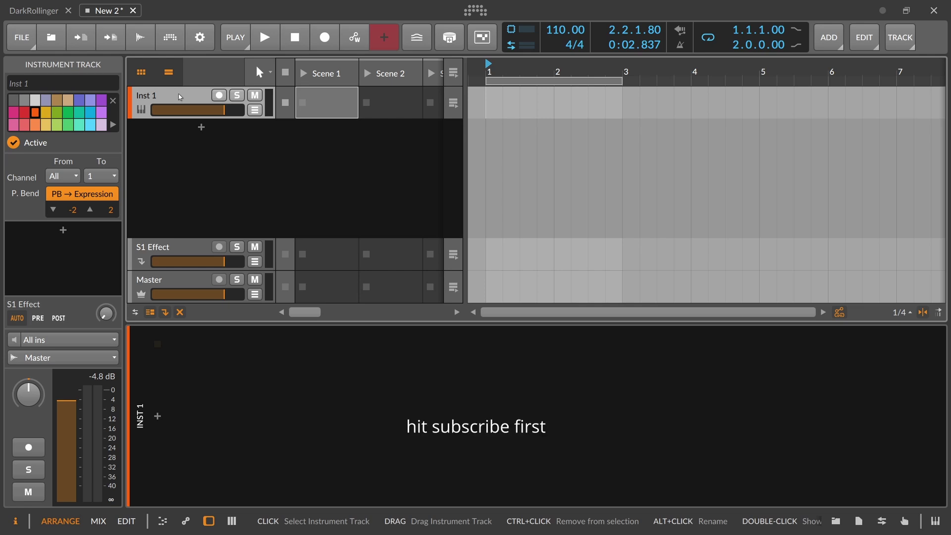
# - Arm the instrument track for recording and insert the Bitwig E-Kick device on it
pyautogui.click(218, 96)
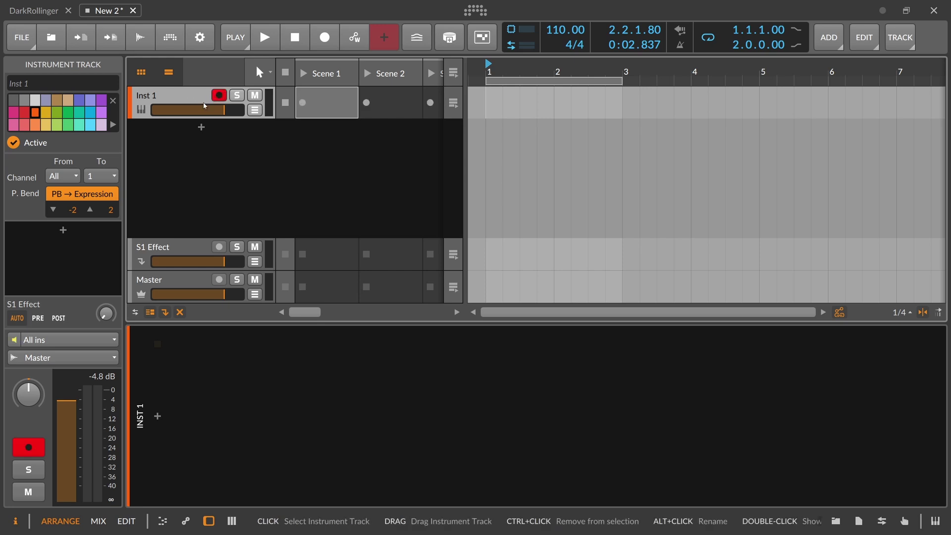
pyautogui.click(157, 416)
pyautogui.write('kick')
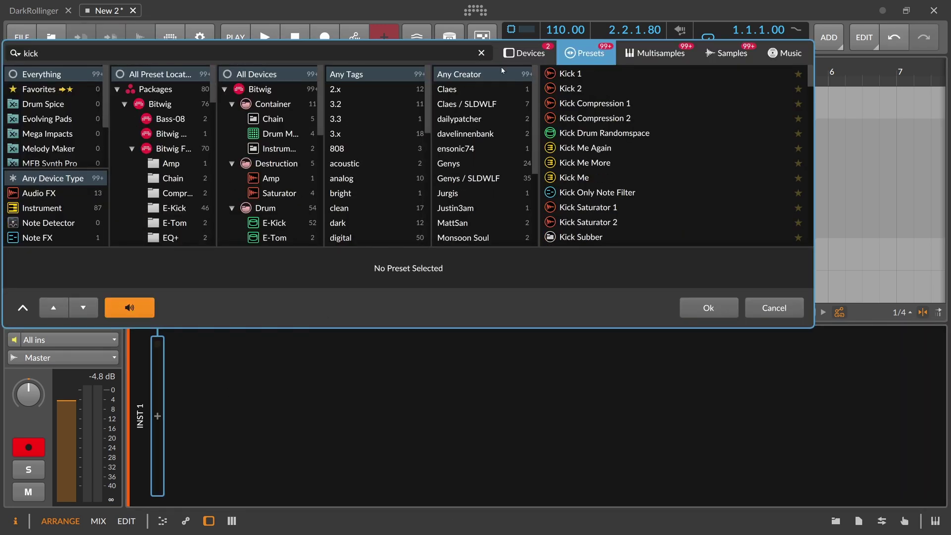
pyautogui.click(524, 53)
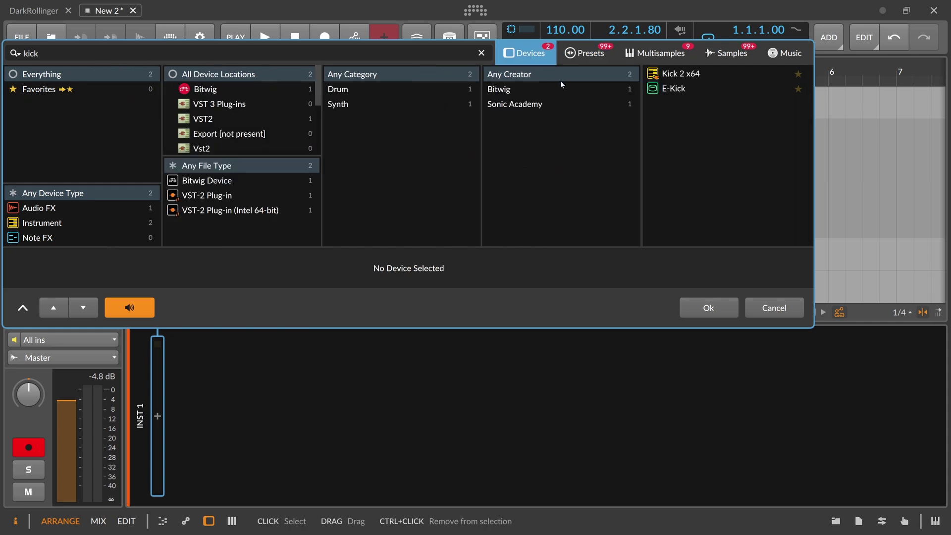
pyautogui.doubleClick(672, 91)
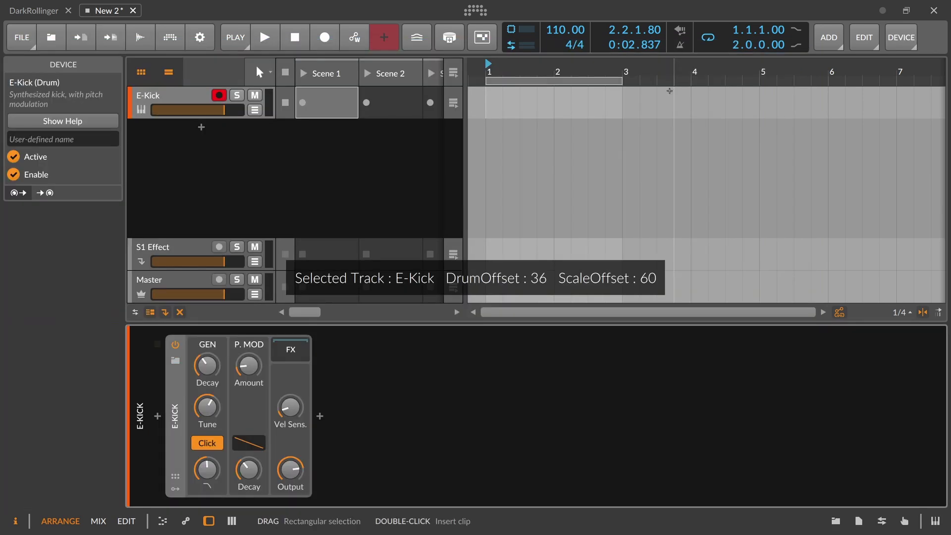
# - Create a two-bar clip starting at bar 1 on the E-Kick track and switch its playback to the Arranger timeline
pyautogui.click(510, 94)
pyautogui.doubleClick(493, 96)
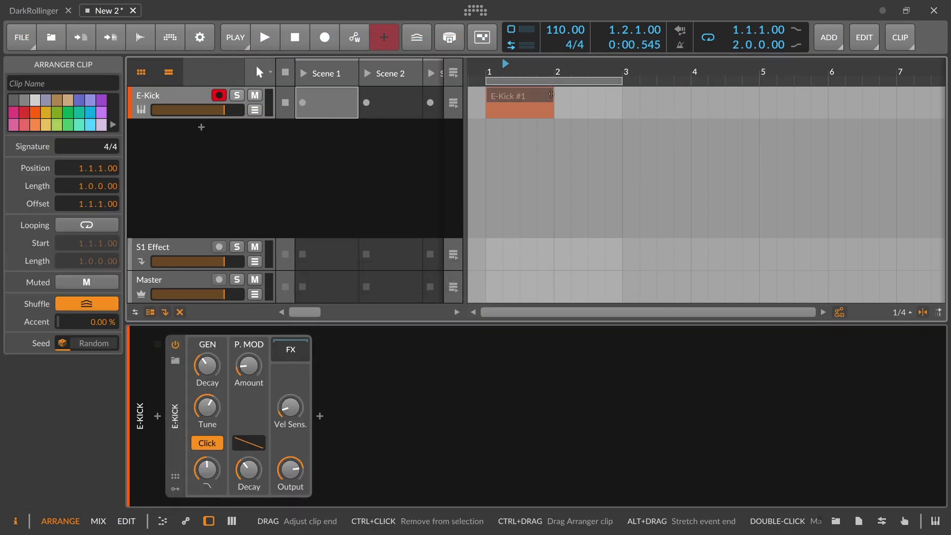
pyautogui.moveTo(551, 94); pyautogui.dragTo(623, 94)
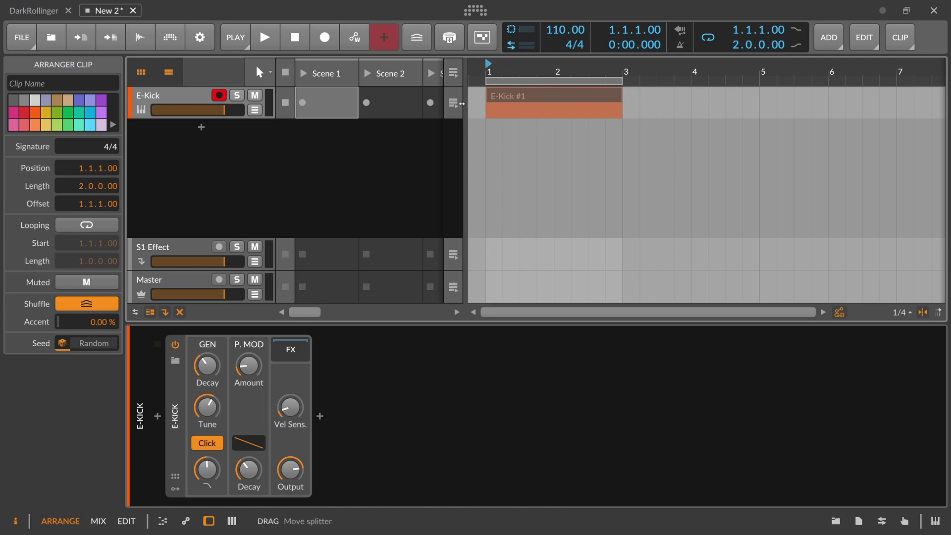
pyautogui.click(453, 103)
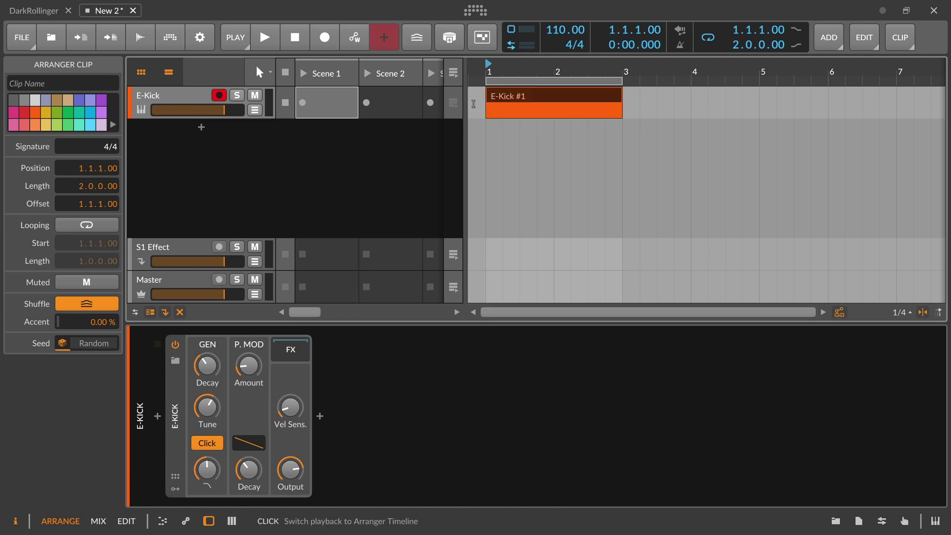
# - Add five 1/16 C3 notes to the E-Kick clip at 1.1.1, 1.1.4, 1.3.1, 1.3.4 and 1.4.3
pyautogui.doubleClick(519, 97)
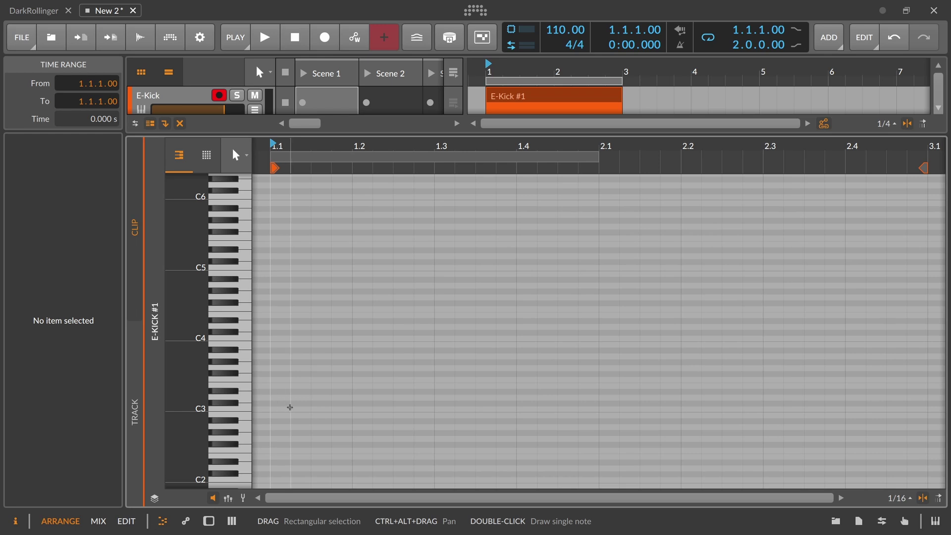
pyautogui.doubleClick(278, 408)
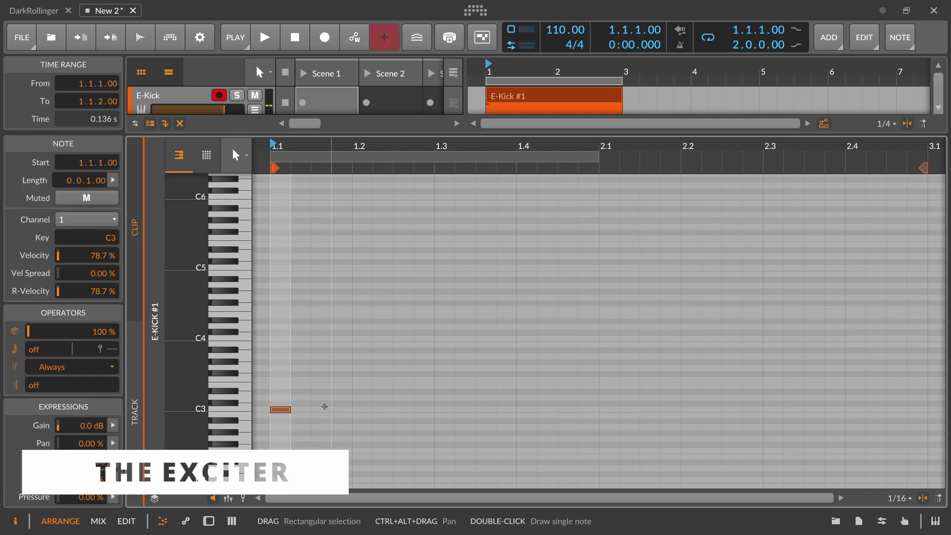
pyautogui.doubleClick(360, 409)
pyautogui.doubleClick(447, 409)
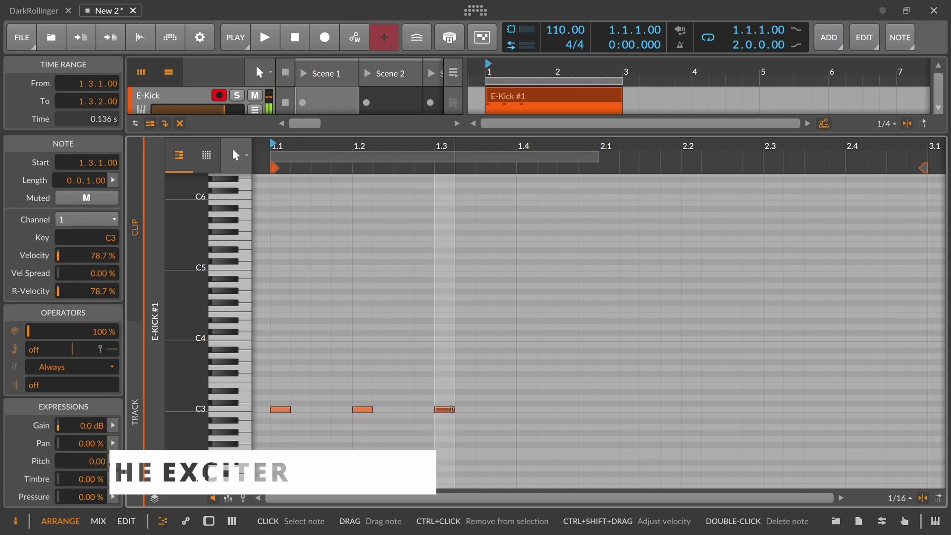
pyautogui.doubleClick(506, 410)
pyautogui.doubleClick(576, 411)
pyautogui.click(368, 411)
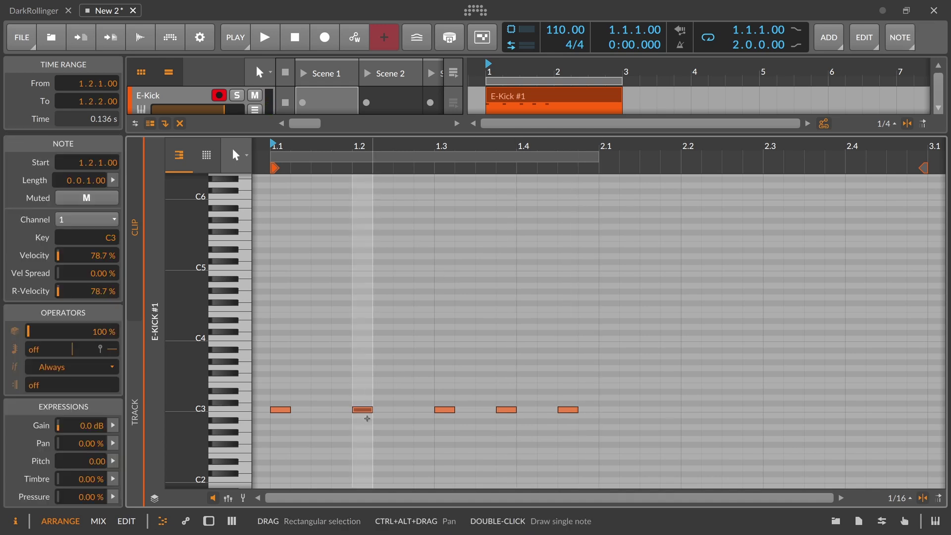
pyautogui.press('Left')
# - Play the pattern and set E-Kick's pitch modulation to the shortest decay and an amount of +33.58 st
pyautogui.moveTo(321, 136); pyautogui.dragTo(321, 186)
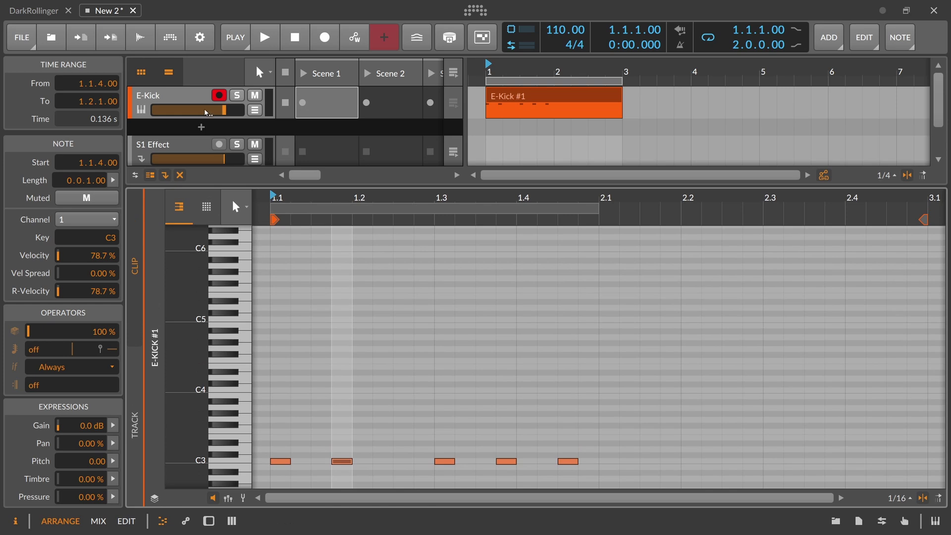
pyautogui.doubleClick(197, 104)
pyautogui.click(265, 37)
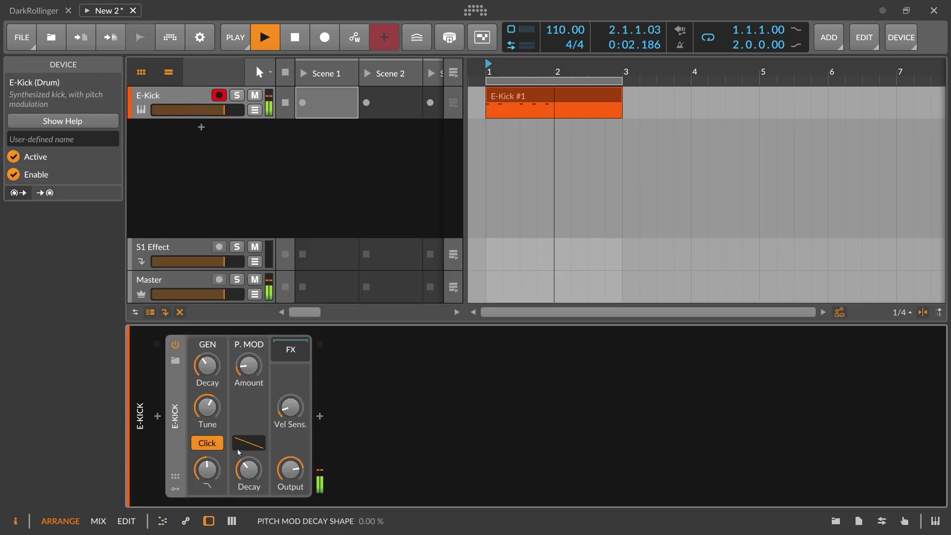
pyautogui.moveTo(250, 470); pyautogui.dragTo(250, 513)
pyautogui.moveTo(249, 367); pyautogui.dragTo(249, 366)
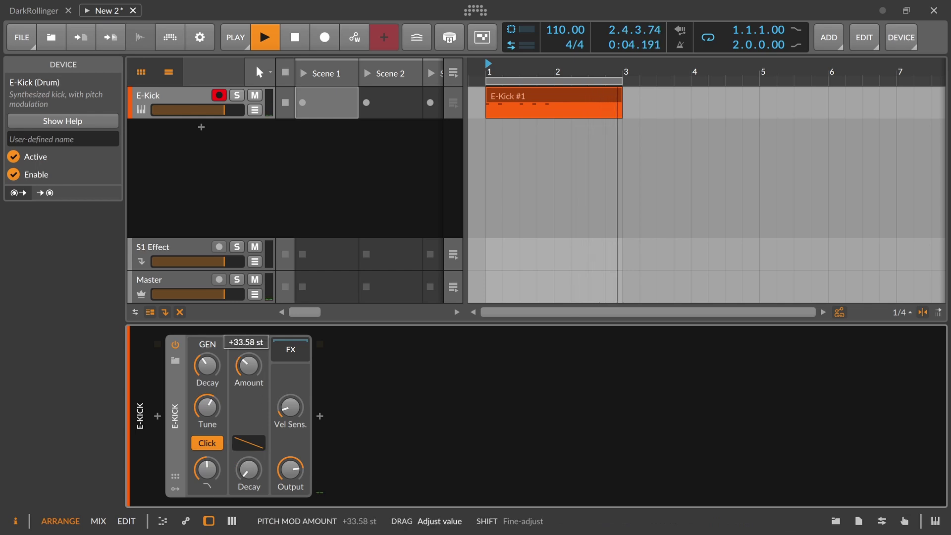
# - Shorten the loop to bar 1 and reshape E-Kick with minimum generator decay, medium pitch decay and the click filter fully up
pyautogui.moveTo(621, 80); pyautogui.dragTo(554, 82)
pyautogui.moveTo(215, 375); pyautogui.dragTo(215, 394)
pyautogui.moveTo(249, 470); pyautogui.dragTo(249, 443)
pyautogui.moveTo(207, 469); pyautogui.dragTo(207, 434)
pyautogui.press('space')
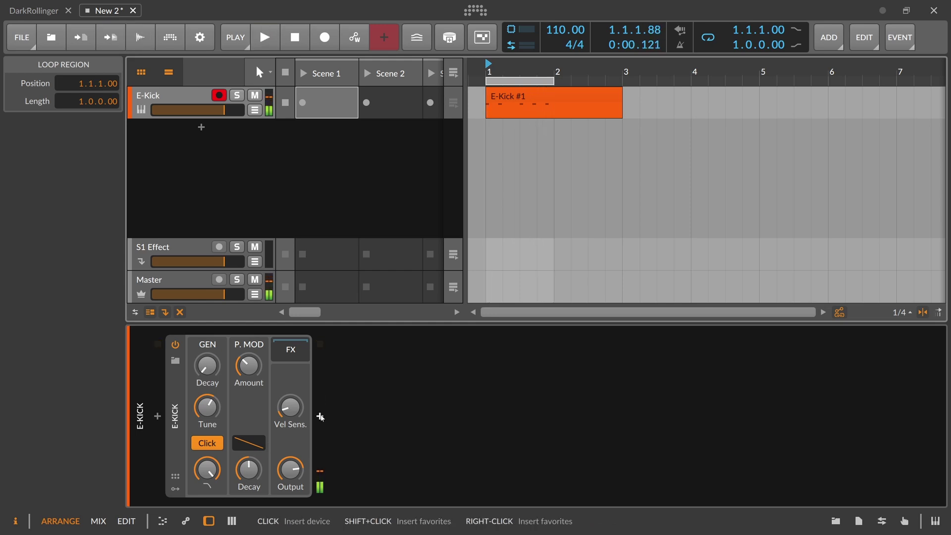
# - Insert an EQ+ after E-Kick and add a bell band at about 272 Hz, +4.1 dB, with a Q of 40
pyautogui.click(319, 416)
pyautogui.write('eq')
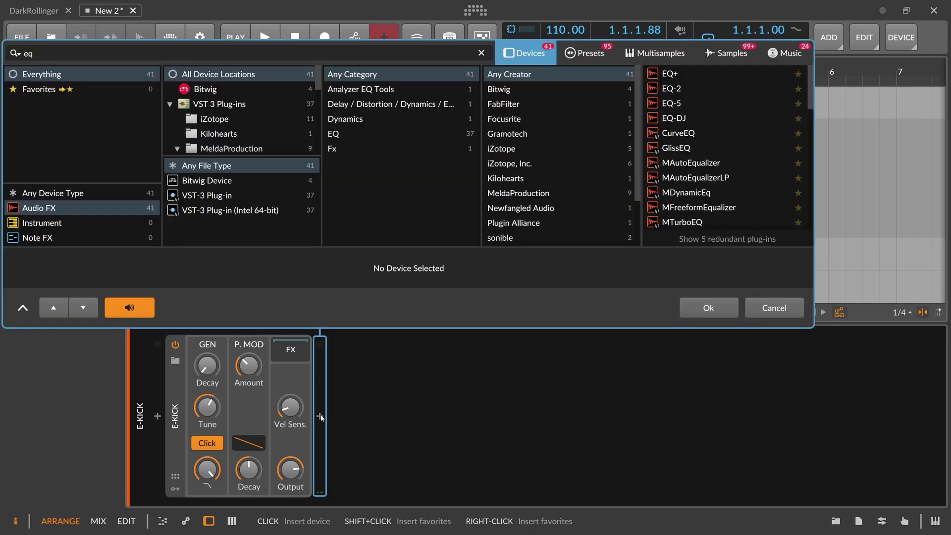
pyautogui.press('Return')
pyautogui.moveTo(464, 416); pyautogui.dragTo(470, 382)
pyautogui.scroll(10, 470, 381)
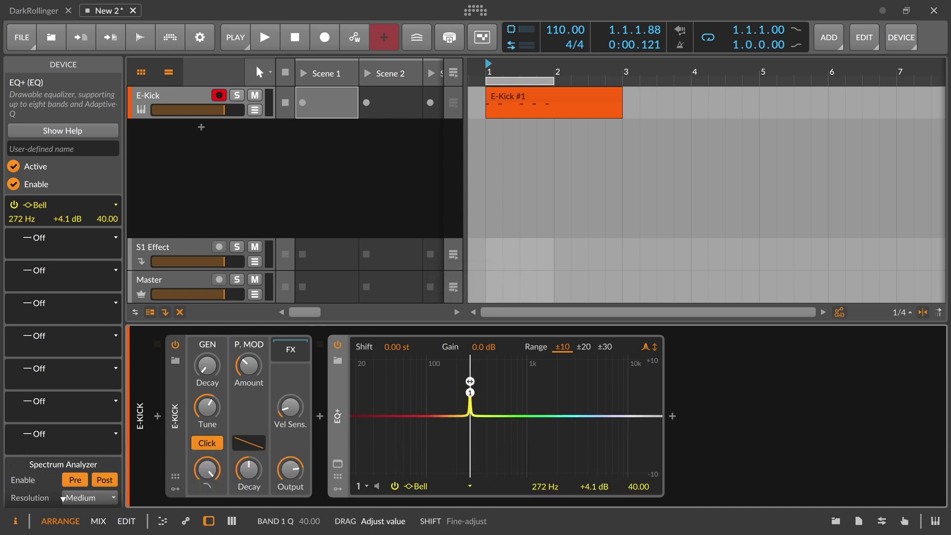
# - During playback, raise the bell band's gain to +17.7 dB and sweep its frequency, ending at about 404 Hz
pyautogui.press('space')
pyautogui.moveTo(603, 483); pyautogui.dragTo(545, 488)
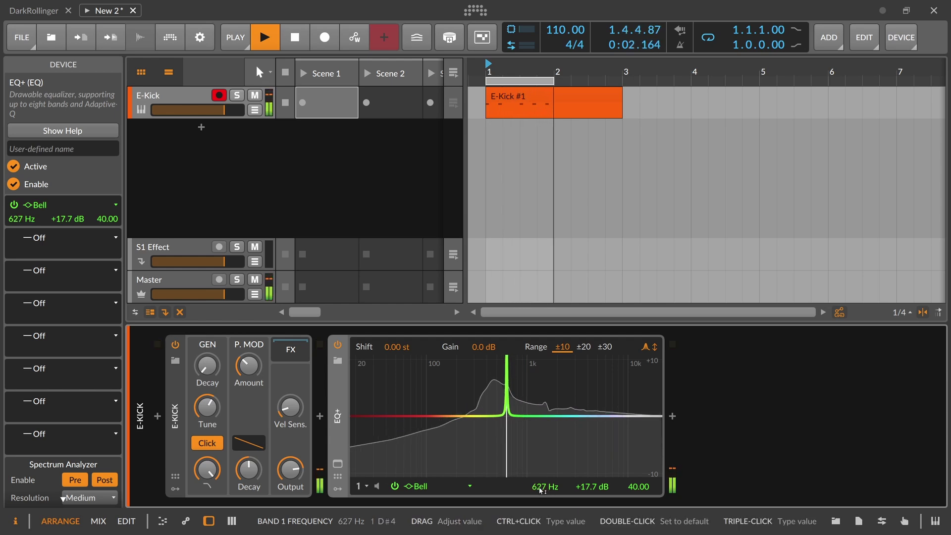
pyautogui.moveTo(541, 491); pyautogui.dragTo(541, 494)
pyautogui.press('space')
# - Set the EQ+ bell band's frequency to the note C3
pyautogui.doubleClick(545, 487)
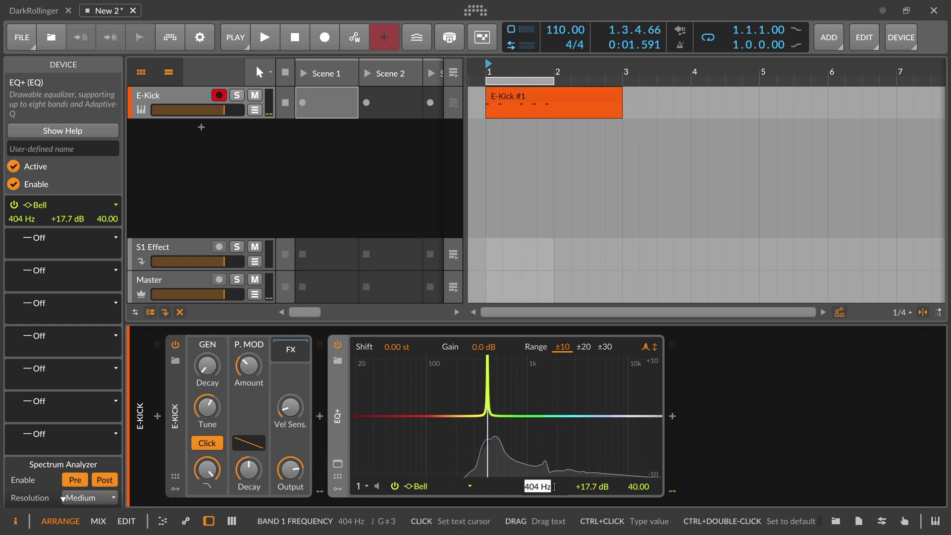
pyautogui.write('d')
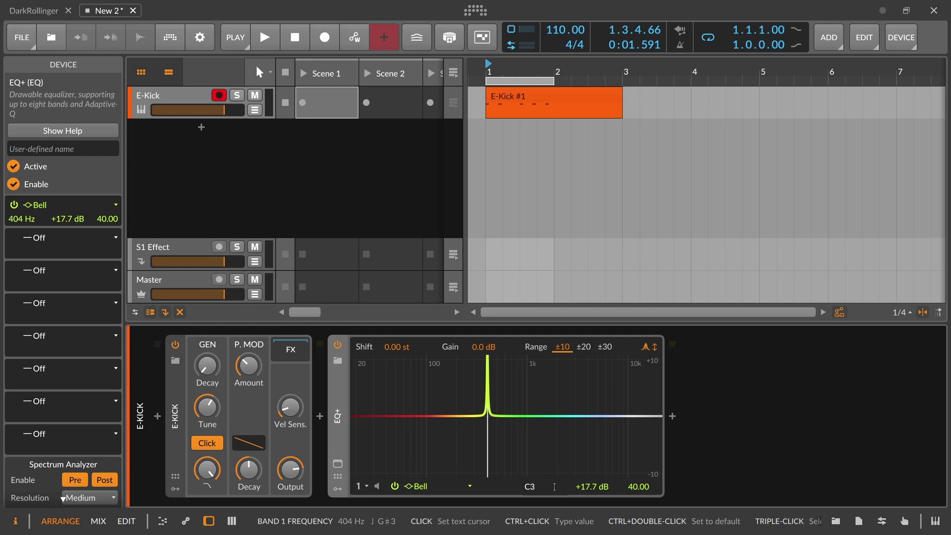
pyautogui.write('3')
pyautogui.press('Return')
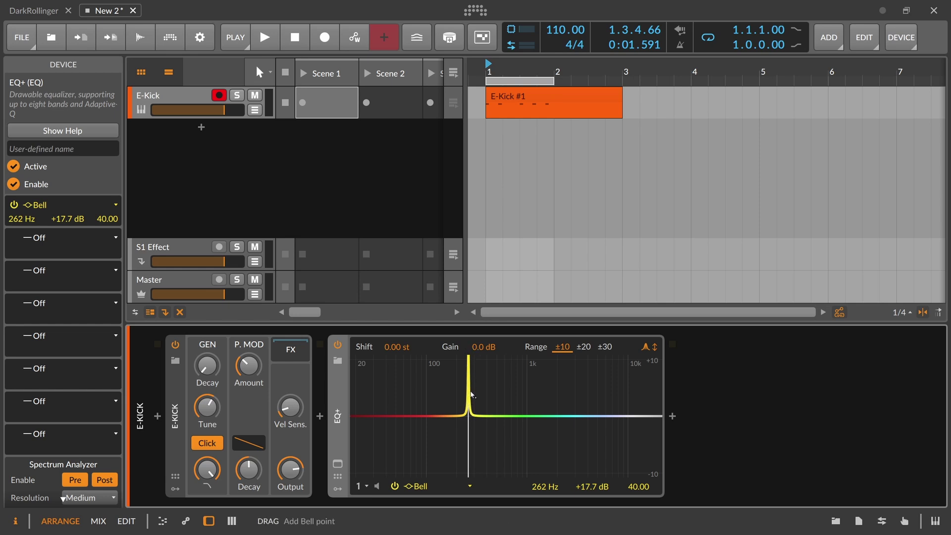
# - Add a Keytrack modulator to EQ+ and show its detail settings
pyautogui.click(340, 492)
pyautogui.click(362, 369)
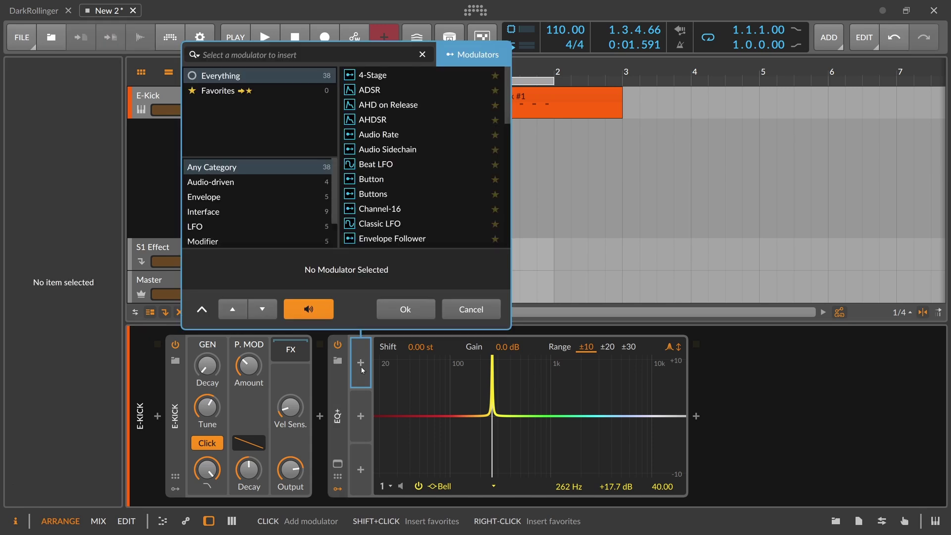
pyautogui.write('key')
pyautogui.press('Return')
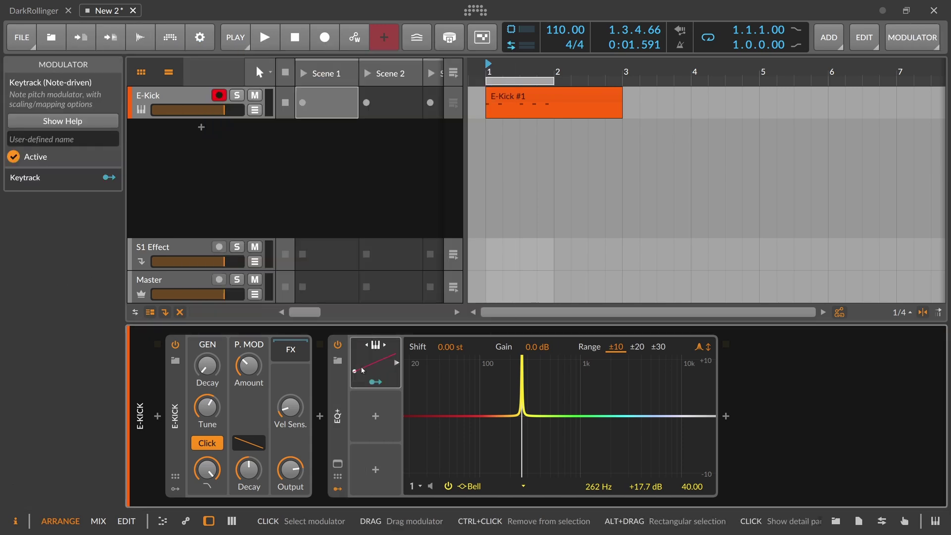
pyautogui.click(362, 369)
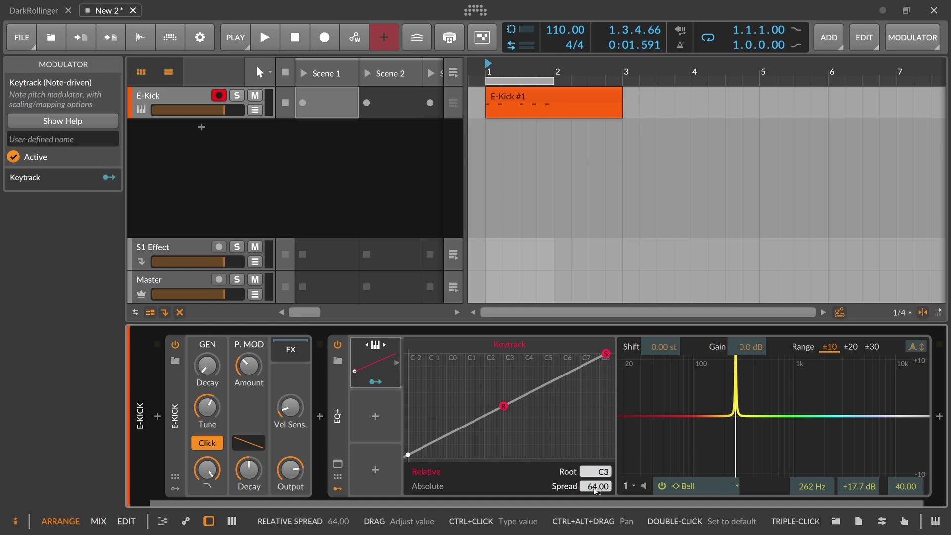
# - Map Keytrack to the EQ+ band 1 frequency with an amount of +64 and audition the result
pyautogui.moveTo(812, 488); pyautogui.dragTo(817, 488)
pyautogui.doubleClick(116, 194)
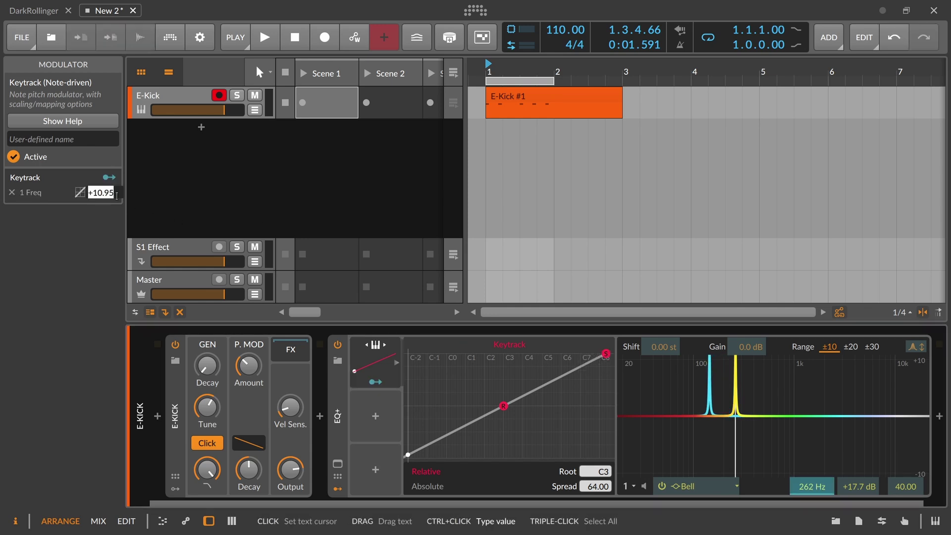
pyautogui.write('64')
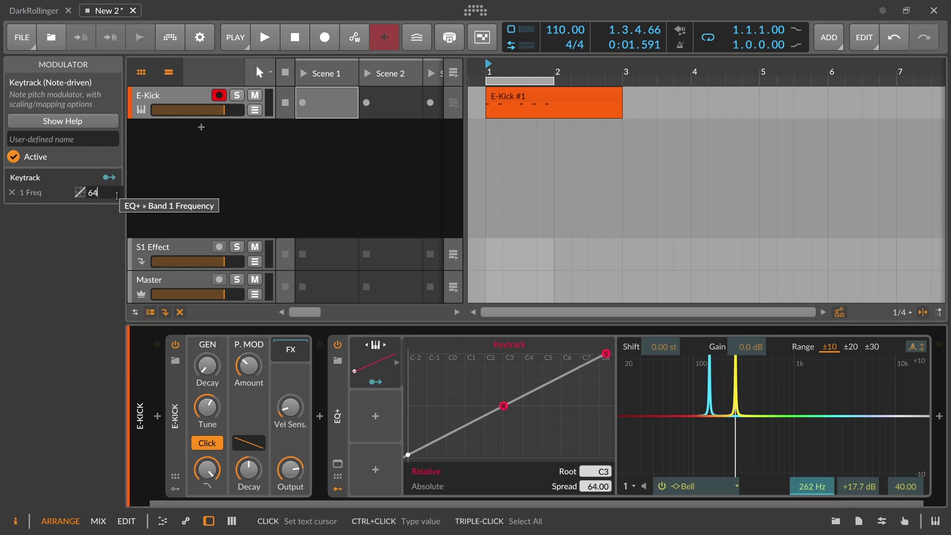
pyautogui.press('Return')
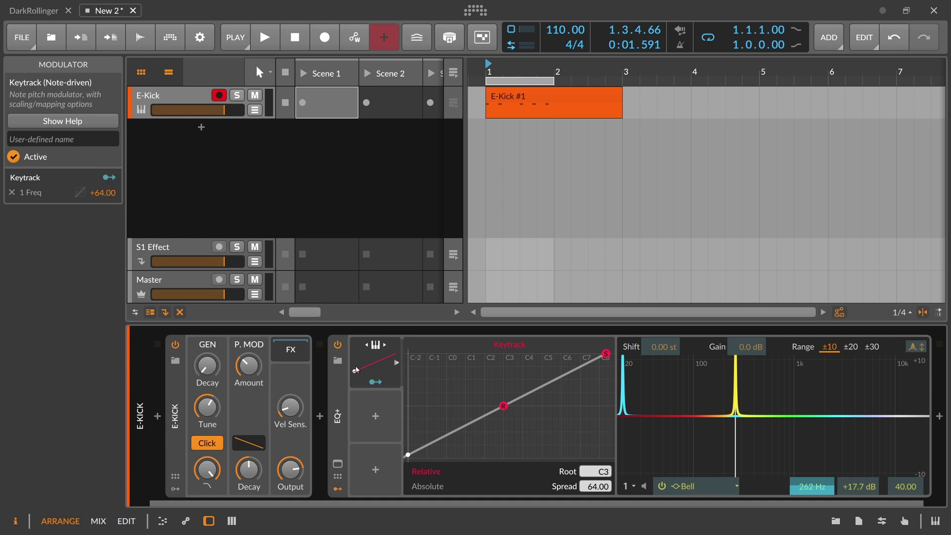
pyautogui.click(390, 382)
pyautogui.click(371, 370)
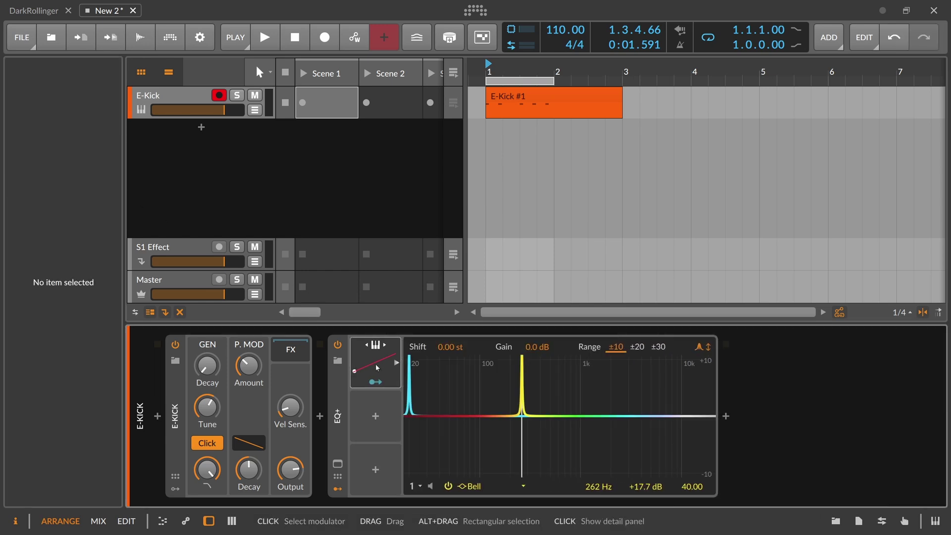
pyautogui.press('space')
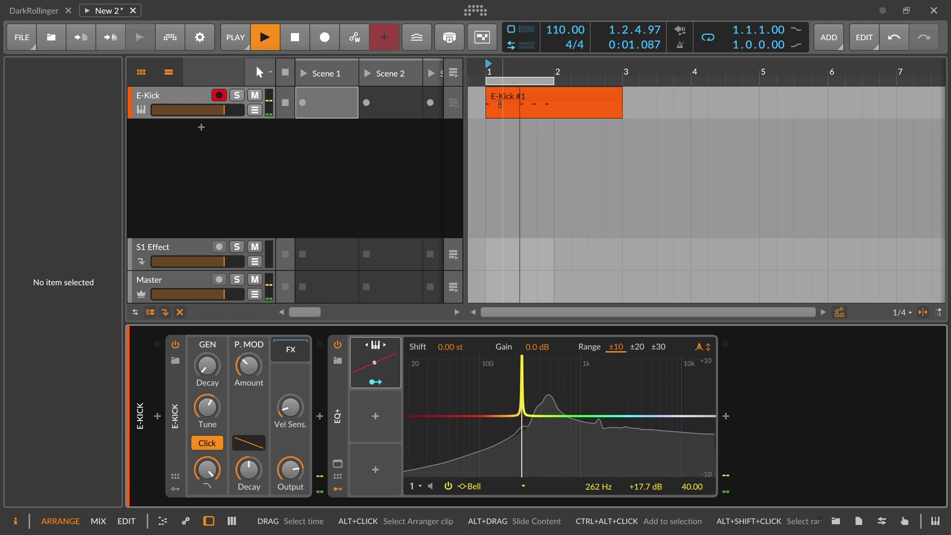
pyautogui.press('space')
# - Open the E-Kick clip's notes and raise the second note to E3
pyautogui.doubleClick(498, 100)
pyautogui.click(373, 322)
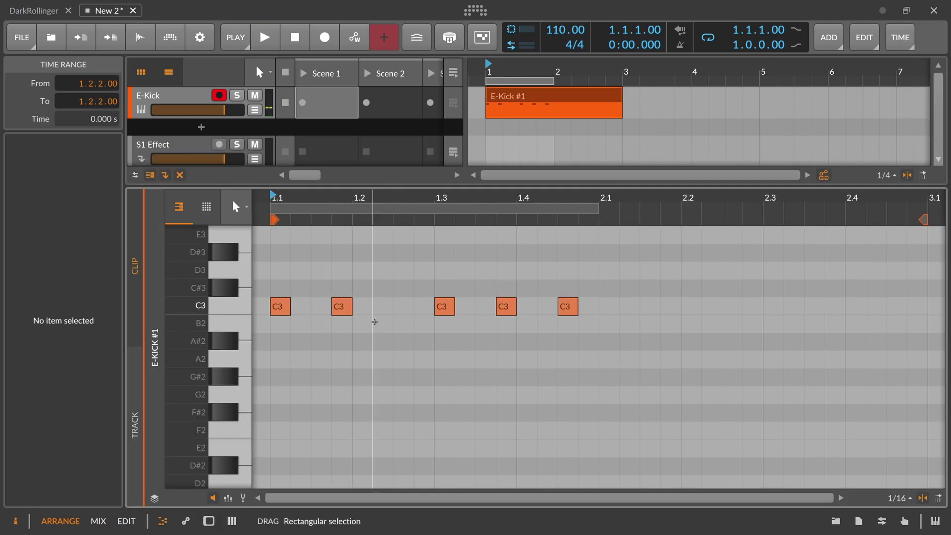
pyautogui.scroll(3, 340, 343)
pyautogui.click(342, 353)
pyautogui.press('Up')
pyautogui.press('Up')
pyautogui.press('Up')
pyautogui.press('Up')
pyautogui.press('Up')
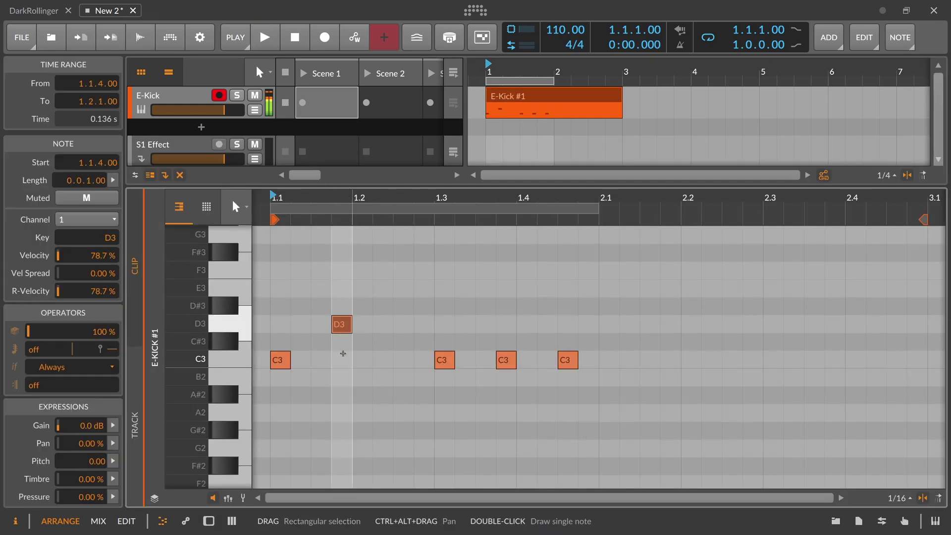
pyautogui.press('Down')
# - Raise the clip's third note to D3 and lower the fourth note to B2
pyautogui.click(445, 360)
pyautogui.press('Up')
pyautogui.press('Up')
pyautogui.click(506, 360)
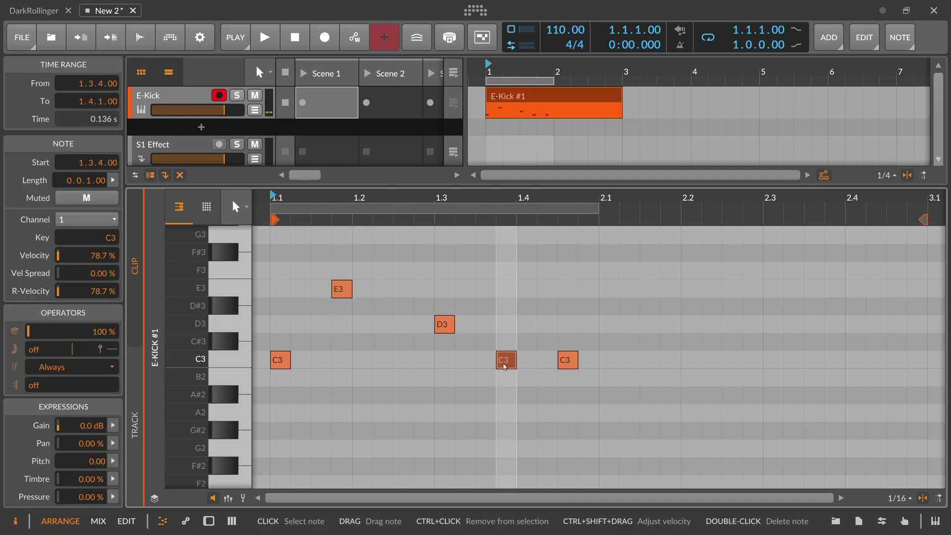
pyautogui.press('Down')
# - Raise the clip's fifth note to D#3
pyautogui.click(568, 361)
pyautogui.press('Up')
pyautogui.press('Up')
pyautogui.press('Up')
pyautogui.press('Up')
pyautogui.press('Up')
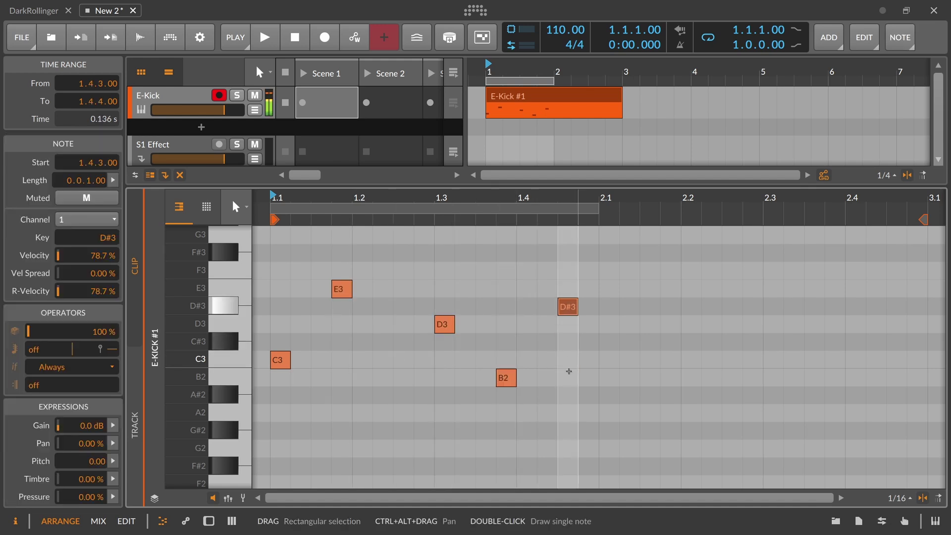
# - Play the melody and raise the EQ+ band 1 gain to +30 dB
pyautogui.press('space')
pyautogui.doubleClick(198, 101)
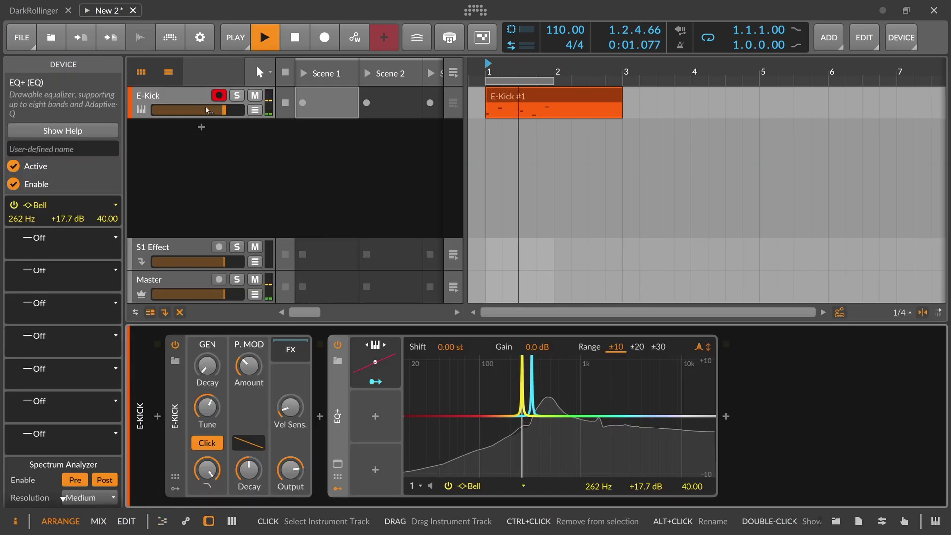
pyautogui.moveTo(637, 488); pyautogui.dragTo(637, 448)
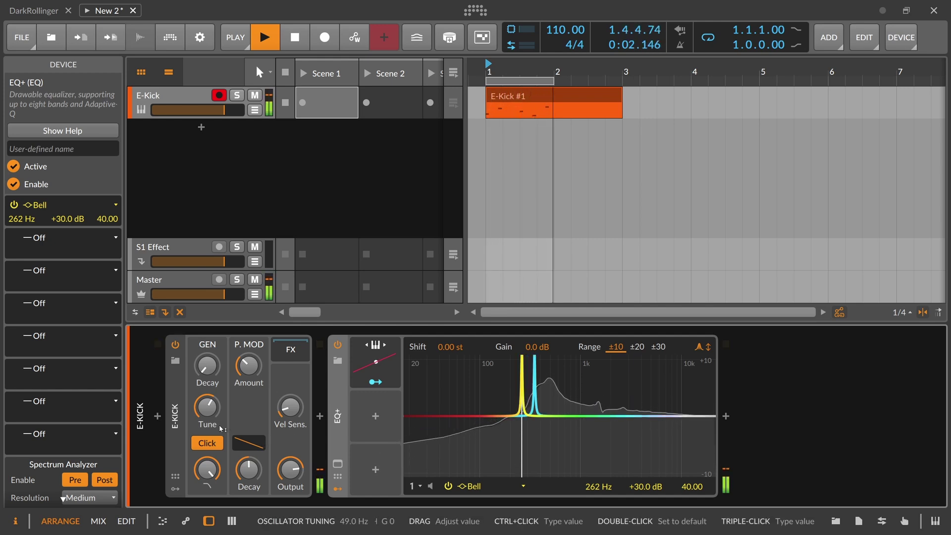
# - During playback, raise the E-Kick's tune, shorten its pitch-modulation decay and set the pitch-modulation amount to about 31 st
pyautogui.moveTo(248, 443); pyautogui.dragTo(212, 417)
pyautogui.moveTo(249, 471); pyautogui.dragTo(249, 494)
pyautogui.moveTo(212, 413); pyautogui.dragTo(211, 437)
pyautogui.moveTo(216, 369); pyautogui.dragTo(215, 362)
pyautogui.moveTo(249, 366); pyautogui.dragTo(248, 353)
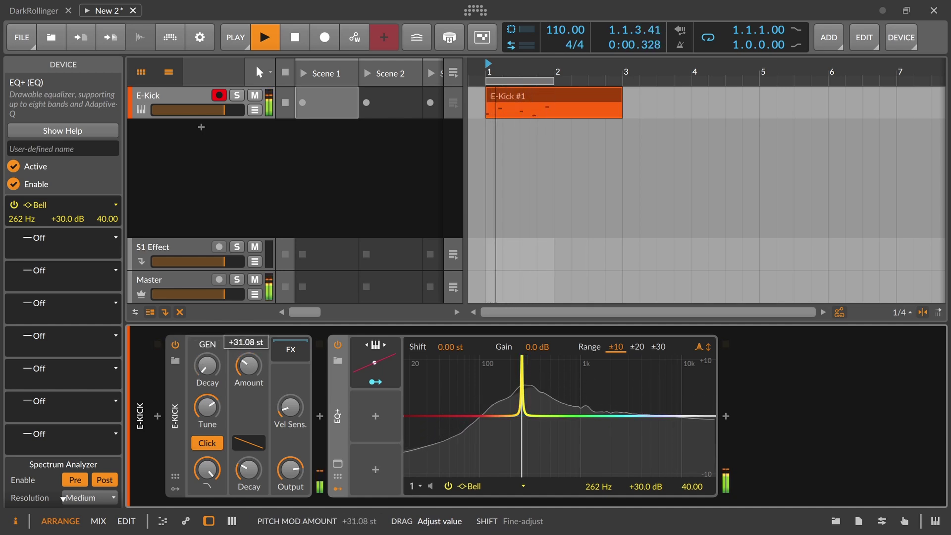
pyautogui.press('space')
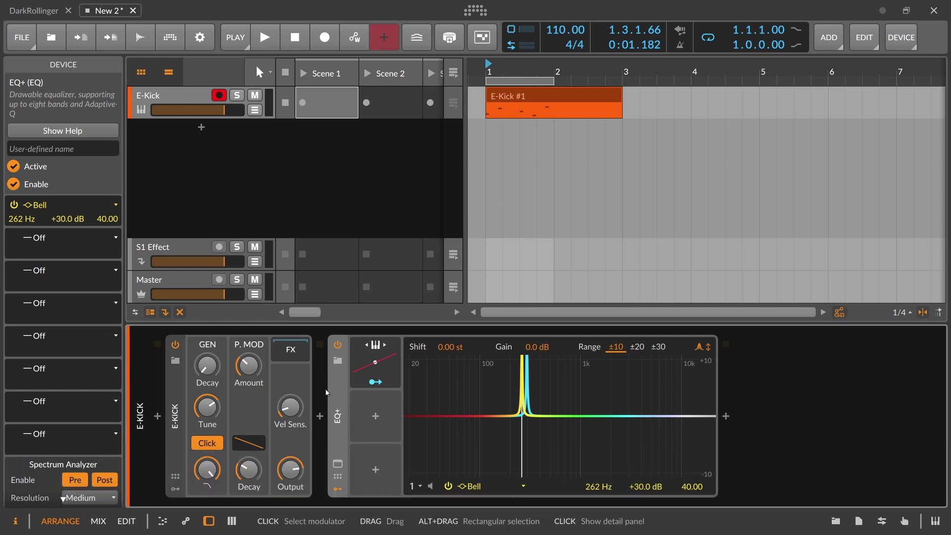
# - Replace the EQ+ with a Resonator Bank after the E-Kick
pyautogui.click(337, 345)
pyautogui.press('Delete')
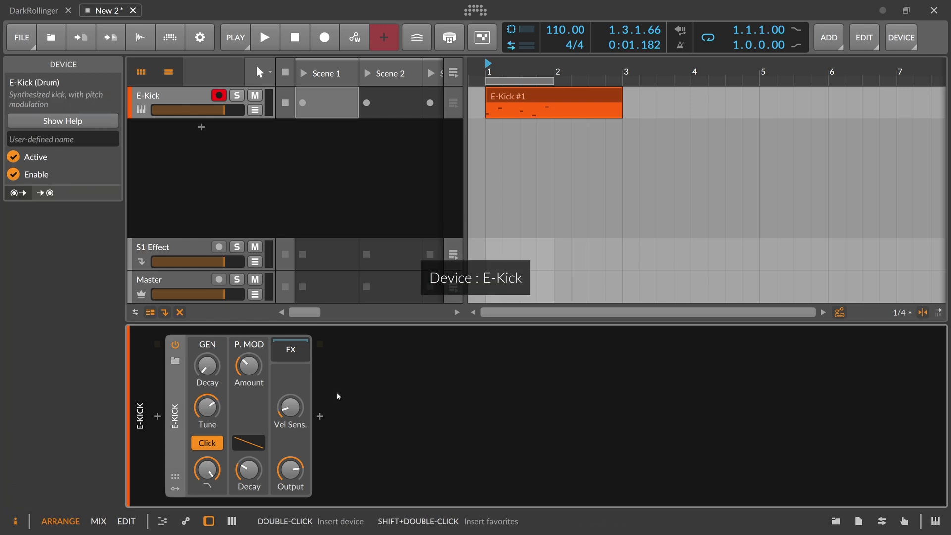
pyautogui.click(319, 416)
pyautogui.write('res')
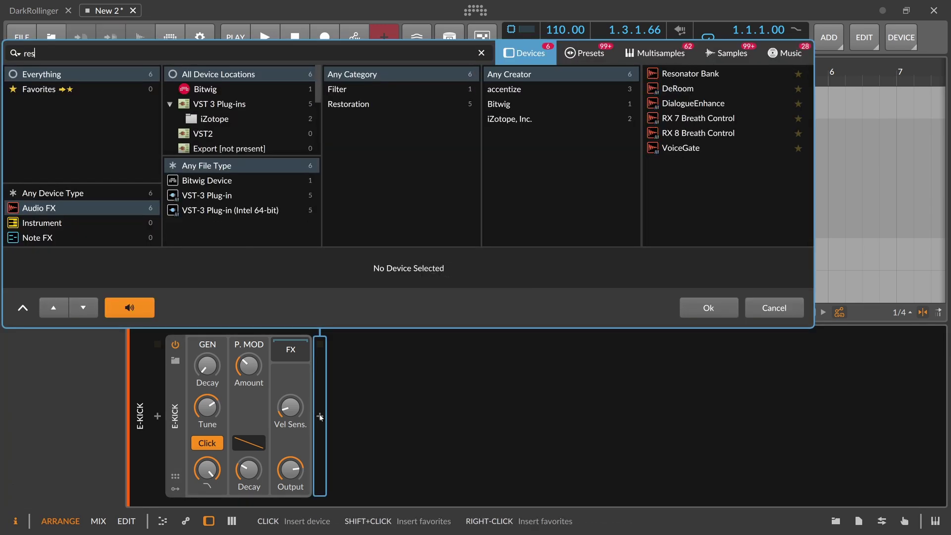
pyautogui.press('Down')
pyautogui.press('Return')
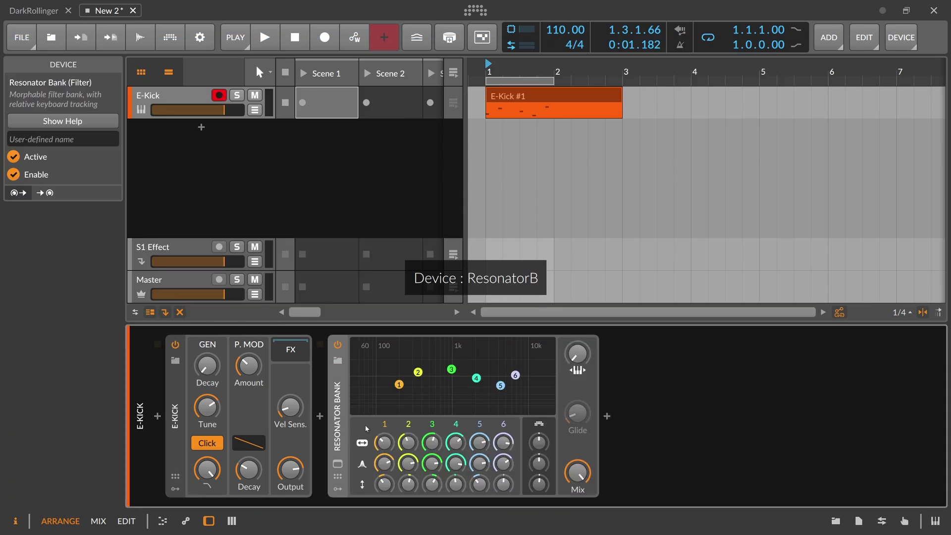
# - Turn the gains of Resonator Bank bands 2 to 6 fully down and set band 1's center frequency to 262 Hz (C3)
pyautogui.click(384, 443)
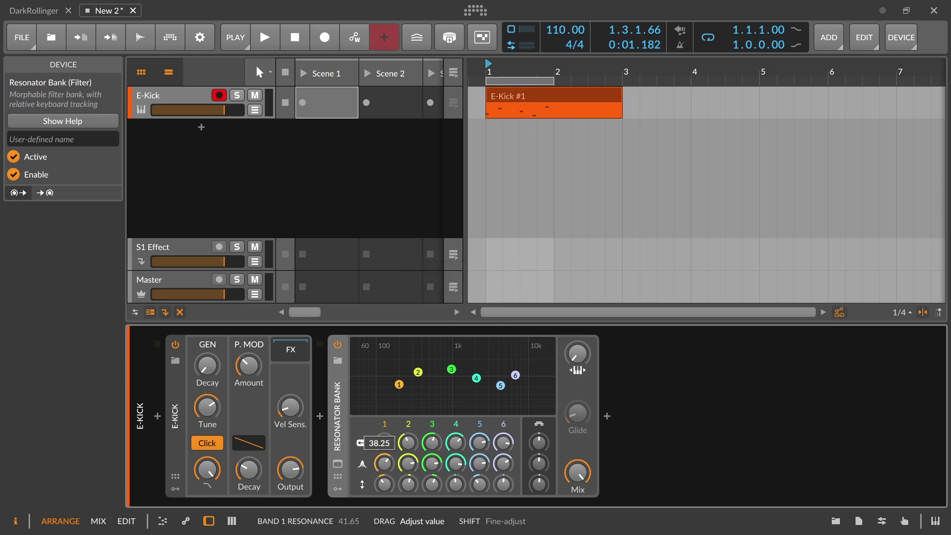
pyautogui.moveTo(388, 464)
pyautogui.mouseDown()
pyautogui.moveTo(389, 448)
pyautogui.moveTo(390, 481)
pyautogui.mouseUp()
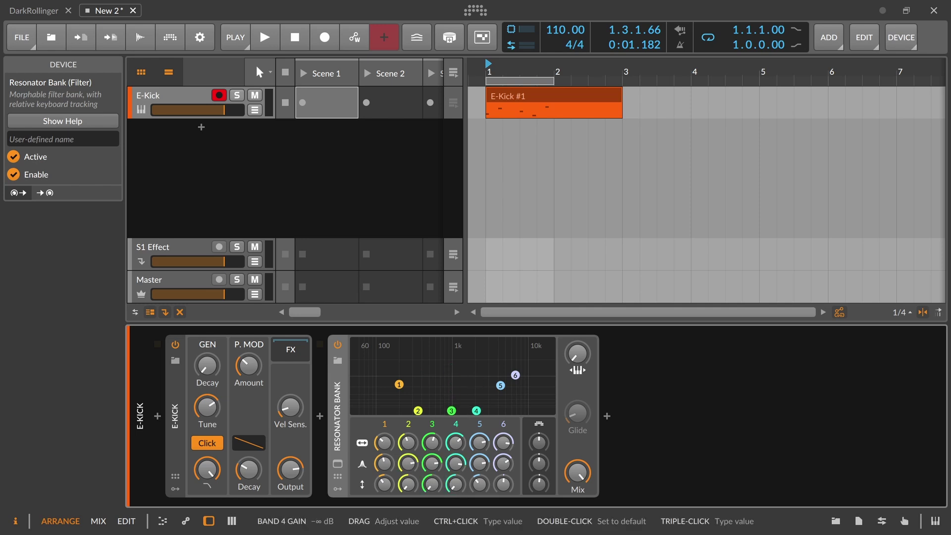
pyautogui.moveTo(480, 484); pyautogui.dragTo(503, 528)
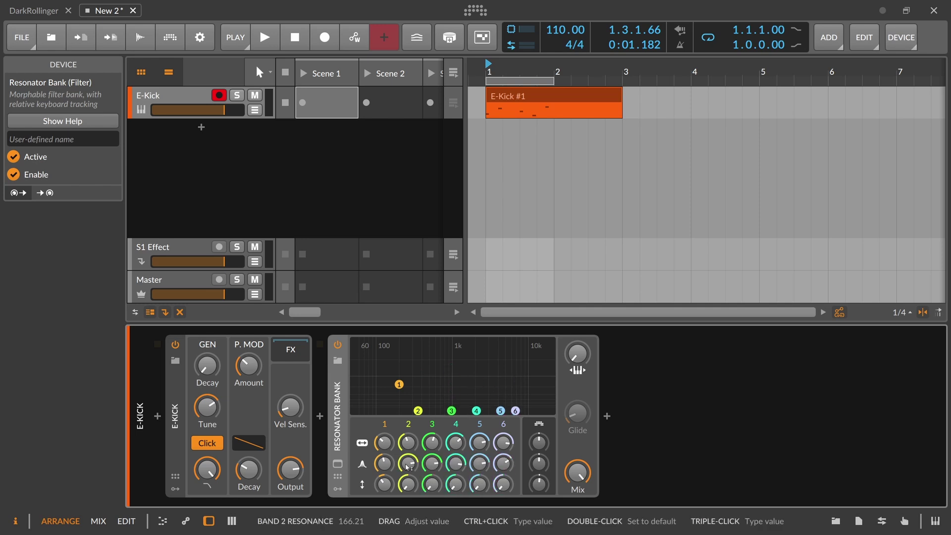
pyautogui.moveTo(384, 441); pyautogui.dragTo(387, 441)
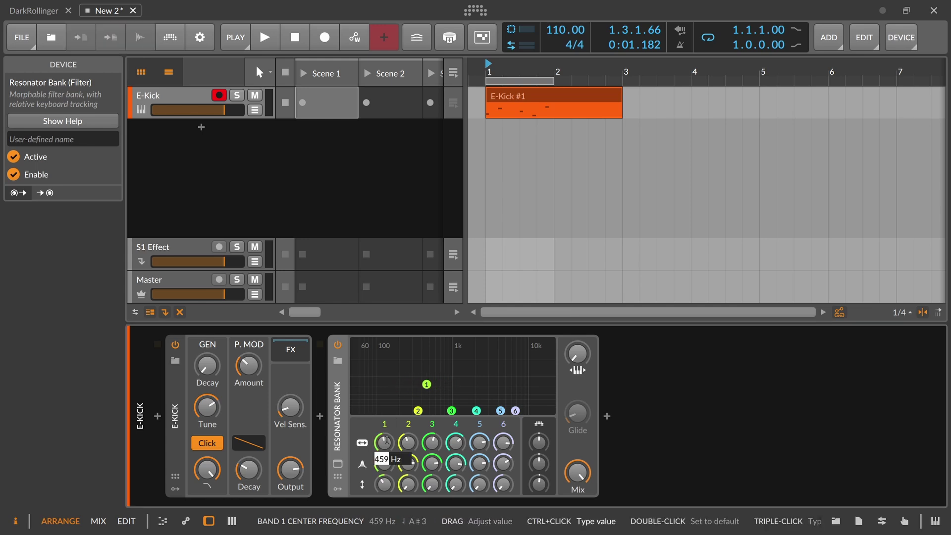
pyautogui.press('Return')
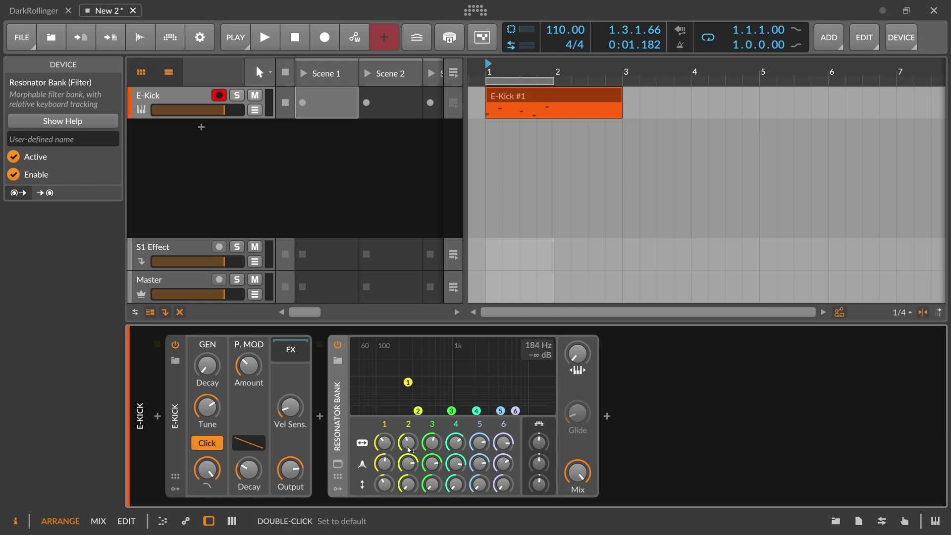
# - Play the melody while raising Resonator Bank band 1's resonance to about 711 and adjusting its gain
pyautogui.press('space')
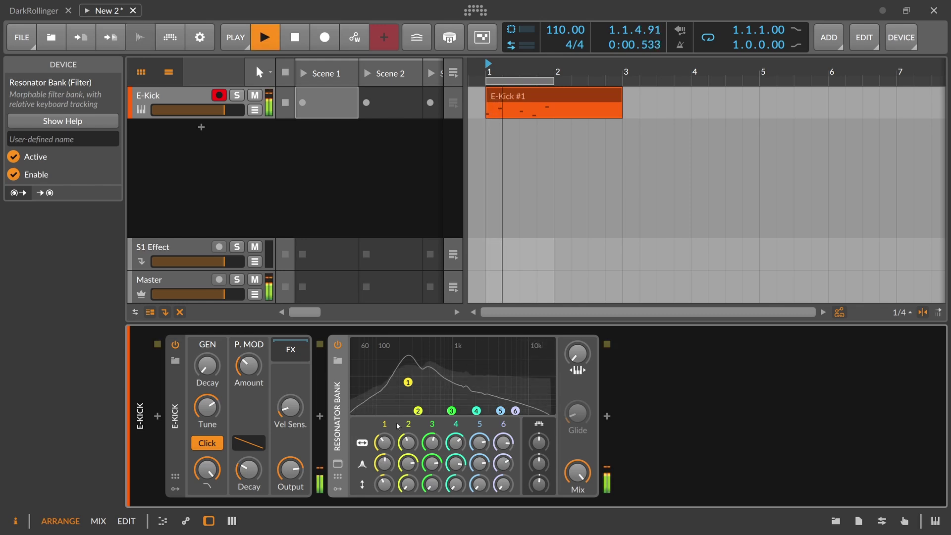
pyautogui.moveTo(385, 464); pyautogui.dragTo(384, 447)
pyautogui.moveTo(384, 484); pyautogui.dragTo(385, 451)
pyautogui.moveTo(384, 484); pyautogui.dragTo(385, 493)
pyautogui.press('space')
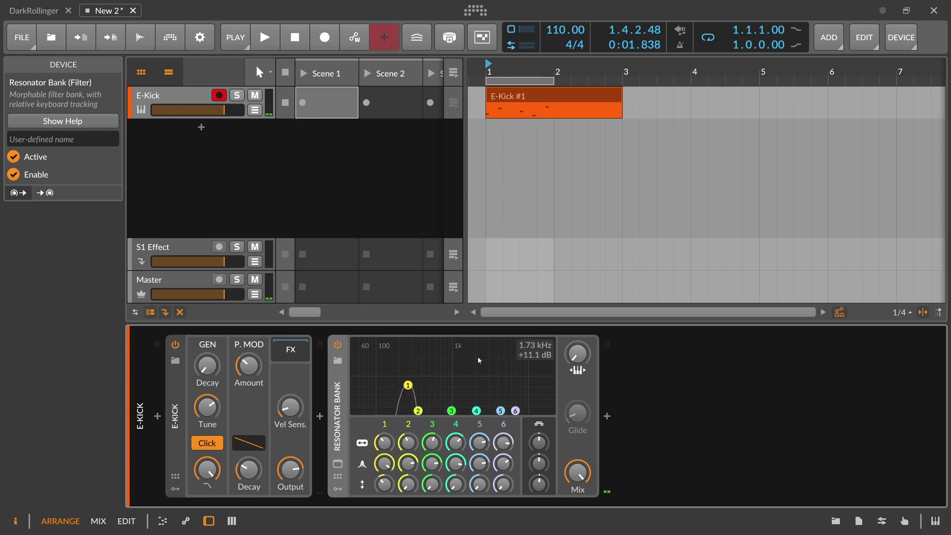
# - Turn the Resonator Bank's keyboard tracking fully up and audition the melody while fine-tuning band 1's gain
pyautogui.moveTo(576, 355)
pyautogui.mouseDown()
pyautogui.moveTo(576, 307)
pyautogui.moveTo(576, 347)
pyautogui.mouseUp()
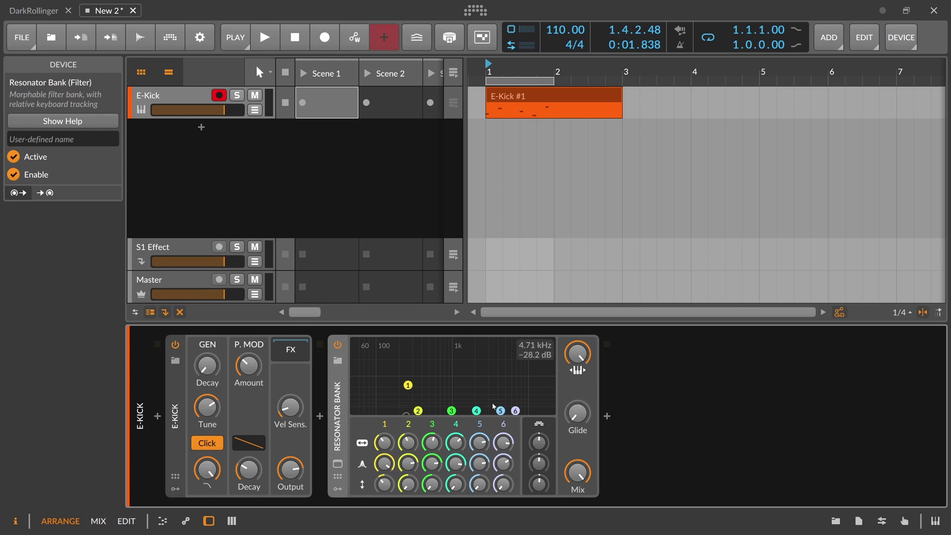
pyautogui.press('space')
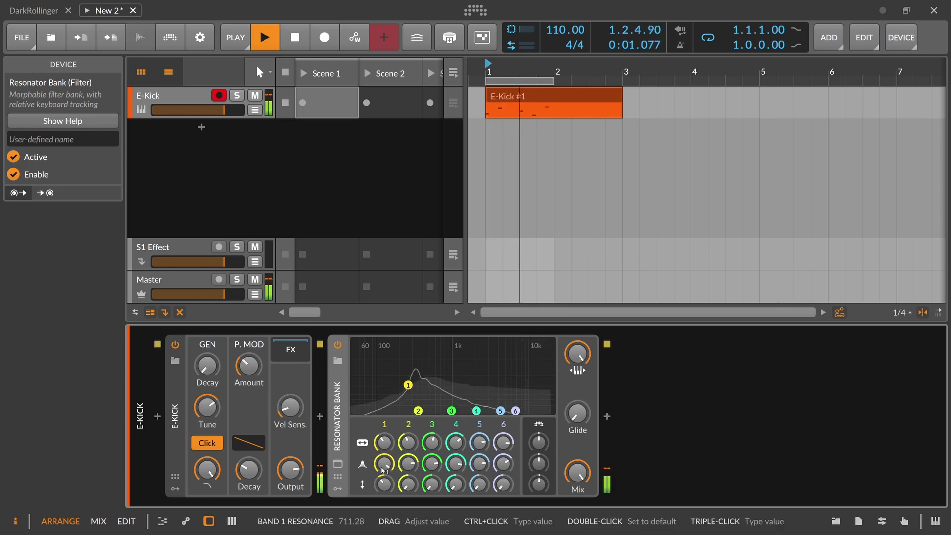
pyautogui.moveTo(384, 484)
pyautogui.mouseDown()
pyautogui.moveTo(384, 493)
pyautogui.moveTo(384, 480)
pyautogui.mouseUp()
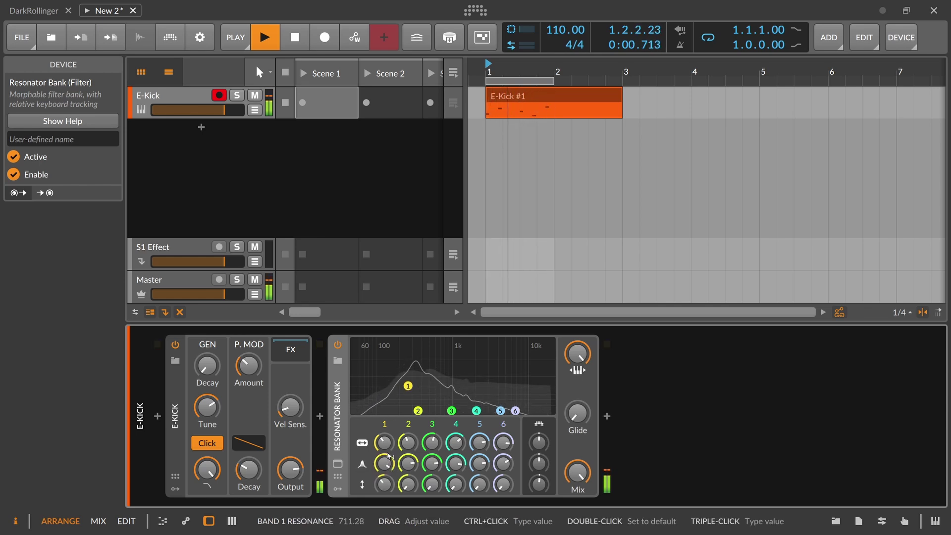
pyautogui.press('space')
# - Set Resonator Bank band 1's center frequency to C4 and audition the melody
pyautogui.hotkey('ctrl', 'a')
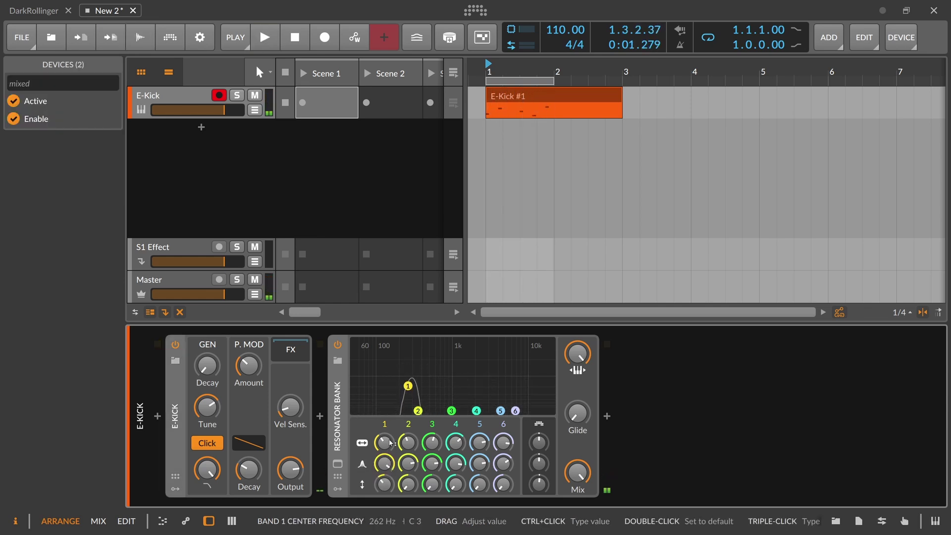
pyautogui.press('Escape')
pyautogui.keyDown('ctrl'); pyautogui.click(390, 442); pyautogui.keyUp('ctrl')
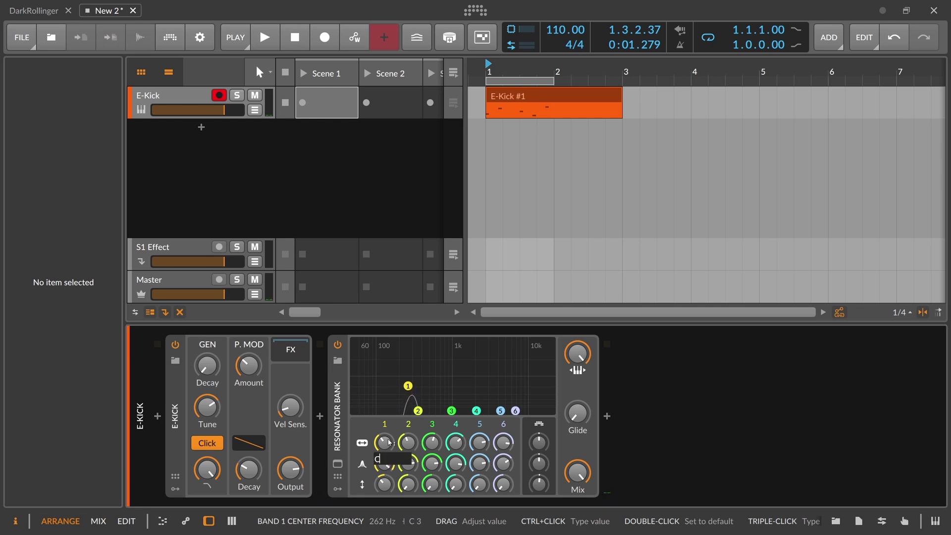
pyautogui.write('C4')
pyautogui.press('Return')
pyautogui.press('space')
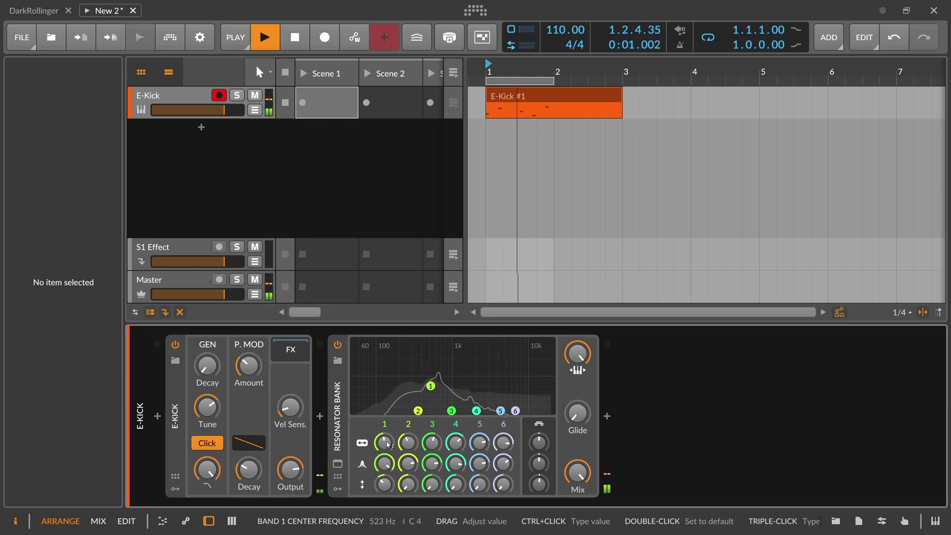
pyautogui.press('space')
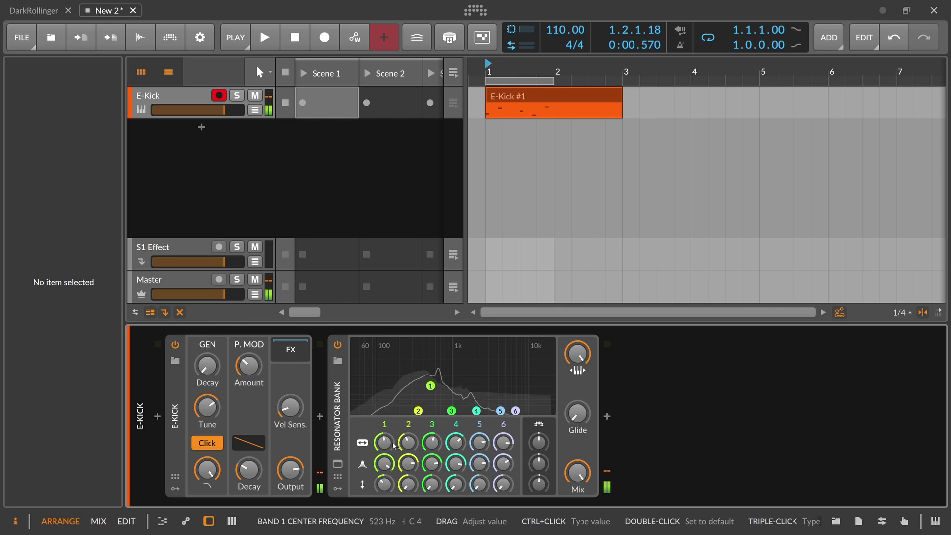
# - Raise band 2's gain, move its center frequency to about 1 kHz and lower its resonance to about 92 during playback
pyautogui.moveTo(411, 481)
pyautogui.mouseDown()
pyautogui.moveTo(411, 446)
pyautogui.moveTo(410, 476)
pyautogui.mouseUp()
pyautogui.press('space')
pyautogui.moveTo(416, 439); pyautogui.dragTo(408, 448)
pyautogui.moveTo(409, 483); pyautogui.dragTo(409, 465)
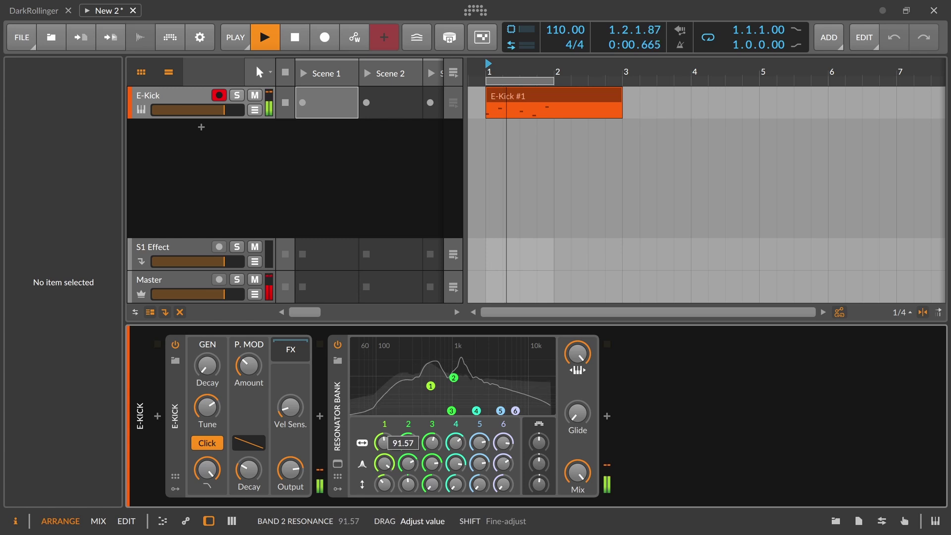
pyautogui.press('space')
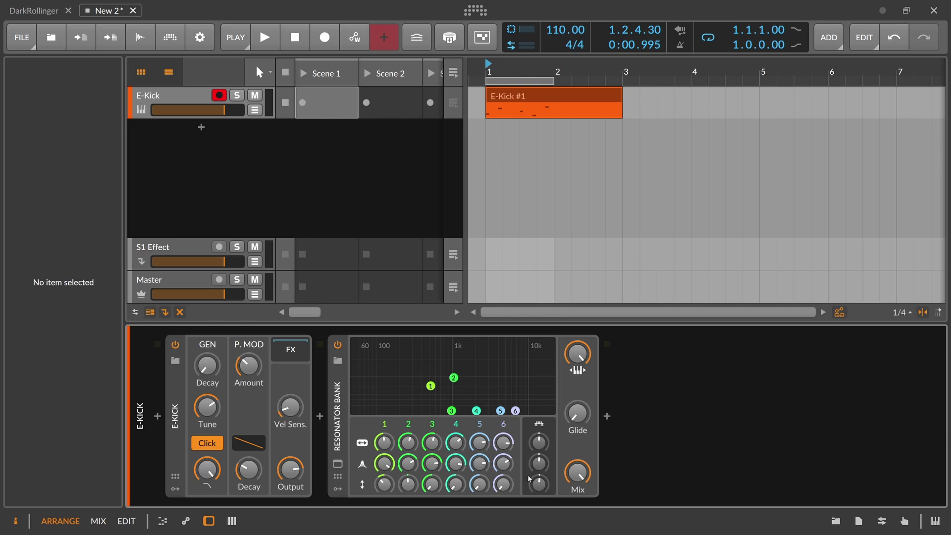
# - Increase the Resonator Bank's glide while auditioning the melody at full mix
pyautogui.press('space')
pyautogui.moveTo(578, 418); pyautogui.dragTo(578, 402)
pyautogui.moveTo(578, 472); pyautogui.dragTo(577, 453)
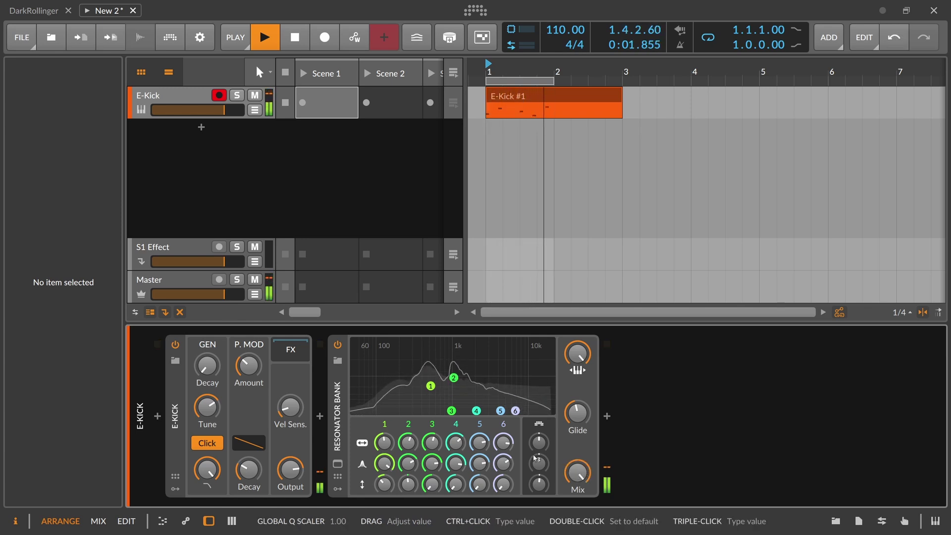
pyautogui.press('space')
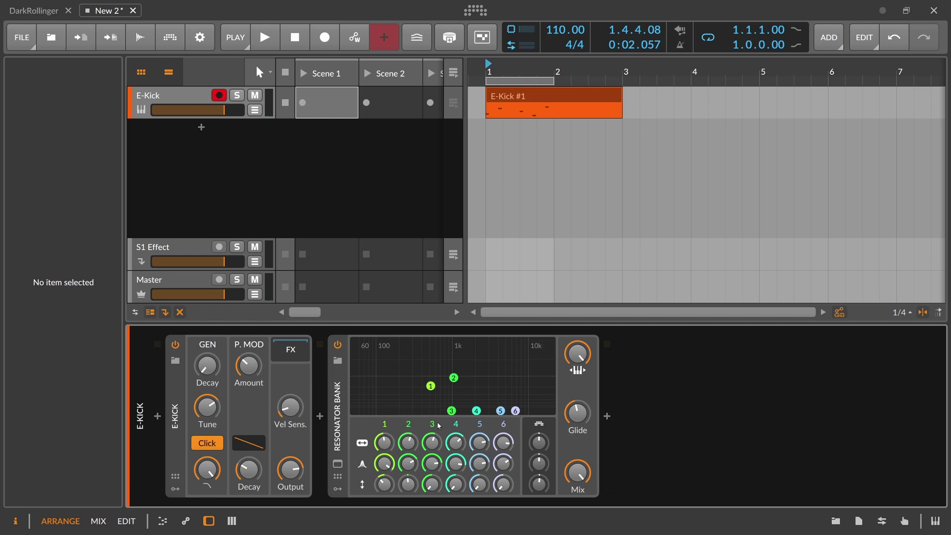
# - Search the browser's samples for "drumloop"
pyautogui.click(858, 521)
pyautogui.click(845, 81)
pyautogui.click(833, 521)
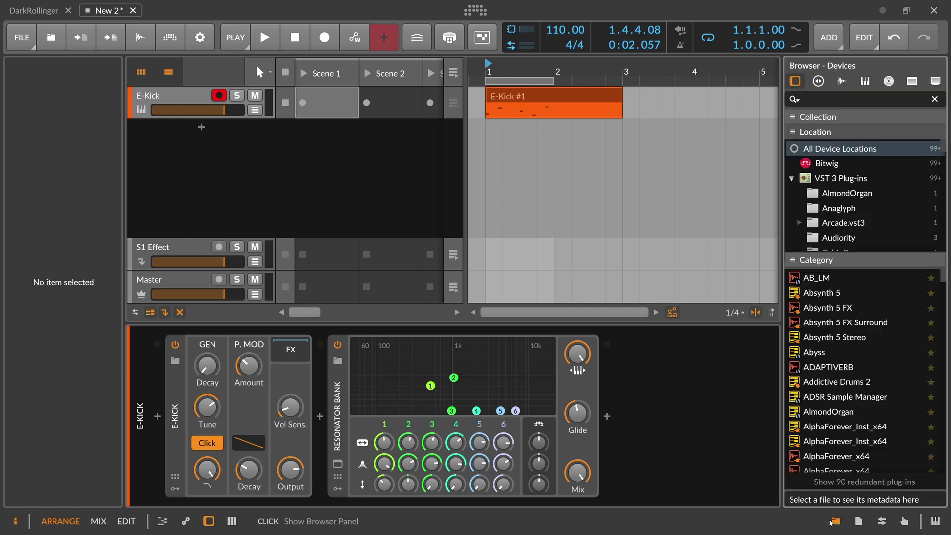
pyautogui.click(841, 81)
pyautogui.click(831, 99)
pyautogui.write('drum')
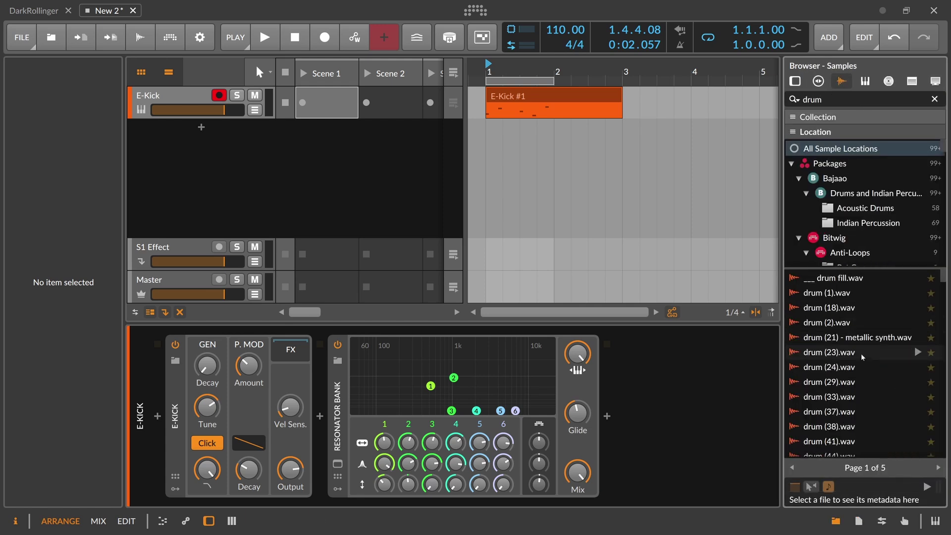
pyautogui.click(917, 367)
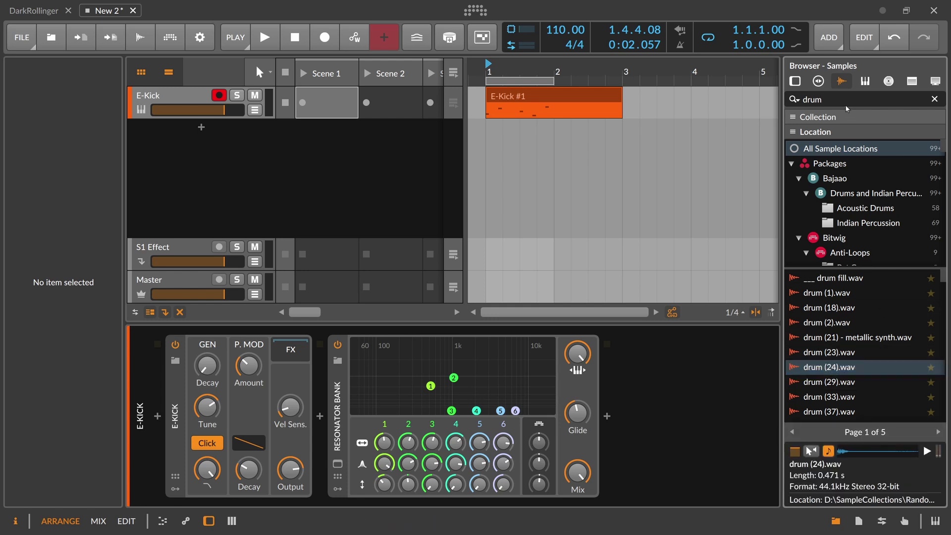
pyautogui.write('loop')
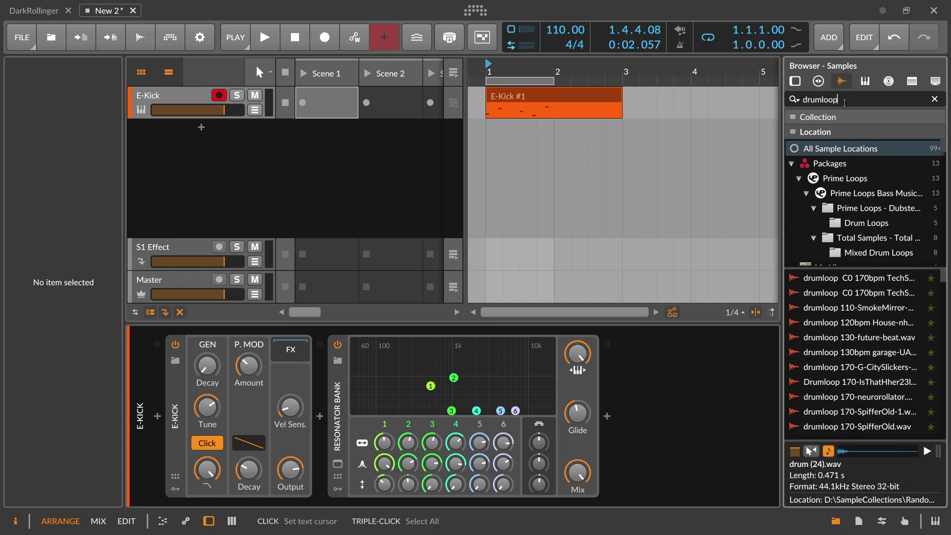
# - Preview the two 170bpm TechSteppa loops and place "drumloop C0 170bpm TechSteppa.wav" in Scene 1 on a new audio track
pyautogui.click(880, 294)
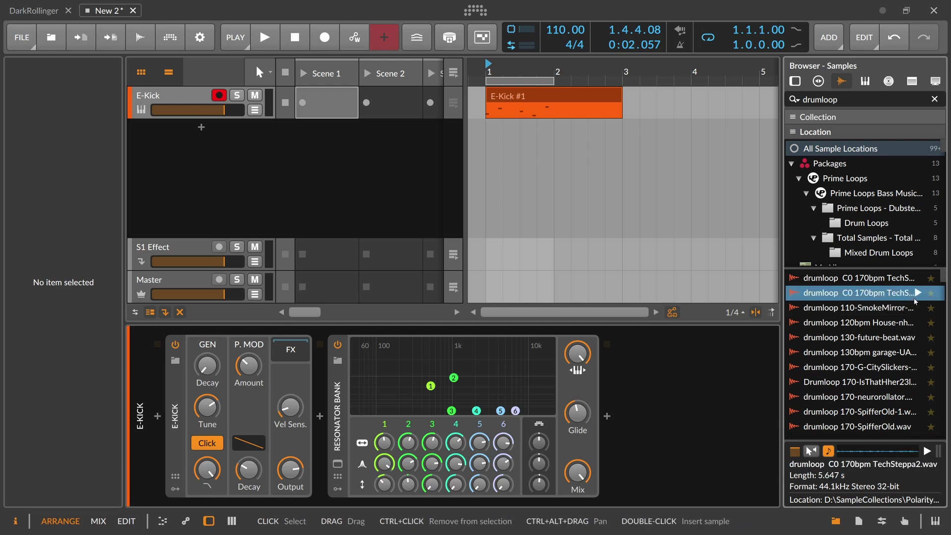
pyautogui.click(920, 281)
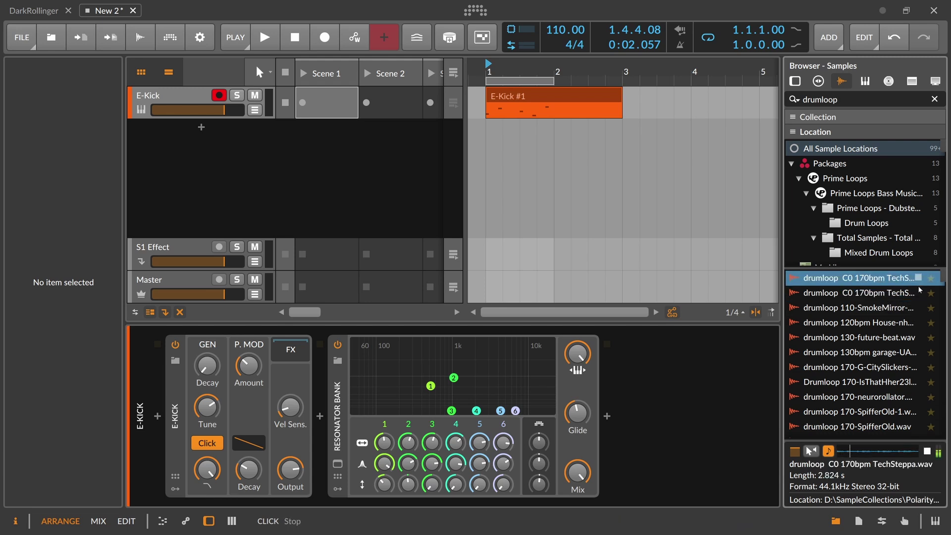
pyautogui.moveTo(894, 292); pyautogui.dragTo(327, 135)
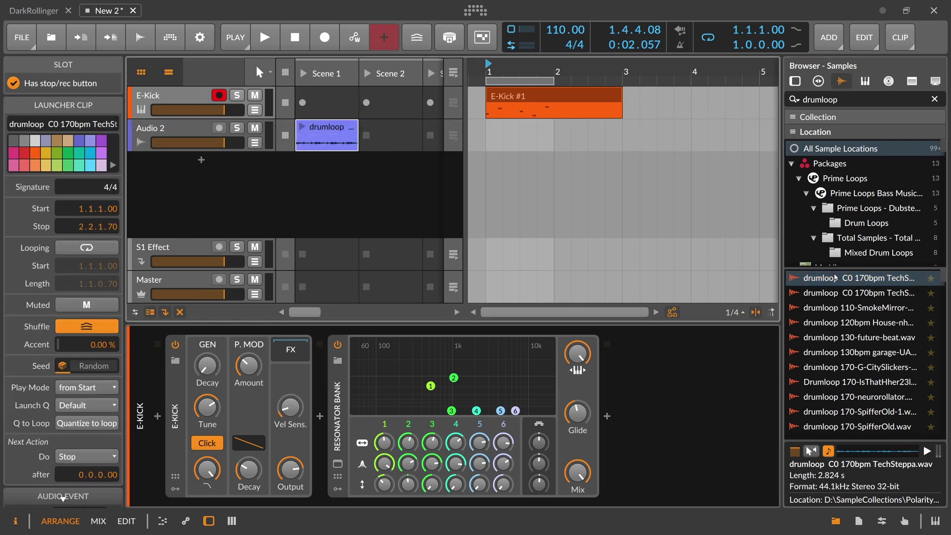
# - Set the project tempo to 170 BPM and close the browser
pyautogui.doubleClick(565, 31)
pyautogui.write('170')
pyautogui.press('Return')
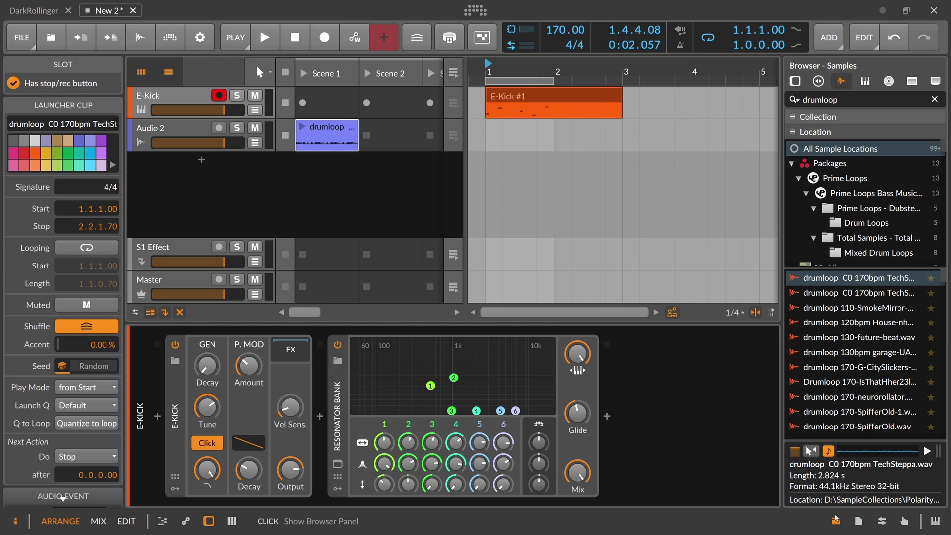
pyautogui.click(835, 520)
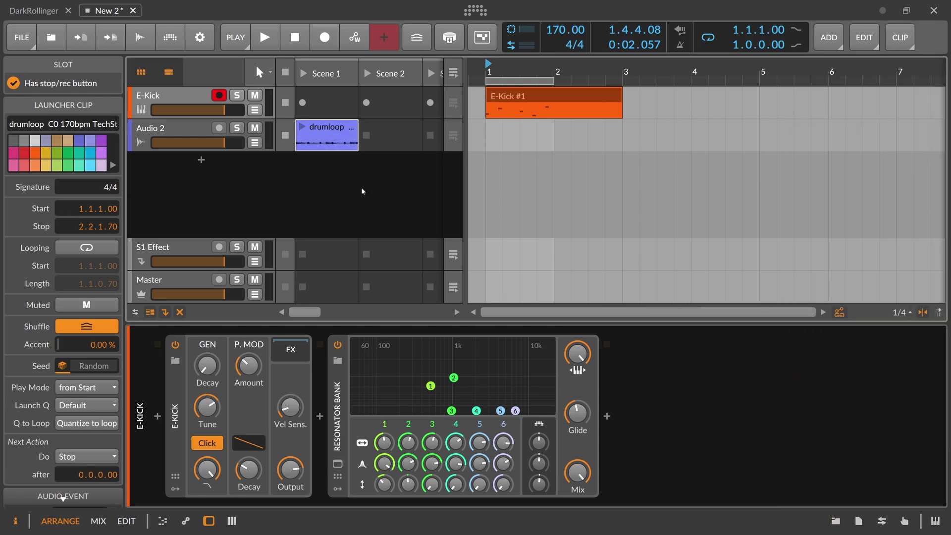
# - Raise the drumloop audio event's gain to about +16.7 dB and return to the E-Kick track's device chain
pyautogui.doubleClick(327, 134)
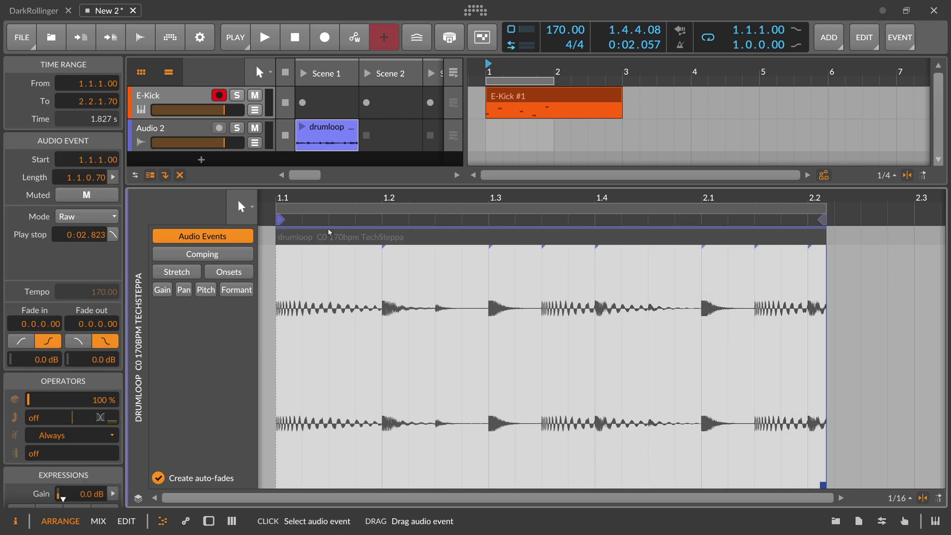
pyautogui.scroll(-2, 66, 407)
pyautogui.moveTo(99, 424); pyautogui.dragTo(87, 425)
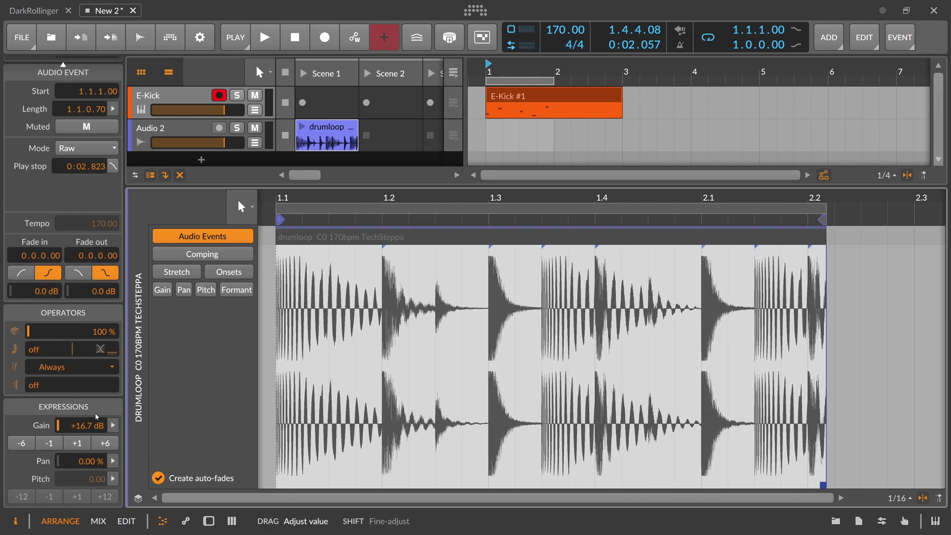
pyautogui.doubleClick(180, 99)
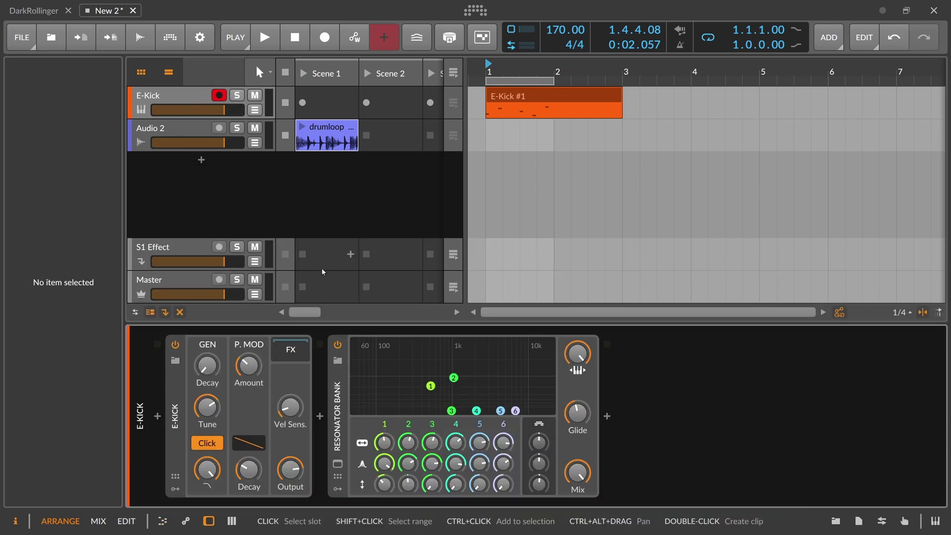
# - Move the Resonator Bank from the E-Kick track to Audio 2, solo Audio 2 and play its drumloop clip
pyautogui.click(341, 401)
pyautogui.moveTo(212, 119); pyautogui.dragTo(213, 130)
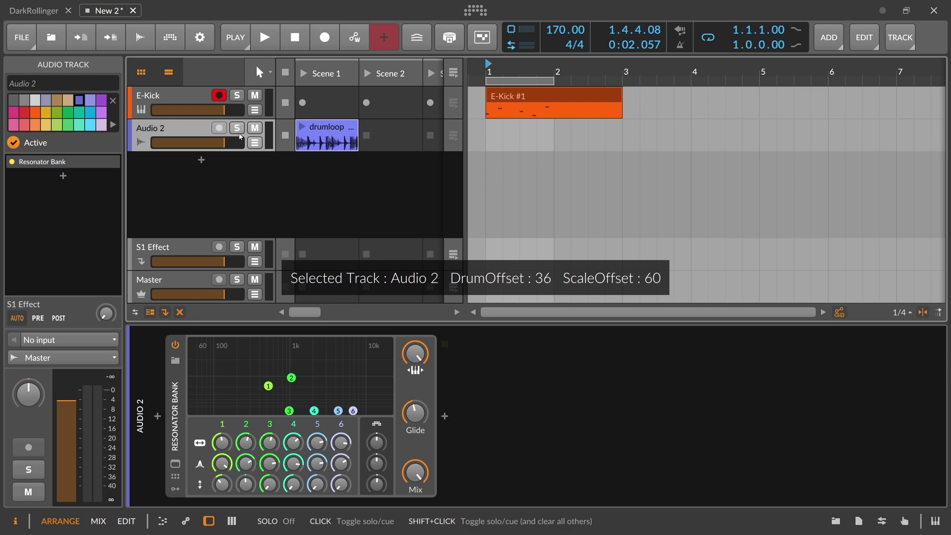
pyautogui.click(304, 134)
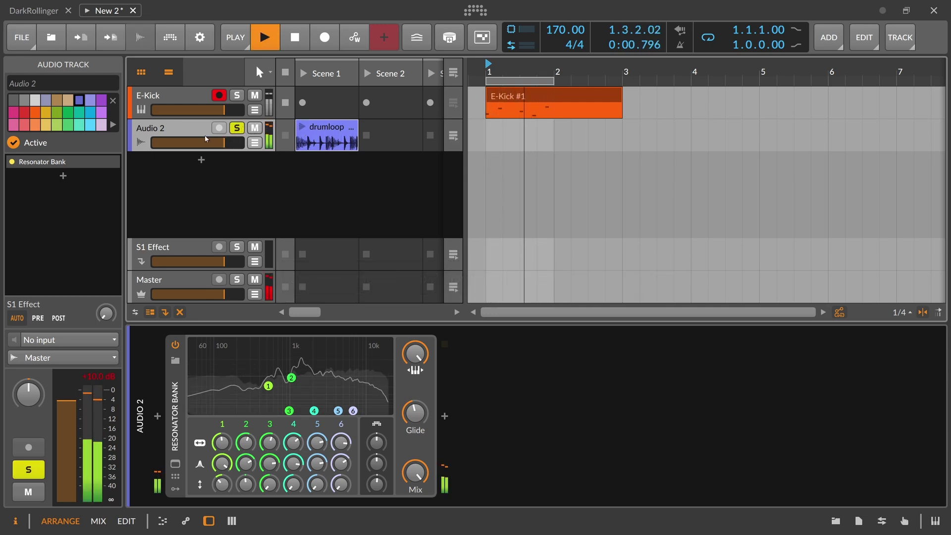
pyautogui.press('space')
# - Enable looping on the playing drumloop clip and bring the Resonator Bank's mix from fully dry up to about halfway
pyautogui.moveTo(415, 475); pyautogui.dragTo(415, 530)
pyautogui.press('space')
pyautogui.press('space')
pyautogui.click(302, 131)
pyautogui.click(330, 144)
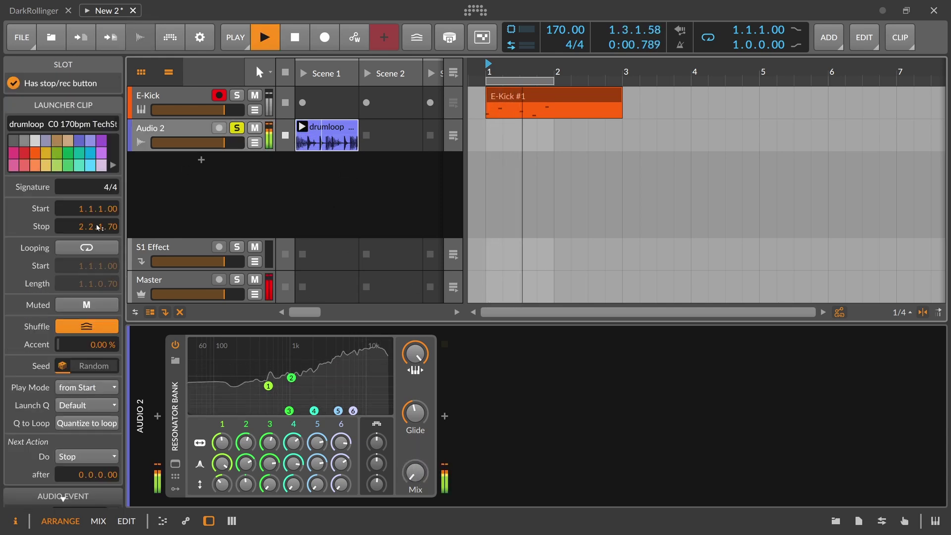
pyautogui.moveTo(415, 467); pyautogui.dragTo(415, 439)
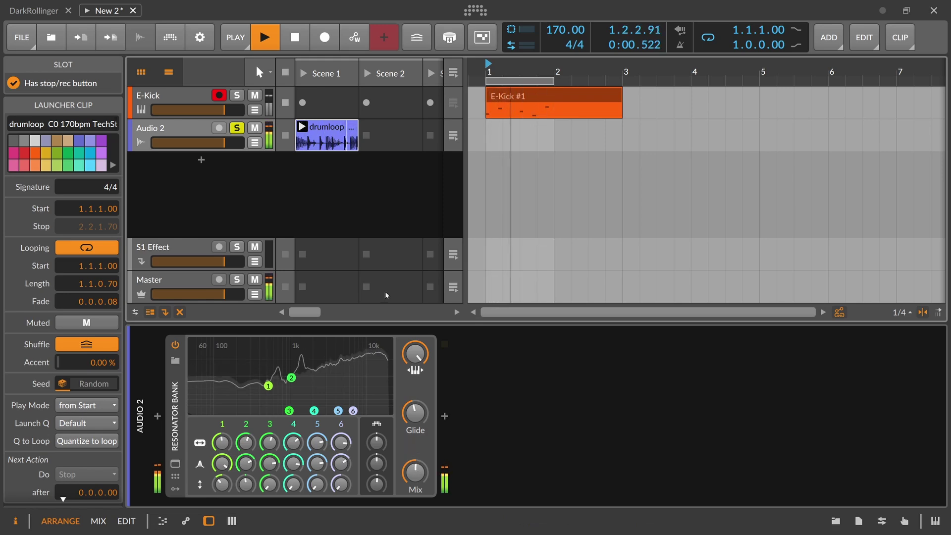
# - Set the drumloop clip's loop and audio event to a length of 2.0.0.00 and return to Audio 2's device chain
pyautogui.press('space')
pyautogui.doubleClick(330, 142)
pyautogui.moveTo(792, 198); pyautogui.dragTo(855, 218)
pyautogui.moveTo(638, 235); pyautogui.dragTo(768, 234)
pyautogui.moveTo(858, 208); pyautogui.dragTo(743, 200)
pyautogui.press('space')
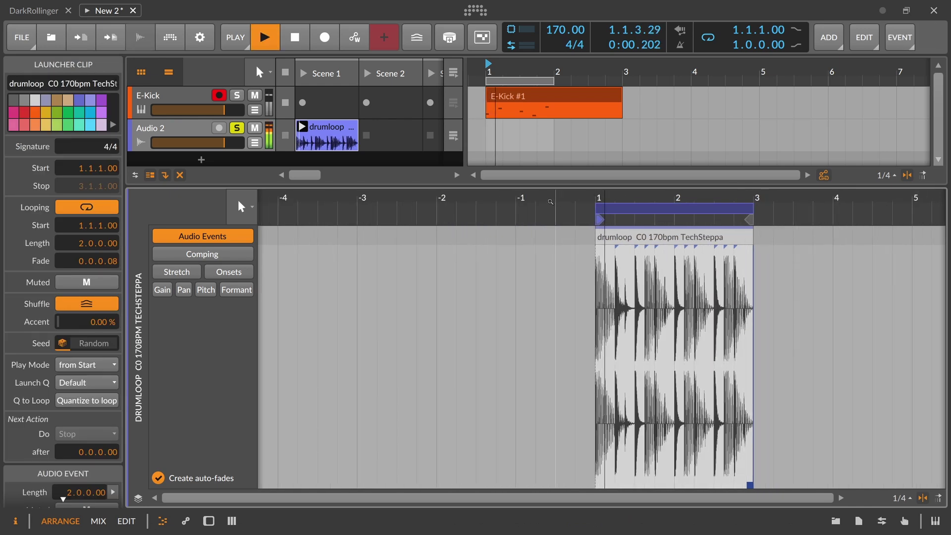
pyautogui.click(657, 239)
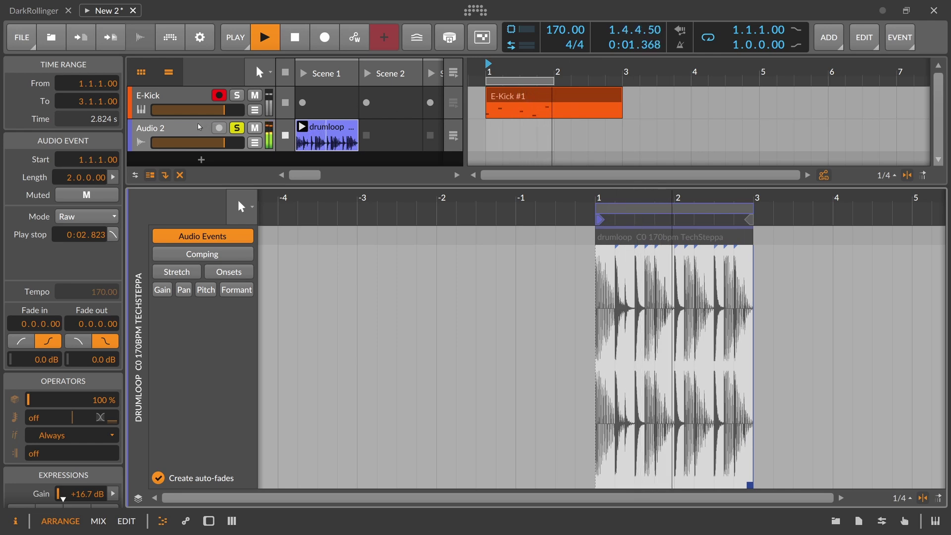
pyautogui.press('d')
pyautogui.press('space')
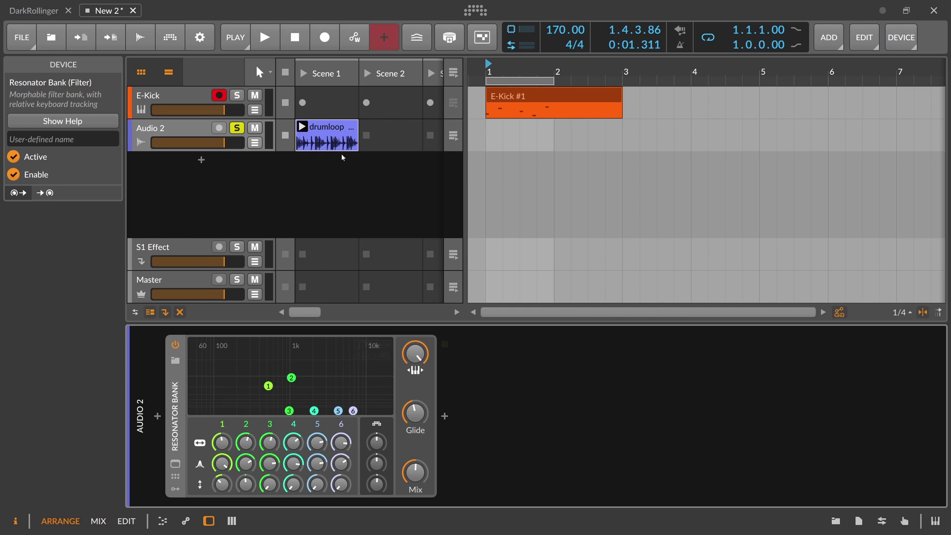
# - Insert a Note Receiver before the Resonator Bank on Audio 2, with E-Kick as its note source, and play the result
pyautogui.click(510, 110)
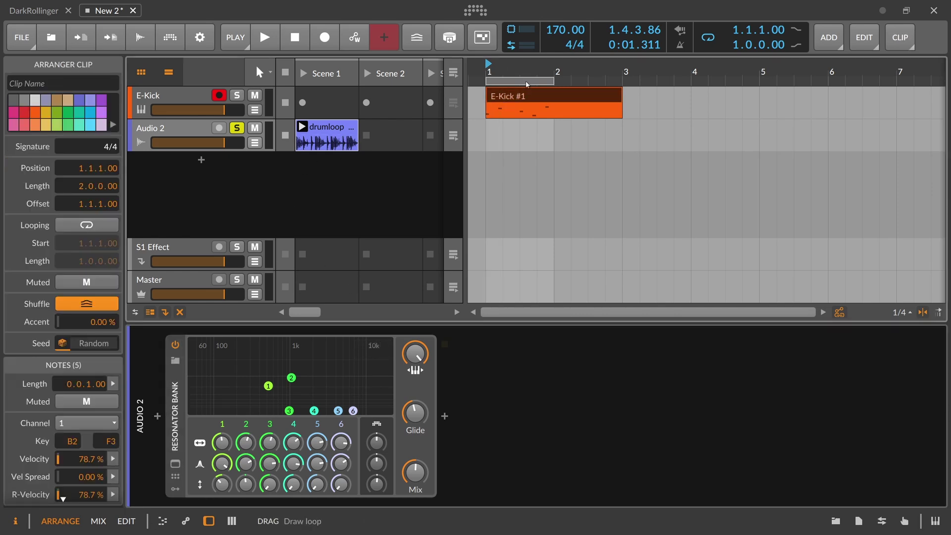
pyautogui.click(159, 417)
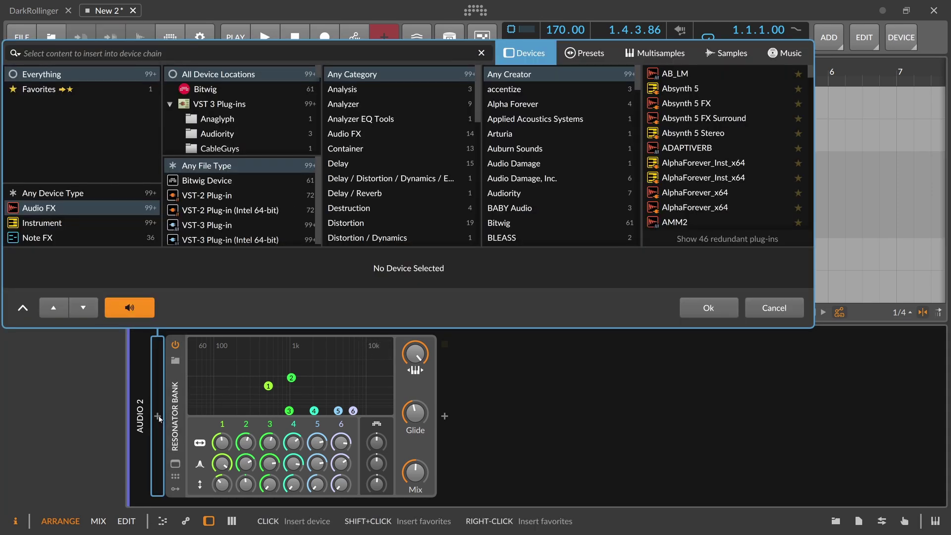
pyautogui.write('note')
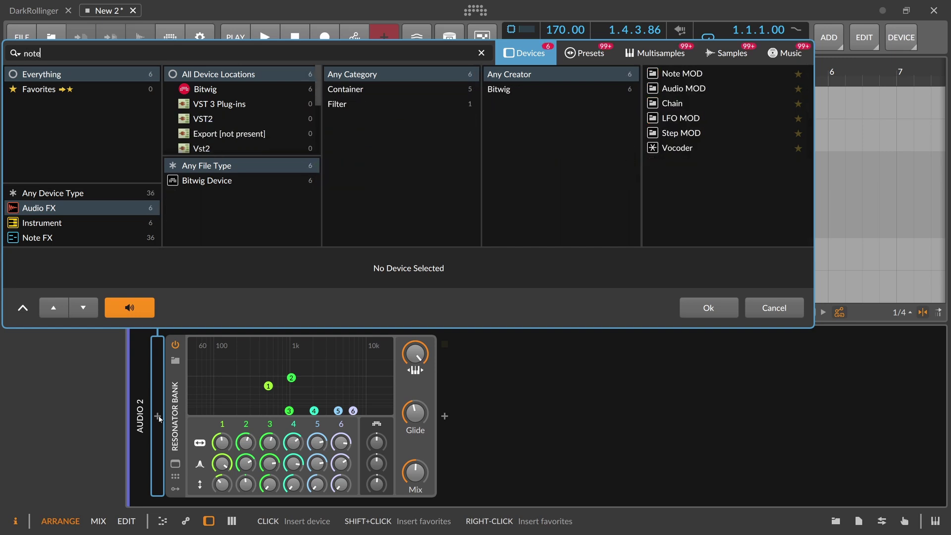
pyautogui.write(' rece')
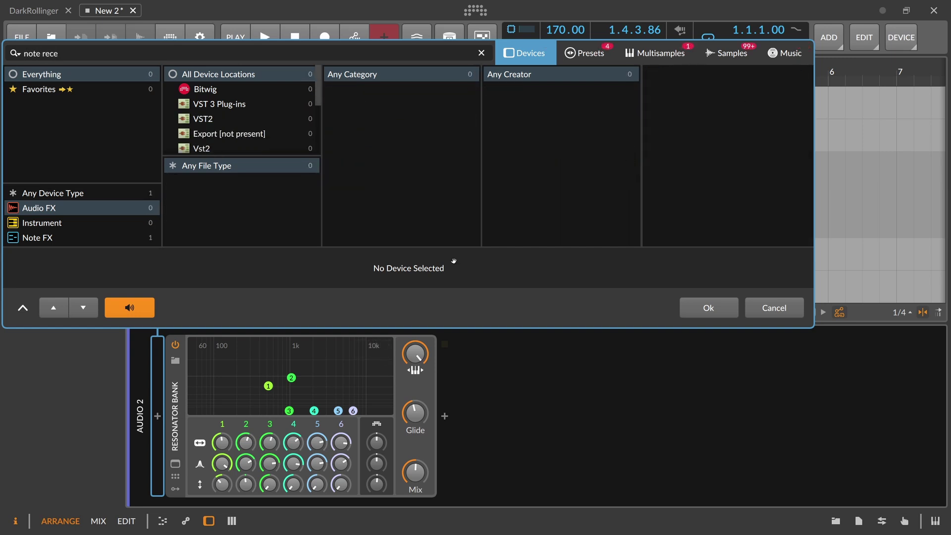
pyautogui.click(92, 193)
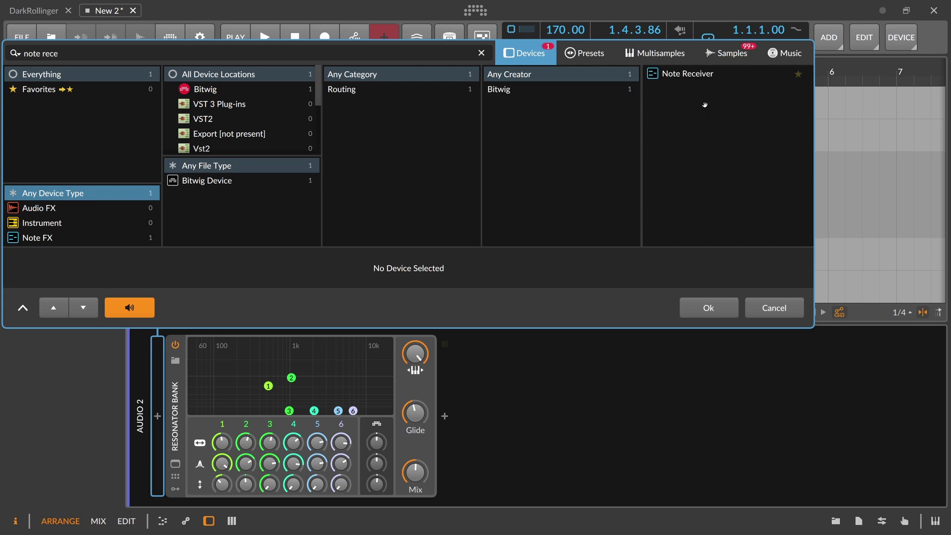
pyautogui.doubleClick(693, 74)
pyautogui.click(228, 360)
pyautogui.moveTo(249, 409)
pyautogui.click(306, 412)
pyautogui.press('space')
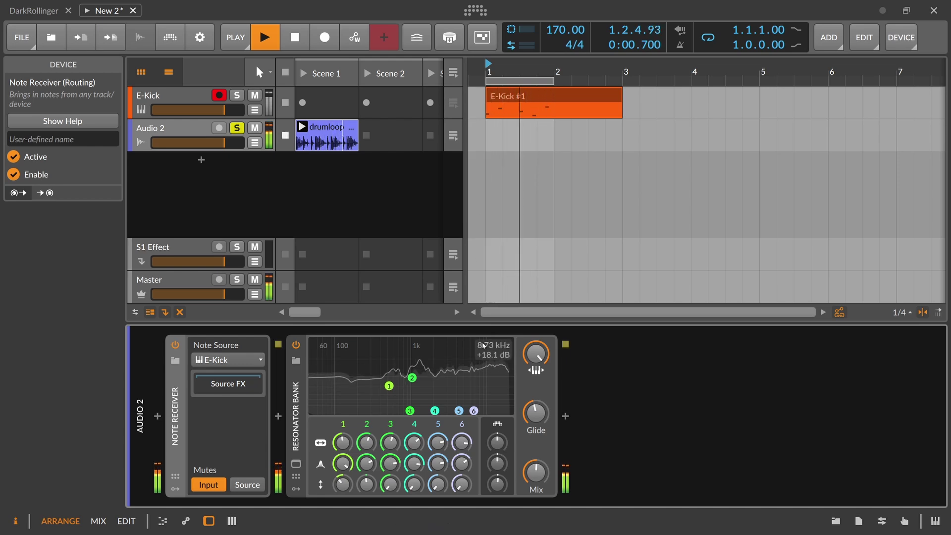
# - Turn the Resonator Bank's glide to minimum, reduce its mix, and tune band 1 to C3 and band 2 to C5
pyautogui.moveTo(536, 413); pyautogui.dragTo(533, 421)
pyautogui.moveTo(536, 472); pyautogui.dragTo(536, 493)
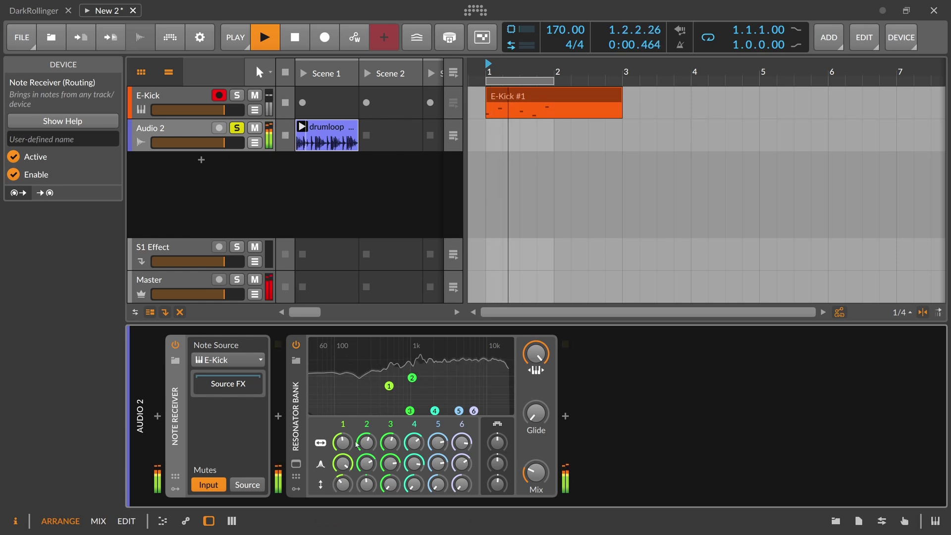
pyautogui.write('C 3')
pyautogui.press('Return')
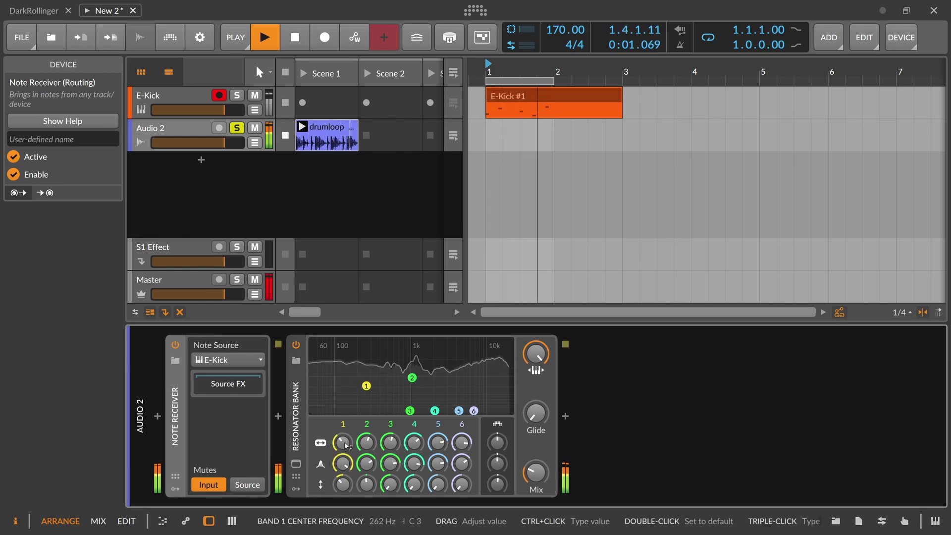
pyautogui.keyDown('ctrl'); pyautogui.click(370, 445); pyautogui.keyUp('ctrl')
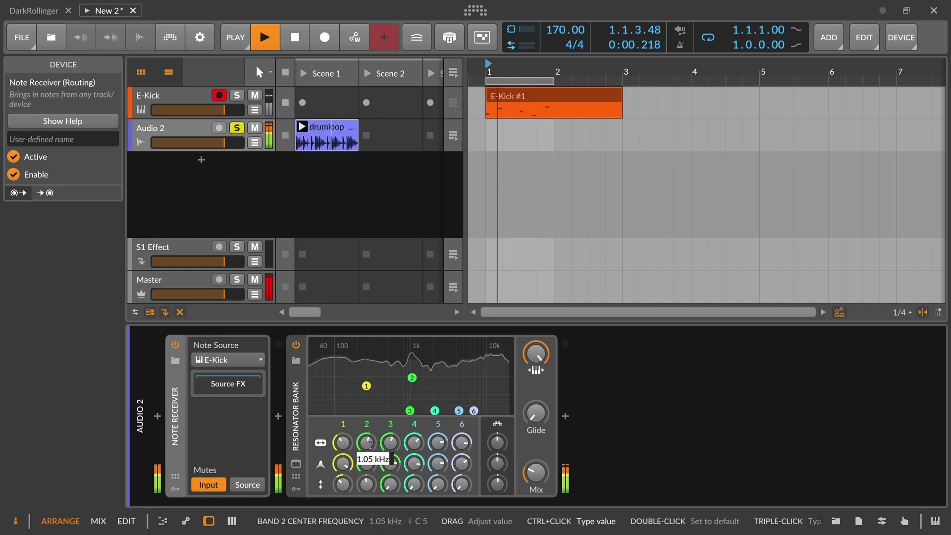
pyautogui.write('c5')
pyautogui.press('Return')
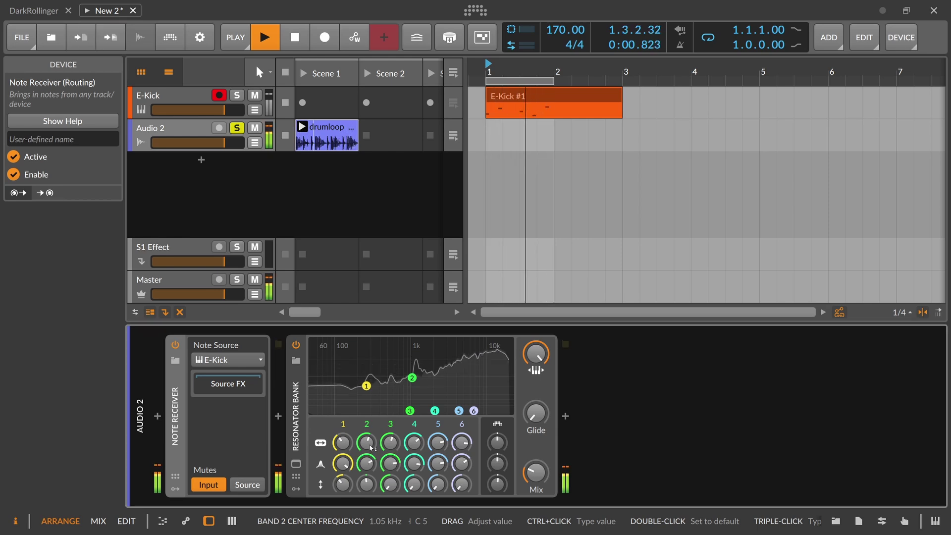
# - Stretch the E-Kick clip and its notes to double length and extend the arranger loop region to 2.0.0.00
pyautogui.rightClick(534, 94)
pyautogui.click(576, 261)
pyautogui.moveTo(551, 81); pyautogui.dragTo(622, 81)
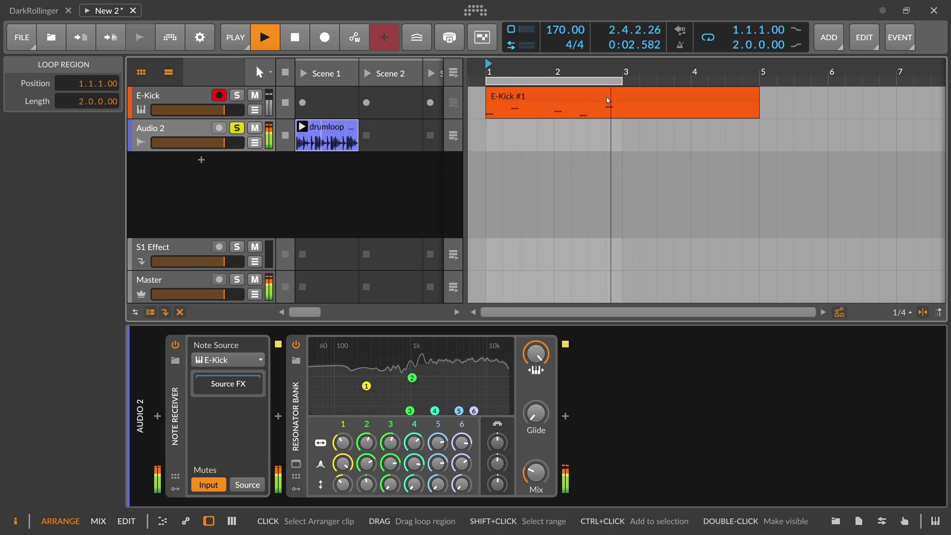
# - Add ValhallaSupermassive after the Resonator Bank on Audio 2, set its mix to 46.0 % and stop playback
pyautogui.click(196, 94)
pyautogui.click(196, 129)
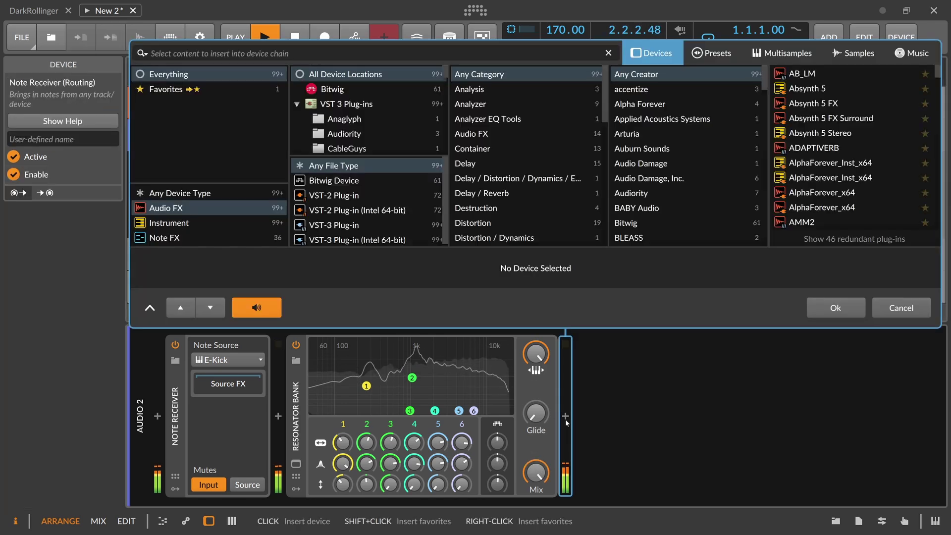
pyautogui.click(565, 418)
pyautogui.write('super')
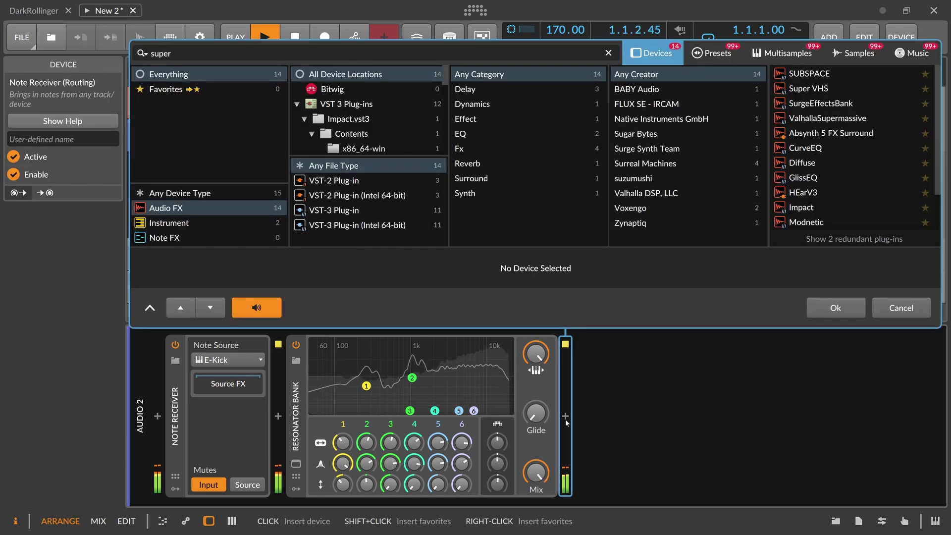
pyautogui.press('Down')
pyautogui.press('Down')
pyautogui.press('Return')
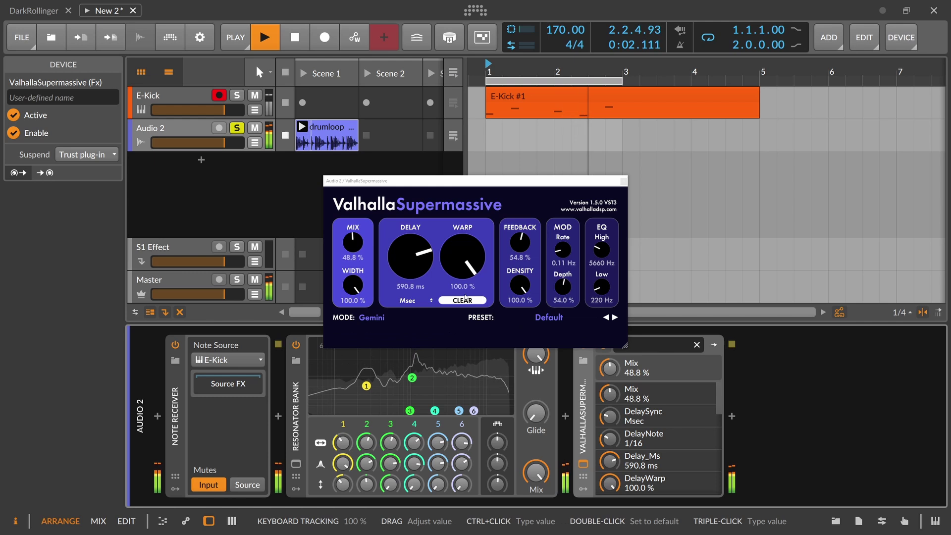
pyautogui.moveTo(353, 243); pyautogui.dragTo(353, 247)
pyautogui.press('space')
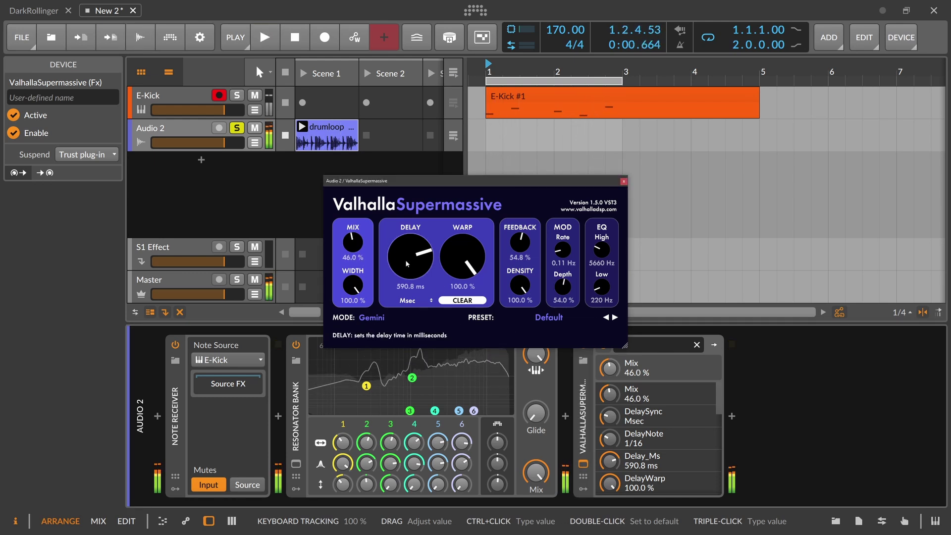
# - Close the plug-in window, remove all devices from Audio 2 and delete that track
pyautogui.click(624, 182)
pyautogui.press('Delete')
pyautogui.press('Delete')
pyautogui.press('Delete')
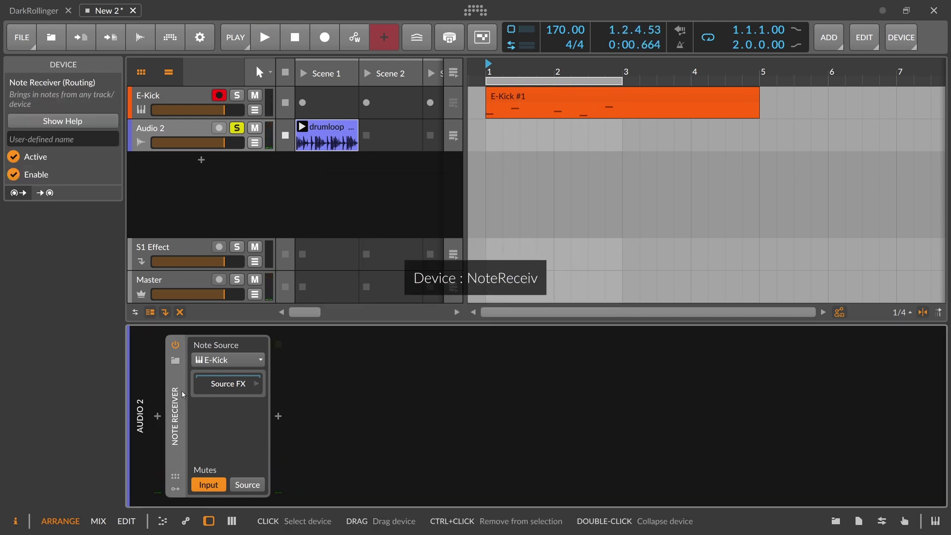
pyautogui.click(197, 133)
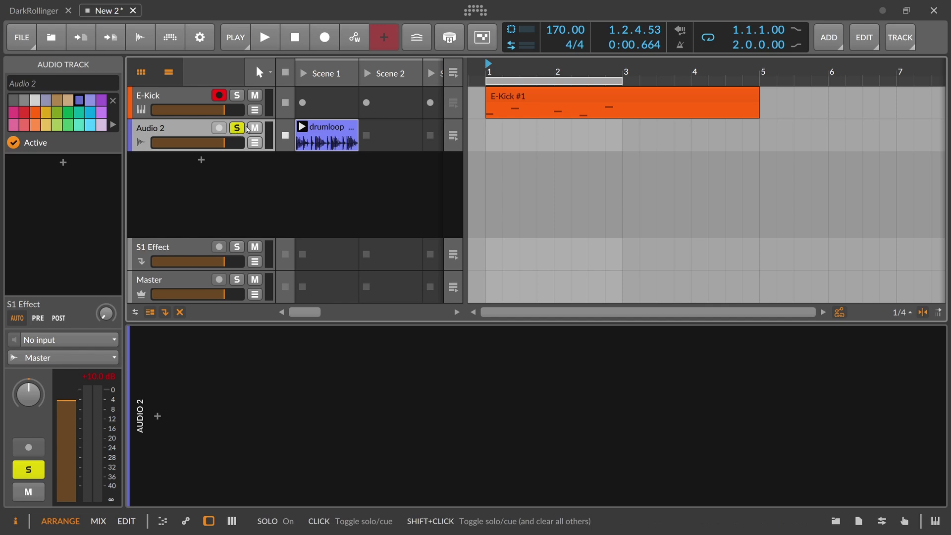
pyautogui.press('Delete')
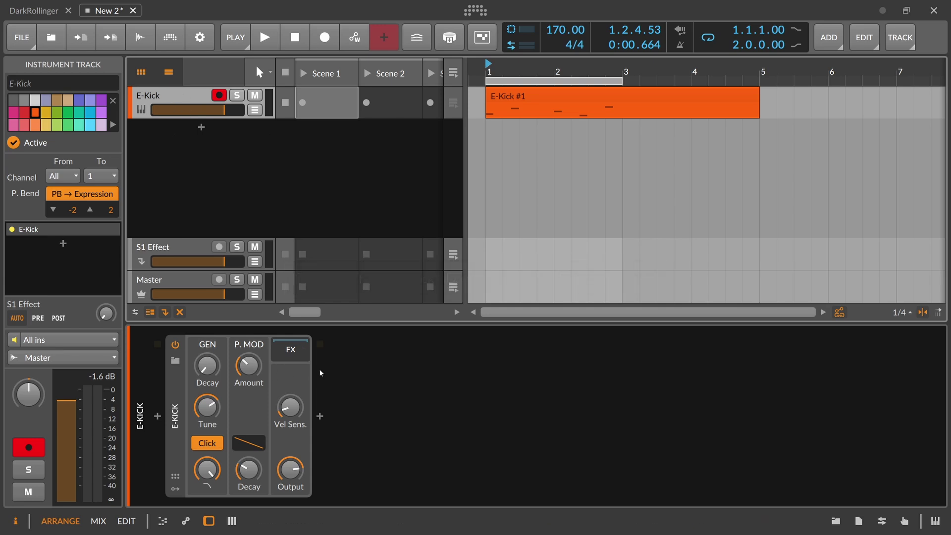
# - Play the E-Kick clip and shorten the E-Kick's pitch modulation decay
pyautogui.press('space')
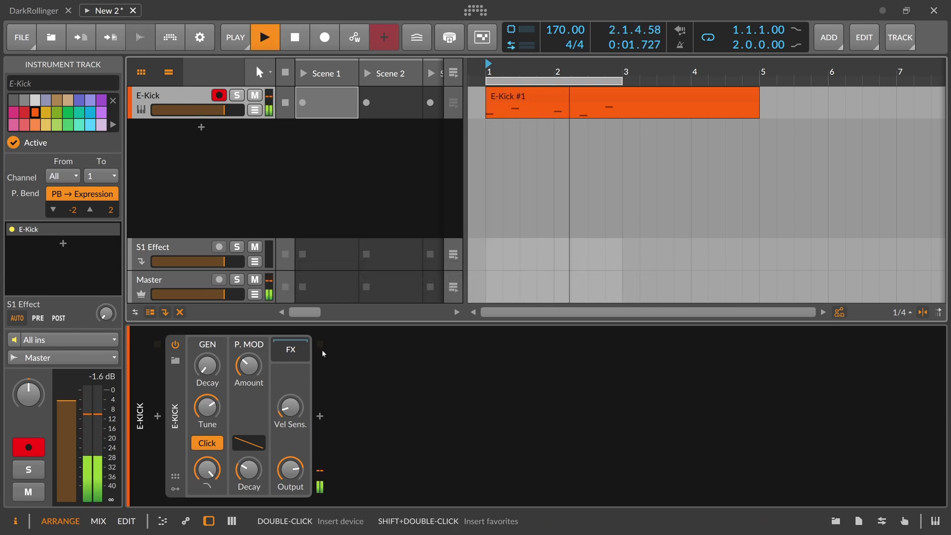
pyautogui.moveTo(249, 442); pyautogui.dragTo(249, 478)
pyautogui.press('space')
# - Insert a Filter device after the E-Kick and switch it to 4-pole band-pass mode
pyautogui.click(320, 417)
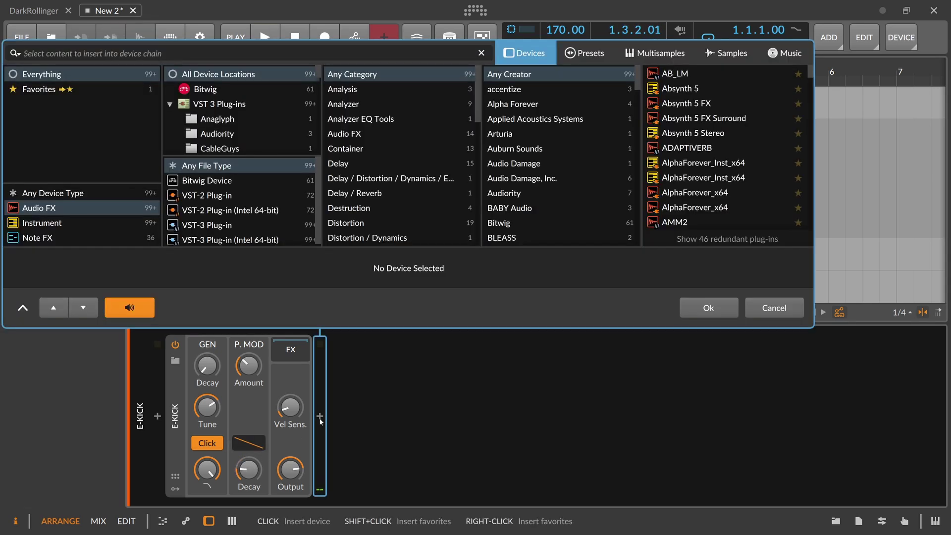
pyautogui.write('filter')
pyautogui.press('Return')
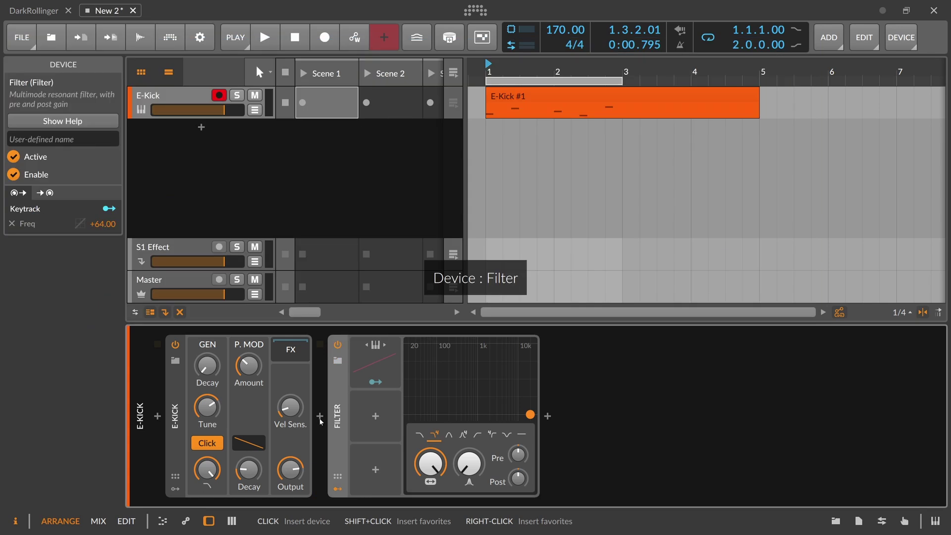
pyautogui.click(464, 439)
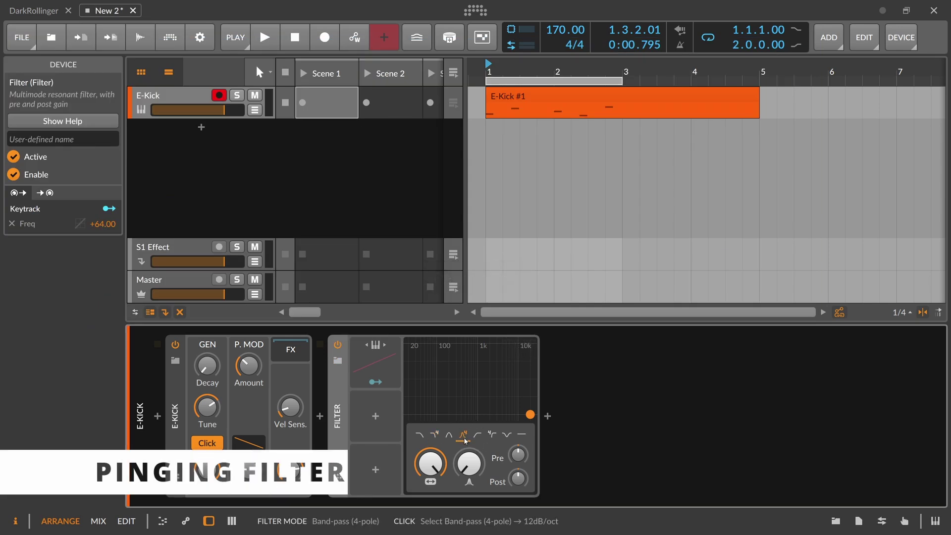
# - Set the Filter's frequency to about 645 Hz and its resonance to 92.2 % during playback
pyautogui.press('space')
pyautogui.moveTo(431, 463); pyautogui.dragTo(430, 495)
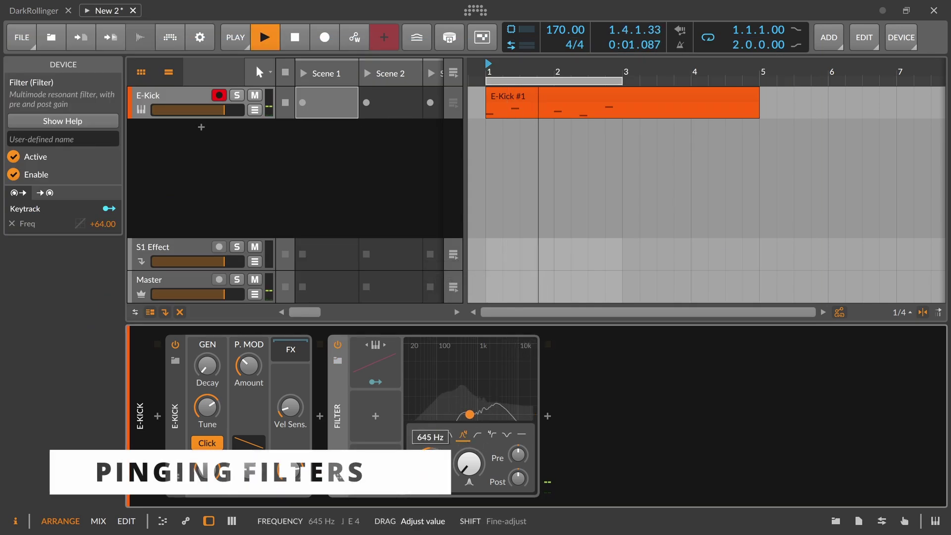
pyautogui.moveTo(470, 463)
pyautogui.mouseDown()
pyautogui.moveTo(469, 436)
pyautogui.moveTo(469, 456)
pyautogui.mouseUp()
pyautogui.press('space')
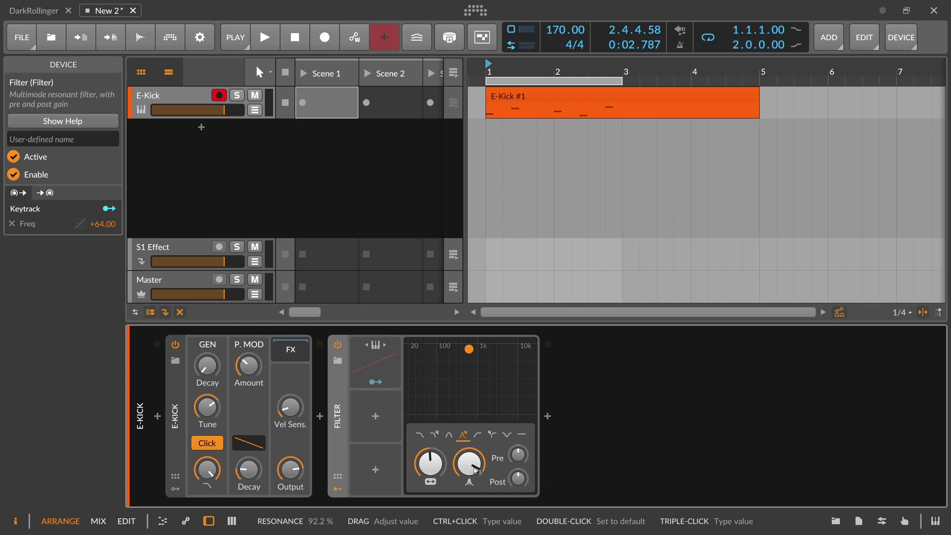
# - Lower the Filter's post gain, push its resonance further up and tune its frequency to 262 Hz (C3)
pyautogui.press('space')
pyautogui.press('space')
pyautogui.moveTo(519, 478); pyautogui.dragTo(518, 489)
pyautogui.press('space')
pyautogui.moveTo(469, 464); pyautogui.dragTo(427, 476)
pyautogui.press('space')
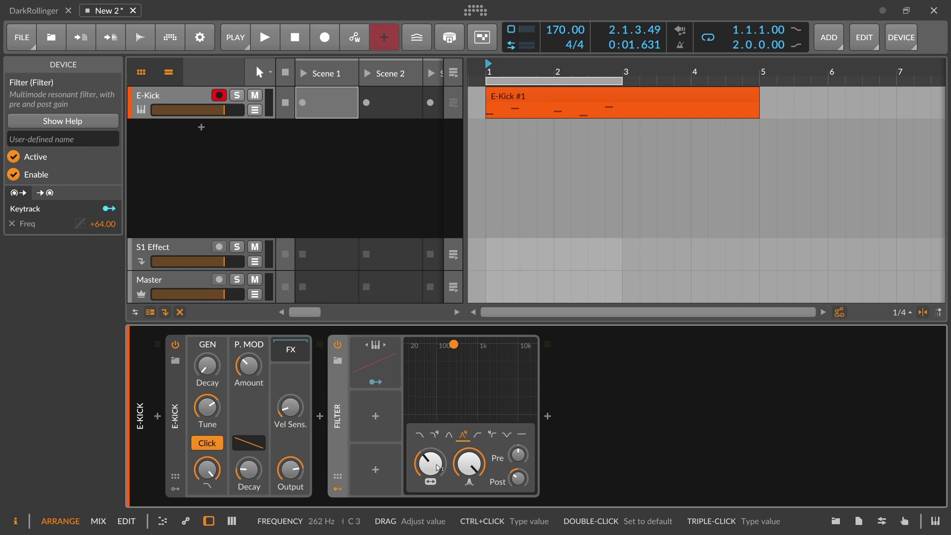
# - Activate the Filter's Keytrack modulator and collapse its detail view
pyautogui.click(384, 372)
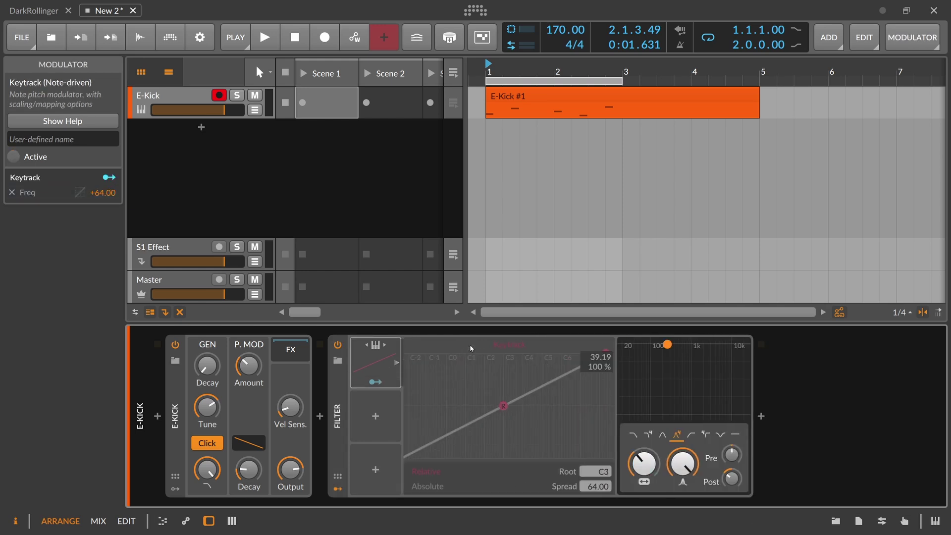
pyautogui.rightClick(379, 353)
pyautogui.click(392, 380)
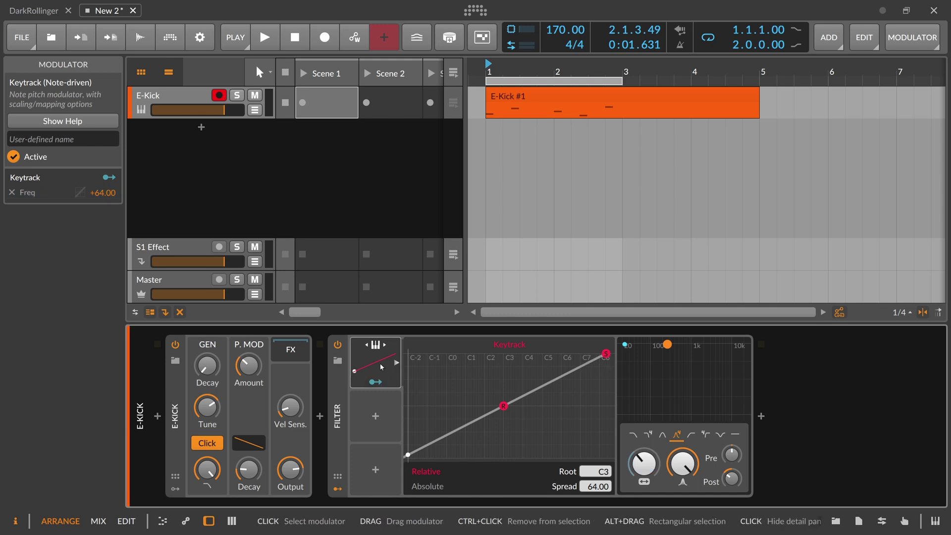
pyautogui.click(382, 366)
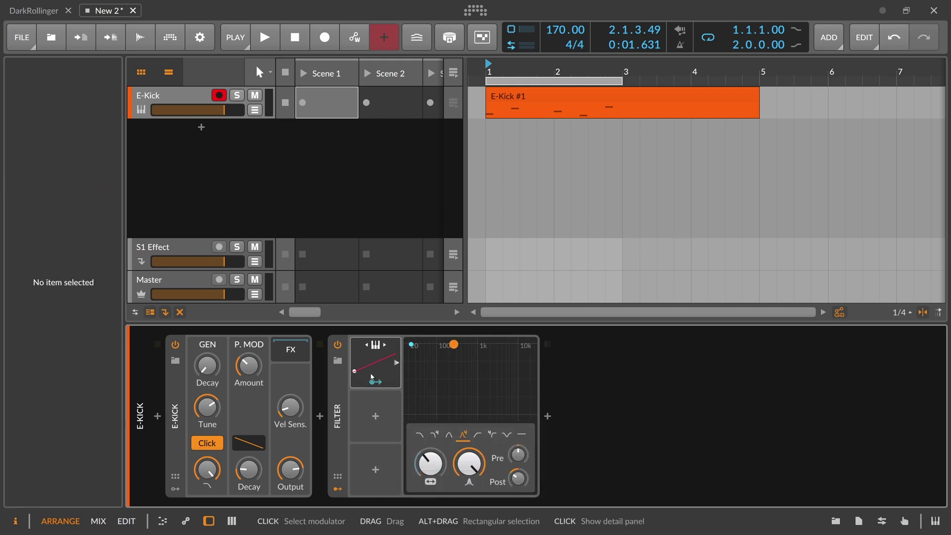
# - Map the Keytrack modulator to the Filter's frequency with an amount of +64.00 and inspect its root key setting
pyautogui.click(376, 382)
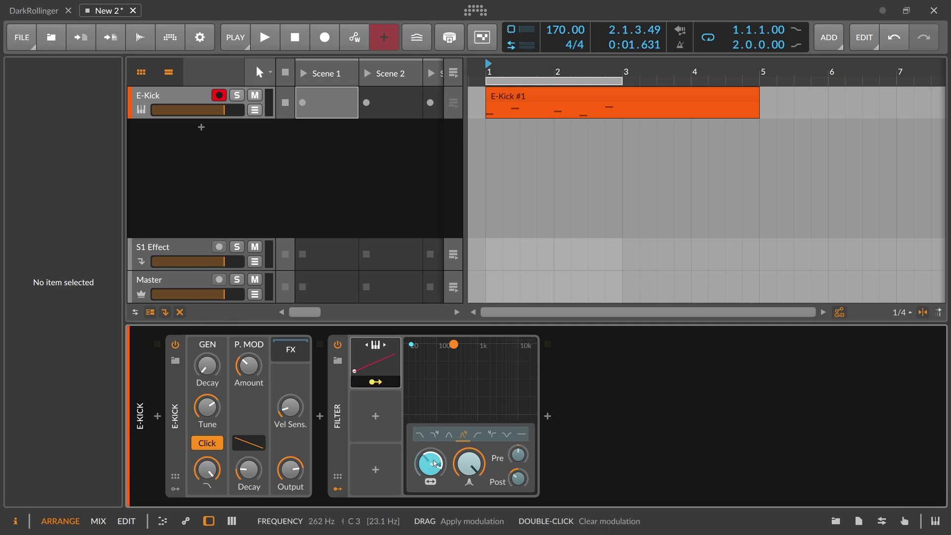
pyautogui.click(379, 366)
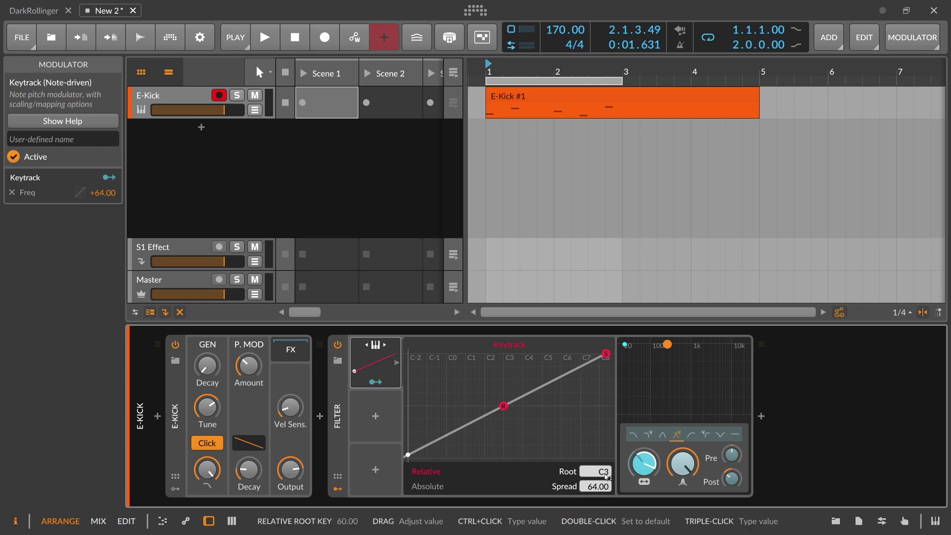
pyautogui.click(362, 370)
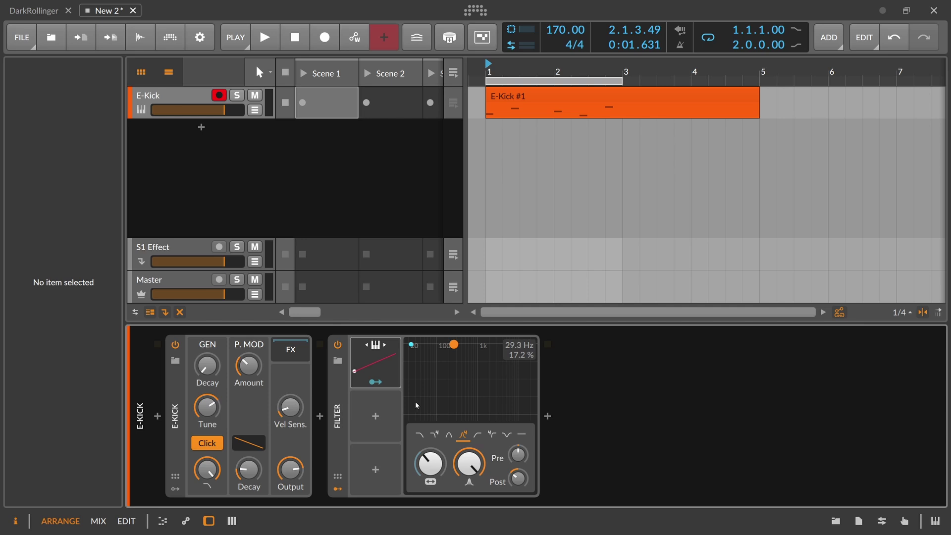
# - Lower the Filter's post gain to about -16.0 dB during playback and insert a Delay-2 after the Filter
pyautogui.press('space')
pyautogui.moveTo(518, 479); pyautogui.dragTo(518, 503)
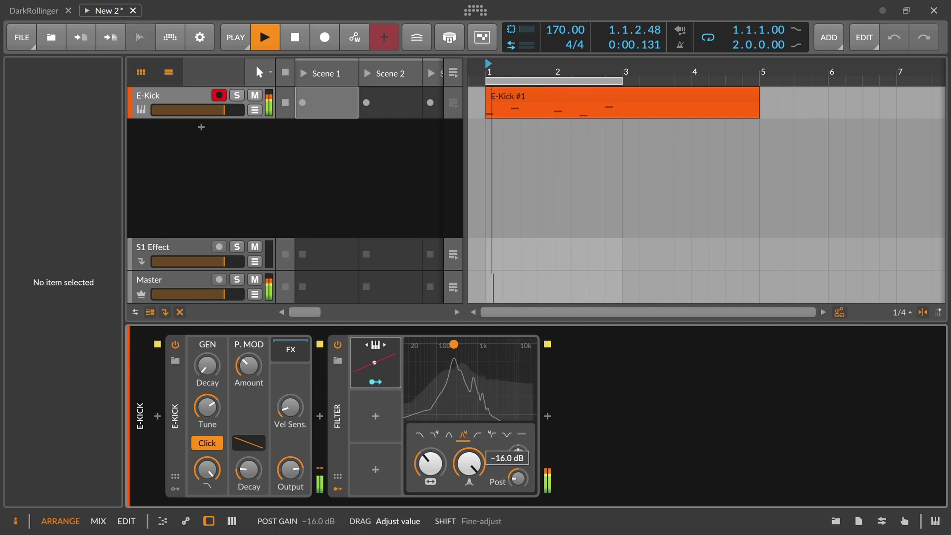
pyautogui.click(548, 416)
pyautogui.write('delay')
pyautogui.press('Down')
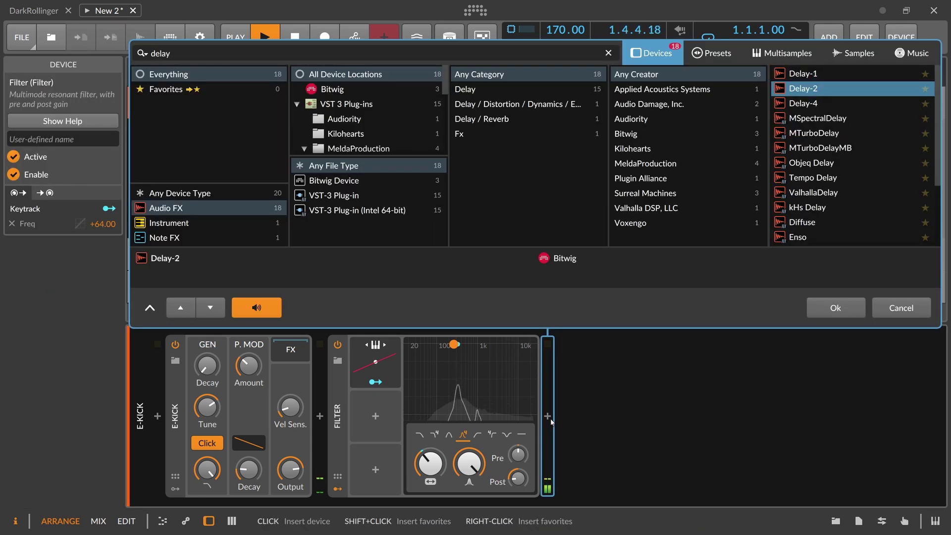
pyautogui.press('Return')
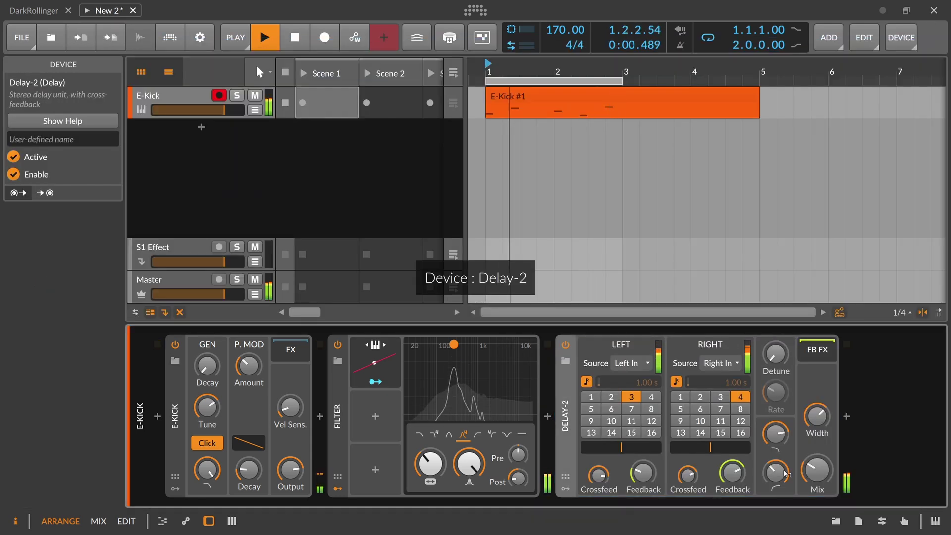
# - Tune the Filter's frequency to C4 while the loop plays, and stop playback after auditioning it
pyautogui.keyDown('ctrl'); pyautogui.click(435, 464); pyautogui.keyUp('ctrl')
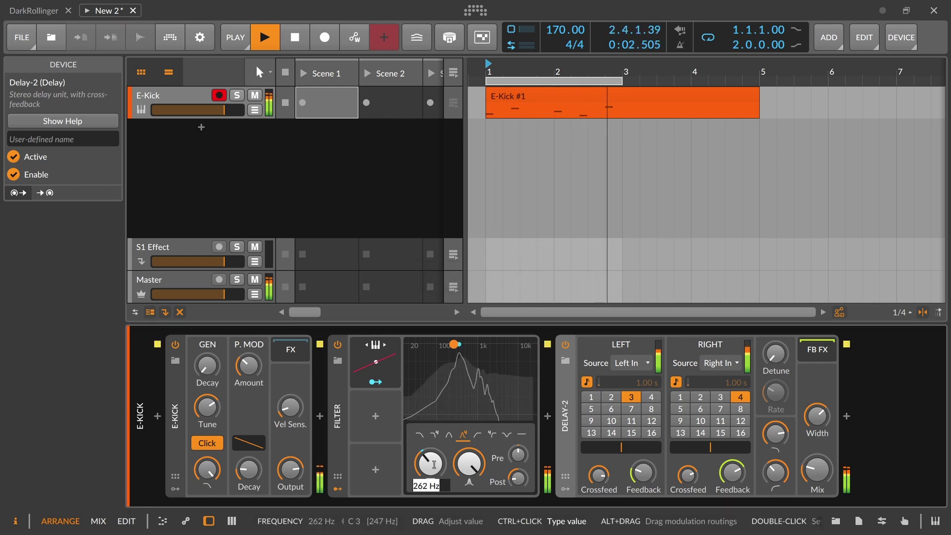
pyautogui.write('C4')
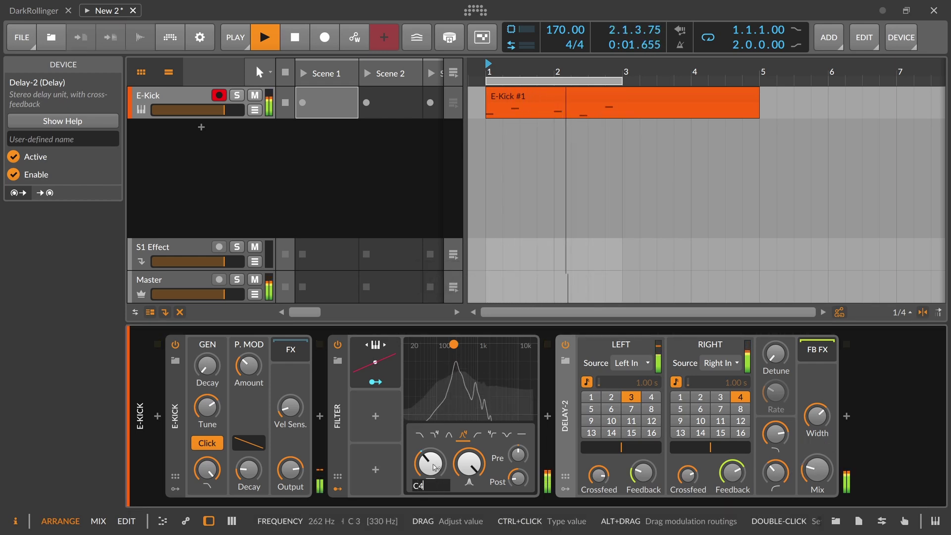
pyautogui.press('Return')
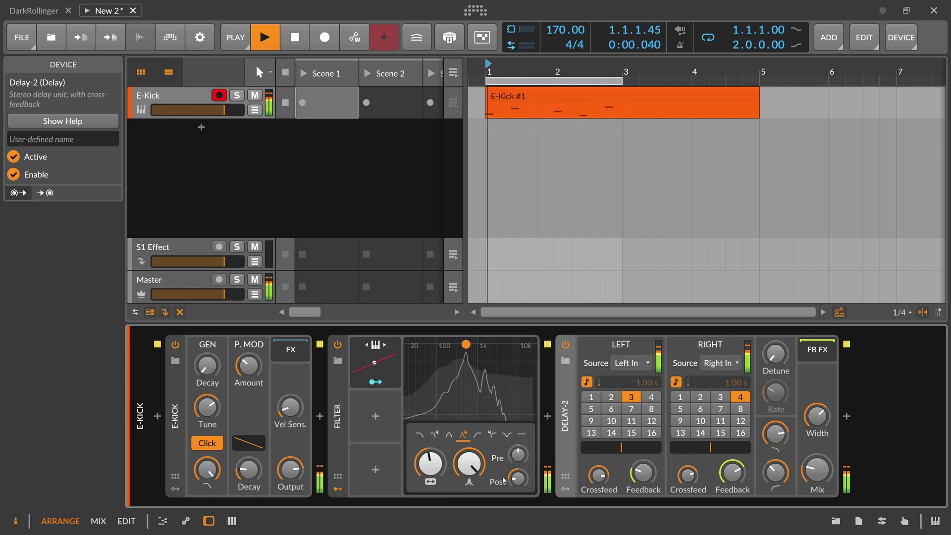
pyautogui.press('space')
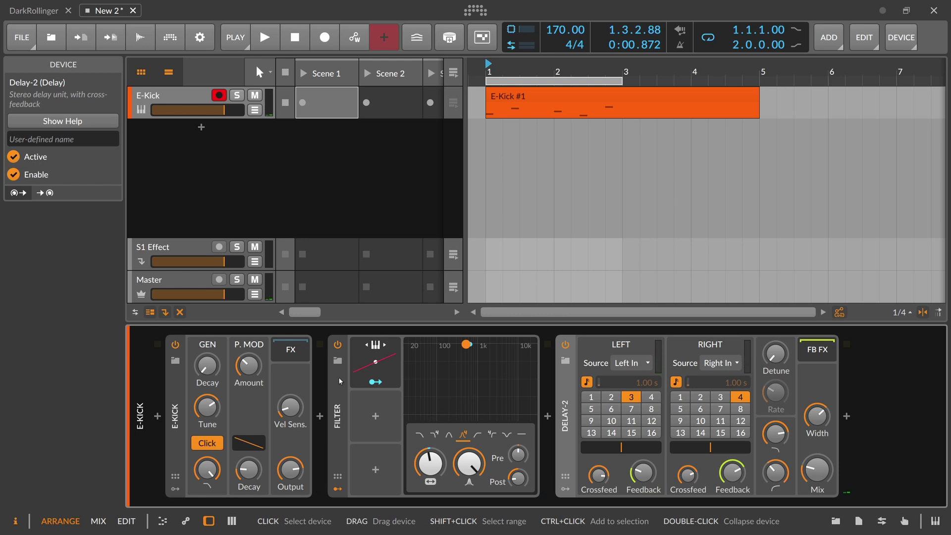
# - Replace the Filter with an EQ-2 device between the E-Kick and the Delay-2
pyautogui.click(338, 377)
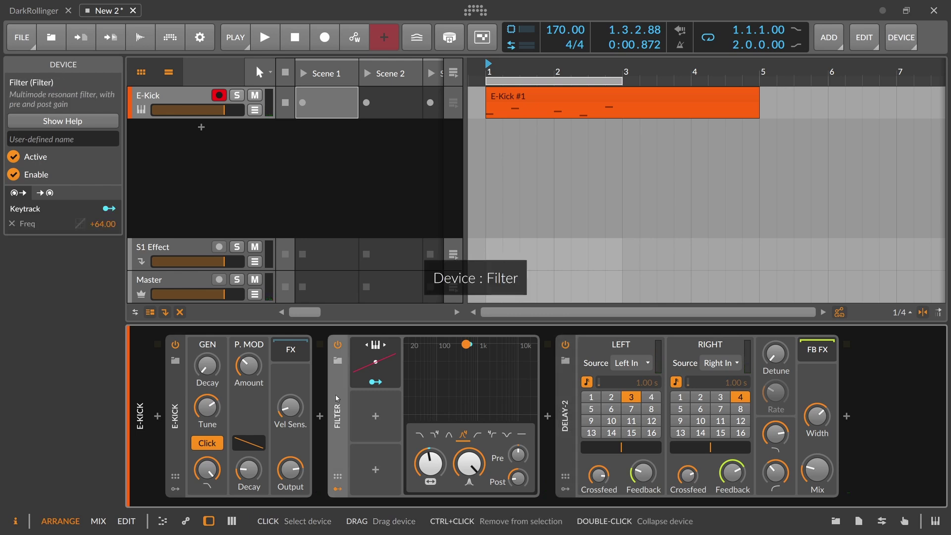
pyautogui.press('Delete')
pyautogui.click(319, 416)
pyautogui.write('eq')
pyautogui.press('Down')
pyautogui.press('Down')
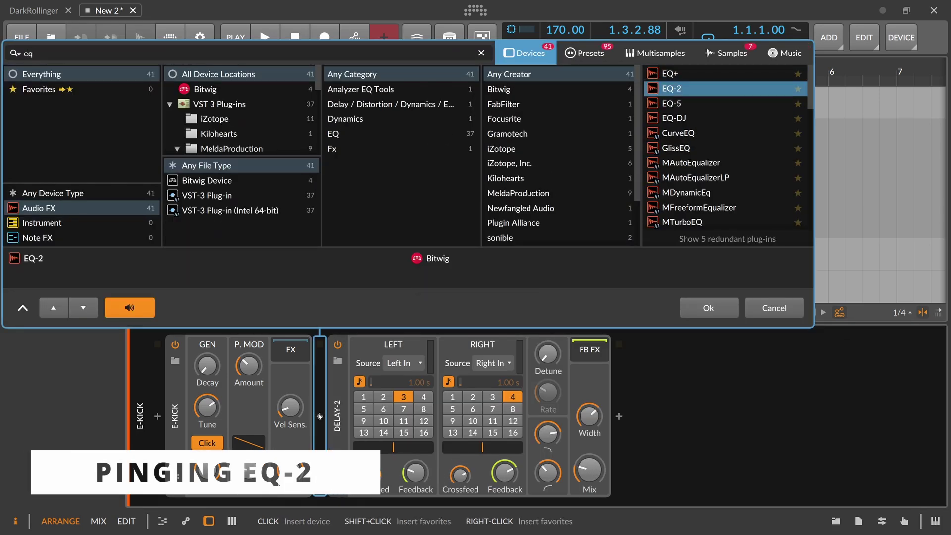
pyautogui.press('Return')
# - Boost the EQ-2's high band by about 5.4 dB and set its frequency to C3
pyautogui.moveTo(423, 387); pyautogui.dragTo(422, 388)
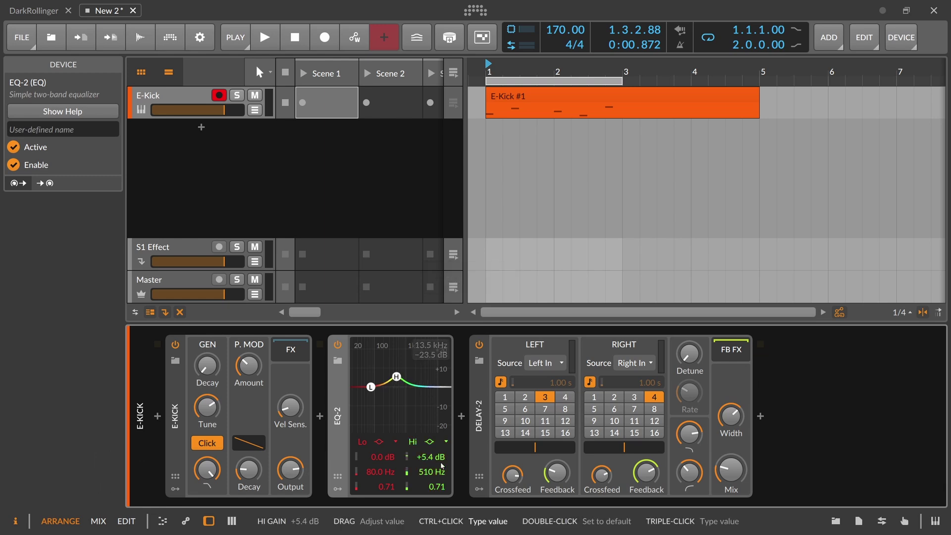
pyautogui.keyDown('ctrl'); pyautogui.click(432, 472); pyautogui.keyUp('ctrl')
pyautogui.write('C10')
pyautogui.press('Return')
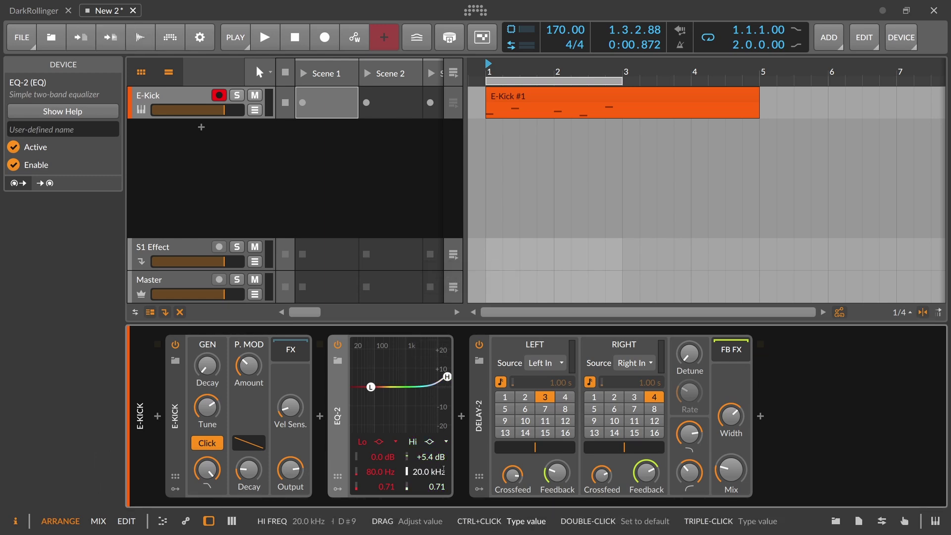
pyautogui.keyDown('ctrl'); pyautogui.click(432, 471); pyautogui.keyUp('ctrl')
pyautogui.write('C3')
pyautogui.press('Return')
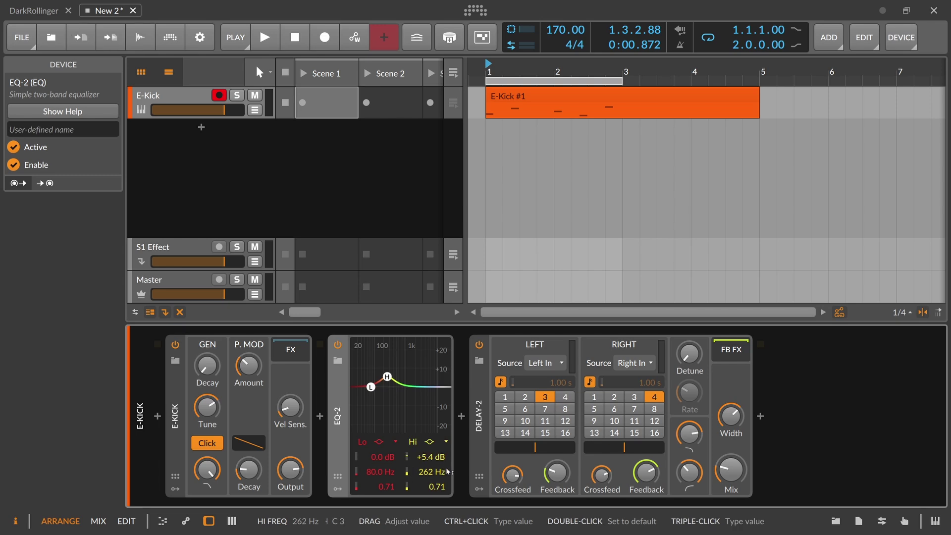
# - Raise the EQ-2 high band's Q to 39.81 and its gain to +24.0 dB, auditioning the loop
pyautogui.moveTo(436, 487); pyautogui.dragTo(436, 421)
pyautogui.press('space')
pyautogui.moveTo(436, 464)
pyautogui.mouseDown()
pyautogui.moveTo(436, 411)
pyautogui.moveTo(432, 460)
pyautogui.mouseUp()
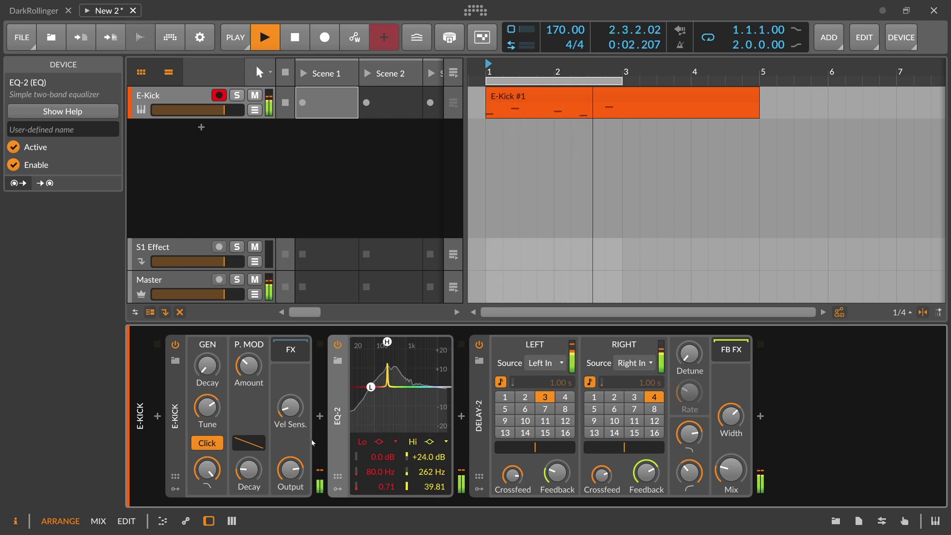
pyautogui.press('space')
# - Remove the EQ-2 and insert a Phaser+ in its place before the Delay-2
pyautogui.press('Delete')
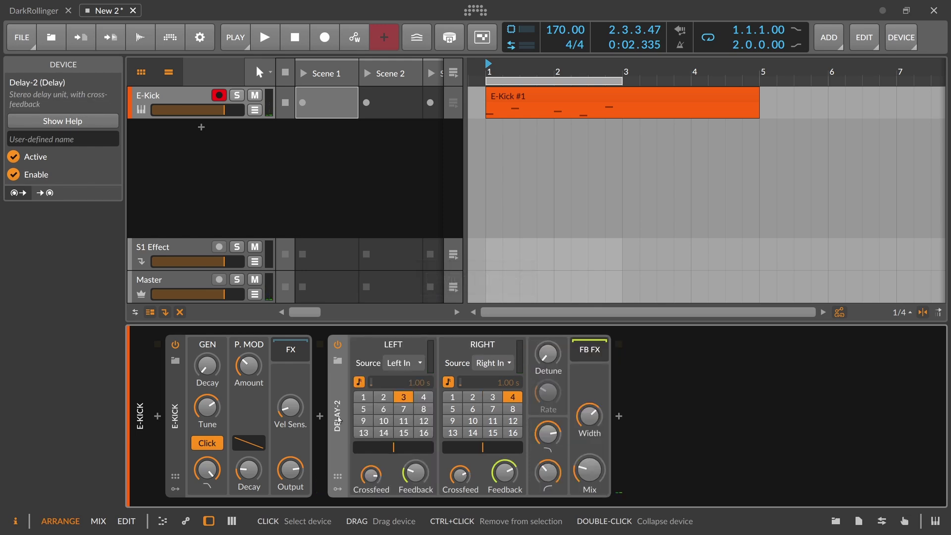
pyautogui.press('Delete')
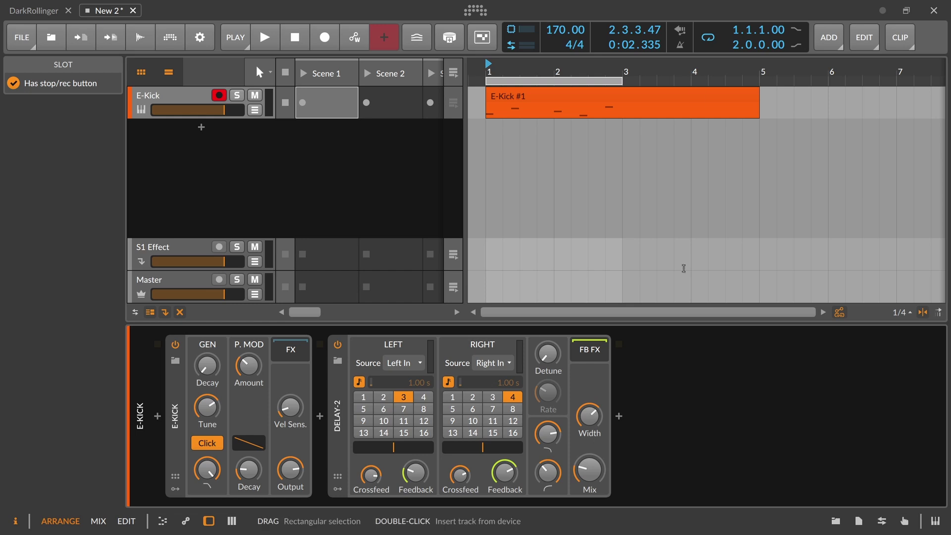
pyautogui.click(320, 416)
pyautogui.write('phaser')
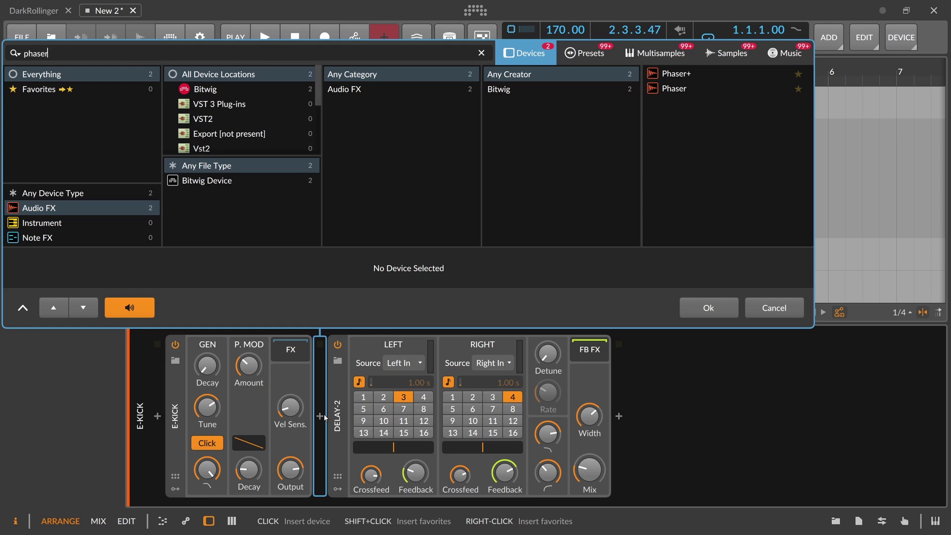
pyautogui.press('Return')
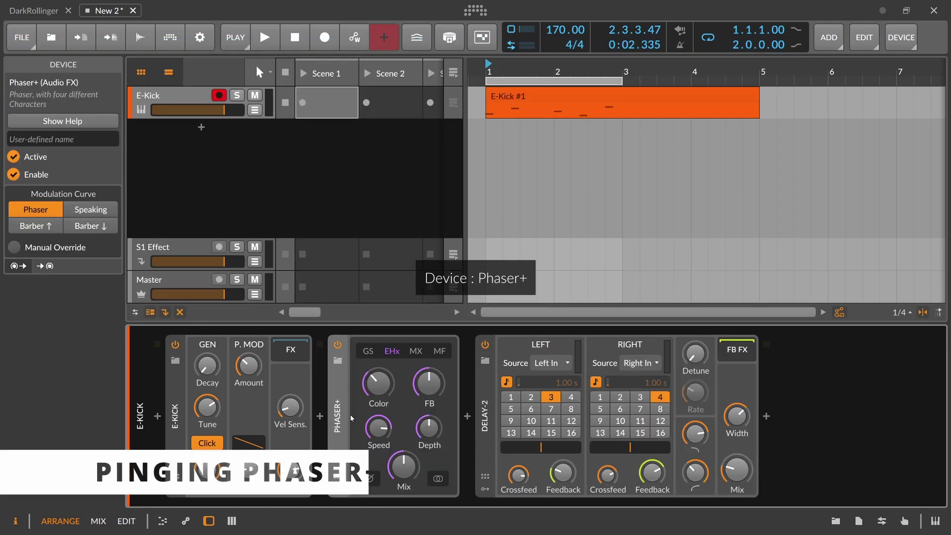
# - Set the Phaser+ speed to about 1.08 Hz, its feedback to 100 % and its mix to maximum during playback
pyautogui.moveTo(429, 383)
pyautogui.mouseDown()
pyautogui.moveTo(429, 373)
pyautogui.moveTo(432, 390)
pyautogui.mouseUp()
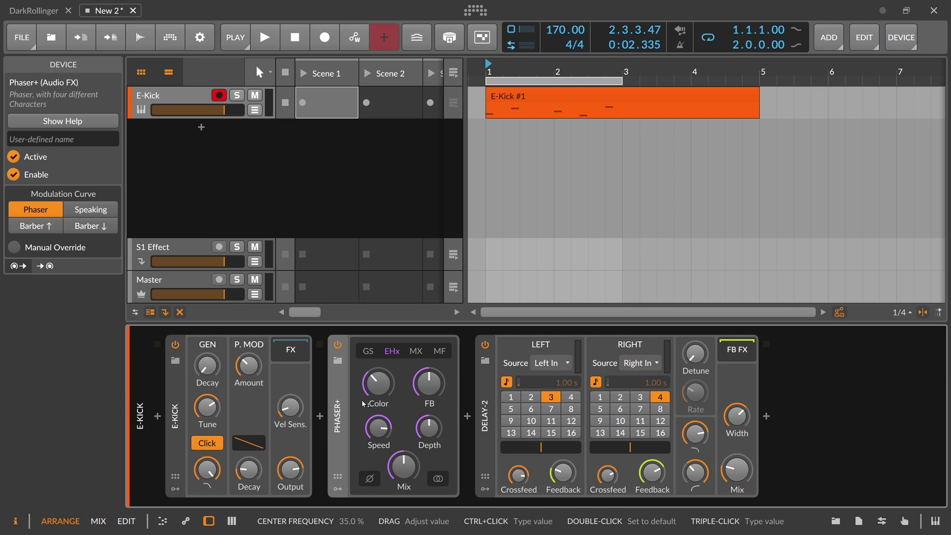
pyautogui.moveTo(379, 432)
pyautogui.mouseDown()
pyautogui.moveTo(379, 448)
pyautogui.moveTo(379, 425)
pyautogui.mouseUp()
pyautogui.press('space')
pyautogui.moveTo(429, 383); pyautogui.dragTo(429, 368)
pyautogui.moveTo(404, 467); pyautogui.dragTo(404, 453)
# - Deactivate the Delay-2 and raise the Phaser+ Color to 52.0 % while listening to the loop
pyautogui.click(485, 345)
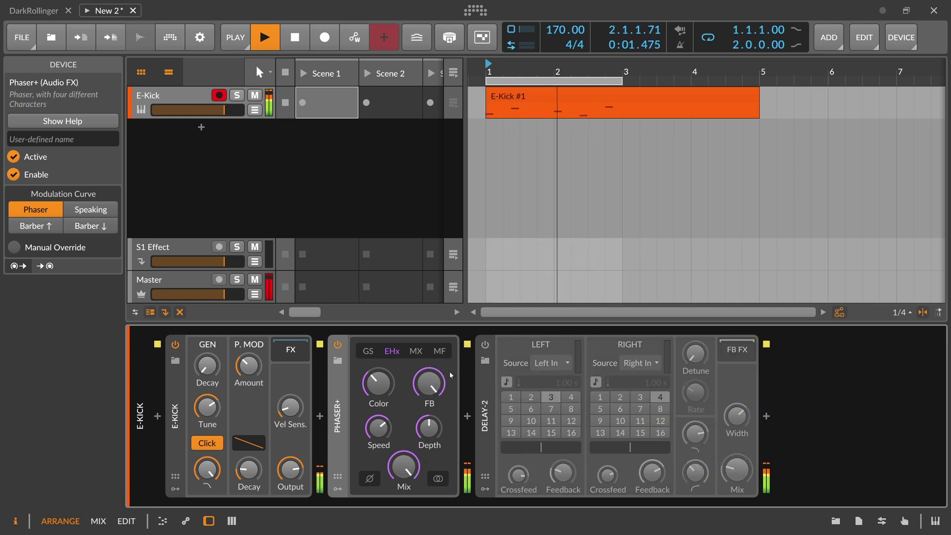
pyautogui.moveTo(388, 390); pyautogui.dragTo(389, 381)
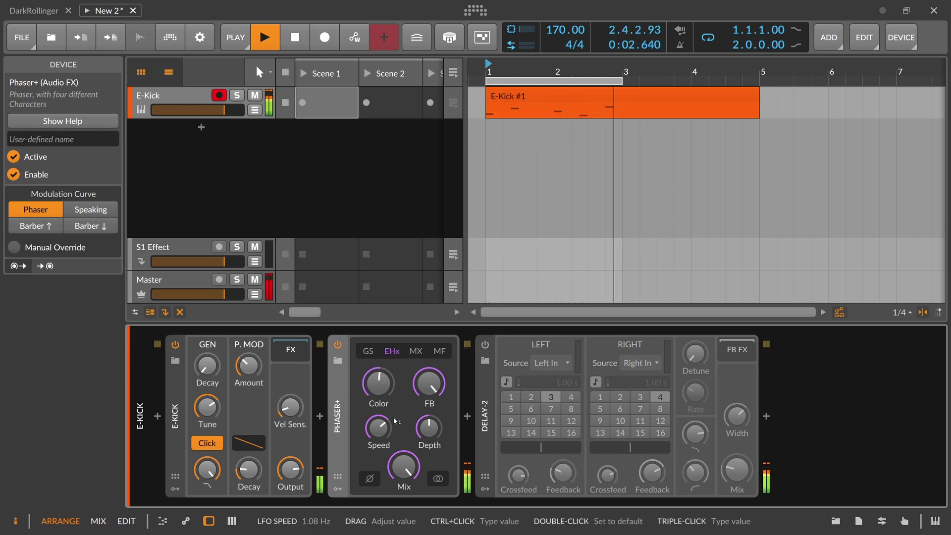
pyautogui.press('space')
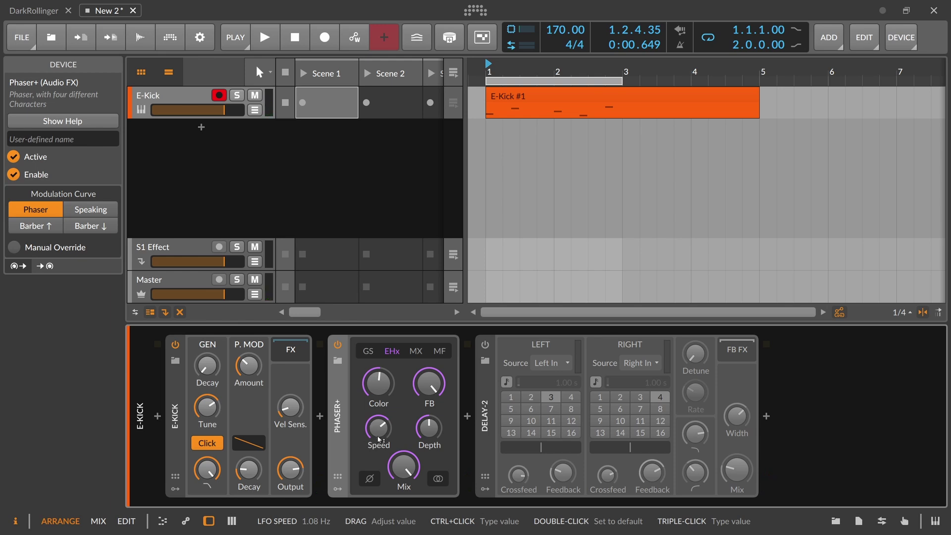
# - Turn the Phaser+ speed down to minimum, audition it, and enable Manual Override with the Mod knob centred
pyautogui.moveTo(379, 439); pyautogui.dragTo(379, 440)
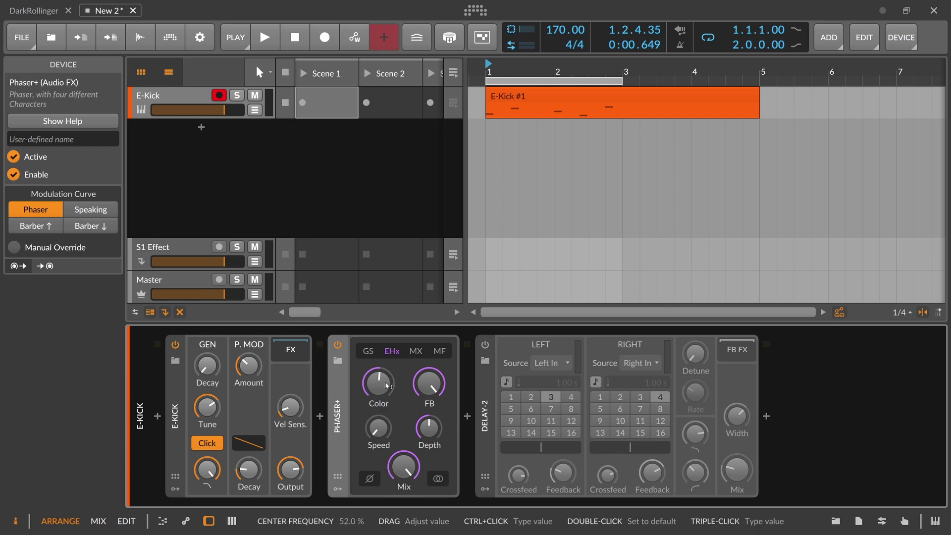
pyautogui.press('space')
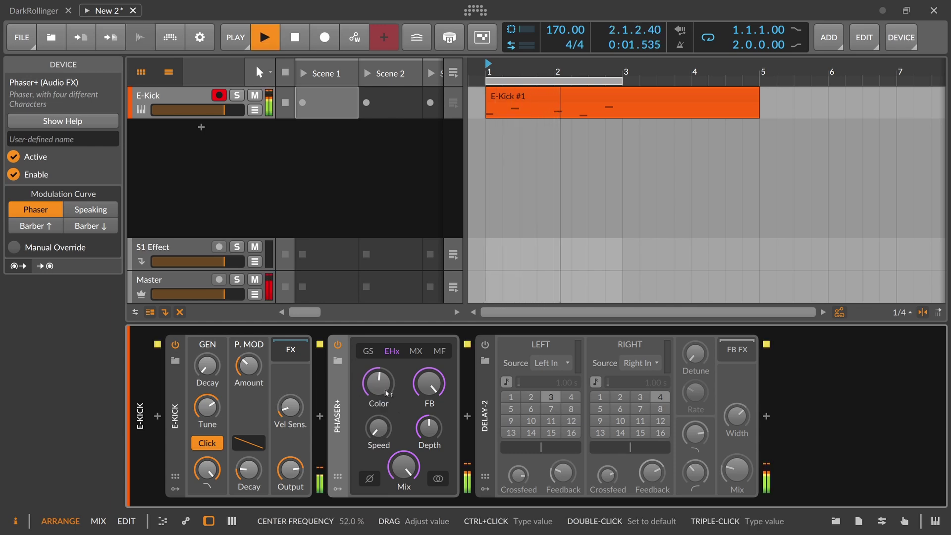
pyautogui.press('space')
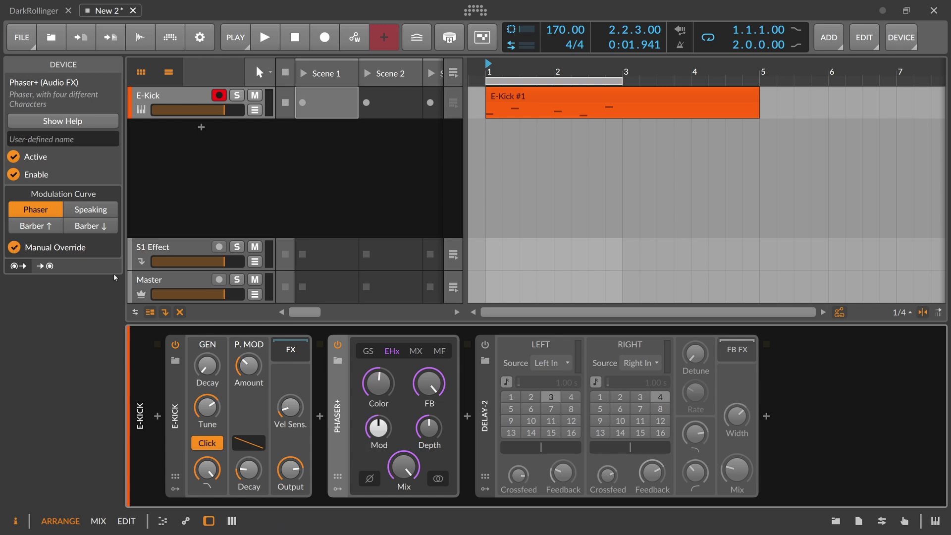
pyautogui.moveTo(379, 433)
pyautogui.mouseDown()
pyautogui.moveTo(380, 445)
pyautogui.moveTo(379, 429)
pyautogui.mouseUp()
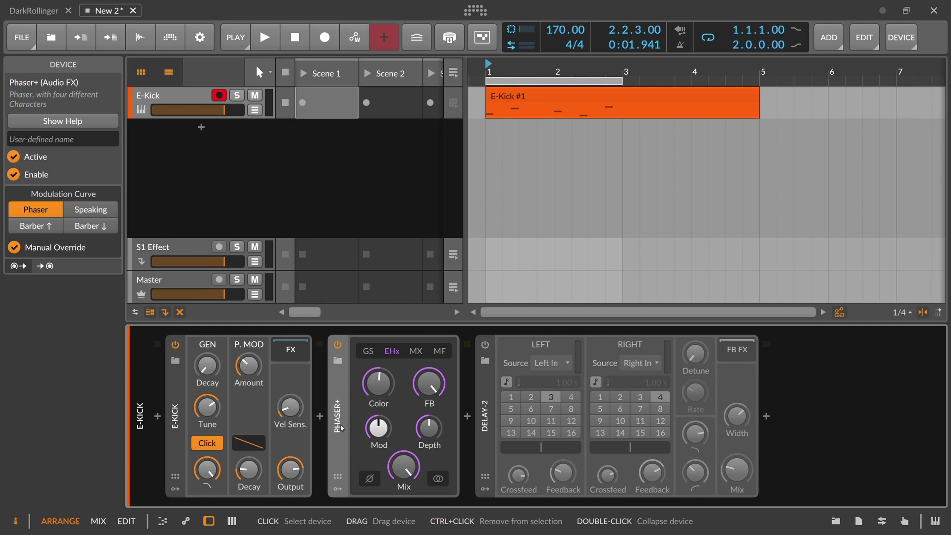
pyautogui.click(338, 489)
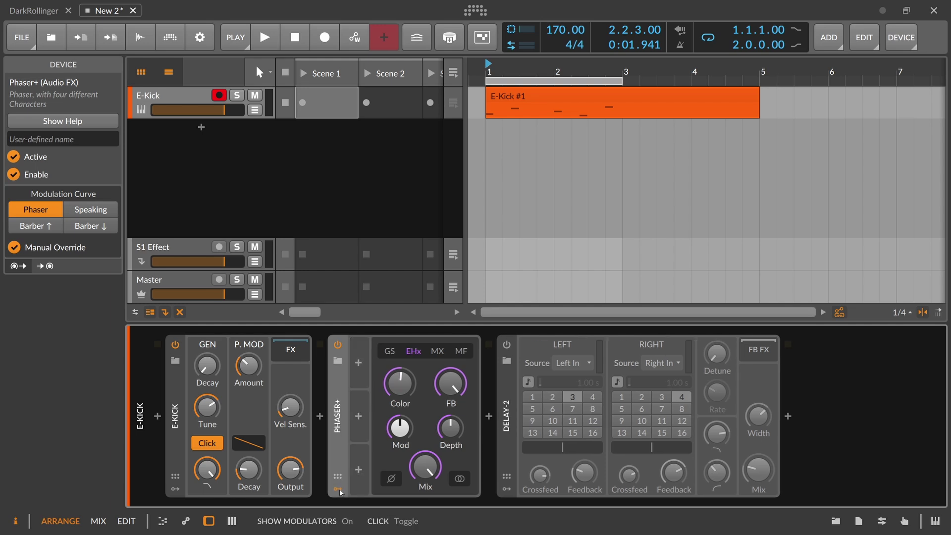
pyautogui.click(338, 489)
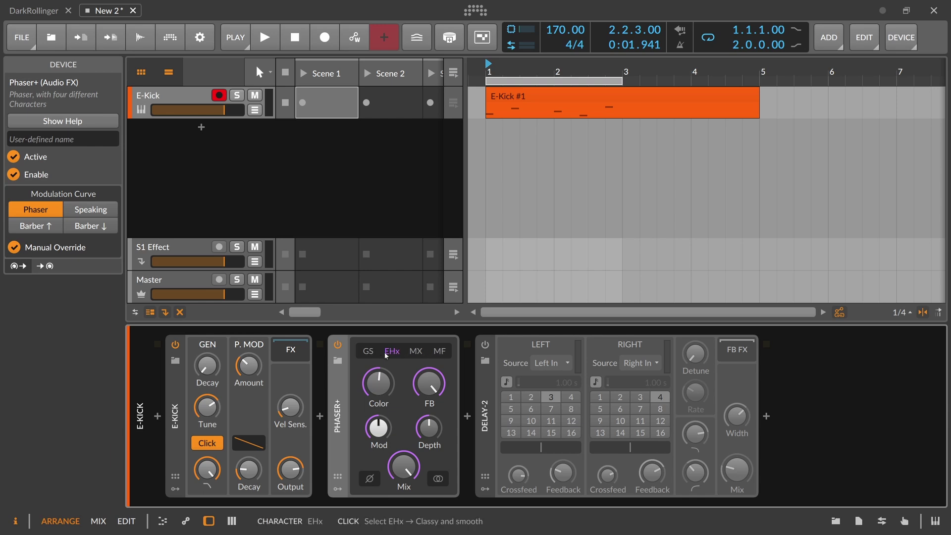
# - Switch the Phaser+ character to MF and adjust its Color to 50.2 %, auditioning the loop along the way
pyautogui.press('space')
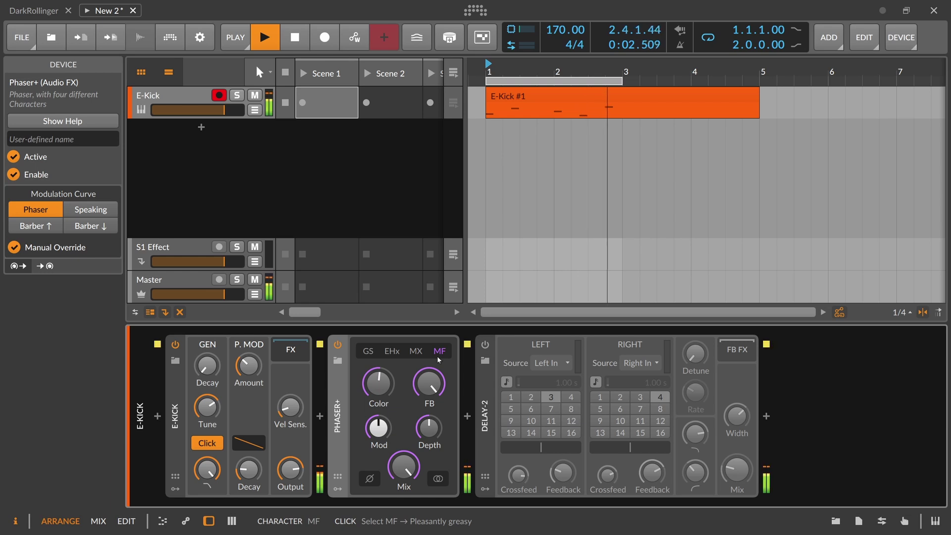
pyautogui.press('space')
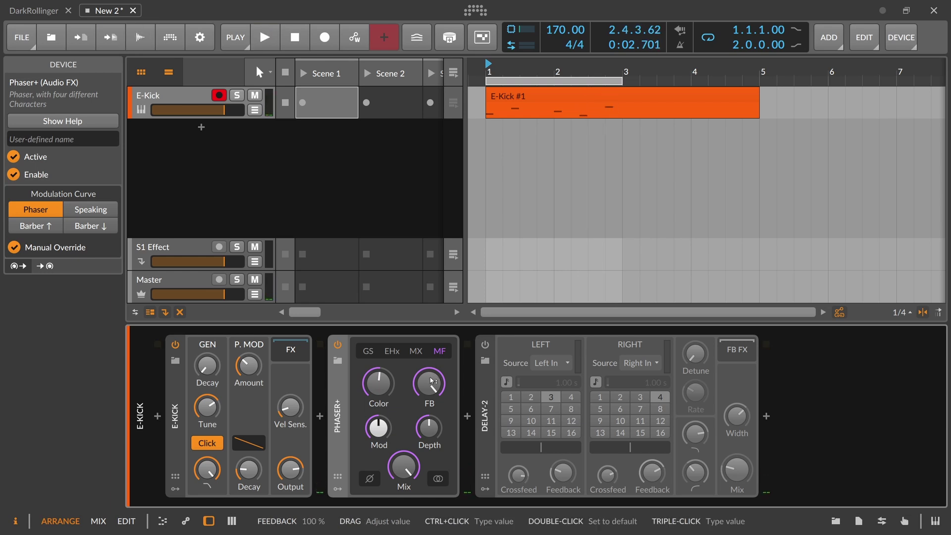
pyautogui.press('space')
pyautogui.moveTo(397, 404); pyautogui.dragTo(397, 409)
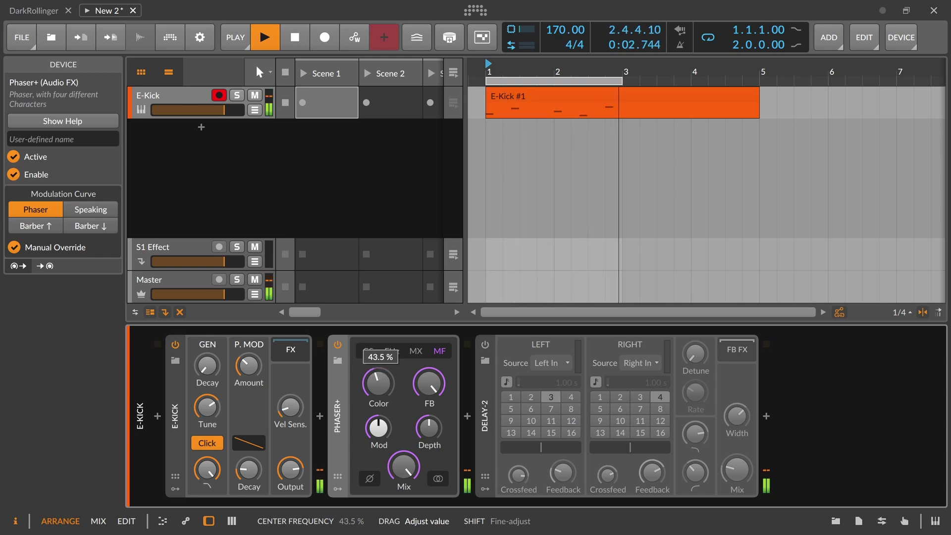
pyautogui.press('space')
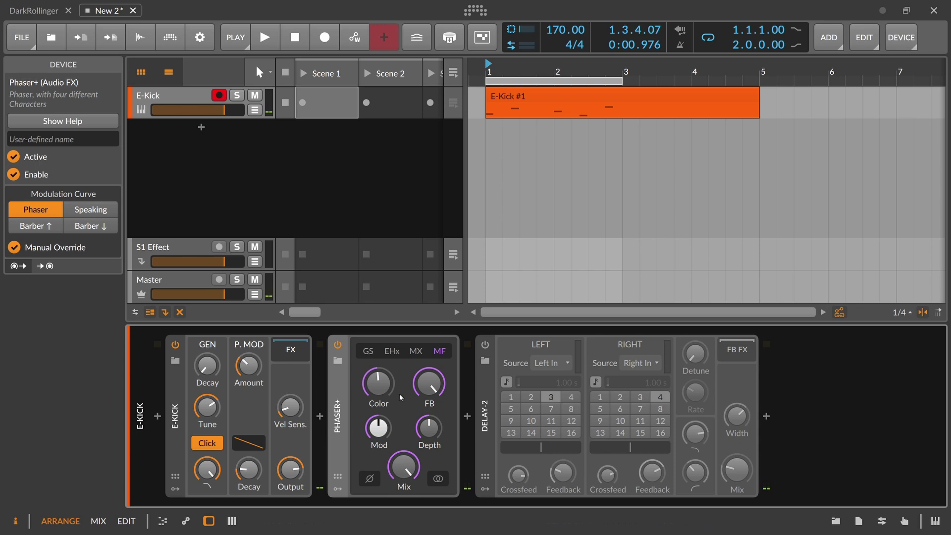
pyautogui.moveTo(377, 385); pyautogui.dragTo(382, 372)
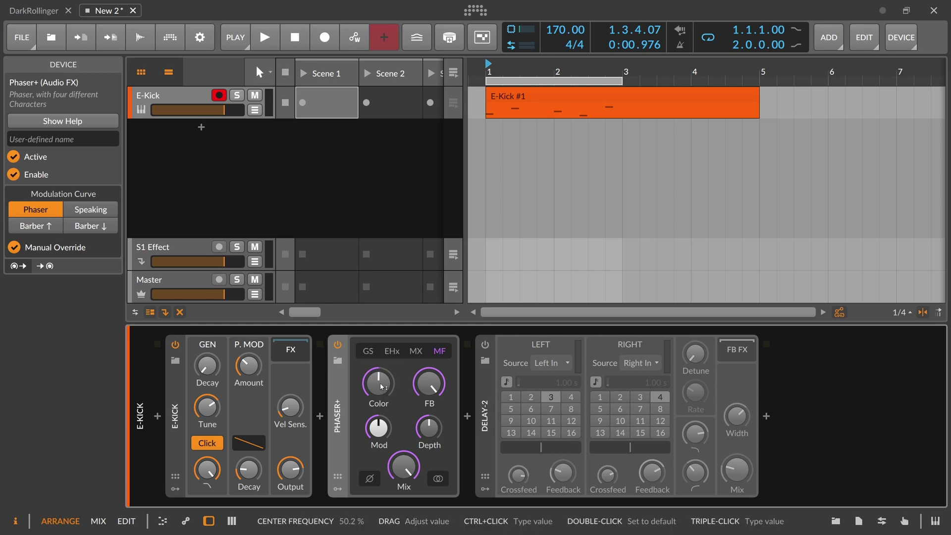
# - Adjust the Phaser+ Color to 47.2 % and insert an EQ+ directly after the Phaser+, auditioning the loop through it
pyautogui.moveTo(380, 382); pyautogui.dragTo(379, 392)
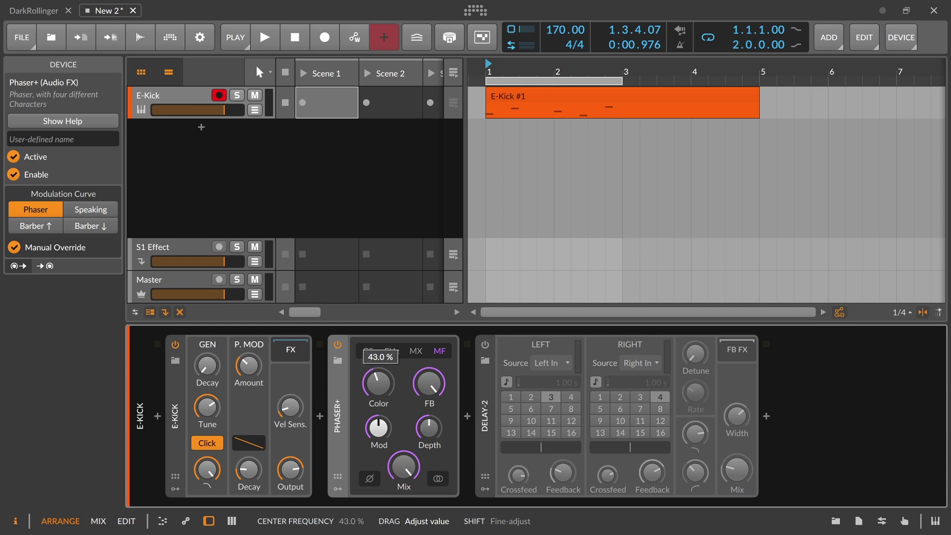
pyautogui.click(471, 419)
pyautogui.write('eq')
pyautogui.press('Return')
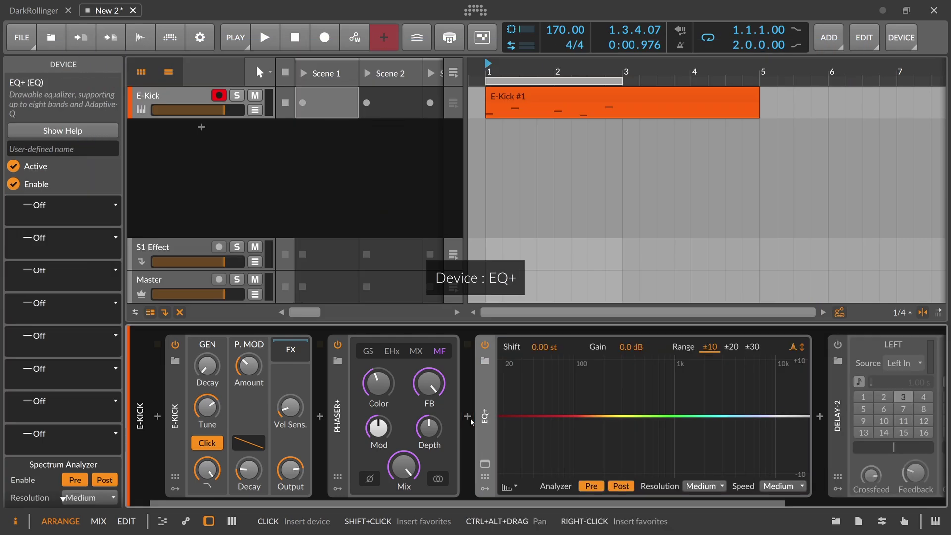
pyautogui.press('space')
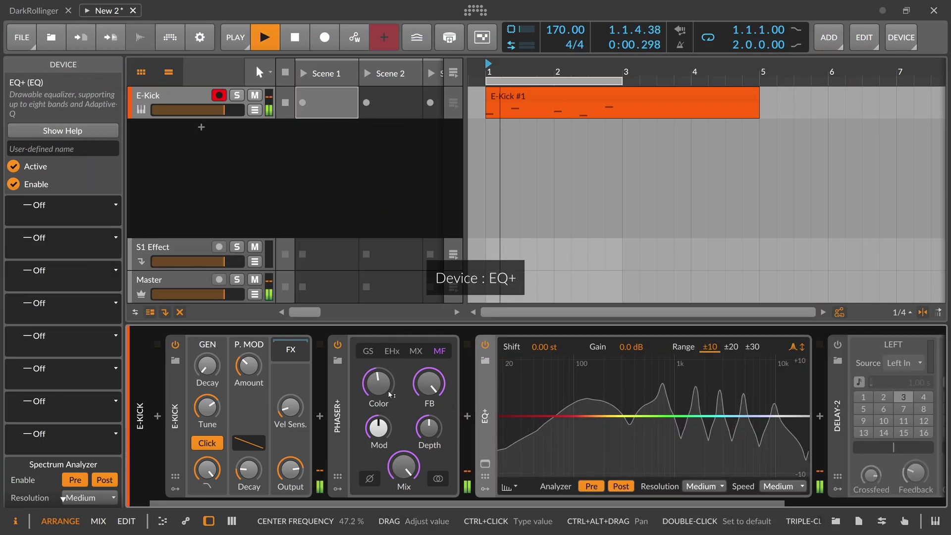
pyautogui.press('space')
# - Add a bell band to the EQ+ at C3 (262 Hz) with a gain of +3.5 dB and a Q of 25.12
pyautogui.doubleClick(633, 408)
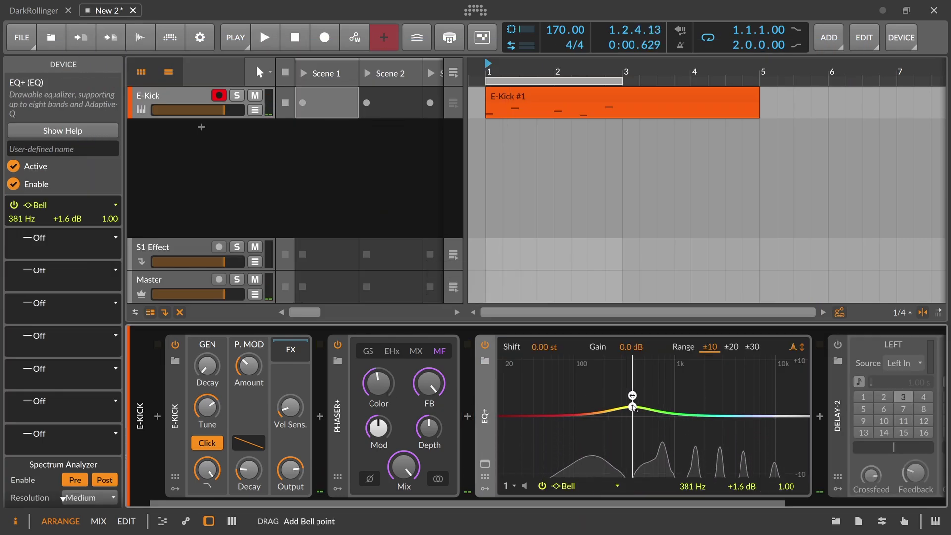
pyautogui.write('d')
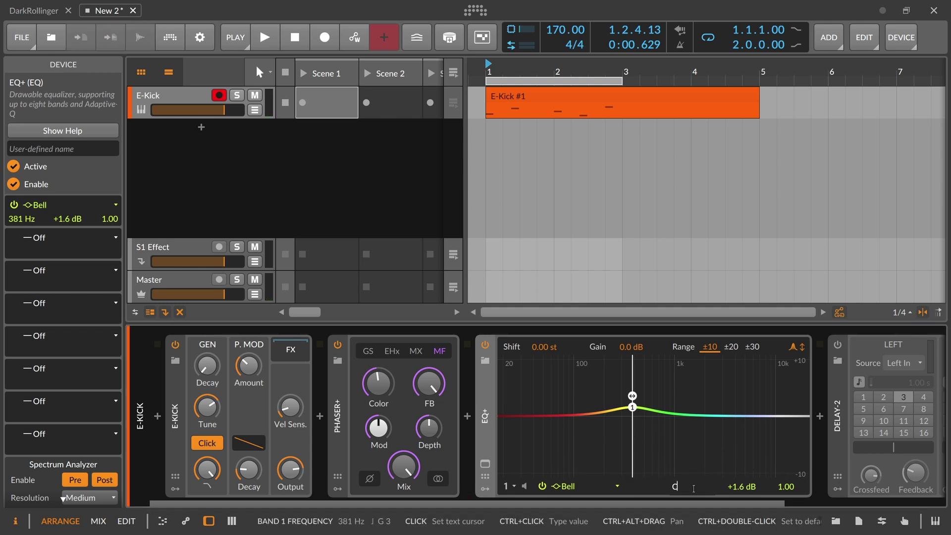
pyautogui.write('3')
pyautogui.press('Return')
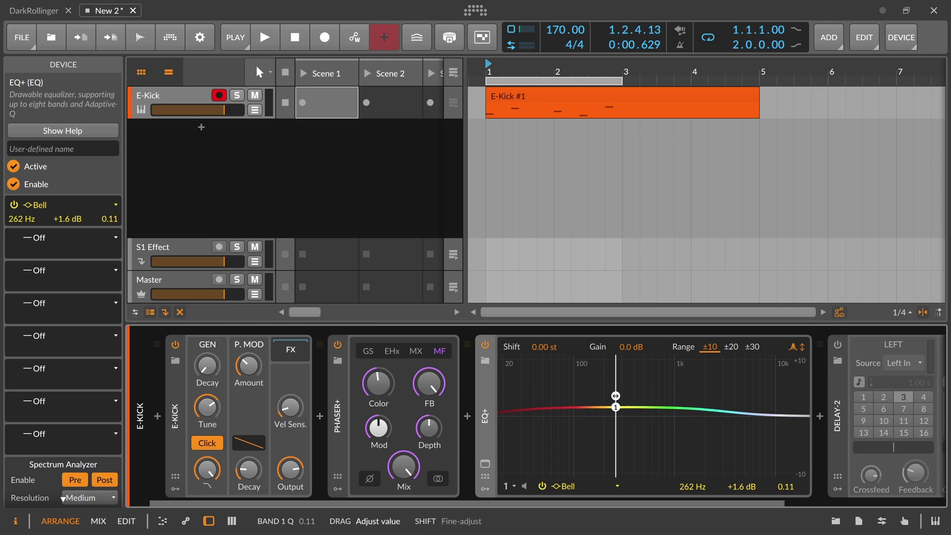
pyautogui.moveTo(785, 486)
pyautogui.mouseDown()
pyautogui.moveTo(754, 489)
pyautogui.moveTo(786, 481)
pyautogui.mouseUp()
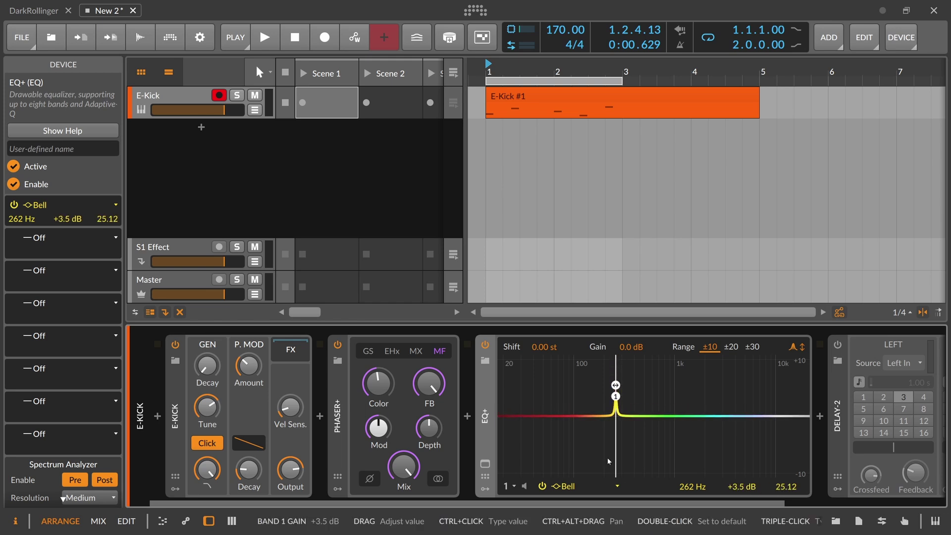
# - Lower the Phaser+ Color during playback to line its first resonant peak up with the EQ+ marker at C3
pyautogui.press('space')
pyautogui.moveTo(379, 383); pyautogui.dragTo(378, 408)
pyautogui.press('space')
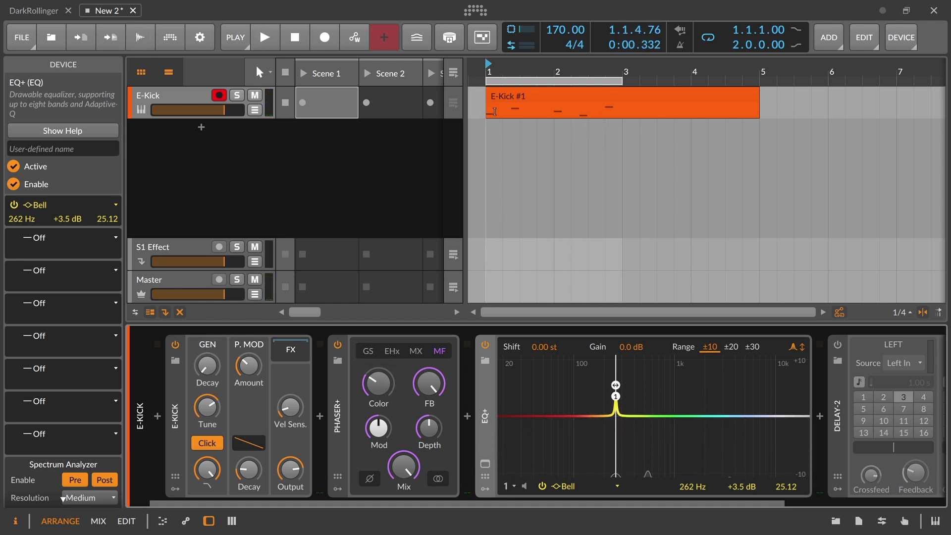
# - Check the notes in the E-Kick clip, duplicate the E-Kick track and show the copy's device chain
pyautogui.doubleClick(499, 94)
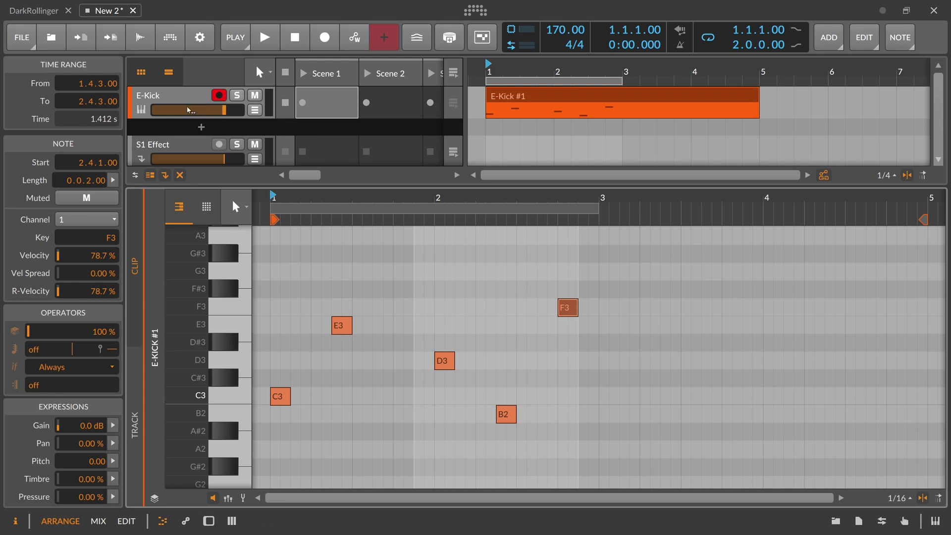
pyautogui.click(202, 127)
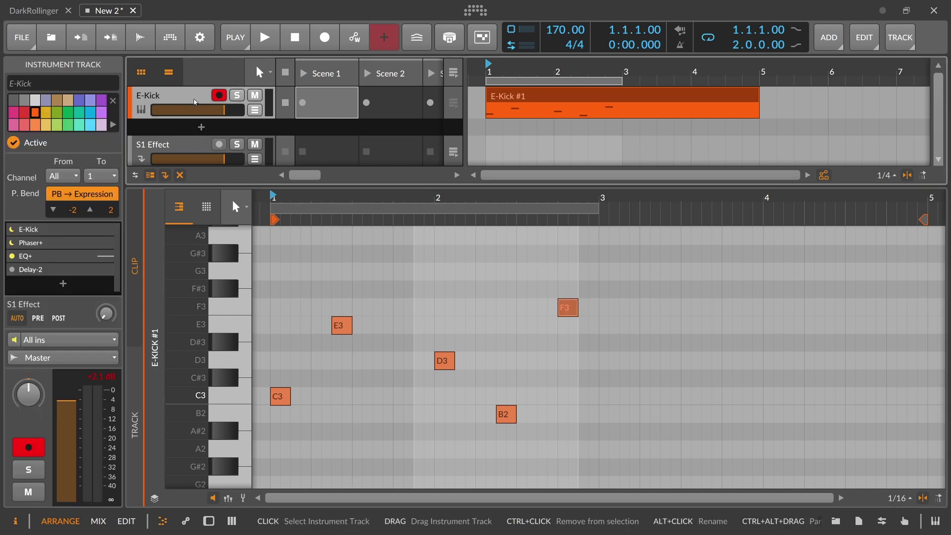
pyautogui.hotkey('ctrl', 'd')
pyautogui.press('d')
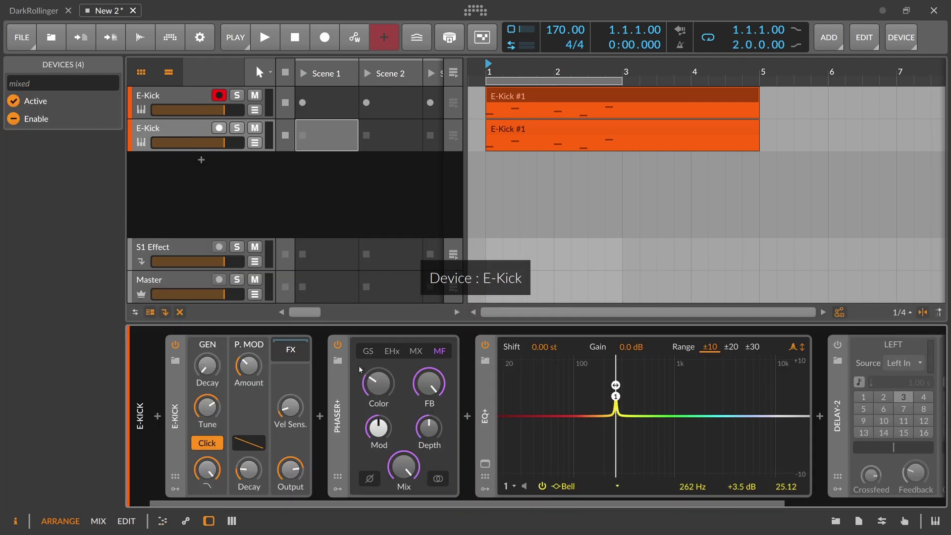
# - Delete all the devices from the duplicated track, including the Phaser+ and the E-Kick
pyautogui.click(333, 390)
pyautogui.press('Delete')
pyautogui.press('Delete')
pyautogui.press('Delete')
pyautogui.click(176, 398)
pyautogui.press('Delete')
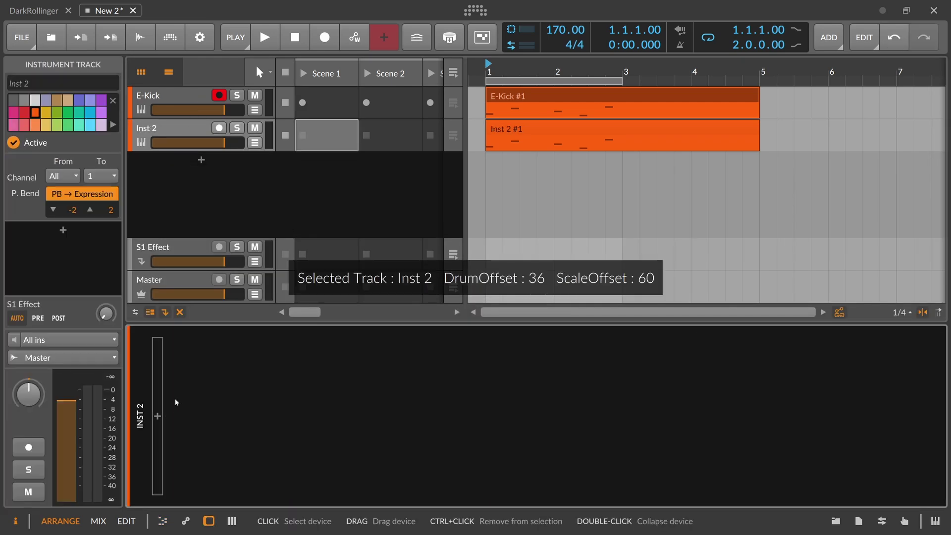
# - Insert Bitwig's Polysynth on the emptied duplicate track and audition it together with the E-Kick
pyautogui.click(157, 417)
pyautogui.write('poly')
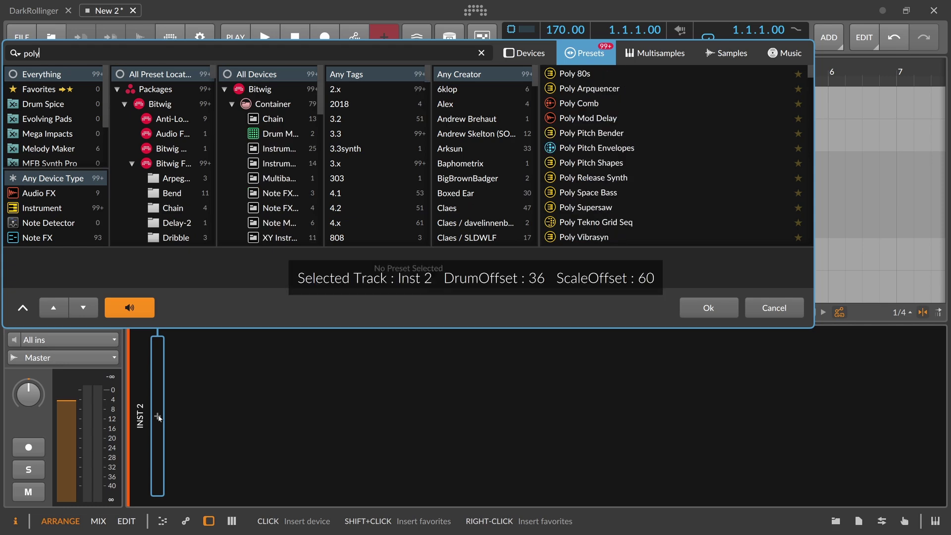
pyautogui.click(529, 53)
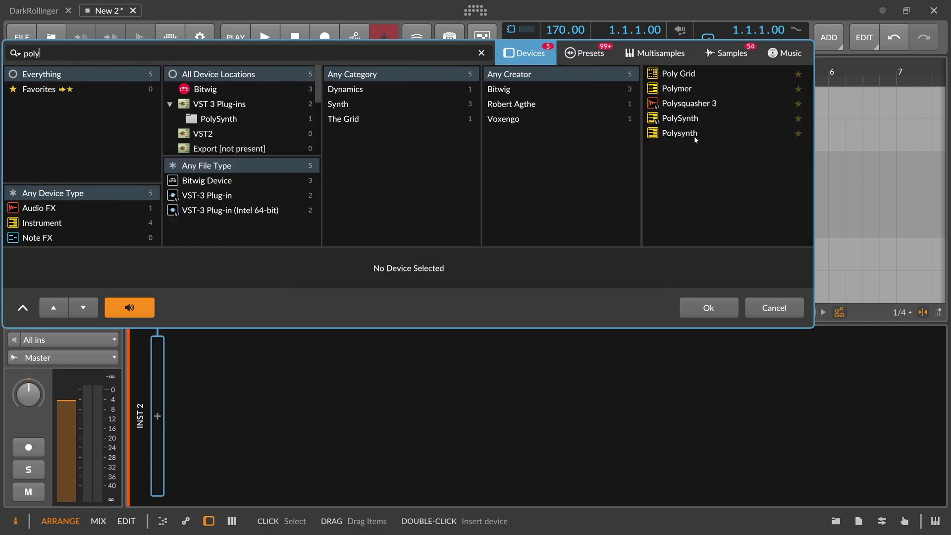
pyautogui.doubleClick(694, 134)
pyautogui.press('space')
pyautogui.press('space')
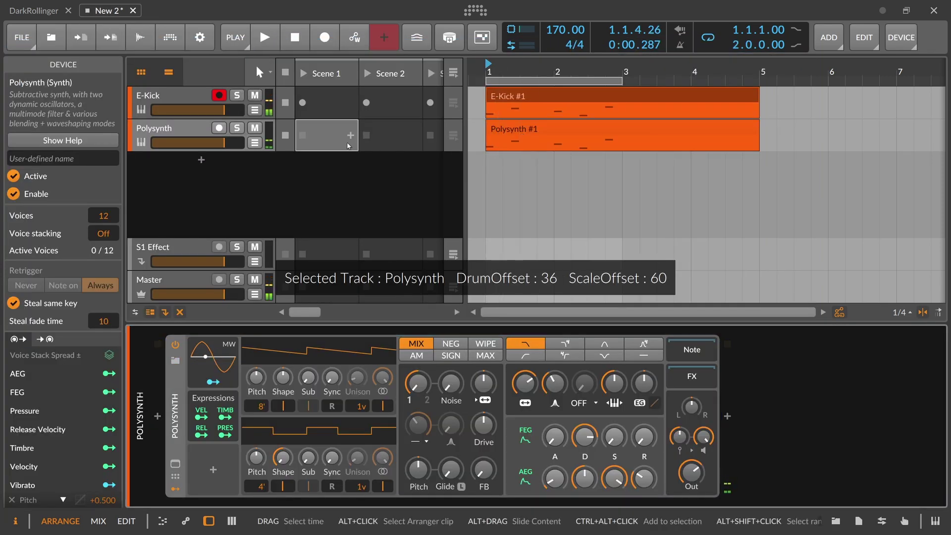
# - Set the Polysynth's first oscillator to 4' while repeatedly comparing its pitch with the E-Kick track at the loop start
pyautogui.click(209, 110)
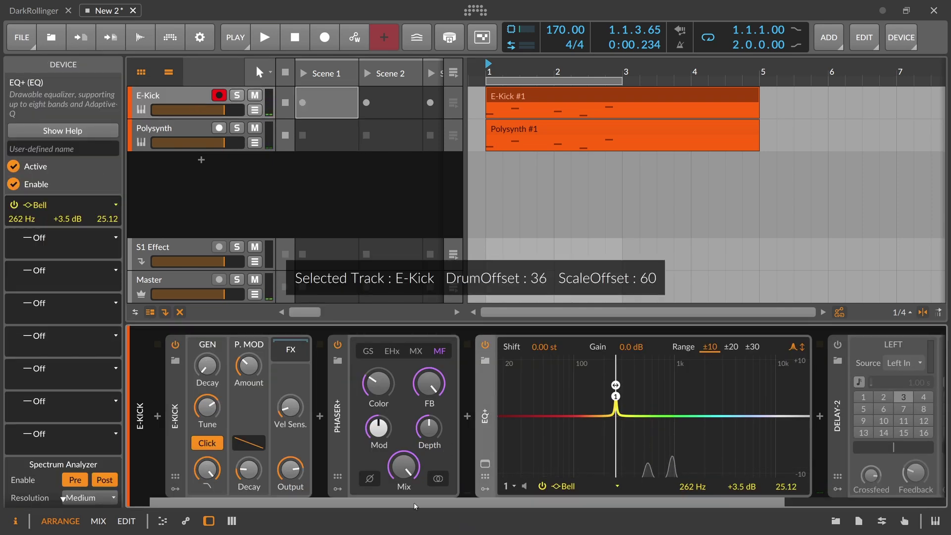
pyautogui.click(197, 130)
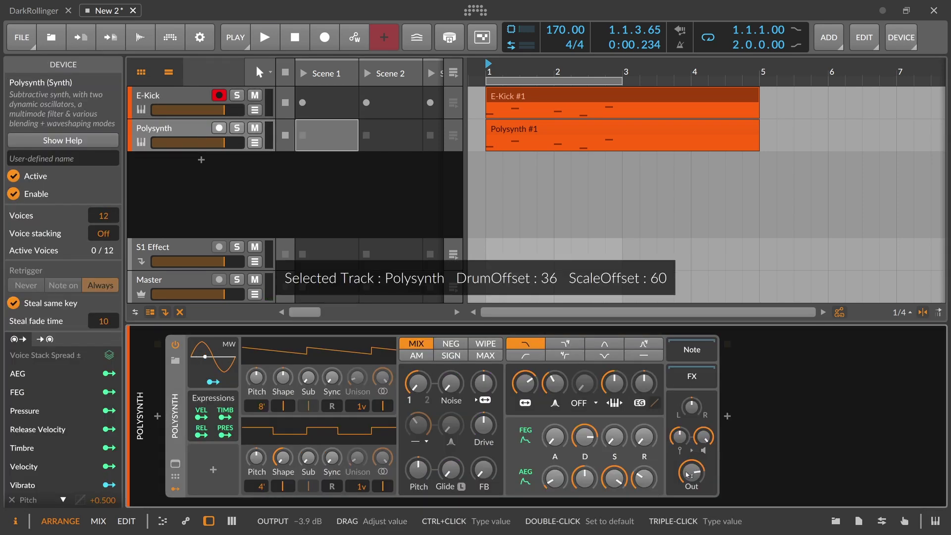
pyautogui.press('space')
pyautogui.press('space')
pyautogui.press('space')
pyautogui.press('space')
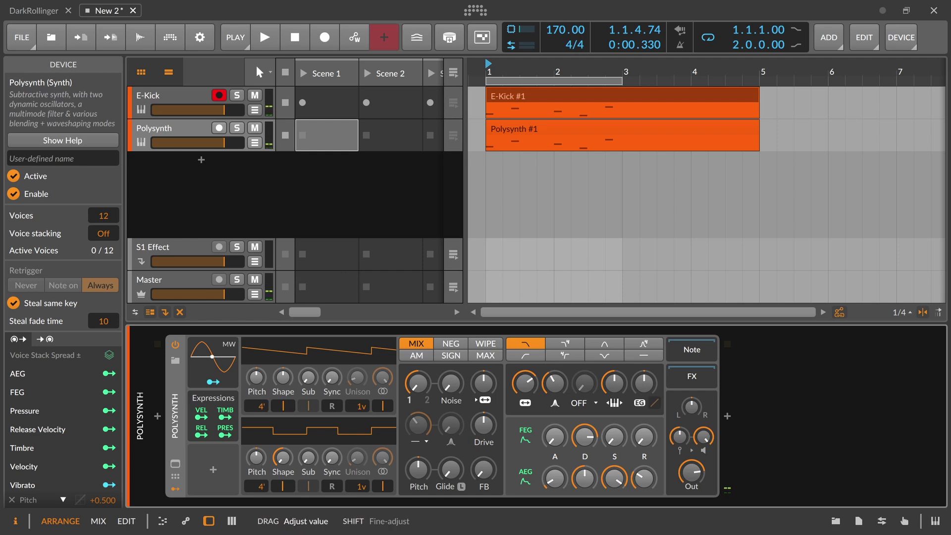
pyautogui.press('space')
pyautogui.press('space')
pyautogui.press('space')
pyautogui.press('space')
pyautogui.press('space')
pyautogui.press('space')
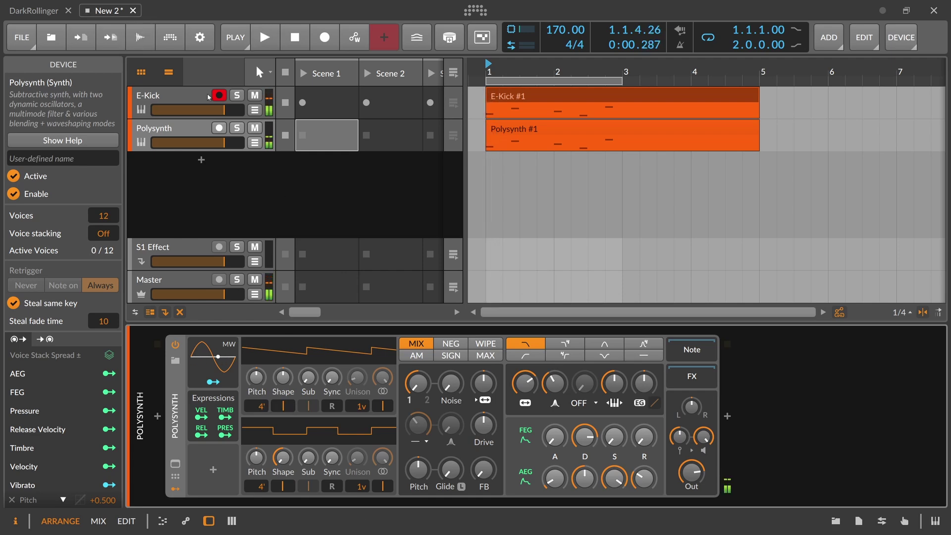
# - Add a Keytrack modulator to the Phaser+ on the E-Kick track
pyautogui.click(195, 95)
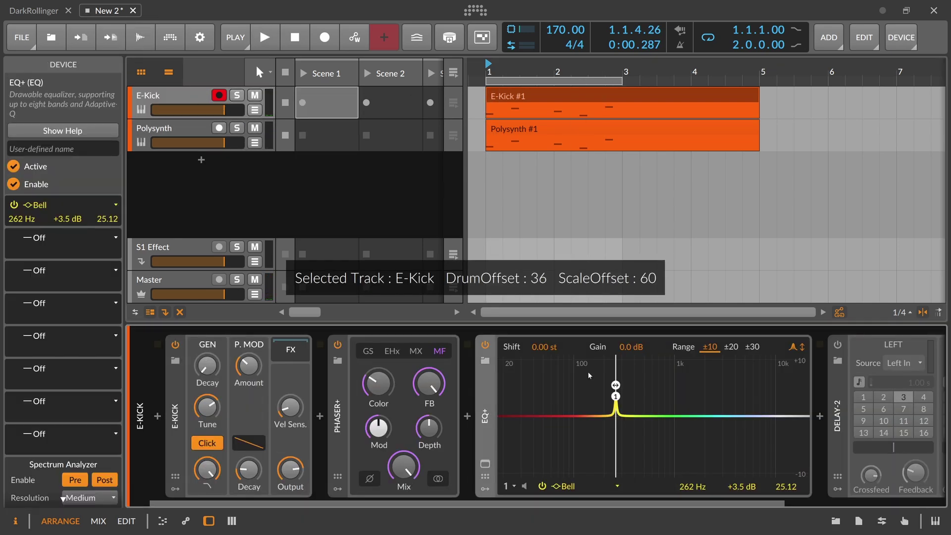
pyautogui.scroll(-5, 404, 465)
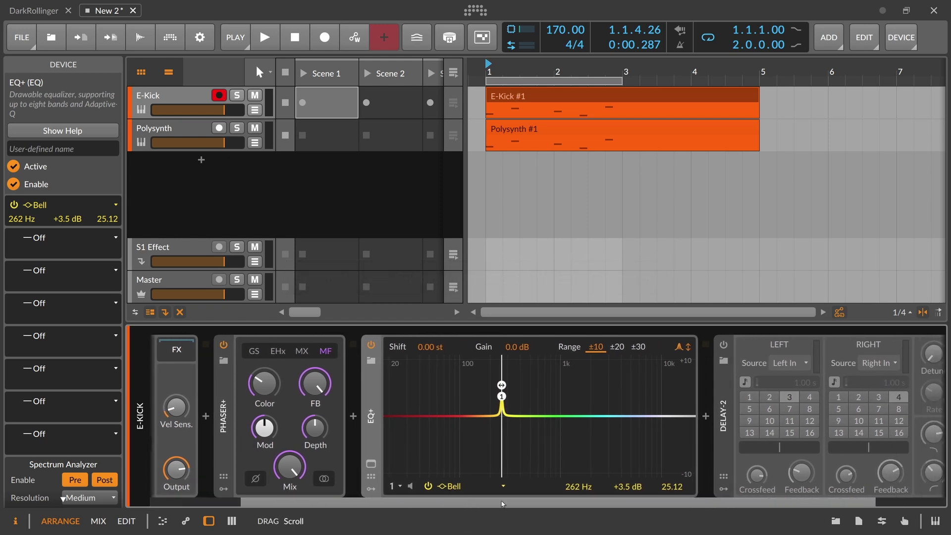
pyautogui.scroll(5, 404, 465)
pyautogui.click(337, 488)
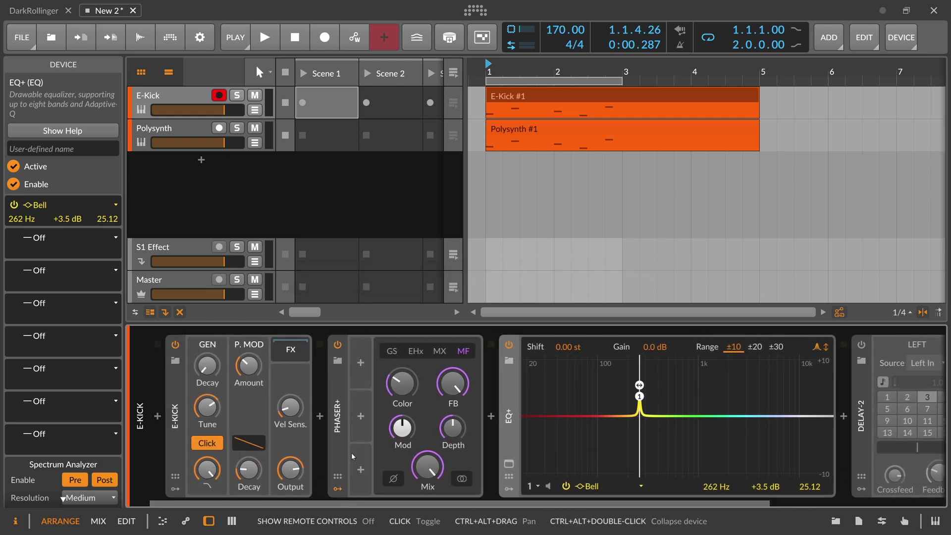
pyautogui.click(363, 367)
pyautogui.write('key')
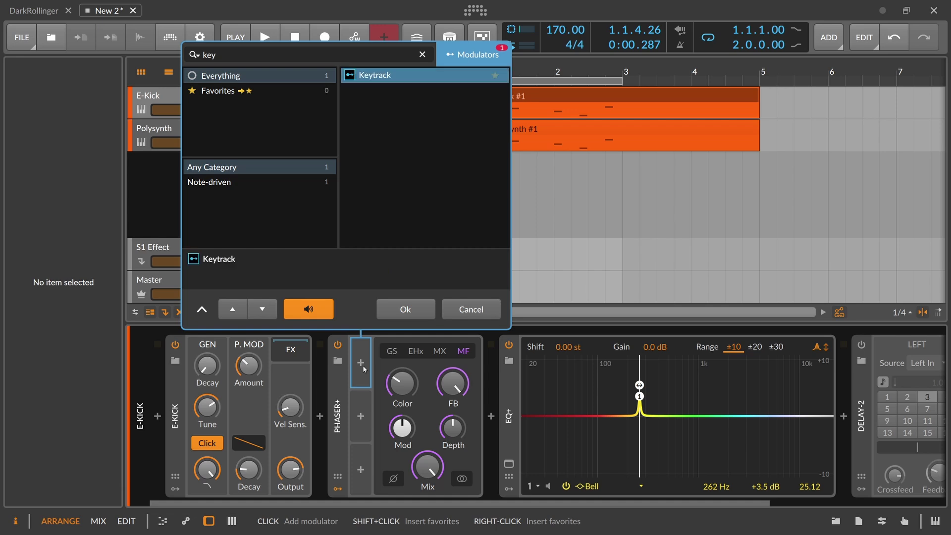
pyautogui.press('Return')
# - Map the Keytrack modulator to the Phaser+ Color with an amount of +0.522 and audition the loop
pyautogui.click(375, 382)
pyautogui.moveTo(432, 382); pyautogui.dragTo(432, 366)
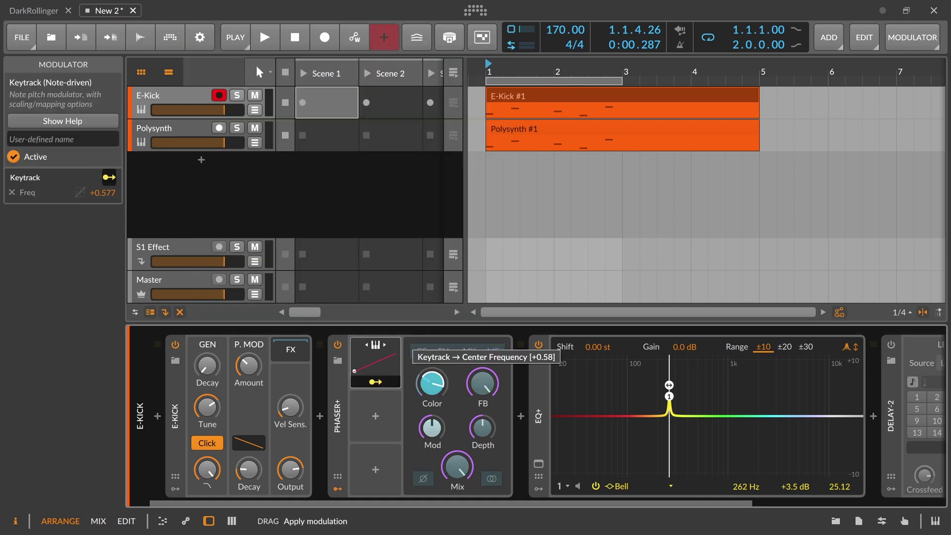
pyautogui.moveTo(432, 383); pyautogui.dragTo(432, 386)
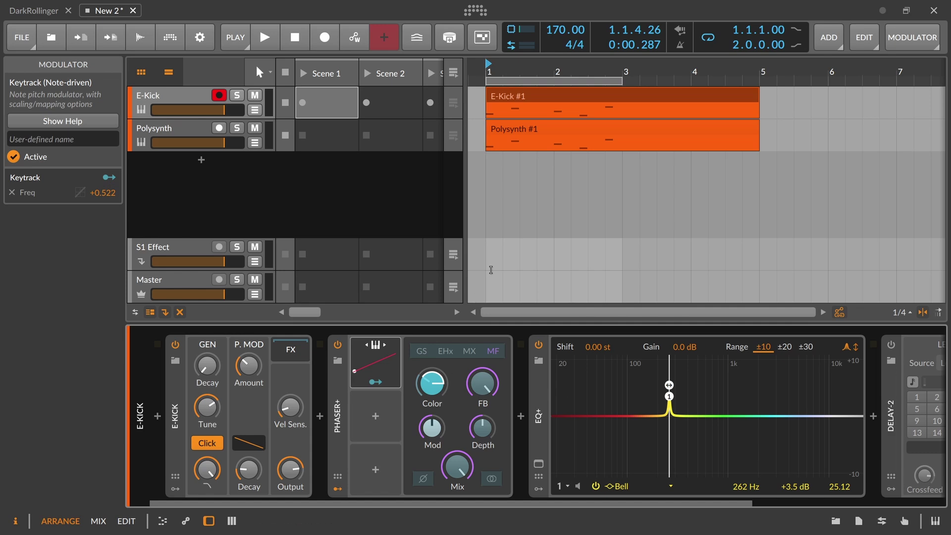
pyautogui.press('space')
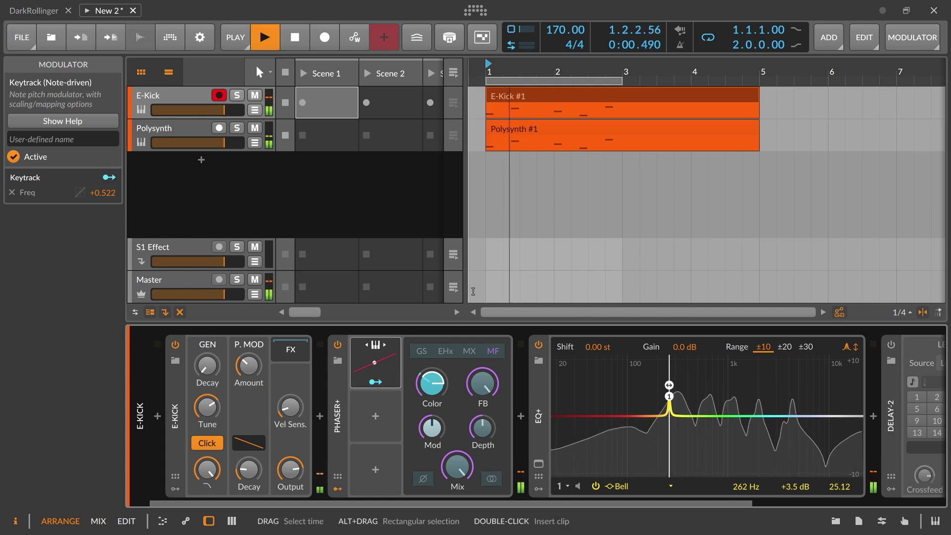
pyautogui.press('space')
# - Transpose the first note of the E-Kick clip up an octave to C4
pyautogui.click(510, 79)
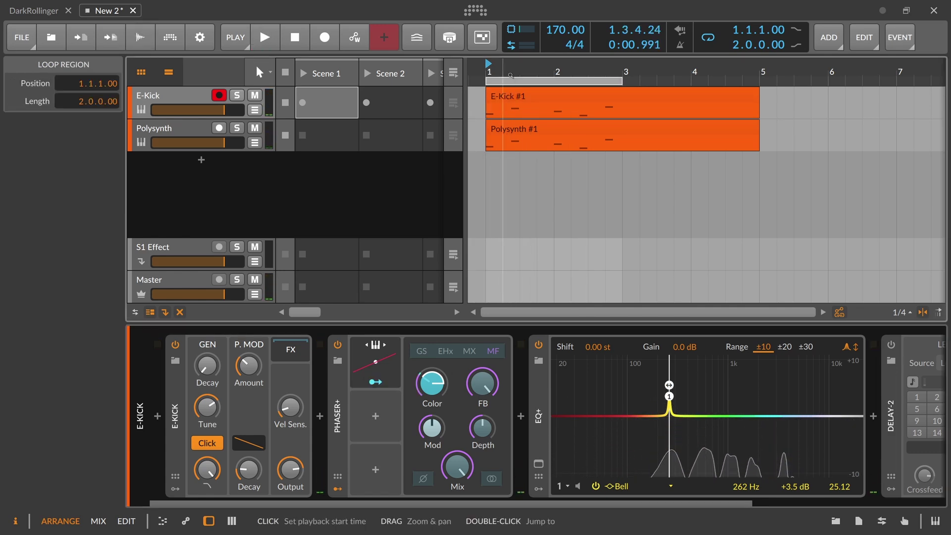
pyautogui.click(510, 101)
pyautogui.doubleClick(511, 101)
pyautogui.click(344, 328)
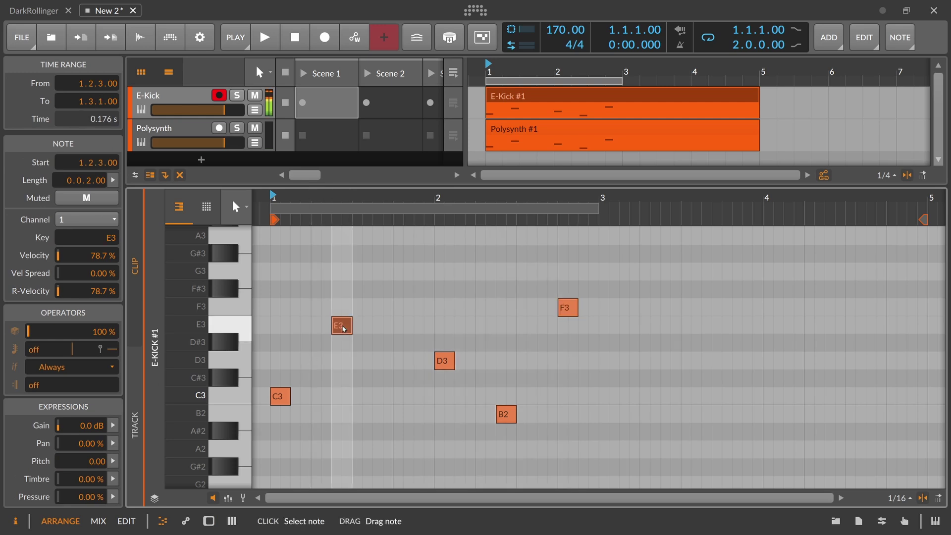
pyautogui.click(280, 392)
pyautogui.hotkey('shift', 'Up')
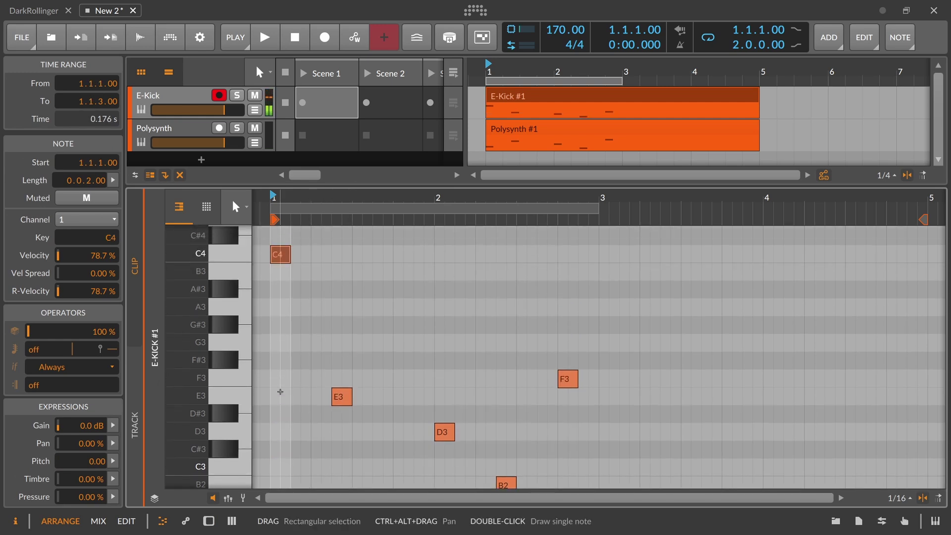
# - Transpose the first note of the Polysynth clip up an octave to C4
pyautogui.doubleClick(203, 132)
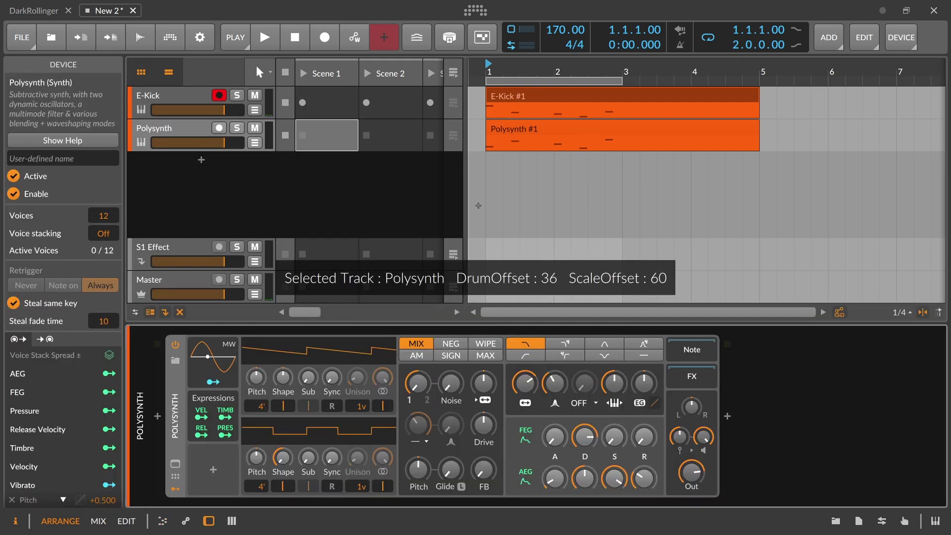
pyautogui.doubleClick(496, 133)
pyautogui.scroll(-10, 270, 380)
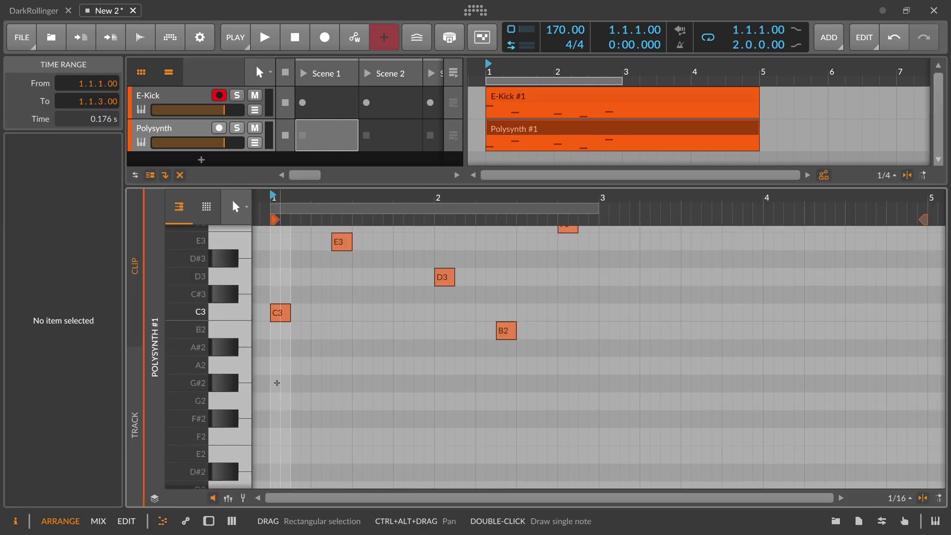
pyautogui.scroll(2, 277, 382)
pyautogui.moveTo(286, 337); pyautogui.dragTo(277, 380)
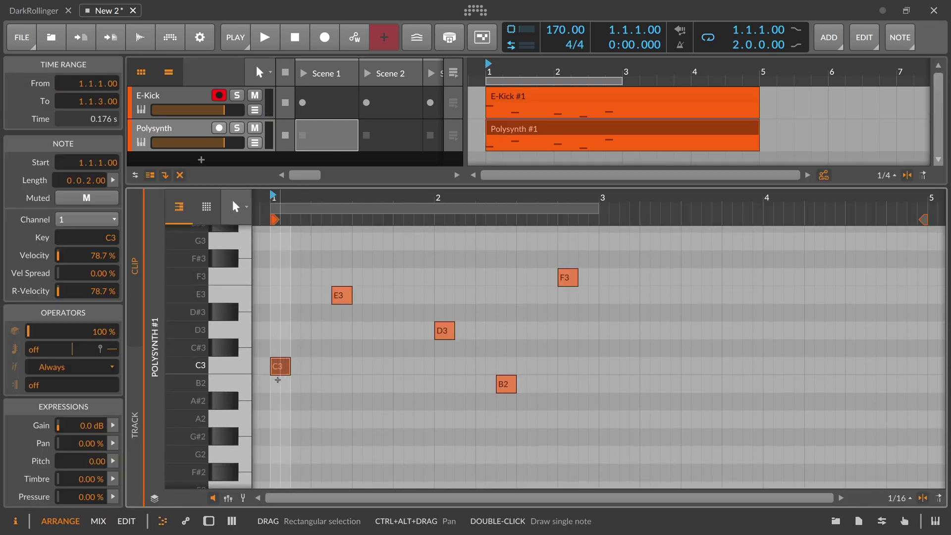
pyautogui.hotkey('shift', 'Up')
# - Set the EQ+ bell band on the E-Kick track to C4 and compare it with the Phaser+ peaks during playback
pyautogui.doubleClick(202, 103)
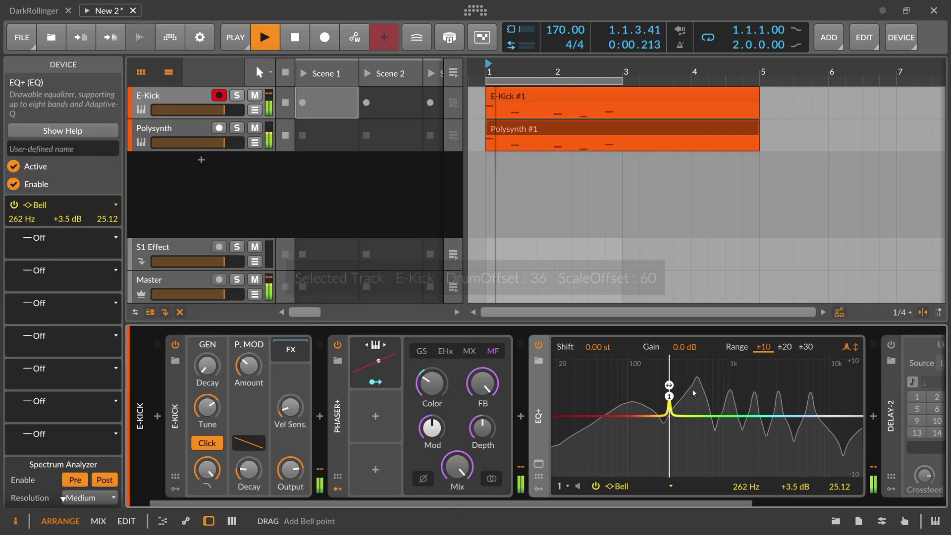
pyautogui.doubleClick(743, 489)
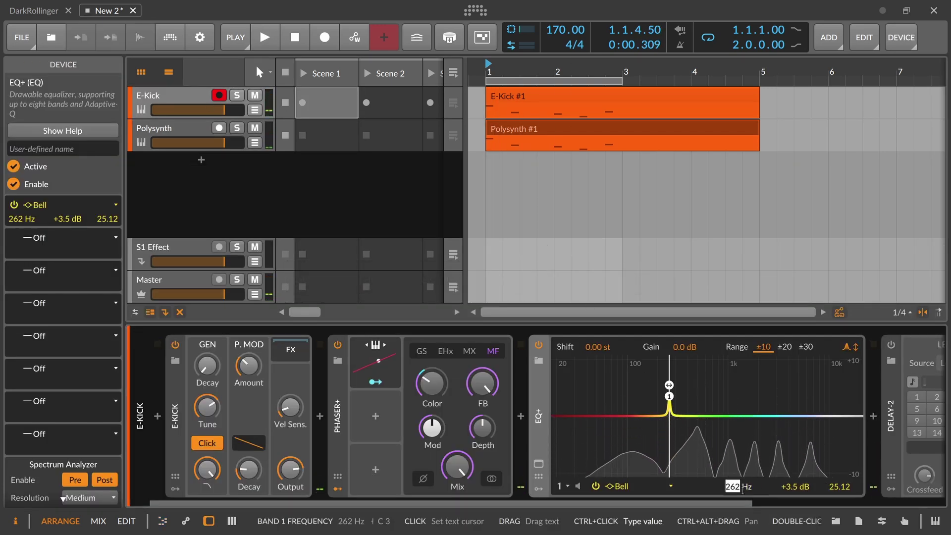
pyautogui.write('c4')
pyautogui.press('Return')
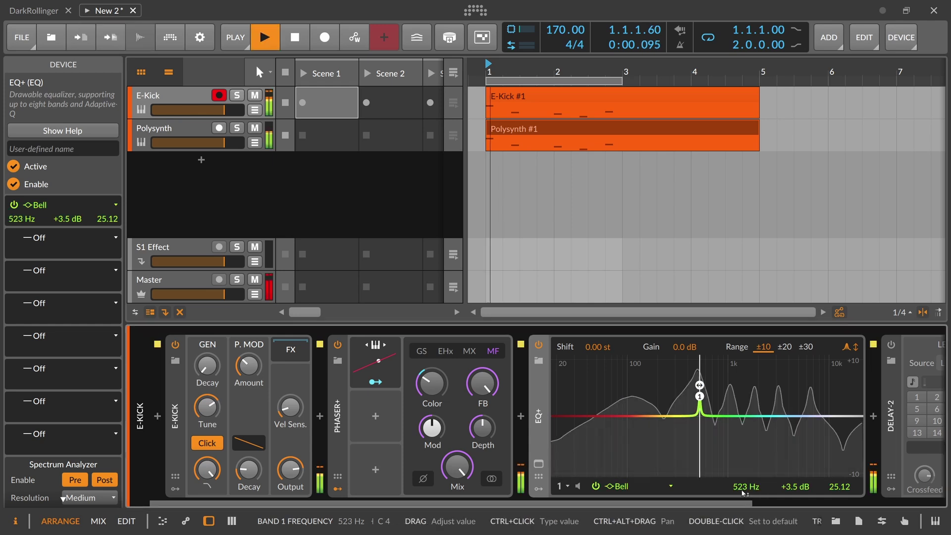
# - Fine-tune the Keytrack modulation amount on the Phaser+ Color against the C4 EQ+ marker, replaying the loop start repeatedly
pyautogui.moveTo(432, 383)
pyautogui.mouseDown()
pyautogui.moveTo(432, 356)
pyautogui.moveTo(434, 388)
pyautogui.mouseUp()
pyautogui.press('space')
pyautogui.press('space')
pyautogui.press('space')
pyautogui.press('space')
pyautogui.press('space')
pyautogui.press('space')
pyautogui.press('space')
pyautogui.press('space')
pyautogui.press('space')
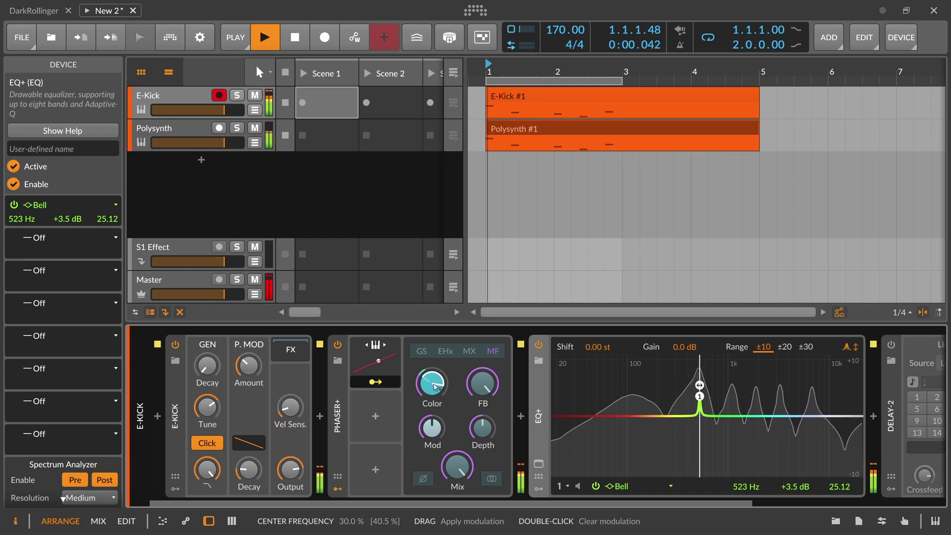
pyautogui.press('space')
pyautogui.press('space')
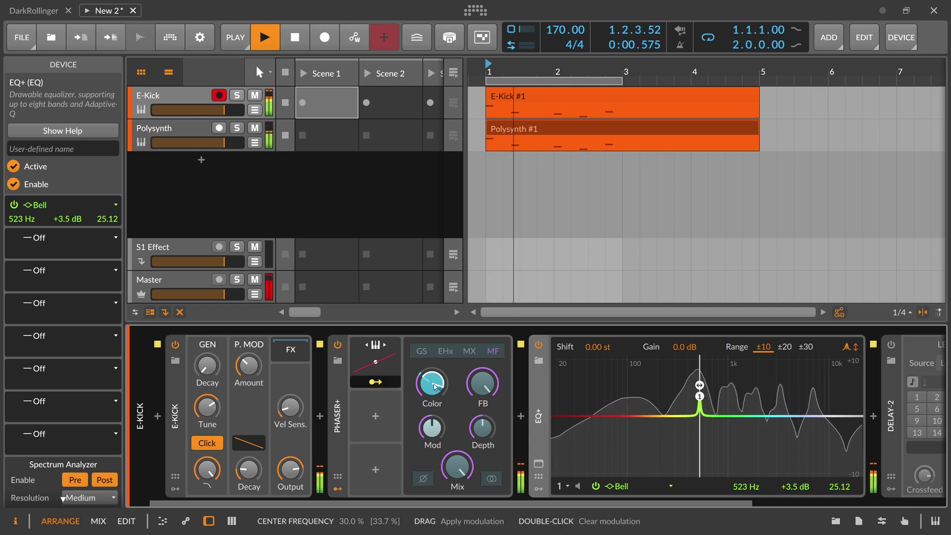
pyautogui.press('space')
pyautogui.press('space')
pyautogui.press('space')
pyautogui.press('space')
pyautogui.press('space')
pyautogui.press('space')
pyautogui.press('space')
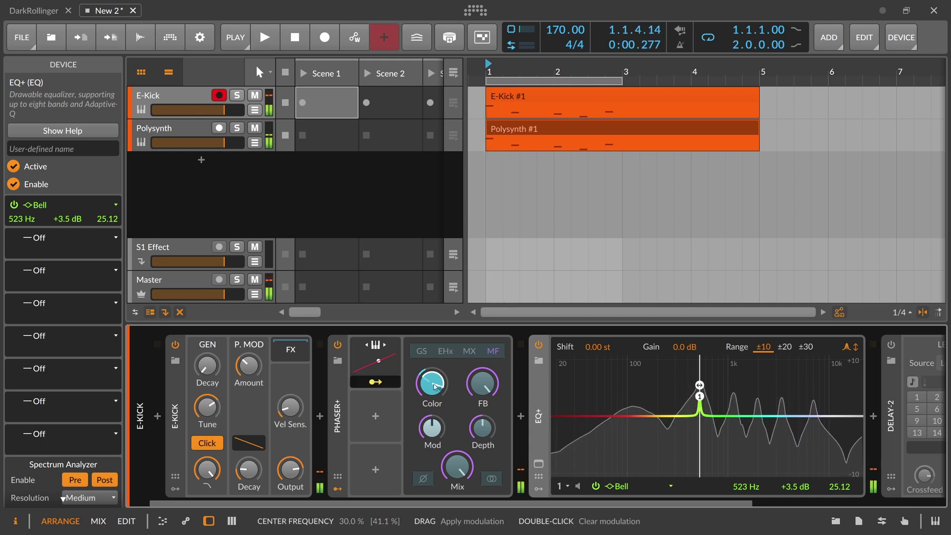
# - Transpose the first note of the E-Kick clip up an octave to C5
pyautogui.click(510, 91)
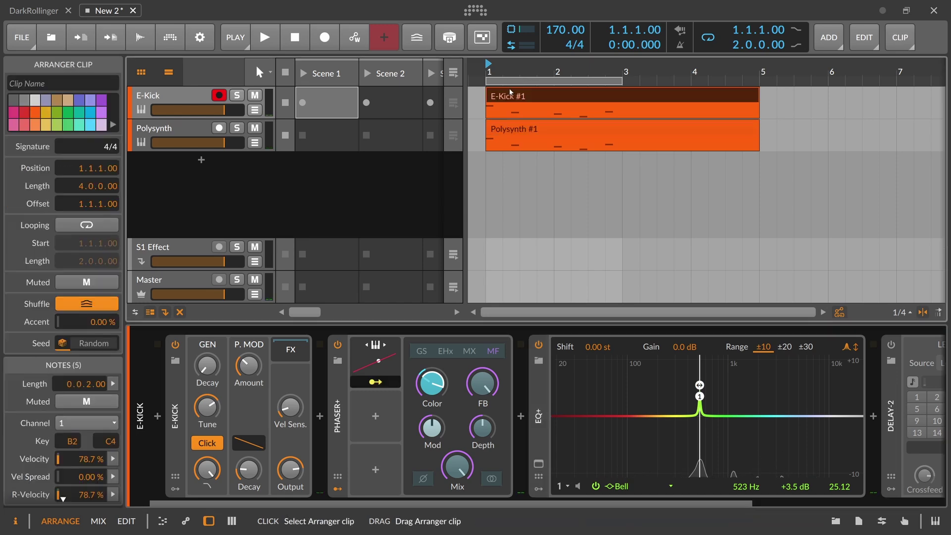
pyautogui.doubleClick(510, 92)
pyautogui.moveTo(318, 308); pyautogui.dragTo(274, 266)
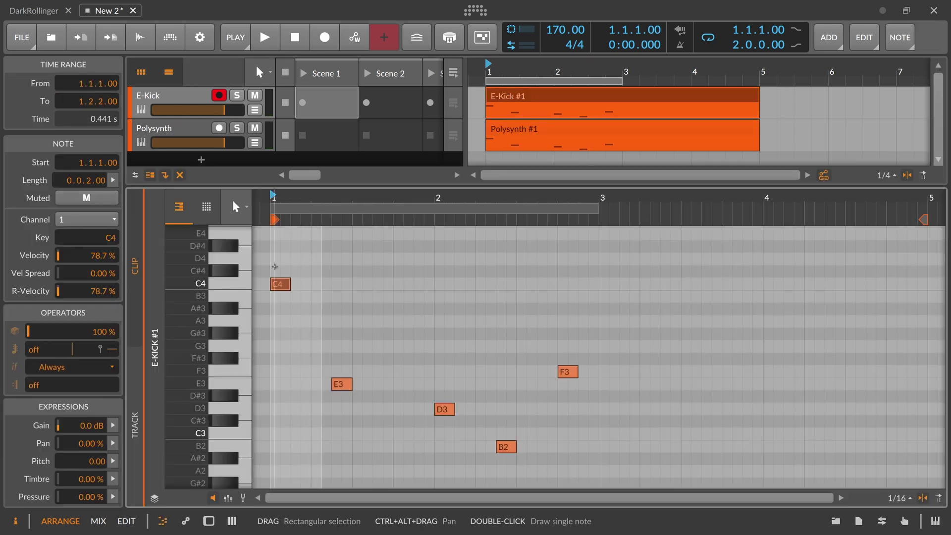
pyautogui.hotkey('shift', 'Up')
# - Transpose the first note of the Polysynth clip up an octave to C5
pyautogui.doubleClick(196, 133)
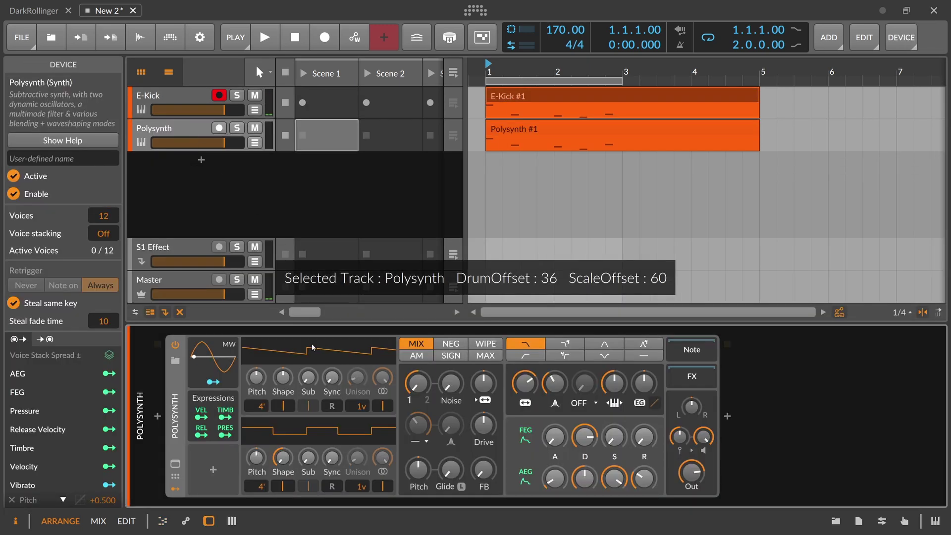
pyautogui.doubleClick(524, 129)
pyautogui.moveTo(291, 321); pyautogui.dragTo(285, 276)
pyautogui.hotkey('shift', 'Up')
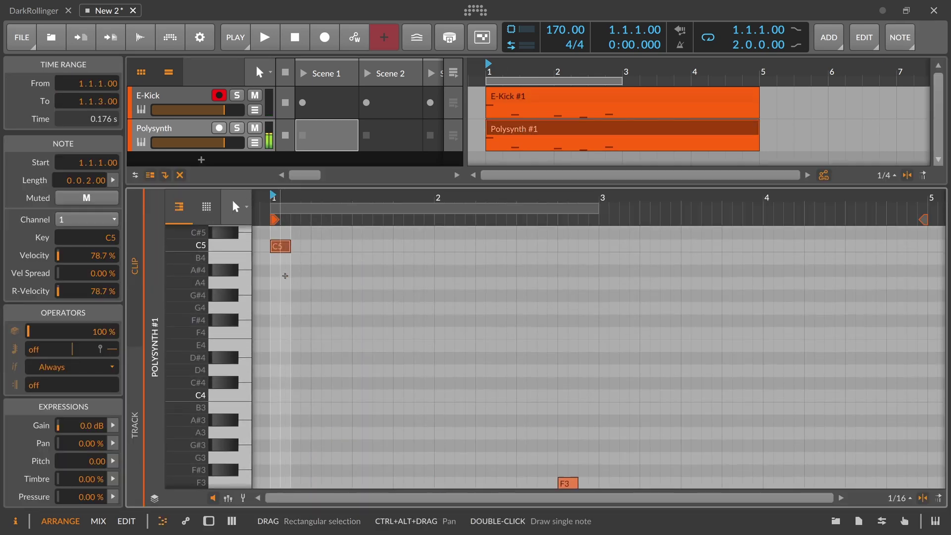
# - Set the EQ+ bell band on the E-Kick track to C5 and compare it with the Phaser+ peaks during playback
pyautogui.click(182, 101)
pyautogui.doubleClick(182, 101)
pyautogui.press('space')
pyautogui.press('space')
pyautogui.press('space')
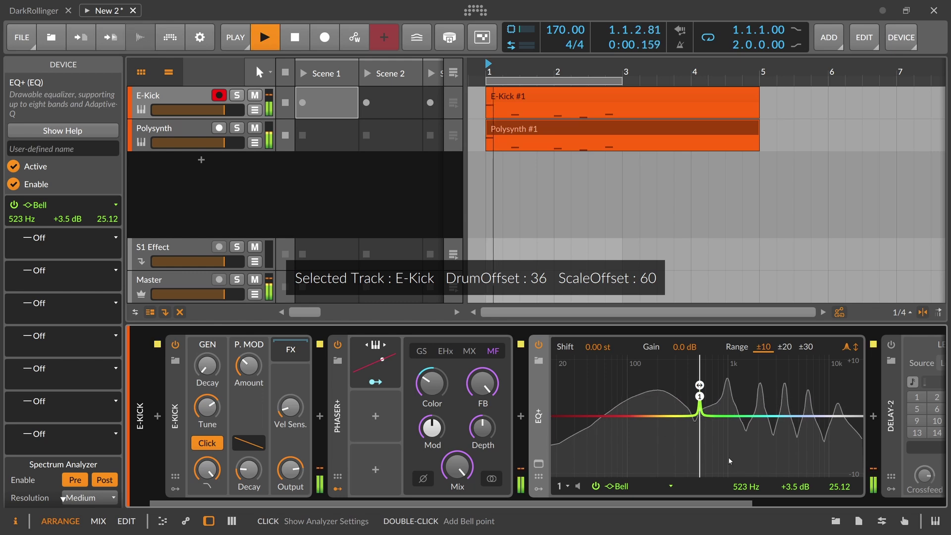
pyautogui.press('space')
pyautogui.keyDown('ctrl'); pyautogui.click(750, 487); pyautogui.keyUp('ctrl')
pyautogui.write('C5')
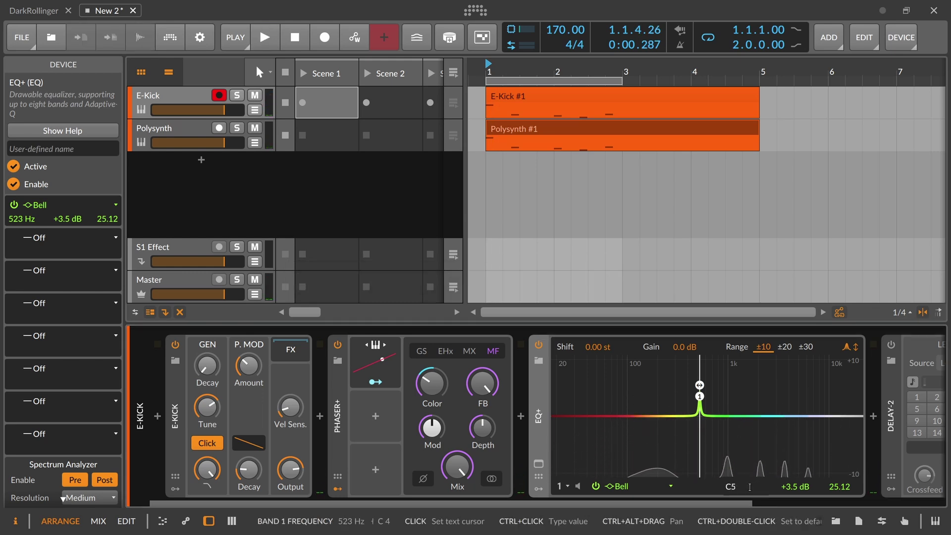
pyautogui.press('Return')
pyautogui.press('space')
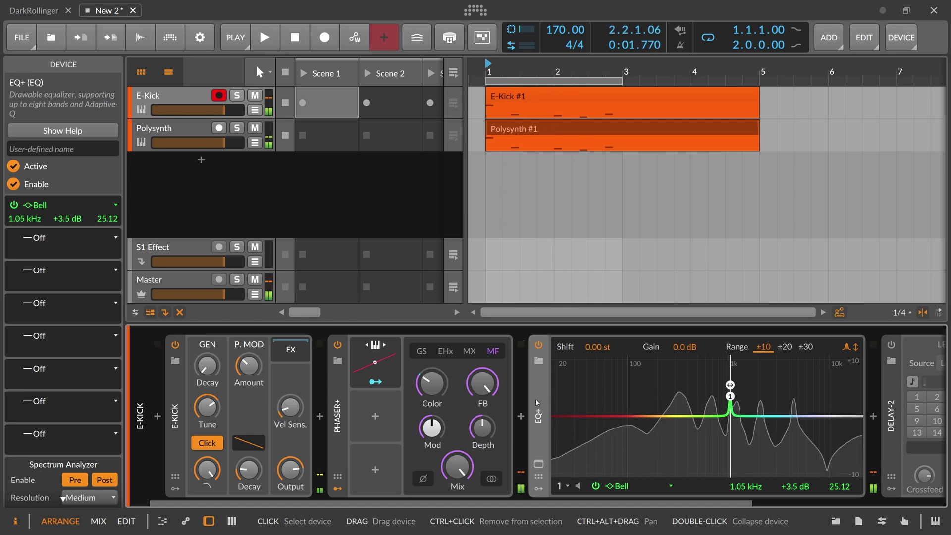
pyautogui.press('space')
# - Shorten the arranger loop to one beat and adjust the Keytrack modulation of the Phaser+ Color to +0.615 while it plays
pyautogui.moveTo(620, 81); pyautogui.dragTo(515, 101)
pyautogui.press('space')
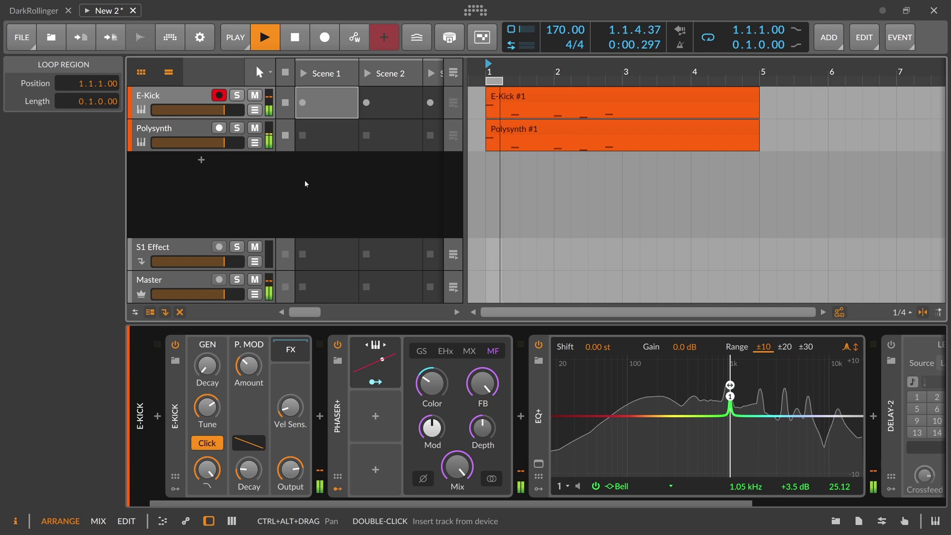
pyautogui.click(178, 97)
pyautogui.click(375, 382)
pyautogui.moveTo(432, 383); pyautogui.dragTo(432, 349)
pyautogui.press('space')
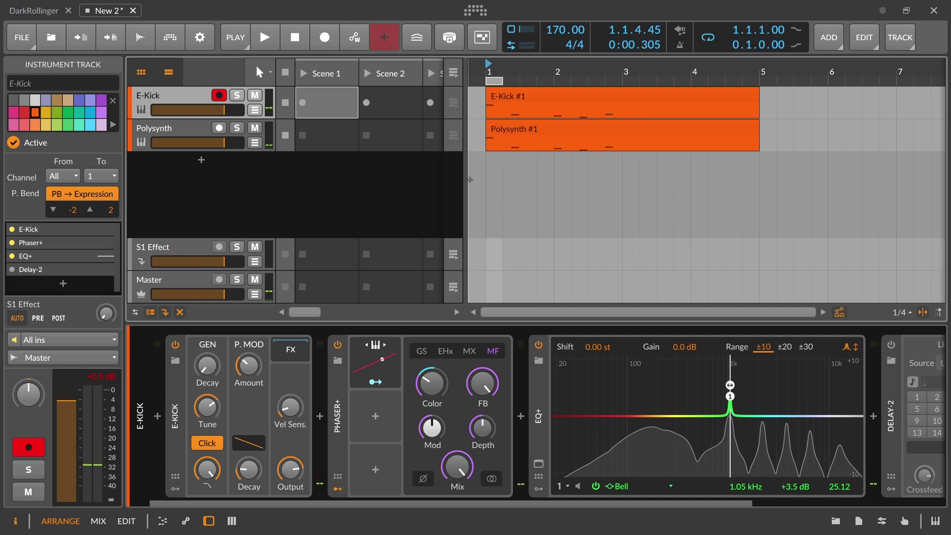
# - Extend the arranger loop to two bars and audition the E-Kick track in solo, then together with the Polysynth
pyautogui.click(237, 96)
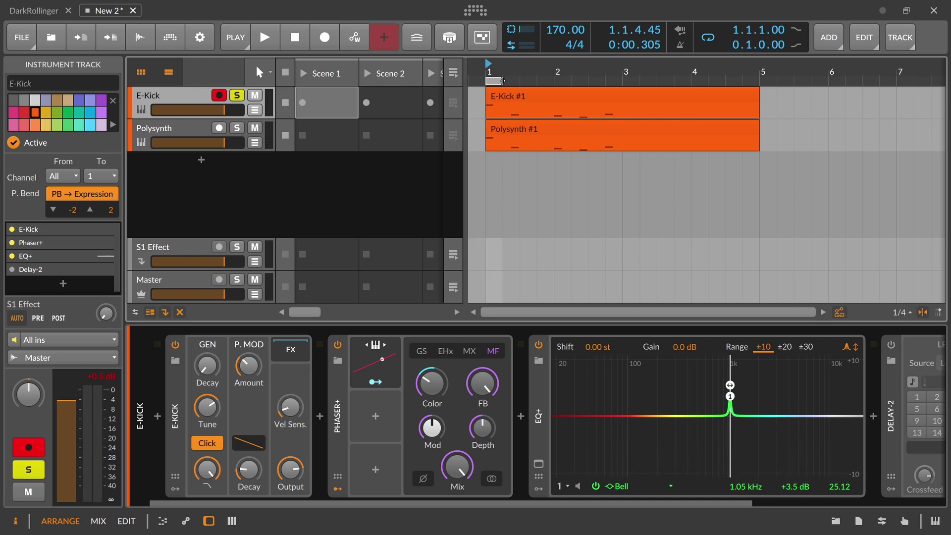
pyautogui.moveTo(507, 78); pyautogui.dragTo(623, 78)
pyautogui.press('space')
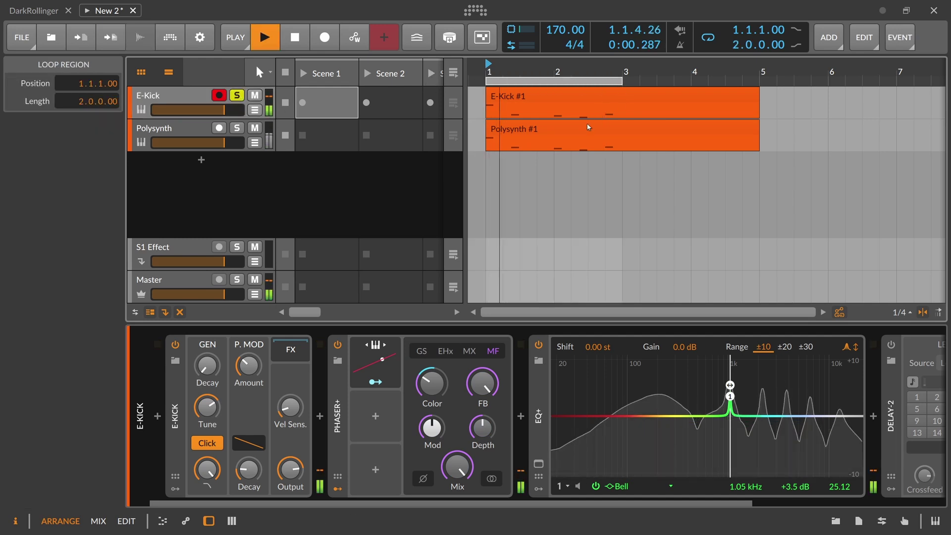
pyautogui.click(237, 95)
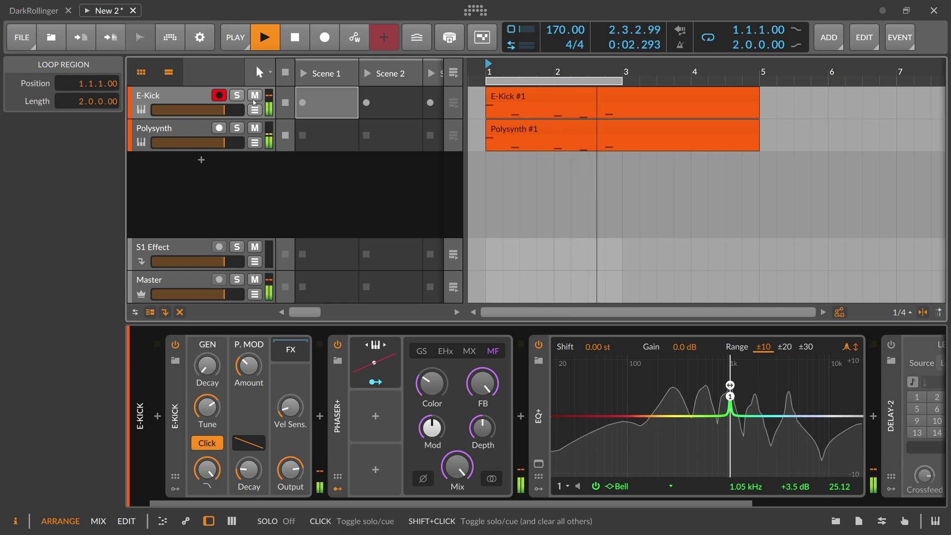
# - Enable the Delay-2 device on the E-Kick track while the loop plays
pyautogui.hscroll(5, 778, 485)
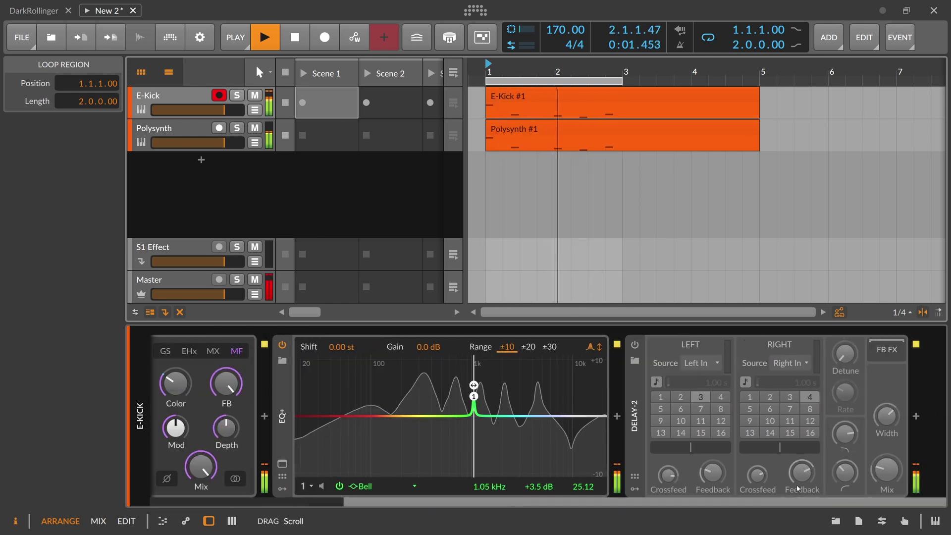
pyautogui.click(635, 345)
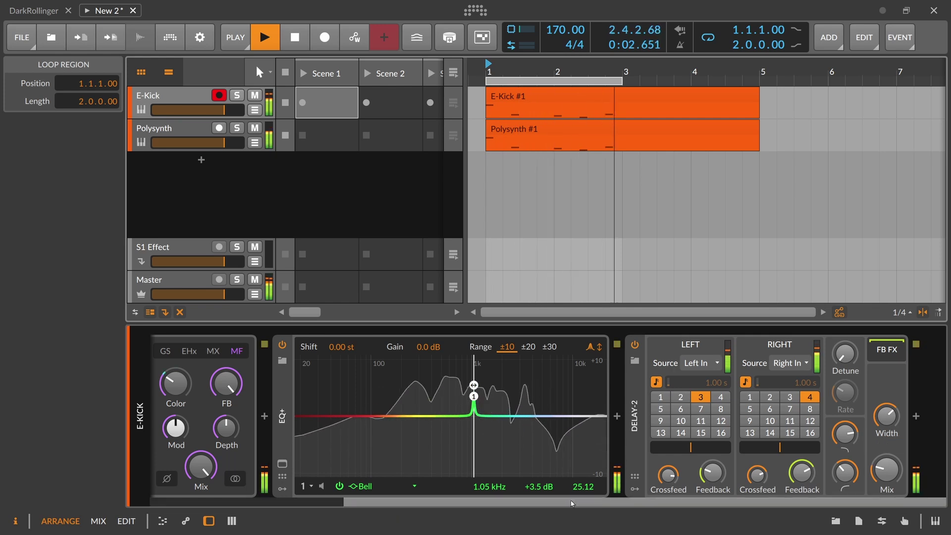
pyautogui.moveTo(581, 504); pyautogui.dragTo(539, 504)
# - Solo the Polysynth track for a last listen and delete it from the project
pyautogui.click(218, 134)
pyautogui.click(237, 129)
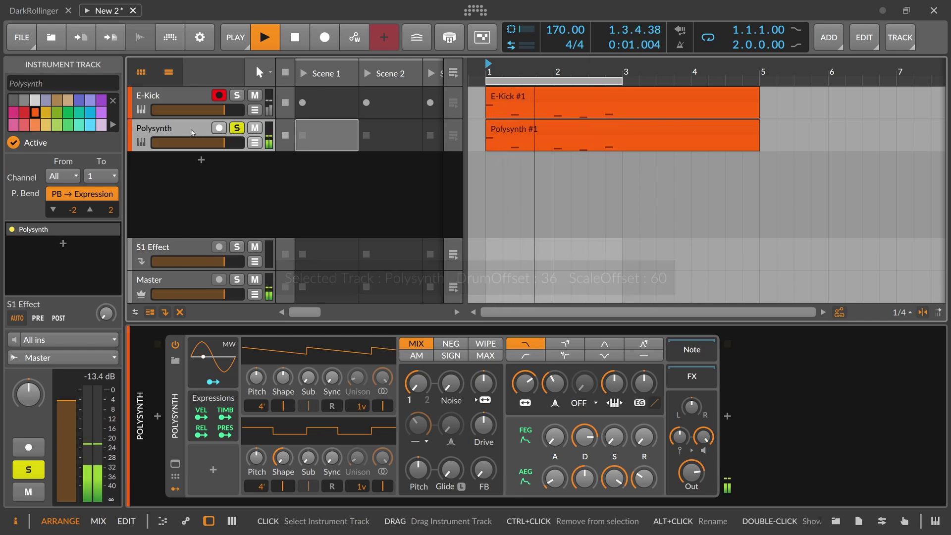
pyautogui.press('Delete')
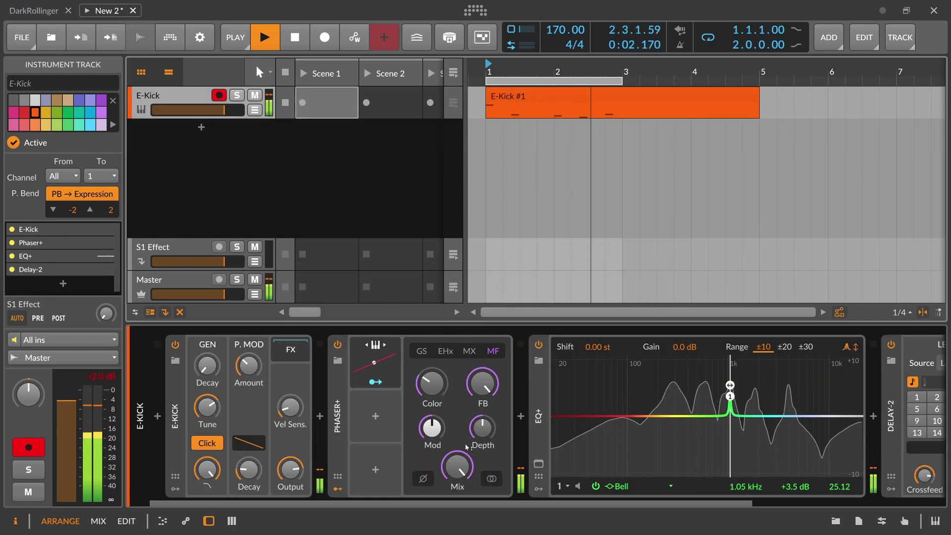
# - Audition the GS, EHx and MX characters of the Phaser+ and return to MF
pyautogui.click(426, 352)
pyautogui.click(445, 352)
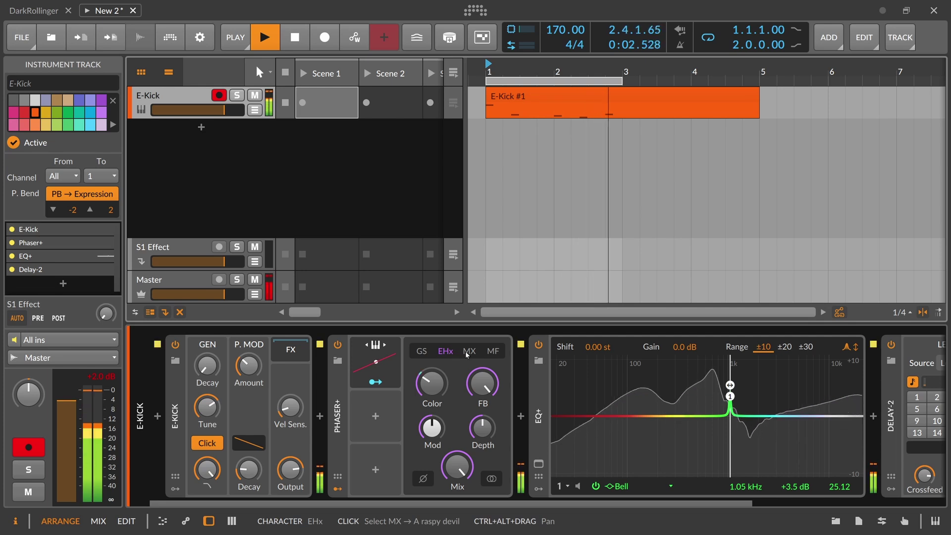
pyautogui.press('space')
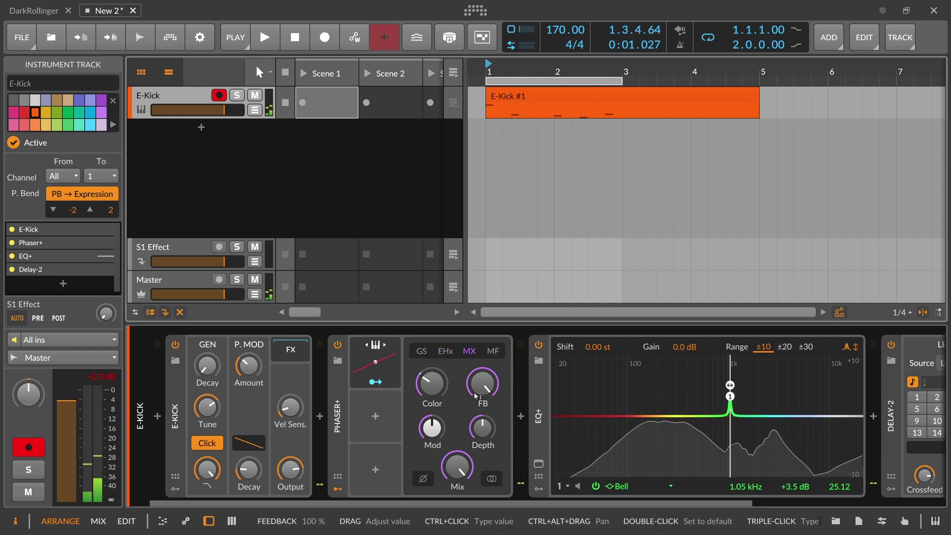
pyautogui.click(466, 352)
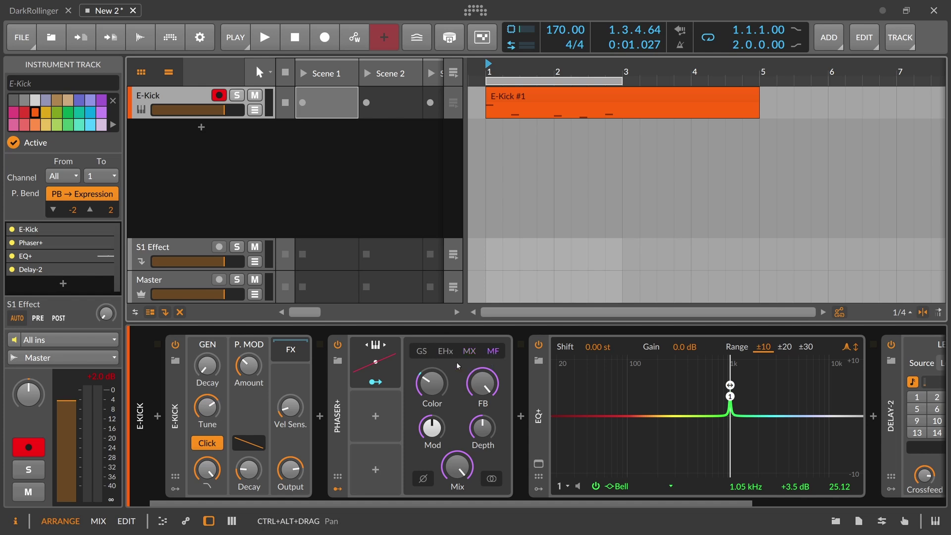
# - Set the Phaser+ modulation Depth to 100 % and audition the loop
pyautogui.click(539, 391)
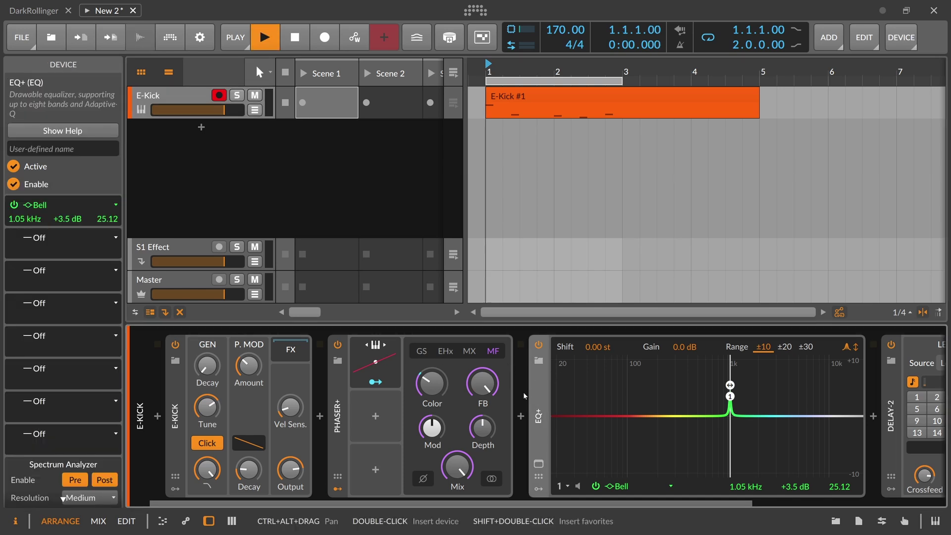
pyautogui.press('space')
pyautogui.moveTo(489, 429)
pyautogui.mouseDown()
pyautogui.moveTo(489, 399)
pyautogui.moveTo(486, 433)
pyautogui.moveTo(486, 421)
pyautogui.mouseUp()
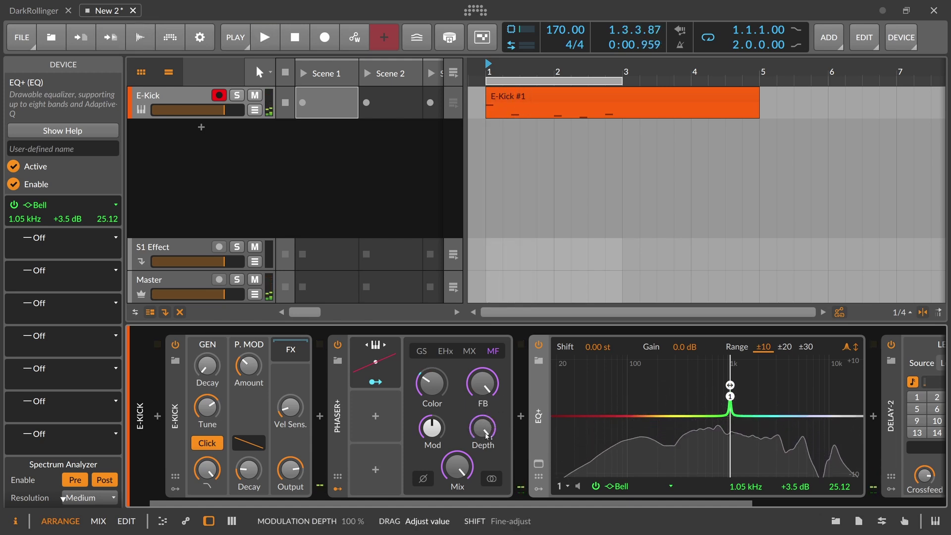
pyautogui.press('space')
pyautogui.press('space')
pyautogui.press('space')
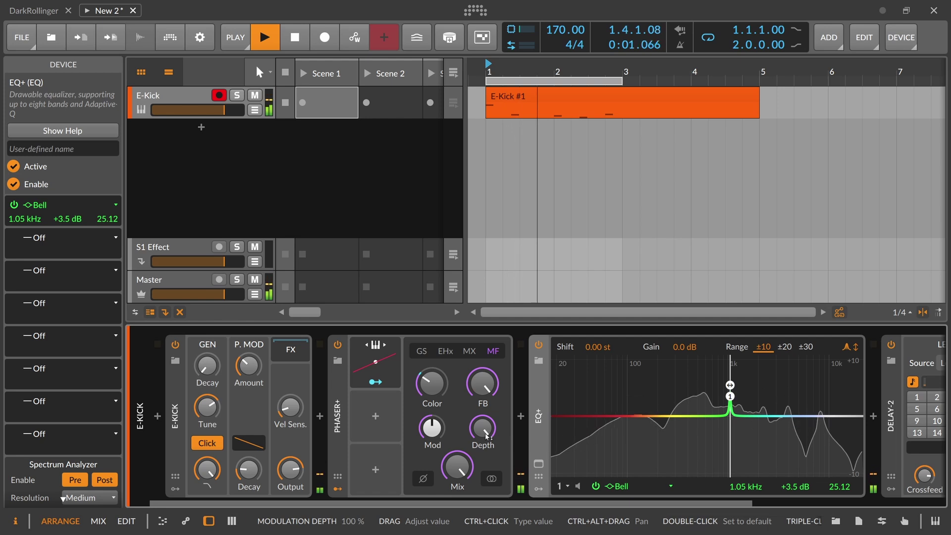
# - Inspect the Keytrack modulator's mapping curve and audition the E-Kick loop with it
pyautogui.click(376, 368)
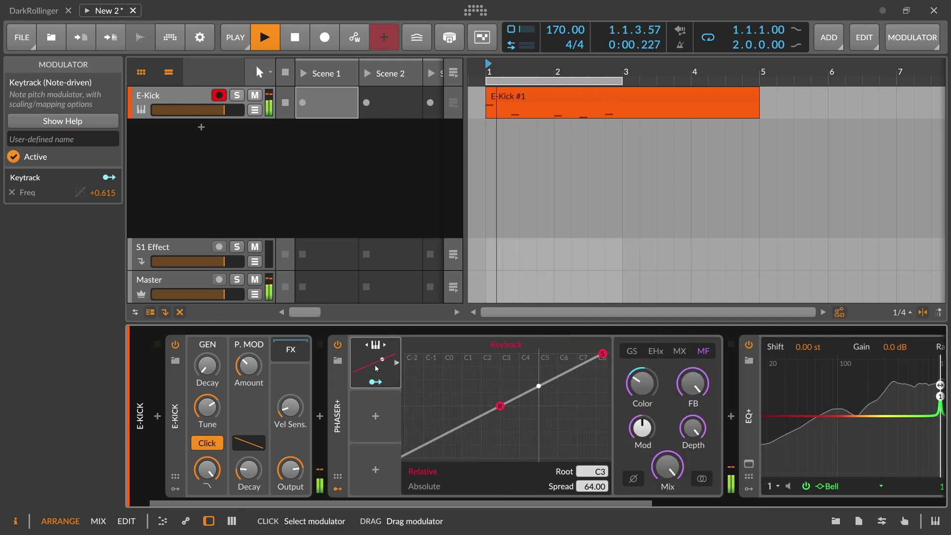
pyautogui.click(379, 368)
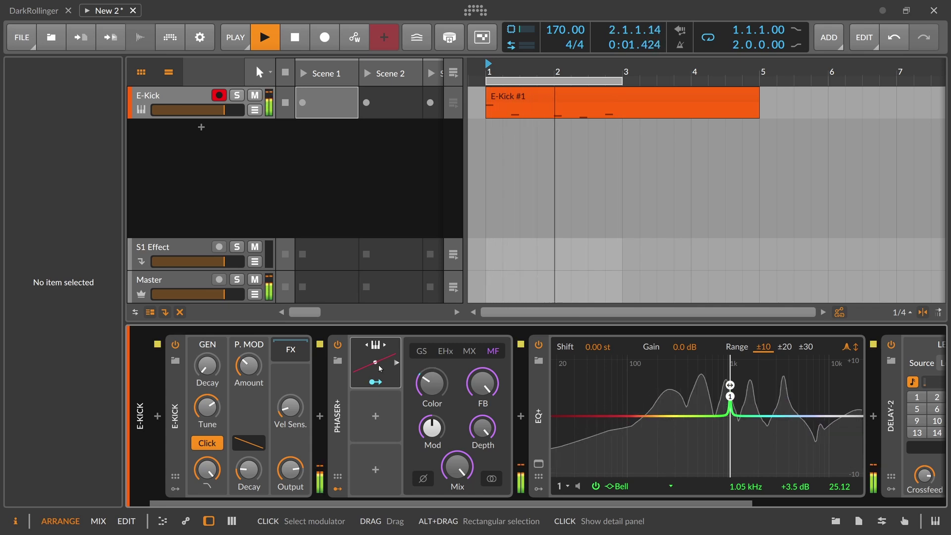
pyautogui.press('space')
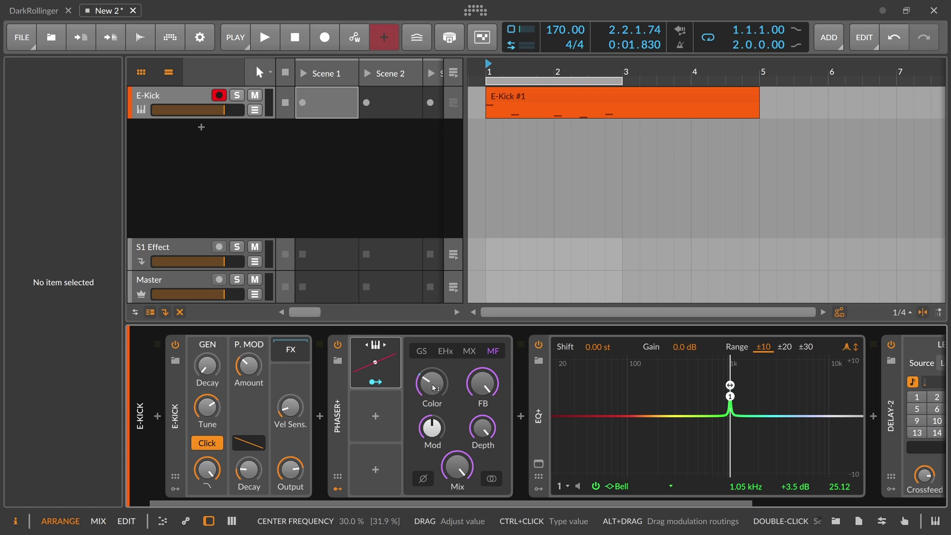
pyautogui.press('space')
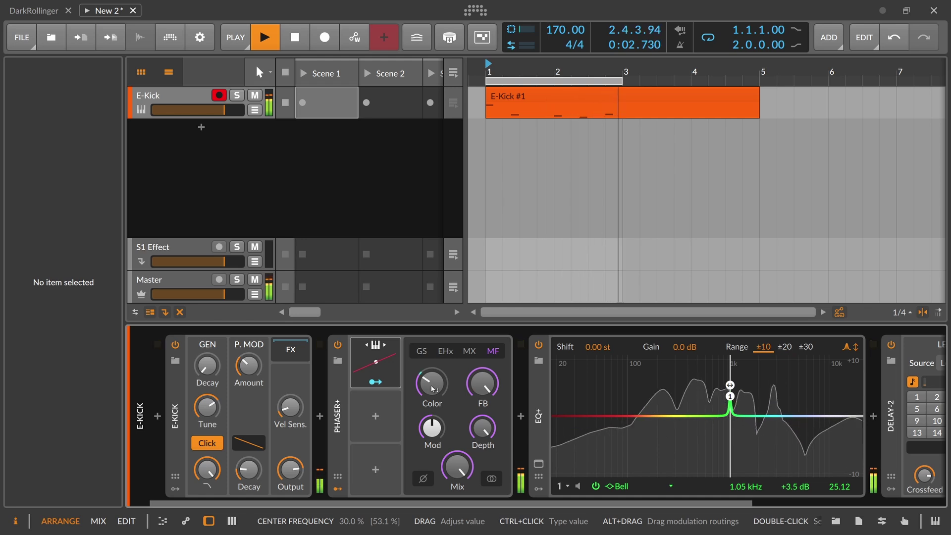
pyautogui.press('space')
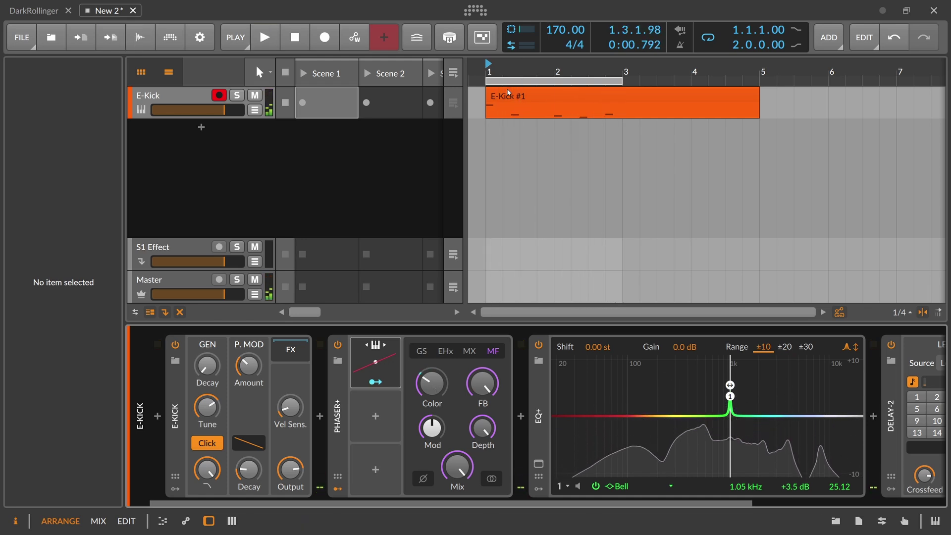
# - Shorten the arranger loop to a length of 0.1.2.00 around the first E-Kick note and play it
pyautogui.click(619, 80)
pyautogui.moveTo(621, 80); pyautogui.dragTo(490, 143)
pyautogui.moveTo(563, 81); pyautogui.dragTo(604, 81)
pyautogui.press('space')
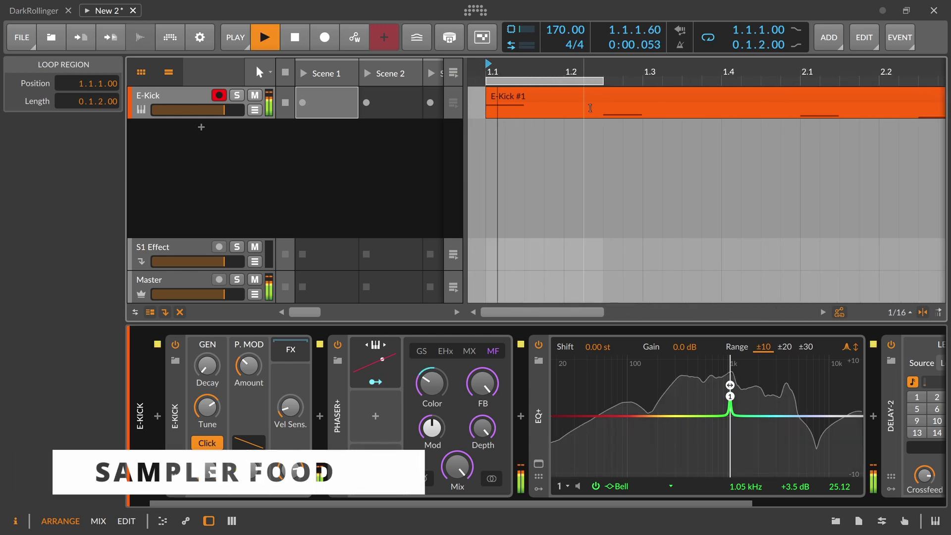
# - Disable Delay-2 and audition the first E-Kick hit with different Phaser+ Mod settings
pyautogui.press('space')
pyautogui.press('space')
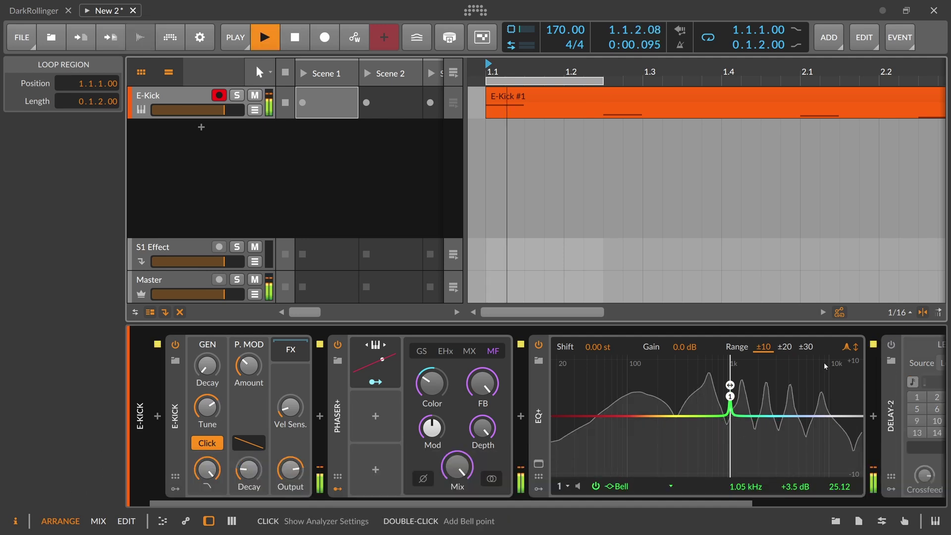
pyautogui.press('space')
pyautogui.press('space')
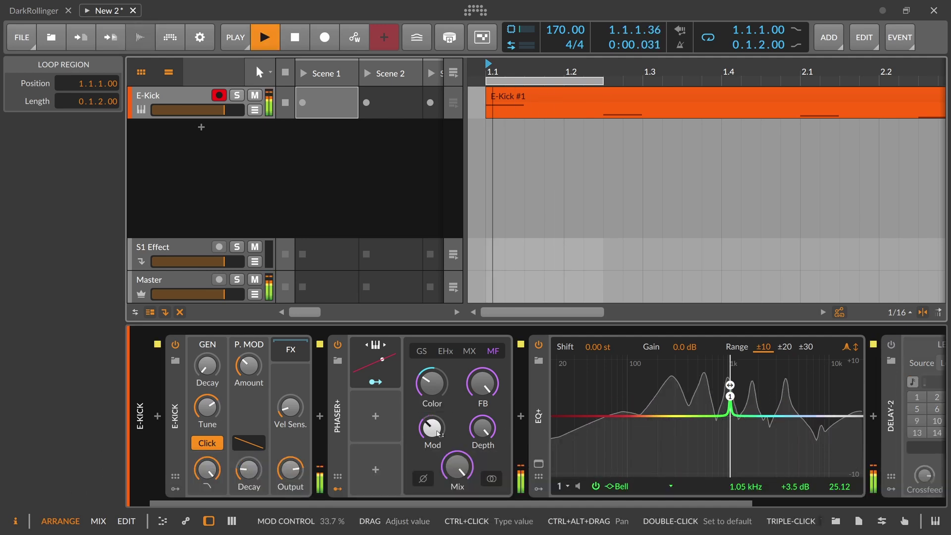
pyautogui.press('space')
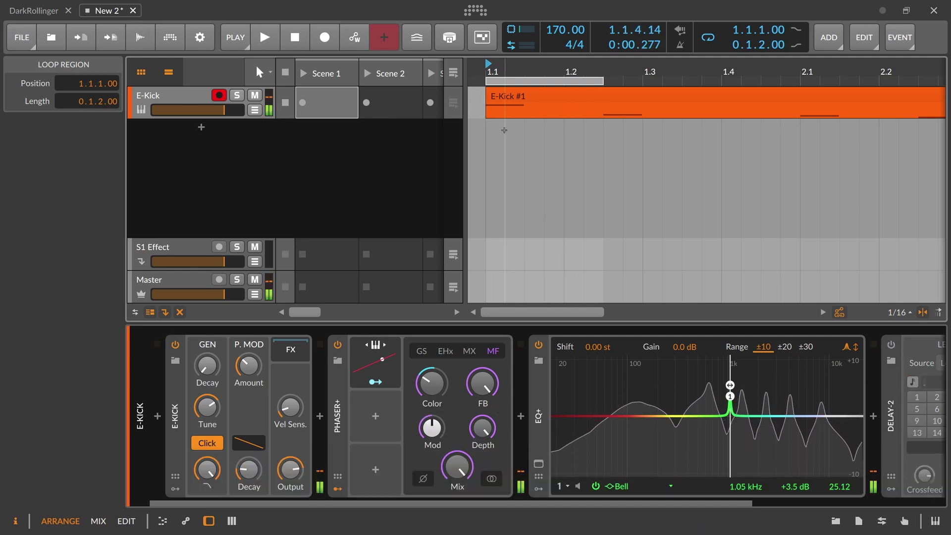
# - Bounce the first E-Kick note, from 1.1.1.00 to 1.2.3.00, to a new audio track with Post-Fader as the source
pyautogui.moveTo(488, 107); pyautogui.dragTo(602, 109)
pyautogui.rightClick(601, 109)
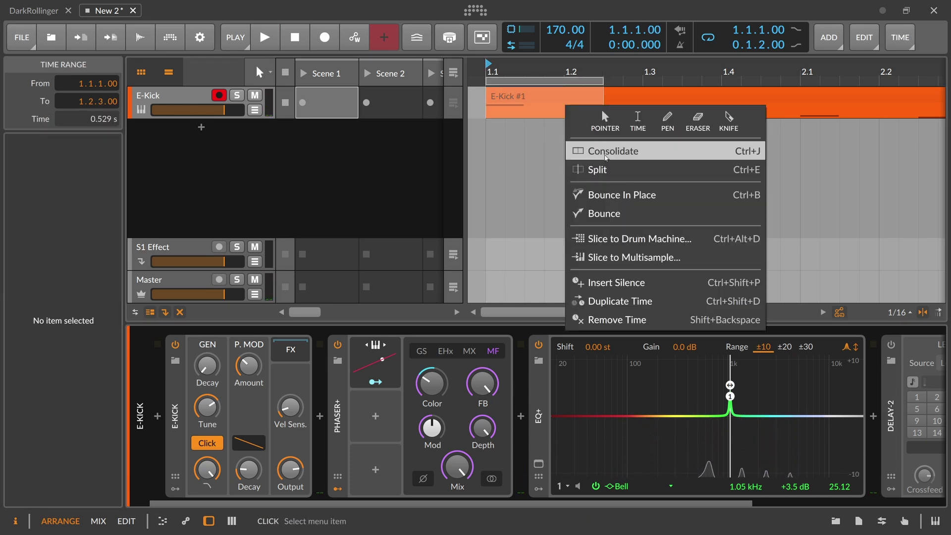
pyautogui.click(615, 214)
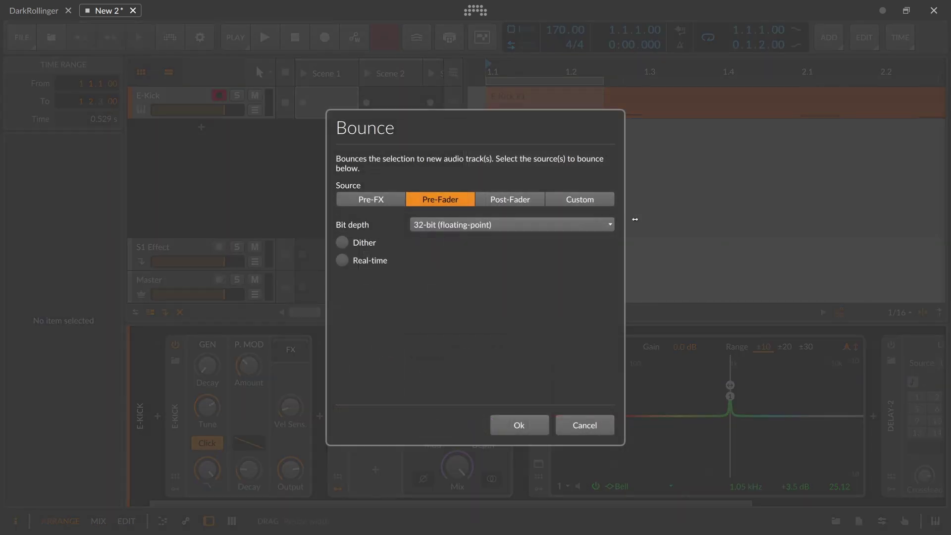
pyautogui.click(529, 202)
pyautogui.click(543, 425)
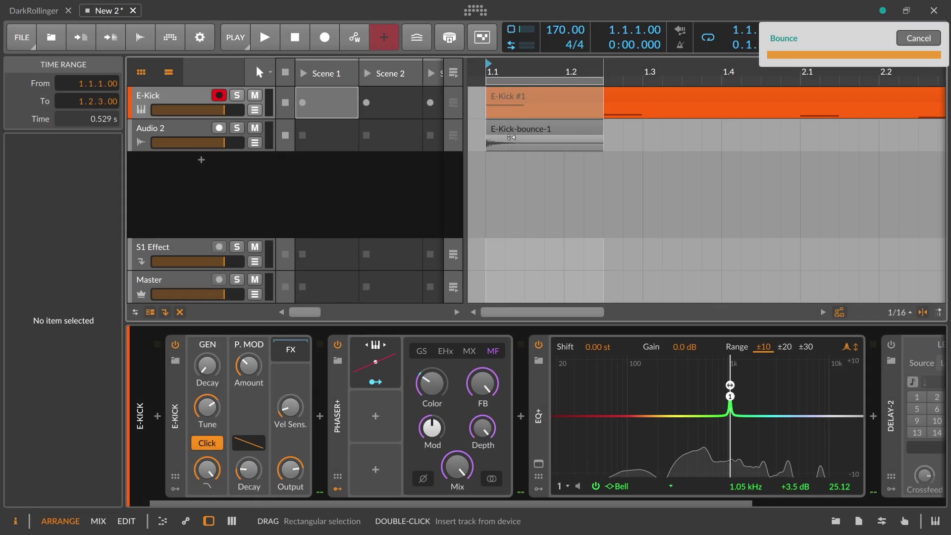
pyautogui.click(511, 132)
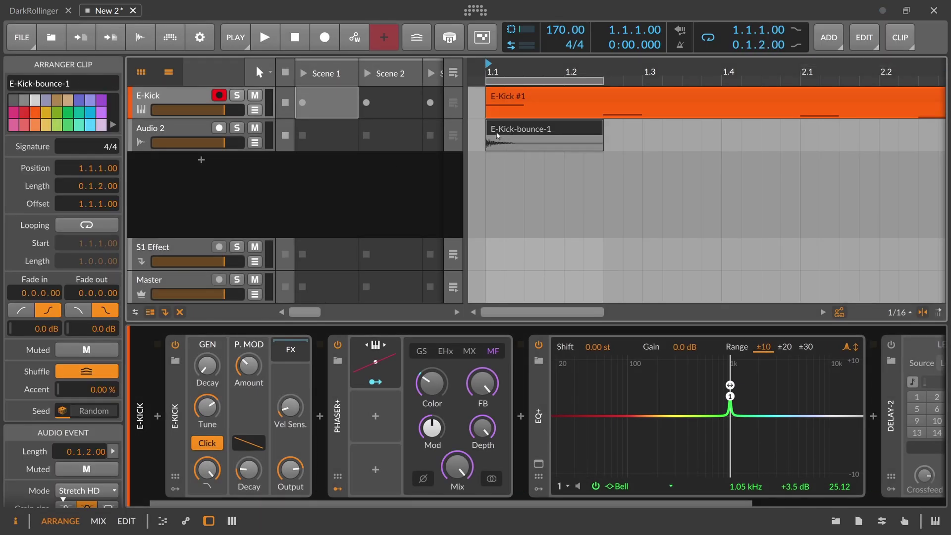
# - Add a new instrument track with a Sampler
pyautogui.doubleClick(222, 177)
pyautogui.write('sampler')
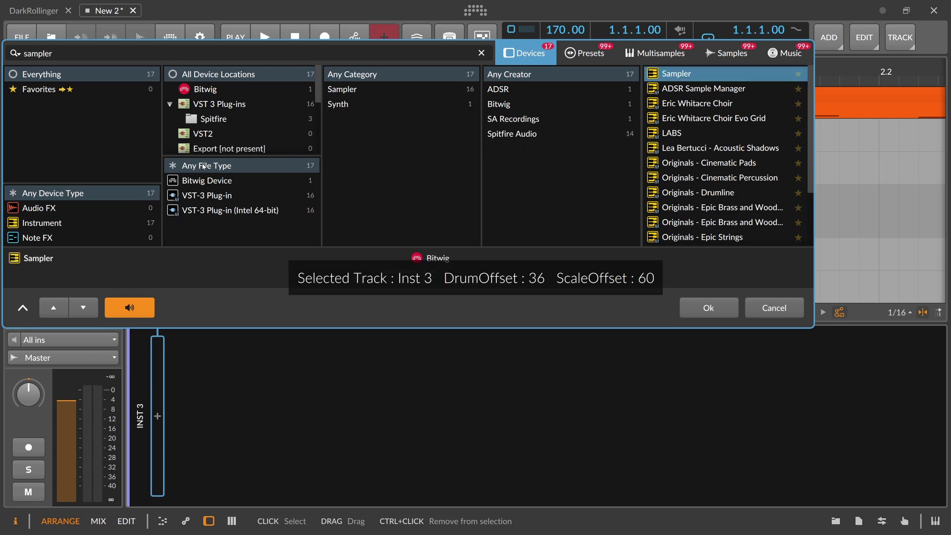
pyautogui.press('Return')
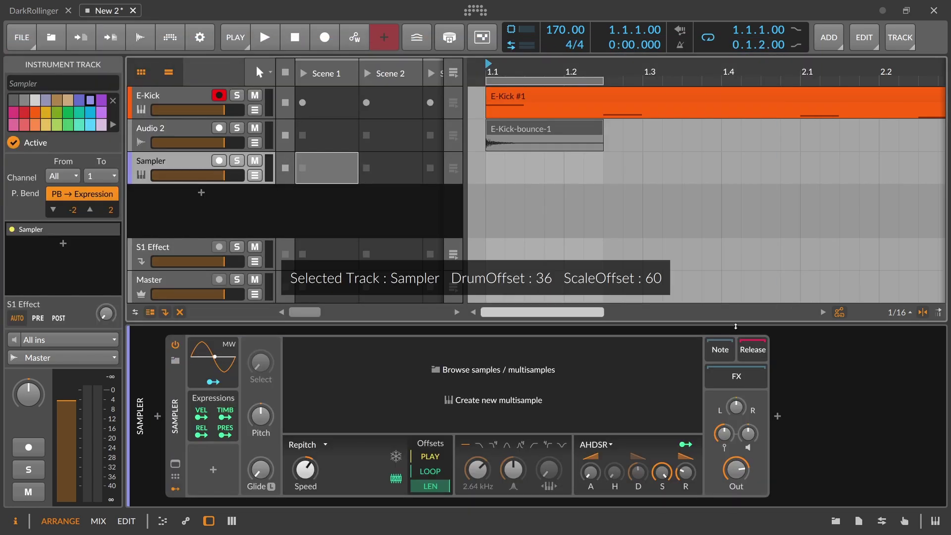
# - Load E-Kick-bounce-1.wav from the project's files into the Sampler
pyautogui.click(859, 520)
pyautogui.click(882, 80)
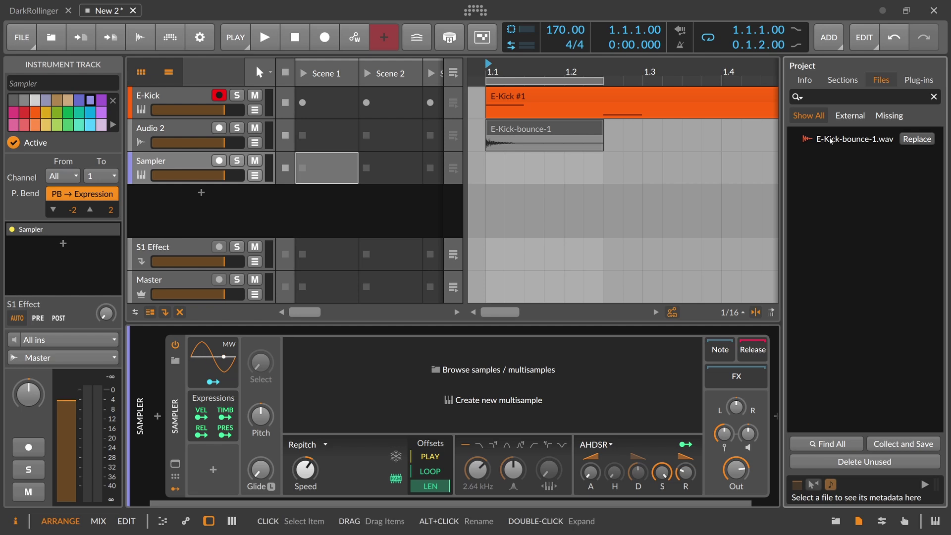
pyautogui.click(517, 132)
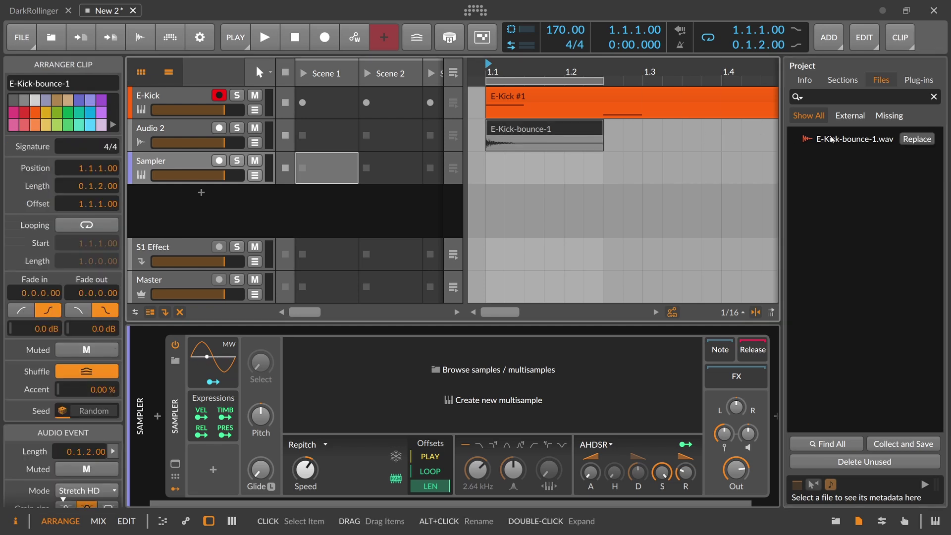
pyautogui.click(559, 135)
pyautogui.click(824, 143)
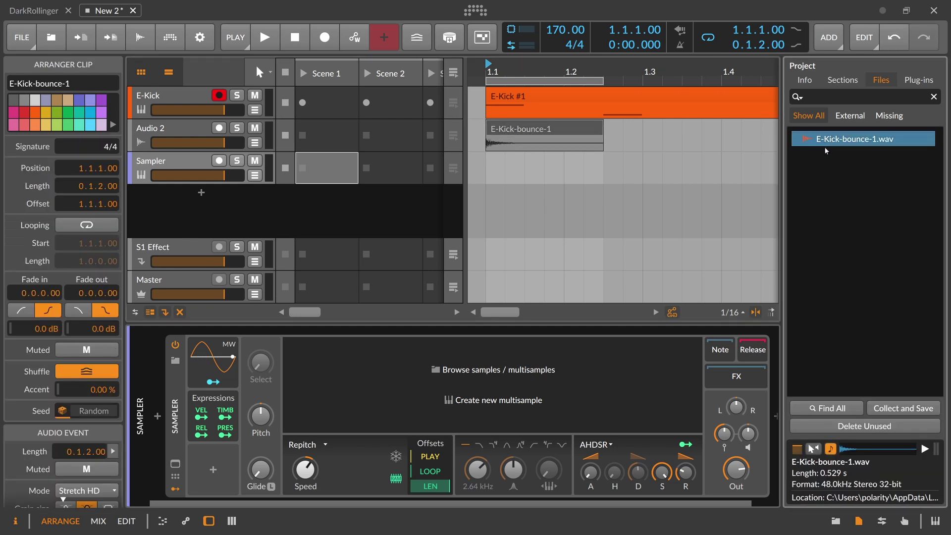
pyautogui.moveTo(812, 194); pyautogui.dragTo(564, 367)
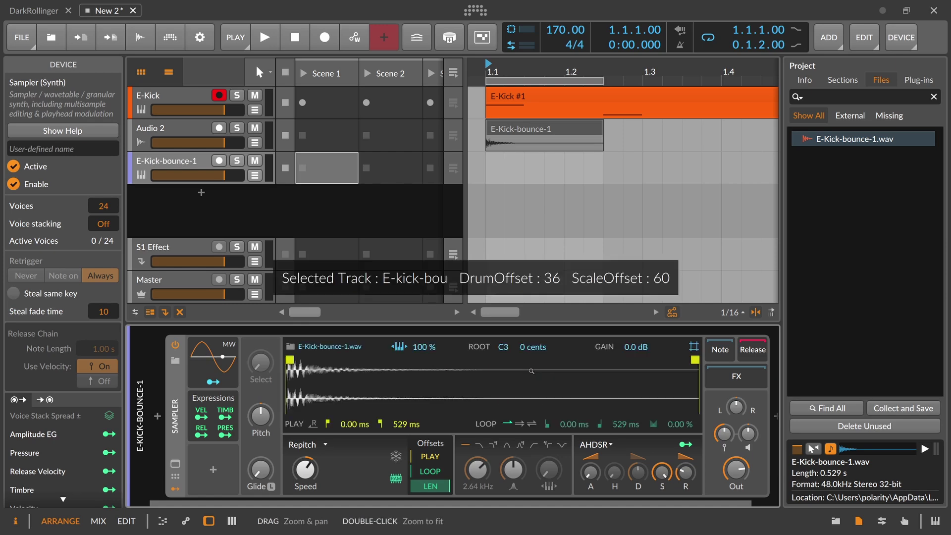
# - Try the bounced arranger clip as the Sampler's source, and put E-Kick-bounce-1.wav from the project files back
pyautogui.moveTo(539, 150); pyautogui.dragTo(509, 363)
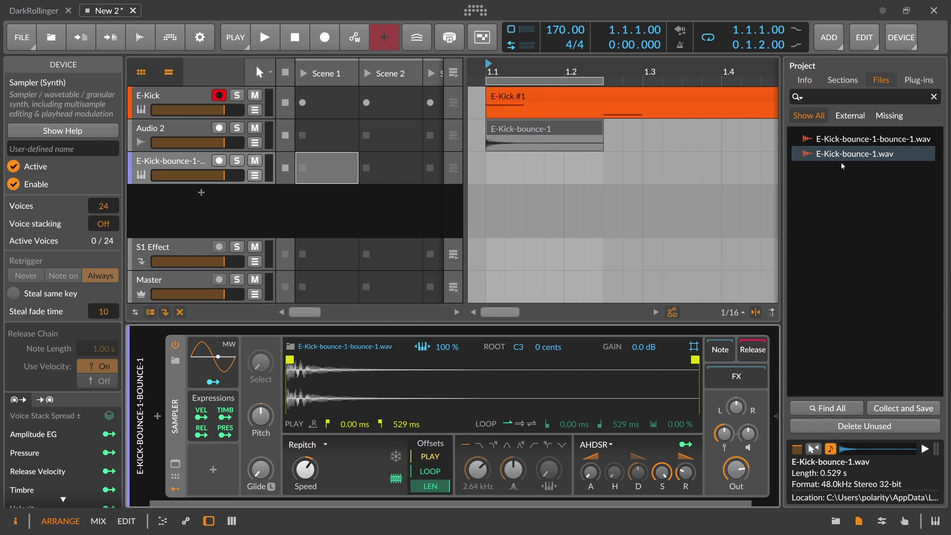
pyautogui.moveTo(872, 154); pyautogui.dragTo(565, 379)
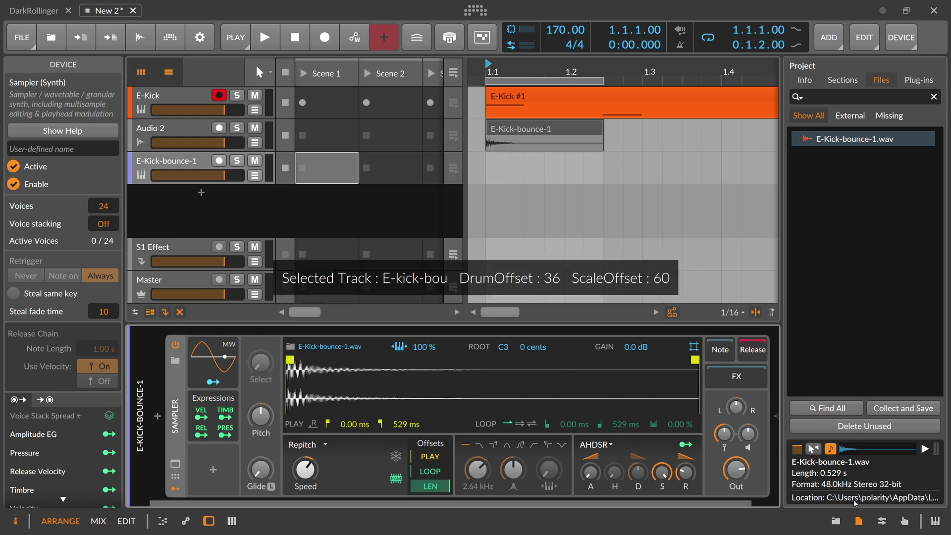
pyautogui.click(859, 521)
# - Move the E-Kick note clip onto the Sampler track and delete the Audio 2 track
pyautogui.moveTo(521, 96); pyautogui.dragTo(511, 164)
pyautogui.click(200, 137)
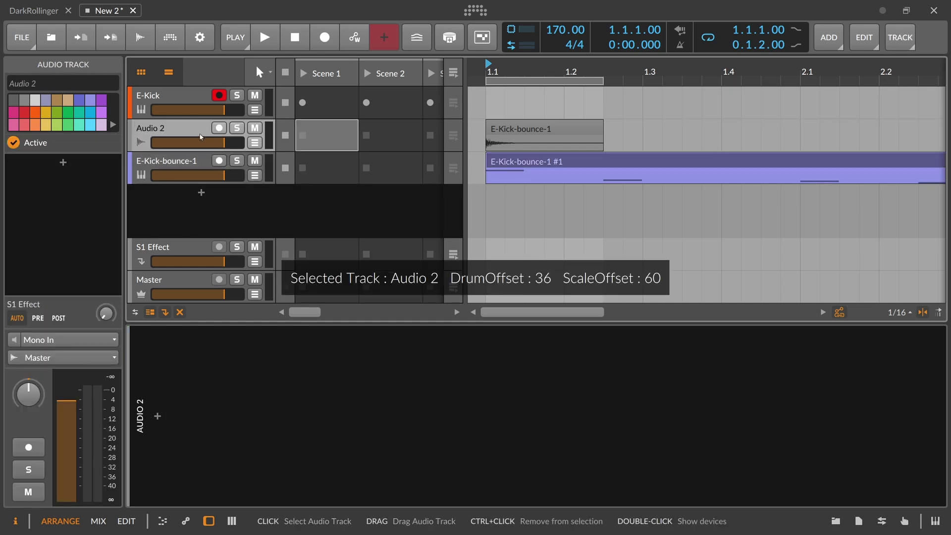
pyautogui.press('Delete')
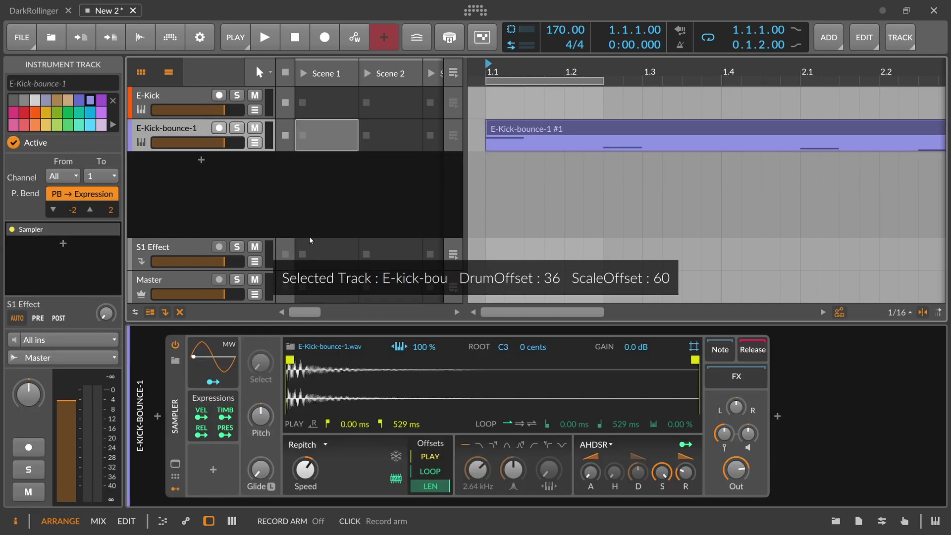
# - Detect the root key of the sample loaded in the Sampler
pyautogui.rightClick(337, 376)
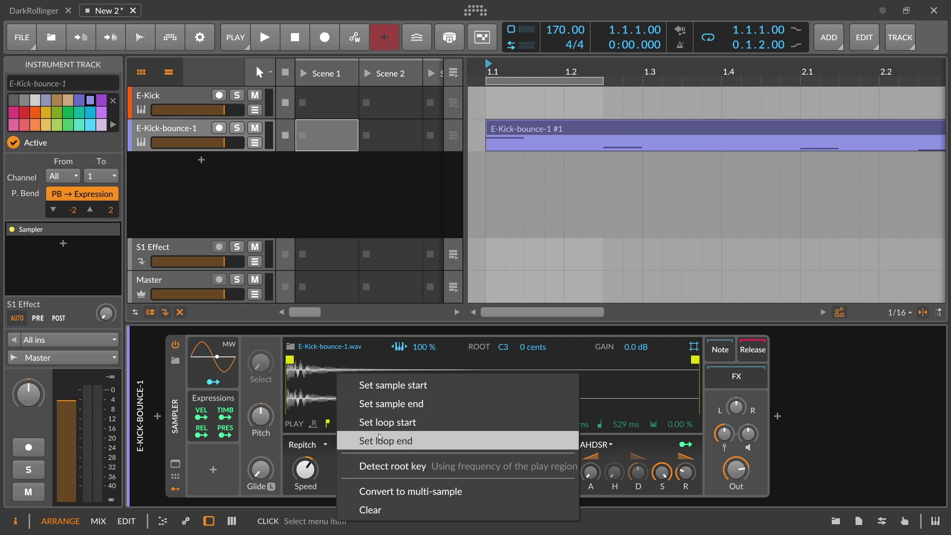
pyautogui.click(390, 468)
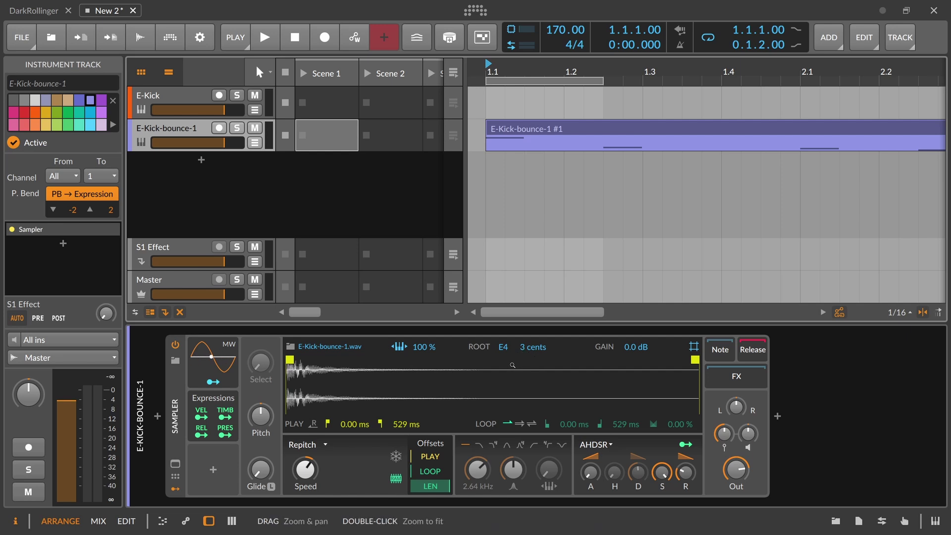
# - Extend the arranger loop to a length of 2.0.0.00 and play the Sampler clip
pyautogui.moveTo(525, 69); pyautogui.dragTo(525, 42)
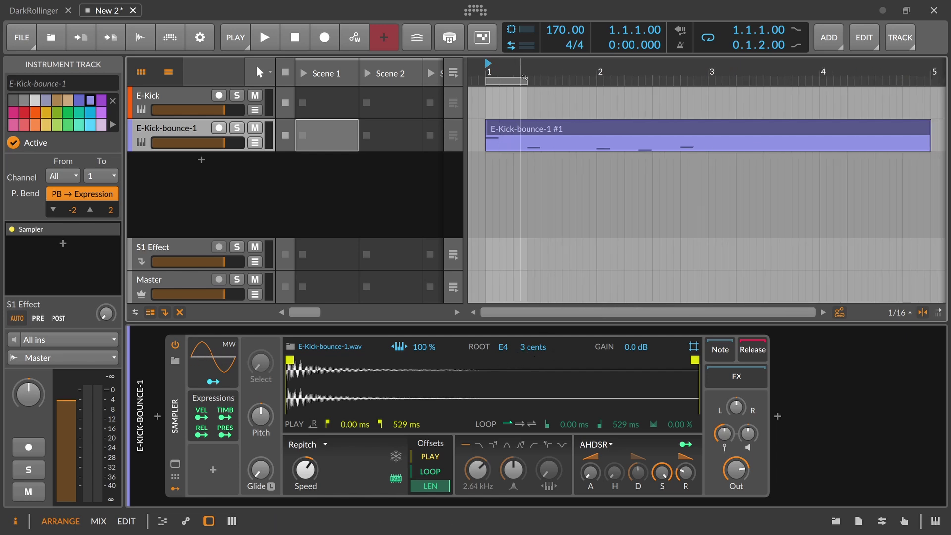
pyautogui.moveTo(526, 82); pyautogui.dragTo(708, 84)
pyautogui.press('space')
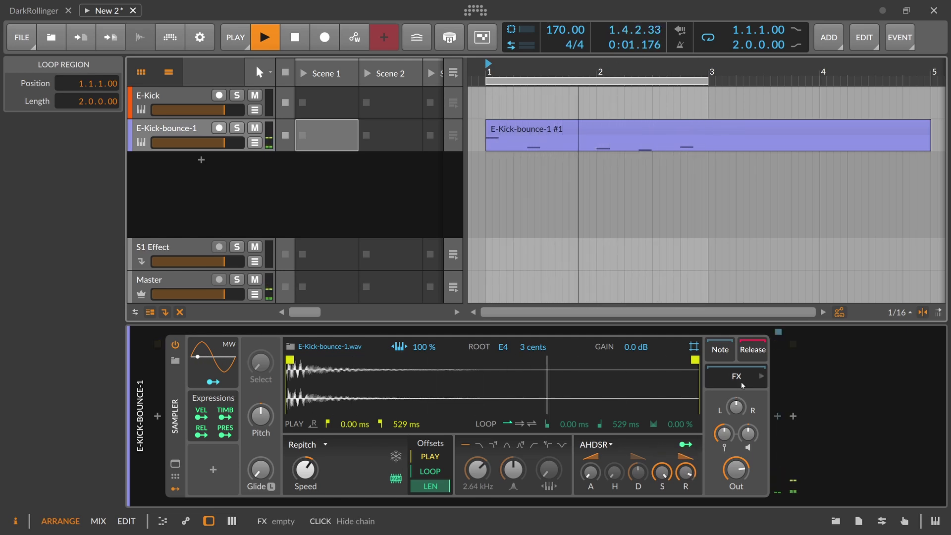
# - Add a Reverb to the Sampler's FX chain, audition it and stop playback
pyautogui.click(778, 417)
pyautogui.write('reverb')
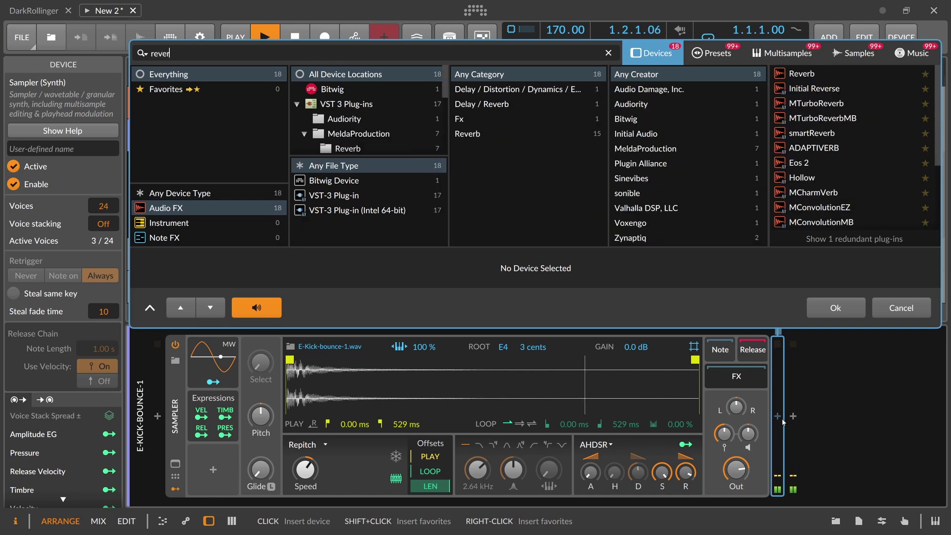
pyautogui.press('Return')
pyautogui.moveTo(688, 503)
pyautogui.mouseDown()
pyautogui.moveTo(765, 503)
pyautogui.moveTo(683, 503)
pyautogui.mouseUp()
pyautogui.press('space')
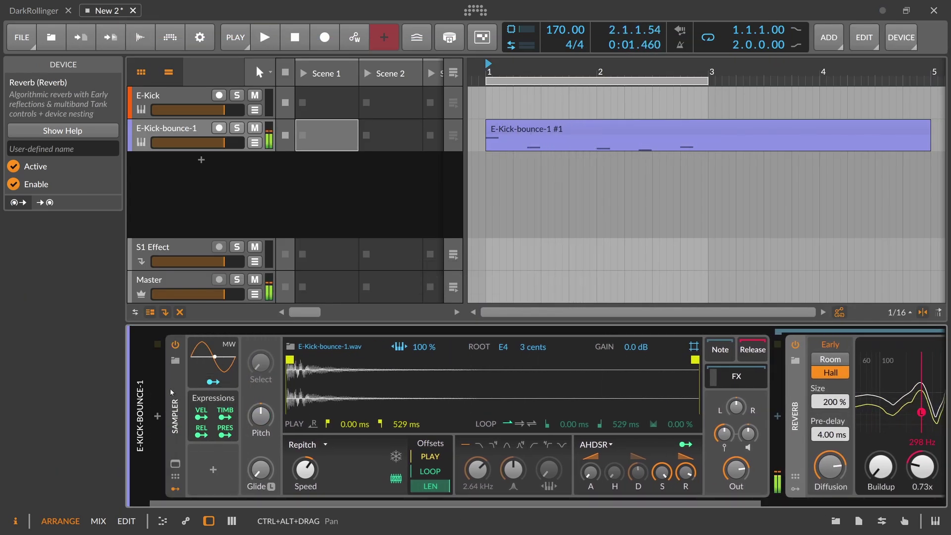
# - Wrap the Sampler in an Instrument Layer, add a Polysynth as a second layer and audition both together
pyautogui.click(175, 402)
pyautogui.hotkey('ctrl', 'g')
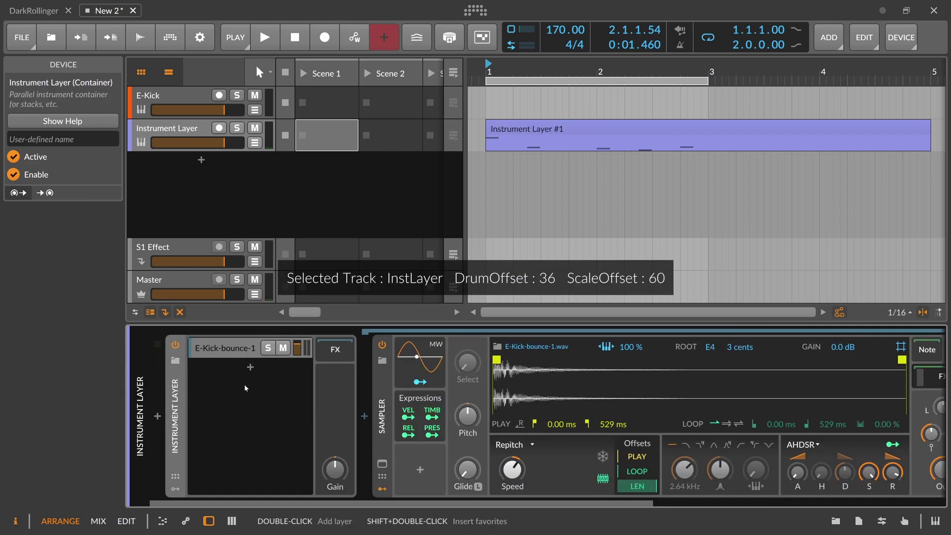
pyautogui.click(250, 368)
pyautogui.write('poly')
pyautogui.press('Down')
pyautogui.press('Down')
pyautogui.press('Return')
pyautogui.press('space')
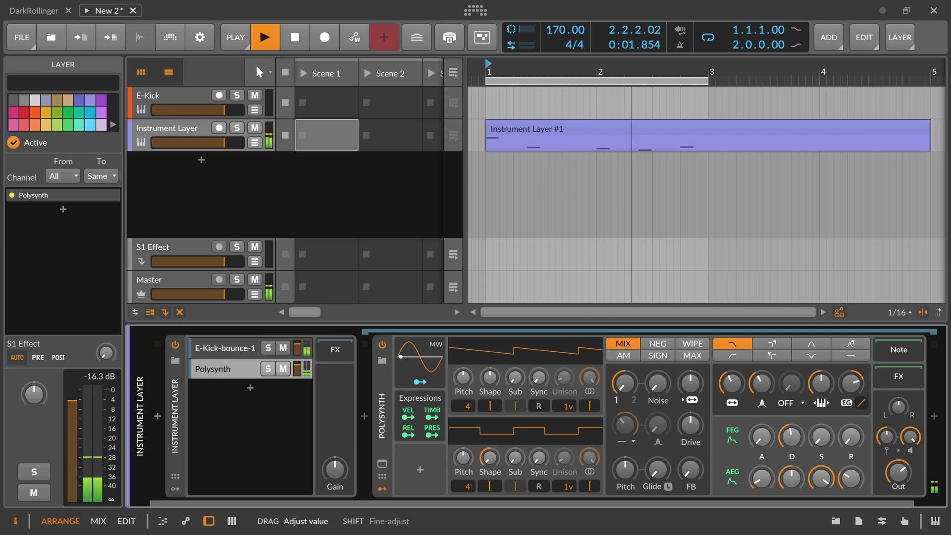
pyautogui.press('space')
# - Delete the Polysynth and its layer from the Instrument Layer
pyautogui.click(387, 409)
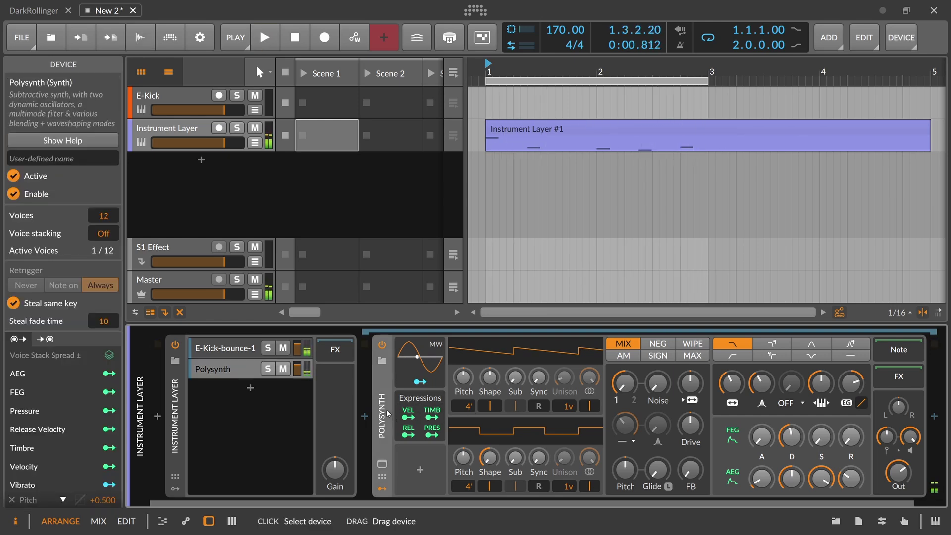
pyautogui.press('Delete')
pyautogui.click(249, 375)
pyautogui.press('Delete')
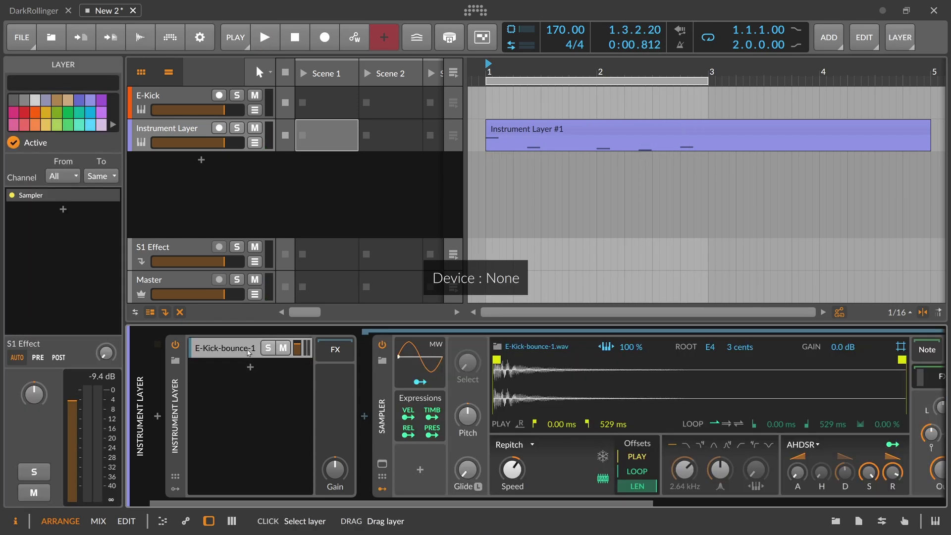
# - Take the Sampler with its Reverb out of the Instrument Layer and delete the empty container
pyautogui.click(381, 411)
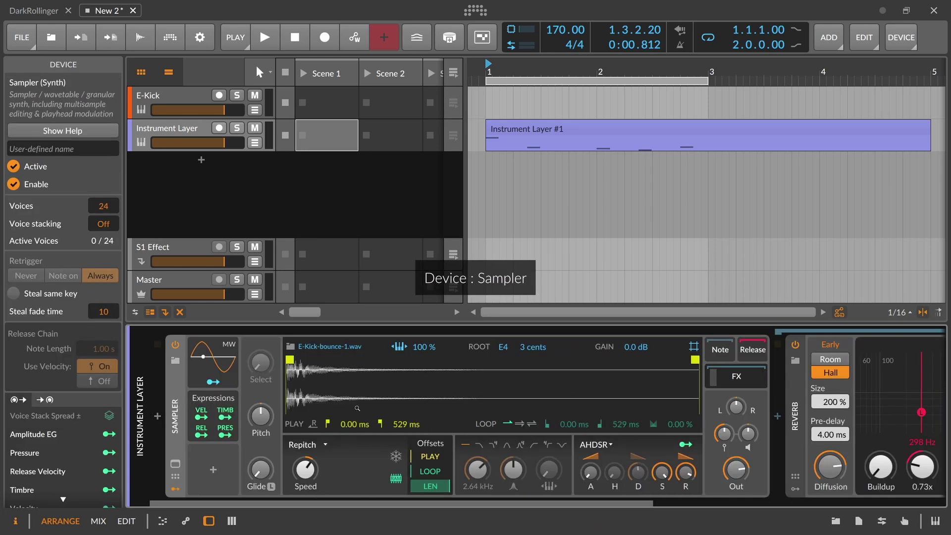
pyautogui.moveTo(506, 503); pyautogui.dragTo(768, 504)
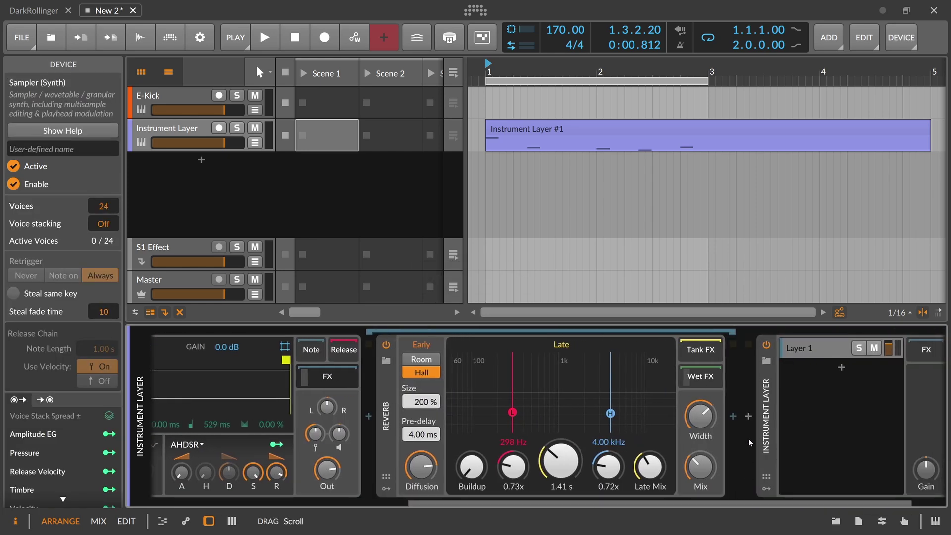
pyautogui.click(764, 456)
pyautogui.press('Delete')
pyautogui.moveTo(508, 503); pyautogui.dragTo(349, 503)
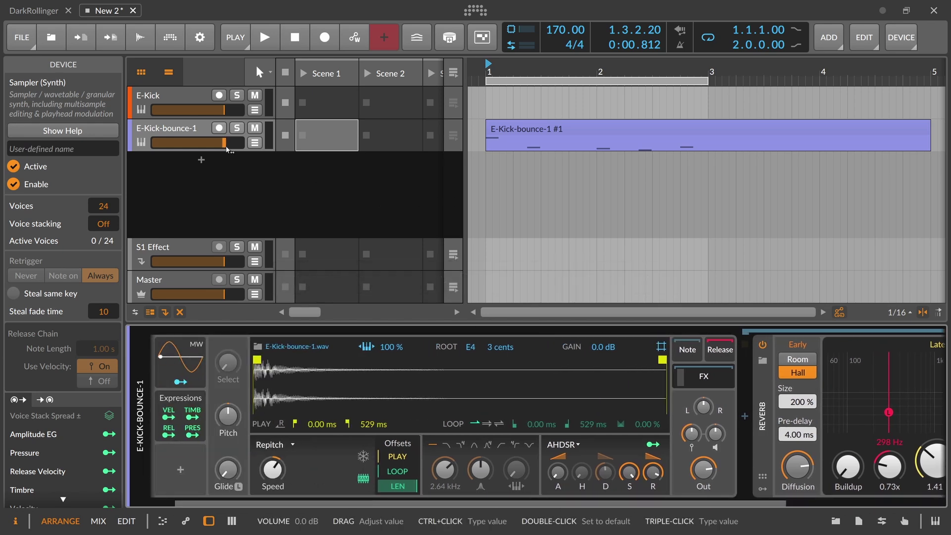
# - Delete the E-Kick-bounce-1 track and select the E-Kick device on the remaining track
pyautogui.click(183, 125)
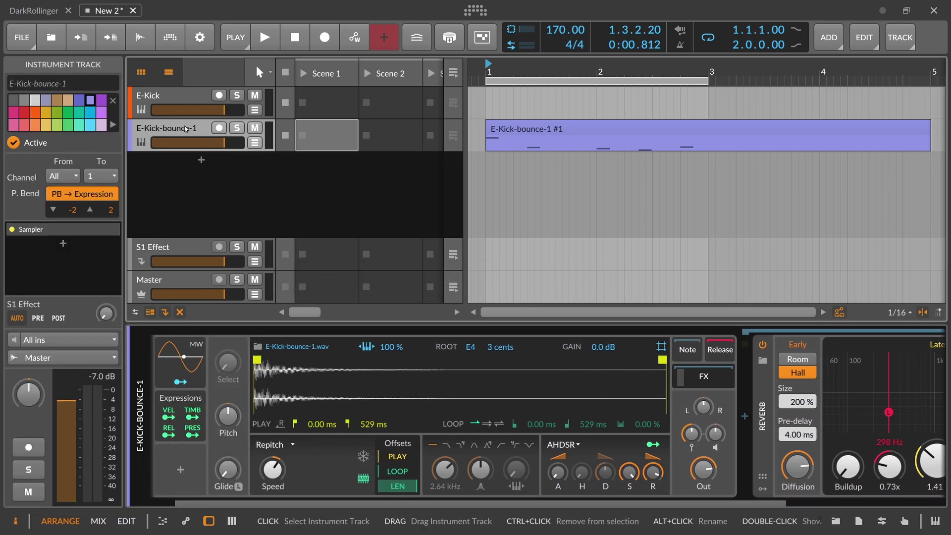
pyautogui.press('Delete')
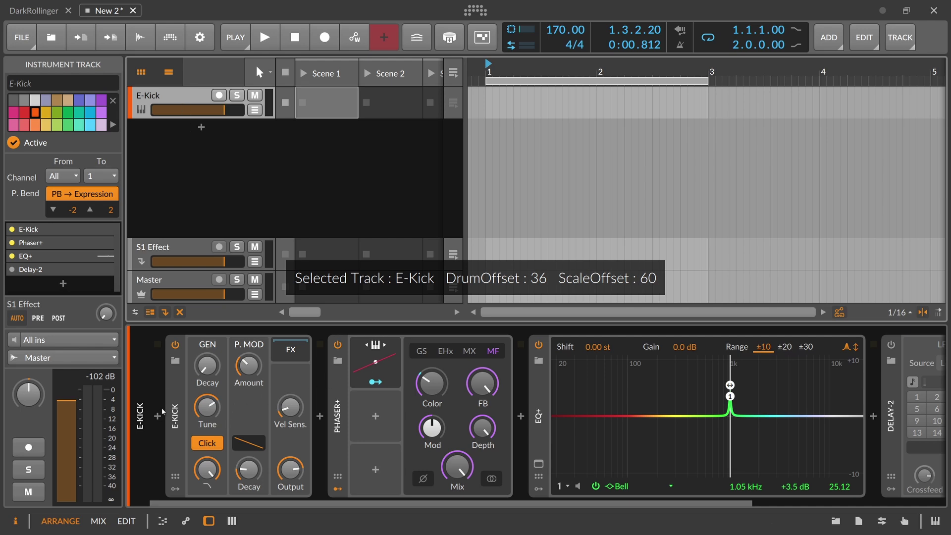
pyautogui.click(181, 413)
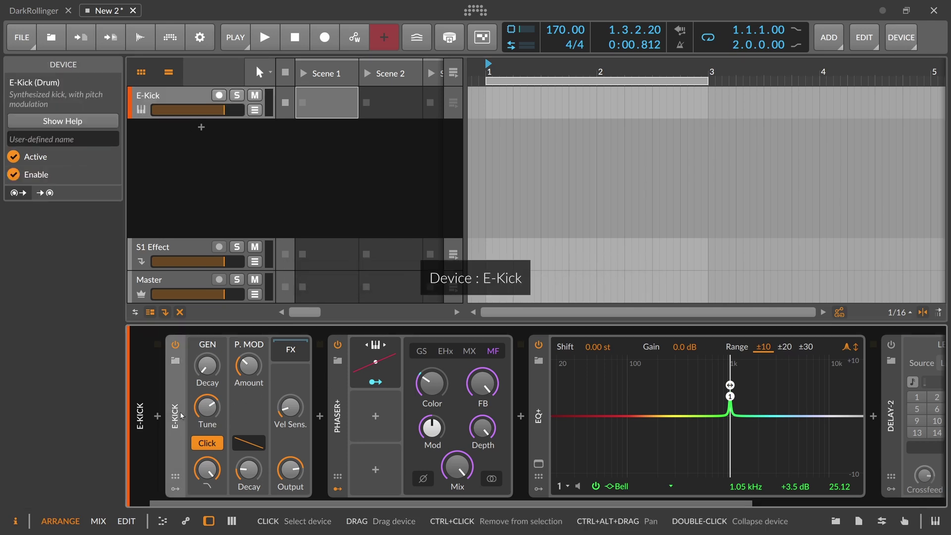
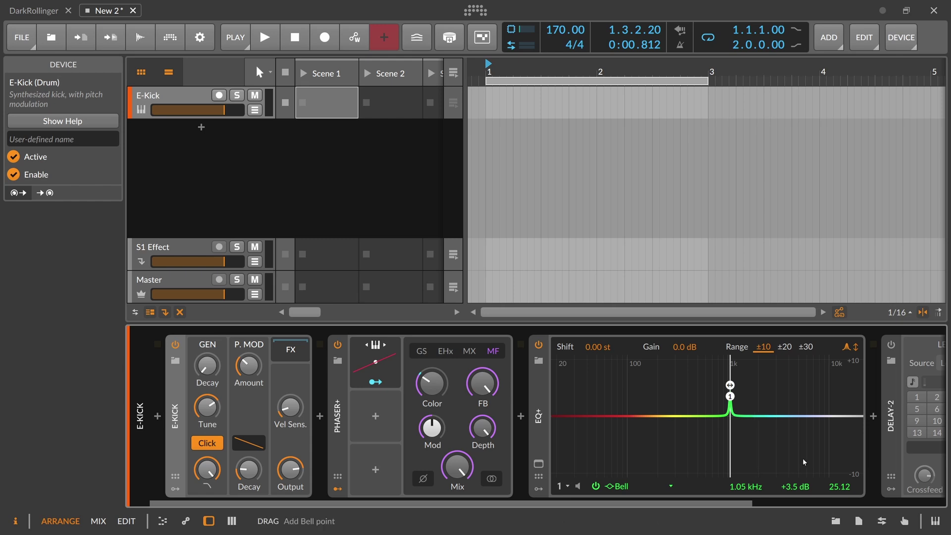
# - Search the sample browser for "vinyl" and preview Vinyl Crackle 78bpm.wav and VINYL 6.wav
pyautogui.click(835, 521)
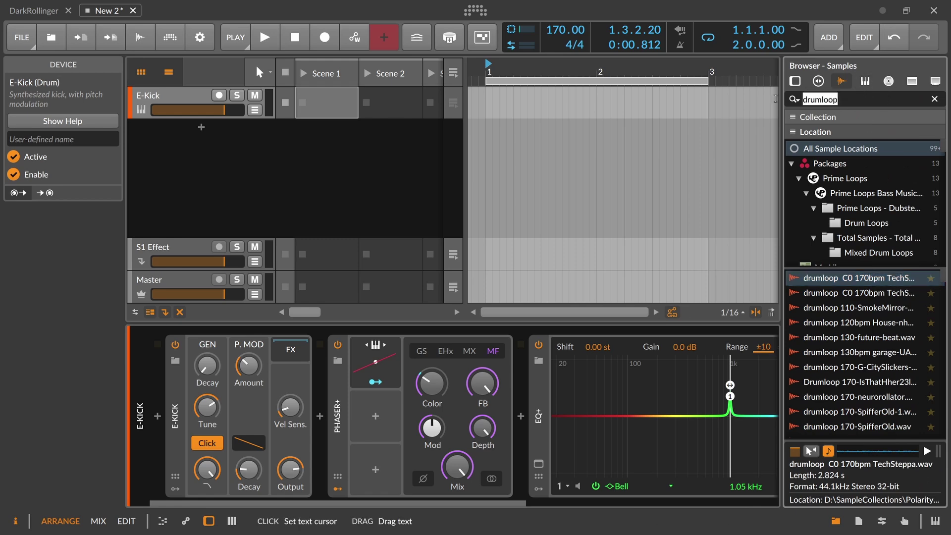
pyautogui.write('vinyl')
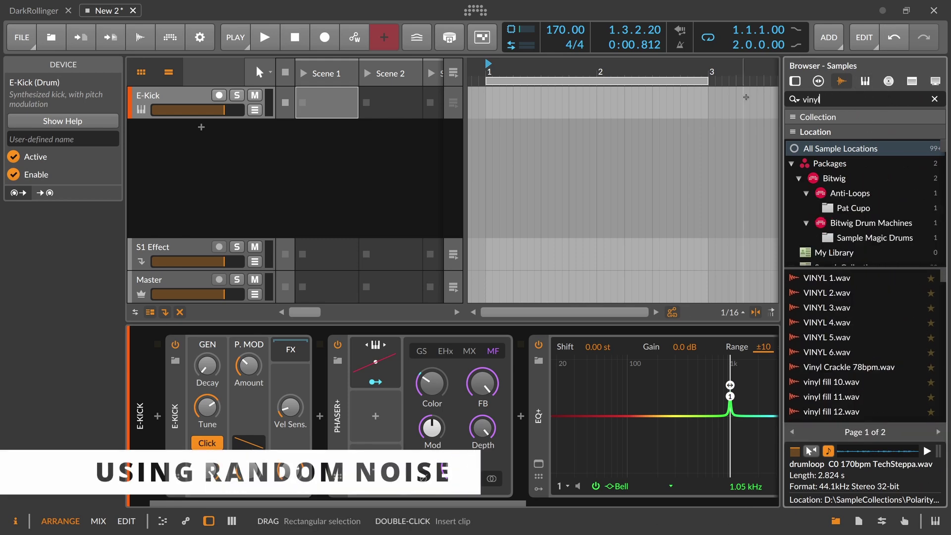
pyautogui.click(842, 307)
pyautogui.click(914, 367)
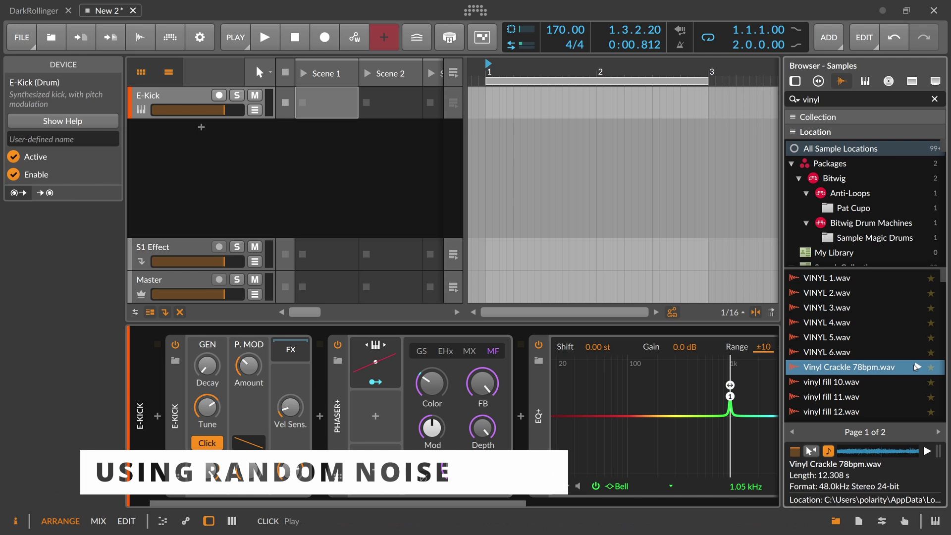
pyautogui.click(916, 352)
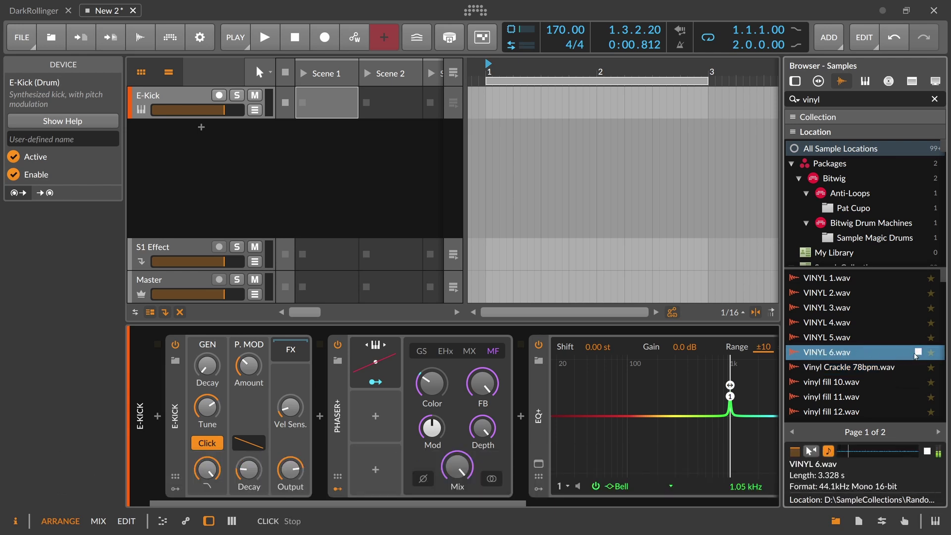
# - Preview the vinyl samples from VINYL 5.wav through VINYL 1.wav in the sample browser
pyautogui.click(917, 337)
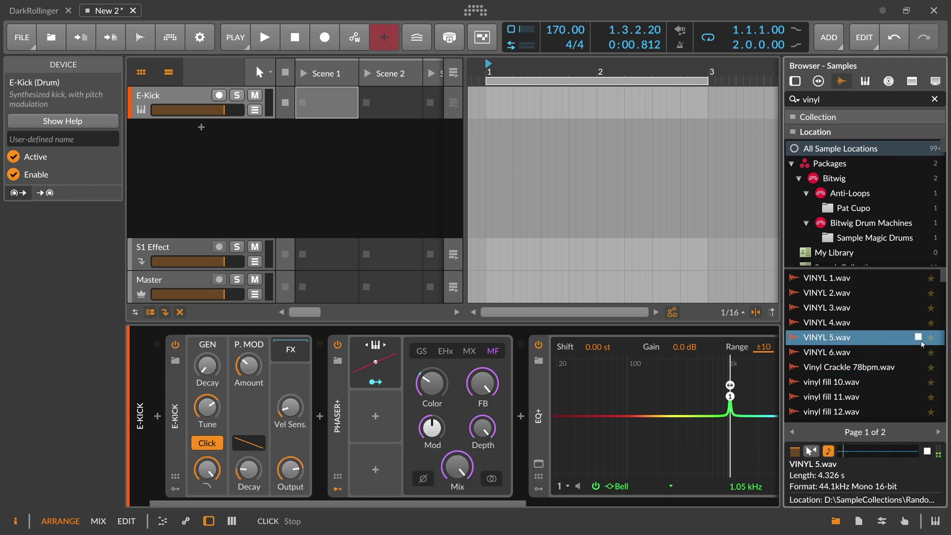
pyautogui.click(918, 323)
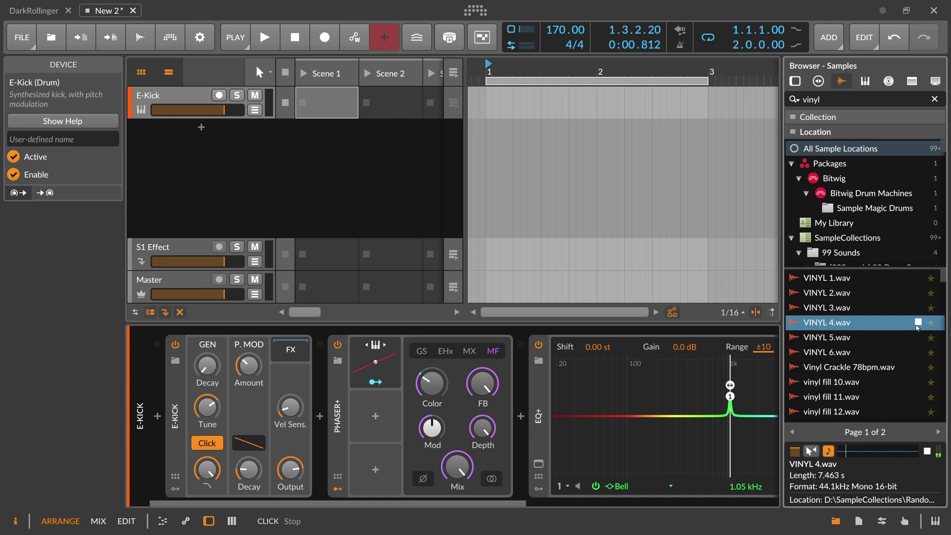
pyautogui.click(918, 308)
pyautogui.click(918, 292)
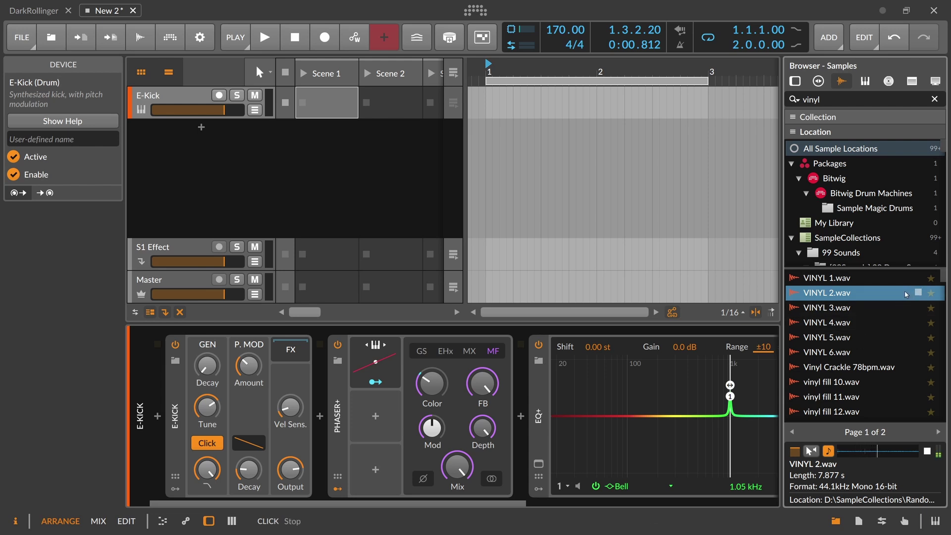
pyautogui.click(914, 278)
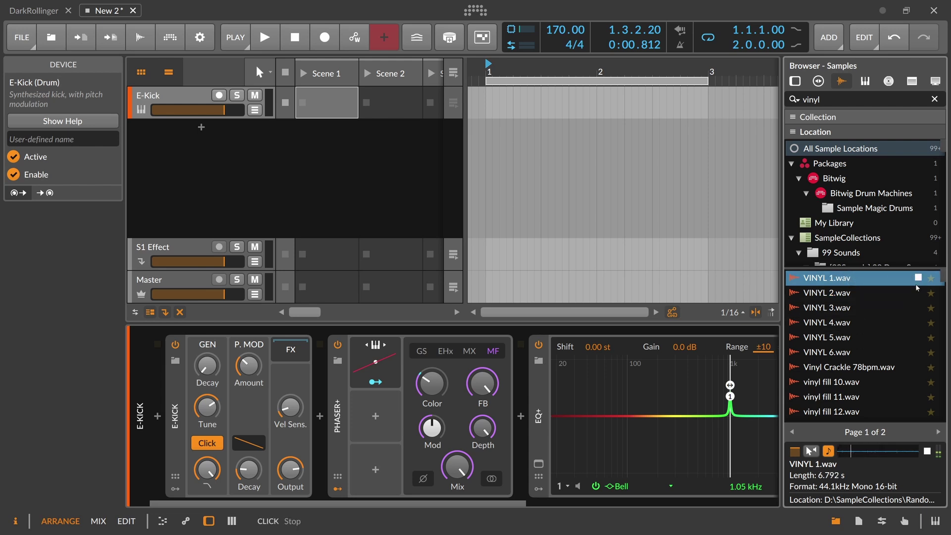
# - Place VINYL 1.wav as a Scene 1 clip on a new audio track, close the browser and open the clip for editing
pyautogui.moveTo(480, 222); pyautogui.dragTo(327, 133)
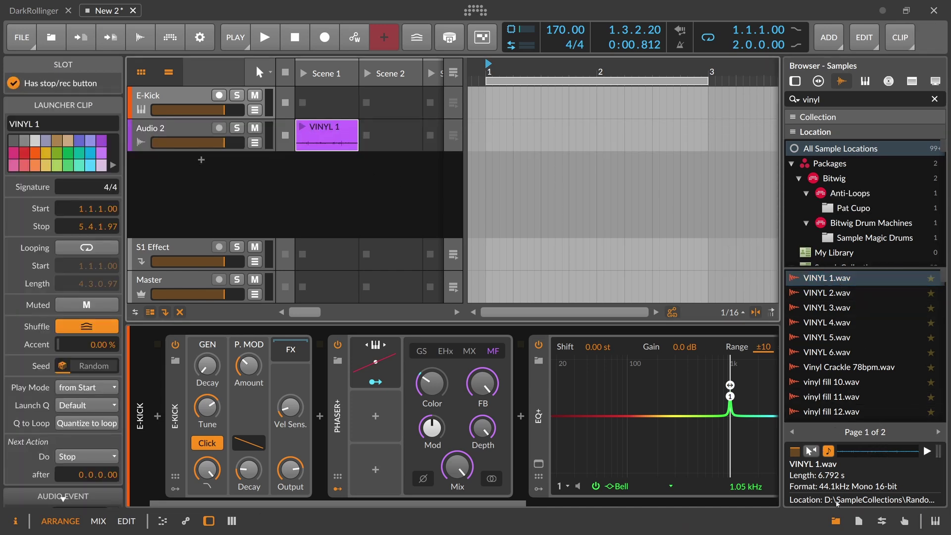
pyautogui.click(836, 519)
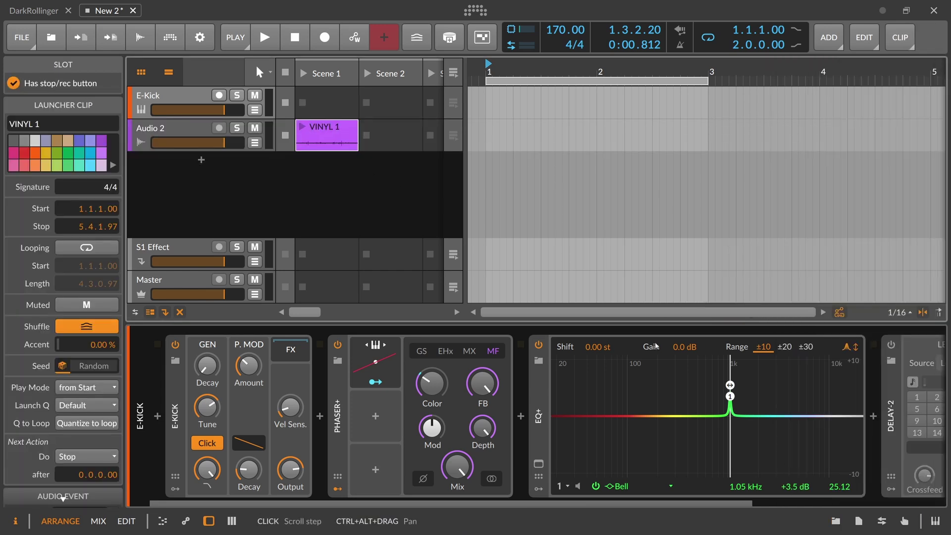
pyautogui.doubleClick(338, 131)
pyautogui.click(321, 147)
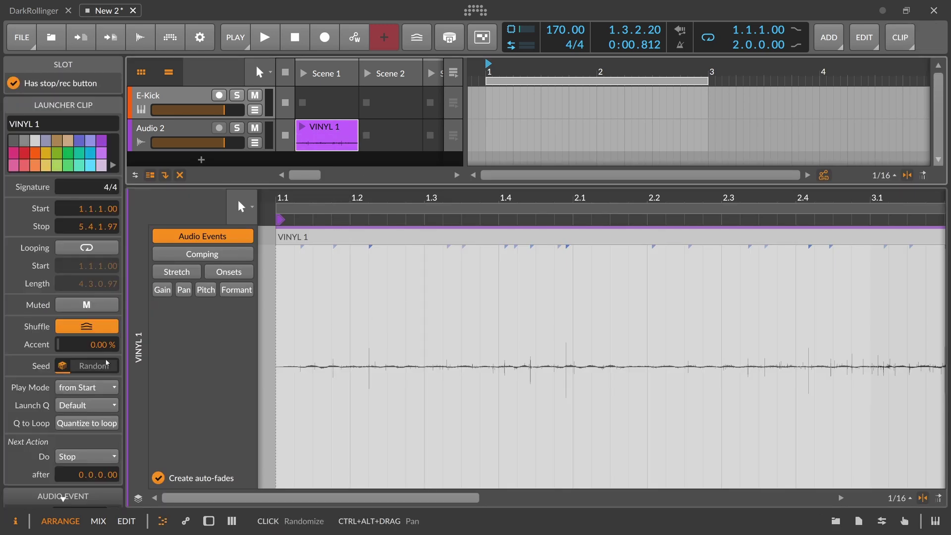
# - Raise the VINYL 1 clip's gain to about +18.1 dB and examine the crackle spikes in its waveform
pyautogui.scroll(-5, 98, 366)
pyautogui.moveTo(86, 425); pyautogui.dragTo(86, 380)
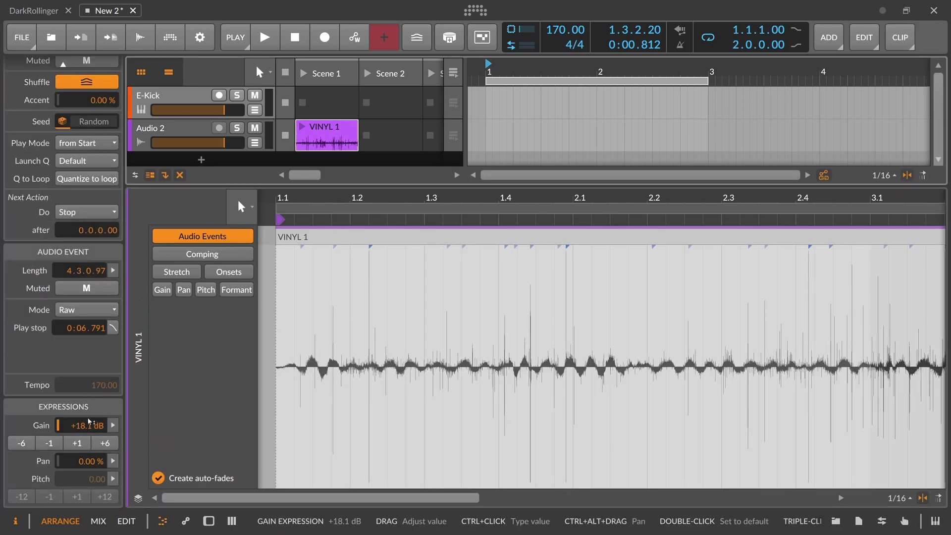
pyautogui.moveTo(379, 199); pyautogui.dragTo(420, 231)
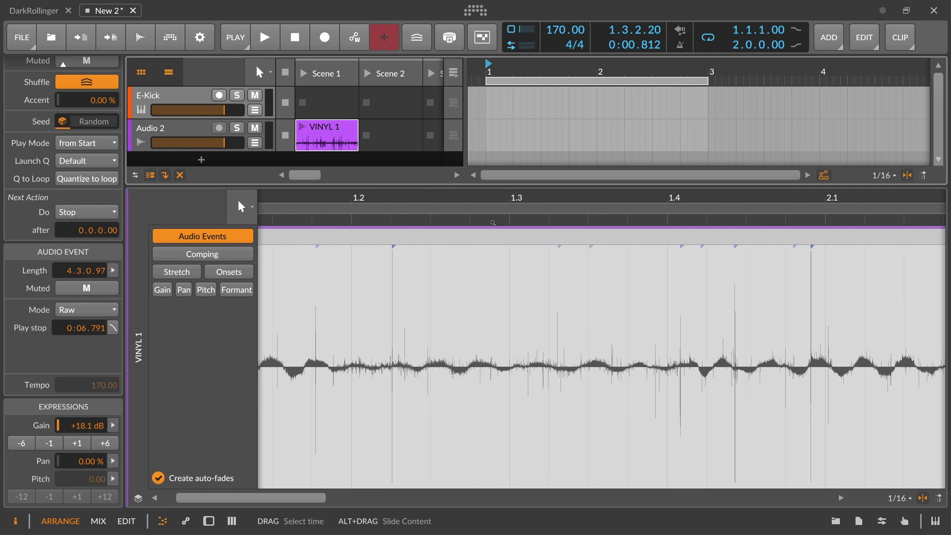
pyautogui.moveTo(470, 199); pyautogui.dragTo(415, 161)
# - Show the Audio 2 device chain, play the VINYL 1 clip and turn on its looping
pyautogui.doubleClick(212, 132)
pyautogui.click(301, 127)
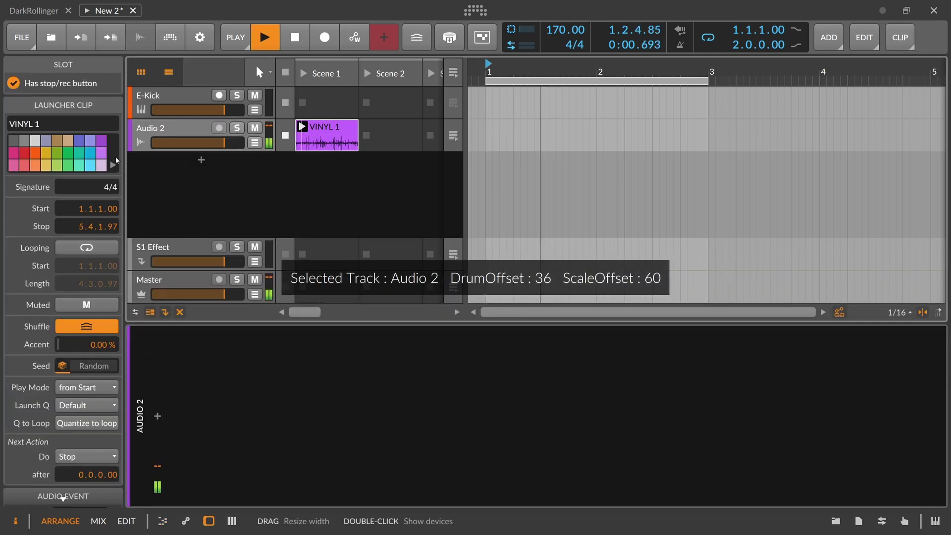
pyautogui.click(87, 251)
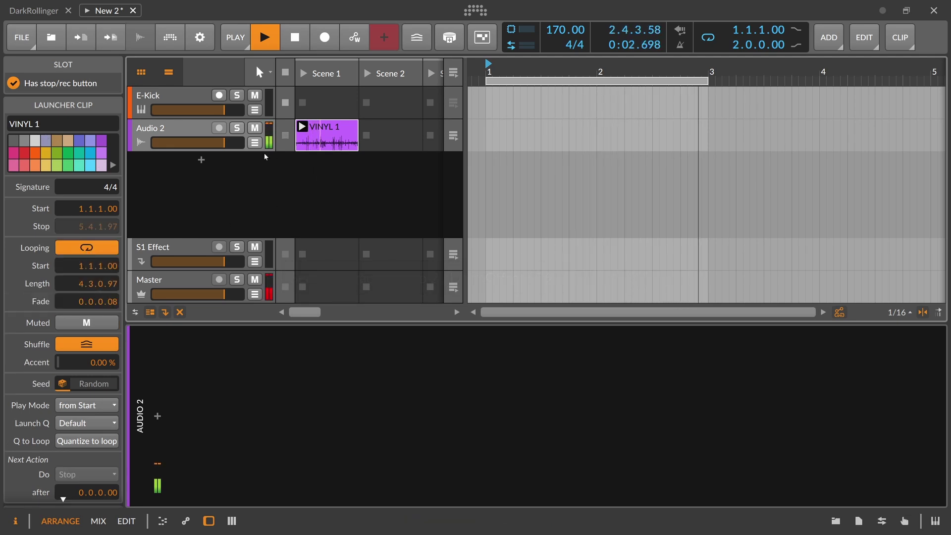
pyautogui.press('space')
pyautogui.click(189, 129)
pyautogui.click(158, 420)
pyautogui.click(158, 418)
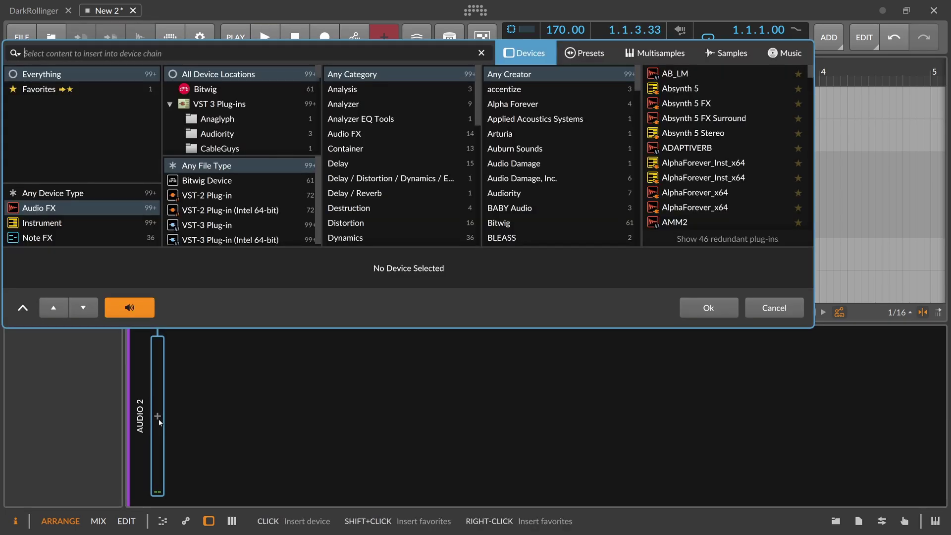
pyautogui.press('Escape')
# - Copy Phaser+ from the E-Kick track to the Audio 2 track and play the vinyl loop through it
pyautogui.click(158, 96)
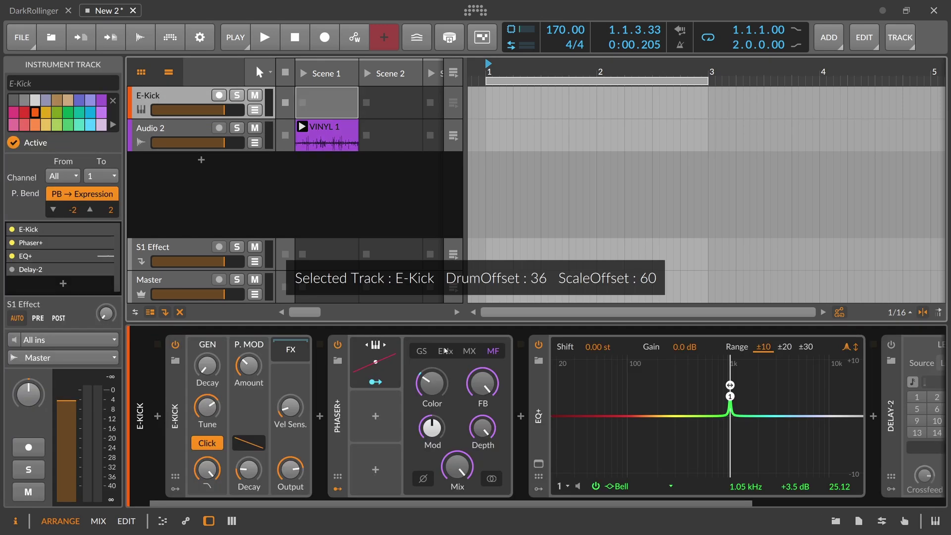
pyautogui.moveTo(346, 414); pyautogui.dragTo(174, 127)
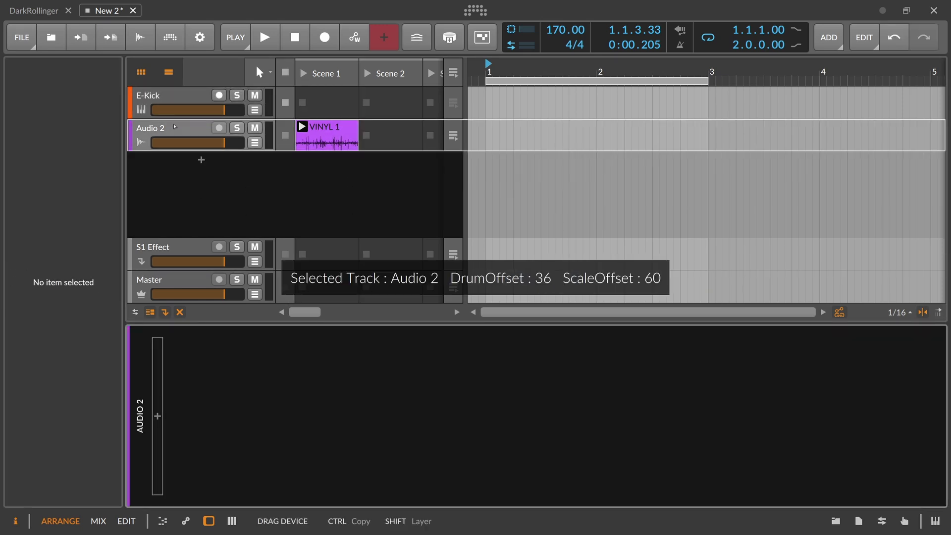
pyautogui.press('space')
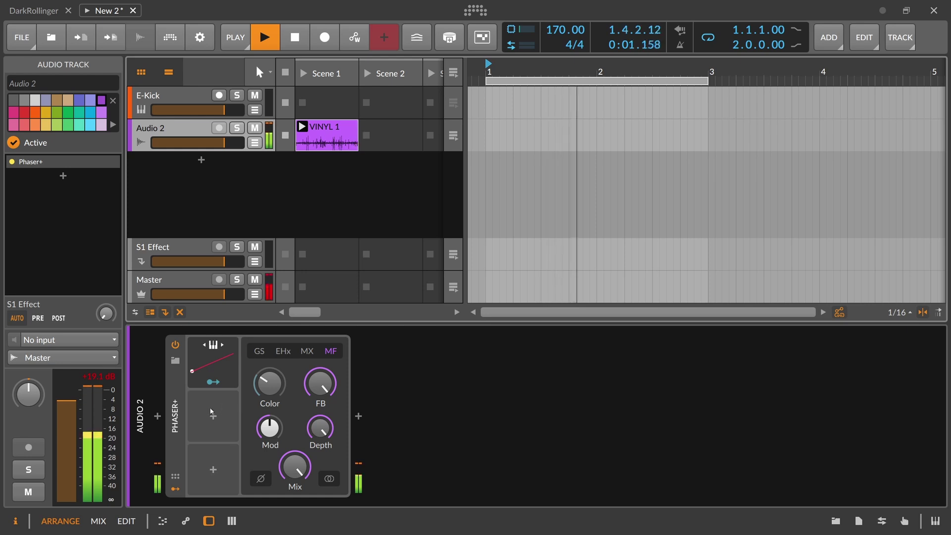
# - Insert a Tool device before Phaser+ on Audio 2 and lower its volume to -Inf dB
pyautogui.click(158, 419)
pyautogui.write('todl')
pyautogui.press('Return')
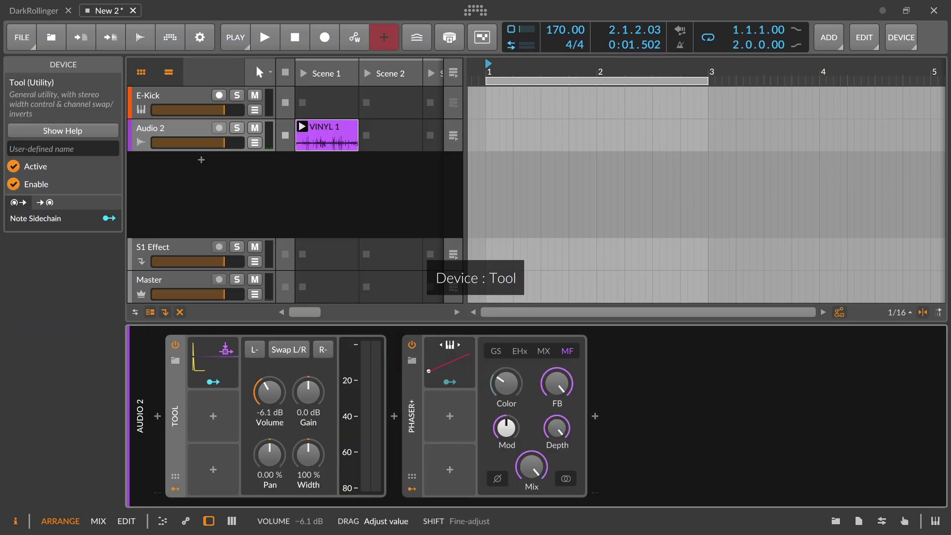
# - Add an Envelope Follower modulator to the Tool device and show its settings
pyautogui.click(214, 416)
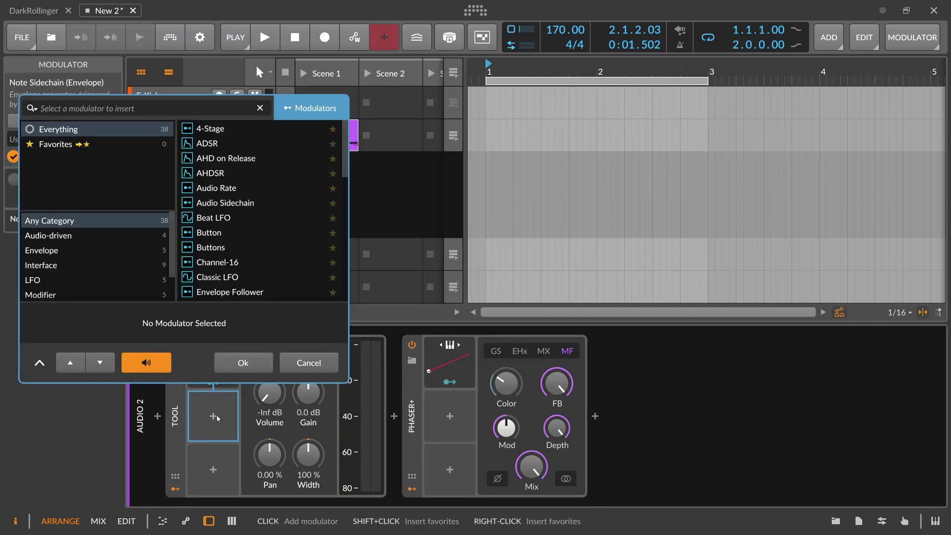
pyautogui.write('foll')
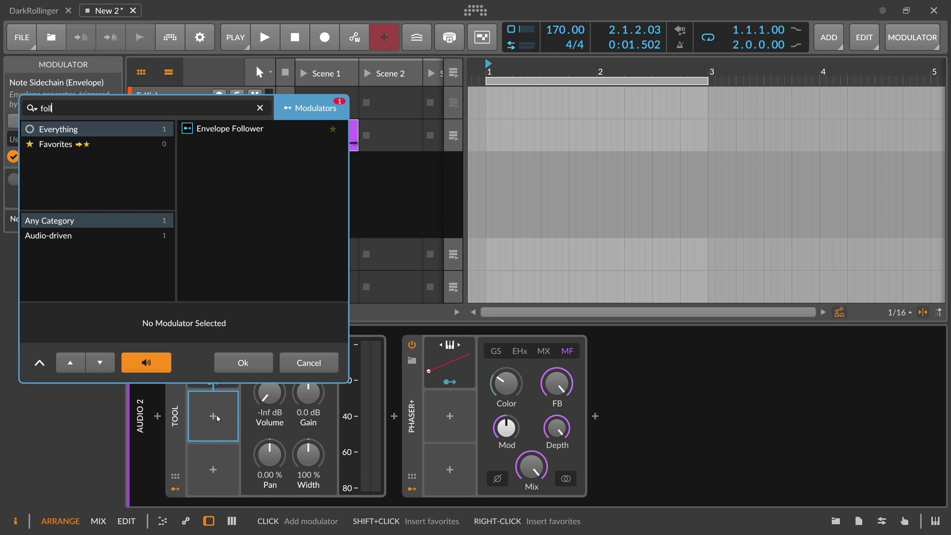
pyautogui.press('Return')
pyautogui.click(217, 416)
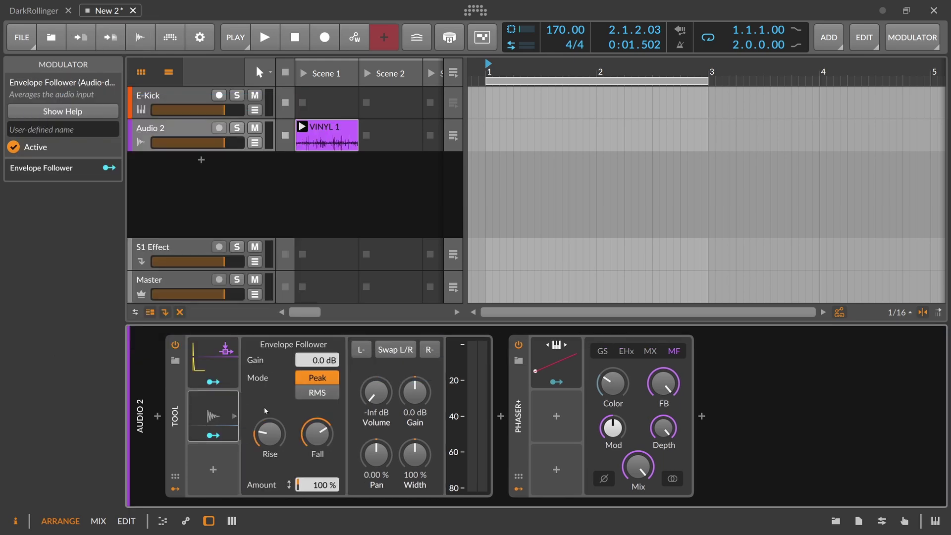
# - Modulate the Tool's volume upward with the Envelope Follower and set its Rise and Fall to minimum during playback
pyautogui.press('space')
pyautogui.click(213, 435)
pyautogui.moveTo(376, 392); pyautogui.dragTo(376, 312)
pyautogui.click(213, 435)
pyautogui.moveTo(311, 442); pyautogui.dragTo(312, 442)
# - Insert the Hard-Clip preset between Tool and Phaser+ on the Audio 2 track
pyautogui.click(500, 417)
pyautogui.write('hard')
pyautogui.click(669, 53)
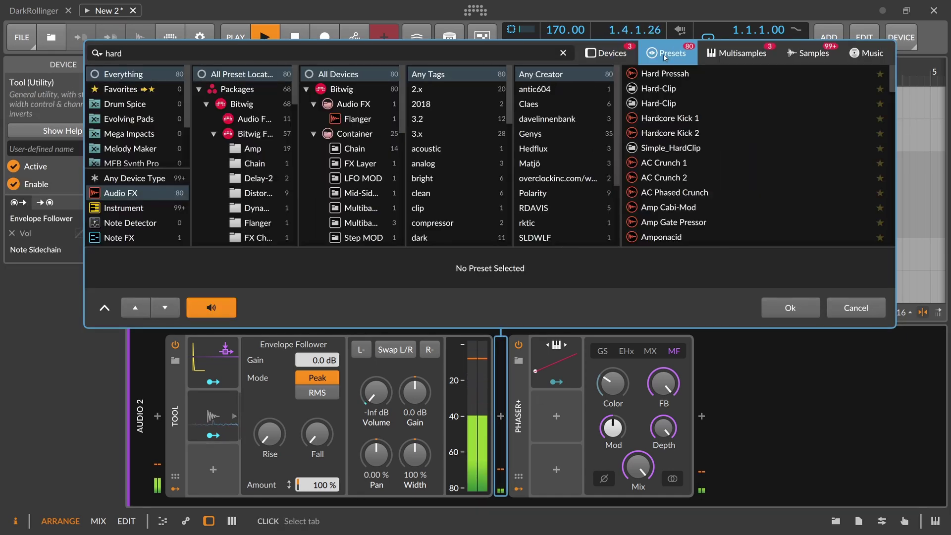
pyautogui.doubleClick(671, 89)
# - Raise the Hard-Clip's Input, listen to the result through Phaser+ and stop playback
pyautogui.moveTo(549, 395); pyautogui.dragTo(550, 369)
pyautogui.moveTo(477, 501); pyautogui.dragTo(638, 501)
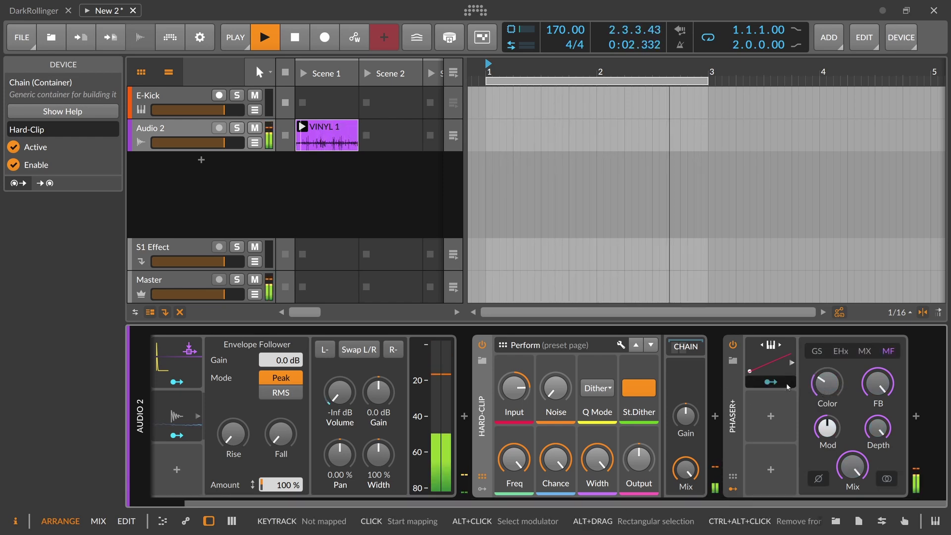
pyautogui.press('space')
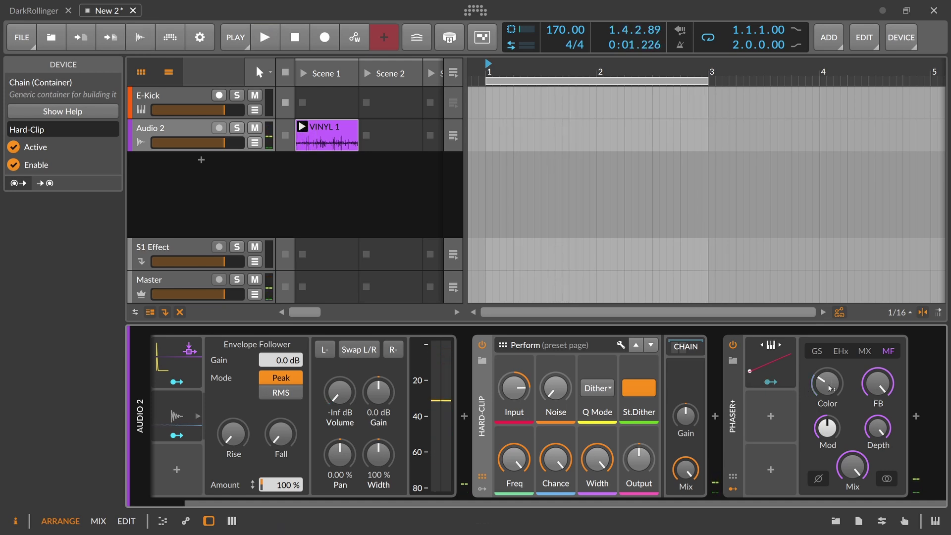
pyautogui.click(789, 383)
pyautogui.click(784, 383)
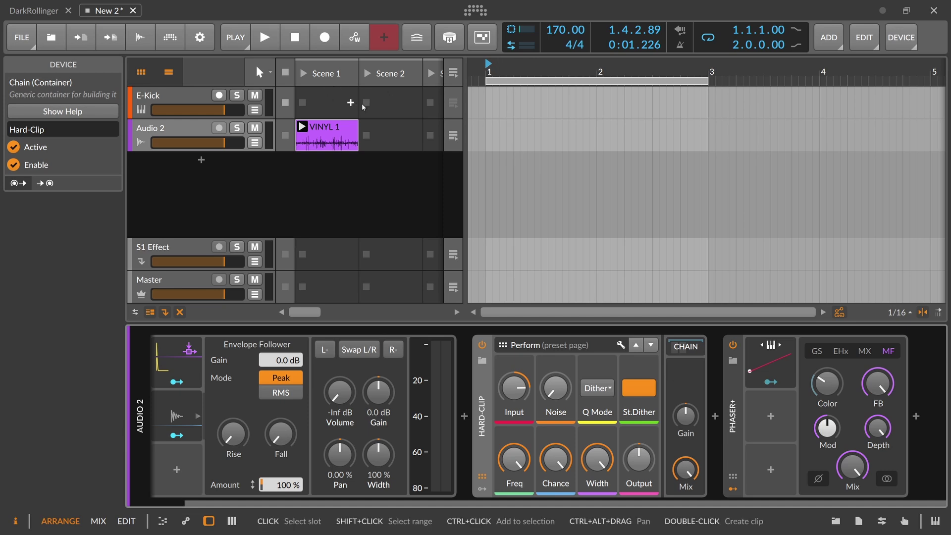
# - Create a one-bar clip at bar 1 on the E-Kick track, loop the arranger over it and open it for editing
pyautogui.doubleClick(488, 101)
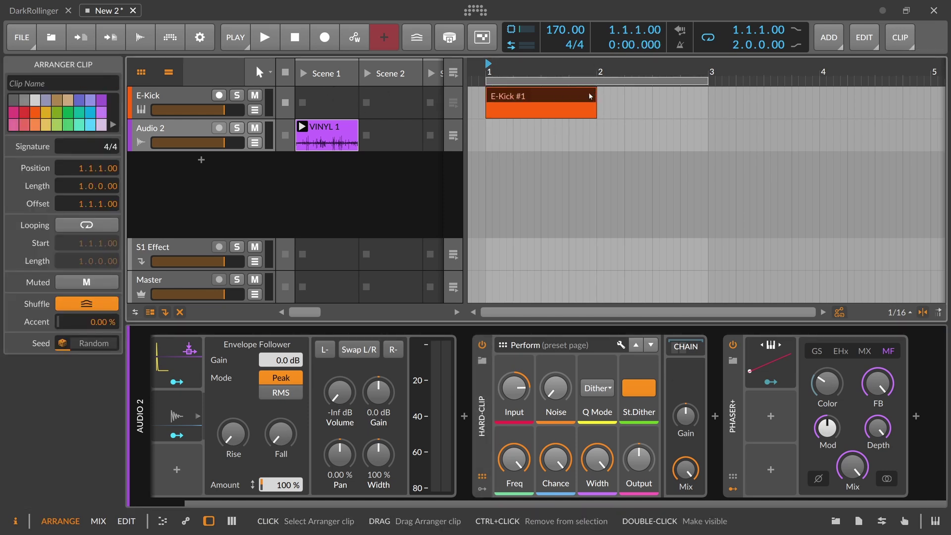
pyautogui.hotkey('ctrl', 'l')
pyautogui.doubleClick(551, 95)
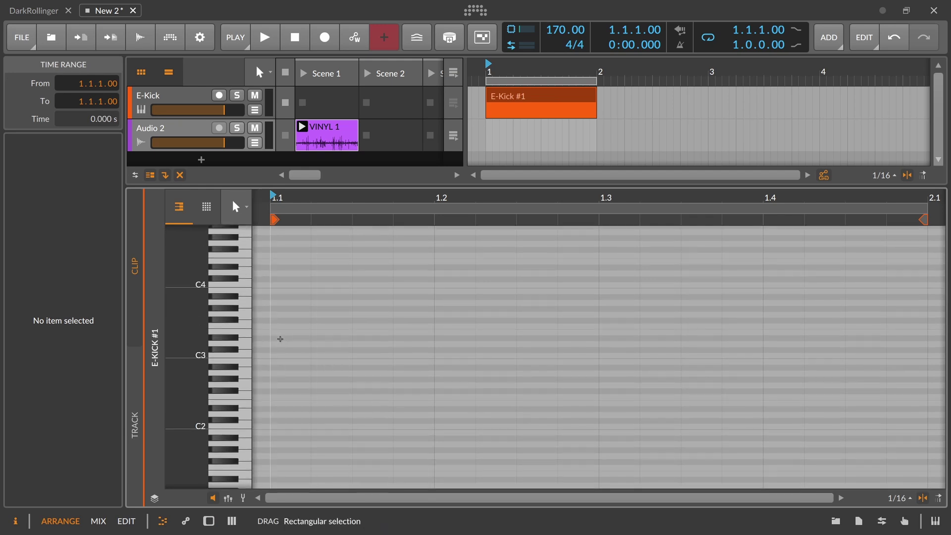
# - Draw a five-note melody across the bar in the E-Kick clip, starting on D#3 with G#3 on beat 3
pyautogui.doubleClick(280, 339)
pyautogui.moveTo(373, 198); pyautogui.dragTo(366, 174)
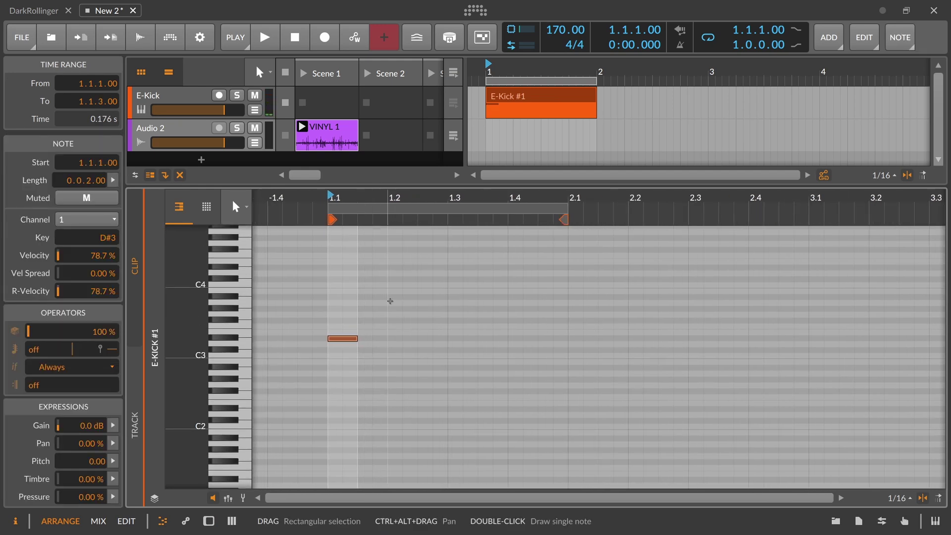
pyautogui.doubleClick(397, 296)
pyautogui.doubleClick(463, 309)
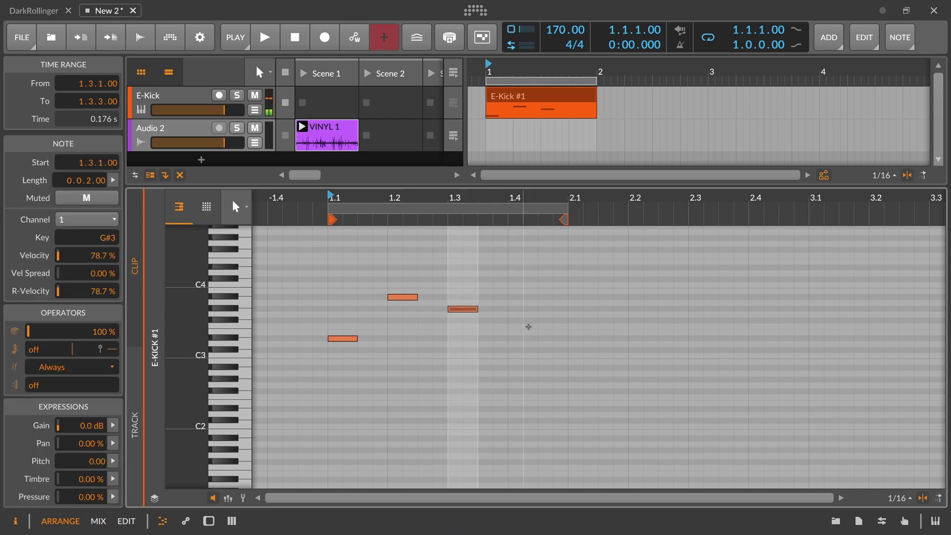
pyautogui.doubleClick(517, 321)
pyautogui.doubleClick(549, 327)
# - Deactivate Phaser+, E-Kick and EQ+ on the E-Kick track and toggle Delay-2
pyautogui.doubleClick(196, 101)
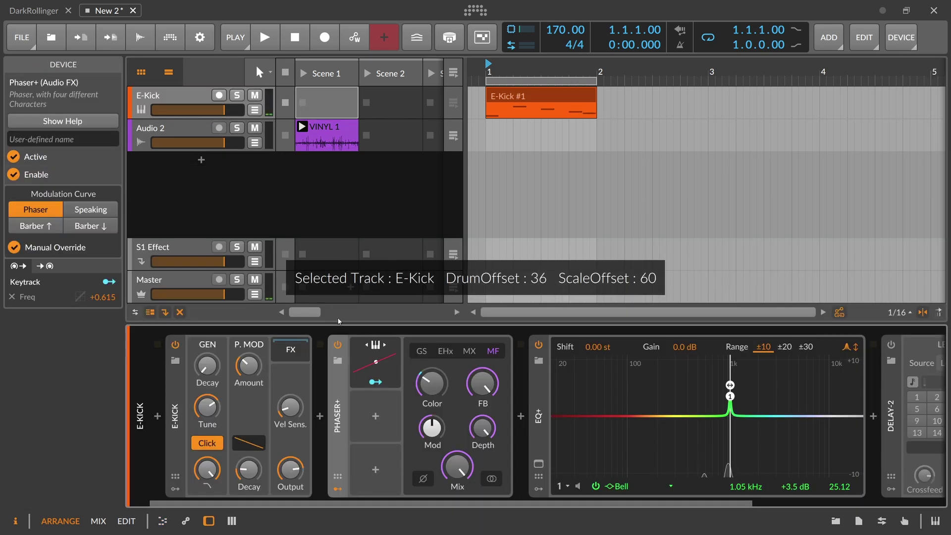
pyautogui.click(338, 344)
pyautogui.click(176, 344)
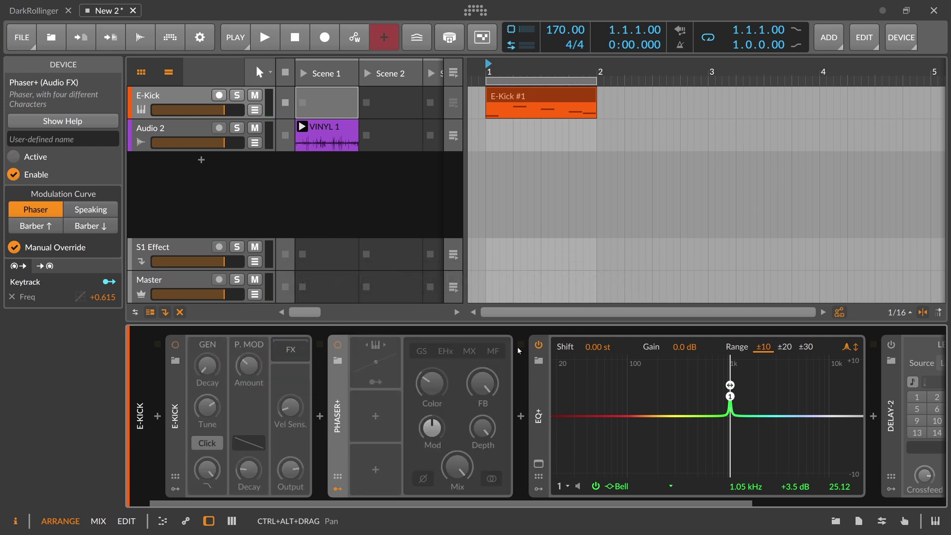
pyautogui.click(539, 345)
pyautogui.click(891, 345)
pyautogui.moveTo(687, 502); pyautogui.dragTo(411, 461)
# - Insert a Note Receiver between Hard-Clip and Phaser+ on the Audio 2 track
pyautogui.click(190, 134)
pyautogui.hscroll(1, 768, 444)
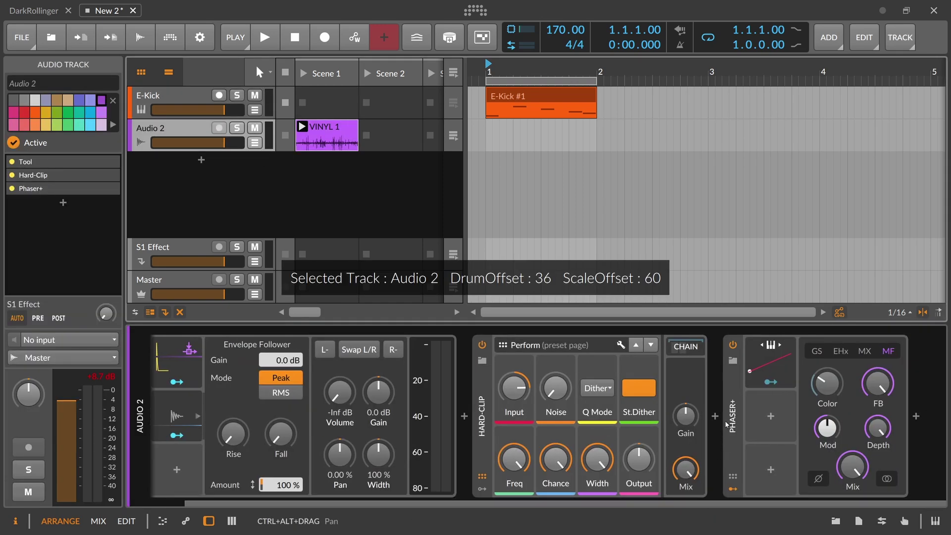
pyautogui.click(716, 416)
pyautogui.write('note rece')
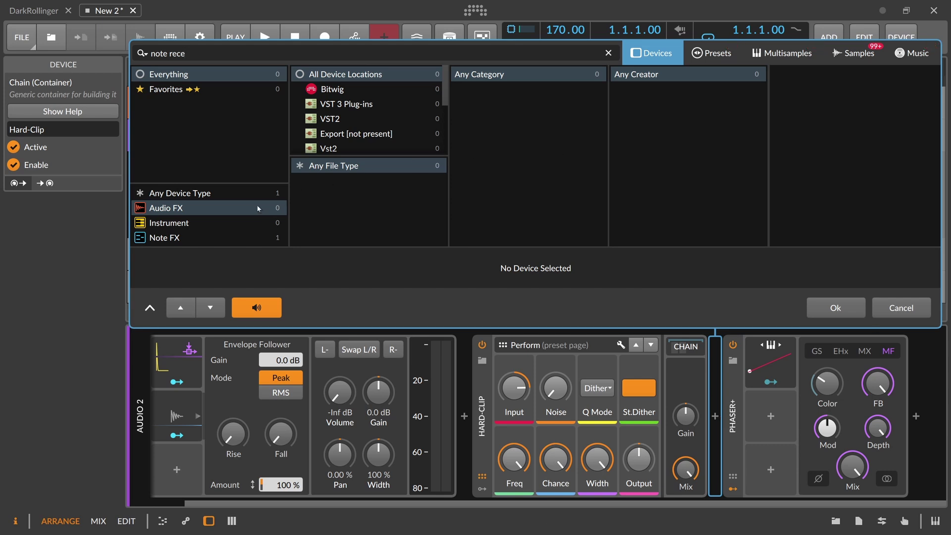
pyautogui.click(223, 192)
pyautogui.click(813, 75)
pyautogui.doubleClick(813, 74)
# - Set the Note Receiver's note source to the E-Kick track and play the result
pyautogui.click(773, 360)
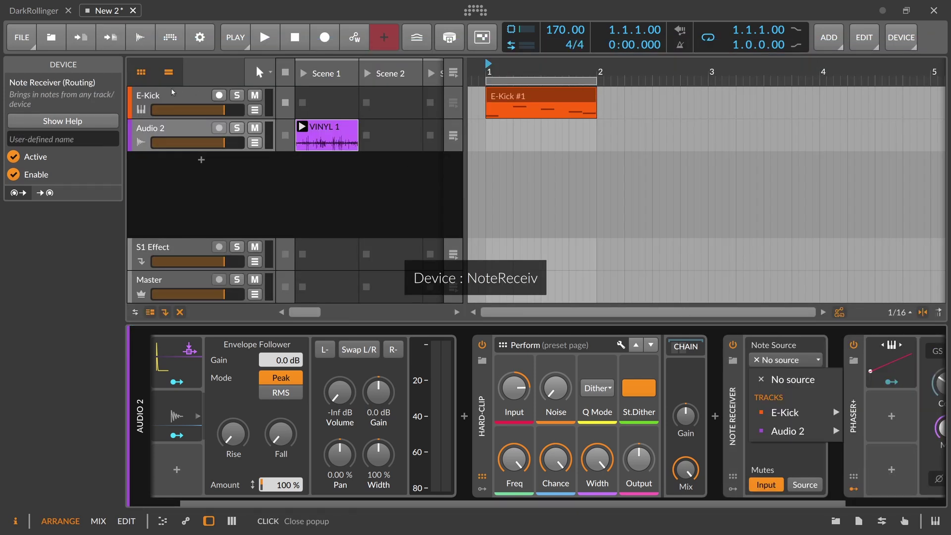
pyautogui.click(181, 93)
pyautogui.click(784, 360)
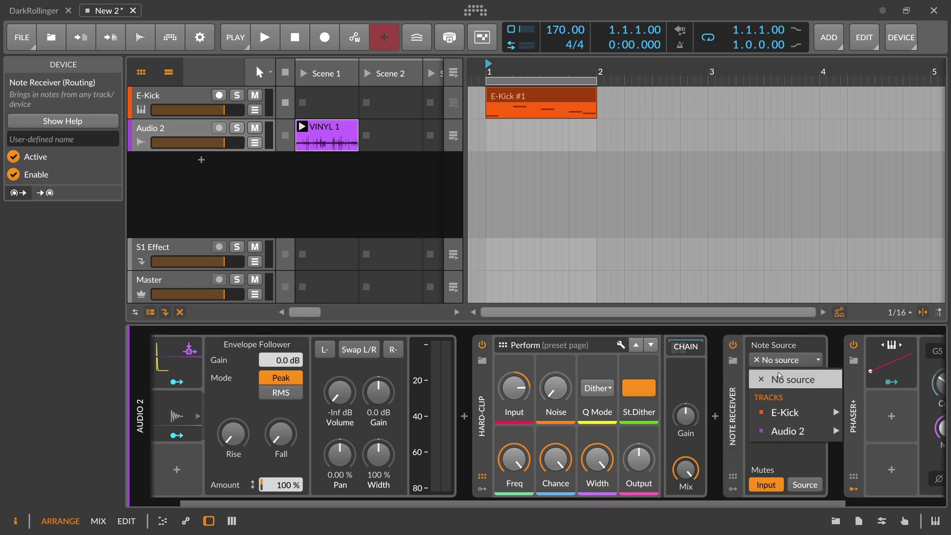
pyautogui.click(788, 414)
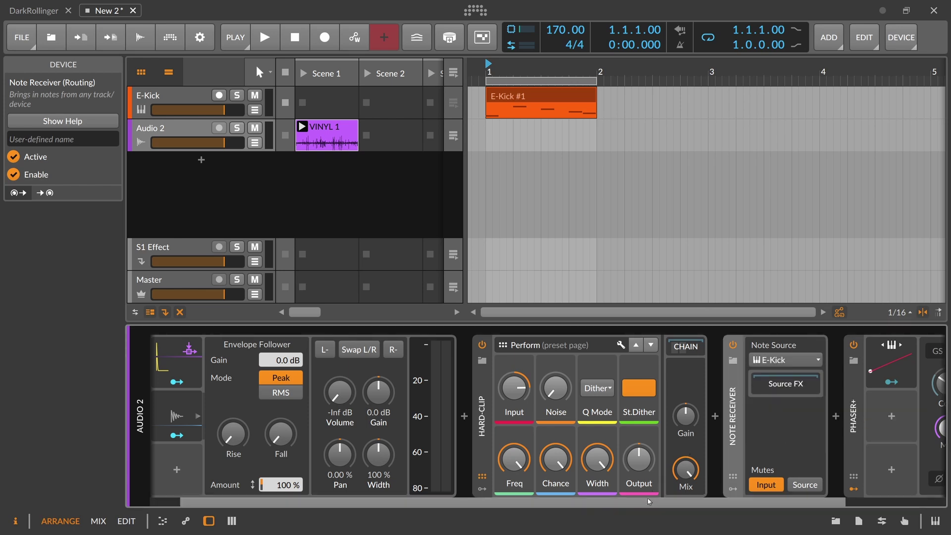
pyautogui.moveTo(649, 501); pyautogui.dragTo(760, 501)
pyautogui.press('space')
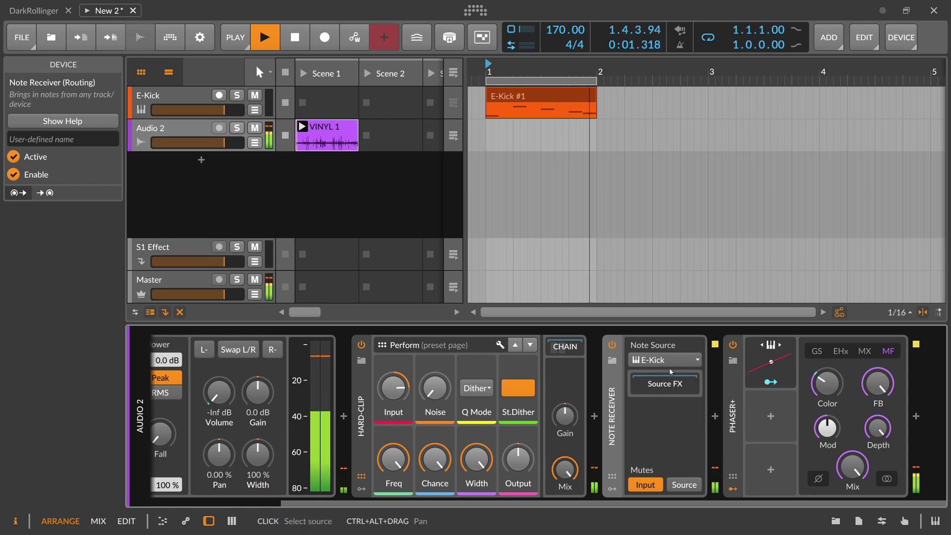
# - Bring all five notes of the E-Kick clip to the same pitch, D#3, and play the loop
pyautogui.press('space')
pyautogui.doubleClick(538, 99)
pyautogui.moveTo(494, 310); pyautogui.dragTo(494, 432)
pyautogui.moveTo(628, 290); pyautogui.dragTo(711, 378)
pyautogui.press('Down')
pyautogui.press('Down')
pyautogui.press('Down')
pyautogui.press('Down')
pyautogui.press('Down')
pyautogui.moveTo(769, 356); pyautogui.dragTo(780, 395)
pyautogui.press('Down')
pyautogui.press('Down')
pyautogui.press('Down')
pyautogui.moveTo(856, 397); pyautogui.dragTo(857, 431)
pyautogui.press('space')
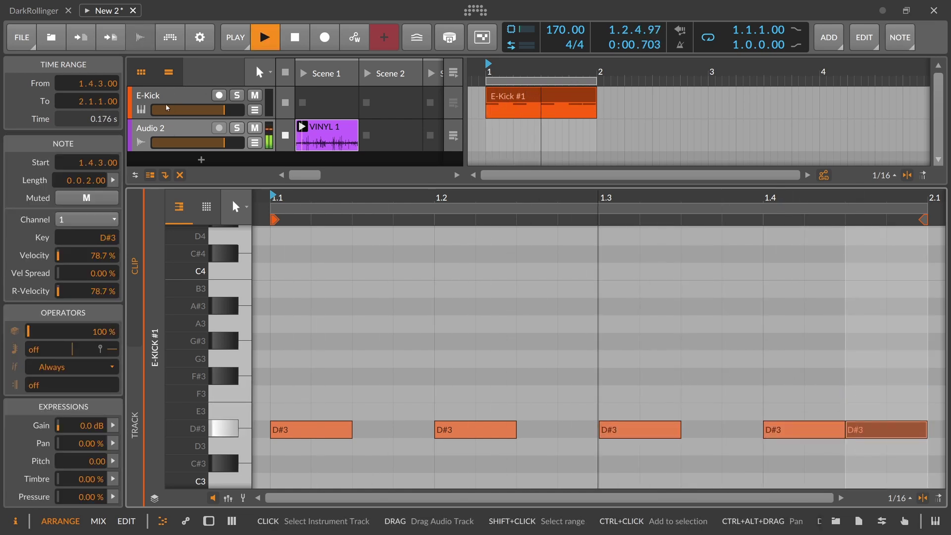
# - Listen to the Audio 2 device chain once more, stop playback and delete the Audio 2 track
pyautogui.click(174, 123)
pyautogui.scroll(-2, 690, 489)
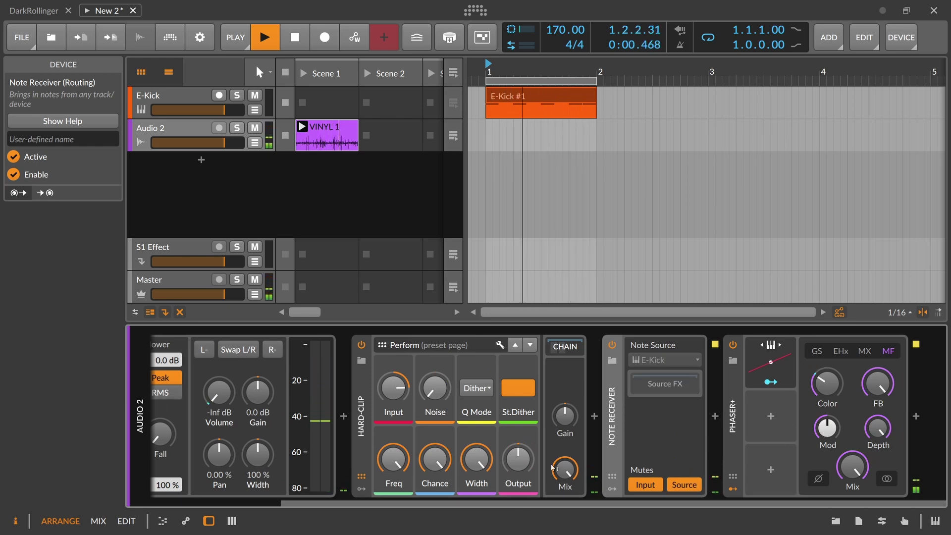
pyautogui.scroll(3, 256, 439)
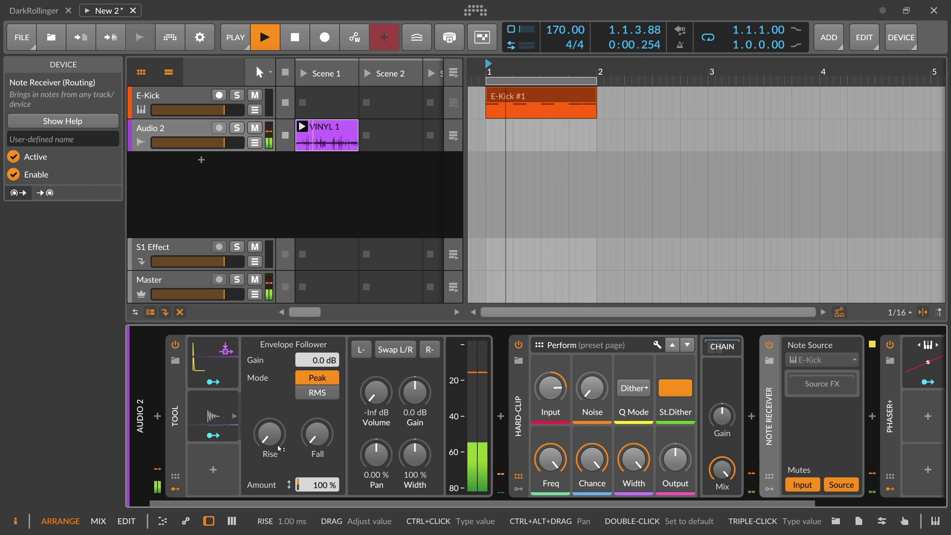
pyautogui.moveTo(274, 502); pyautogui.dragTo(244, 505)
pyautogui.press('space')
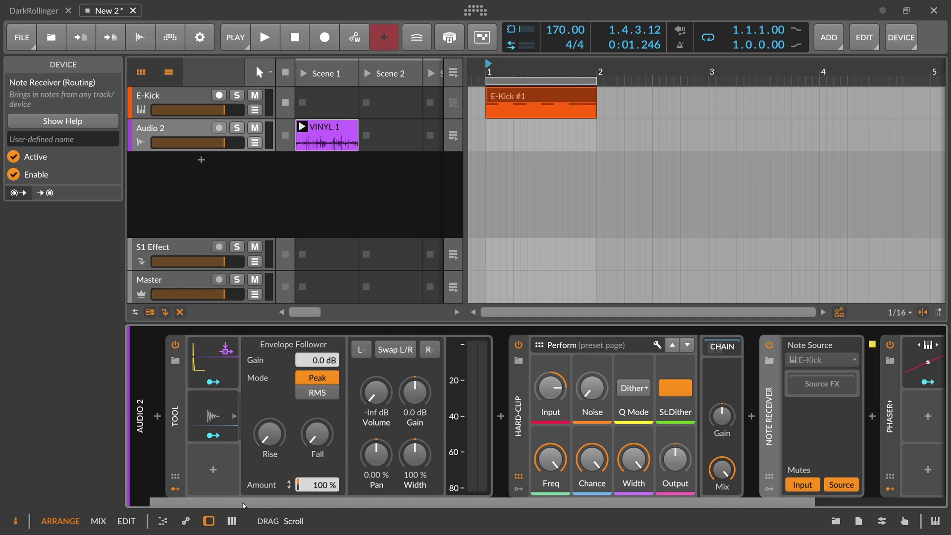
pyautogui.moveTo(391, 502)
pyautogui.mouseDown()
pyautogui.moveTo(491, 502)
pyautogui.moveTo(385, 503)
pyautogui.mouseUp()
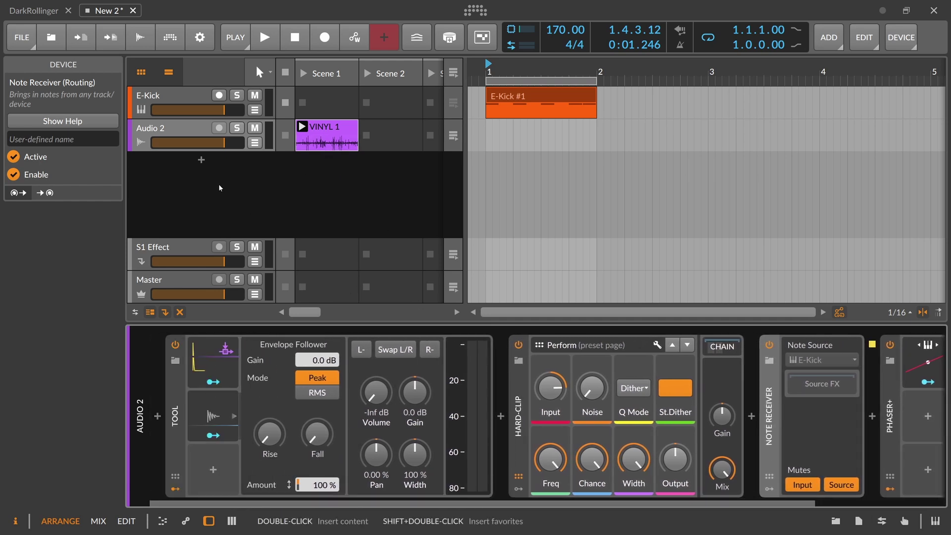
pyautogui.click(186, 132)
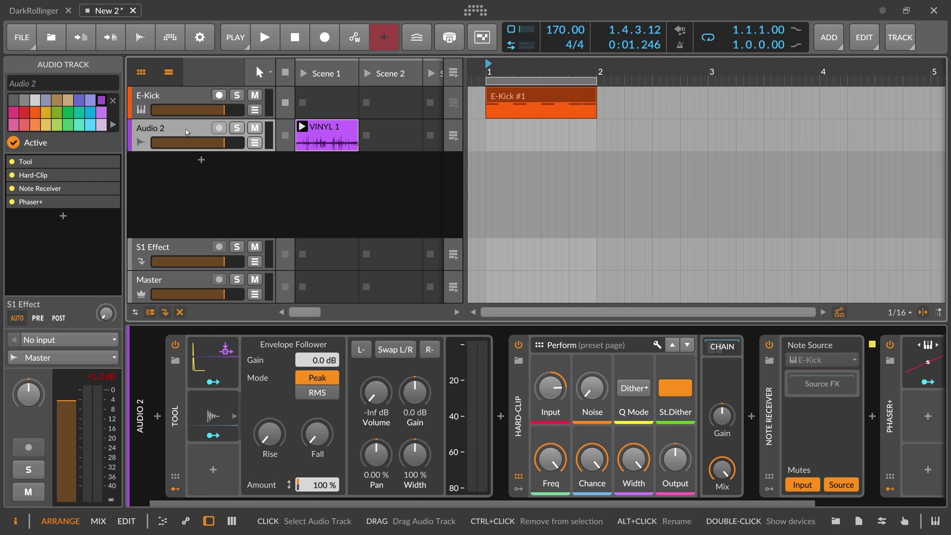
pyautogui.press('Delete')
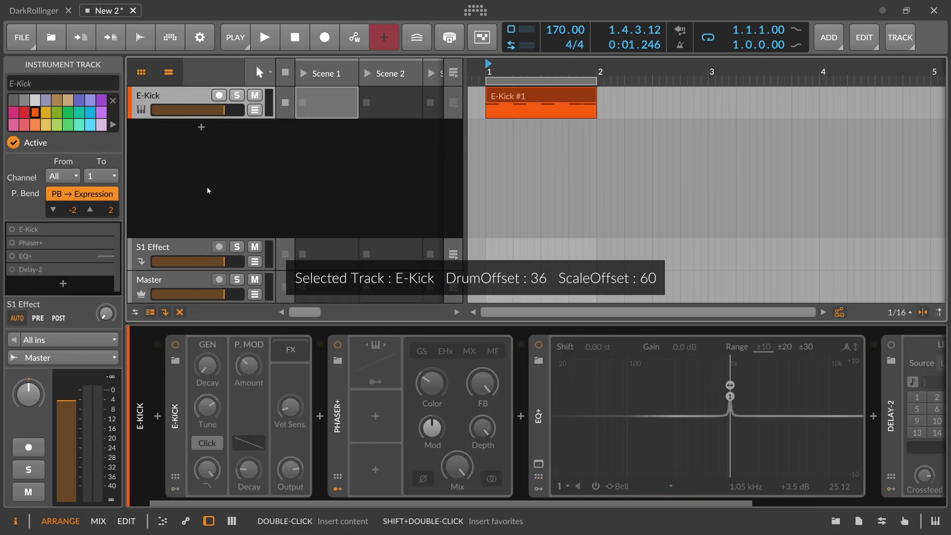
# - Remove E-Kick, Phaser+, EQ+ and Delay-2 from the remaining instrument track, keeping its note clip
pyautogui.click(178, 418)
pyautogui.press('Delete')
pyautogui.press('Delete')
pyautogui.press('Delete')
pyautogui.press('Delete')
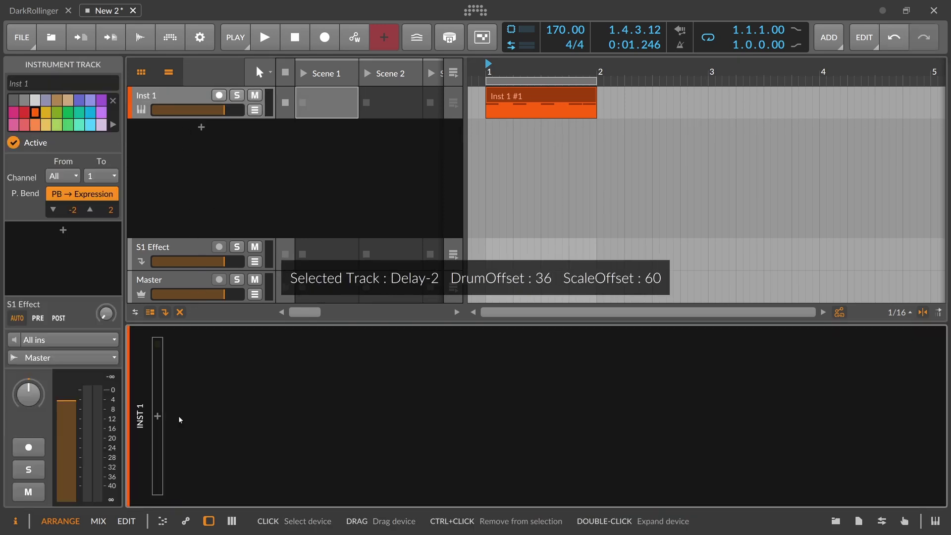
pyautogui.click(495, 99)
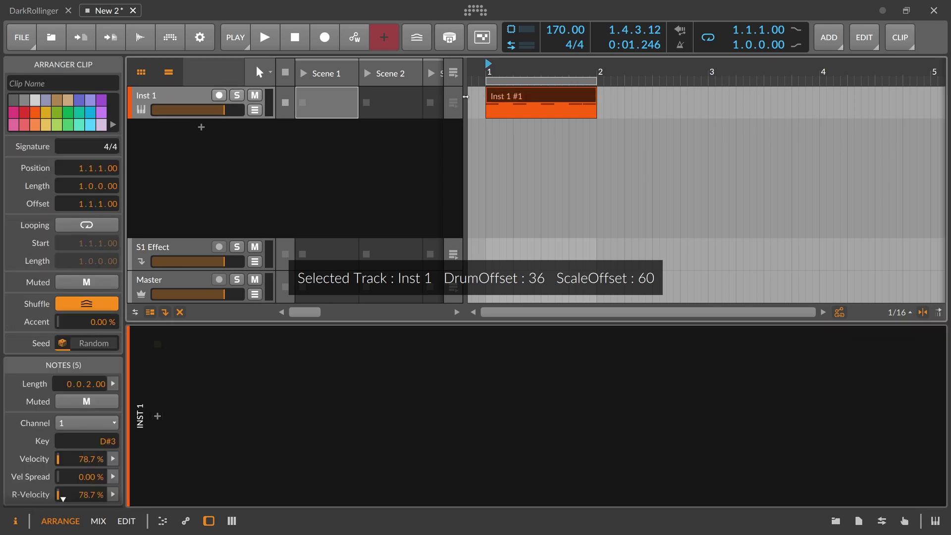
# - Insert a fresh E-Kick device on the empty instrument track
pyautogui.click(196, 99)
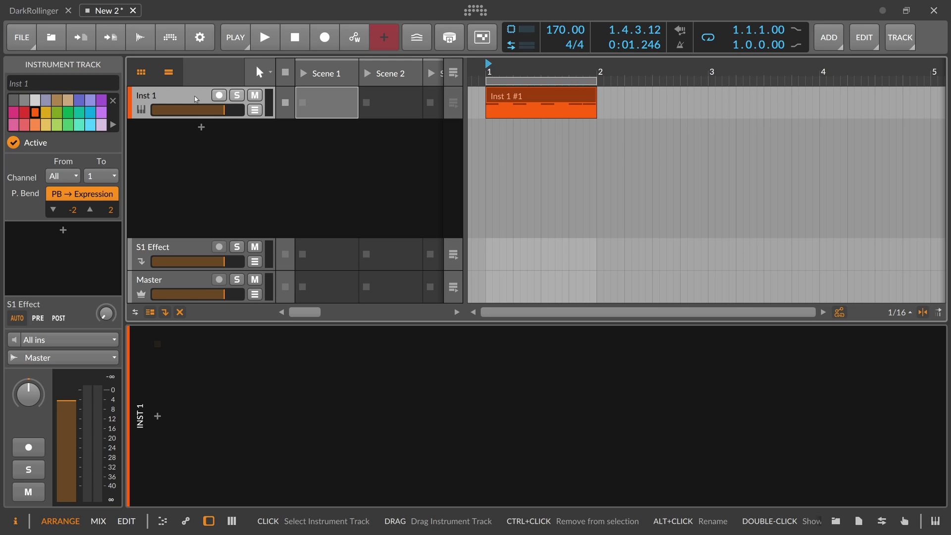
pyautogui.click(158, 416)
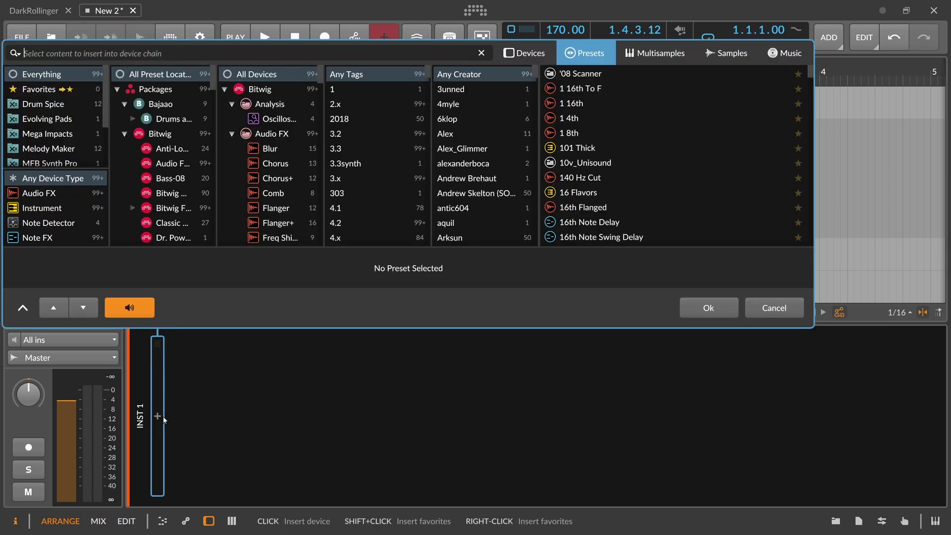
pyautogui.write('kick')
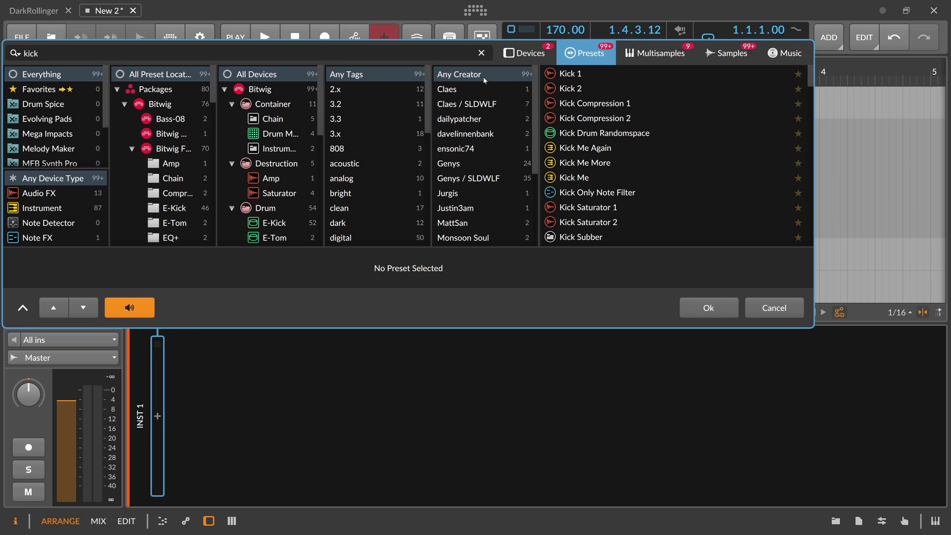
pyautogui.click(540, 55)
pyautogui.doubleClick(665, 89)
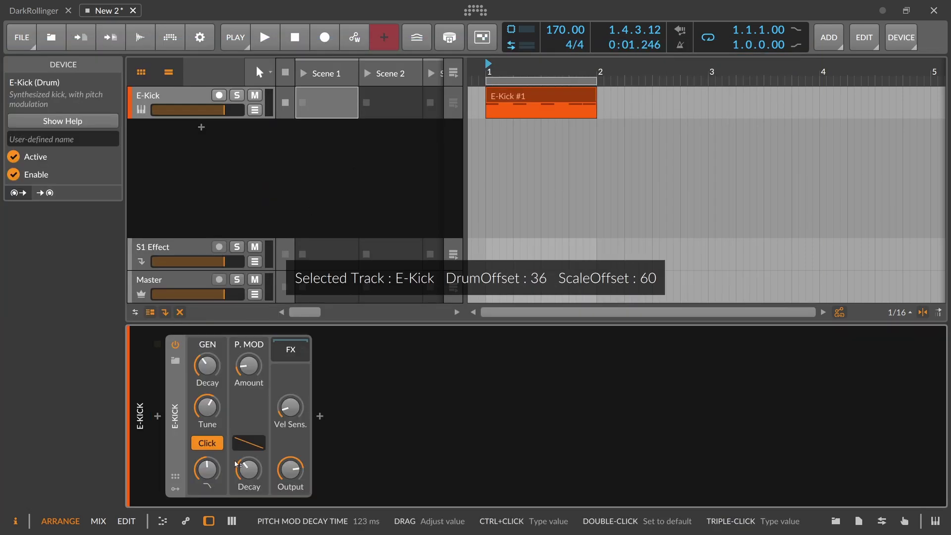
# - Insert a Flanger+ after the E-Kick device
pyautogui.click(320, 418)
pyautogui.write('langer')
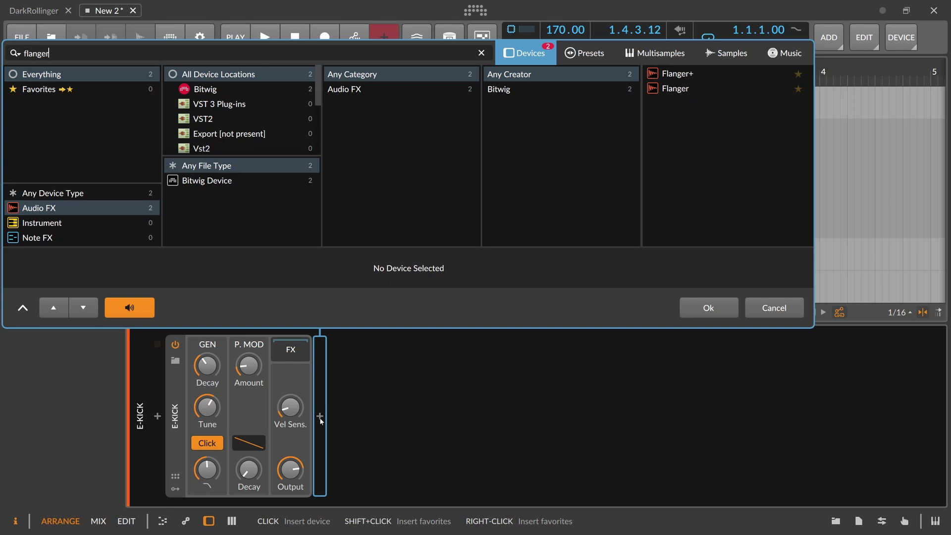
pyautogui.press('Return')
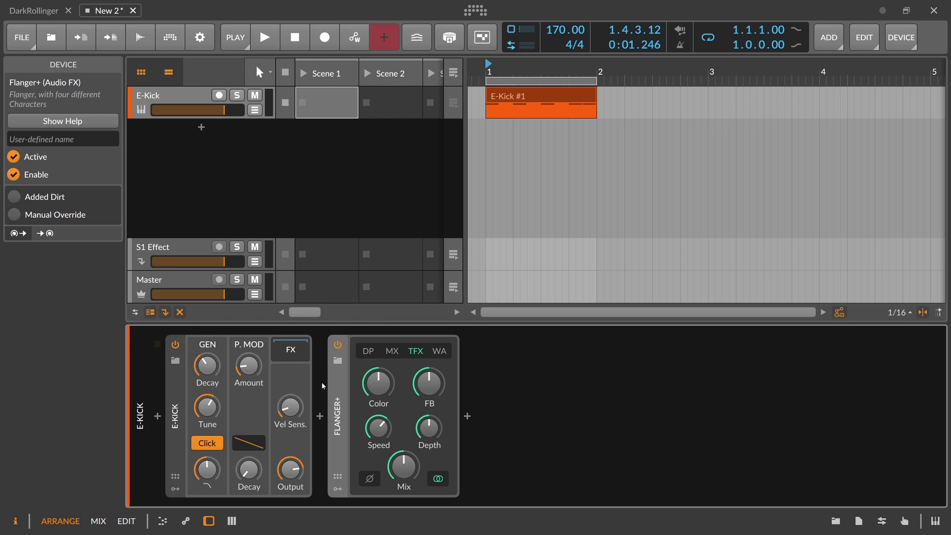
# - Play the loop and shape the E-Kick with minimum generator decay, a longer pitch-modulation decay and an adjusted modulation amount
pyautogui.press('space')
pyautogui.moveTo(234, 474); pyautogui.dragTo(235, 453)
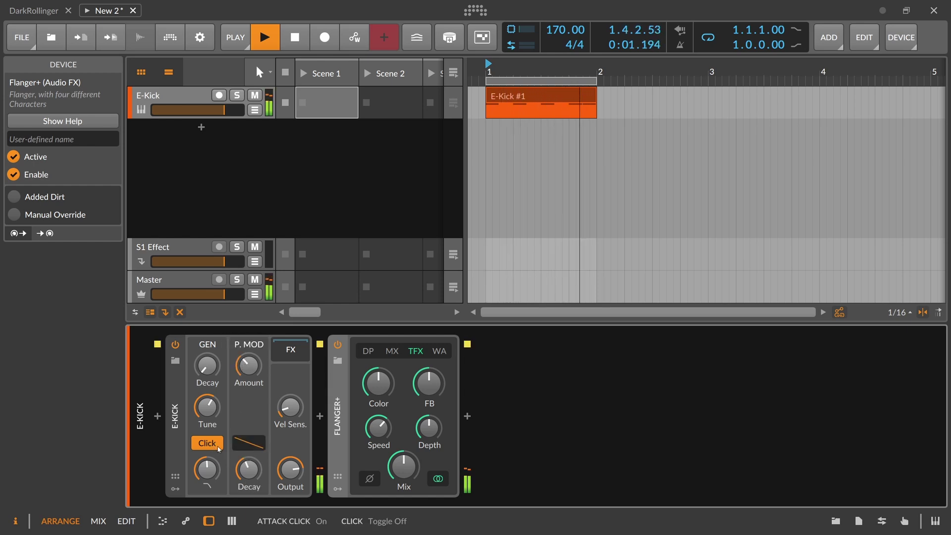
pyautogui.moveTo(249, 469)
pyautogui.mouseDown()
pyautogui.moveTo(248, 441)
pyautogui.moveTo(249, 454)
pyautogui.mouseUp()
pyautogui.moveTo(249, 366); pyautogui.dragTo(249, 374)
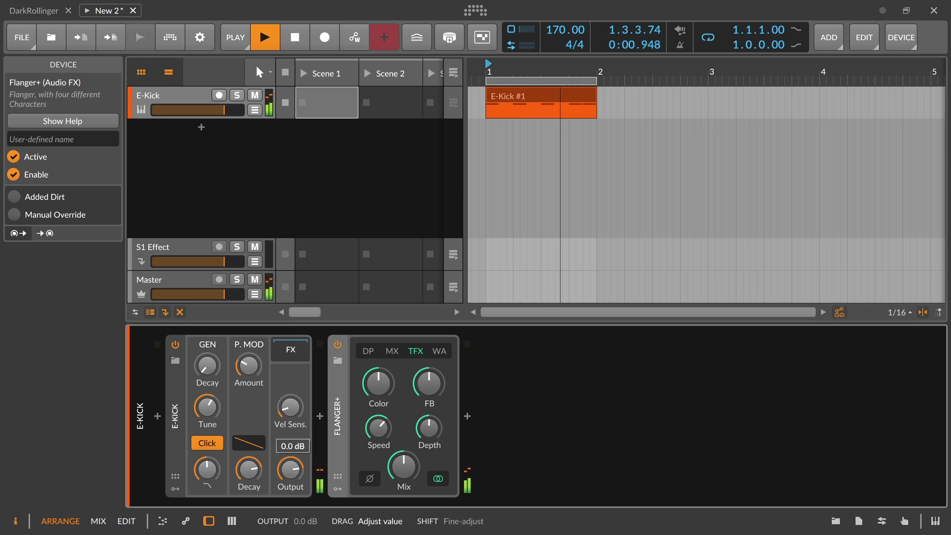
# - Set the Flanger+ Mix to 100 %, raise its feedback to maximum and enable Manual Override
pyautogui.moveTo(404, 467); pyautogui.dragTo(404, 441)
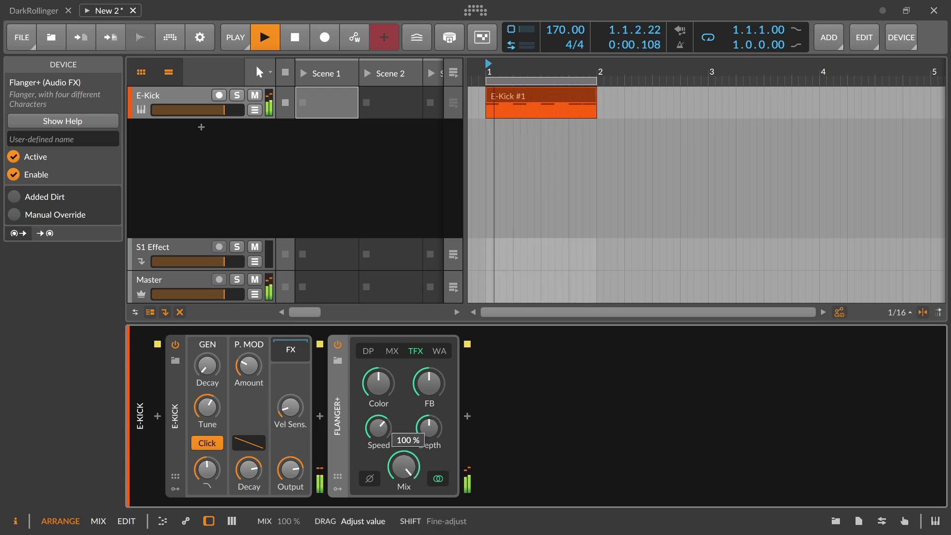
pyautogui.moveTo(429, 383); pyautogui.dragTo(429, 359)
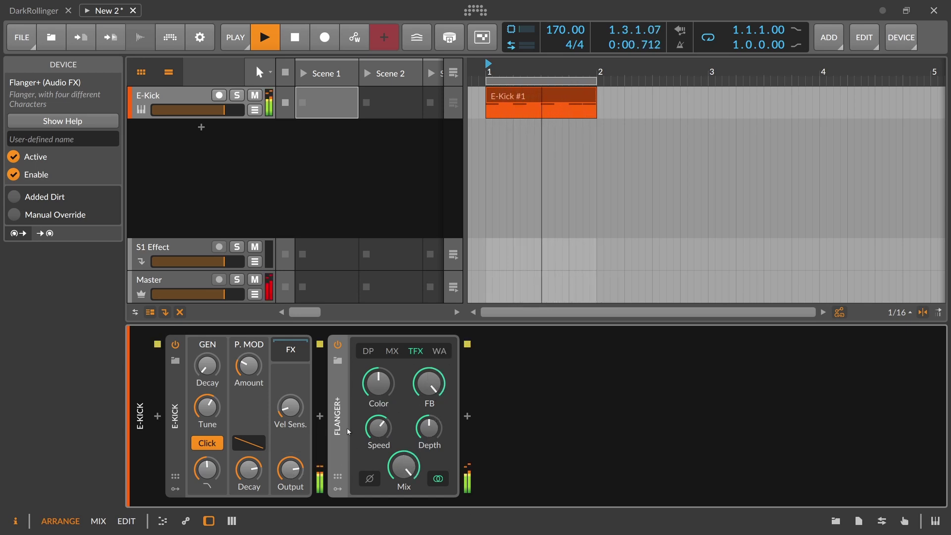
pyautogui.click(16, 215)
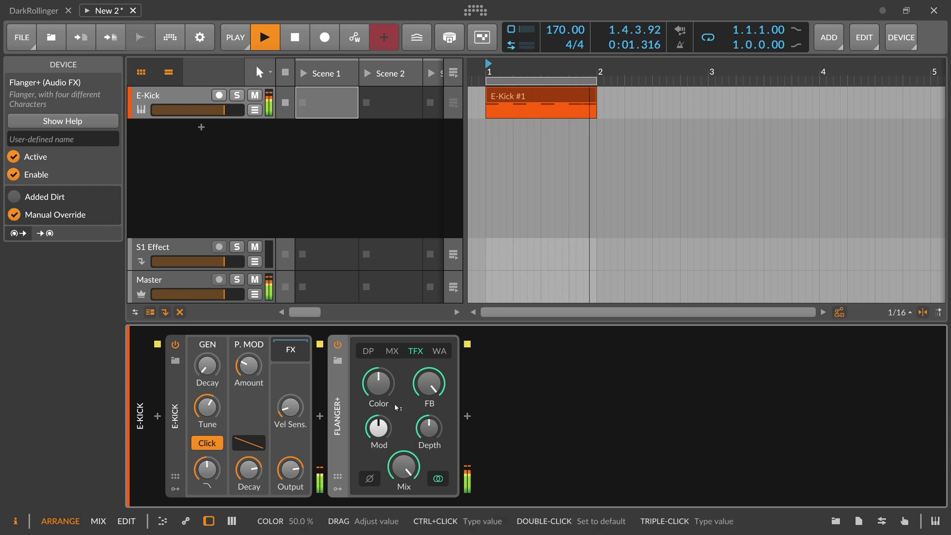
# - Lower the Flanger+ Color, switch its character to MX and turn Depth up to maximum
pyautogui.moveTo(397, 410); pyautogui.dragTo(398, 398)
pyautogui.click(393, 353)
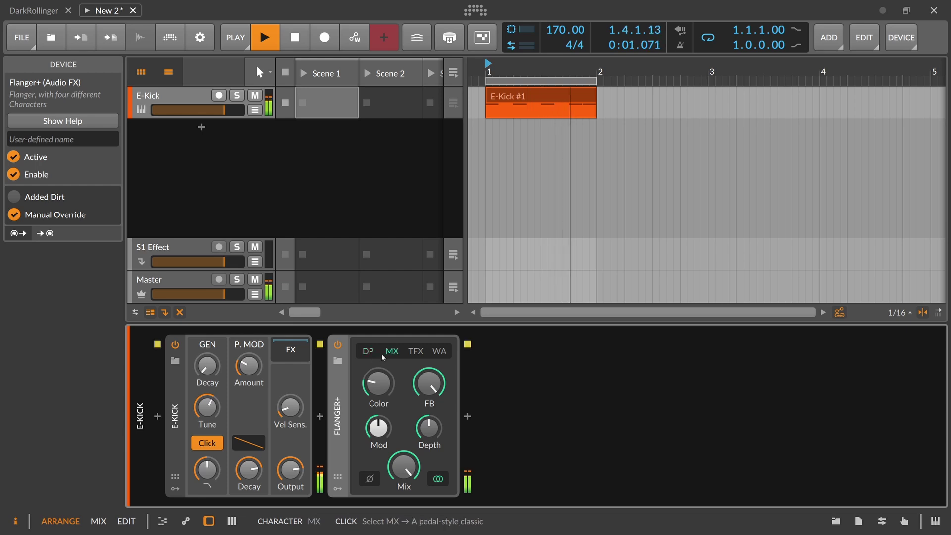
pyautogui.moveTo(429, 384); pyautogui.dragTo(429, 386)
pyautogui.moveTo(429, 427); pyautogui.dragTo(429, 396)
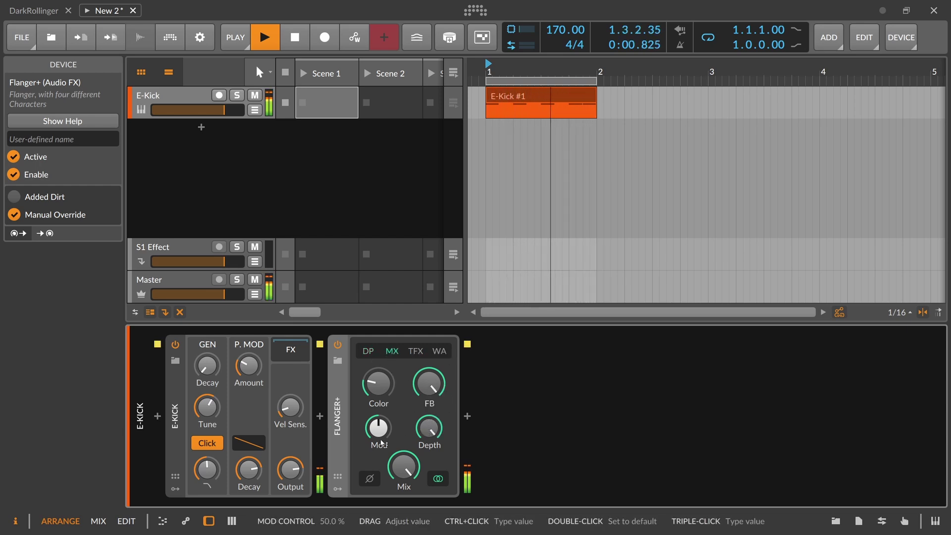
# - Bypass Flanger+, play the dry kick and raise the E-Kick's low-pass cutoff frequency
pyautogui.press('space')
pyautogui.press('space')
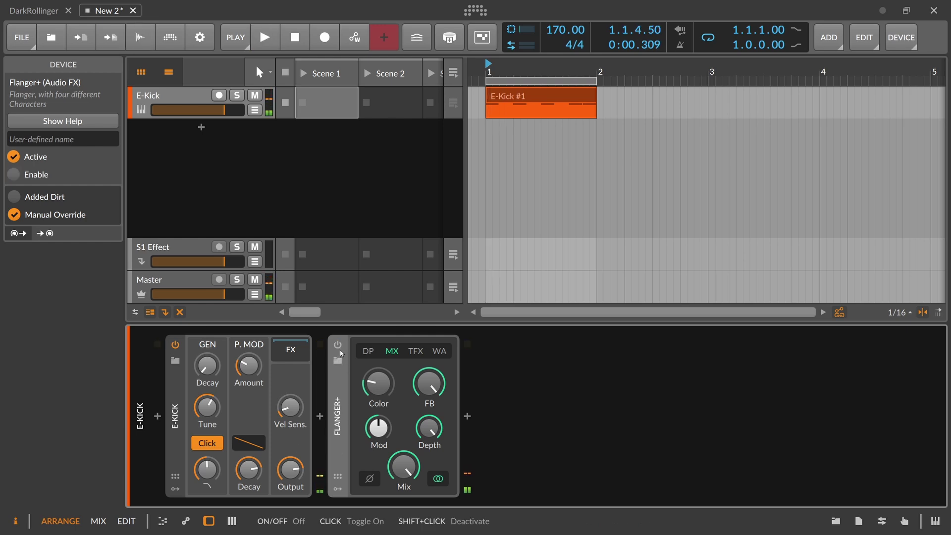
pyautogui.click(338, 346)
pyautogui.press('space')
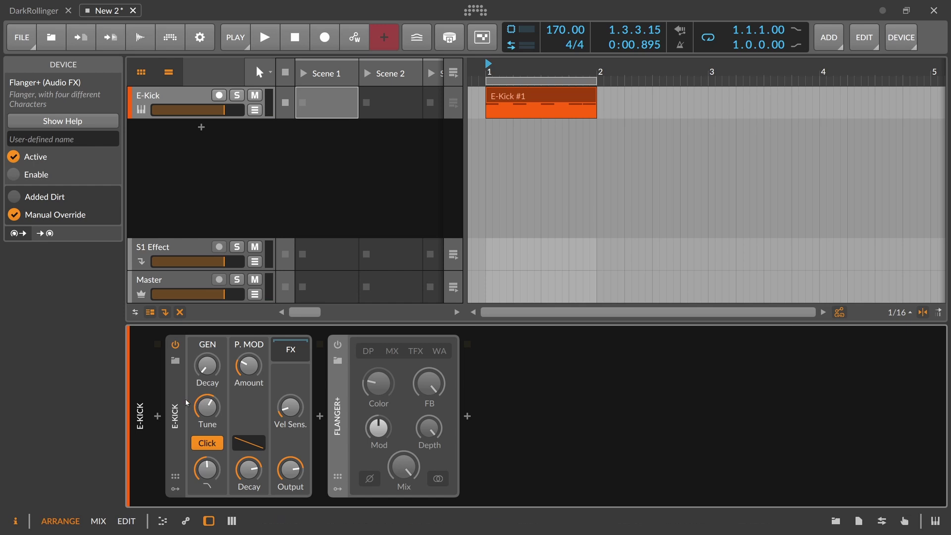
pyautogui.press('space')
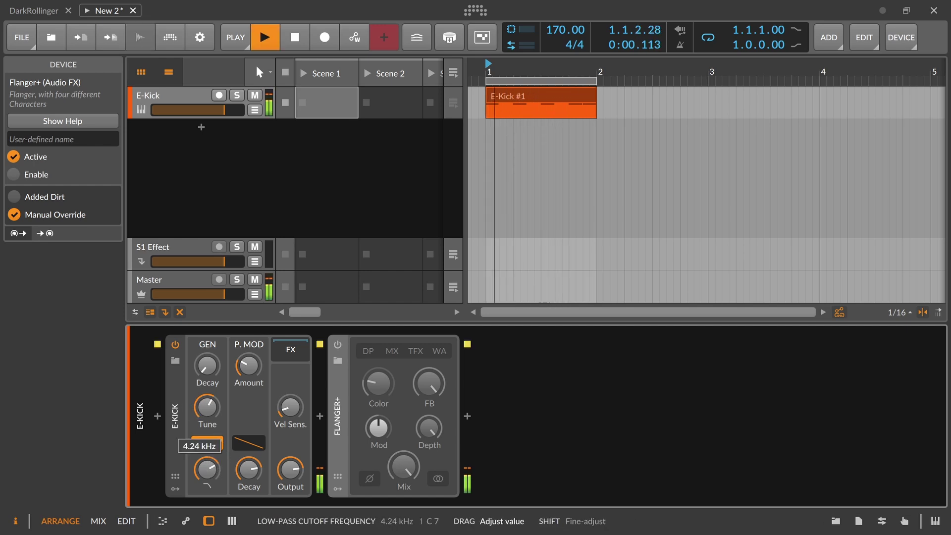
pyautogui.press('space')
# - Insert a Tool device between E-Kick and Flanger+ and open its Note Sidechain modulator settings
pyautogui.click(320, 416)
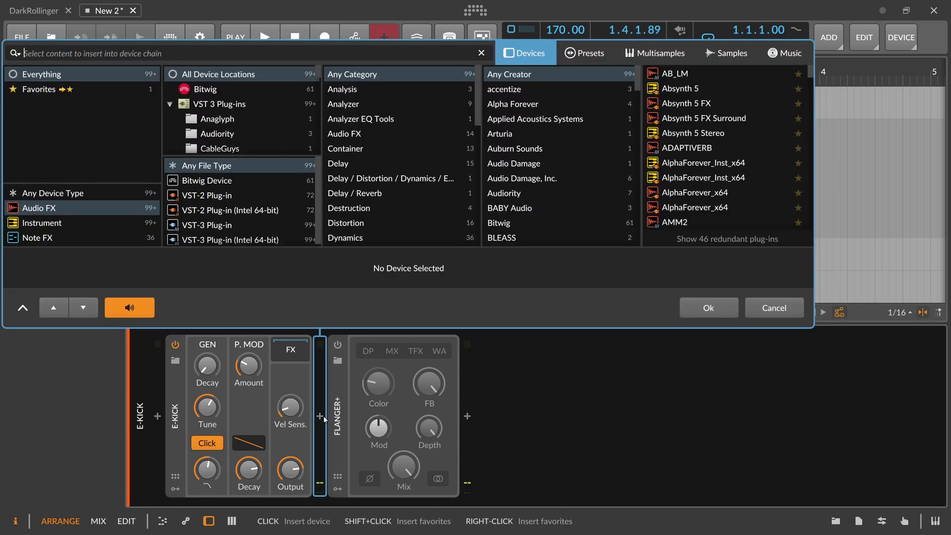
pyautogui.write('tool')
pyautogui.press('Return')
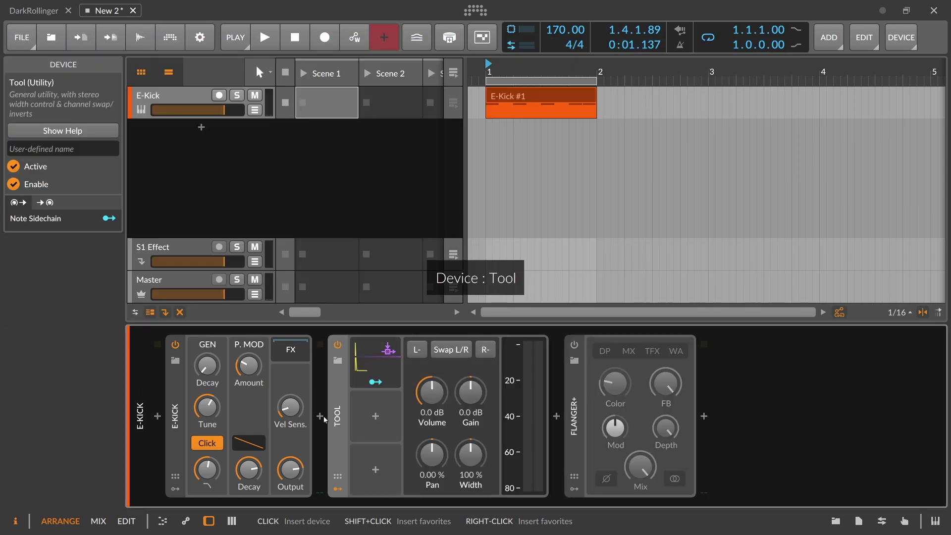
pyautogui.click(366, 364)
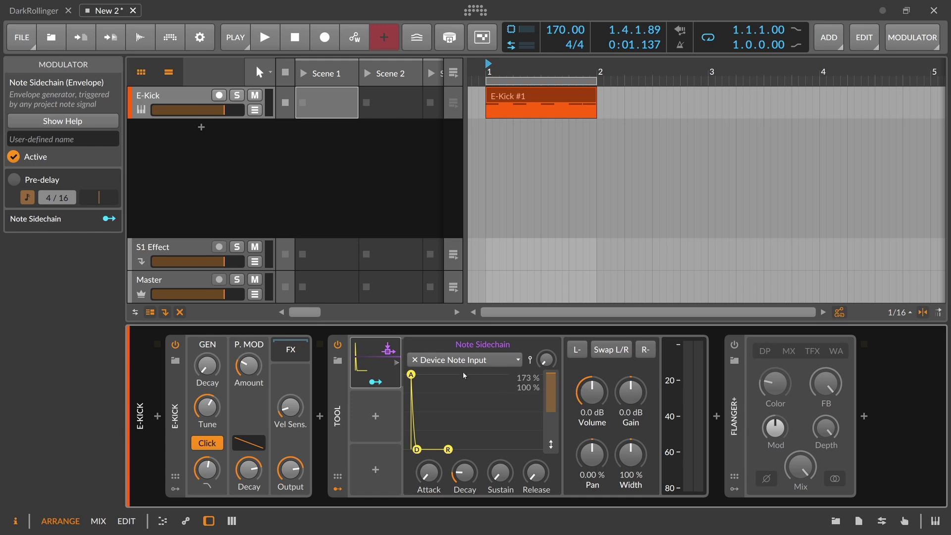
pyautogui.click(397, 363)
pyautogui.click(379, 382)
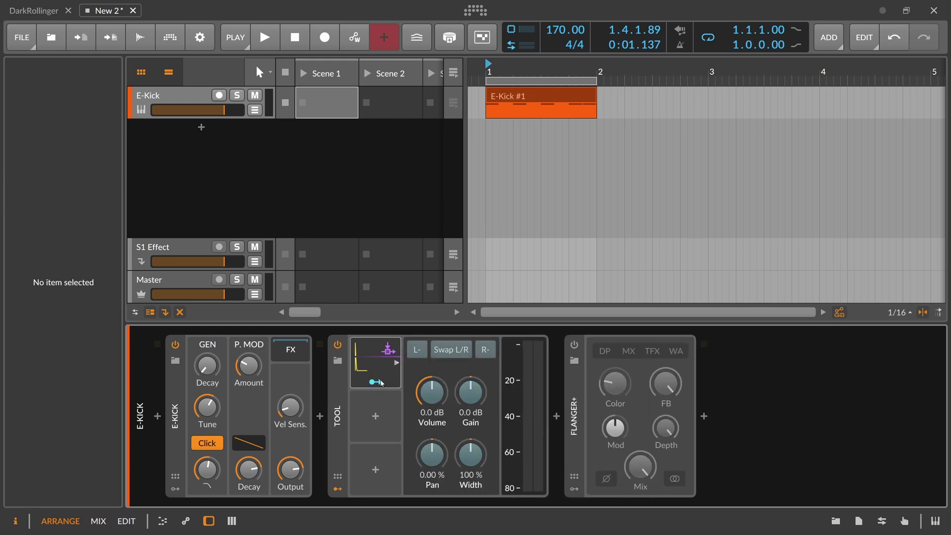
pyautogui.click(392, 364)
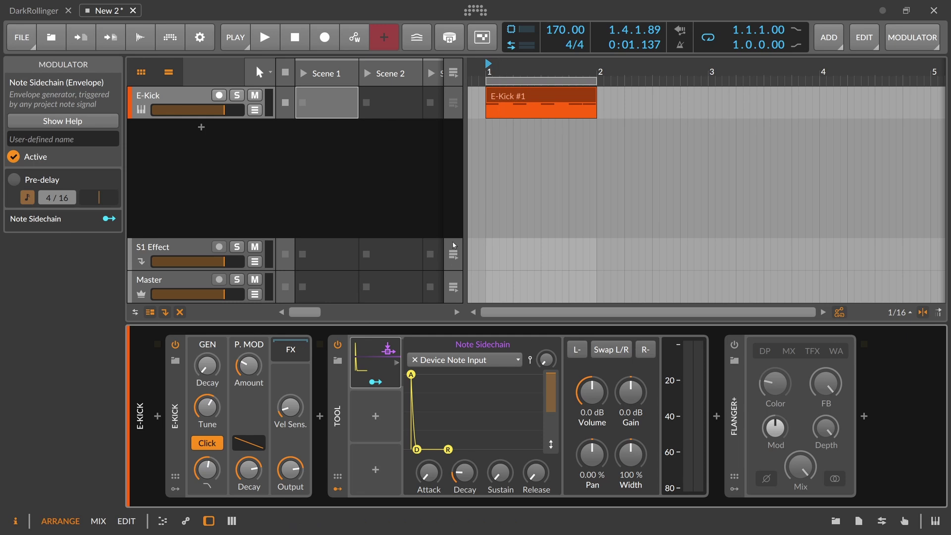
pyautogui.click(329, 390)
# - Play the loop, turn the Tool's Volume down to -Inf dB and modulate it with Note Sidechain at +1.000
pyautogui.press('space')
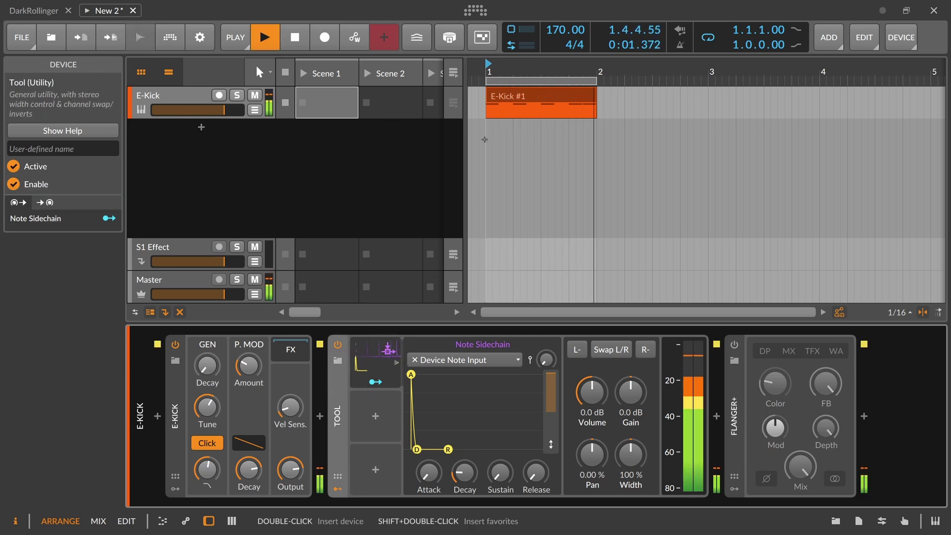
pyautogui.press('space')
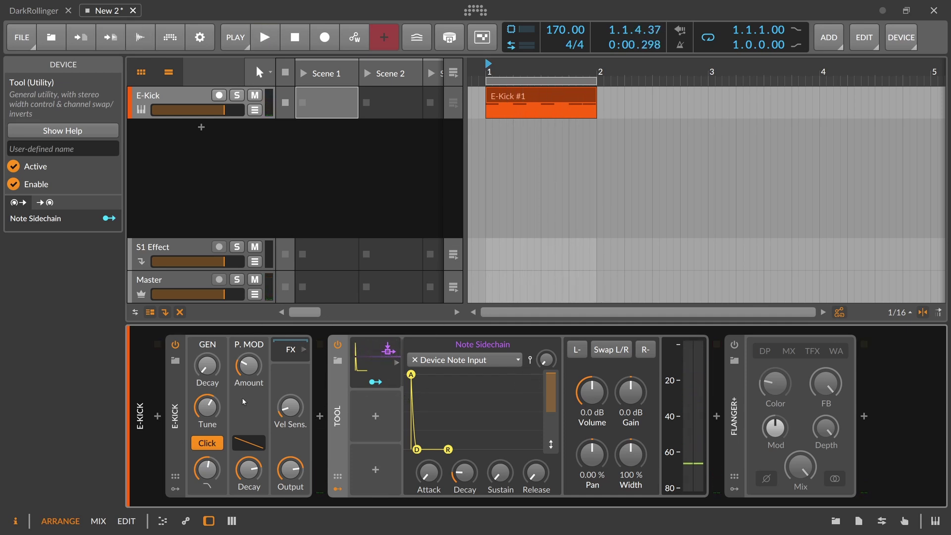
pyautogui.press('space')
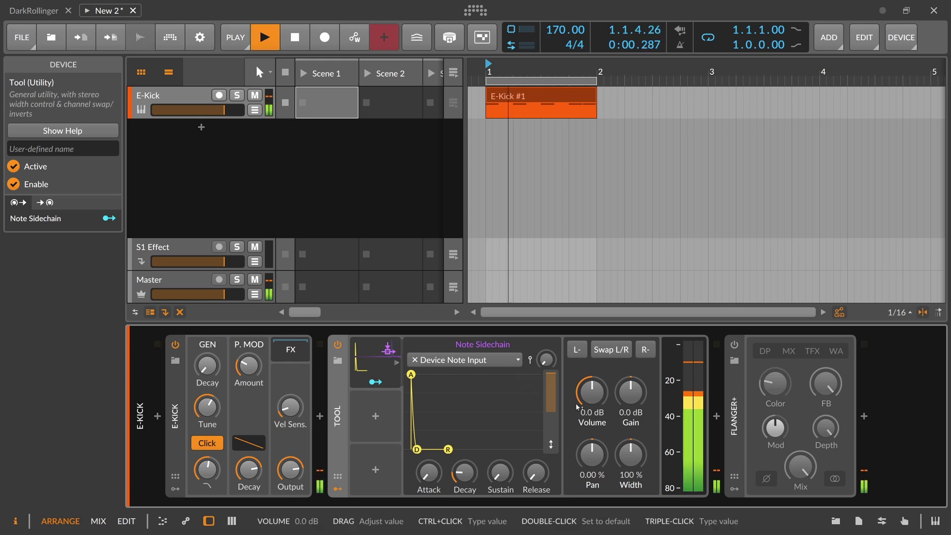
pyautogui.moveTo(590, 399); pyautogui.dragTo(590, 471)
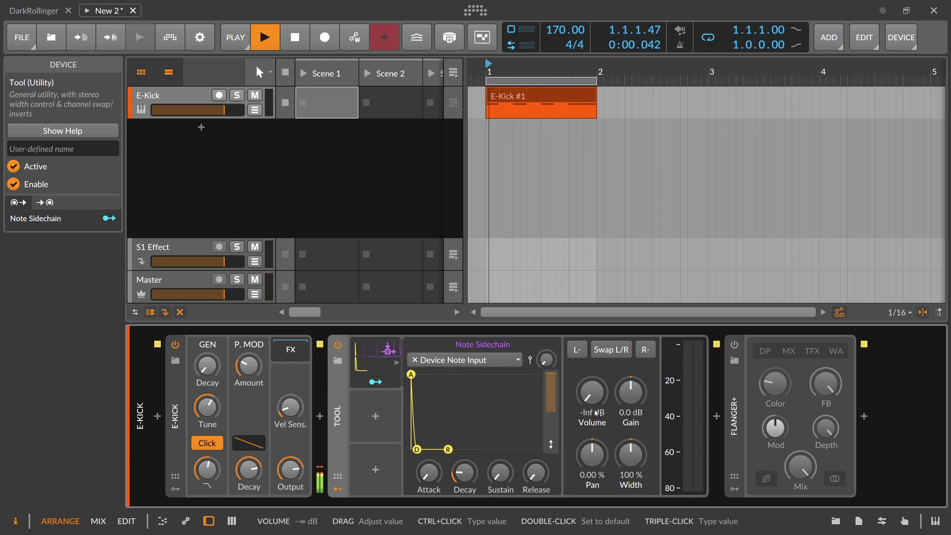
pyautogui.click(376, 381)
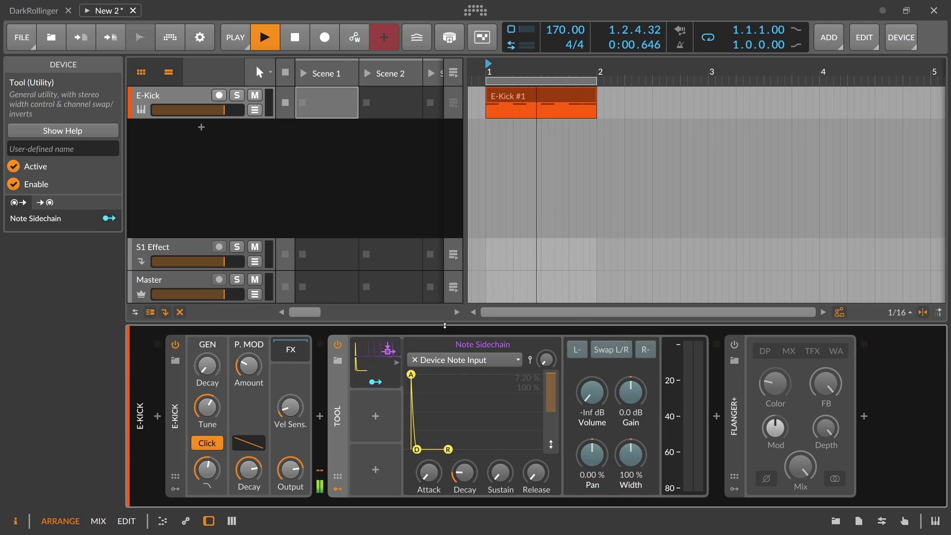
pyautogui.moveTo(592, 393); pyautogui.dragTo(592, 341)
pyautogui.click(381, 383)
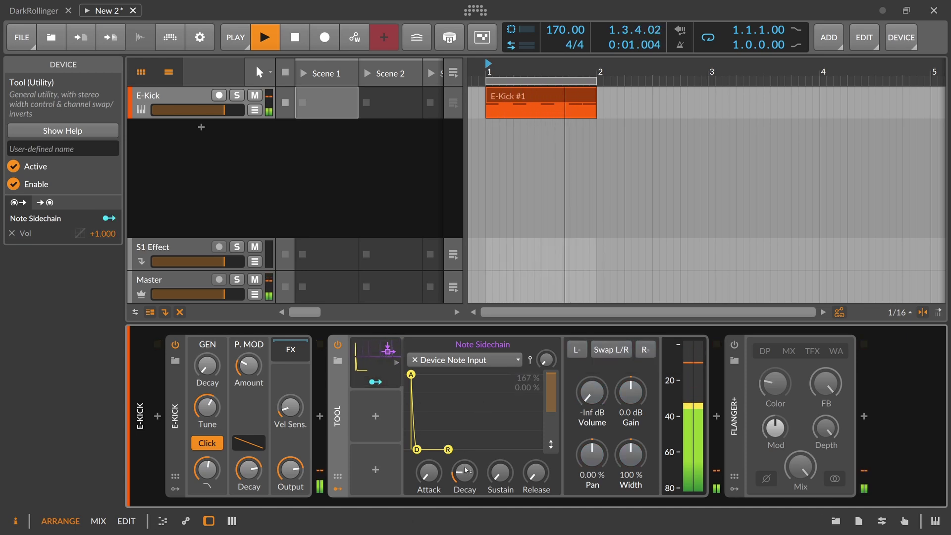
# - Shorten the Note Sidechain envelope's decay to about 1.5 %
pyautogui.moveTo(463, 469); pyautogui.dragTo(463, 473)
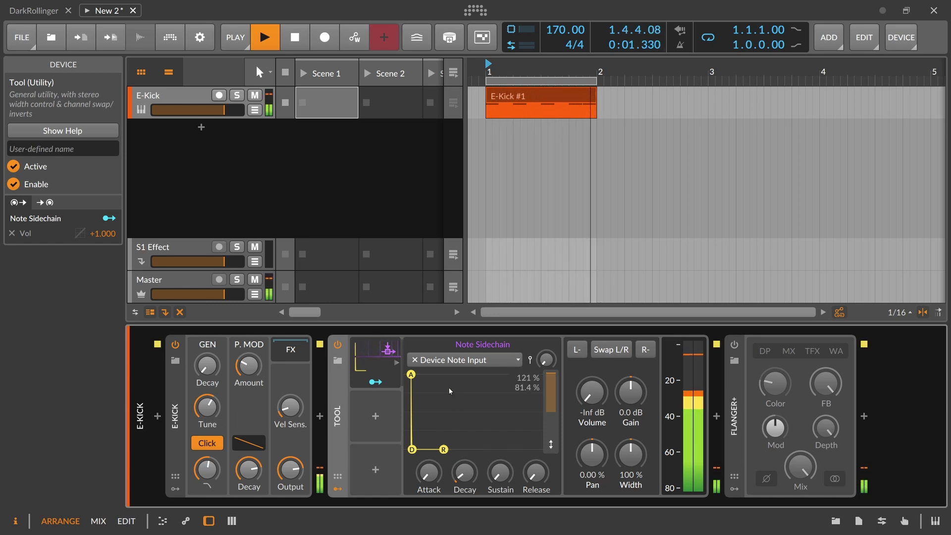
pyautogui.moveTo(454, 406)
pyautogui.mouseDown()
pyautogui.moveTo(483, 406)
pyautogui.moveTo(452, 406)
pyautogui.mouseUp()
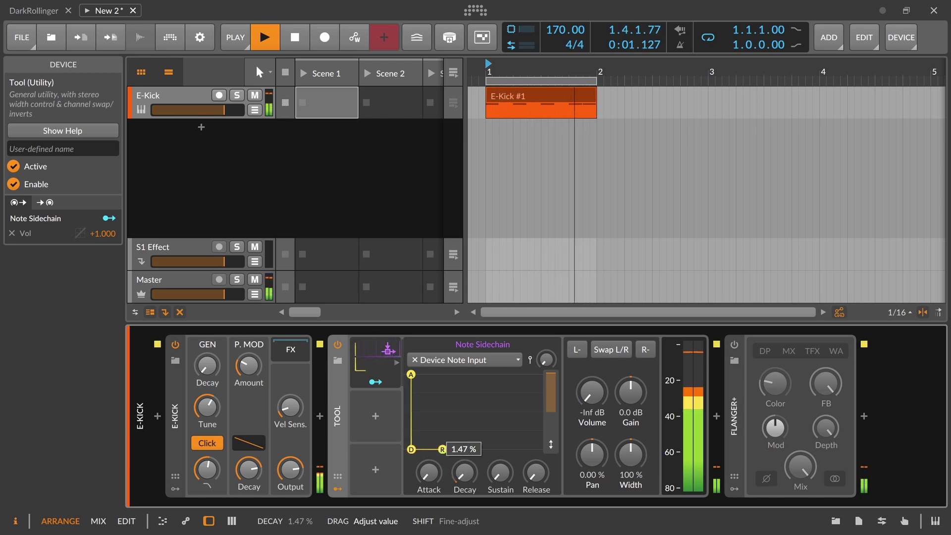
pyautogui.moveTo(471, 473); pyautogui.dragTo(471, 483)
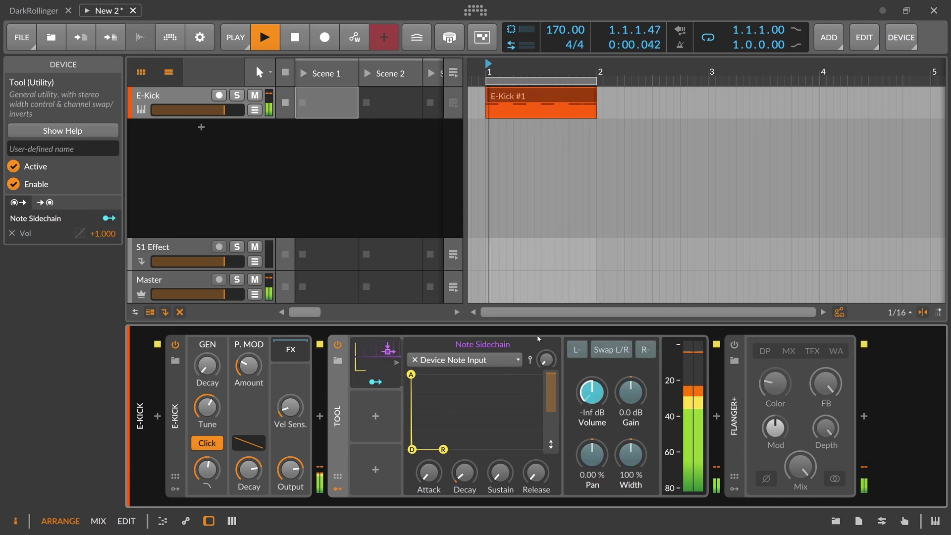
# - Re-enable Flanger+ and increase the Note Sidechain modulation of the Tool's Volume to +1.130
pyautogui.moveTo(249, 367); pyautogui.dragTo(248, 356)
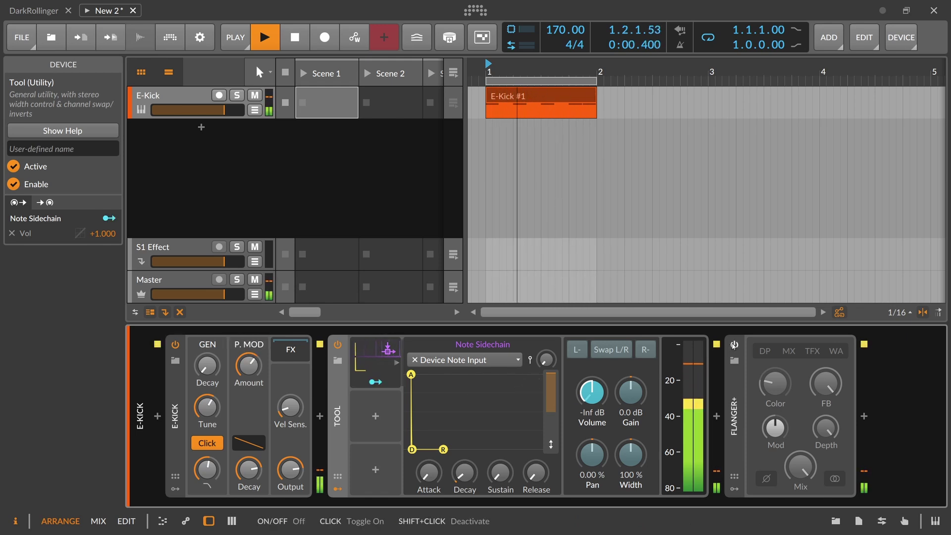
pyautogui.click(734, 345)
pyautogui.moveTo(592, 392); pyautogui.dragTo(592, 390)
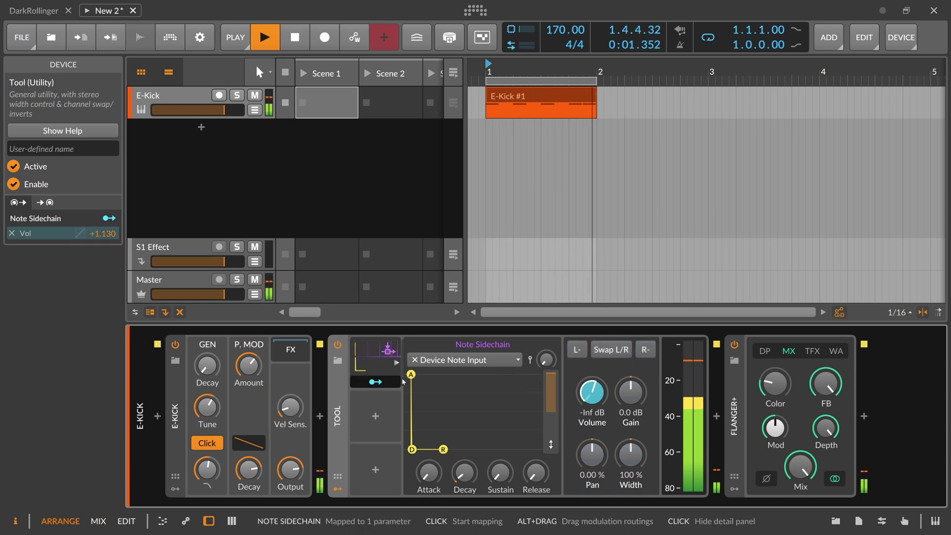
# - Raise the Flanger+ Color and switch its character to WA
pyautogui.click(765, 355)
pyautogui.moveTo(775, 383)
pyautogui.mouseDown()
pyautogui.moveTo(776, 371)
pyautogui.moveTo(775, 379)
pyautogui.mouseUp()
pyautogui.click(836, 351)
# - Set the E-Kick's pitch modulation amount to about +23 st while listening, and stop playback
pyautogui.moveTo(249, 365); pyautogui.dragTo(248, 363)
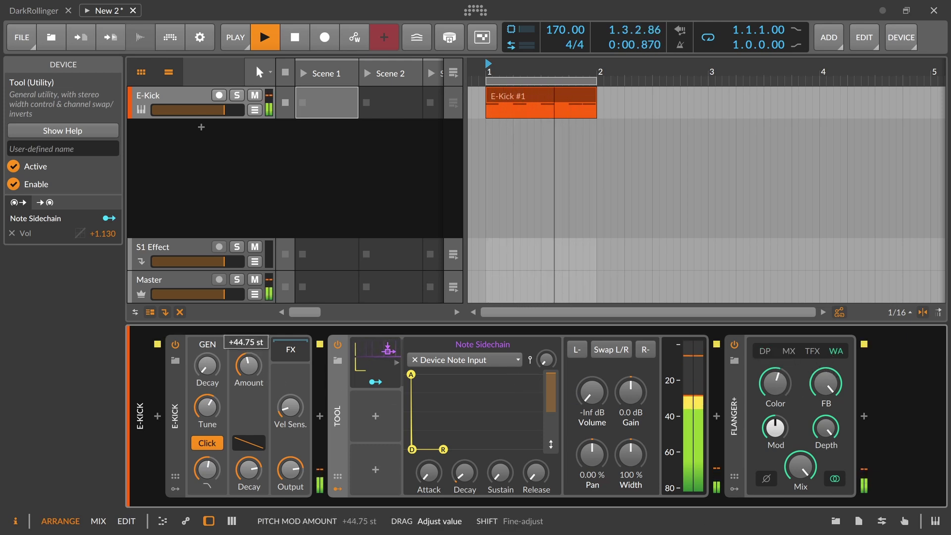
pyautogui.moveTo(249, 365); pyautogui.dragTo(249, 387)
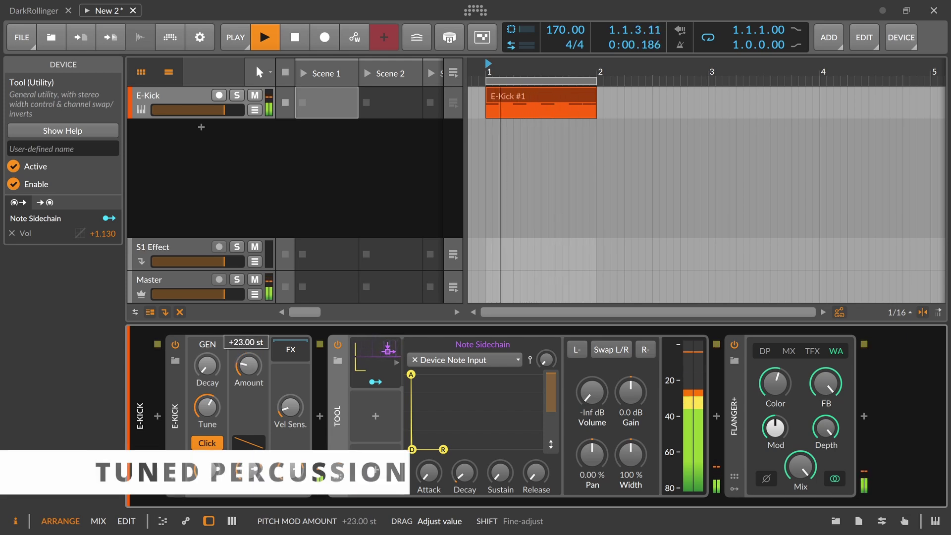
pyautogui.press('space')
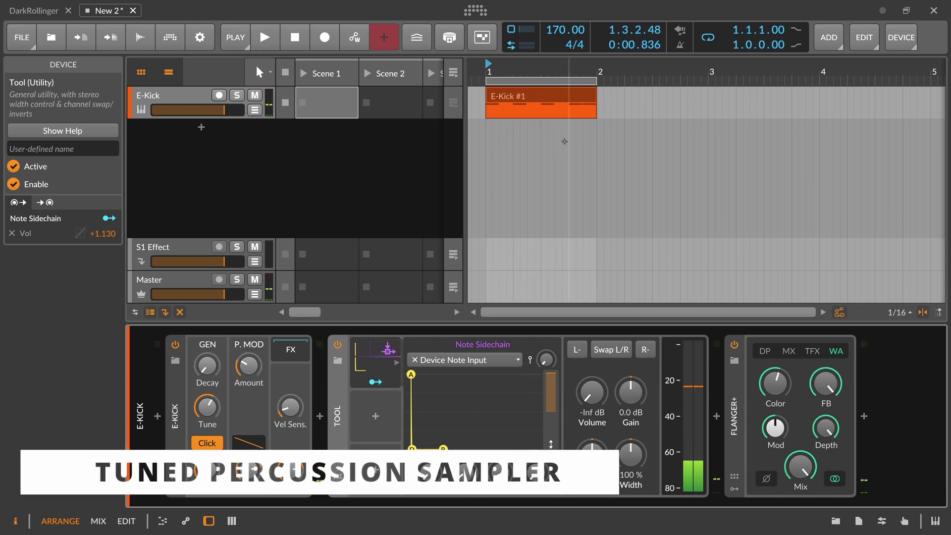
# - Open the E-Kick clip in the note editor and delete every note except the first
pyautogui.click(548, 93)
pyautogui.doubleClick(548, 93)
pyautogui.moveTo(475, 199); pyautogui.dragTo(452, 233)
pyautogui.click(555, 284)
pyautogui.moveTo(638, 325); pyautogui.dragTo(440, 300)
pyautogui.press('Delete')
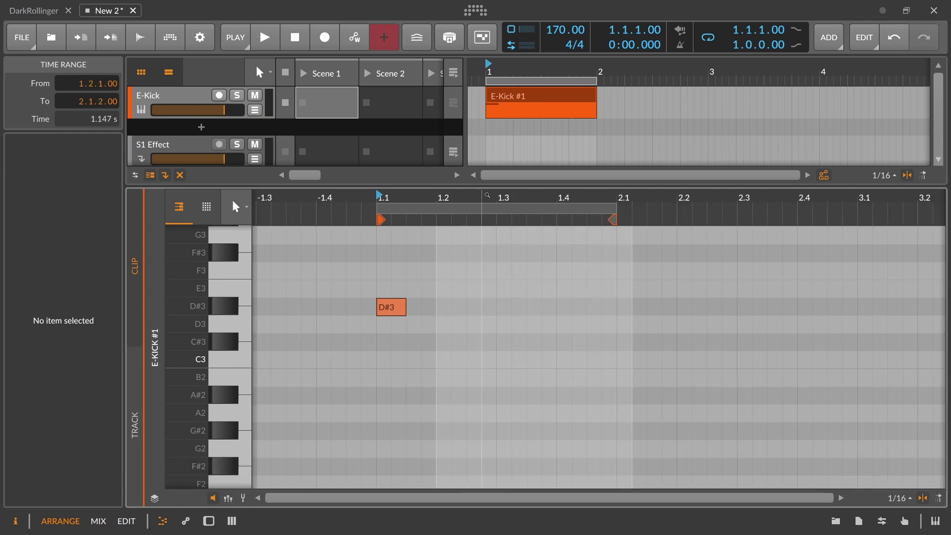
# - Shorten the clip's loop region to two beats and transpose the remaining D#3 note down to C3
pyautogui.moveTo(614, 209); pyautogui.dragTo(494, 210)
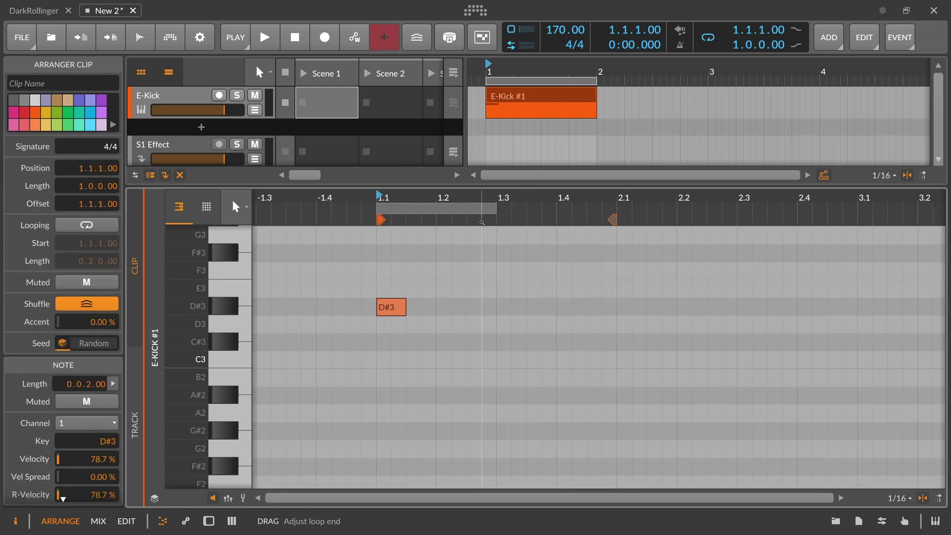
pyautogui.click(438, 258)
pyautogui.click(392, 303)
pyautogui.press('Down')
pyautogui.press('Down')
pyautogui.press('Down')
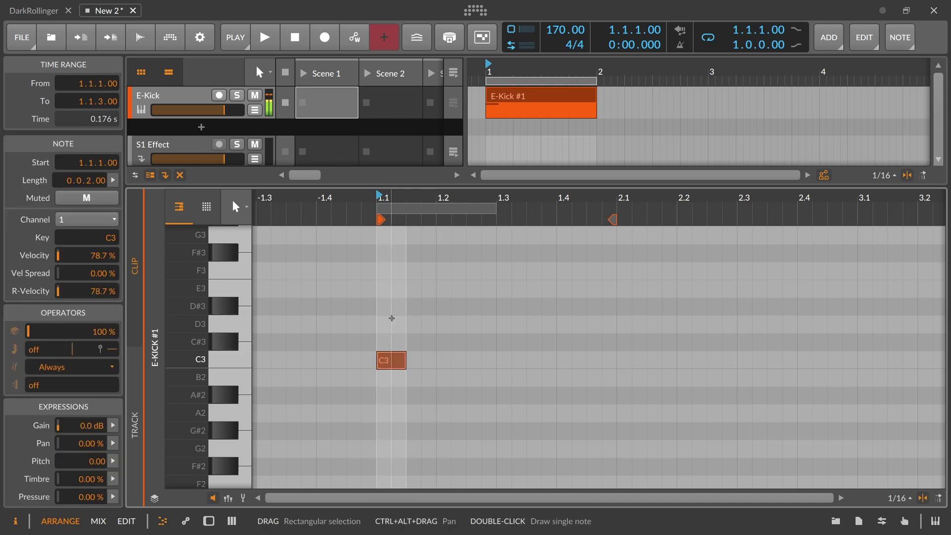
# - Shorten the arranger clip to half a bar, duplicate it into four consecutive clips and extend the arranger loop to two bars
pyautogui.moveTo(596, 98); pyautogui.dragTo(569, 95)
pyautogui.moveTo(569, 95); pyautogui.dragTo(623, 96)
pyautogui.moveTo(623, 97); pyautogui.dragTo(679, 96)
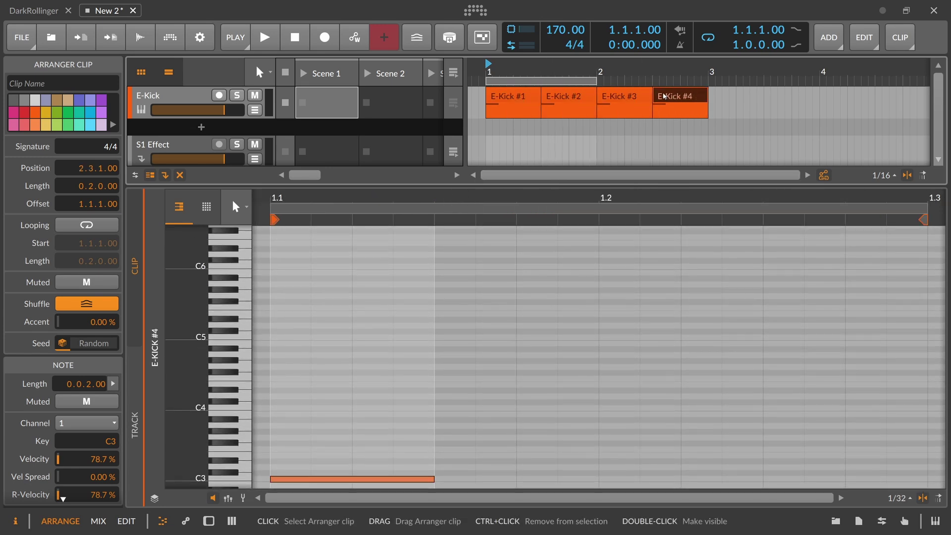
pyautogui.moveTo(600, 73); pyautogui.dragTo(708, 73)
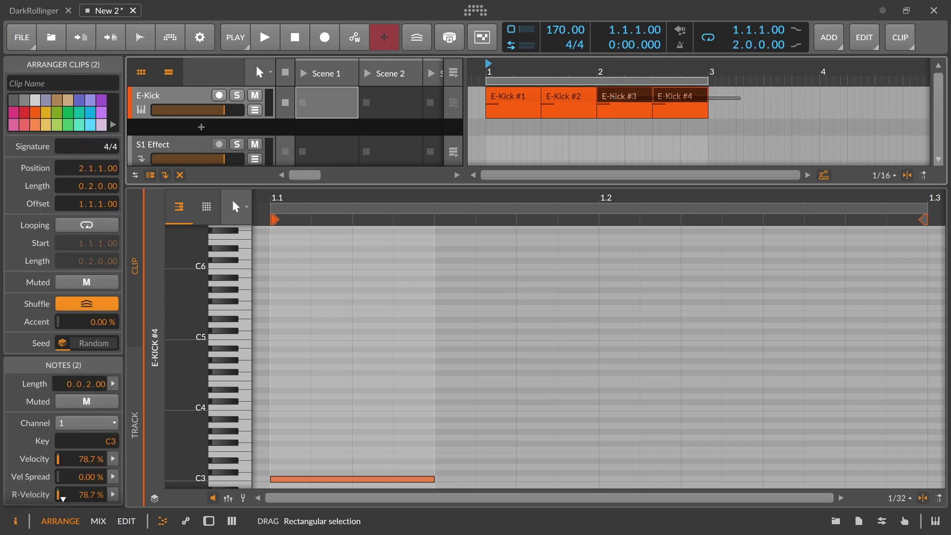
# - Rename the first two clips tuned1 and tuned2
pyautogui.click(508, 99)
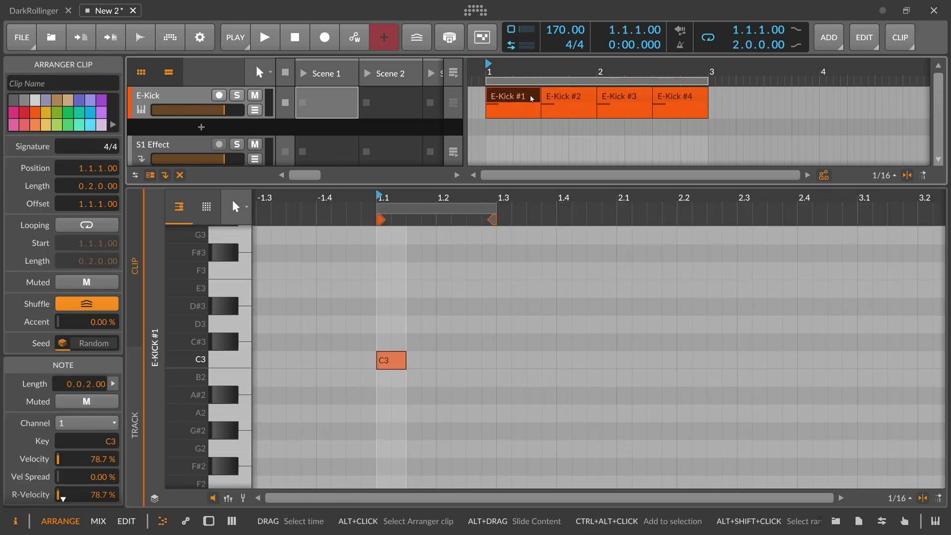
pyautogui.click(41, 84)
pyautogui.write('tuned1')
pyautogui.press('Return')
pyautogui.hotkey('ctrl', 'c')
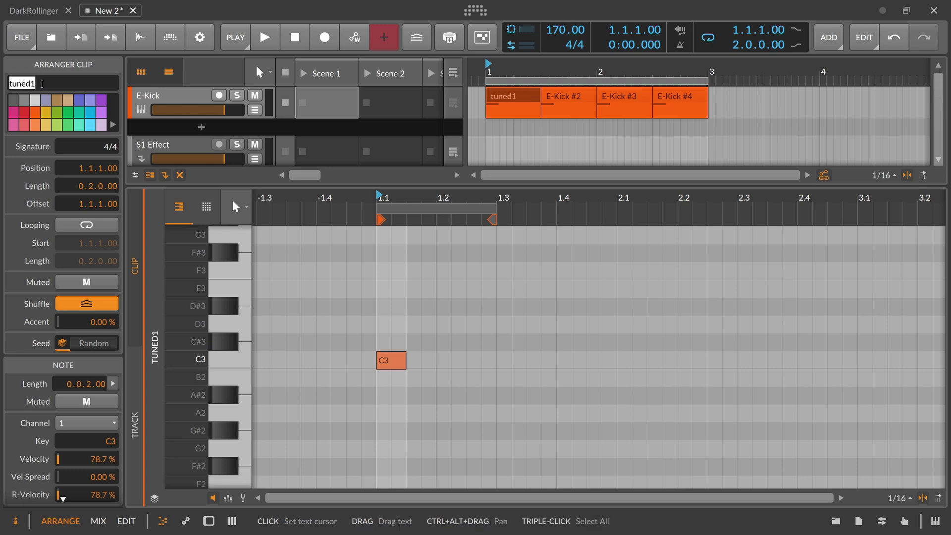
pyautogui.click(562, 97)
pyautogui.click(14, 85)
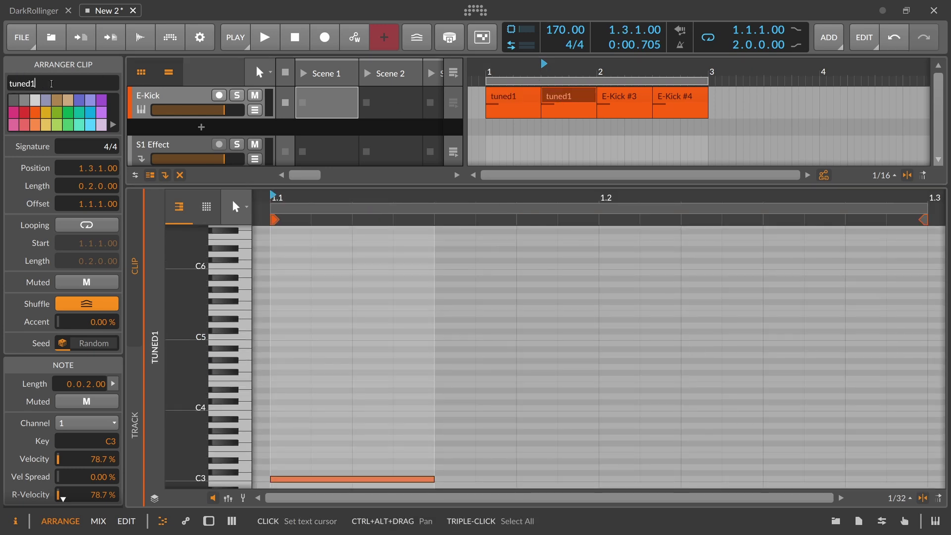
pyautogui.hotkey('ctrl', 'v')
pyautogui.press('Return')
pyautogui.write('2')
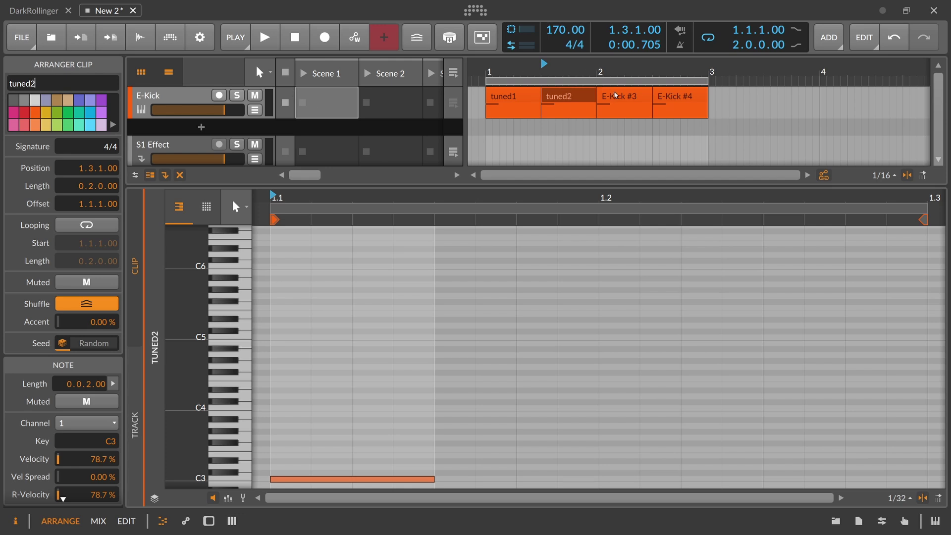
# - Rename the third and fourth clips tuned3 and tuned4, and return the playback start to bar 1
pyautogui.press('Tab')
pyautogui.hotkey('ctrl', 'v')
pyautogui.press('Return')
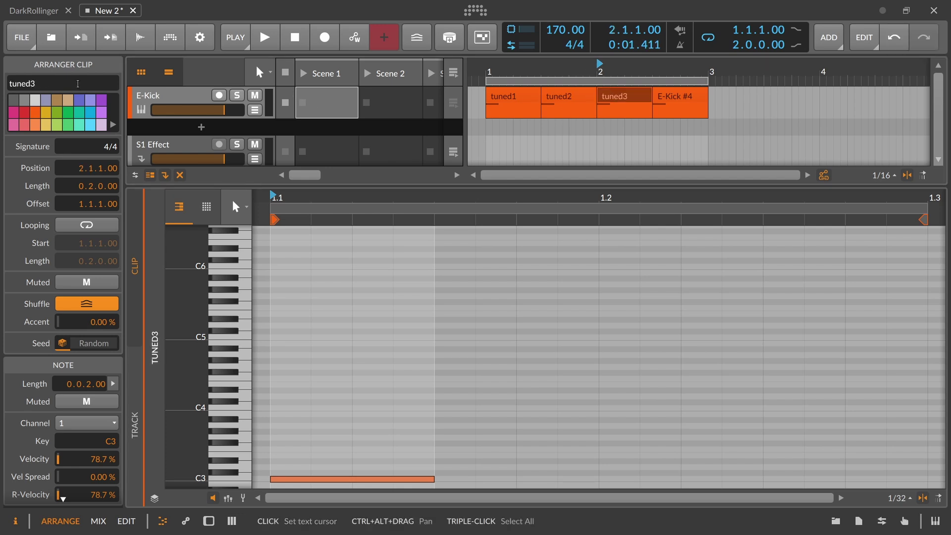
pyautogui.press('Tab')
pyautogui.hotkey('ctrl', 'v')
pyautogui.press('Return')
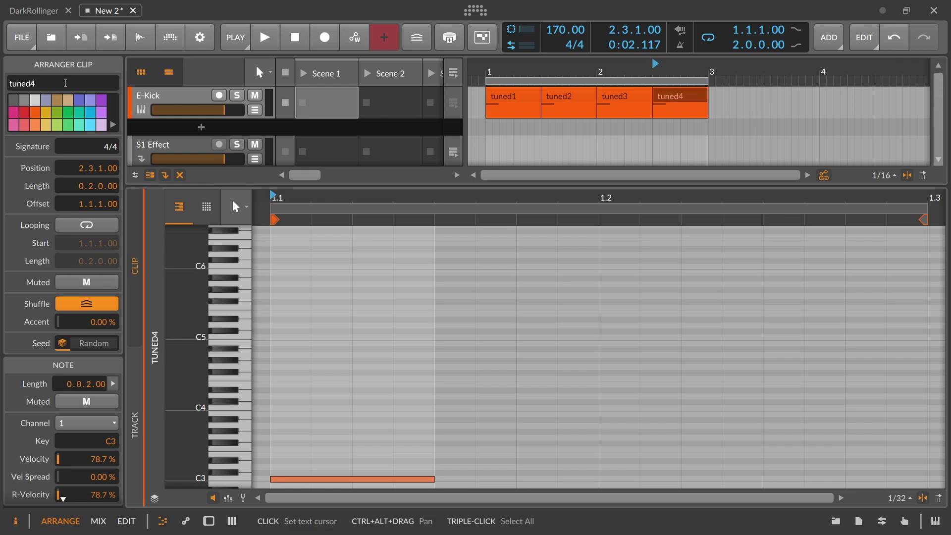
pyautogui.click(490, 72)
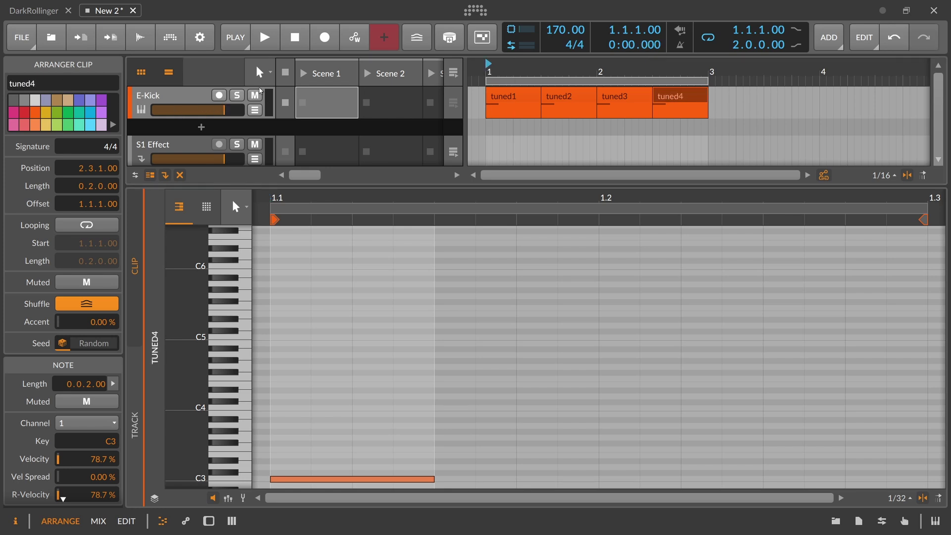
# - Add a Random modulator to the E-Kick and map it to the pitch modulation Amount at +8.250
pyautogui.doubleClick(187, 96)
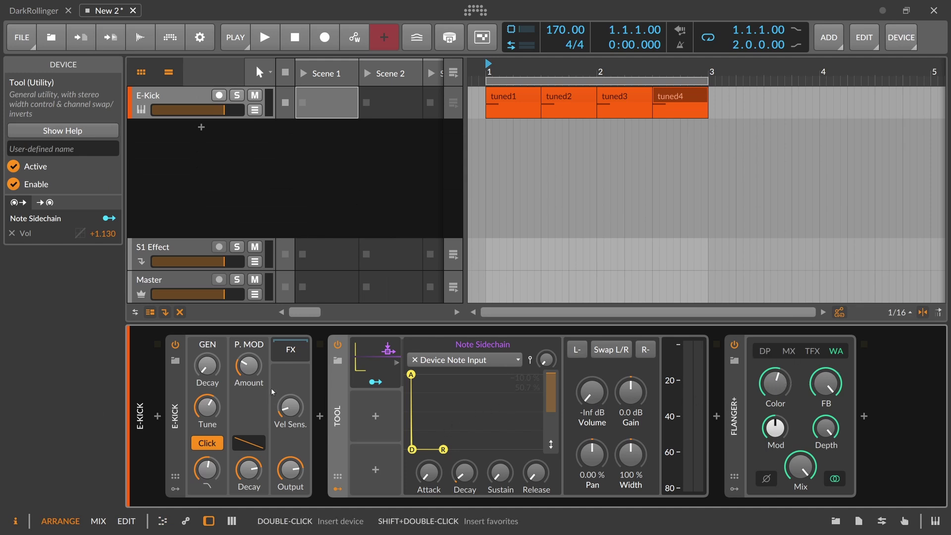
pyautogui.click(176, 489)
pyautogui.click(200, 365)
pyautogui.write('rand')
pyautogui.press('Down')
pyautogui.press('Return')
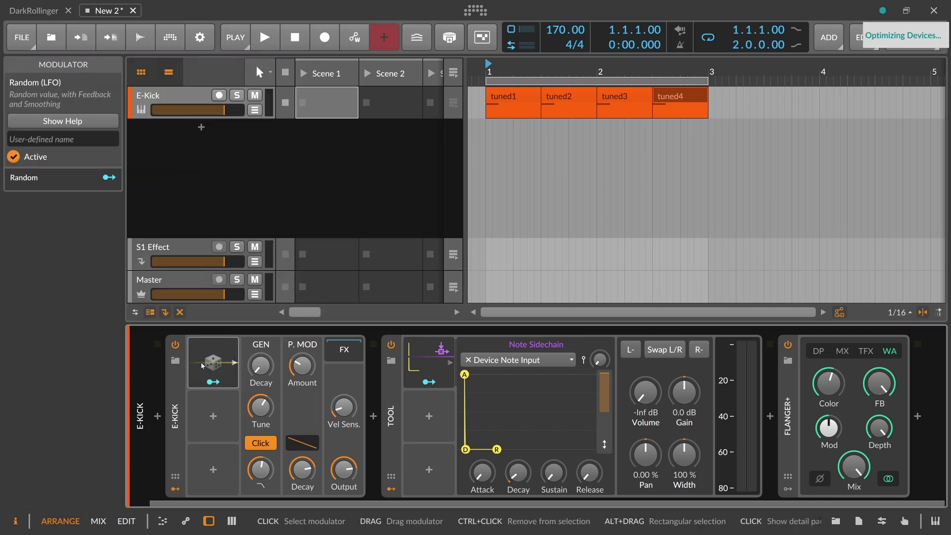
pyautogui.moveTo(213, 382); pyautogui.dragTo(301, 347)
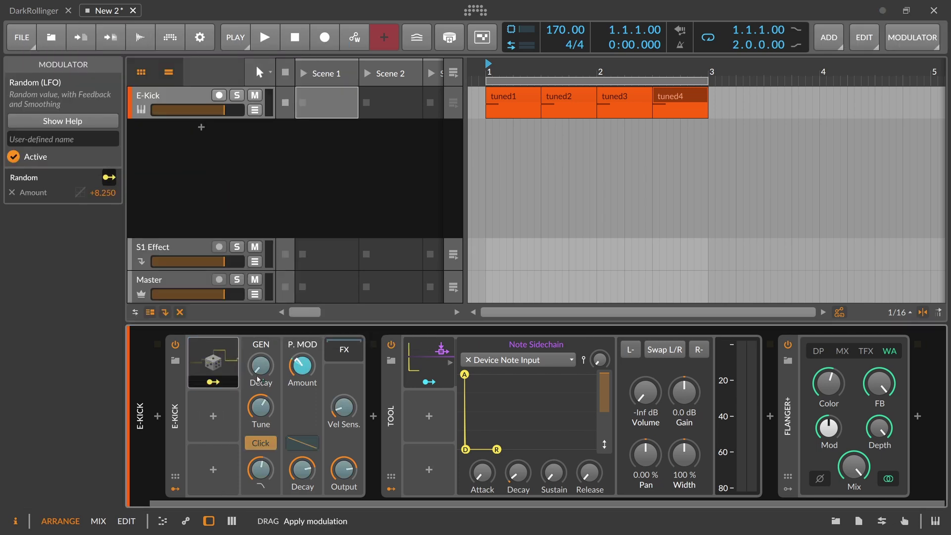
# - Set the Random modulator's timebase to hold and its Trigger to Note, and play the loop
pyautogui.press('space')
pyautogui.click(235, 363)
pyautogui.press('space')
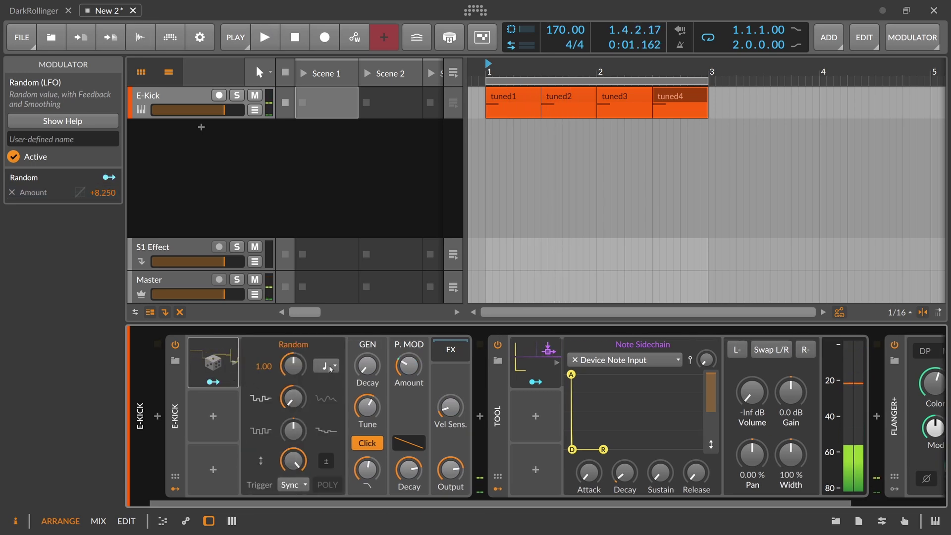
pyautogui.click(328, 366)
pyautogui.click(341, 348)
pyautogui.click(299, 477)
pyautogui.click(297, 450)
pyautogui.press('space')
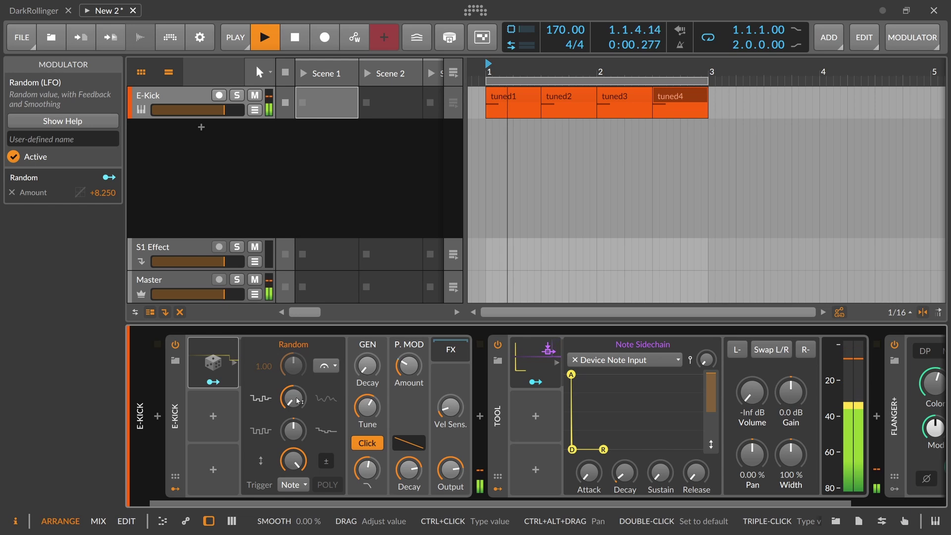
# - Increase Random's modulation of the pitch Amount to +15.50 and slightly lower the Flanger+ Color while listening
pyautogui.moveTo(390, 366); pyautogui.dragTo(390, 350)
pyautogui.click(225, 383)
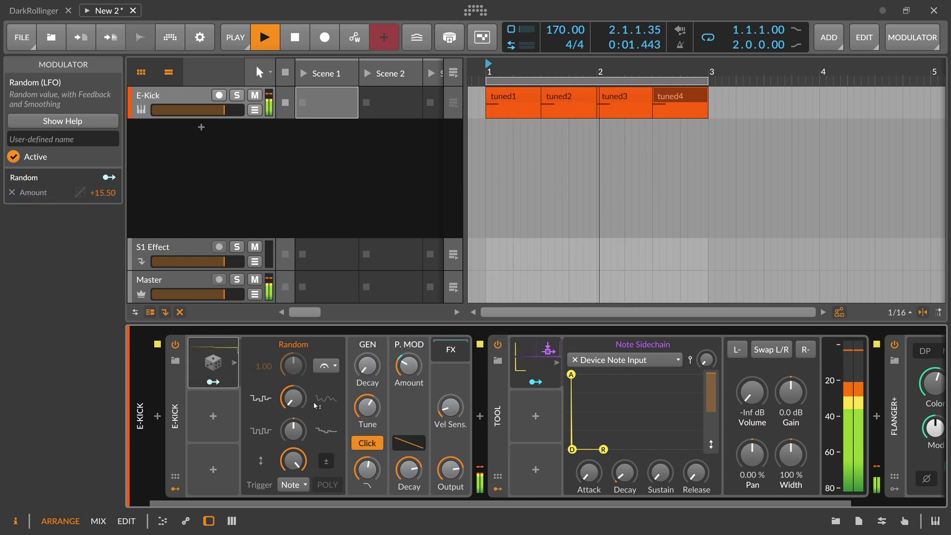
pyautogui.moveTo(447, 503); pyautogui.dragTo(541, 503)
pyautogui.moveTo(830, 385); pyautogui.dragTo(830, 391)
pyautogui.moveTo(878, 428); pyautogui.dragTo(878, 429)
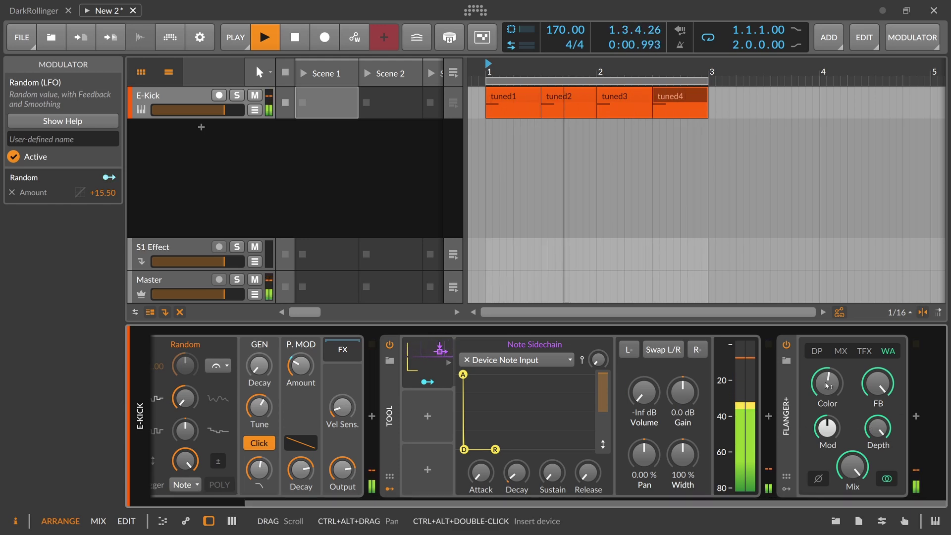
pyautogui.press('space')
# - Bounce the four tuned E-Kick clips together to a new audio track, Post-Fader at 32-bit floating-point
pyautogui.moveTo(600, 503); pyautogui.dragTo(505, 504)
pyautogui.moveTo(517, 72); pyautogui.dragTo(516, 59)
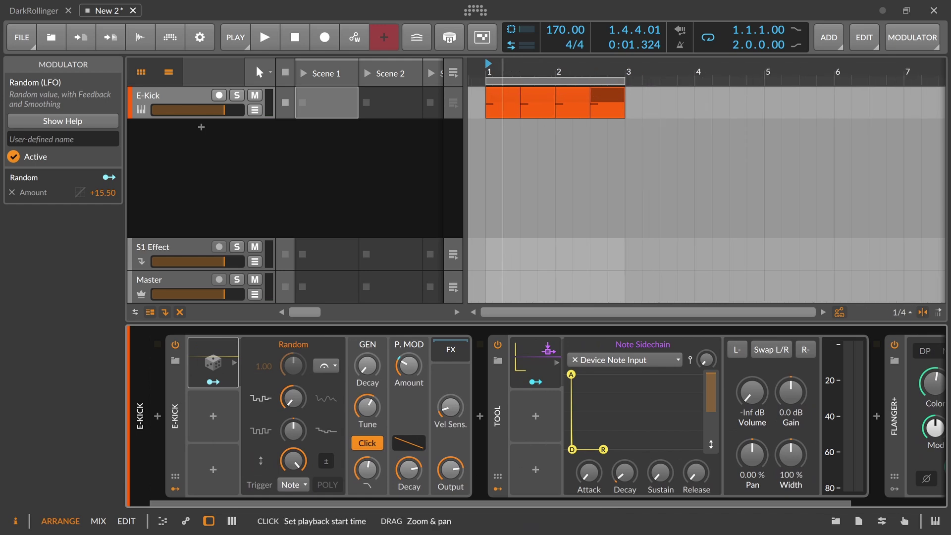
pyautogui.moveTo(646, 93); pyautogui.dragTo(522, 59)
pyautogui.rightClick(494, 94)
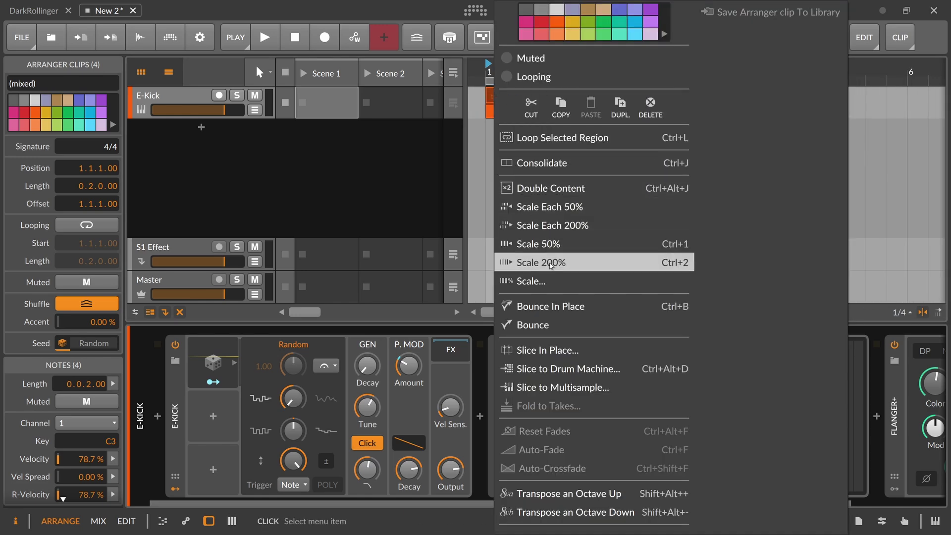
pyautogui.click(553, 322)
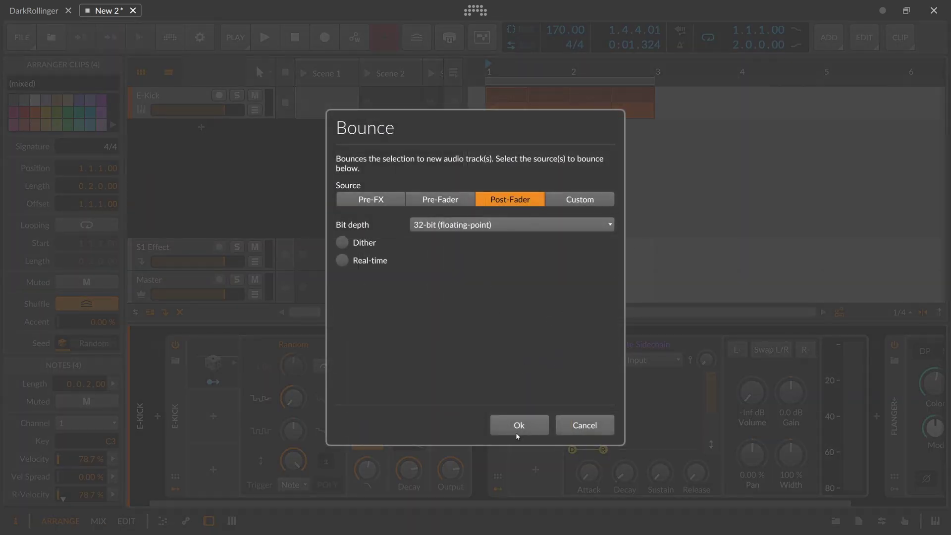
pyautogui.click(520, 426)
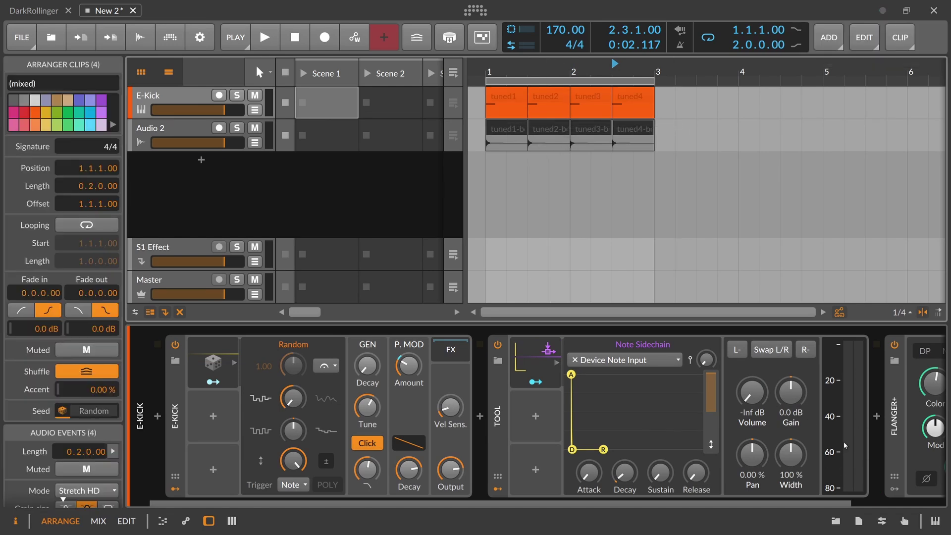
# - Show the project's file list and add a new instrument track with the Sampler device
pyautogui.click(859, 519)
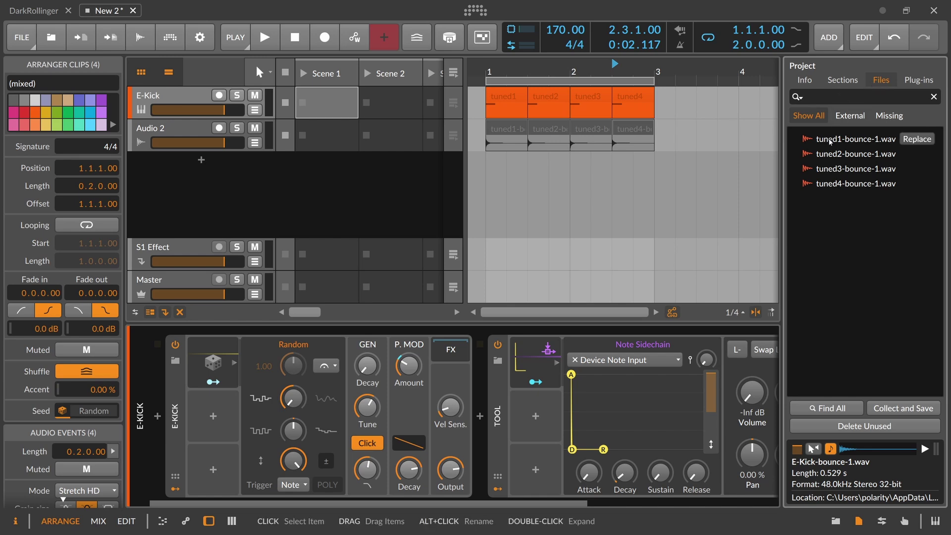
pyautogui.click(279, 189)
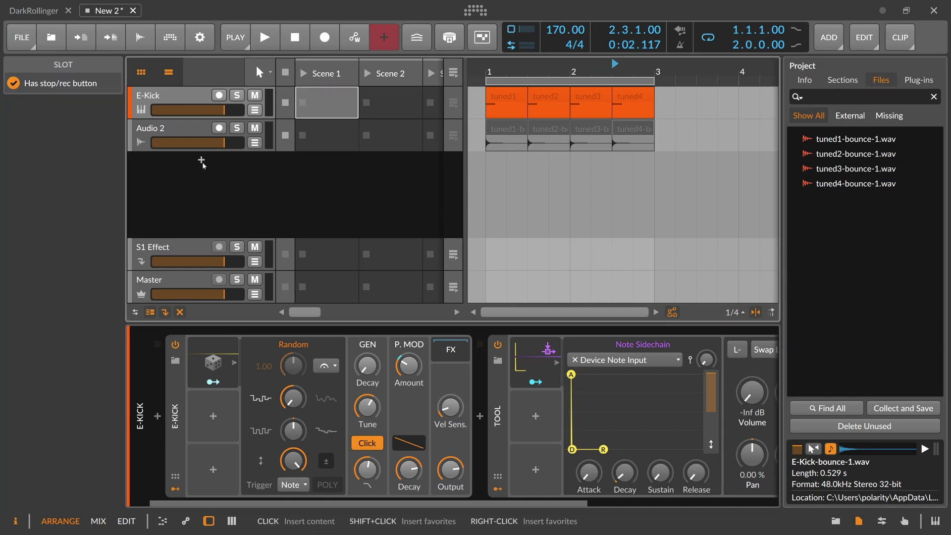
pyautogui.click(201, 161)
pyautogui.write('sampler')
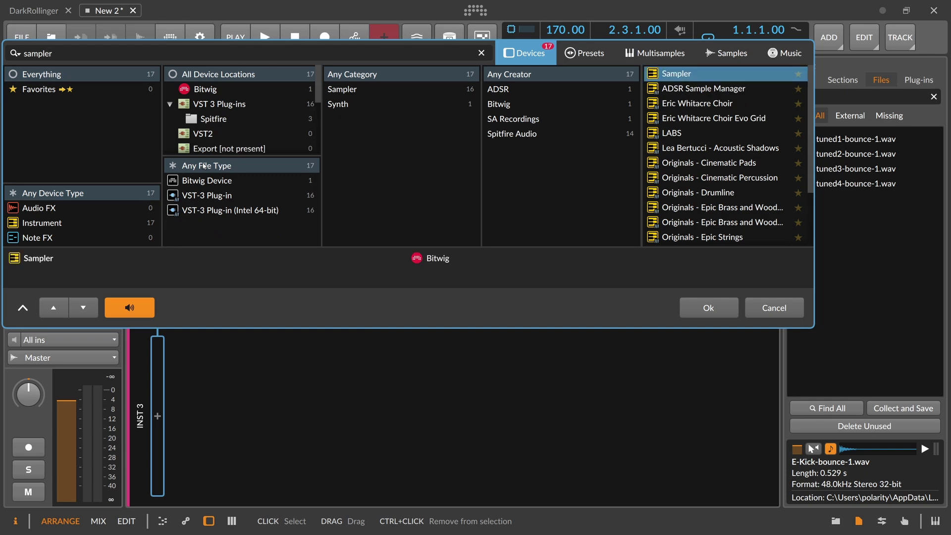
pyautogui.press('Return')
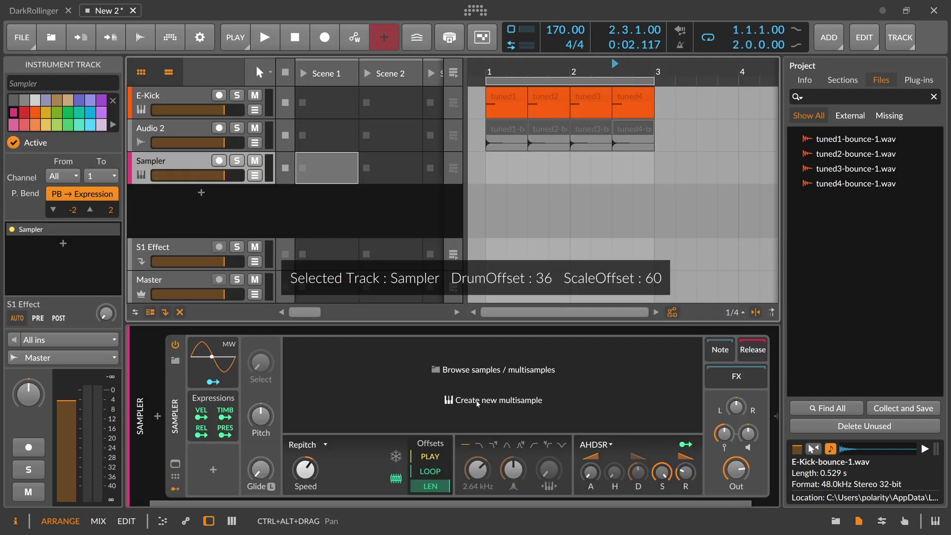
# - Create a new multisample in the Sampler and add tuned1-bounce-1.wav through tuned4-bounce-1.wav from the project files as zones
pyautogui.click(493, 400)
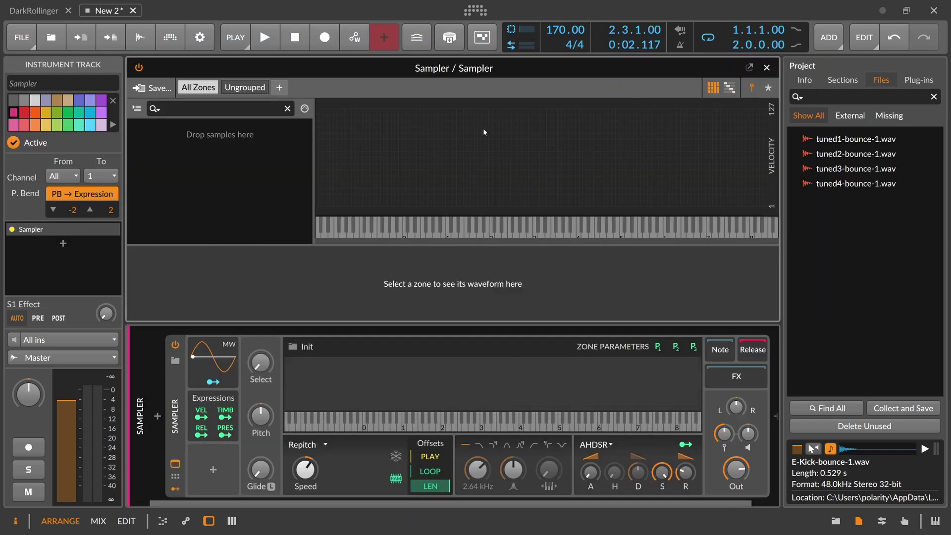
pyautogui.click(842, 139)
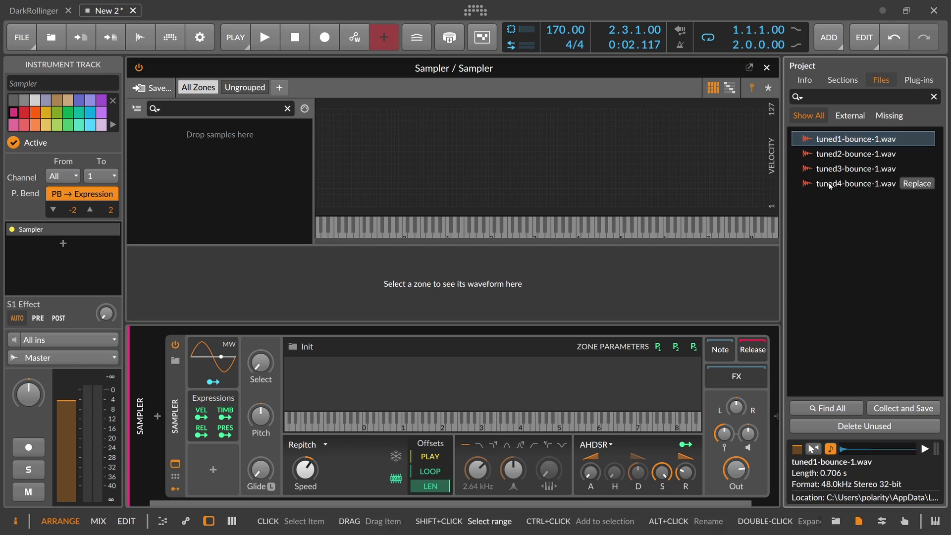
pyautogui.keyDown('shift'); pyautogui.click(832, 188); pyautogui.keyUp('shift')
pyautogui.moveTo(832, 188); pyautogui.dragTo(210, 154)
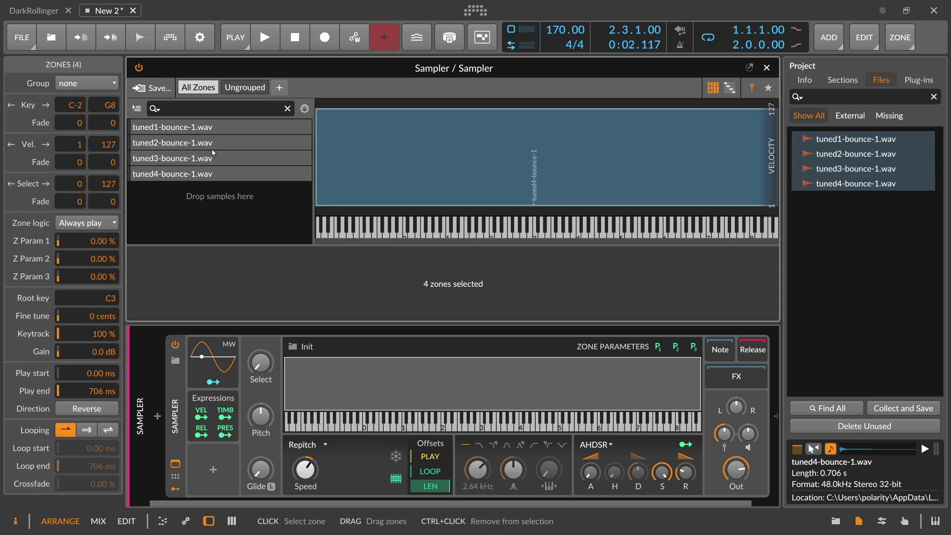
# - Step through the four sample zones and detect the root key of tuned4-bounce-1.wav from its play region
pyautogui.click(227, 179)
pyautogui.click(218, 131)
pyautogui.click(219, 143)
pyautogui.click(221, 159)
pyautogui.click(223, 173)
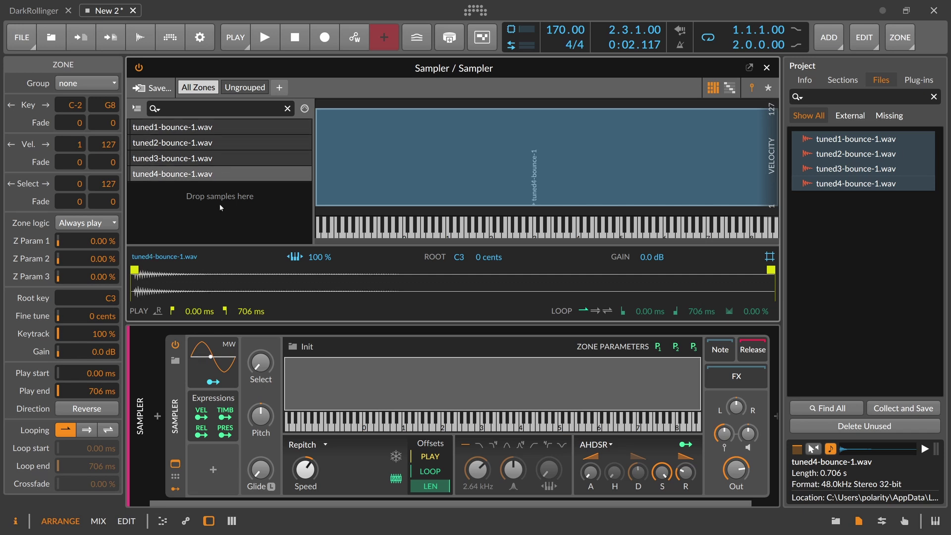
pyautogui.rightClick(329, 286)
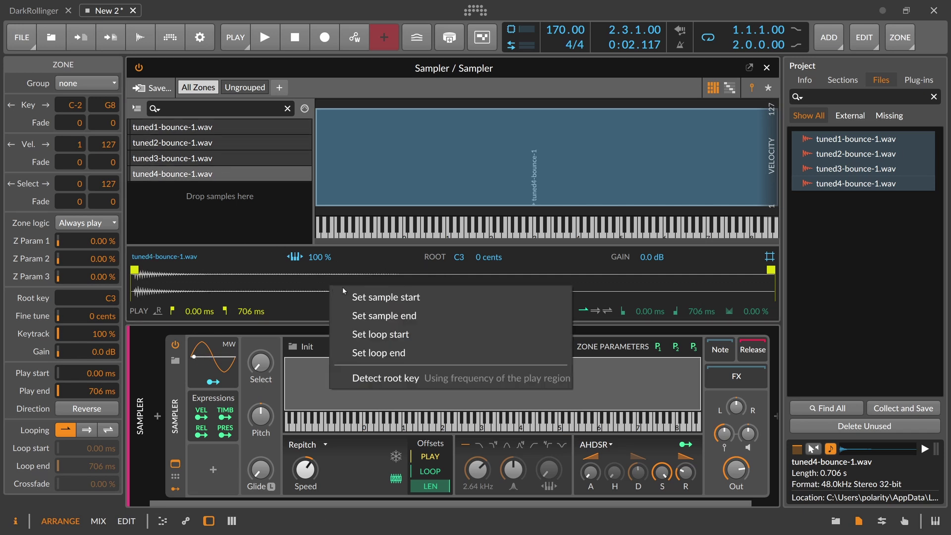
pyautogui.click(407, 378)
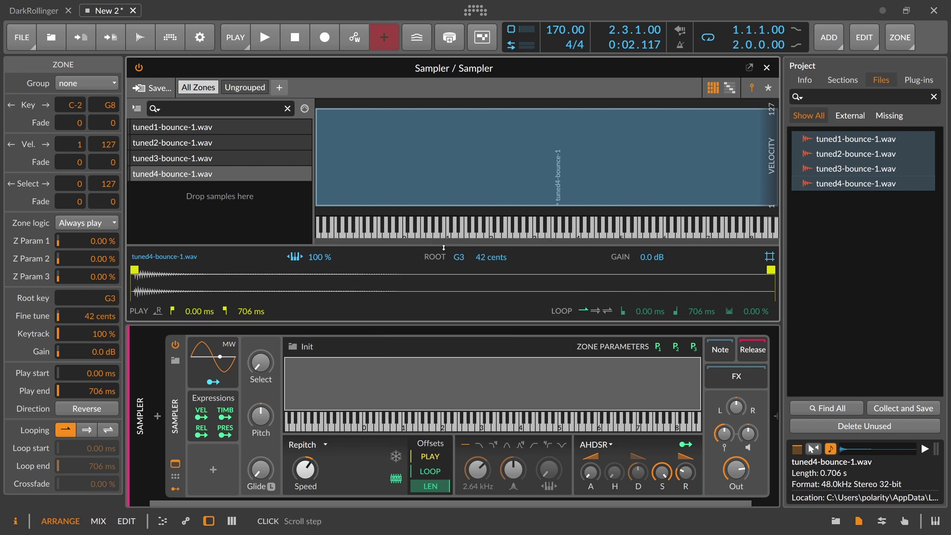
# - Detect the root keys of the tuned3-bounce-1.wav and tuned2-bounce-1.wav zones from their play regions
pyautogui.press('Up')
pyautogui.rightClick(339, 287)
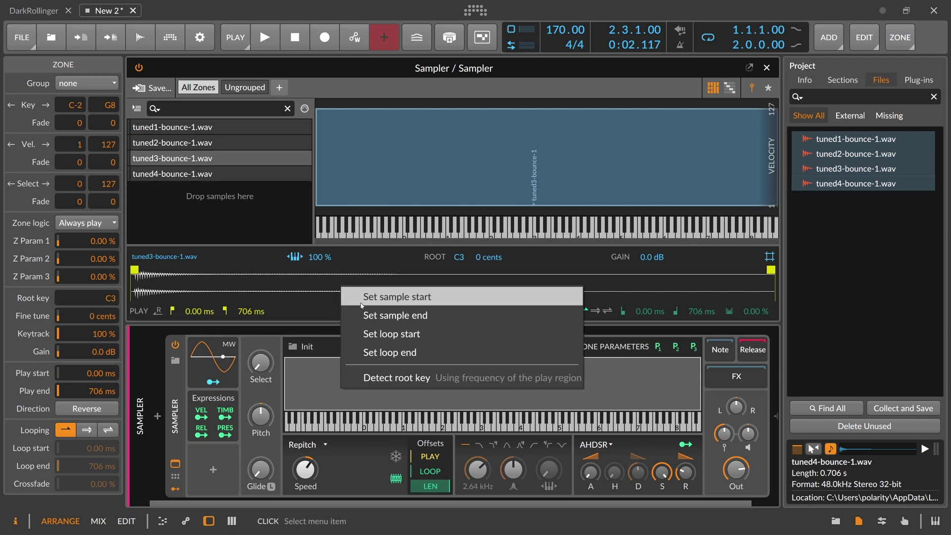
pyautogui.click(383, 376)
pyautogui.click(195, 143)
pyautogui.rightClick(344, 279)
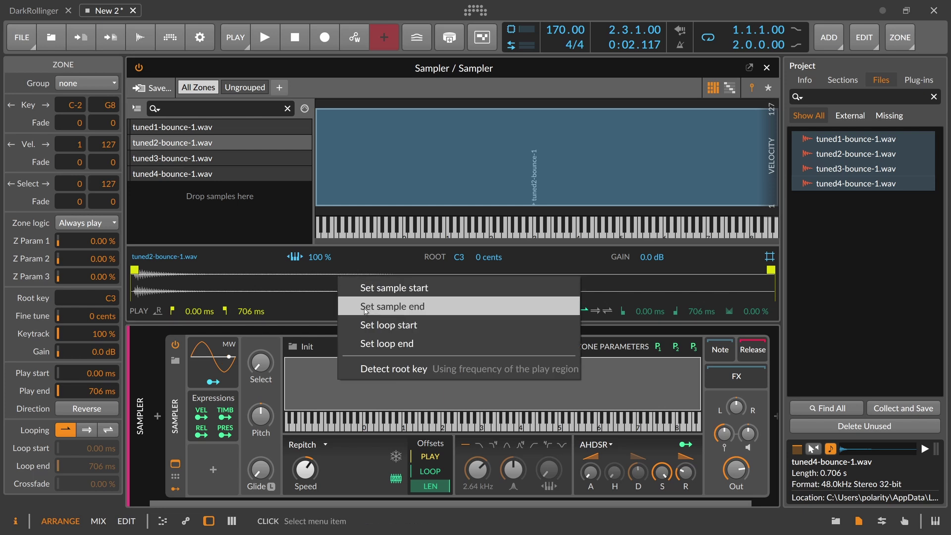
# - Detect the root keys of the tuned2-bounce-1 and tuned1-bounce-1 samples from their play regions
pyautogui.click(377, 368)
pyautogui.click(233, 128)
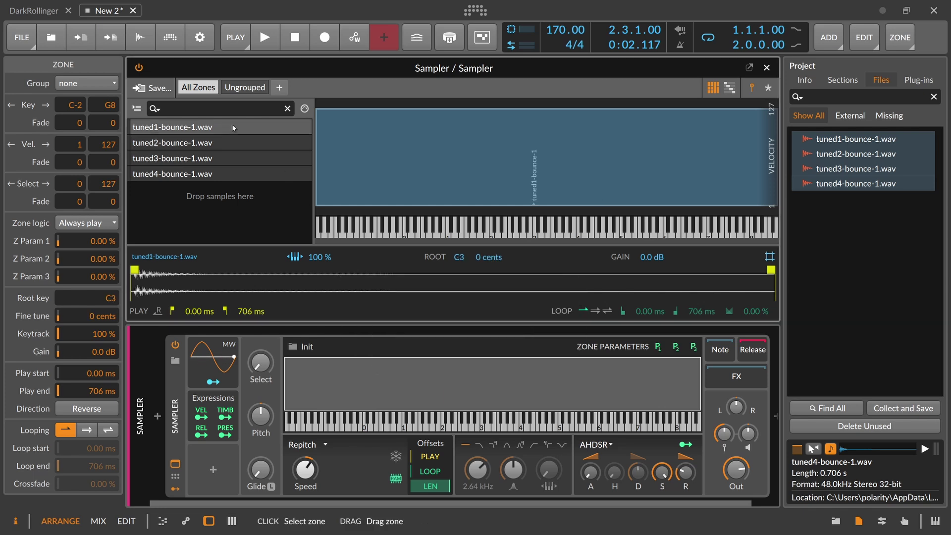
pyautogui.rightClick(399, 300)
pyautogui.click(450, 389)
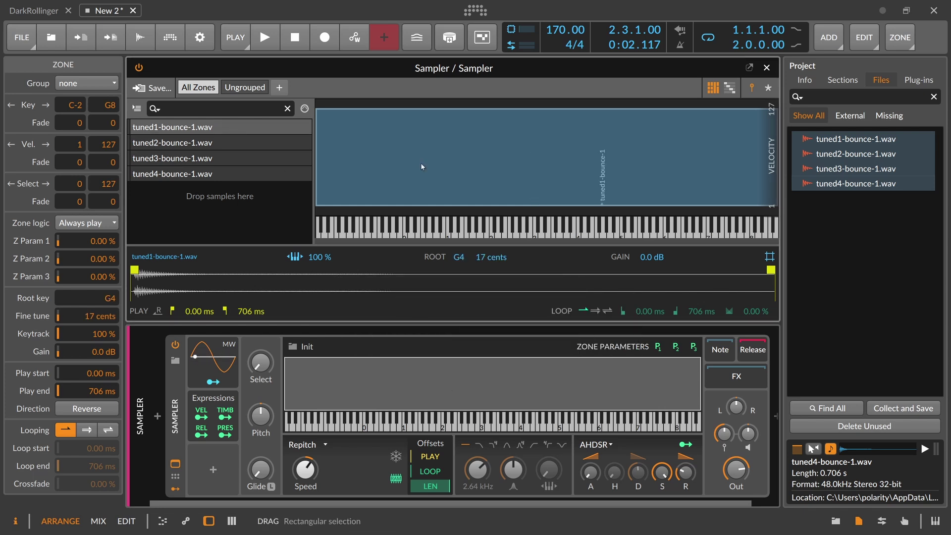
# - Show the sampler zones as a list, distribute the velocity ranges of all four equally, and close the sampler editor
pyautogui.click(730, 89)
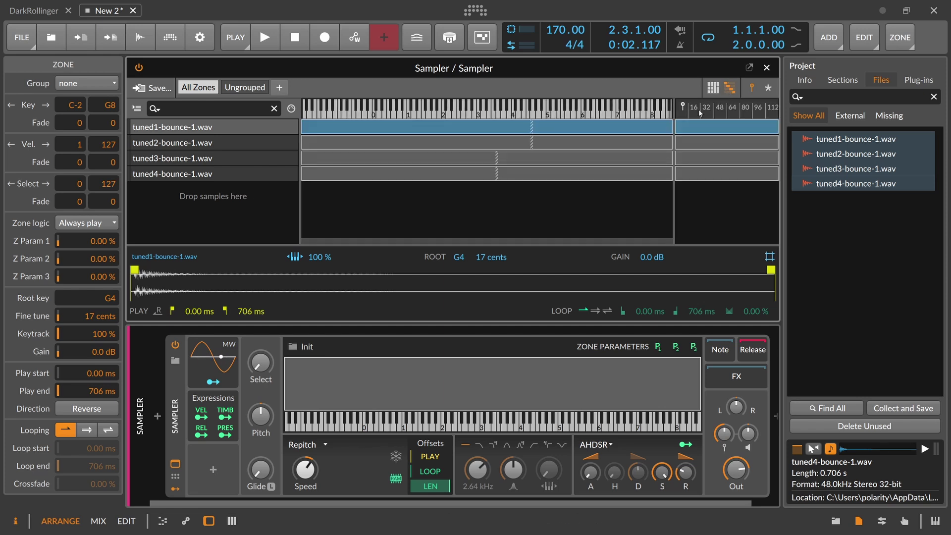
pyautogui.click(687, 145)
pyautogui.click(696, 132)
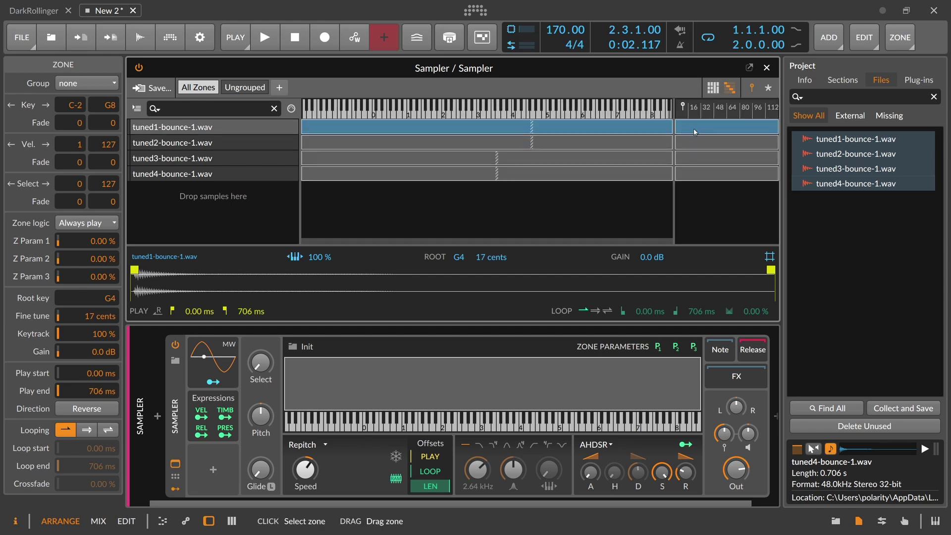
pyautogui.keyDown('shift'); pyautogui.click(709, 176); pyautogui.keyUp('shift')
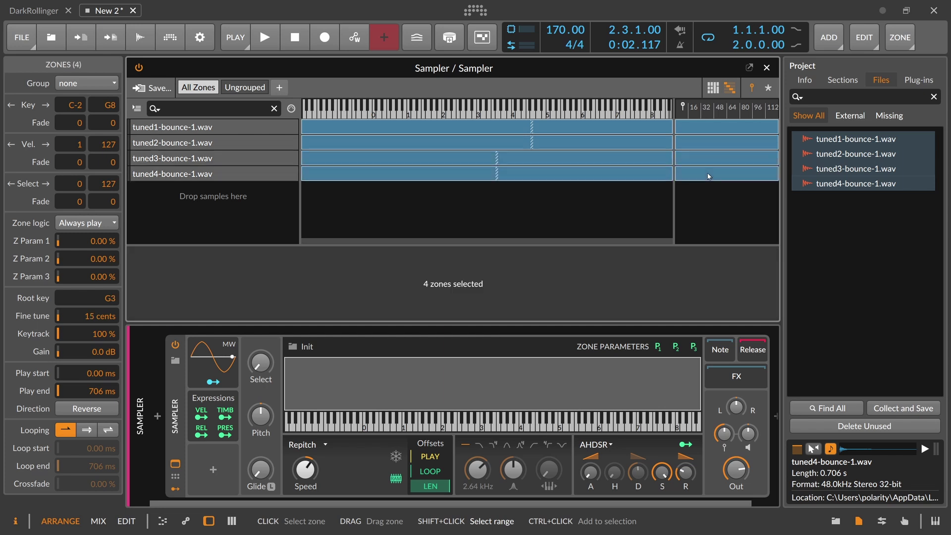
pyautogui.rightClick(692, 177)
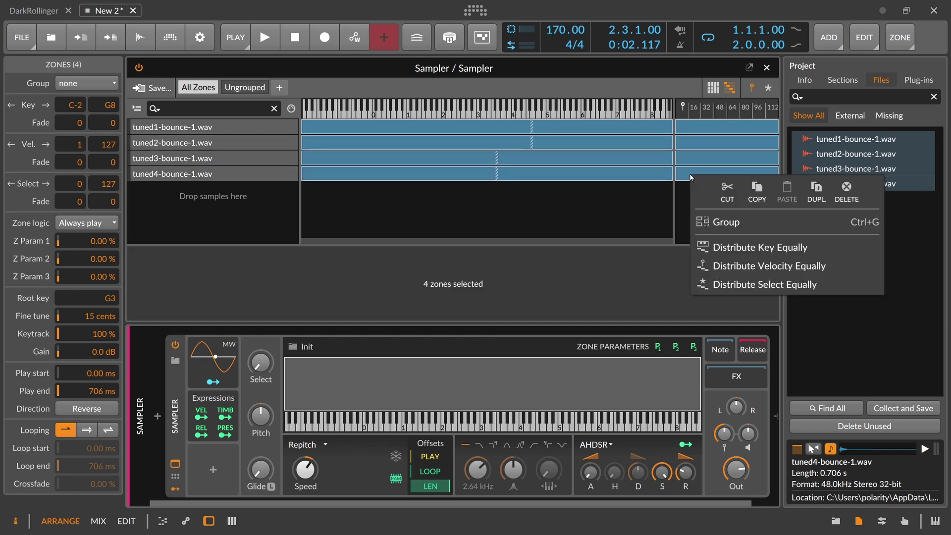
pyautogui.click(811, 270)
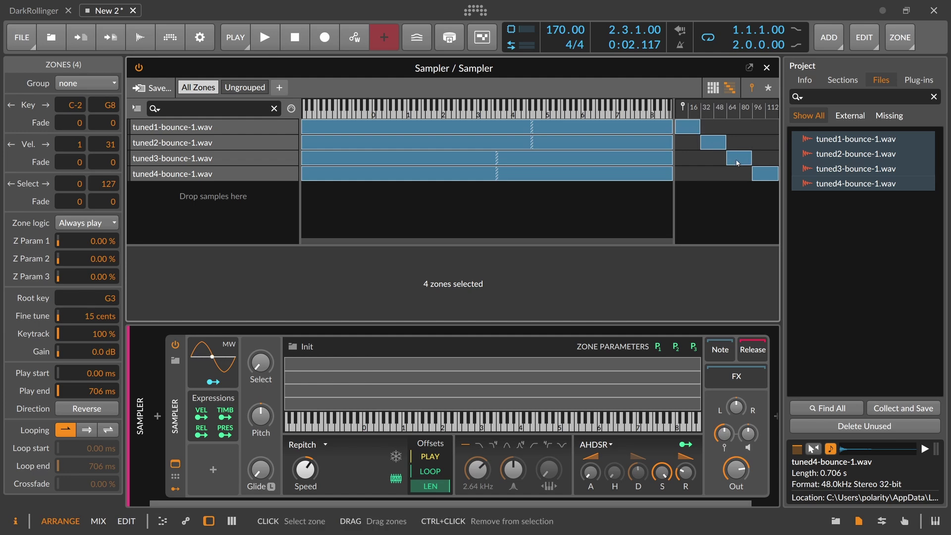
pyautogui.click(767, 69)
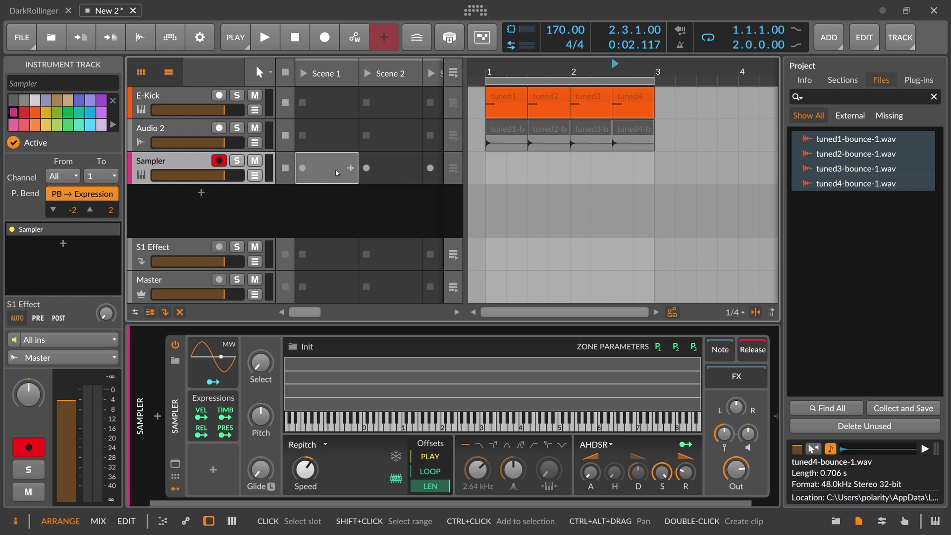
# - Delete the Sampler and Audio 2 tracks from the arrangement
pyautogui.click(341, 173)
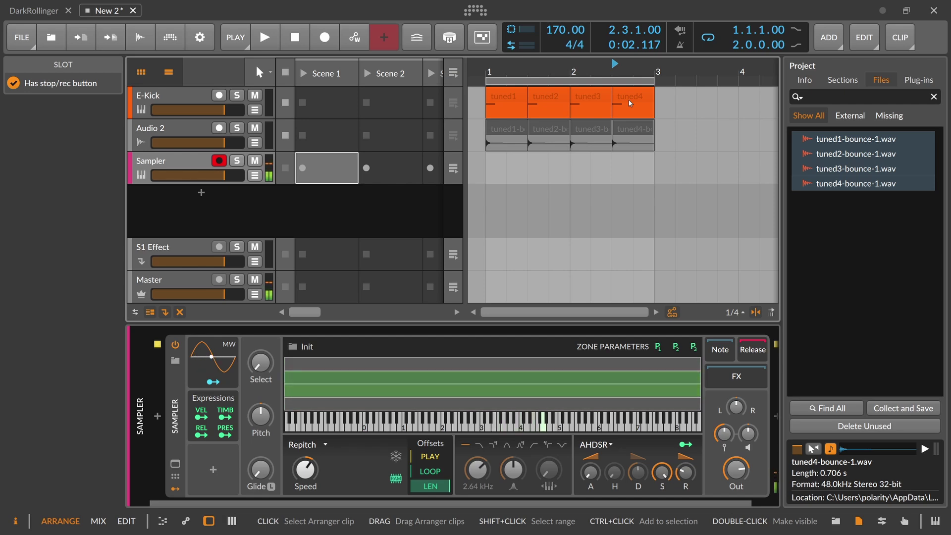
pyautogui.moveTo(591, 73); pyautogui.dragTo(588, 60)
pyautogui.click(200, 99)
pyautogui.click(202, 163)
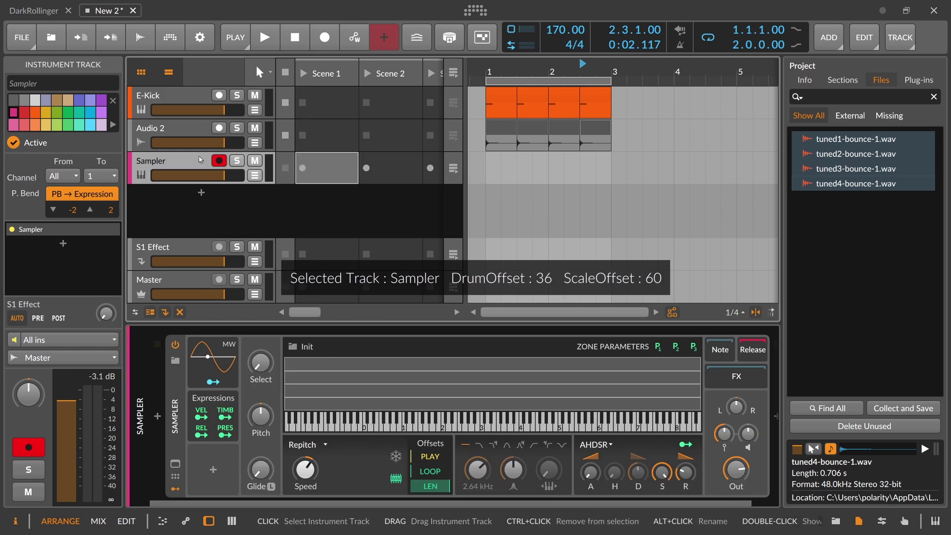
pyautogui.press('Delete')
pyautogui.press('Delete')
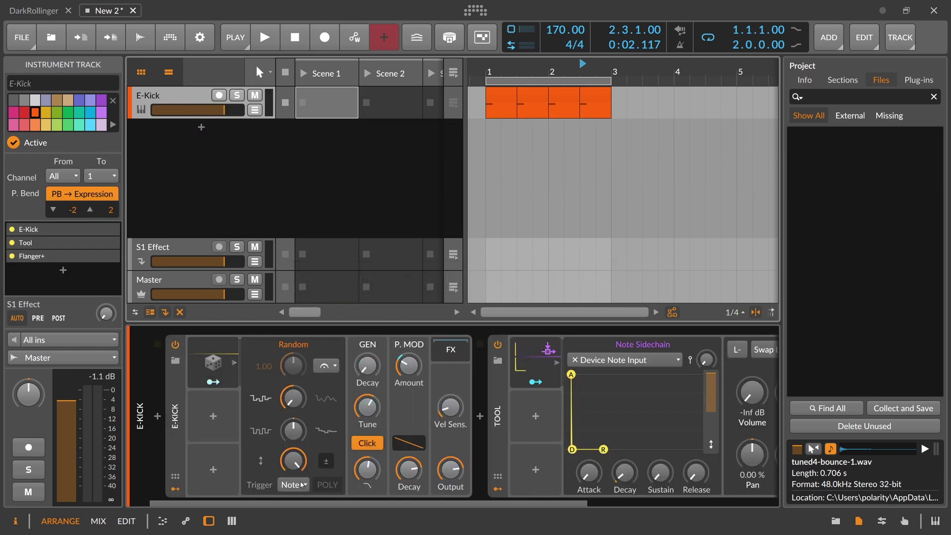
# - During playback, compare the TFX and WA modes of E-Kick's Flanger+, keep WA, and raise Color slightly
pyautogui.moveTo(322, 503); pyautogui.dragTo(585, 503)
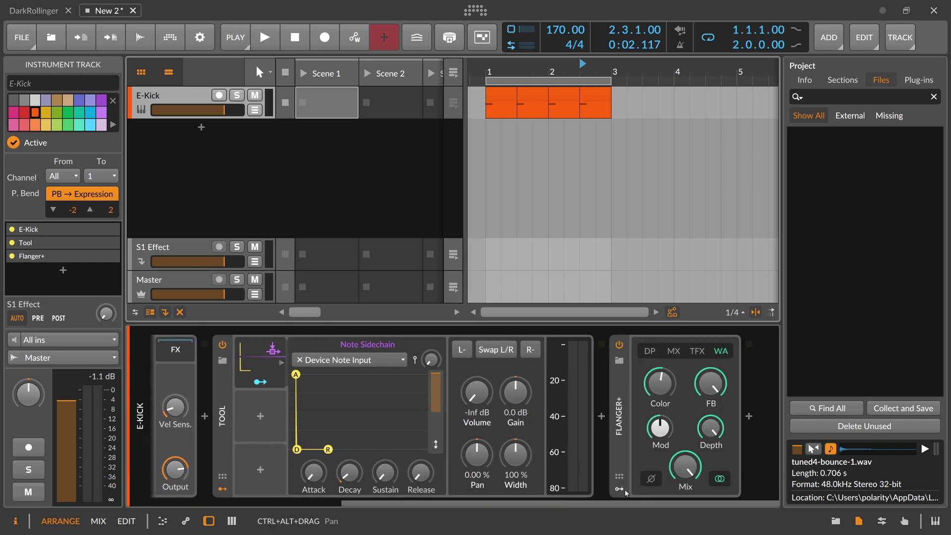
pyautogui.press('space')
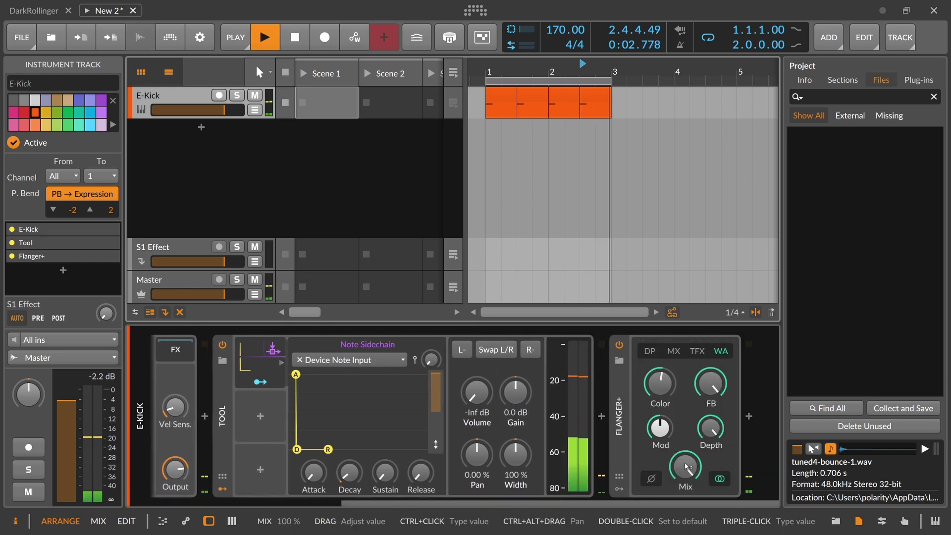
pyautogui.click(696, 352)
pyautogui.click(720, 352)
pyautogui.moveTo(664, 387); pyautogui.dragTo(664, 373)
pyautogui.moveTo(661, 428)
pyautogui.mouseDown()
pyautogui.moveTo(661, 408)
pyautogui.moveTo(661, 428)
pyautogui.mouseUp()
pyautogui.press('space')
# - Add a Random modulator to the Flanger+ device
pyautogui.click(619, 489)
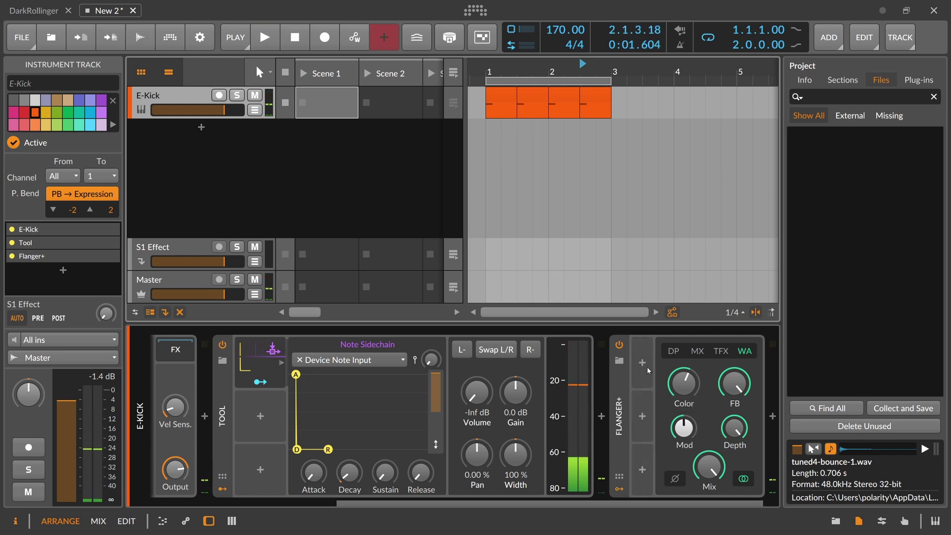
pyautogui.click(642, 364)
pyautogui.write('ra')
pyautogui.press('Down')
pyautogui.press('Down')
pyautogui.press('Return')
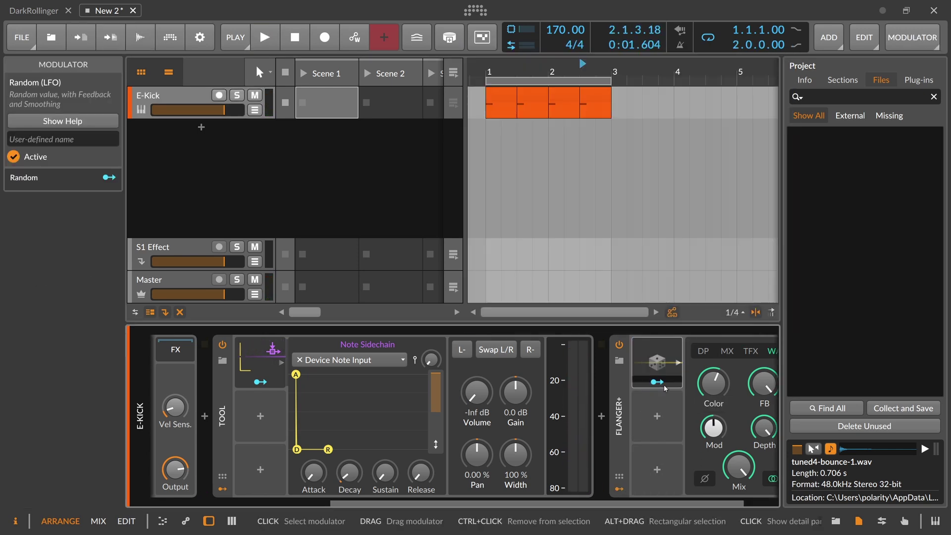
# - Map the Random modulator to the Flanger+ Mod control with an amount of about +0.043
pyautogui.moveTo(670, 503); pyautogui.dragTo(707, 482)
pyautogui.click(603, 382)
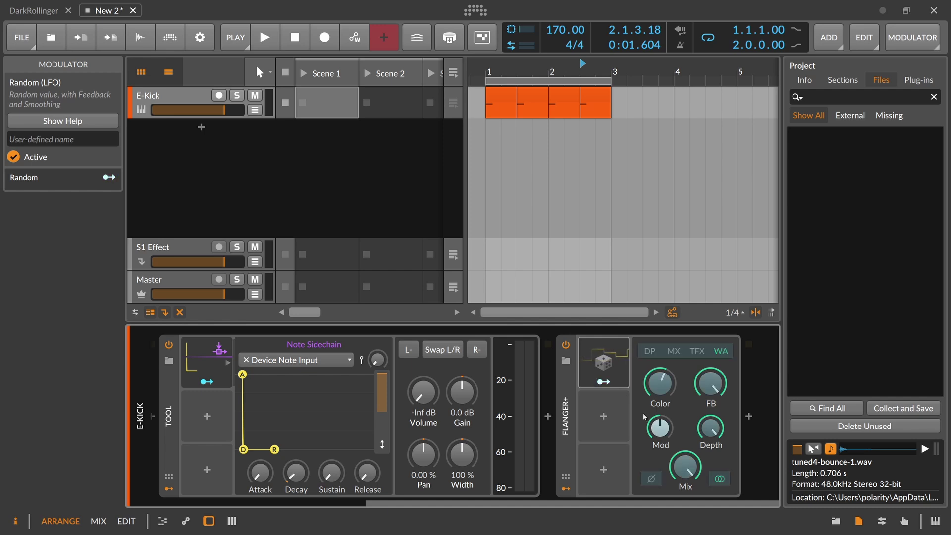
pyautogui.moveTo(660, 427); pyautogui.dragTo(660, 424)
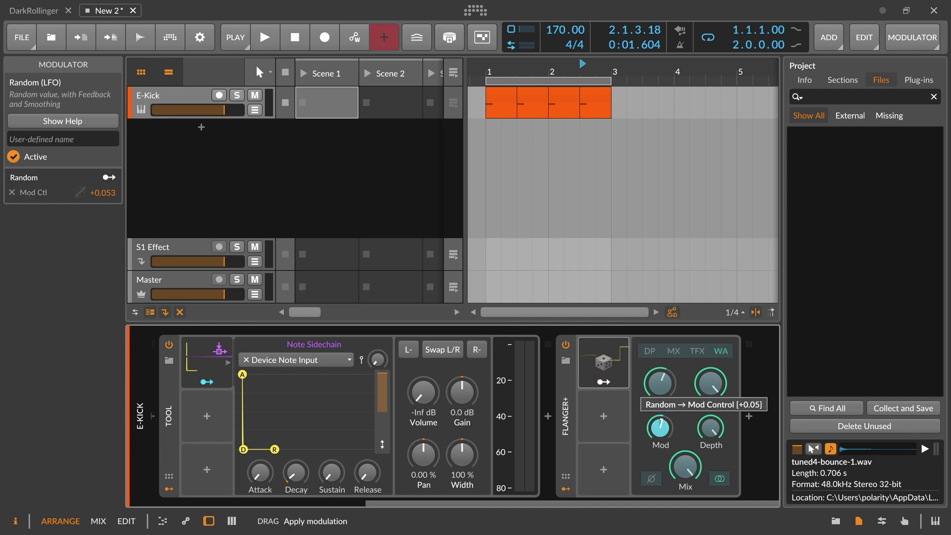
# - Set the Random modulator to Hold rate and Note trigger, and reduce its modulation of Mod to +0.030 during playback
pyautogui.click(609, 371)
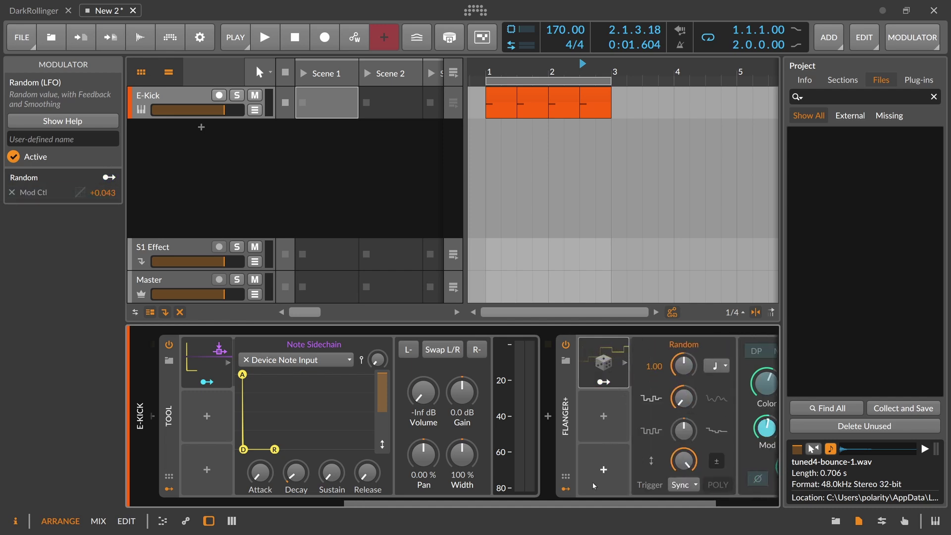
pyautogui.click(610, 365)
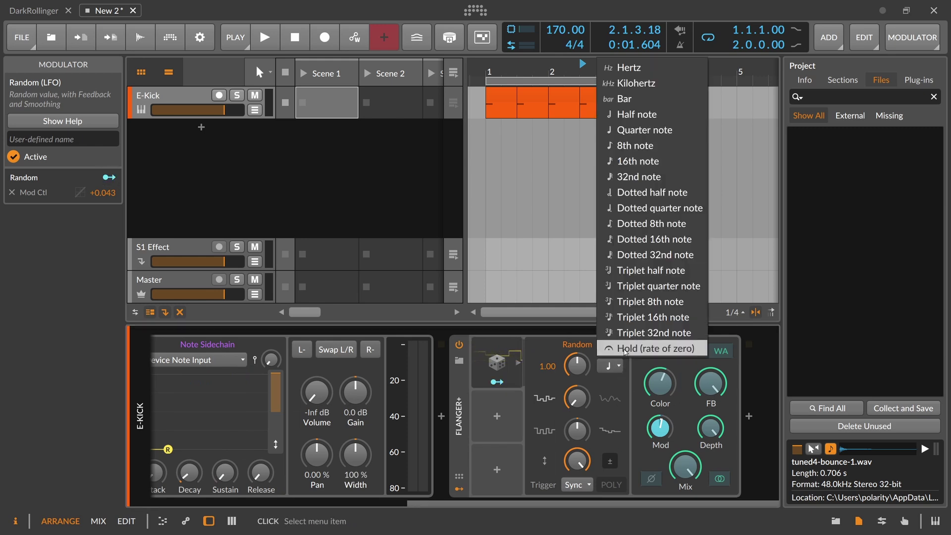
pyautogui.click(624, 349)
pyautogui.click(576, 484)
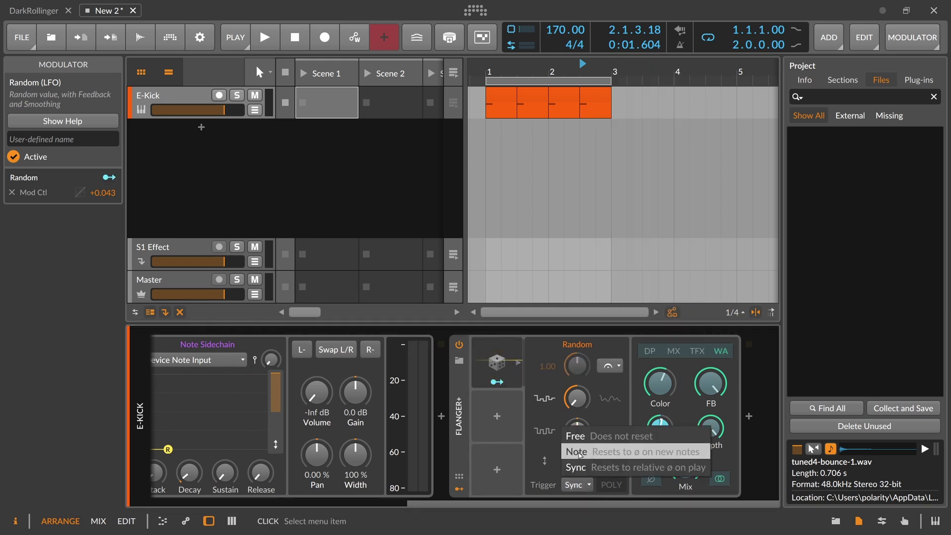
pyautogui.click(595, 452)
pyautogui.press('space')
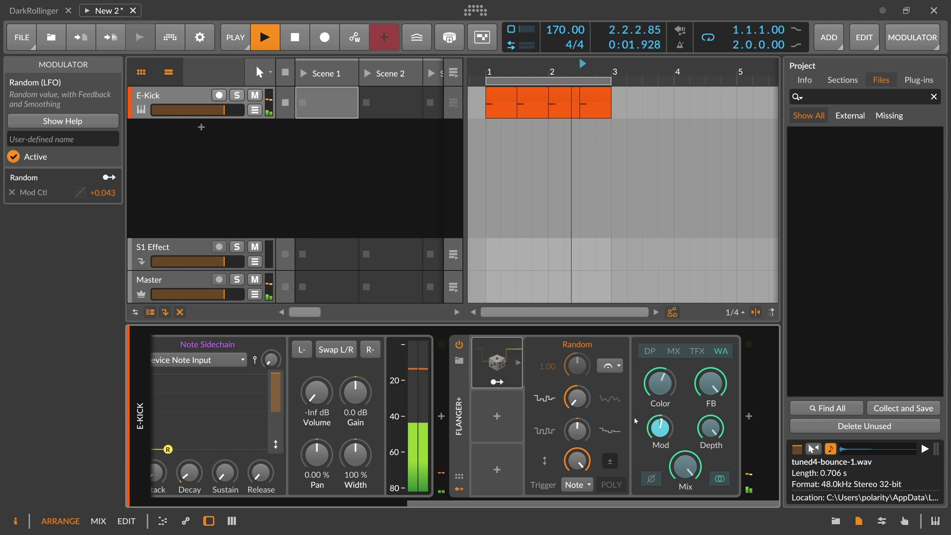
pyautogui.moveTo(660, 428); pyautogui.dragTo(661, 429)
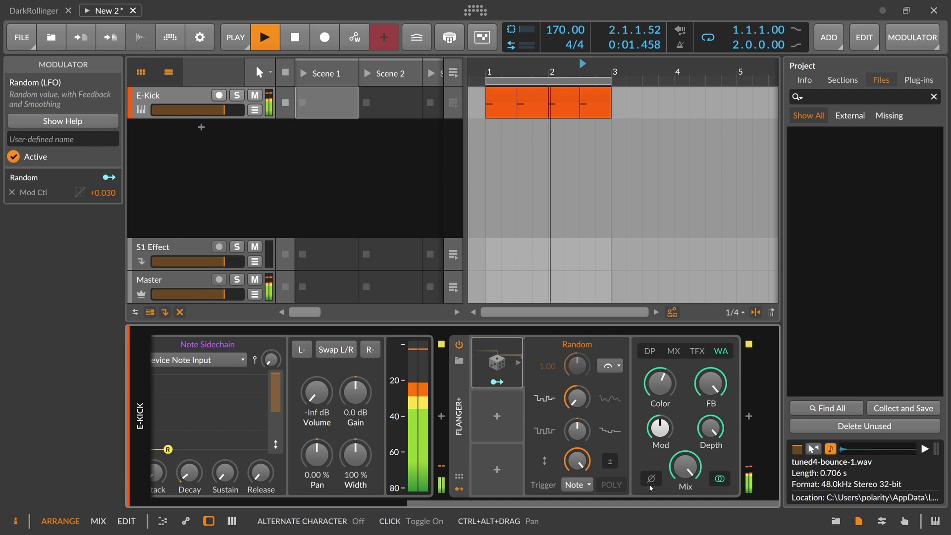
# - Add the ValhallaSupermassive effect after the Flanger+ on the E-Kick track
pyautogui.click(750, 419)
pyautogui.write('super')
pyautogui.press('Down')
pyautogui.press('Down')
pyautogui.press('Return')
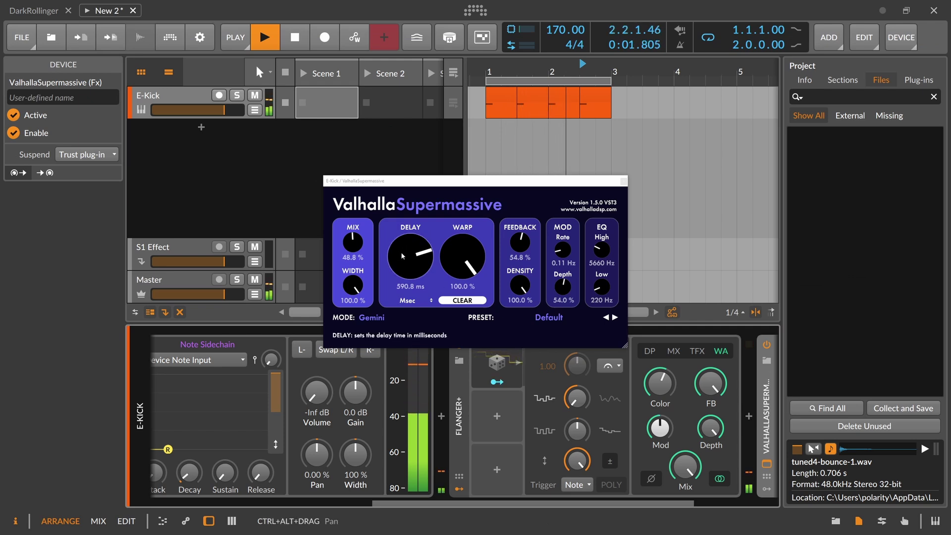
# - Lower the Delay and Mix in ValhallaSupermassive and close its plug-in window
pyautogui.moveTo(403, 253); pyautogui.dragTo(392, 303)
pyautogui.moveTo(355, 244)
pyautogui.mouseDown()
pyautogui.moveTo(368, 257)
pyautogui.moveTo(360, 248)
pyautogui.mouseUp()
pyautogui.click(623, 182)
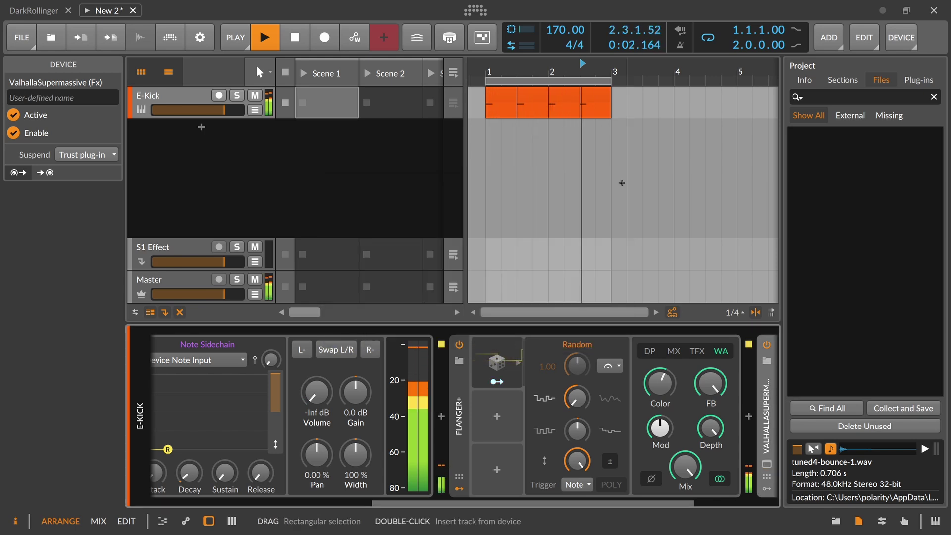
# - Stop playback, duplicate the four E-Kick clips directly behind the originals, and extend the loop region to bar 5
pyautogui.press('space')
pyautogui.moveTo(621, 133); pyautogui.dragTo(503, 99)
pyautogui.hotkey('ctrl', 'd')
pyautogui.moveTo(611, 81); pyautogui.dragTo(737, 81)
# - Rename the four duplicated clips in order as tuned5, tuned6, tuned7 and tuned8
pyautogui.click(628, 96)
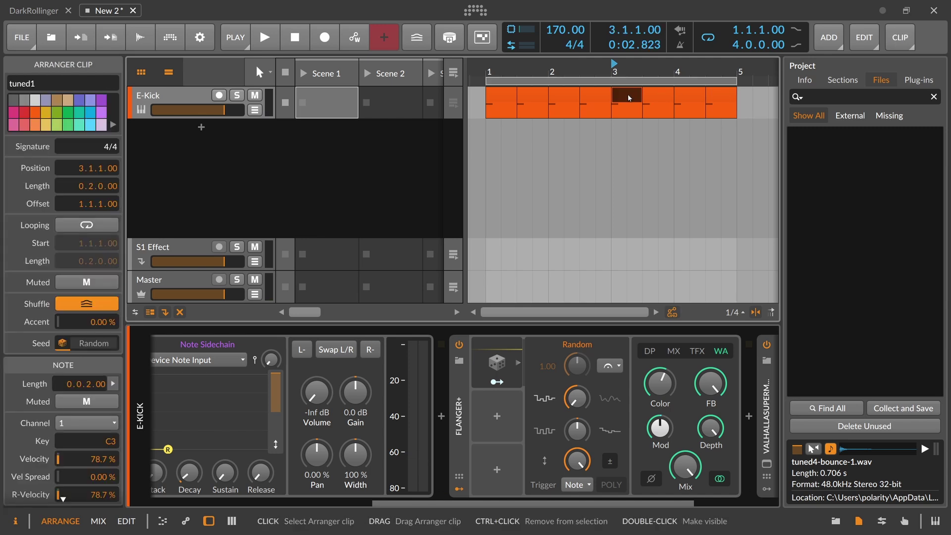
pyautogui.click(73, 83)
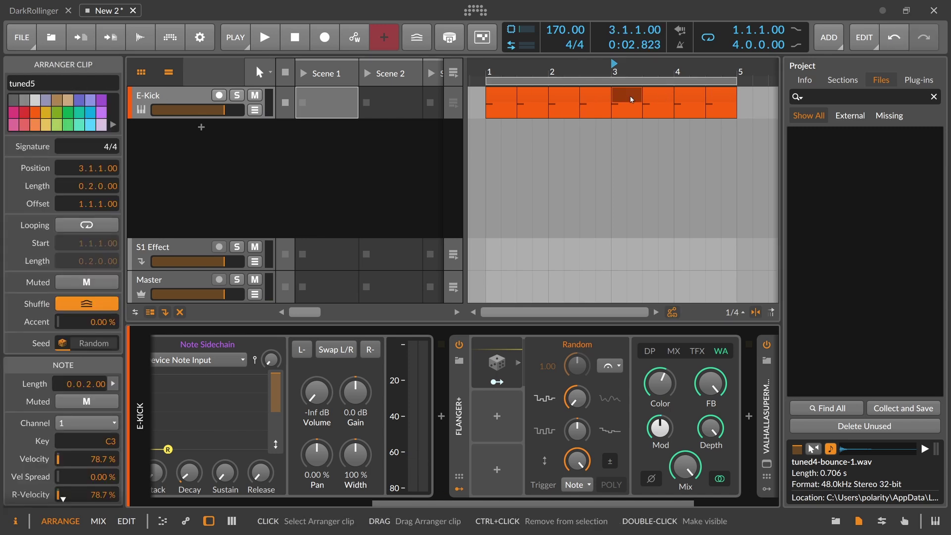
pyautogui.click(658, 103)
pyautogui.click(100, 82)
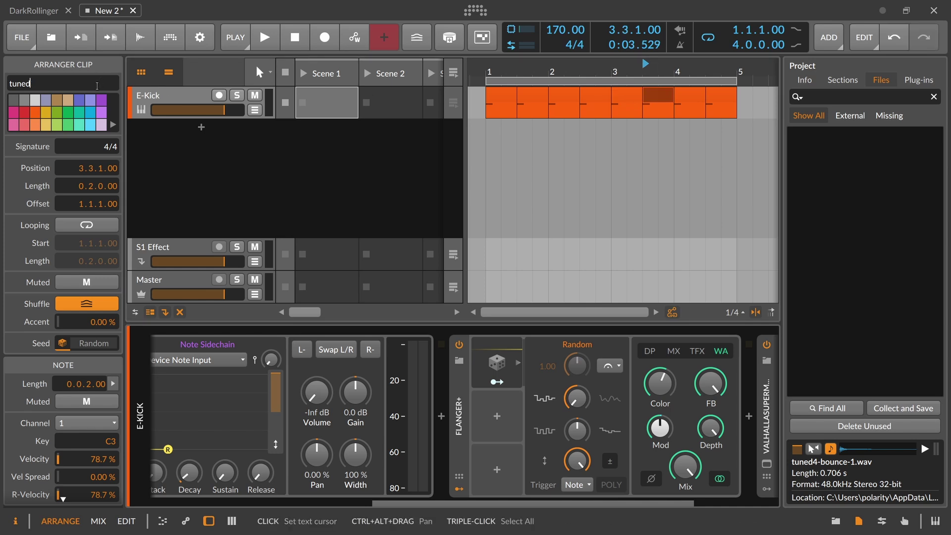
pyautogui.click(690, 96)
pyautogui.click(86, 83)
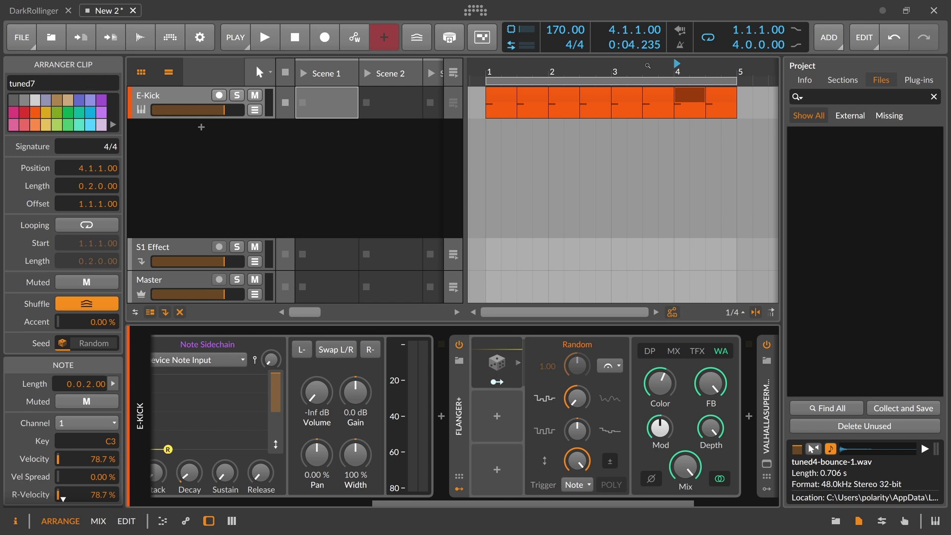
pyautogui.click(716, 92)
pyautogui.click(69, 81)
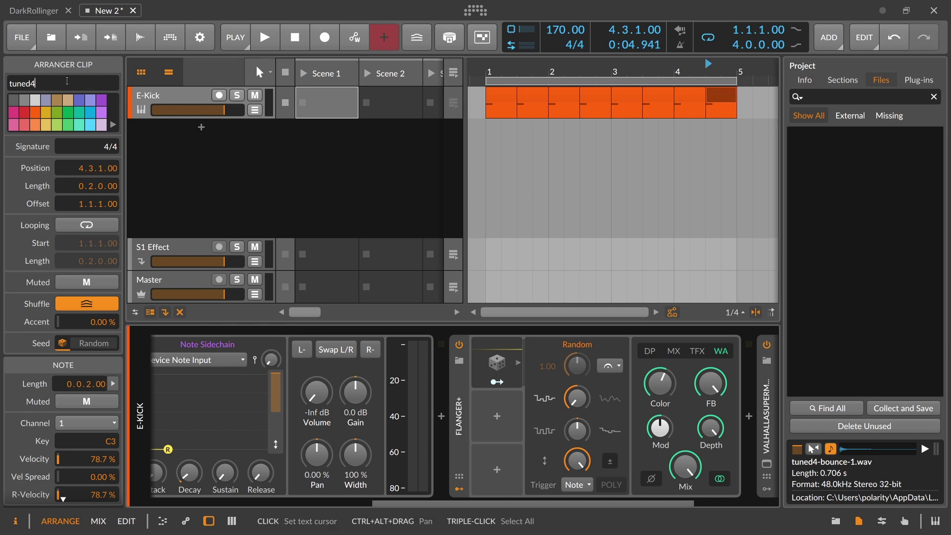
pyautogui.click(355, 86)
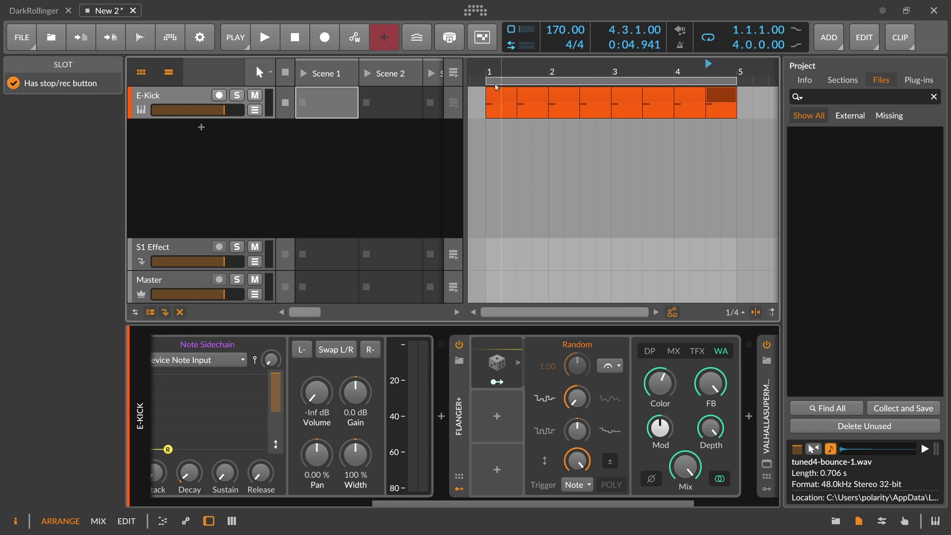
# - Bounce all eight E-Kick clips to new audio with the Post-Fader source and 32-bit floating-point depth
pyautogui.click(489, 69)
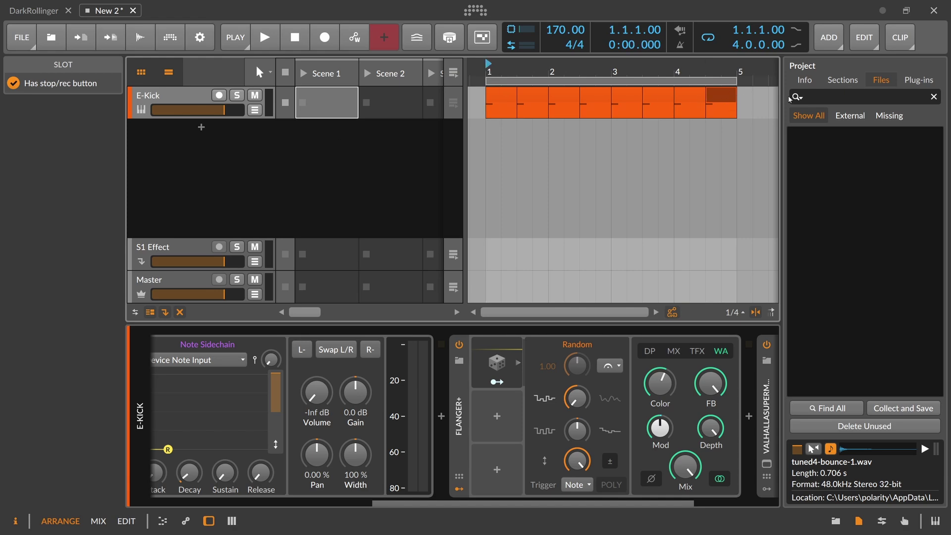
pyautogui.moveTo(753, 94); pyautogui.dragTo(500, 91)
pyautogui.rightClick(500, 93)
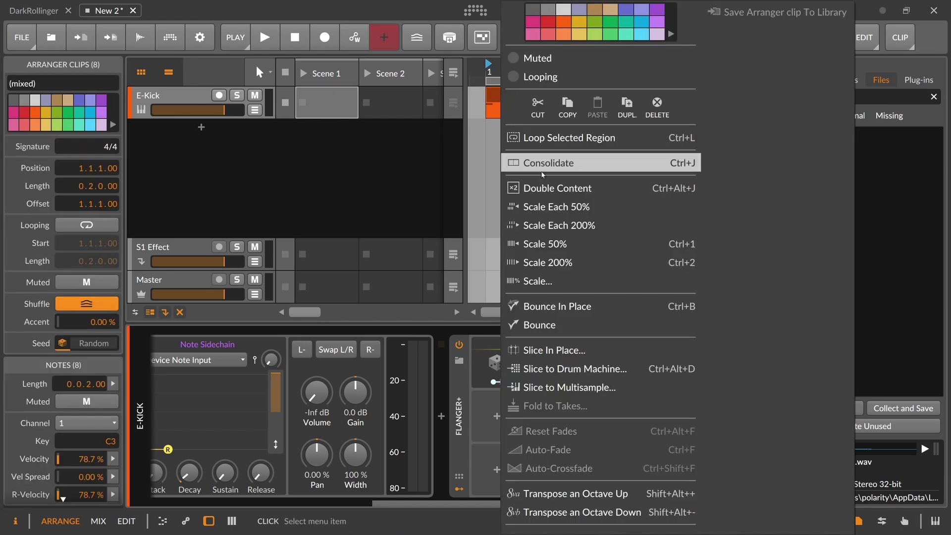
pyautogui.click(556, 320)
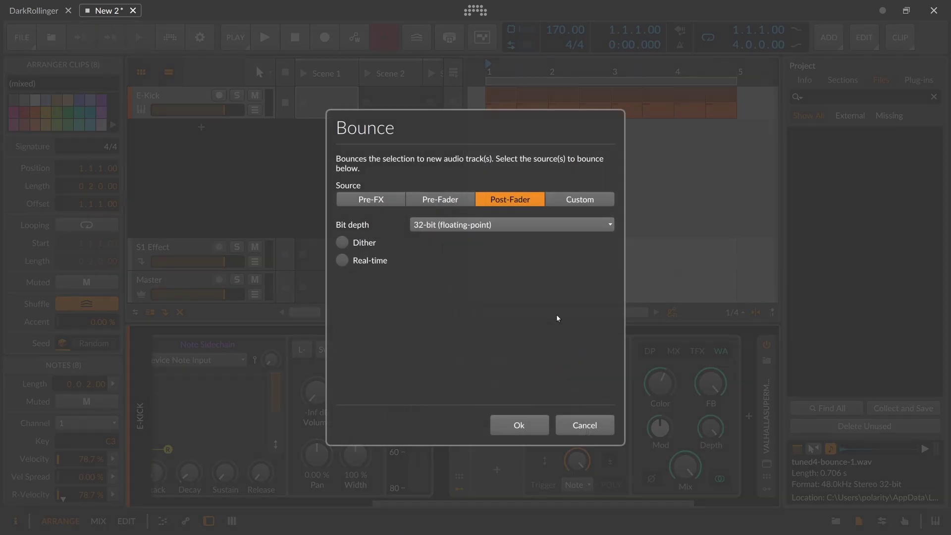
pyautogui.click(519, 425)
# - Delete the Audio 2 track holding the eight bounced clips
pyautogui.moveTo(568, 64); pyautogui.dragTo(582, 75)
pyautogui.click(231, 181)
pyautogui.click(183, 134)
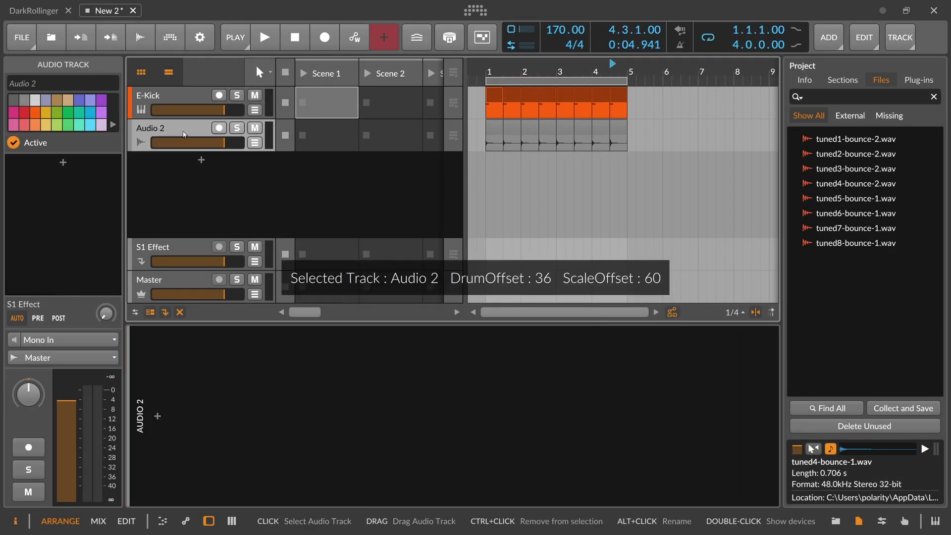
pyautogui.press('Delete')
# - Create a new instrument track with an empty Sampler below E-Kick
pyautogui.doubleClick(199, 132)
pyautogui.write('sam')
pyautogui.press('Down')
pyautogui.press('Down')
pyautogui.press('Return')
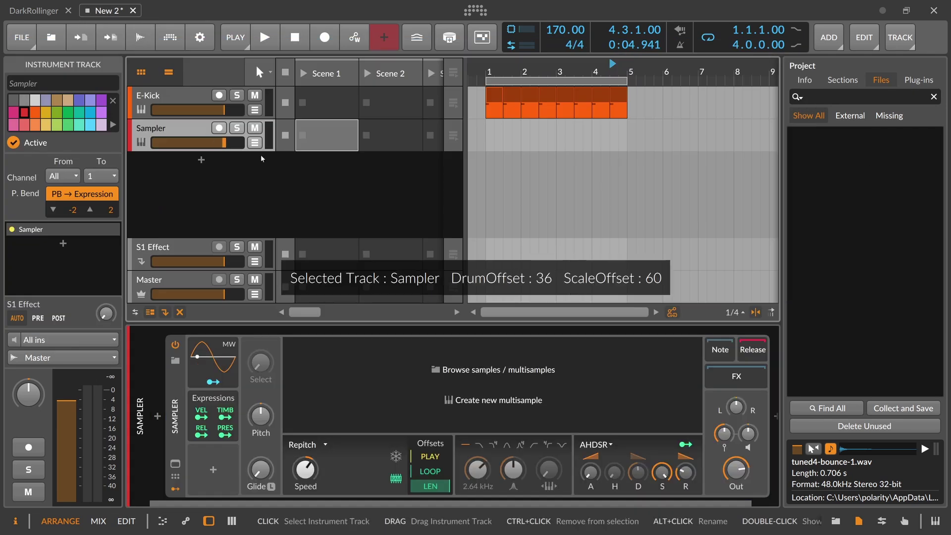
# - Undo the creation of the Sampler instrument track and the deletion of the Audio 2 track holding the bounced clips
pyautogui.click(508, 401)
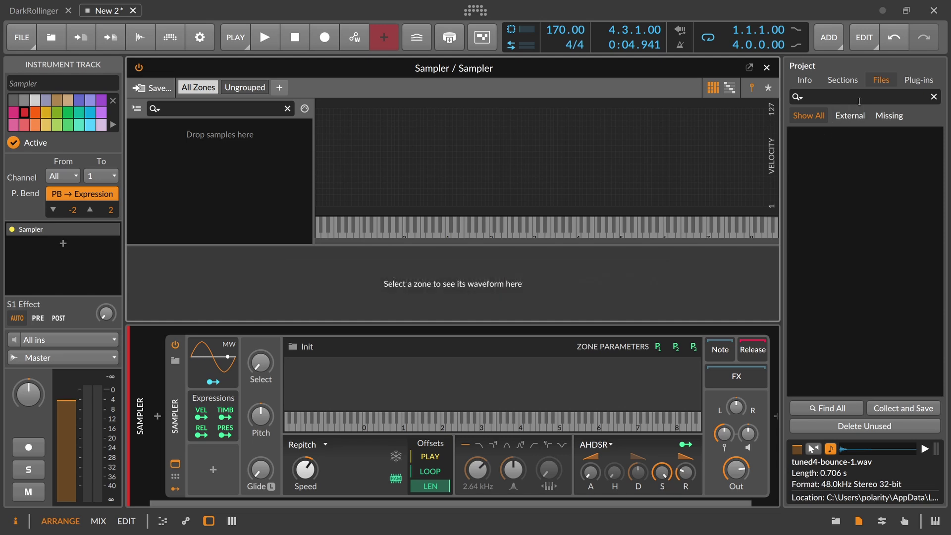
pyautogui.click(768, 68)
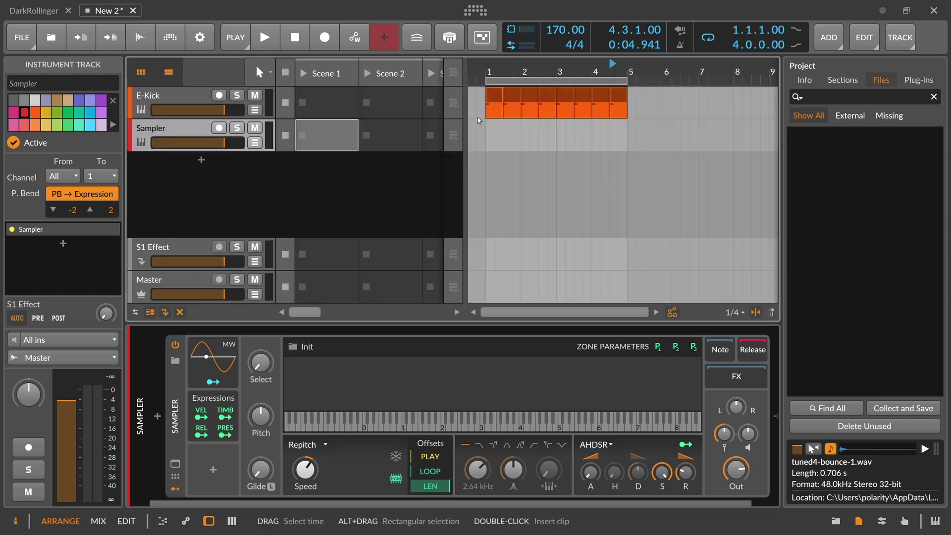
pyautogui.hotkey('ctrl', 'z')
pyautogui.hotkey('ctrl', 'z')
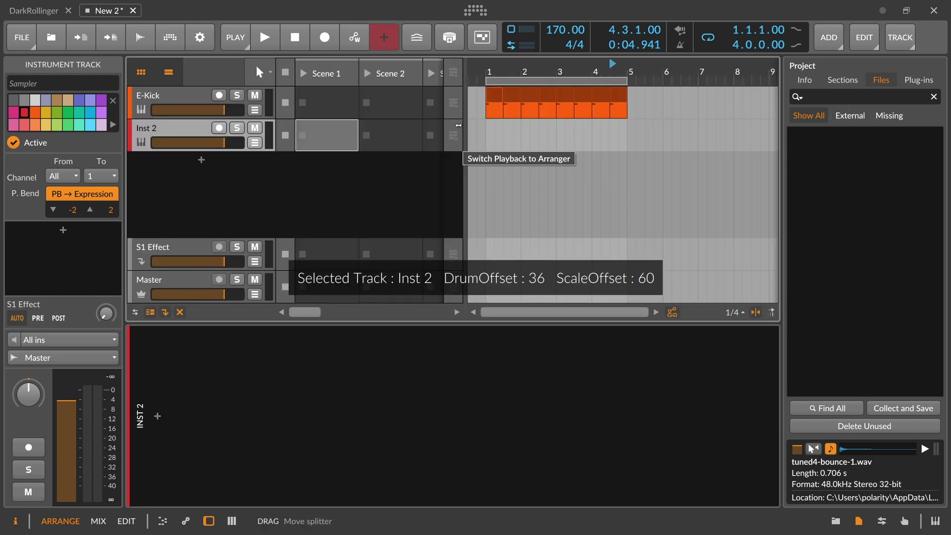
pyautogui.hotkey('ctrl', 'z')
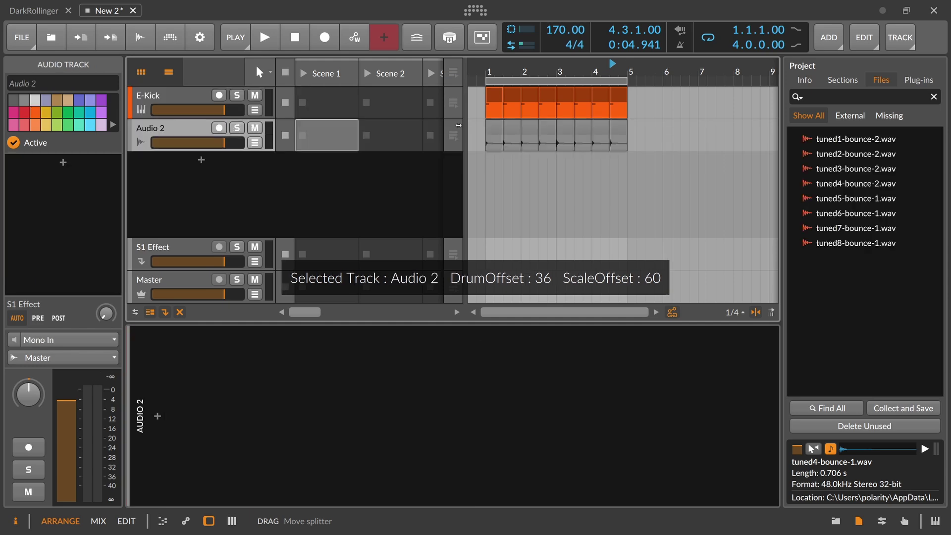
# - Add an instrument track with a Sampler below Audio 2 and create a new multisample in it
pyautogui.doubleClick(184, 179)
pyautogui.write('sam')
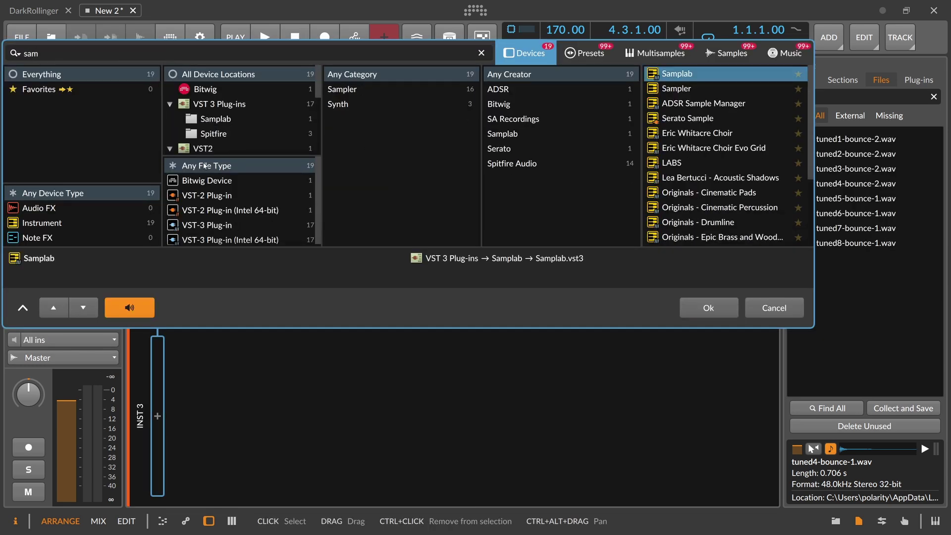
pyautogui.press('Down')
pyautogui.press('Return')
pyautogui.click(456, 401)
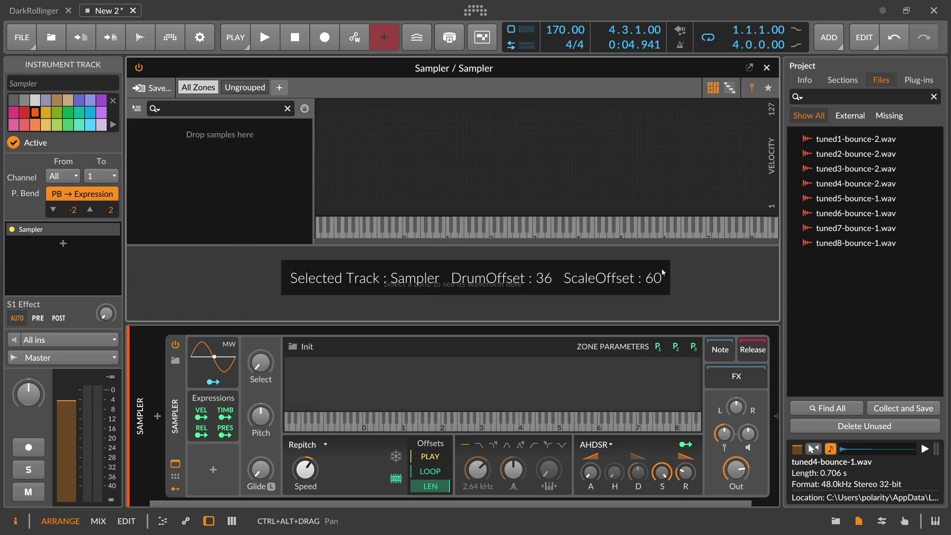
# - Load all eight bounced files, tuned1 to tuned8, from the project files into the new multisample
pyautogui.click(866, 141)
pyautogui.keyDown('shift'); pyautogui.click(862, 243); pyautogui.keyUp('shift')
pyautogui.moveTo(862, 243); pyautogui.dragTo(247, 161)
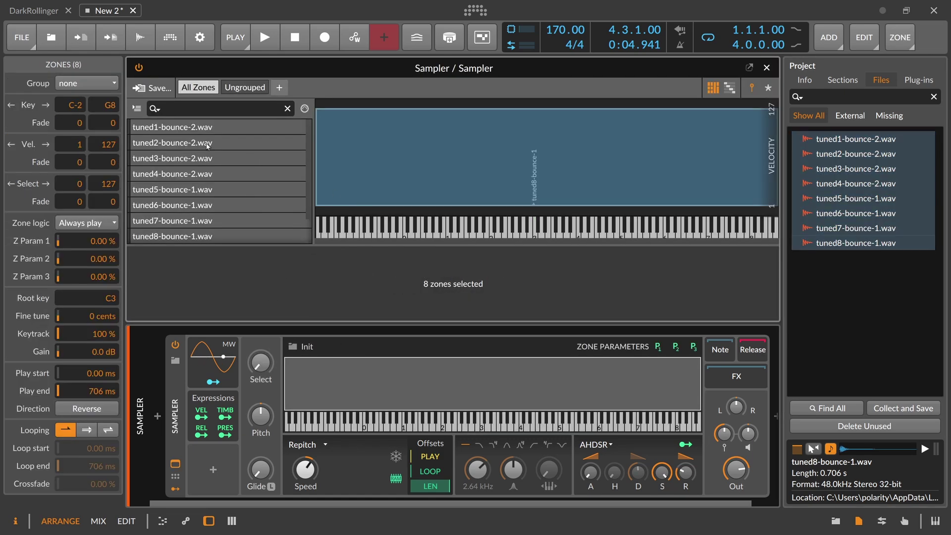
# - Detect the root keys of the tuned1, tuned2 and tuned3 zones from the frequency of their play regions
pyautogui.click(209, 127)
pyautogui.rightClick(325, 282)
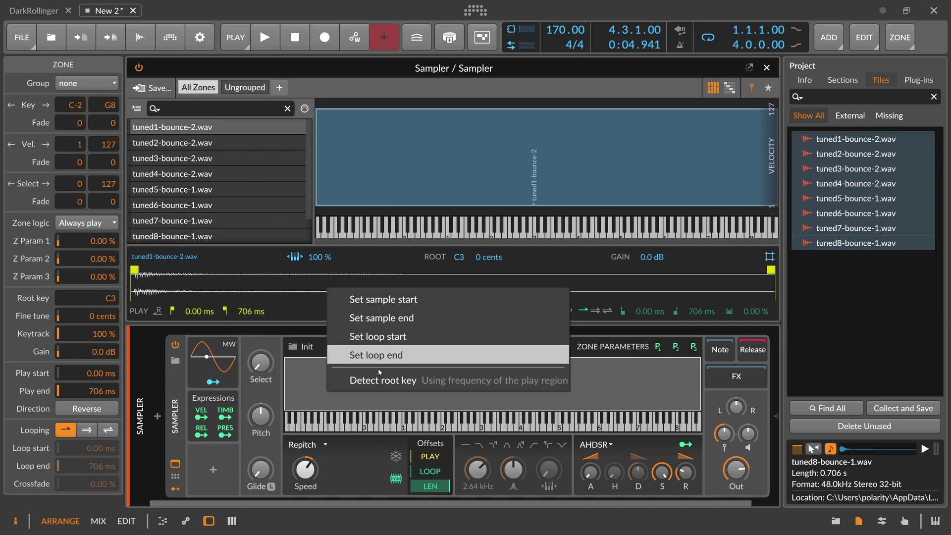
pyautogui.click(357, 380)
pyautogui.click(216, 144)
pyautogui.rightClick(380, 313)
pyautogui.click(425, 395)
pyautogui.press('Down')
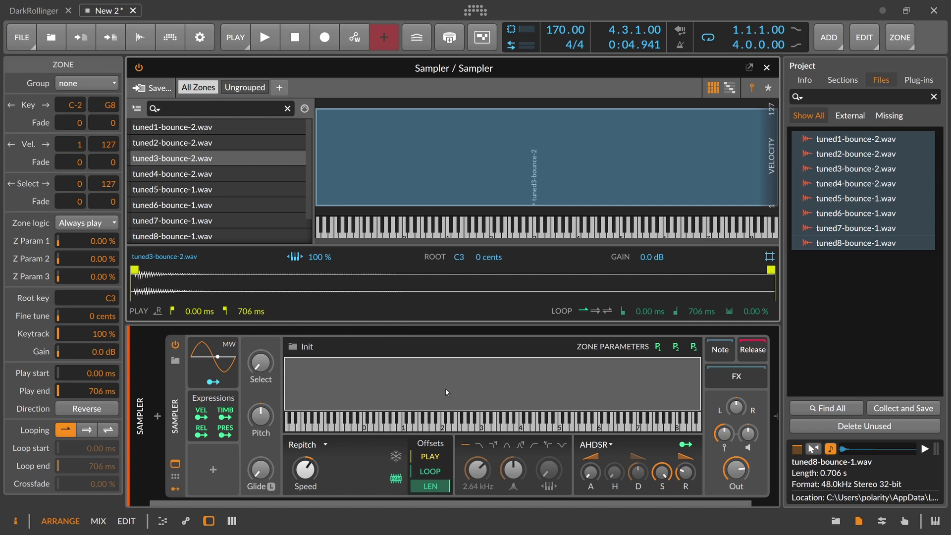
pyautogui.rightClick(410, 278)
pyautogui.click(426, 375)
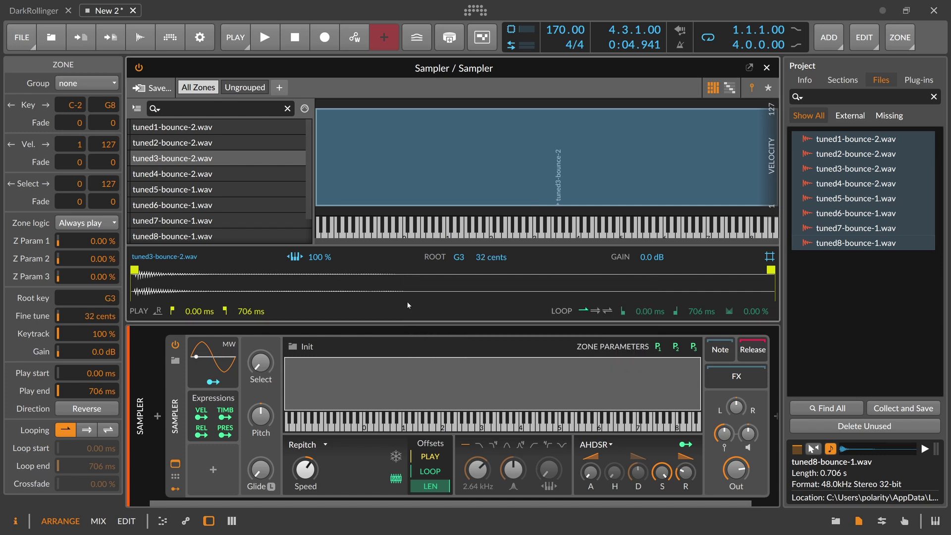
# - Detect the root keys of the tuned4, tuned5 and tuned6 zones from their play regions
pyautogui.click(257, 181)
pyautogui.rightClick(383, 278)
pyautogui.click(433, 367)
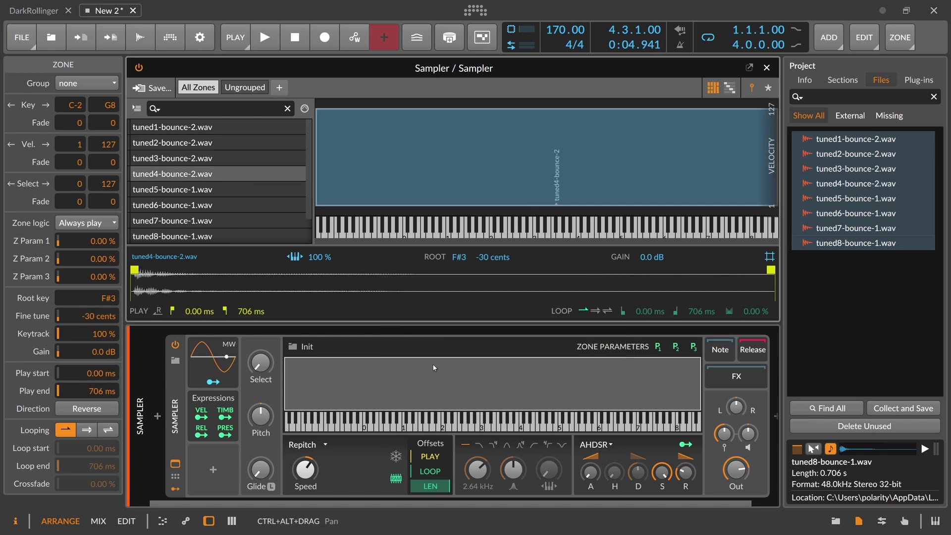
pyautogui.click(253, 187)
pyautogui.rightClick(380, 292)
pyautogui.click(426, 384)
pyautogui.click(252, 212)
pyautogui.rightClick(393, 297)
pyautogui.click(426, 390)
# - Detect the root keys of the remaining zones, tuned7 and tuned8
pyautogui.click(281, 226)
pyautogui.rightClick(394, 299)
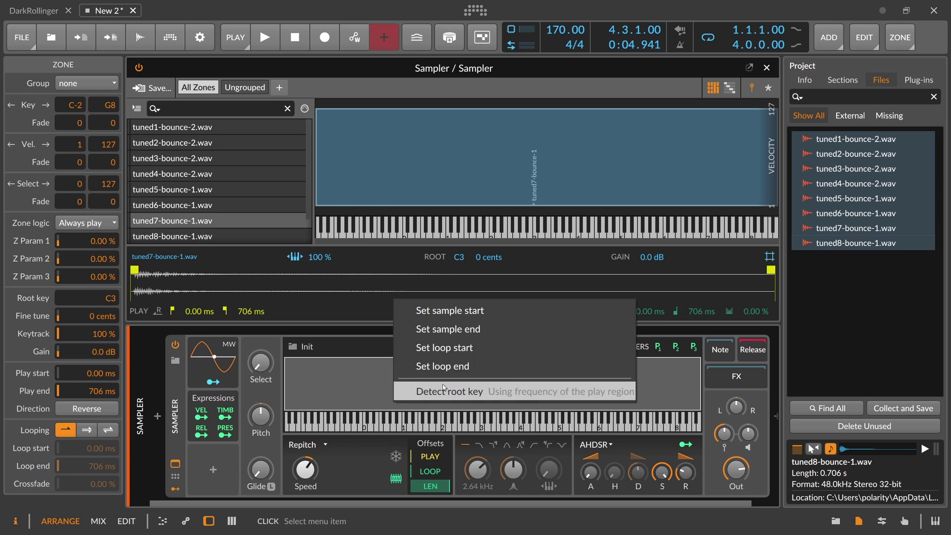
pyautogui.click(426, 388)
pyautogui.scroll(-1, 256, 205)
pyautogui.click(255, 204)
pyautogui.rightClick(394, 293)
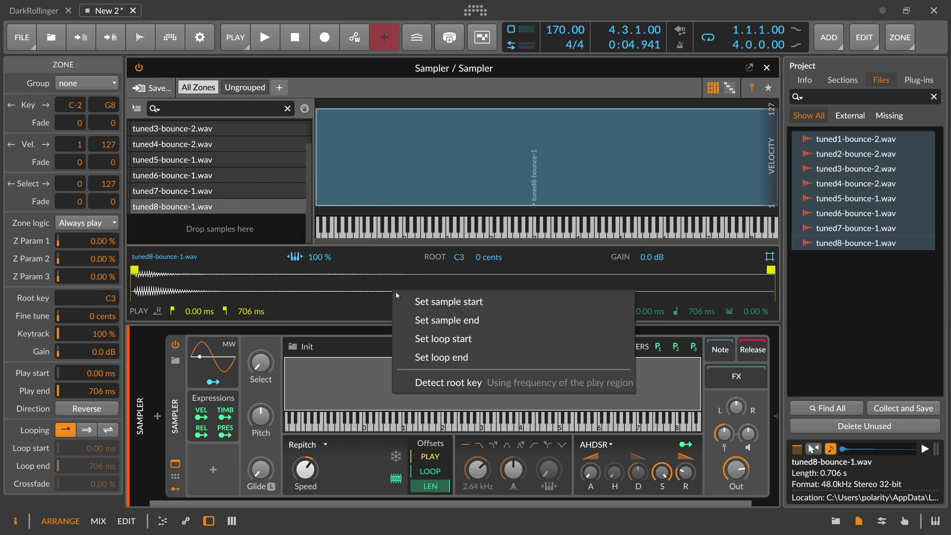
pyautogui.click(426, 382)
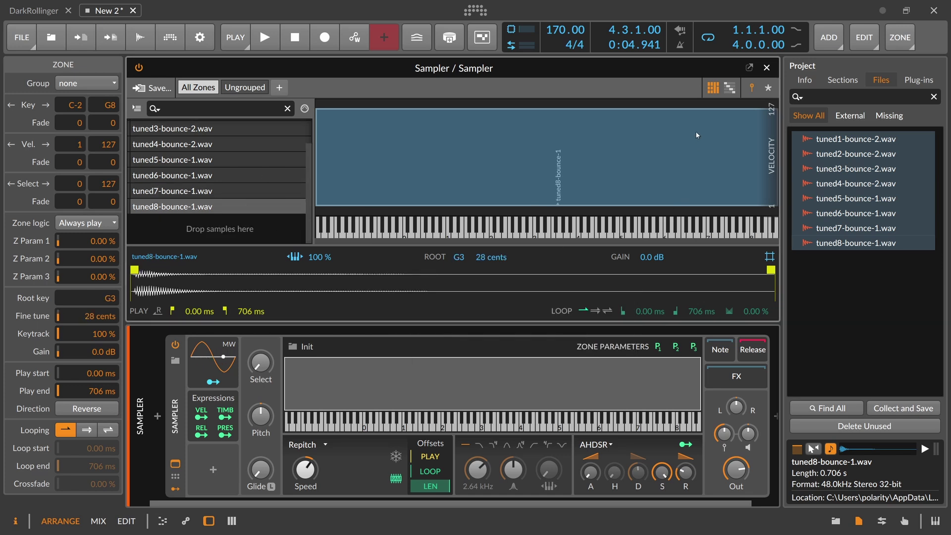
# - Try to distribute velocity equally with only the tuned2-bounce-2 zone selected
pyautogui.click(729, 90)
pyautogui.rightClick(708, 141)
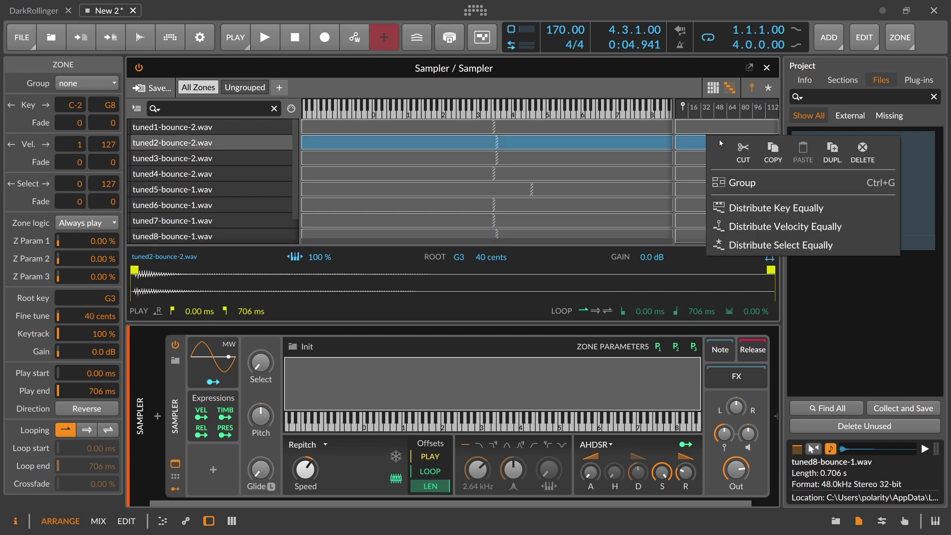
pyautogui.click(754, 233)
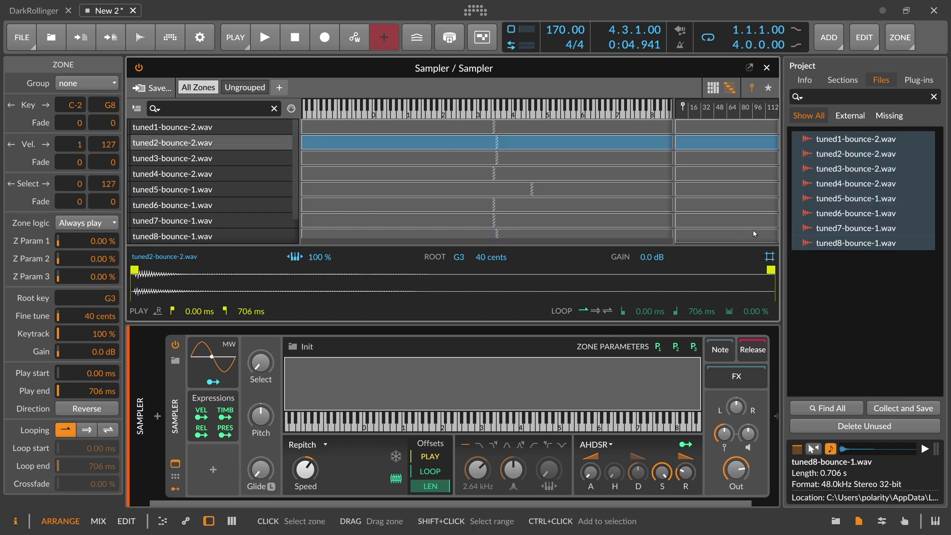
pyautogui.click(714, 88)
# - Show the zones as layered rows, distribute velocity equally across all eight zones, and close the multisample editor
pyautogui.click(731, 89)
pyautogui.click(727, 128)
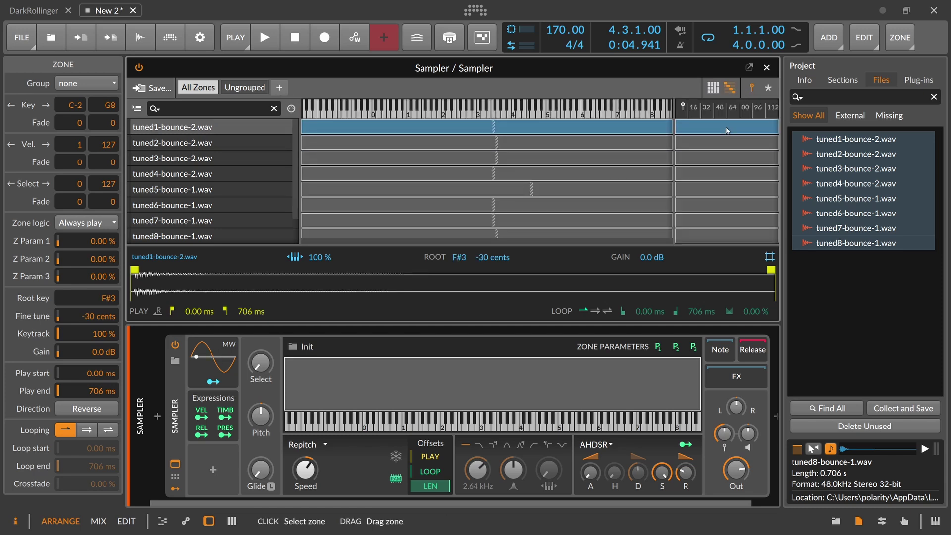
pyautogui.keyDown('shift'); pyautogui.click(720, 237); pyautogui.keyUp('shift')
pyautogui.scroll(-1, 721, 236)
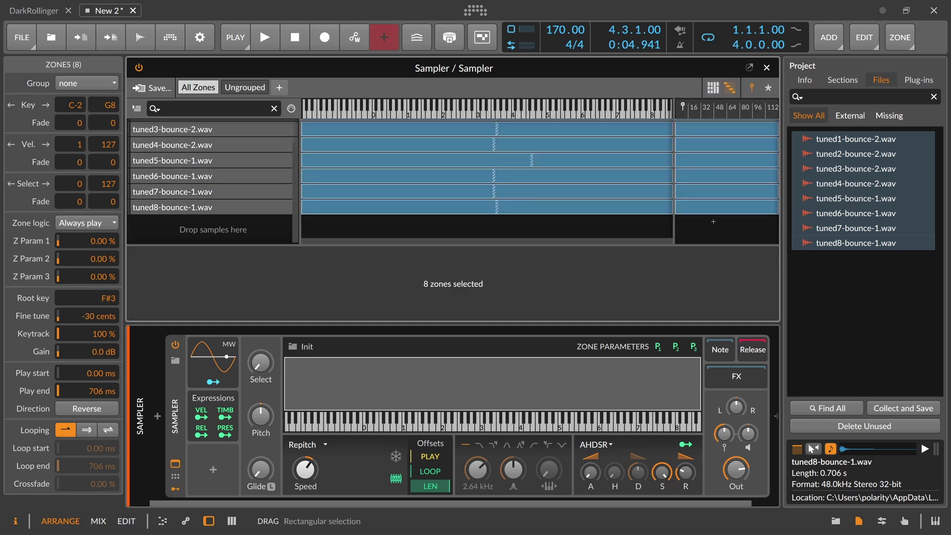
pyautogui.rightClick(715, 208)
pyautogui.click(774, 297)
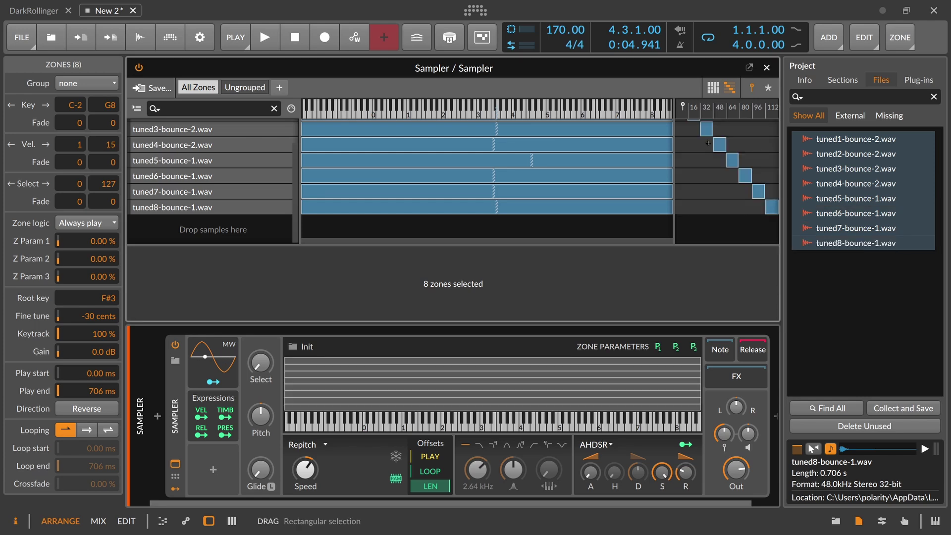
pyautogui.scroll(1, 709, 146)
pyautogui.click(767, 68)
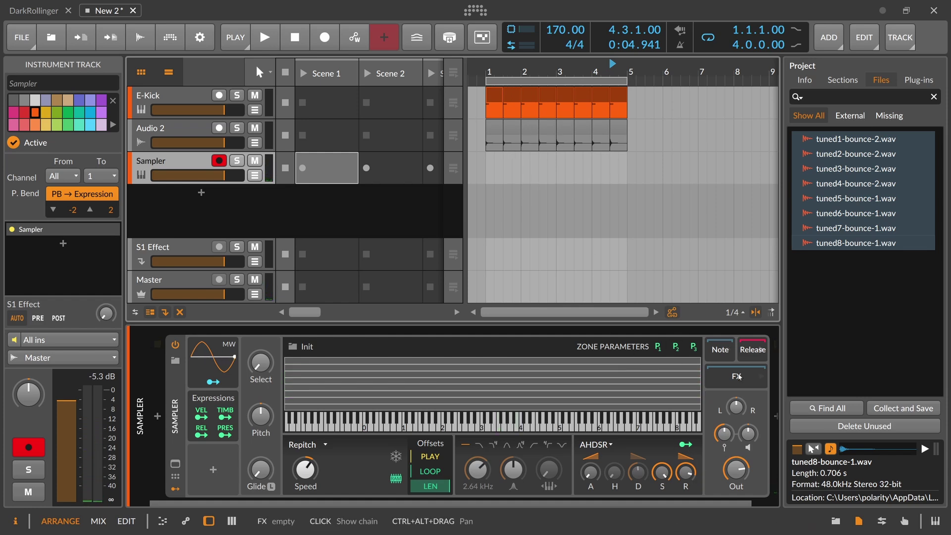
# - Insert ValhallaSupermassive into the Sampler's FX chain
pyautogui.click(731, 418)
pyautogui.write('super')
pyautogui.press('Down')
pyautogui.press('Down')
pyautogui.press('Return')
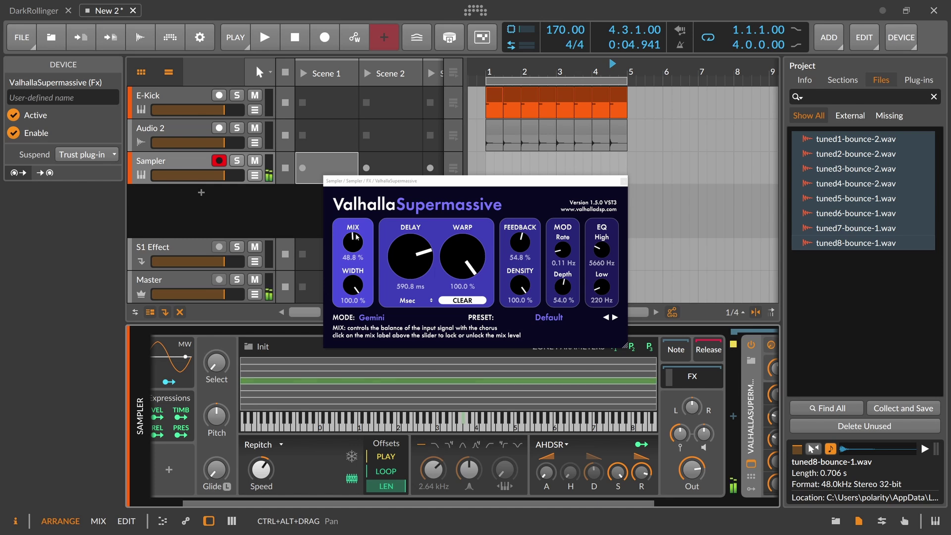
# - Create a one-bar clip at bar 1 on the Sampler track, match the arranger loop to it, and open it for note editing
pyautogui.click(508, 168)
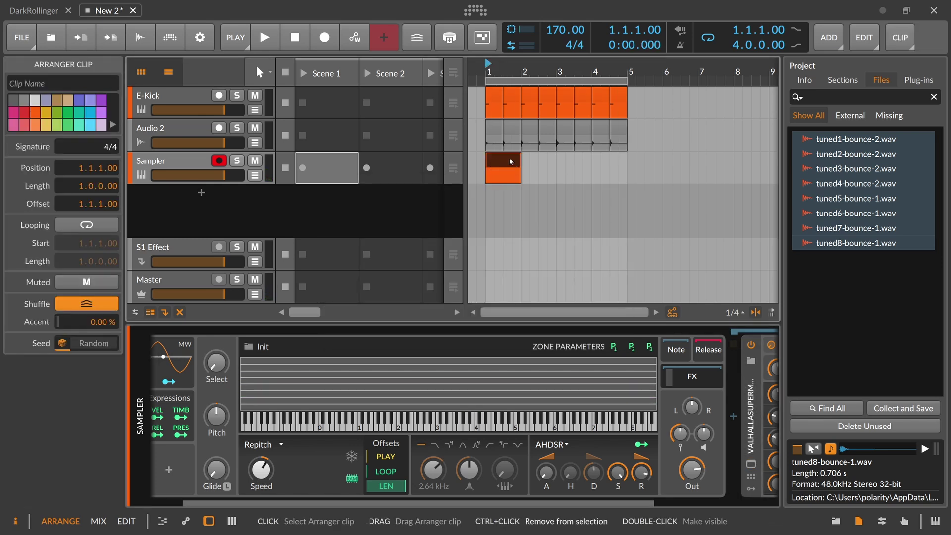
pyautogui.hotkey('ctrl', 'l')
pyautogui.doubleClick(509, 161)
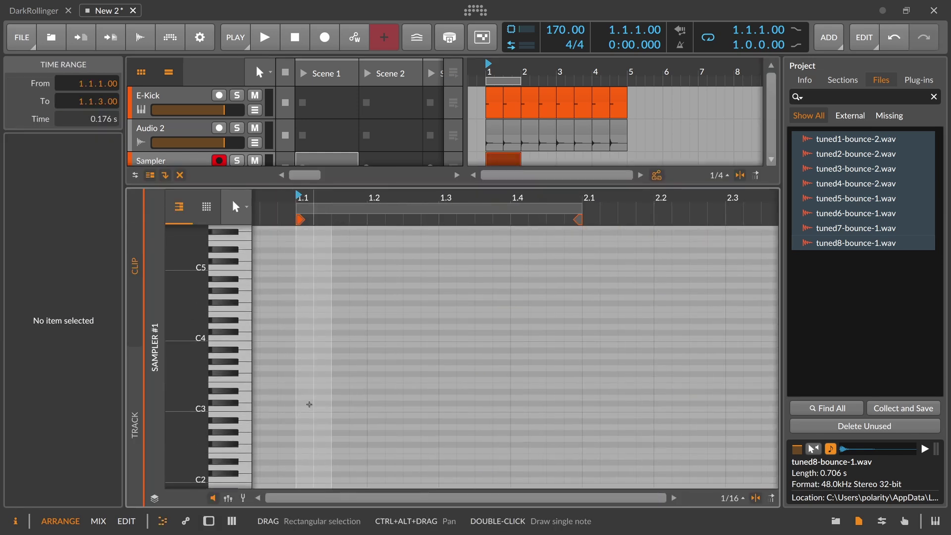
# - Draw five sixteenth notes in the clip's first half: D#3, F#3, F3, A#3 and G#3, rising overall from beat 1.1 to 1.2.4
pyautogui.doubleClick(306, 392)
pyautogui.doubleClick(340, 375)
pyautogui.doubleClick(378, 381)
pyautogui.doubleClick(411, 350)
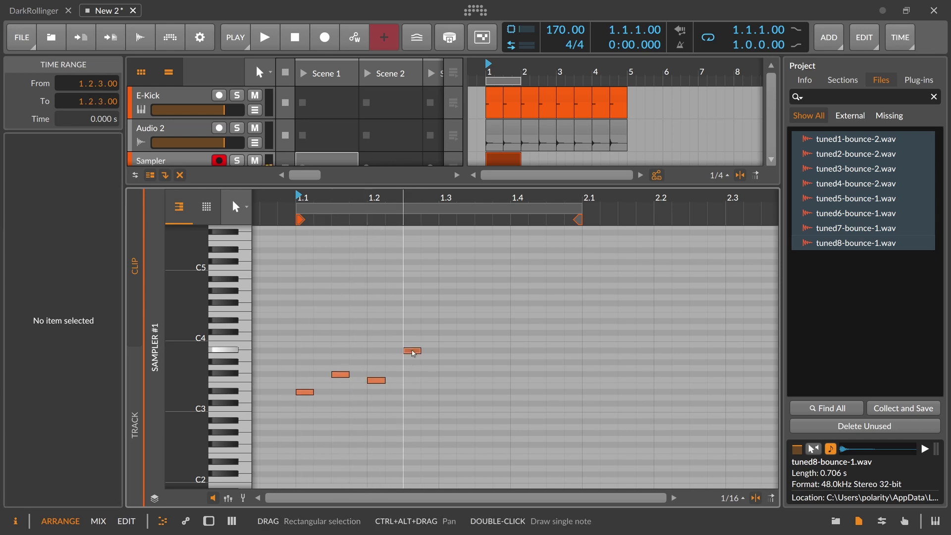
pyautogui.click(431, 363)
pyautogui.doubleClick(431, 362)
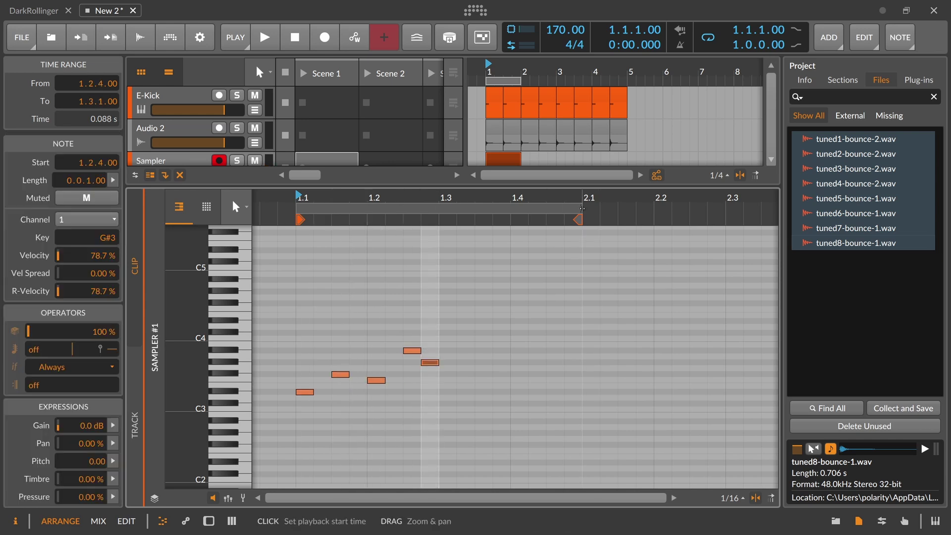
# - Play the looped note pattern to audition the Sampler with its reverb, and bring up the track's devices
pyautogui.hotkey('ctrl', 'a')
pyautogui.press('space')
pyautogui.press('space')
pyautogui.scroll(-2, 521, 149)
pyautogui.press('space')
pyautogui.scroll(2, 513, 126)
pyautogui.scroll(-1, 515, 148)
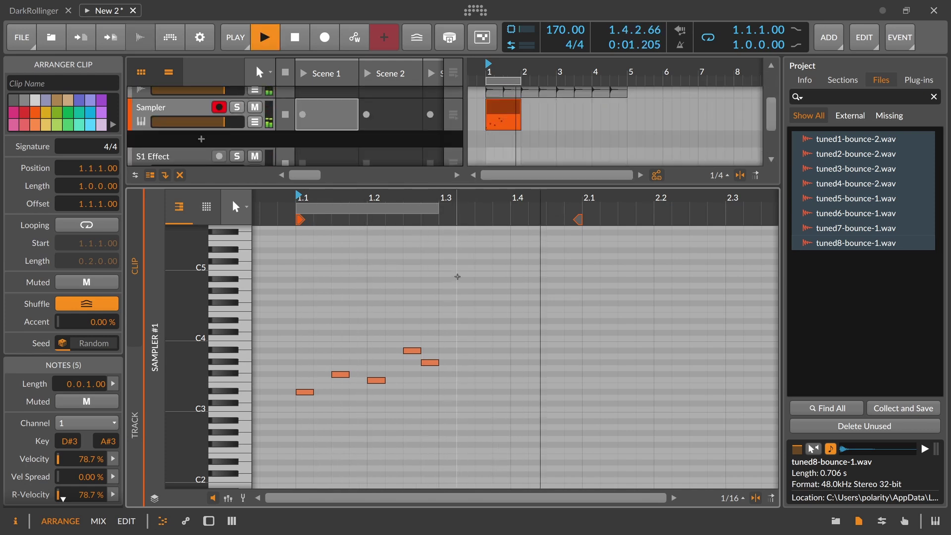
pyautogui.press('space')
pyautogui.scroll(-1, 217, 133)
pyautogui.press('space')
pyautogui.scroll(1, 217, 133)
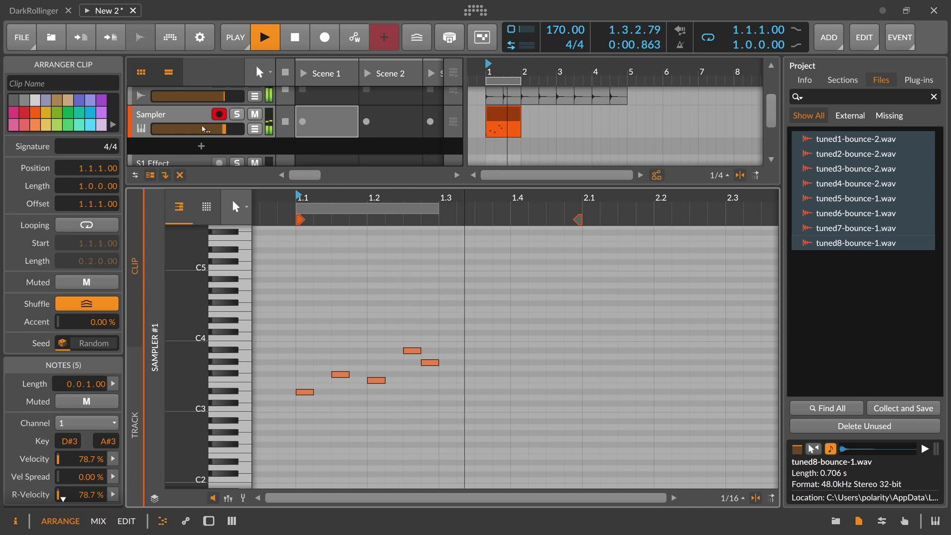
pyautogui.press('d')
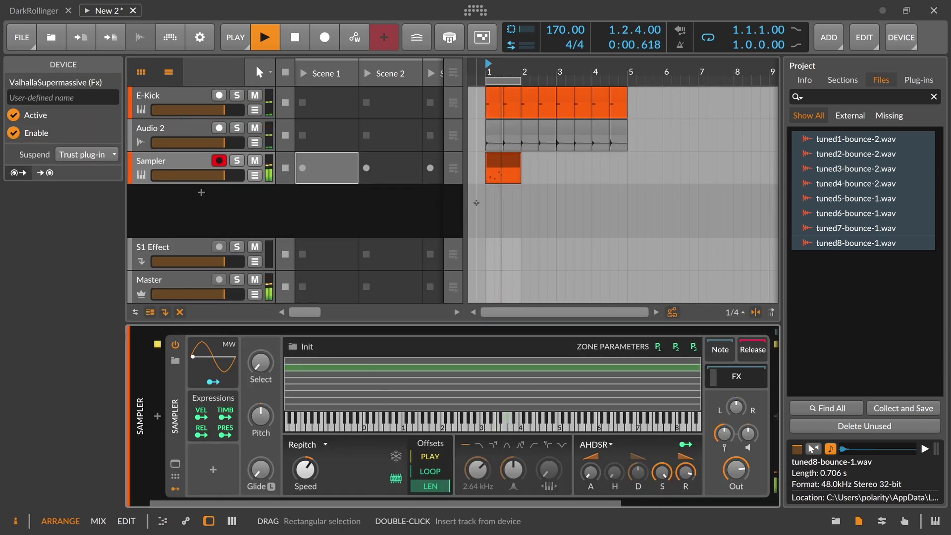
pyautogui.press('space')
# - Insert a Randomize note effect before the Sampler, set its Velocity amount to 45.2 %, and start playback
pyautogui.click(158, 416)
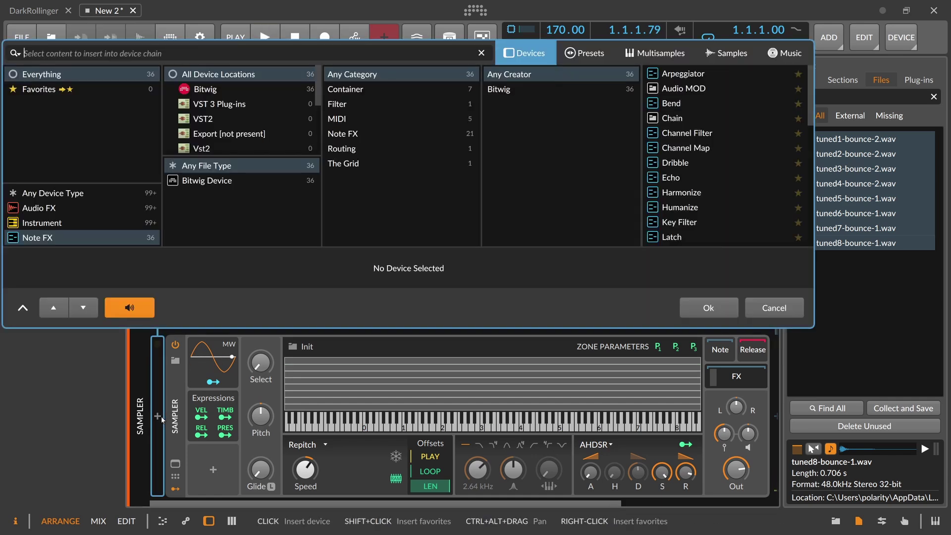
pyautogui.write('r')
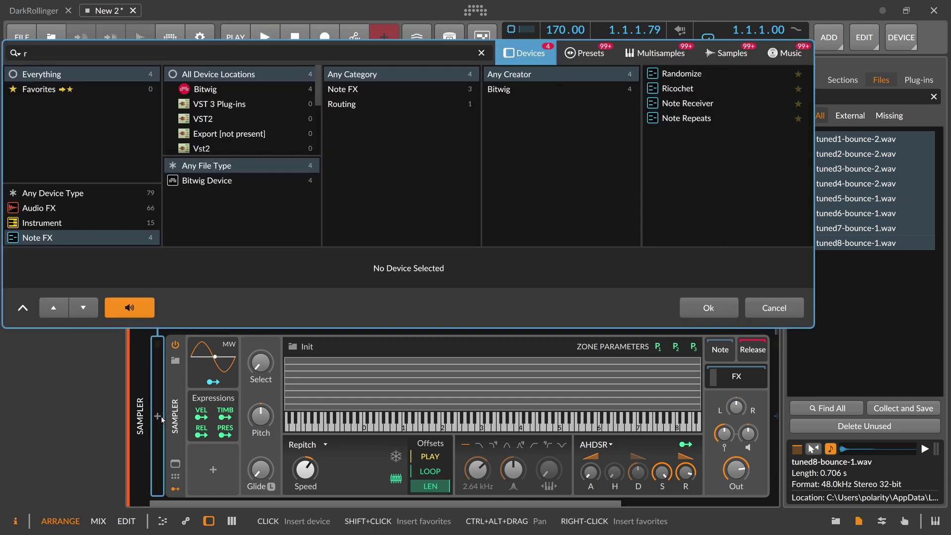
pyautogui.write('an')
pyautogui.press('Down')
pyautogui.press('Return')
pyautogui.moveTo(254, 374); pyautogui.dragTo(254, 363)
pyautogui.press('space')
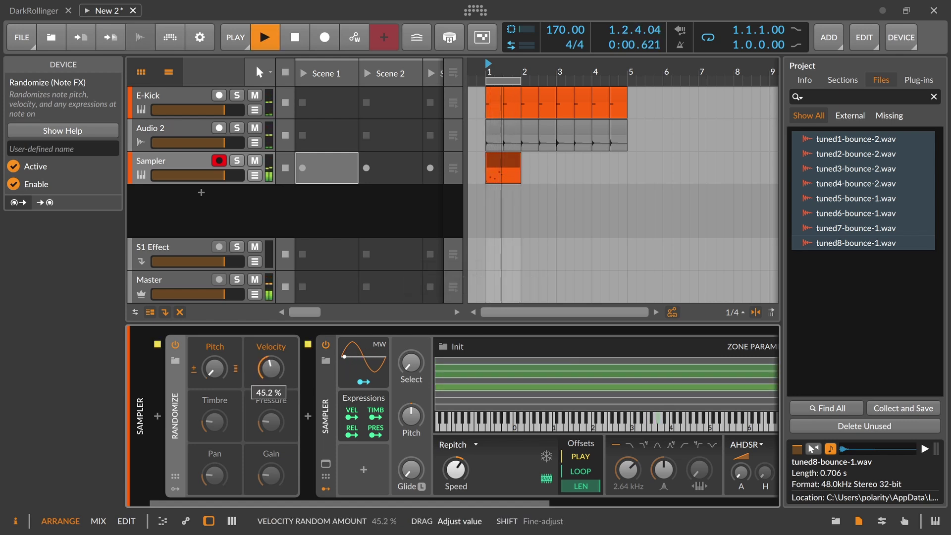
# - Set the velocity of all five notes in the Sampler clip to 60 %
pyautogui.doubleClick(503, 168)
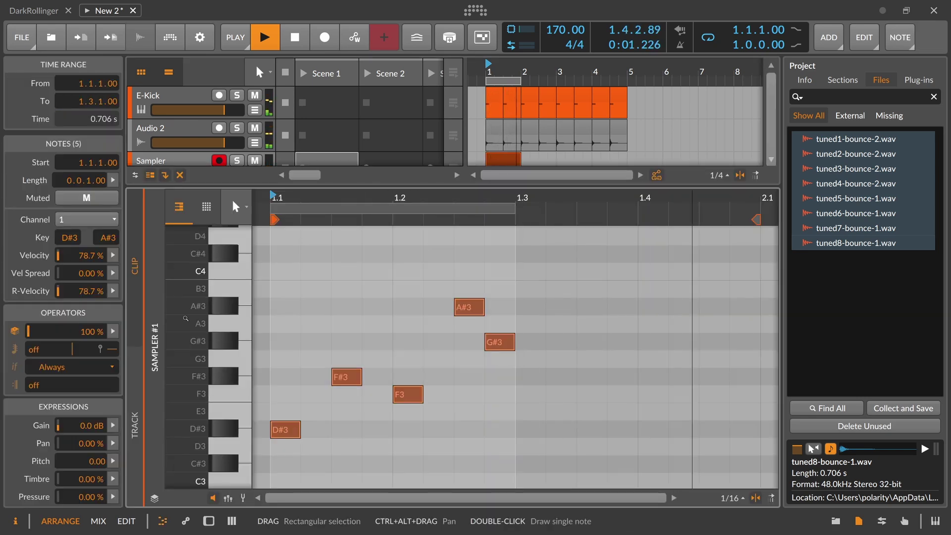
pyautogui.moveTo(82, 255)
pyautogui.mouseDown()
pyautogui.moveTo(83, 266)
pyautogui.moveTo(90, 260)
pyautogui.mouseUp()
pyautogui.moveTo(270, 186); pyautogui.dragTo(270, 306)
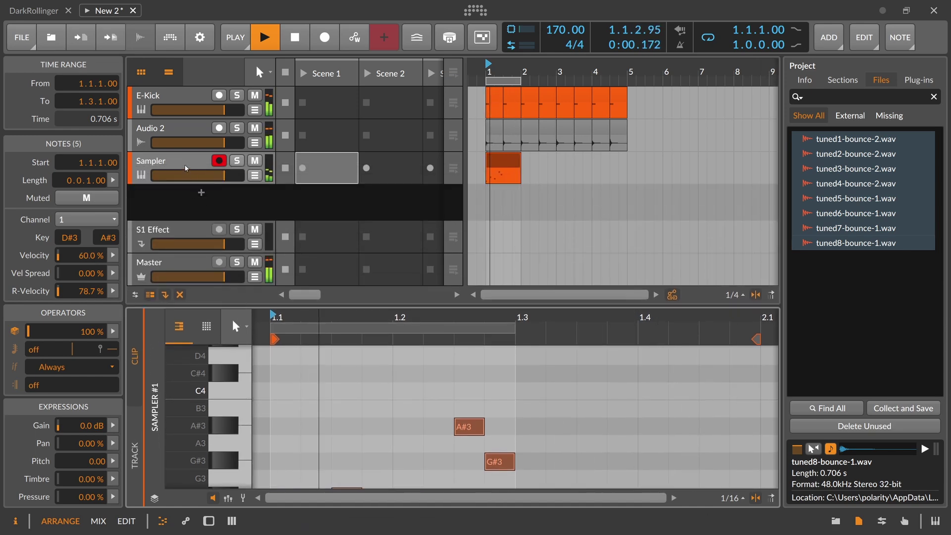
# - View the Sampler track's device chain through to ValhallaSupermassive, stop playback, and select the track
pyautogui.doubleClick(185, 170)
pyautogui.moveTo(340, 502); pyautogui.dragTo(593, 505)
pyautogui.press('space')
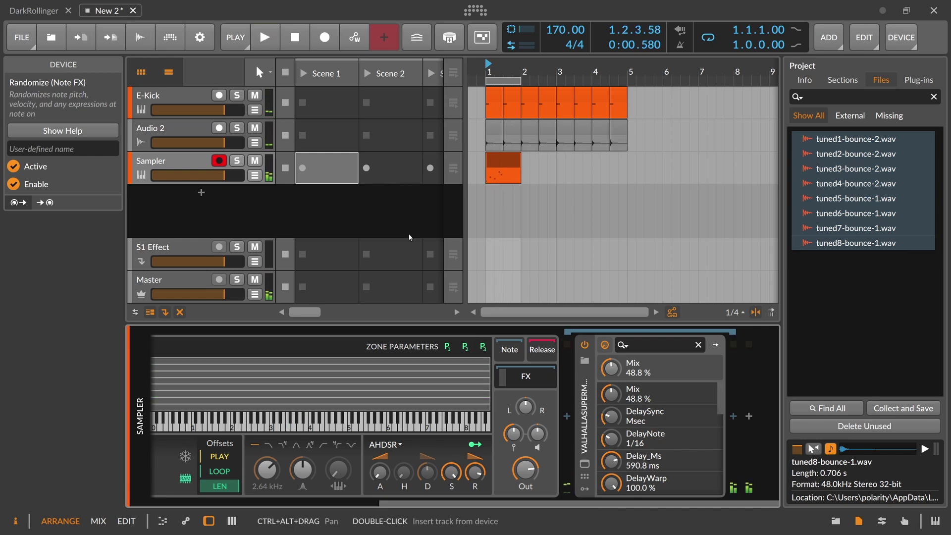
pyautogui.click(181, 163)
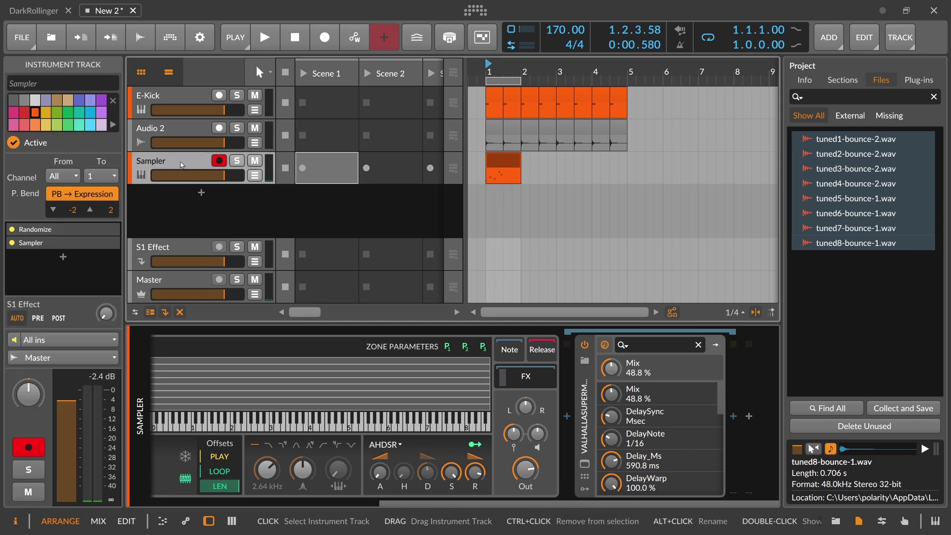
# - Delete the Sampler and Audio 2 tracks and all E-Kick clips except the first, keeping the E-Kick track selected
pyautogui.press('Delete')
pyautogui.press('Delete')
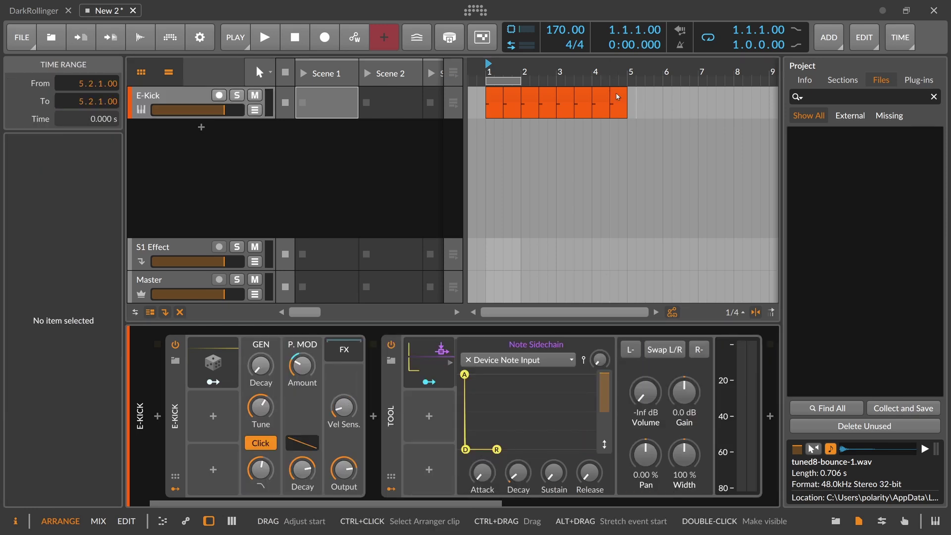
pyautogui.moveTo(629, 114); pyautogui.dragTo(508, 92)
pyautogui.press('Delete')
pyautogui.click(190, 94)
# - Remove Flanger+ and ValhallaSupermassive from the E-Kick chain and collapse the Tool's Note Sidechain details
pyautogui.click(355, 345)
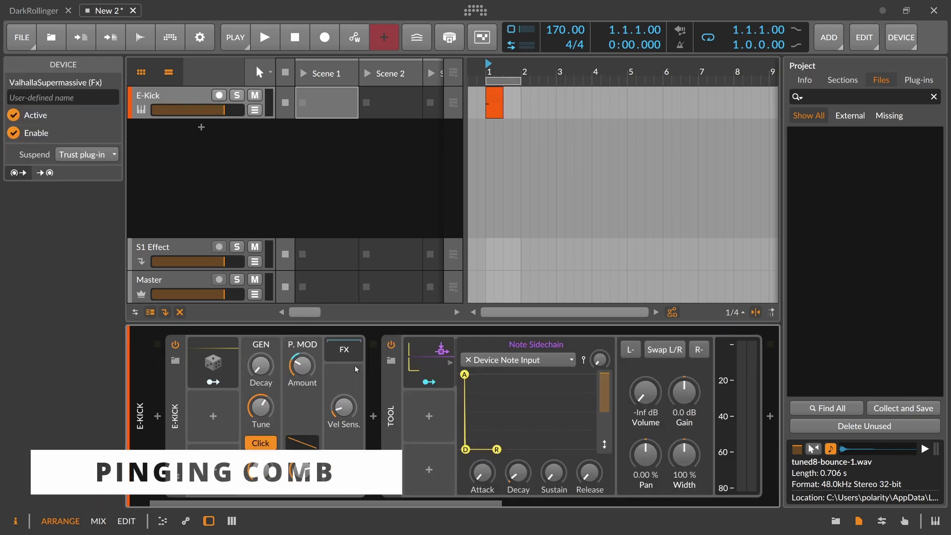
pyautogui.click(386, 421)
pyautogui.scroll(-5, 495, 421)
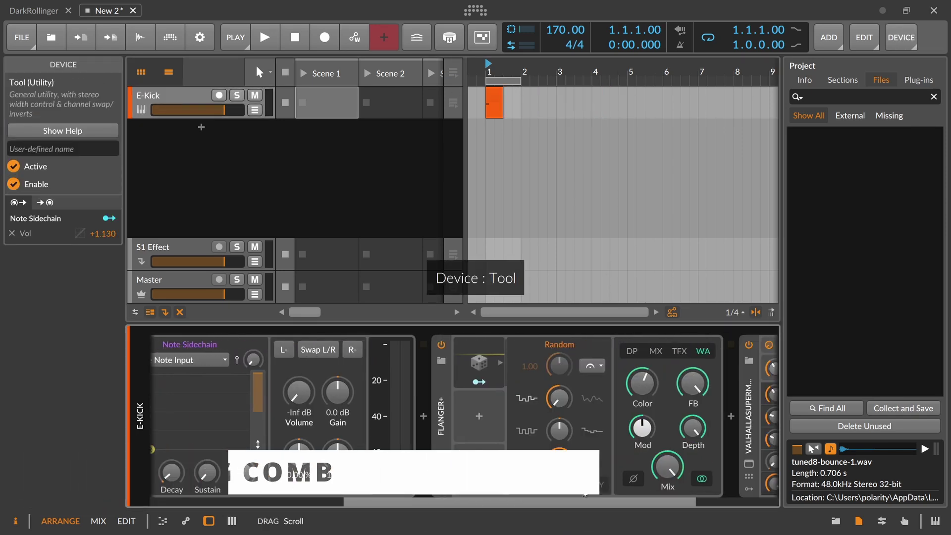
pyautogui.click(462, 429)
pyautogui.press('Delete')
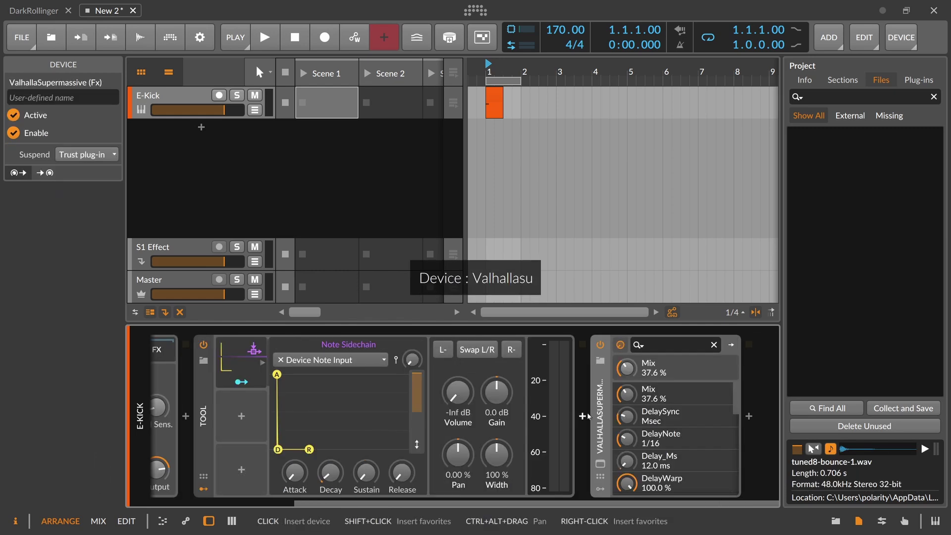
pyautogui.press('Delete')
pyautogui.click(403, 370)
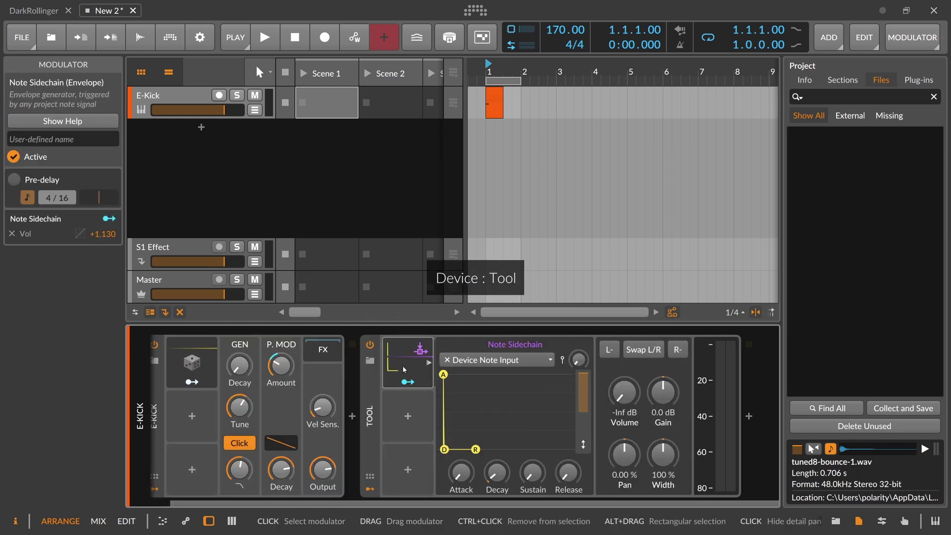
pyautogui.press('Delete')
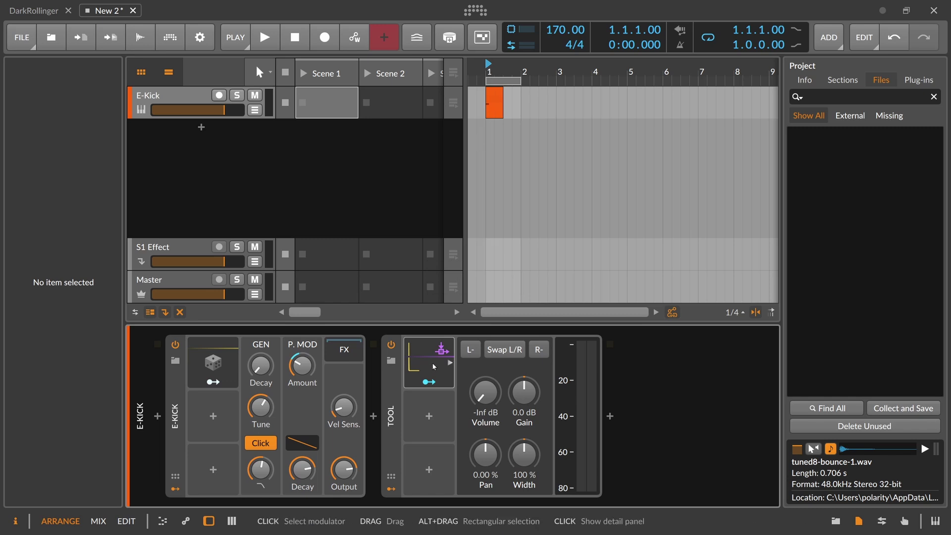
# - Audition the E-Kick hit and insert a Comb filter after the Tool device
pyautogui.press('space')
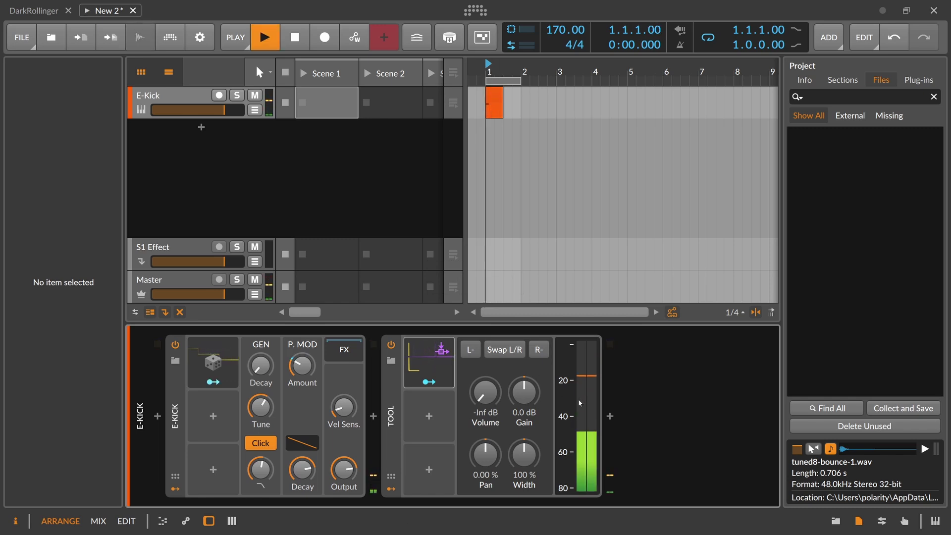
pyautogui.click(611, 417)
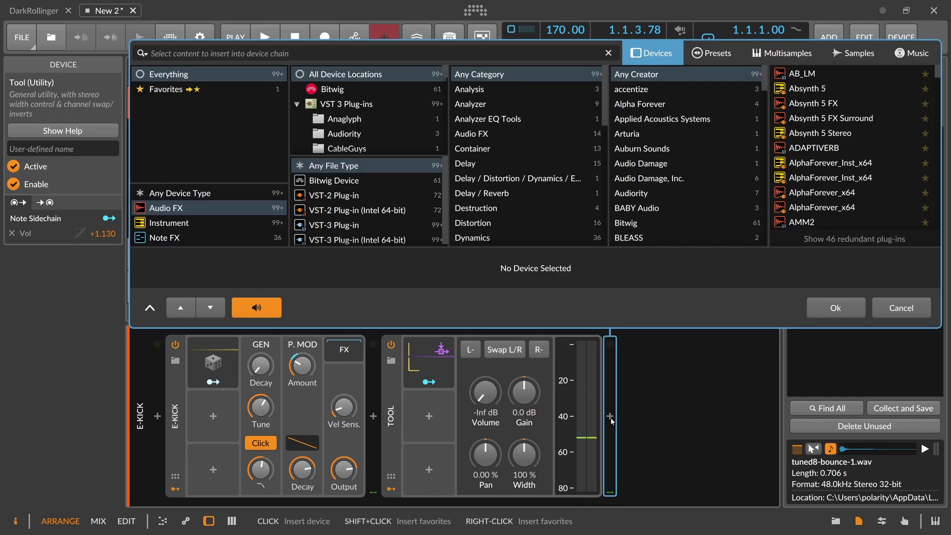
pyautogui.write('comb')
pyautogui.press('Down')
pyautogui.press('Return')
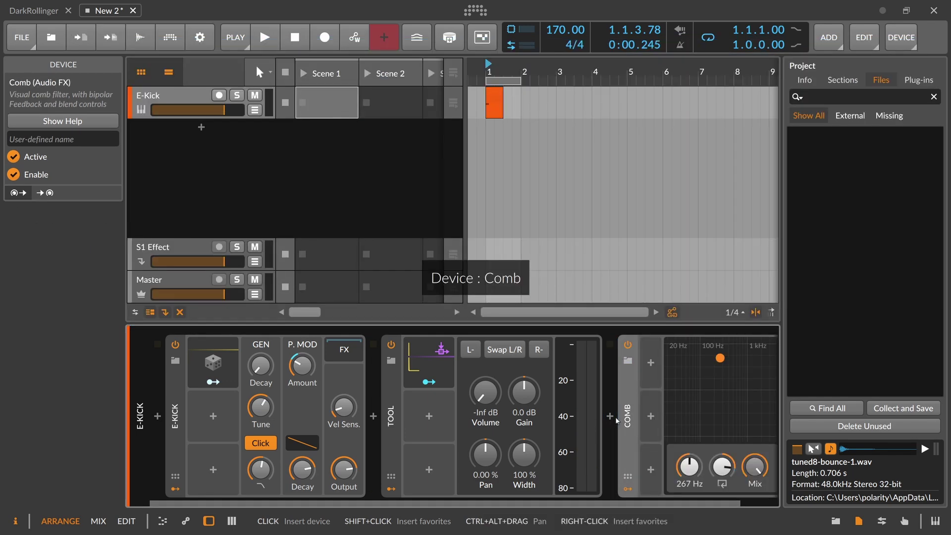
# - Set the Comb's frequency to 161 Hz and its feedback to 98.5 %, auditioning the kick between changes
pyautogui.press('space')
pyautogui.press('space')
pyautogui.moveTo(679, 358); pyautogui.dragTo(695, 350)
pyautogui.moveTo(680, 465); pyautogui.dragTo(649, 466)
pyautogui.press('space')
pyautogui.press('space')
pyautogui.moveTo(680, 465); pyautogui.dragTo(680, 464)
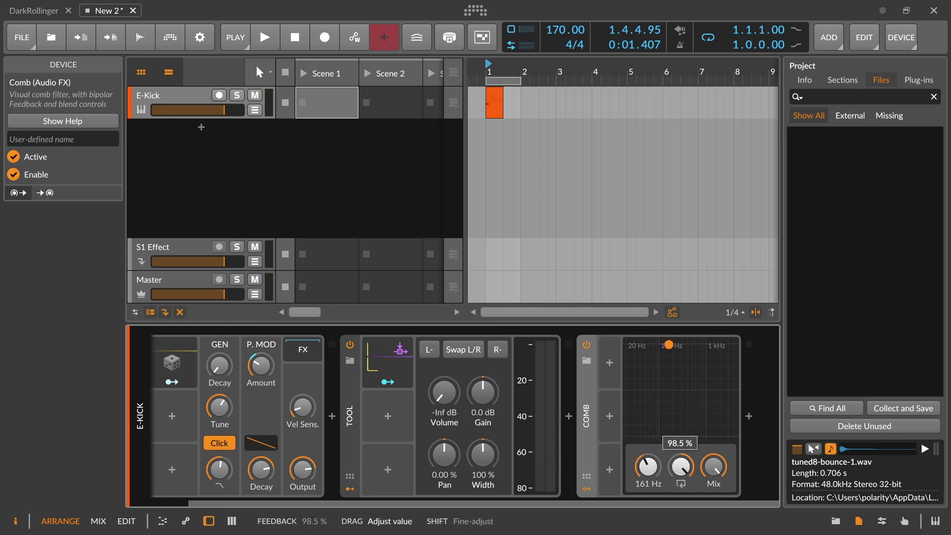
# - Raise the Comb's frequency through 193 Hz to 247 Hz, playing the kick to audition the pitch
pyautogui.press('space')
pyautogui.moveTo(648, 466)
pyautogui.mouseDown()
pyautogui.moveTo(648, 452)
pyautogui.moveTo(652, 466)
pyautogui.mouseUp()
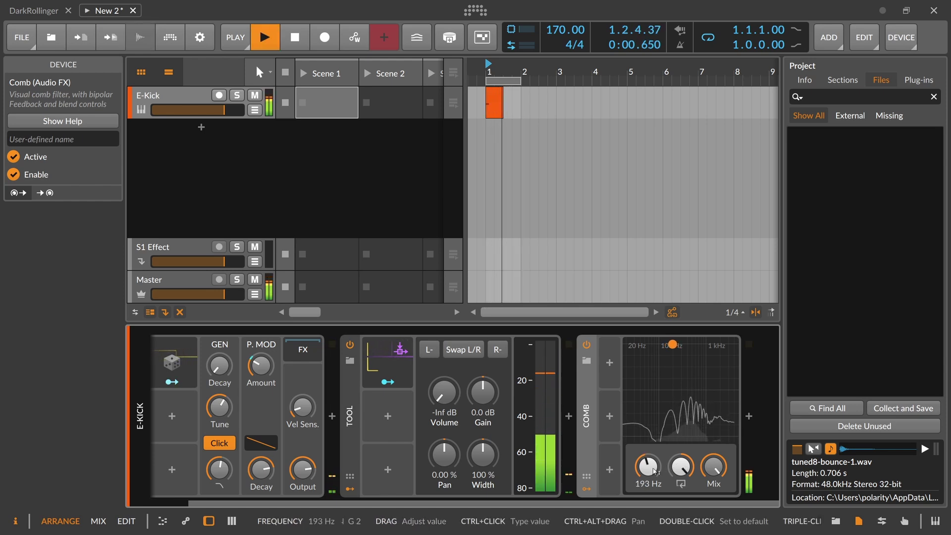
pyautogui.press('space')
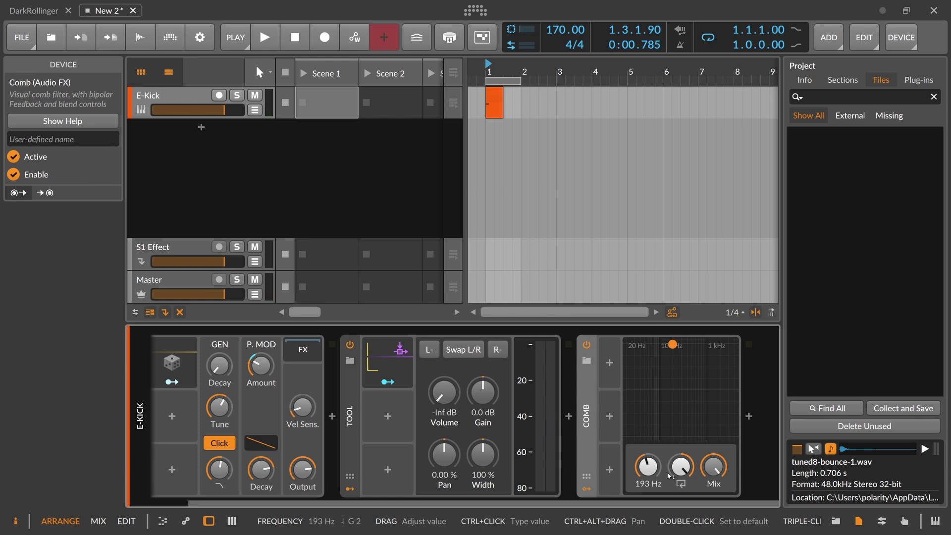
pyautogui.moveTo(648, 466); pyautogui.dragTo(648, 458)
pyautogui.press('space')
pyautogui.press('space')
pyautogui.press('space')
pyautogui.press('space')
# - Add a Random modulator to the Comb and set its rate unit to Bar
pyautogui.click(610, 369)
pyautogui.write('r')
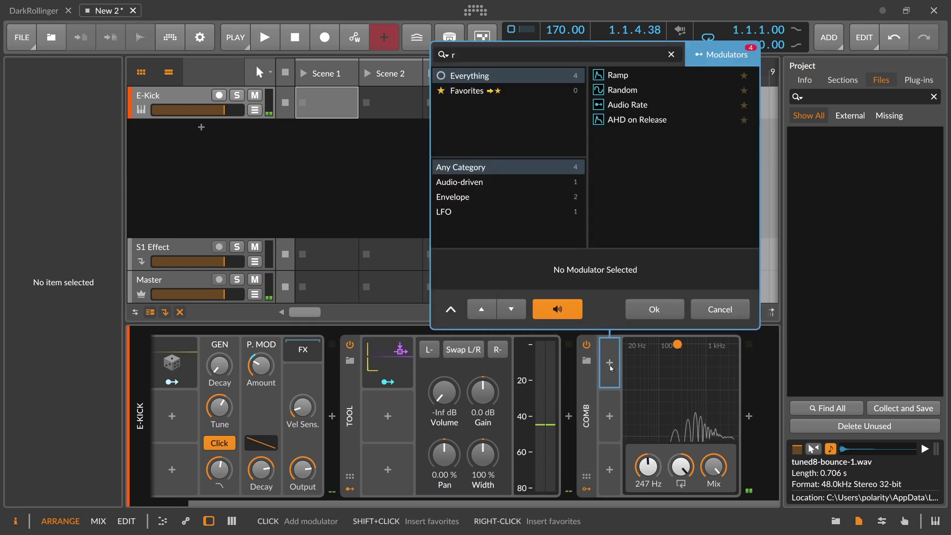
pyautogui.write('and')
pyautogui.press('Down')
pyautogui.press('Return')
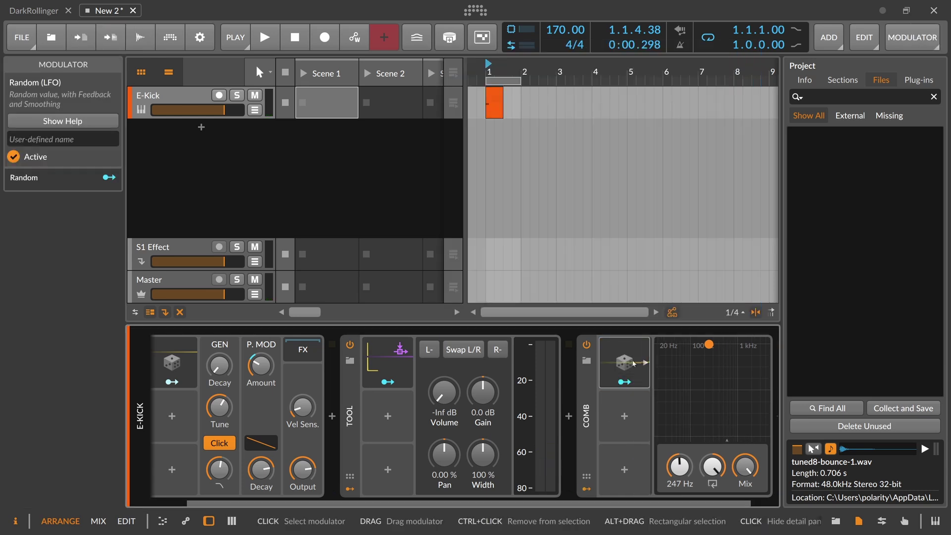
pyautogui.scroll(-3, 609, 496)
pyautogui.click(601, 366)
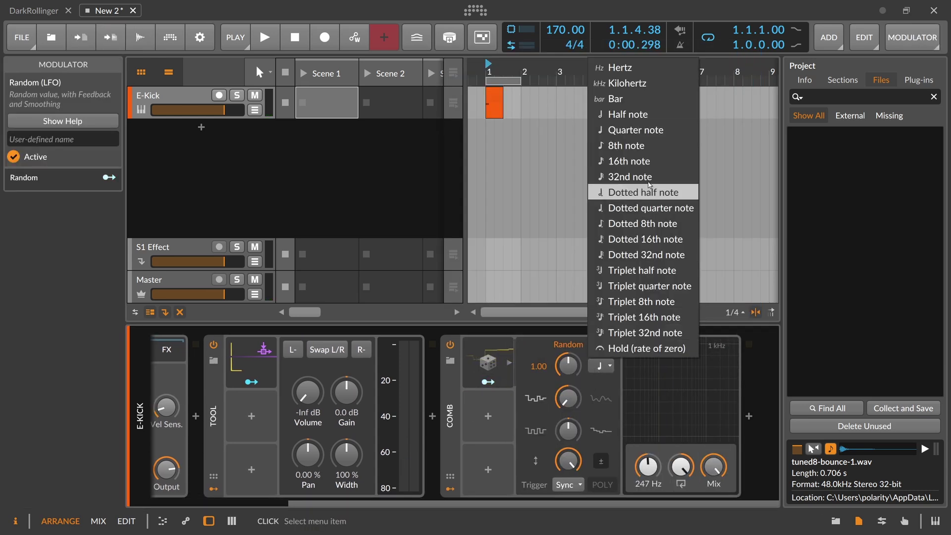
pyautogui.click(644, 98)
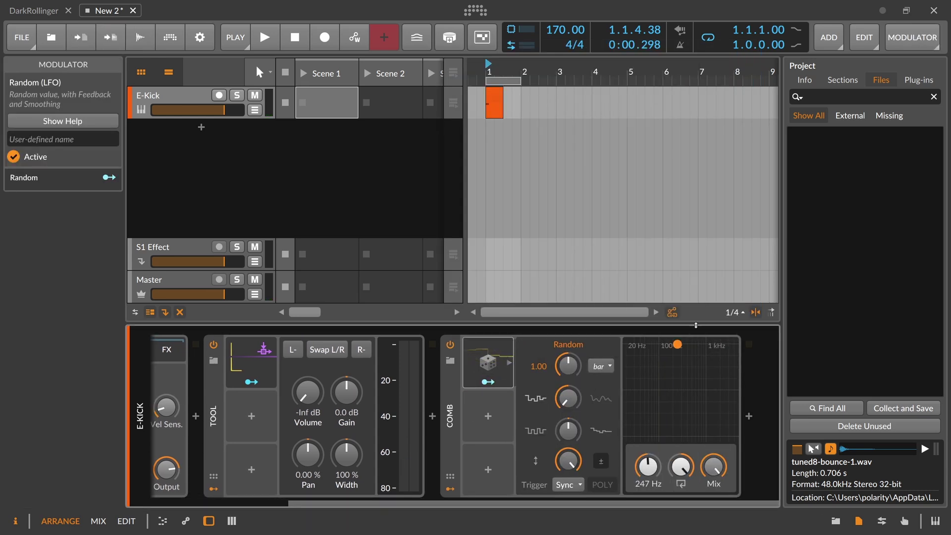
# - Map the Random modulator to the Comb's frequency by +0.015 and turn its smoothing fully up during playback
pyautogui.click(644, 474)
pyautogui.moveTo(643, 474); pyautogui.dragTo(643, 472)
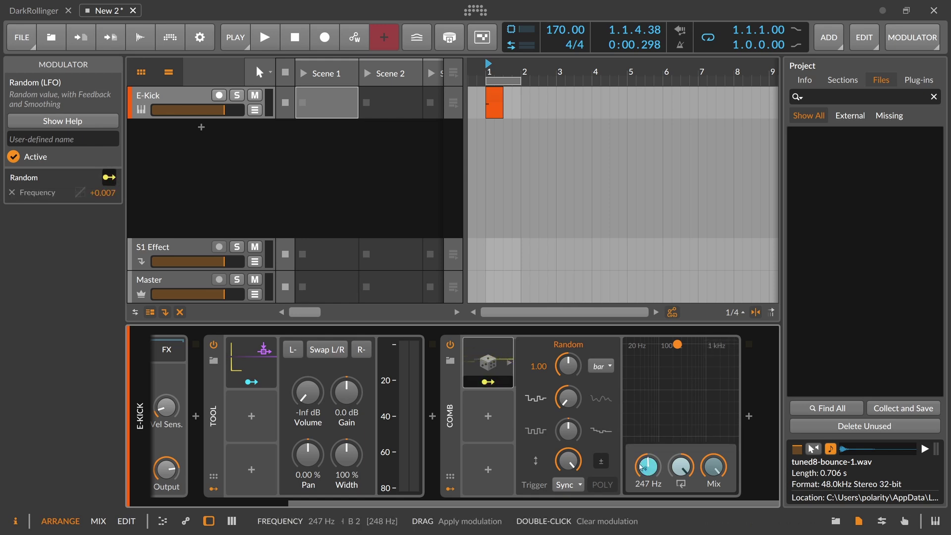
pyautogui.press('space')
pyautogui.moveTo(568, 398); pyautogui.dragTo(569, 330)
pyautogui.click(488, 382)
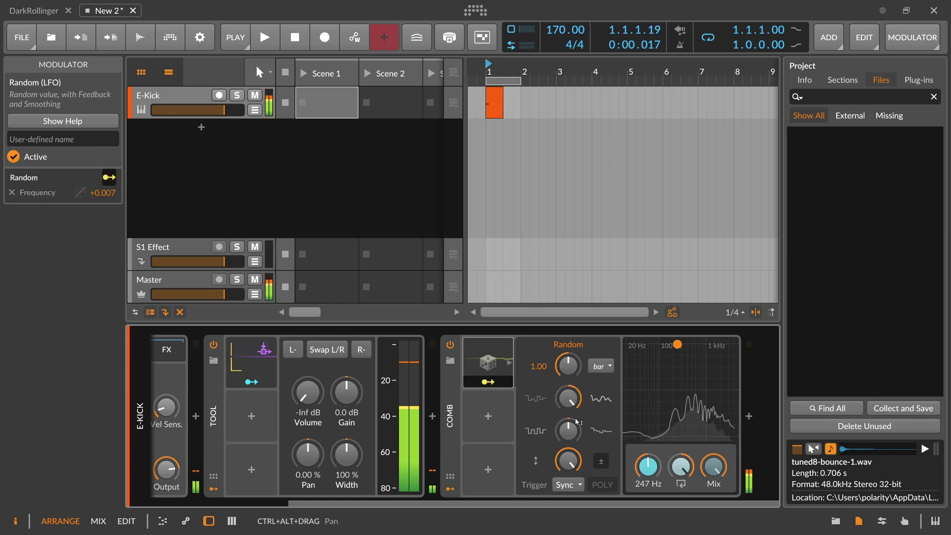
pyautogui.moveTo(645, 468); pyautogui.dragTo(645, 466)
# - Set the Random modulator's rate to 8th notes and the Comb's frequency to C3
pyautogui.click(600, 366)
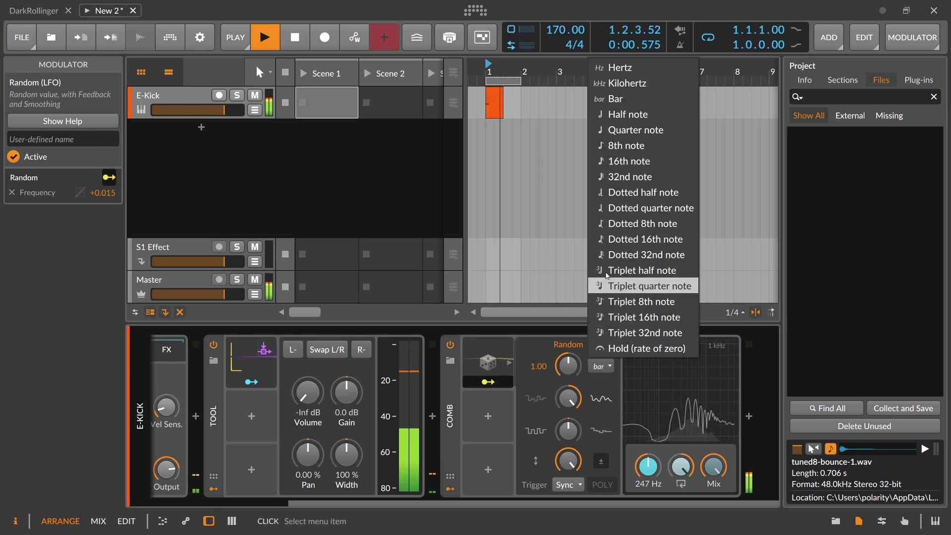
pyautogui.click(639, 147)
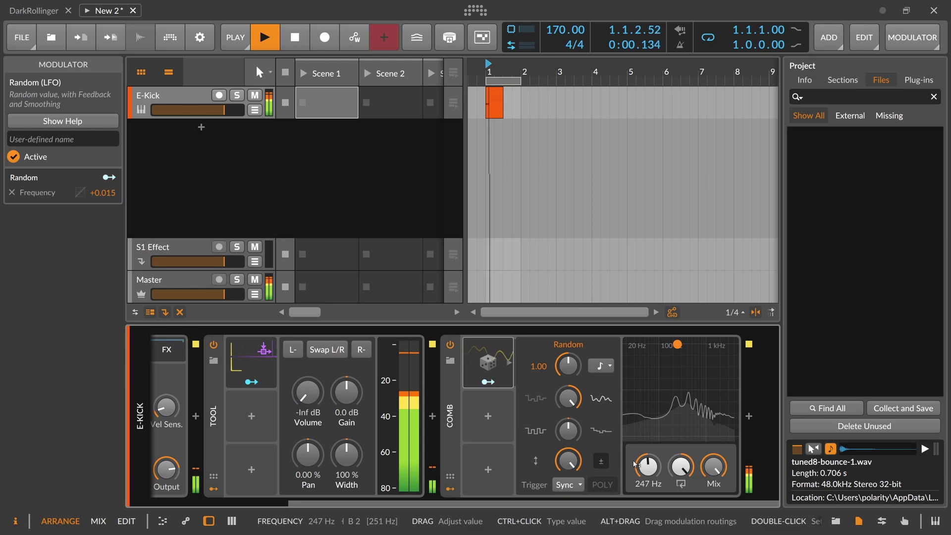
pyautogui.keyDown('ctrl'); pyautogui.click(652, 465); pyautogui.keyUp('ctrl')
pyautogui.write('c3')
pyautogui.press('Return')
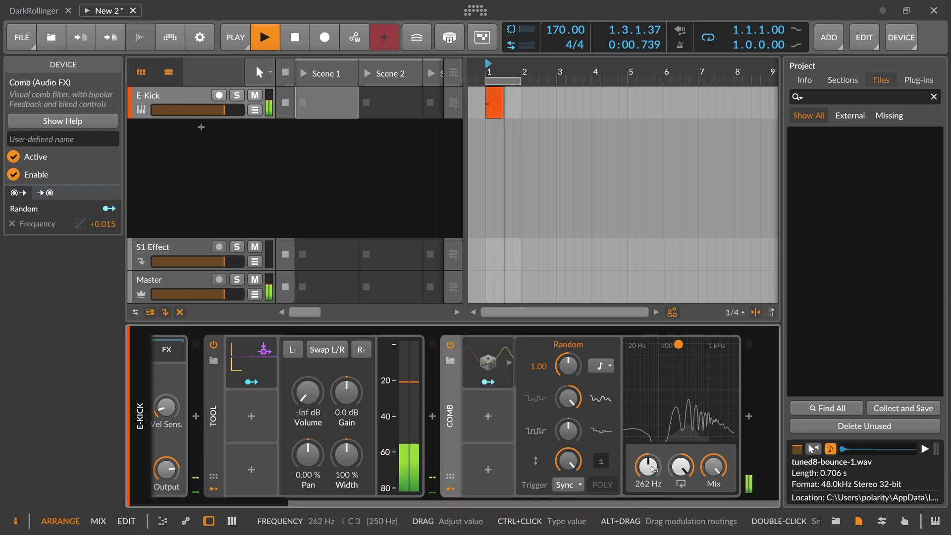
# - Try the Comb at 316 Hz and with its mix at 0 %, returning it to C3 and fully wet
pyautogui.keyDown('ctrl'); pyautogui.click(653, 469); pyautogui.keyUp('ctrl')
pyautogui.write('C')
pyautogui.press('Return')
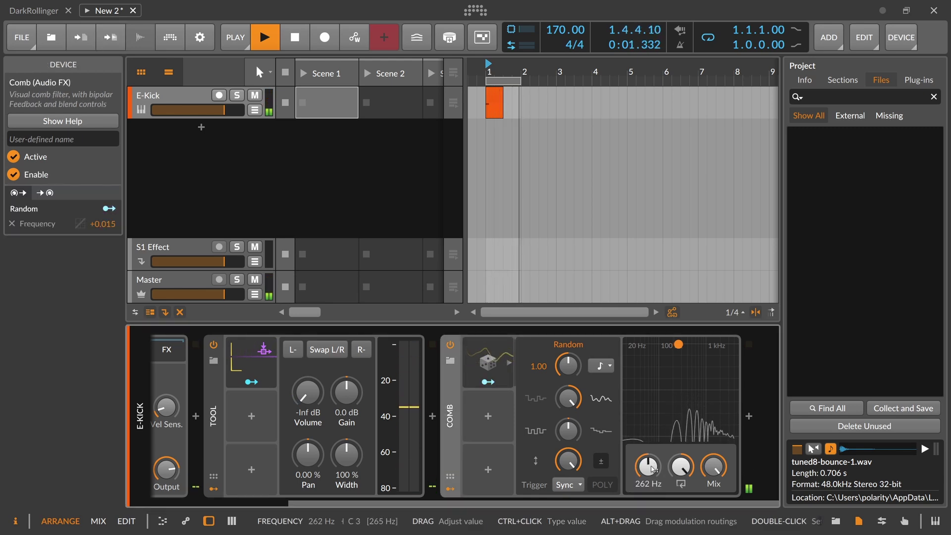
pyautogui.moveTo(642, 474); pyautogui.dragTo(642, 468)
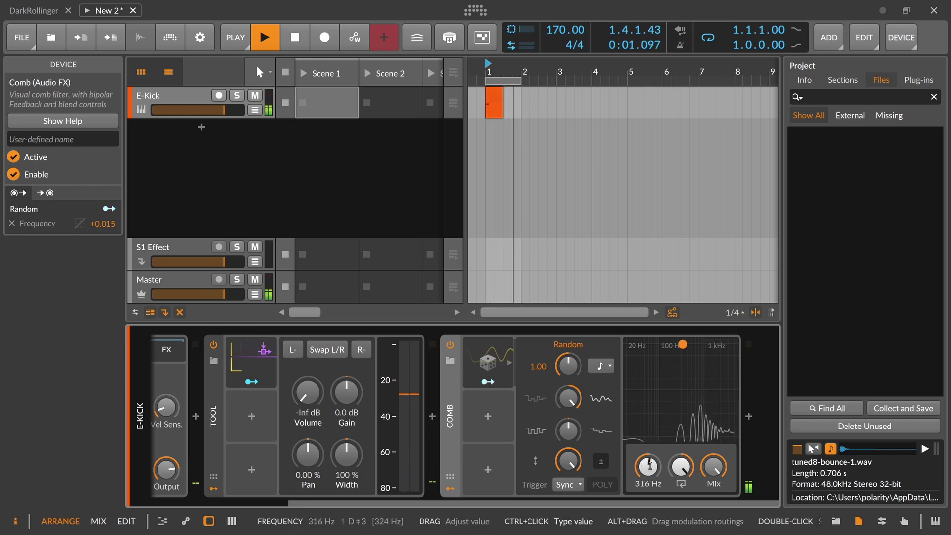
pyautogui.keyDown('ctrl'); pyautogui.click(649, 465); pyautogui.keyUp('ctrl')
pyautogui.write('c')
pyautogui.press('Return')
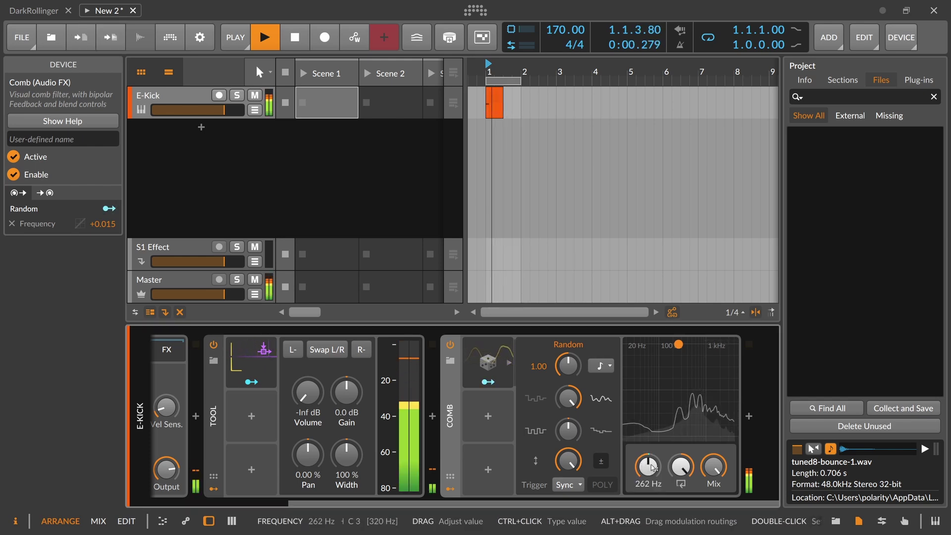
pyautogui.moveTo(713, 467); pyautogui.dragTo(713, 461)
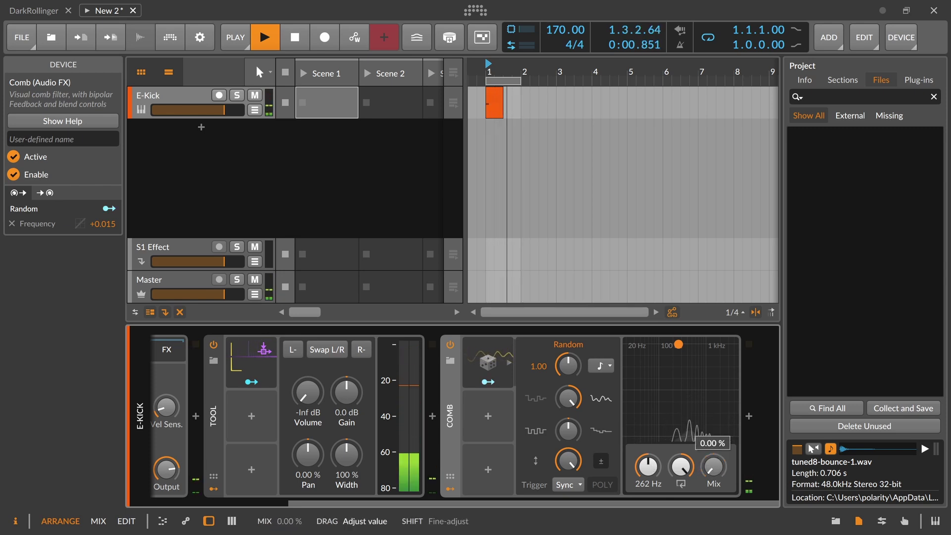
pyautogui.moveTo(713, 466); pyautogui.dragTo(714, 467)
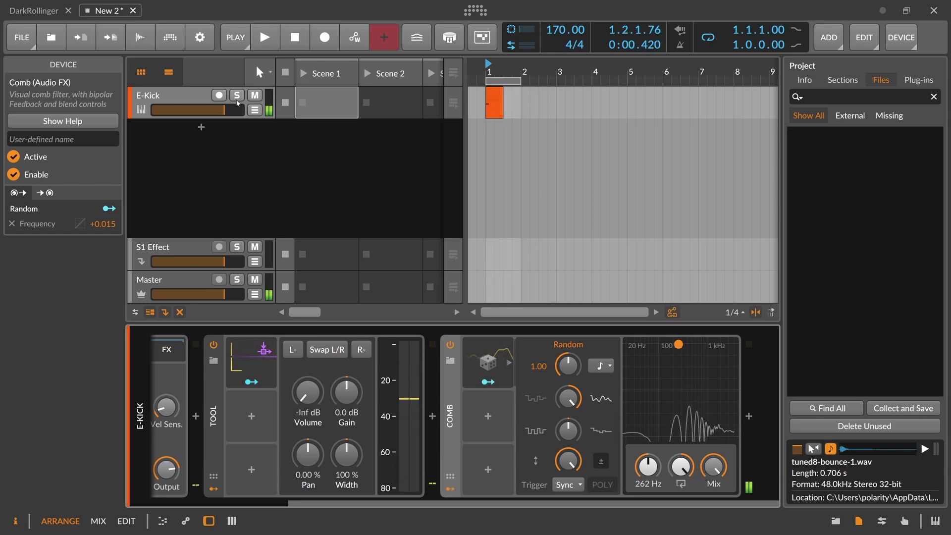
# - Add a Keytrack modulator to the Comb and map it to the filter frequency by +0.857
pyautogui.click(488, 418)
pyautogui.write('ke')
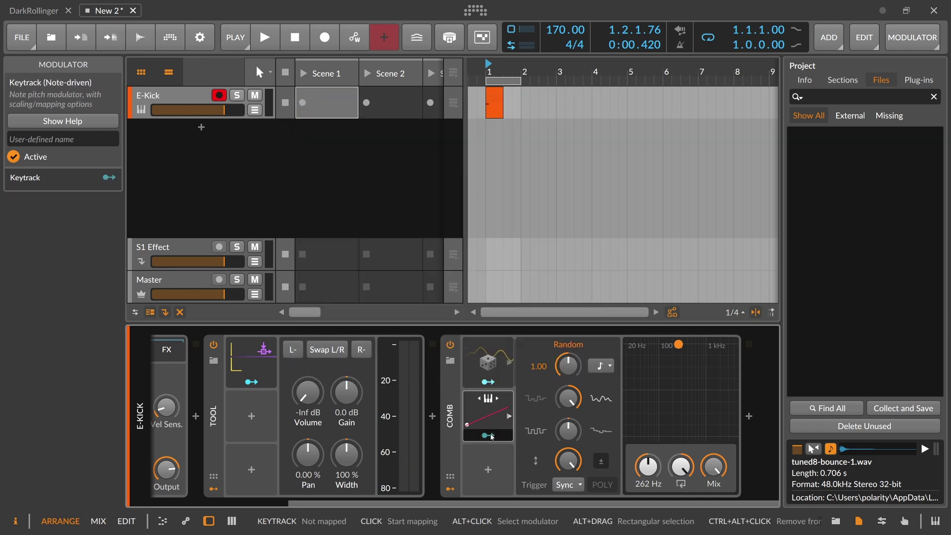
pyautogui.click(488, 436)
pyautogui.moveTo(649, 467); pyautogui.dragTo(649, 421)
pyautogui.doubleClick(113, 193)
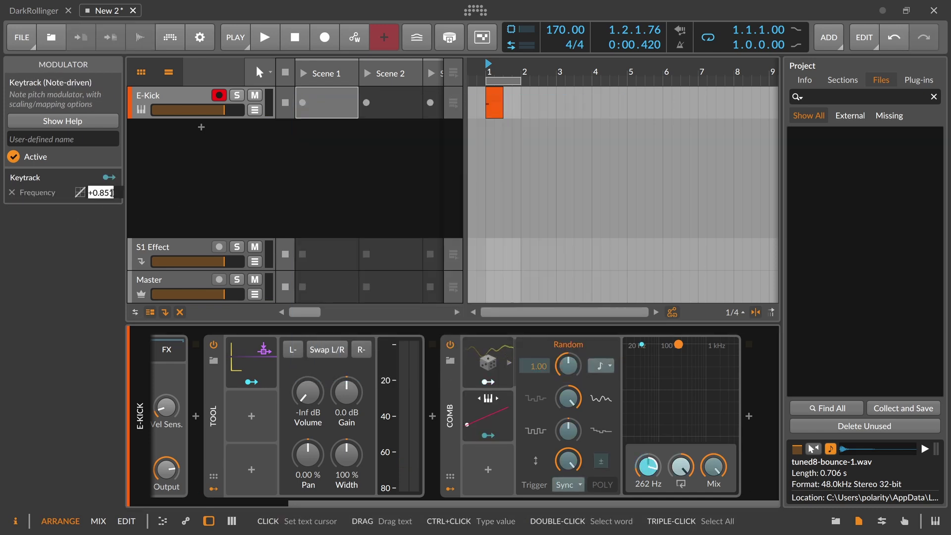
pyautogui.press('Escape')
pyautogui.moveTo(648, 466); pyautogui.dragTo(648, 426)
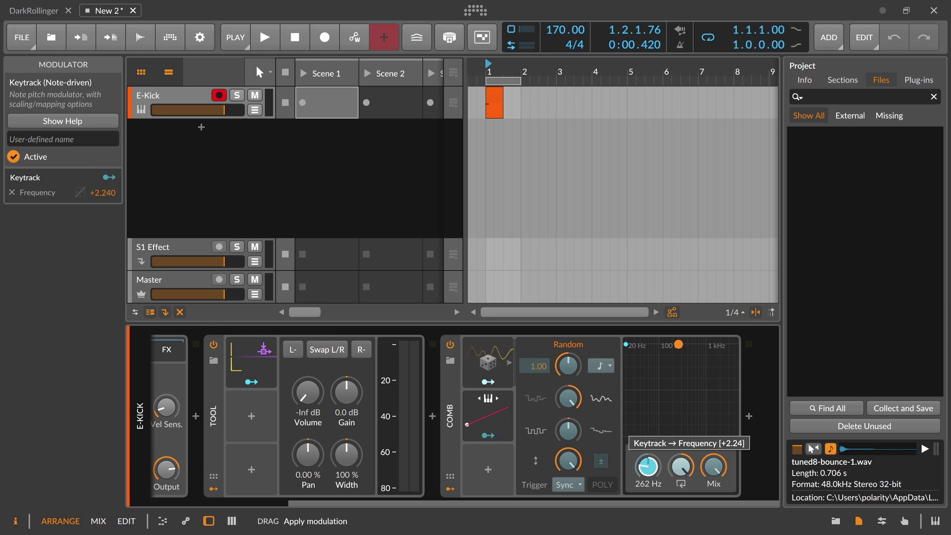
pyautogui.moveTo(649, 467); pyautogui.dragTo(649, 515)
pyautogui.moveTo(648, 466); pyautogui.dragTo(654, 468)
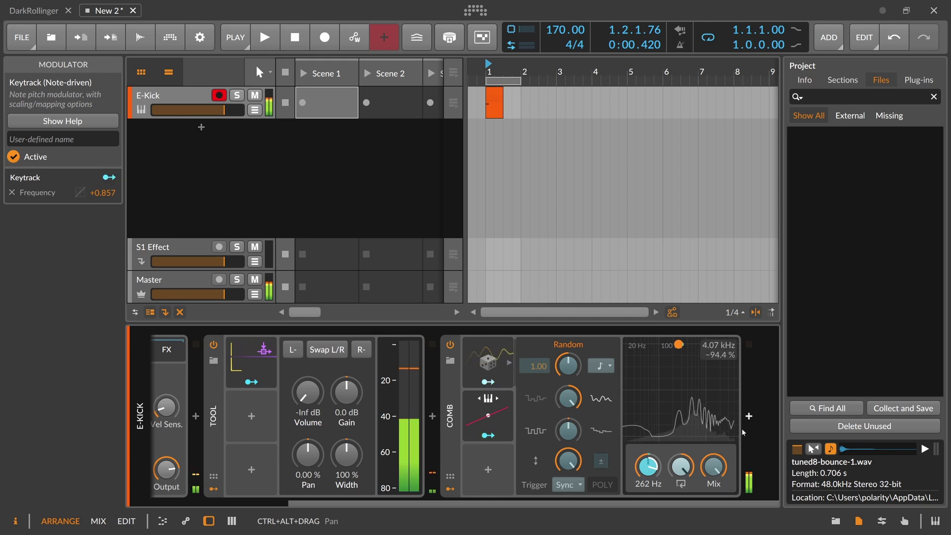
# - Insert an EQ+ after the Comb to inspect the spectrum, and remove it again
pyautogui.click(749, 418)
pyautogui.write('eq')
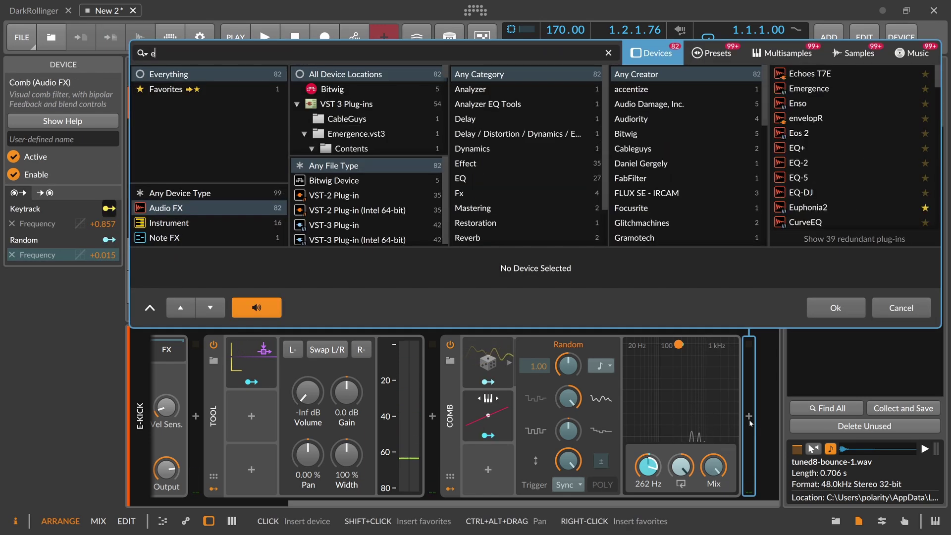
pyautogui.press('Return')
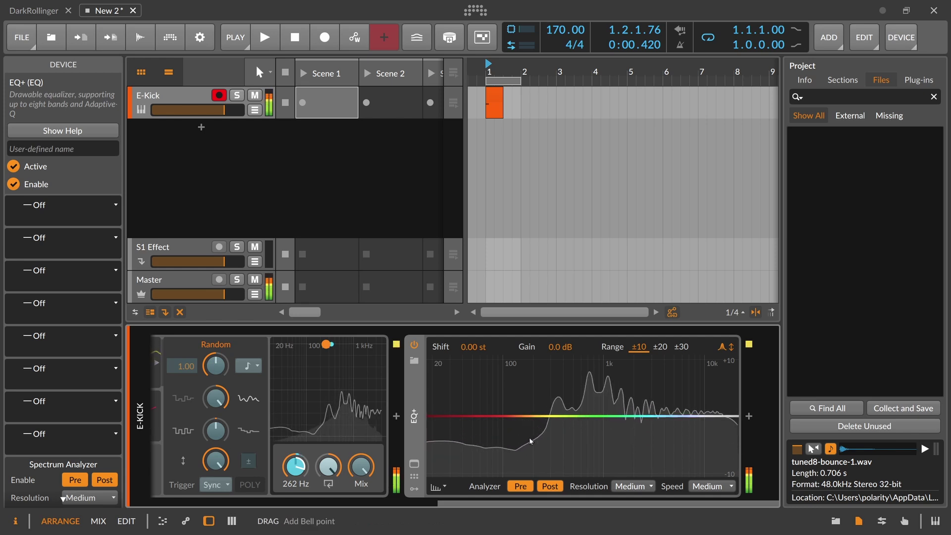
pyautogui.press('Delete')
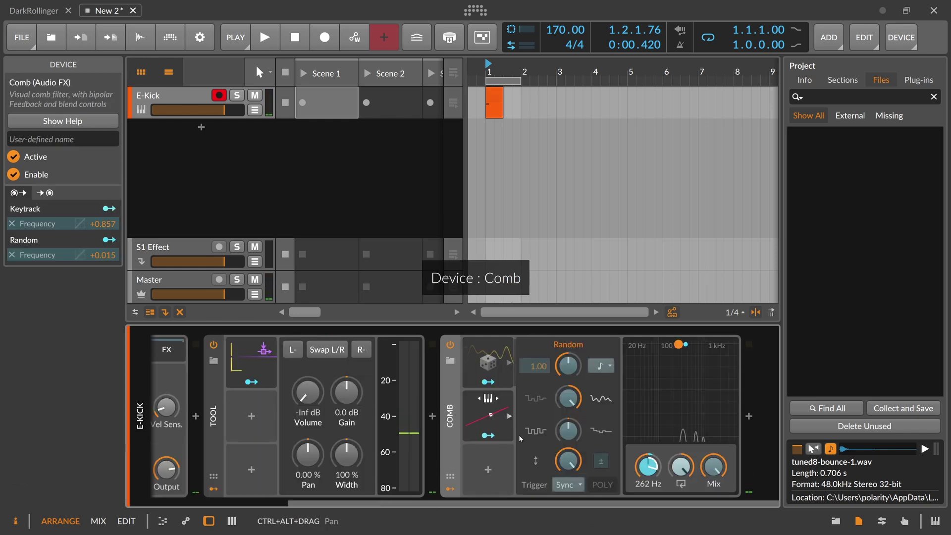
# - Insert the ValhallaSupermassive reverb after the Comb on the E-Kick track
pyautogui.click(750, 421)
pyautogui.write('suoer')
pyautogui.press('BackSpace')
pyautogui.press('BackSpace')
pyautogui.press('BackSpace')
pyautogui.write('per')
pyautogui.press('Down')
pyautogui.press('Down')
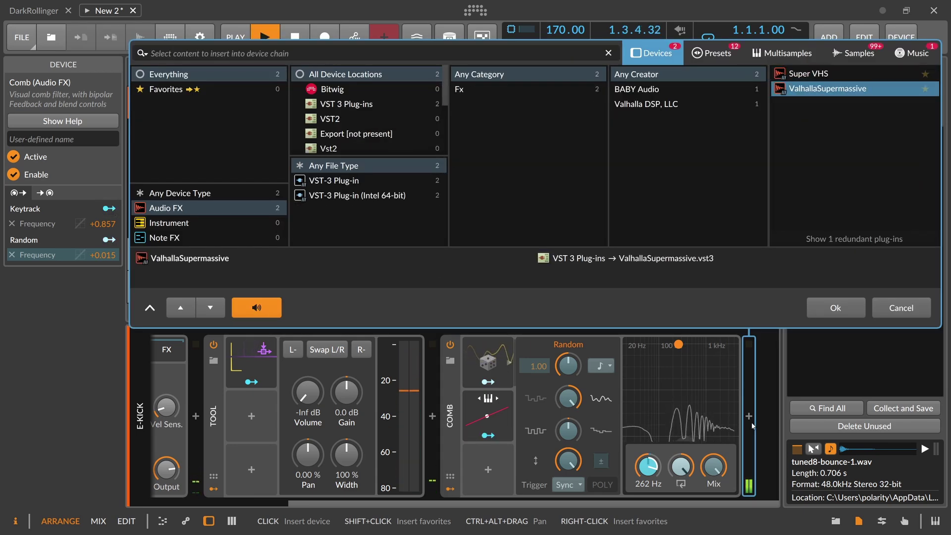
pyautogui.press('Return')
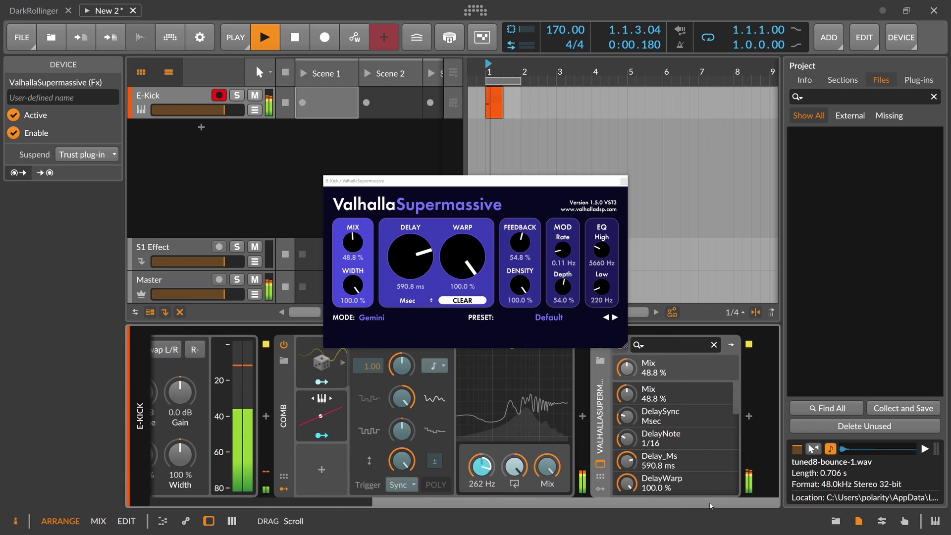
# - Try the Comb's feedback at -96 % and return it to about 99.5 %
pyautogui.click(277, 43)
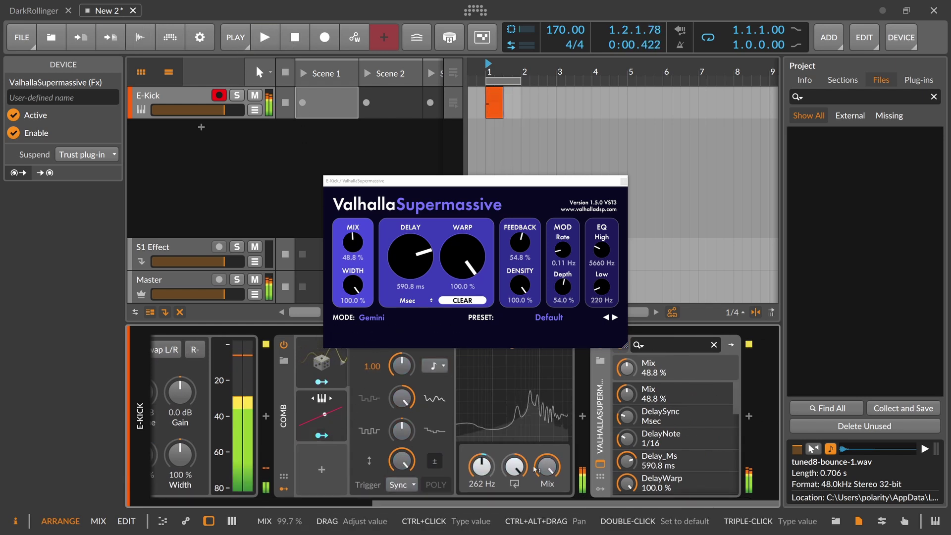
pyautogui.moveTo(514, 467)
pyautogui.mouseDown()
pyautogui.moveTo(514, 534)
pyautogui.moveTo(520, 474)
pyautogui.mouseUp()
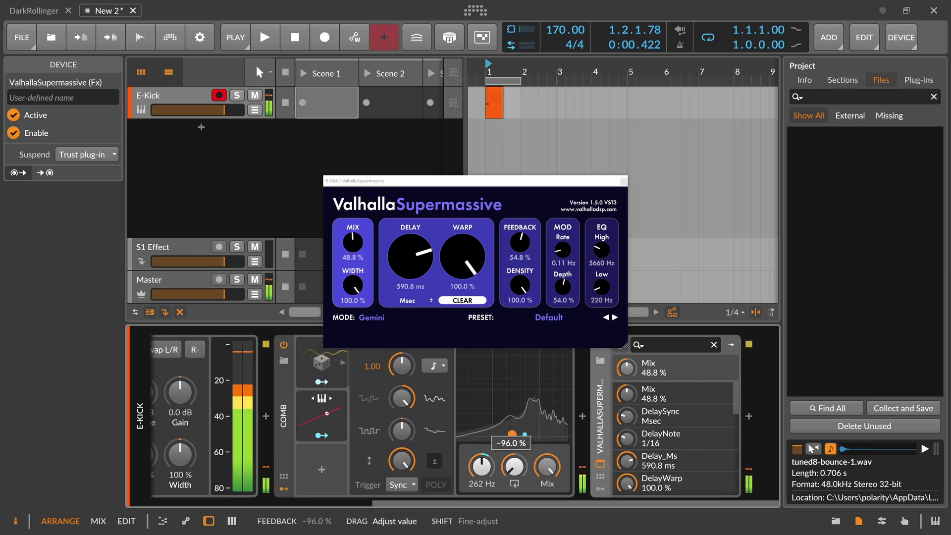
pyautogui.moveTo(514, 466); pyautogui.dragTo(514, 429)
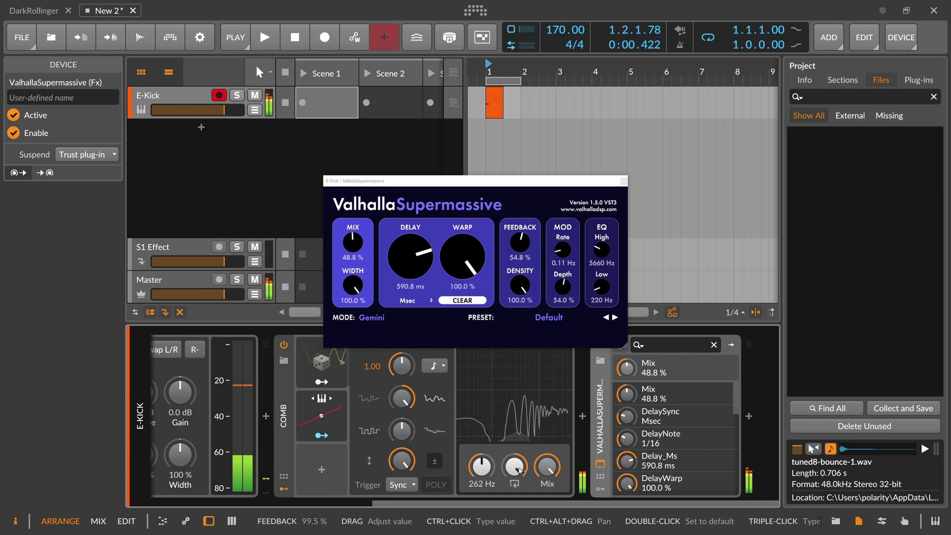
# - Remove the Comb filter from the E-Kick track's device chain
pyautogui.click(283, 422)
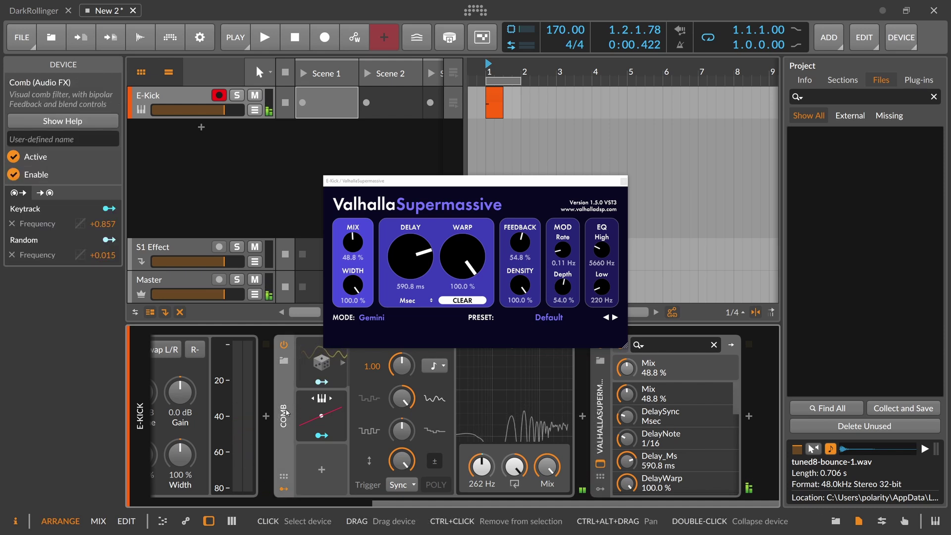
pyautogui.press('Delete')
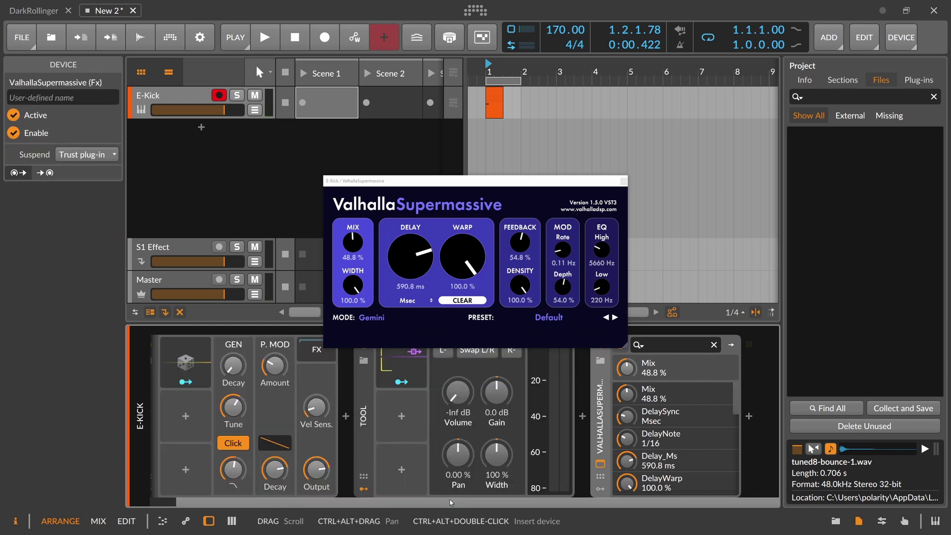
pyautogui.moveTo(400, 504); pyautogui.dragTo(372, 504)
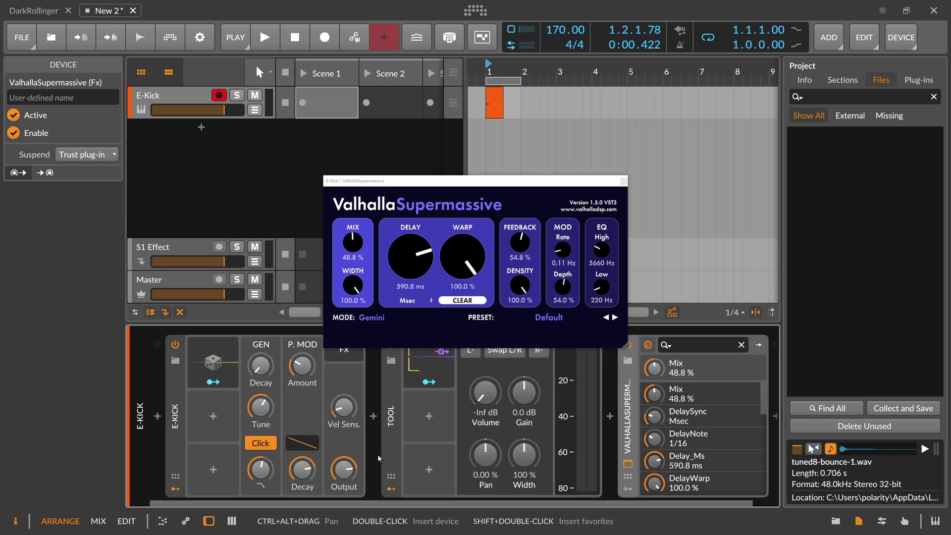
# - Set ValhallaSupermassive's delay to 0.2 ms, feedback to 99.6 %, modulation depth to 0 % and mix to 50 %
pyautogui.click(418, 264)
pyautogui.moveTo(418, 264); pyautogui.dragTo(426, 263)
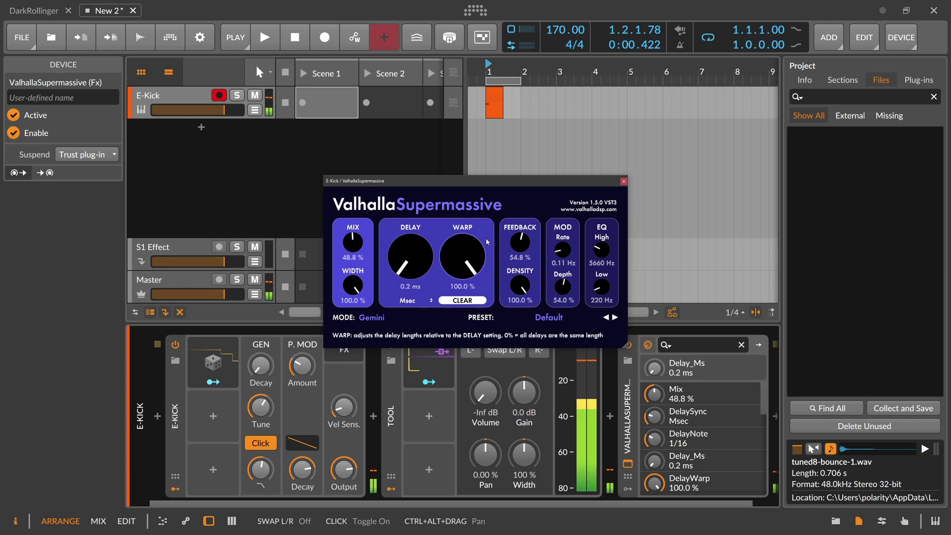
pyautogui.moveTo(521, 241); pyautogui.dragTo(539, 201)
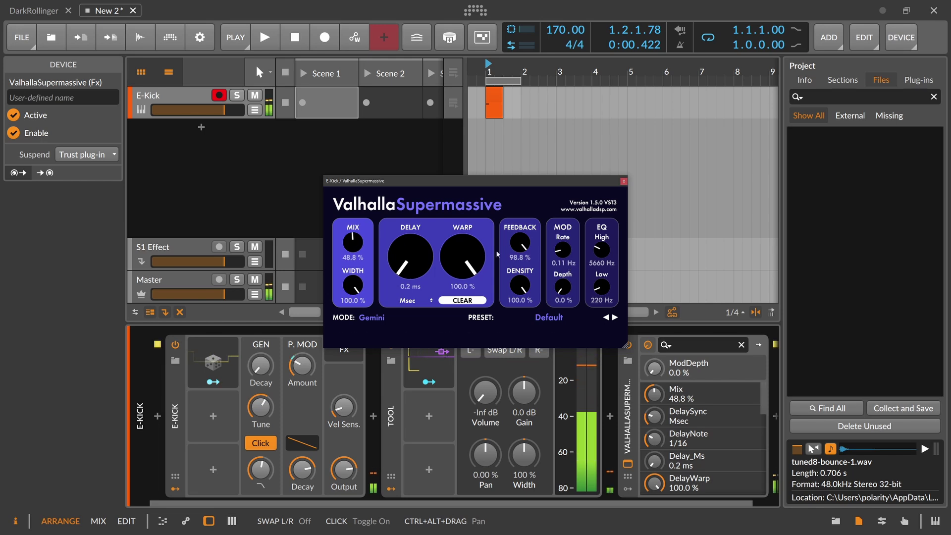
pyautogui.moveTo(521, 249); pyautogui.dragTo(521, 246)
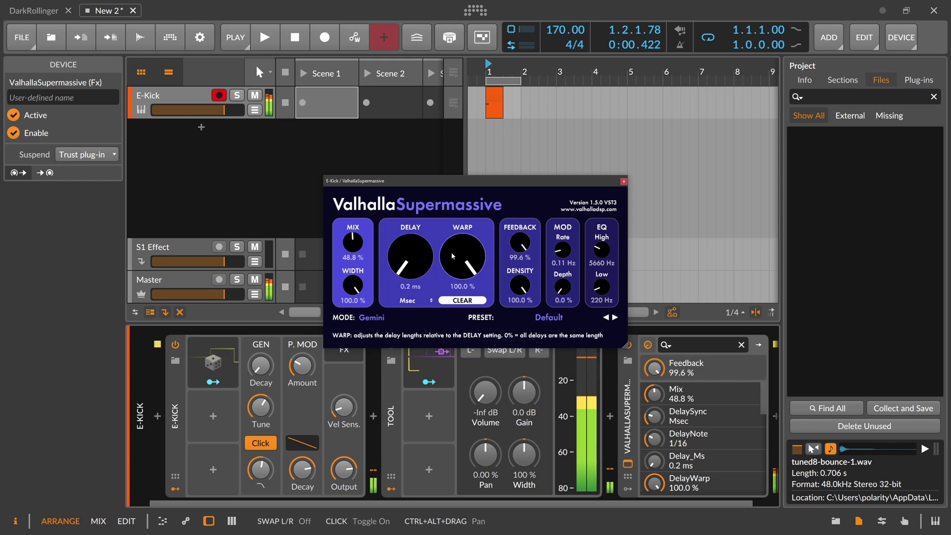
pyautogui.moveTo(356, 247); pyautogui.dragTo(357, 247)
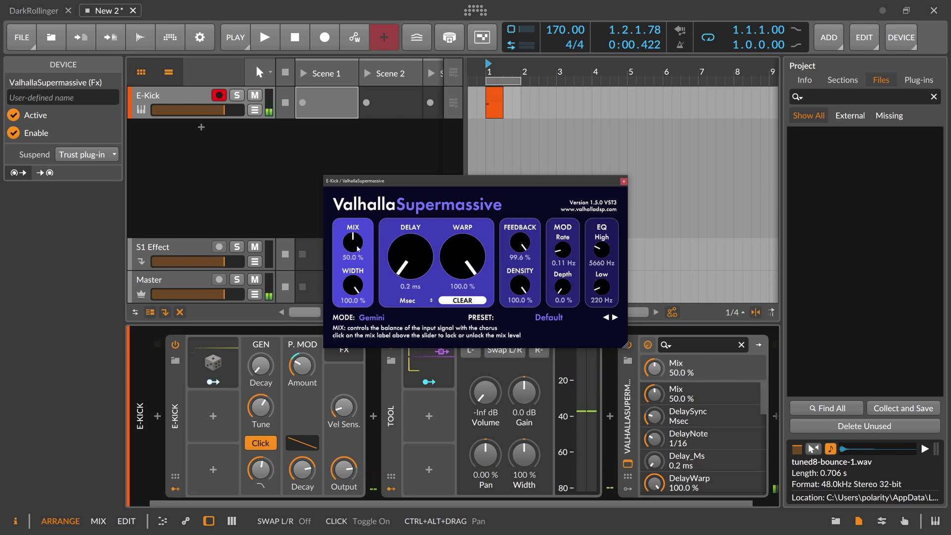
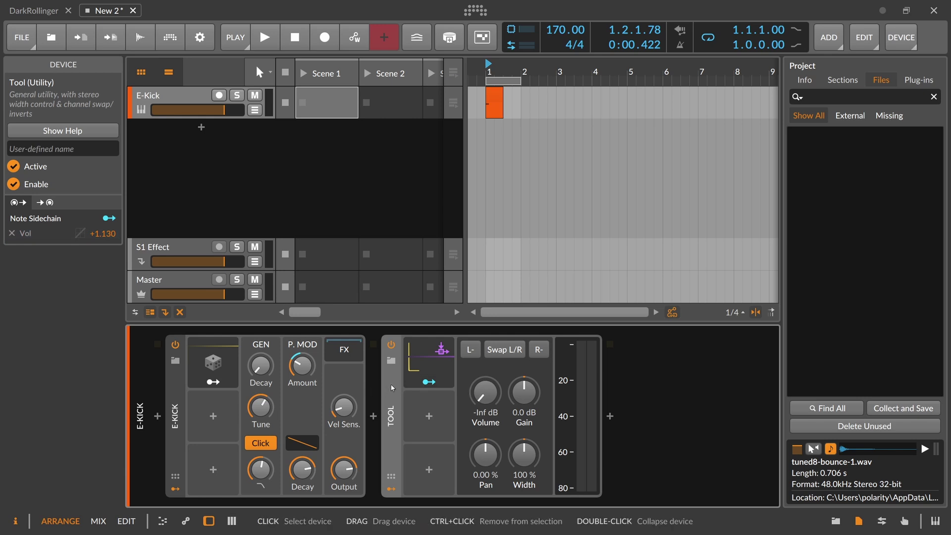
# - Replace the E-Kick and Tool devices on the track with a Poly Grid
pyautogui.press('Delete')
pyautogui.press('Delete')
pyautogui.click(159, 418)
pyautogui.write('grid')
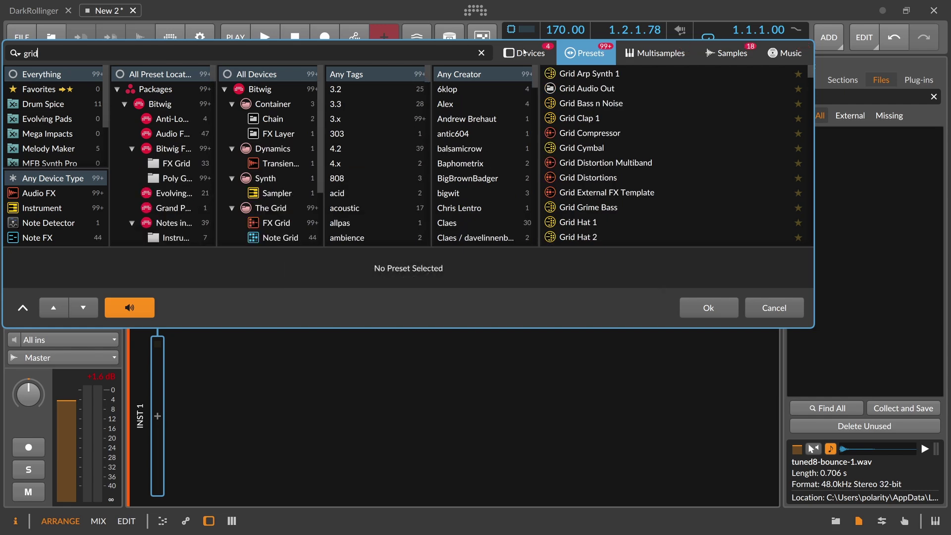
pyautogui.click(524, 52)
pyautogui.doubleClick(695, 102)
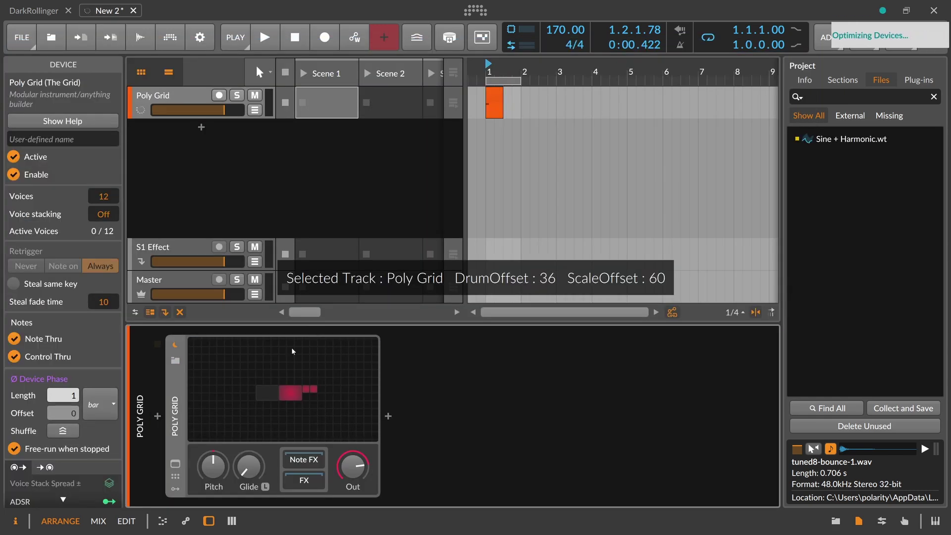
# - Clear the Poly Grid patch except for its audio output, and add an AD envelope module in front of the output
pyautogui.click(301, 392)
pyautogui.moveTo(299, 185); pyautogui.dragTo(579, 271)
pyautogui.press('Delete')
pyautogui.click(233, 67)
pyautogui.write('ad')
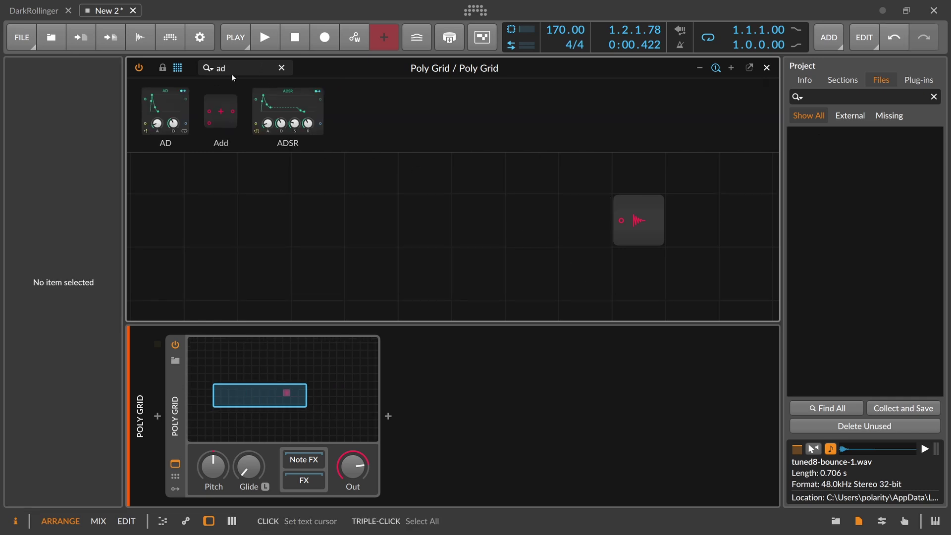
pyautogui.moveTo(165, 112); pyautogui.dragTo(582, 234)
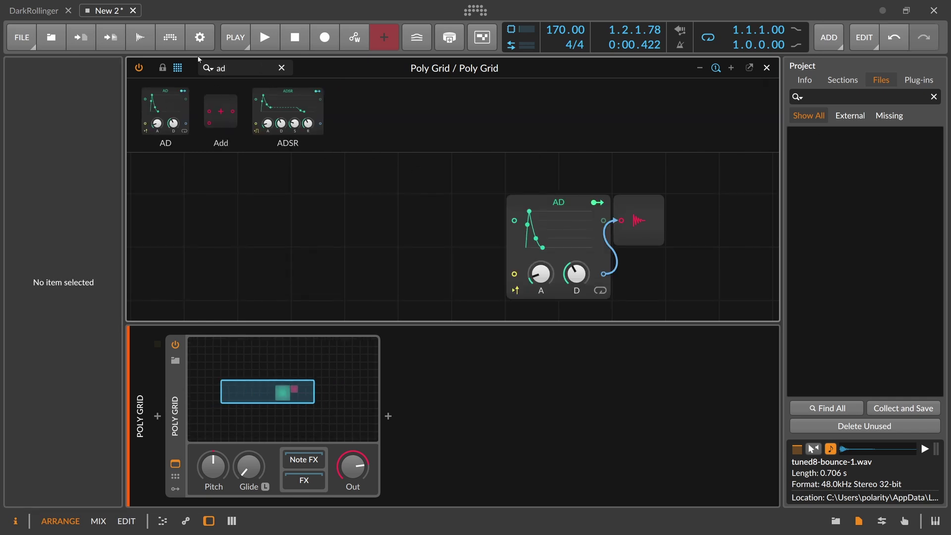
# - Feed a Noise module into the AD, shorten its attack and decay to near zero, and wire the AD's signal to the audio output
pyautogui.write('noise')
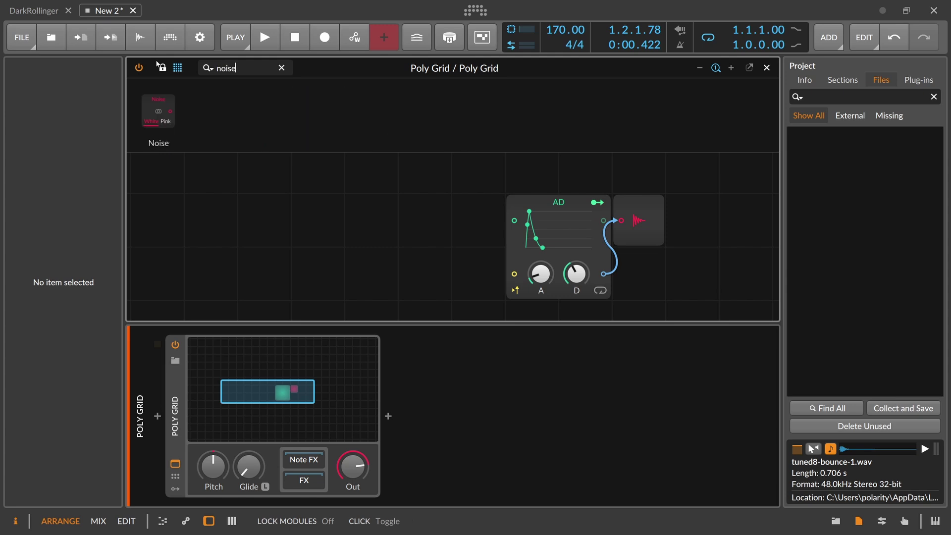
pyautogui.moveTo(231, 141); pyautogui.dragTo(527, 247)
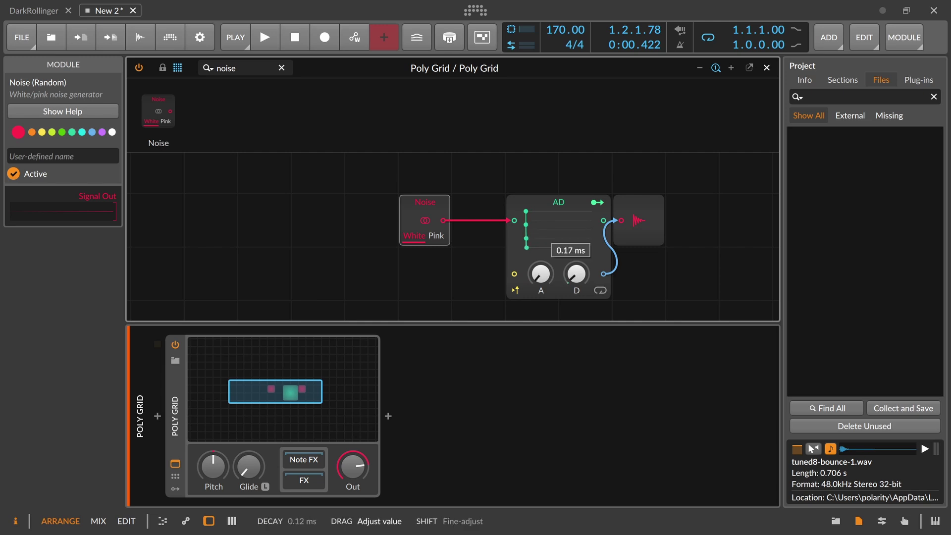
pyautogui.click(437, 235)
pyautogui.moveTo(604, 222); pyautogui.dragTo(629, 221)
pyautogui.click(766, 67)
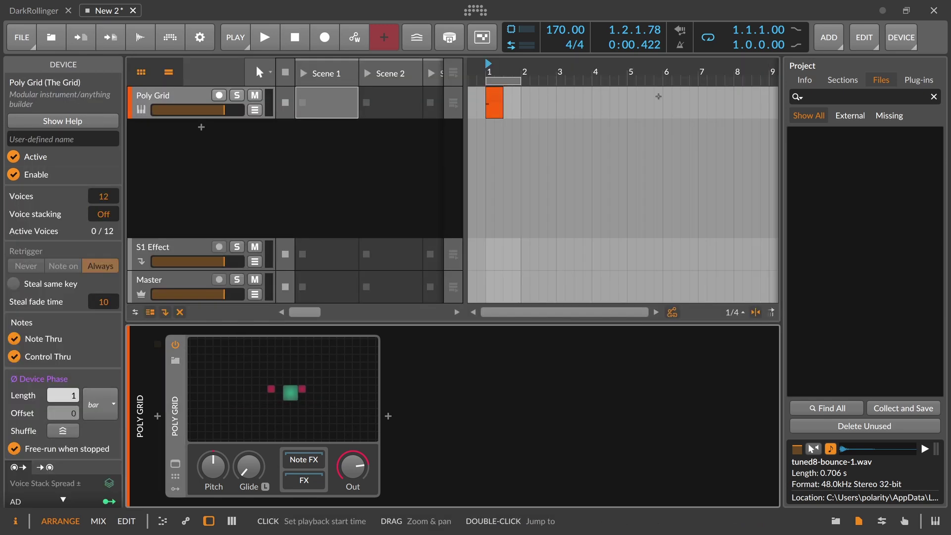
pyautogui.press('space')
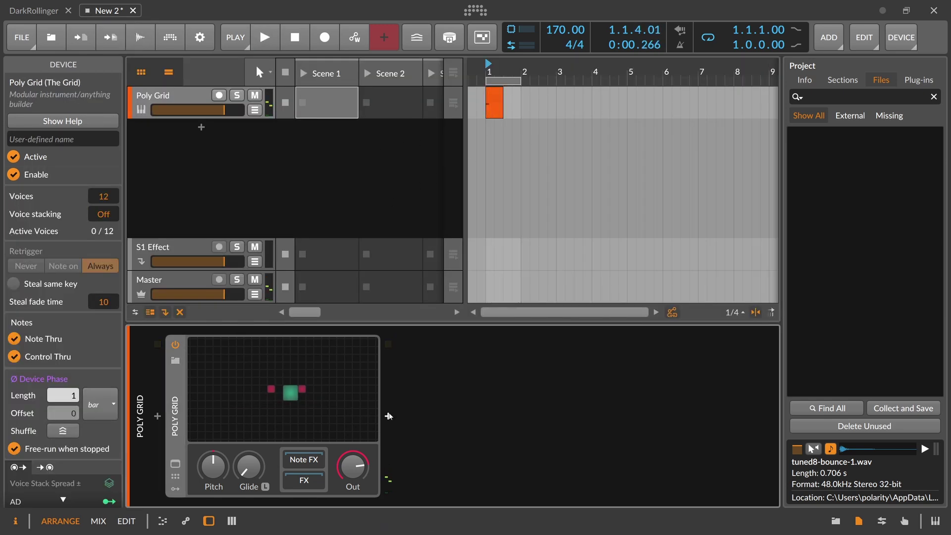
# - Insert a Resonator Bank after the Poly Grid and turn the gain of bands 2 to 6 fully down
pyautogui.click(388, 417)
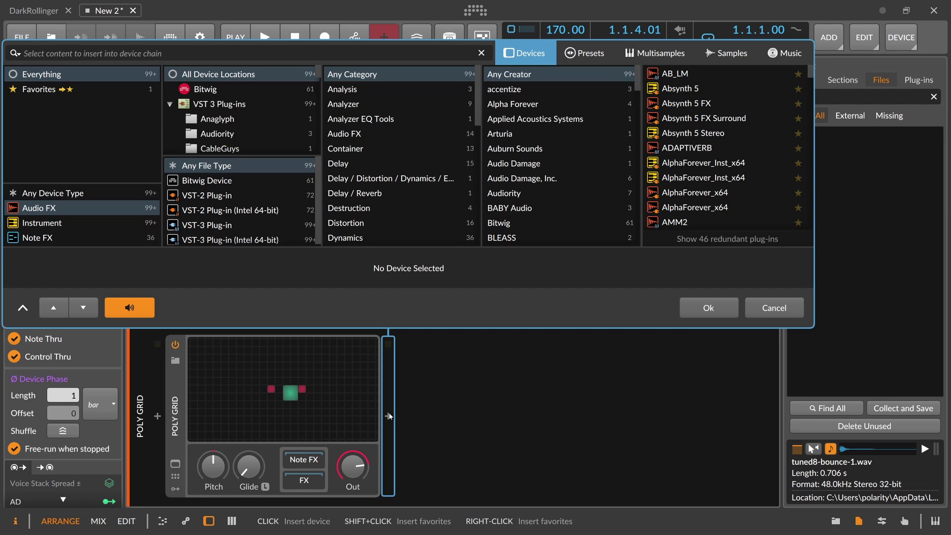
pyautogui.write('res')
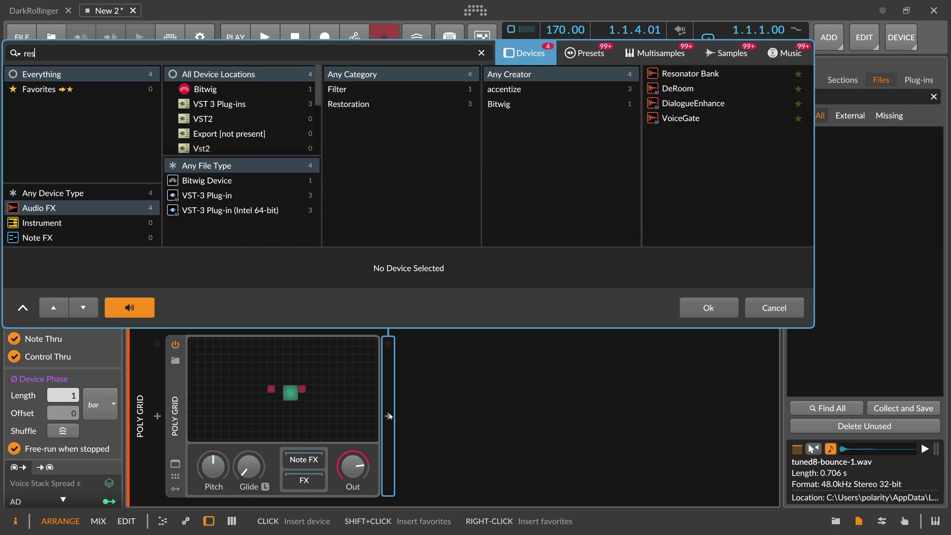
pyautogui.press('Return')
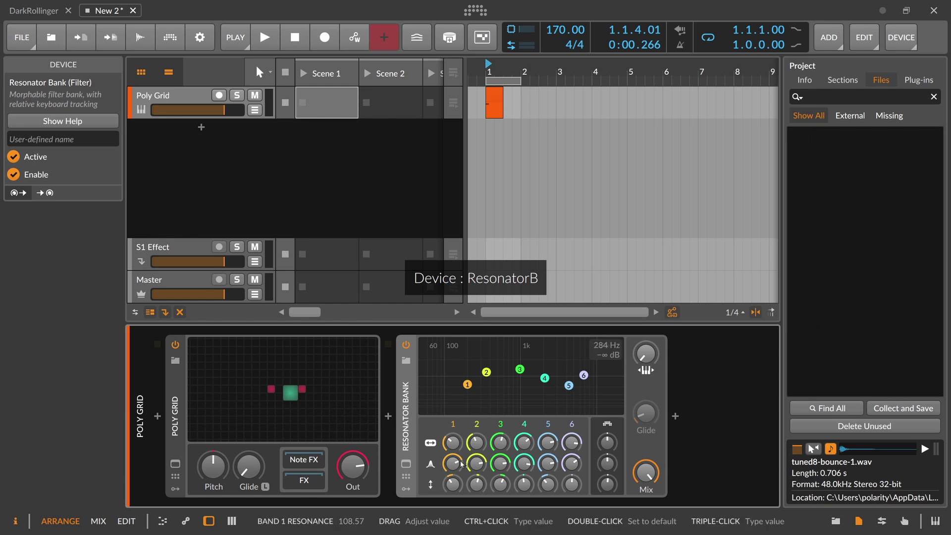
pyautogui.moveTo(476, 483); pyautogui.dragTo(476, 515)
pyautogui.moveTo(500, 484); pyautogui.dragTo(544, 515)
pyautogui.moveTo(571, 484); pyautogui.dragTo(571, 515)
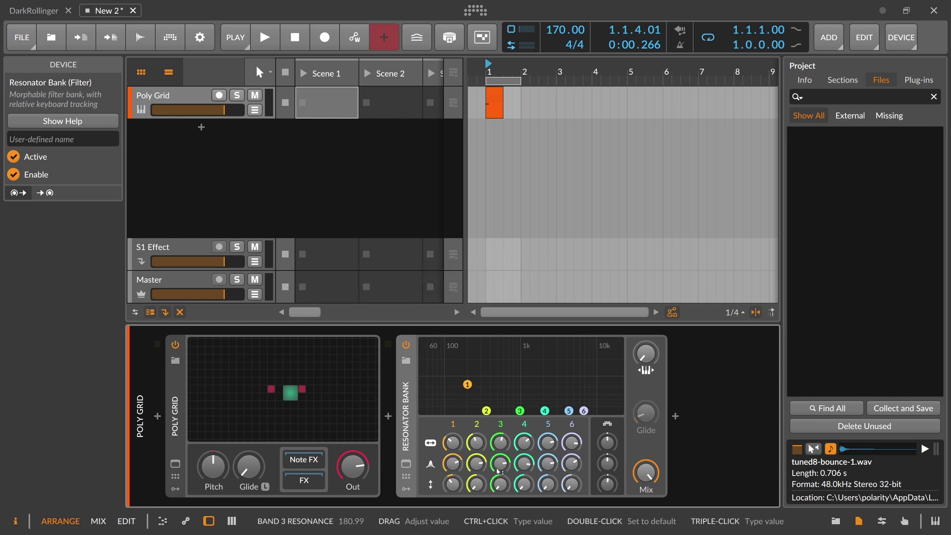
# - Tune band 1 of the Resonator Bank to the note C and set keyboard tracking to 100 %
pyautogui.keyDown('ctrl'); pyautogui.click(453, 442); pyautogui.keyUp('ctrl')
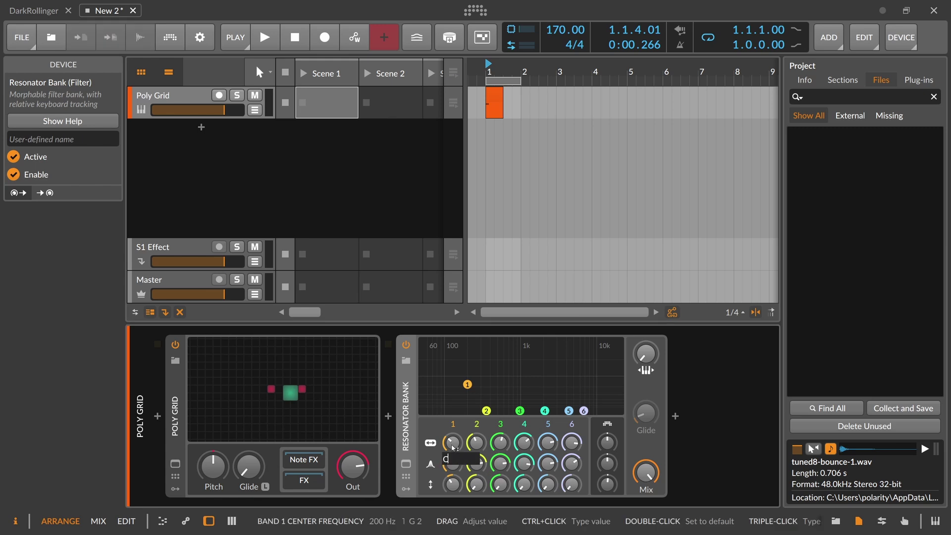
pyautogui.press('Return')
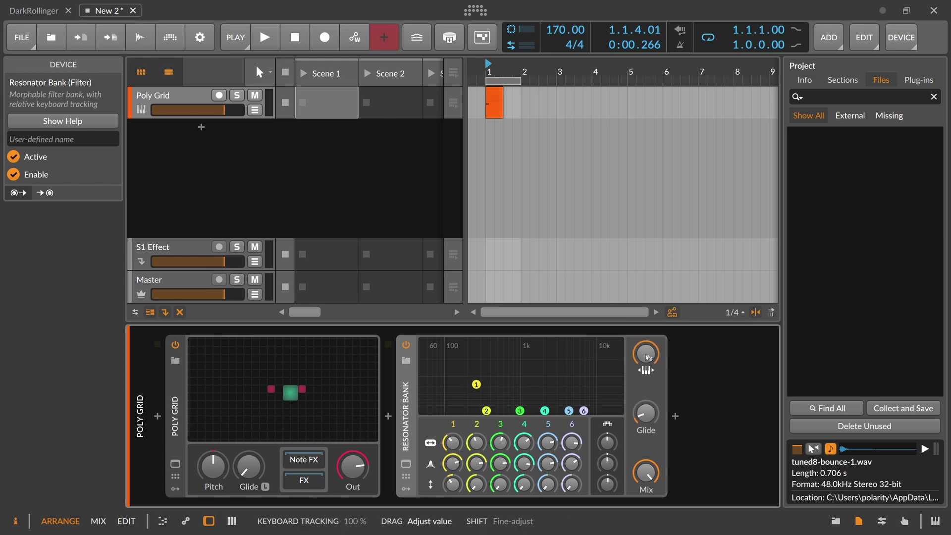
pyautogui.press('space')
pyautogui.press('space')
# - Raise band 1's gain in the Resonator Bank while auditioning the clip
pyautogui.press('space')
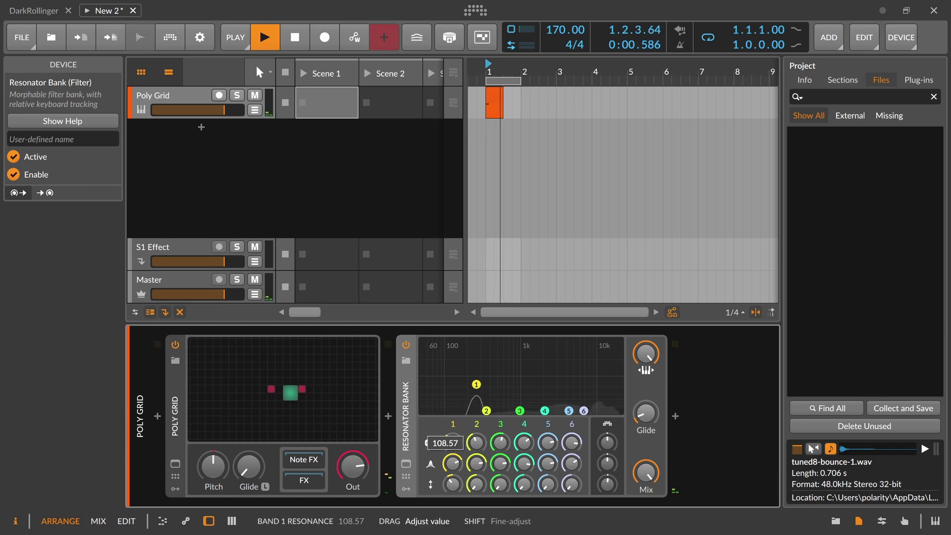
pyautogui.press('space')
pyautogui.moveTo(454, 487); pyautogui.dragTo(455, 472)
pyautogui.press('space')
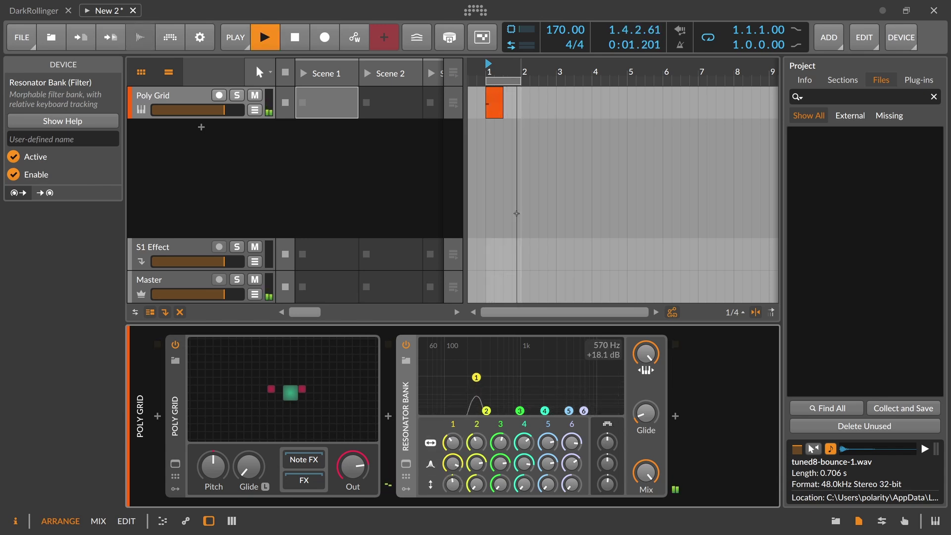
pyautogui.press('space')
# - Extend the Poly Grid track's clip to one full bar and open it for note editing
pyautogui.moveTo(503, 98); pyautogui.dragTo(521, 98)
pyautogui.doubleClick(507, 96)
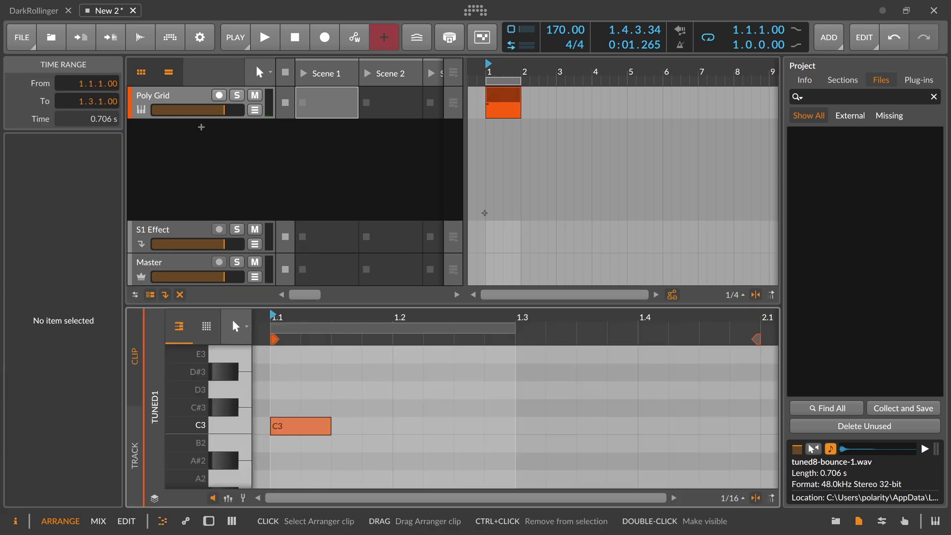
pyautogui.moveTo(398, 320); pyautogui.dragTo(435, 288)
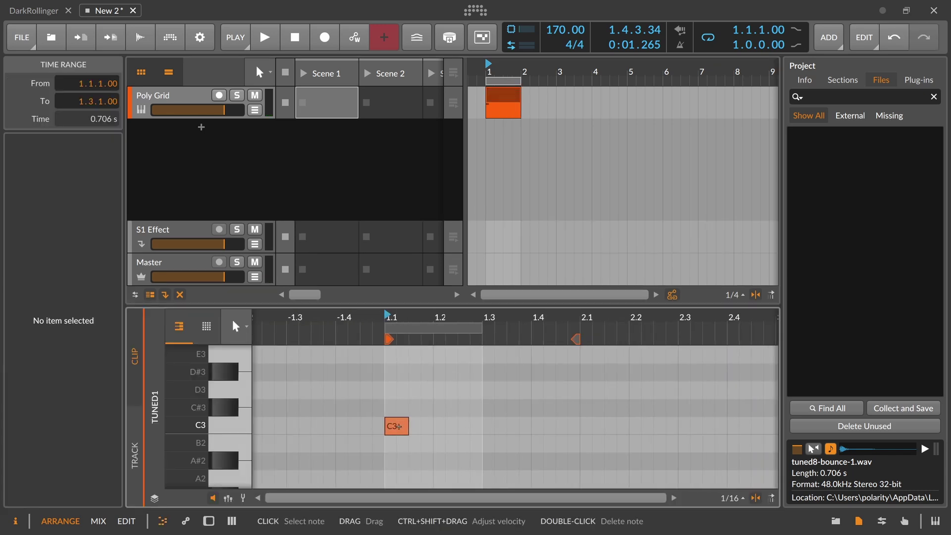
pyautogui.scroll(-2, 398, 429)
pyautogui.moveTo(208, 404); pyautogui.dragTo(186, 420)
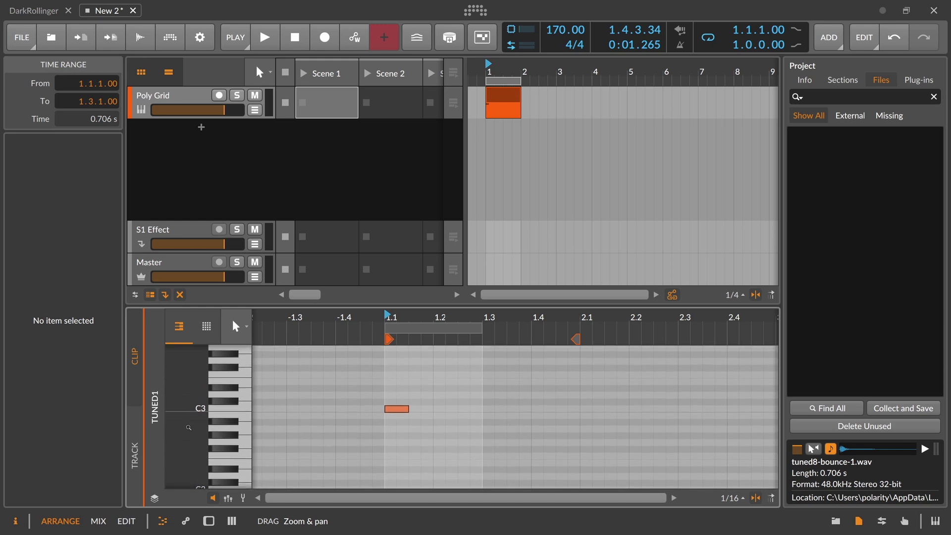
# - Raise the clip's C3 note to D#3 and add F#3, F3 and G#3 notes across the rest of the bar
pyautogui.moveTo(396, 409); pyautogui.dragTo(397, 389)
pyautogui.doubleClick(478, 369)
pyautogui.doubleClick(529, 375)
pyautogui.doubleClick(569, 356)
pyautogui.moveTo(576, 355); pyautogui.dragTo(566, 356)
# - Play the pattern and set the resonance of the Resonator Bank's band 1 to 137.23
pyautogui.press('space')
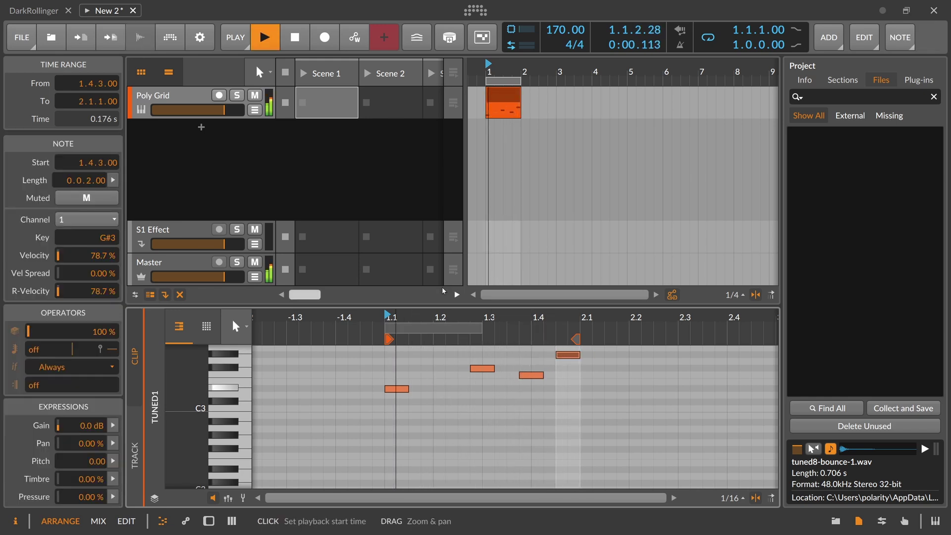
pyautogui.doubleClick(180, 97)
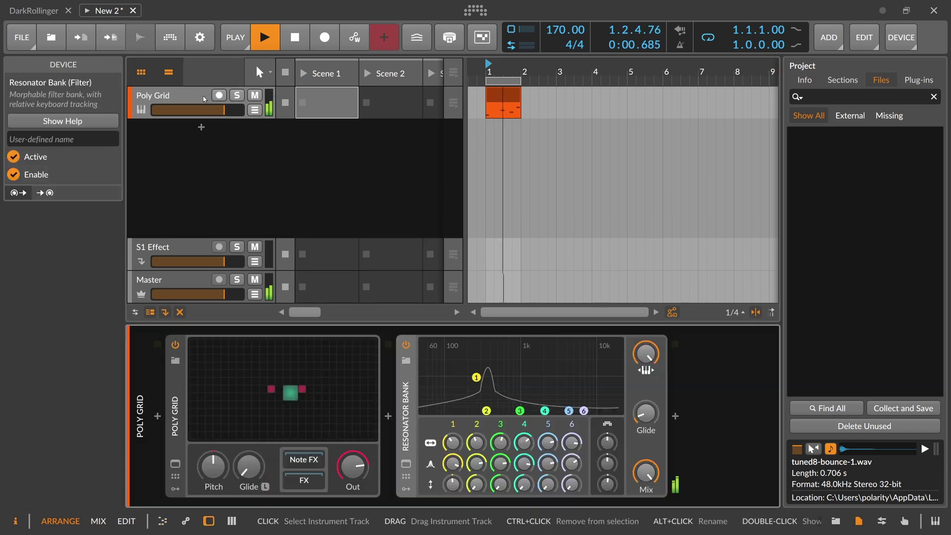
pyautogui.moveTo(452, 442); pyautogui.dragTo(452, 459)
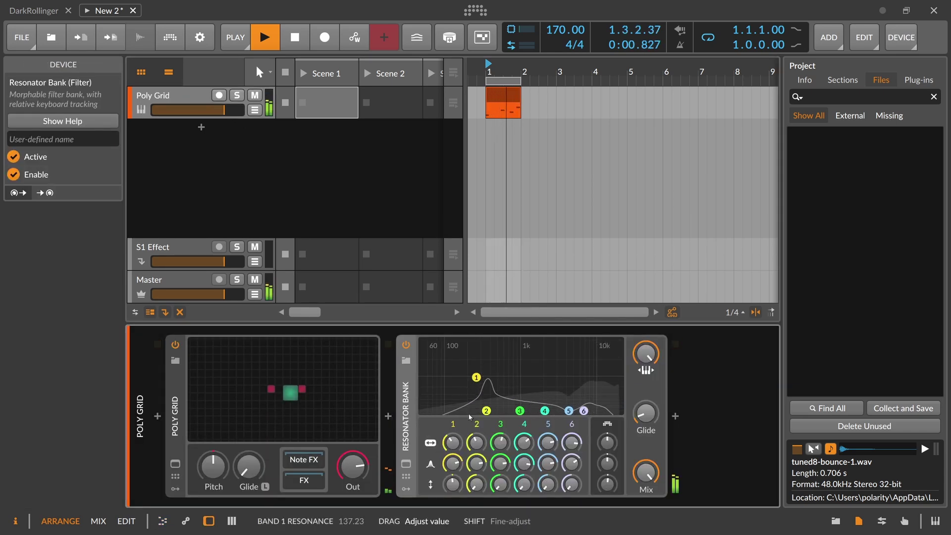
# - Transpose the last note of the clip from G#3 up to A#3
pyautogui.doubleClick(514, 96)
pyautogui.moveTo(607, 319); pyautogui.dragTo(422, 302)
pyautogui.click(484, 382)
pyautogui.moveTo(485, 382); pyautogui.dragTo(482, 404)
pyautogui.press('Up')
pyautogui.press('Up')
# - Shift the F#3 and F3 notes one sixteenth earlier, to 1.2.3 and 1.3.3
pyautogui.moveTo(373, 405); pyautogui.dragTo(369, 429)
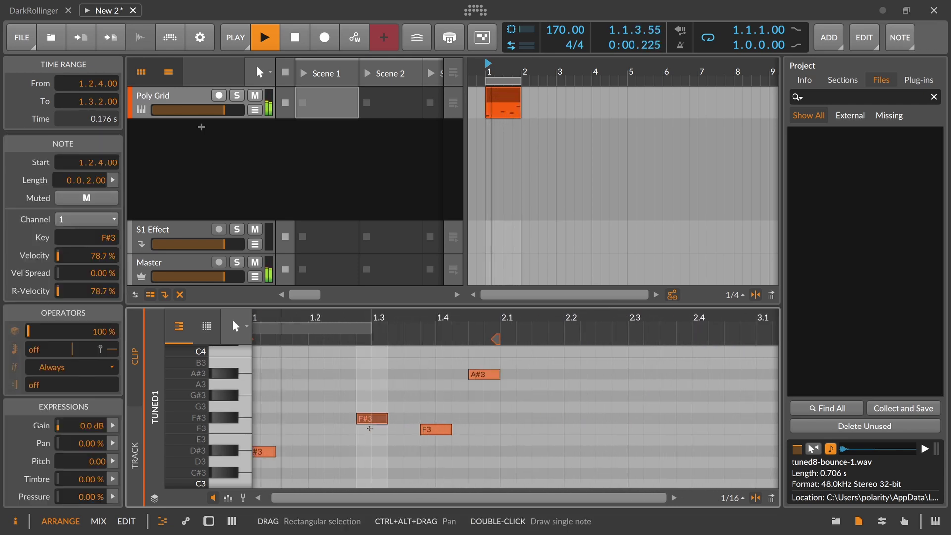
pyautogui.press('Left')
pyautogui.click(434, 429)
pyautogui.press('Left')
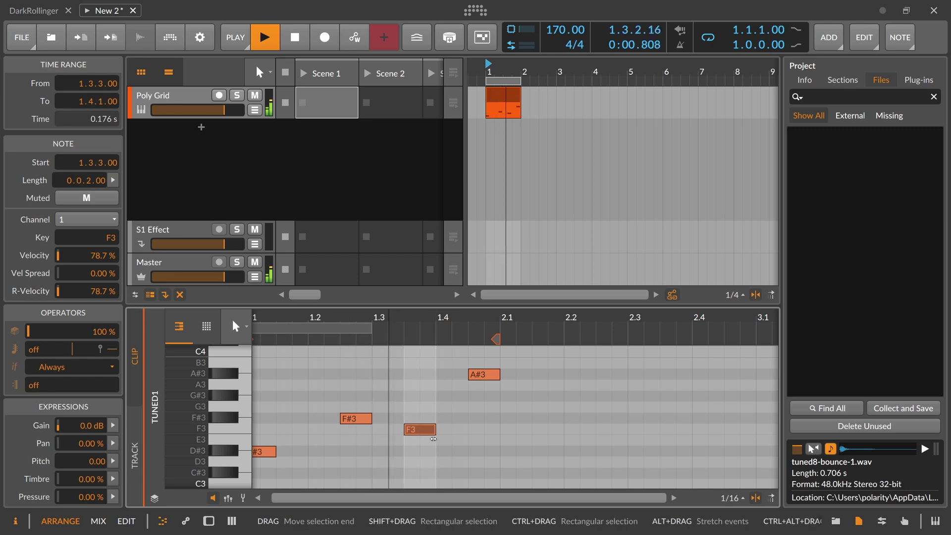
# - Lower the project tempo to 108 BPM and add ValhallaSupermassive after the Resonator Bank on the Poly Grid track
pyautogui.moveTo(566, 29); pyautogui.dragTo(566, 57)
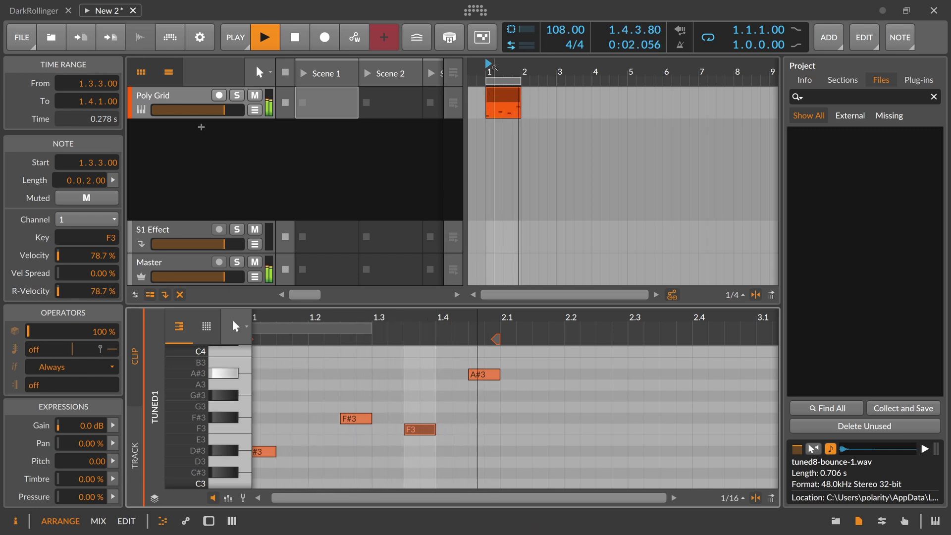
pyautogui.doubleClick(167, 97)
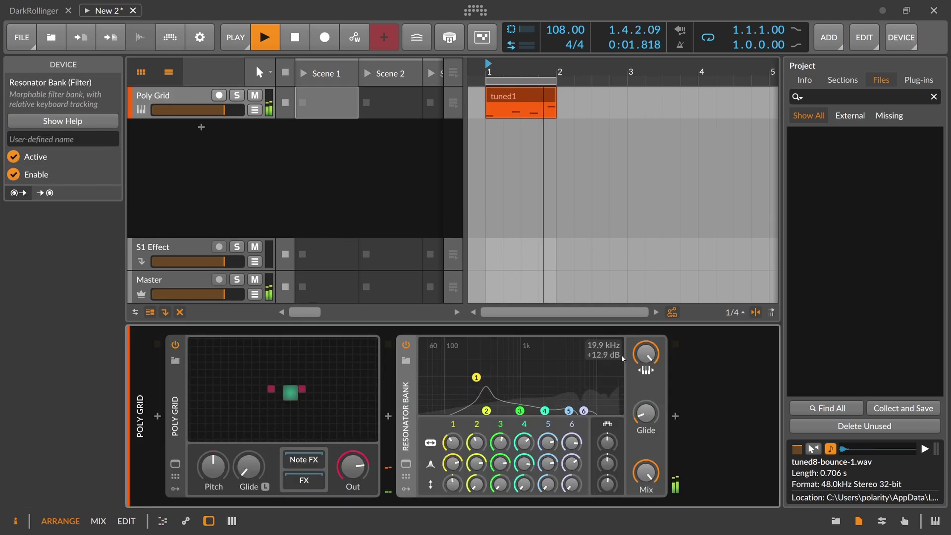
pyautogui.click(675, 416)
pyautogui.write('super')
pyautogui.press('Down')
pyautogui.press('Down')
pyautogui.press('Return')
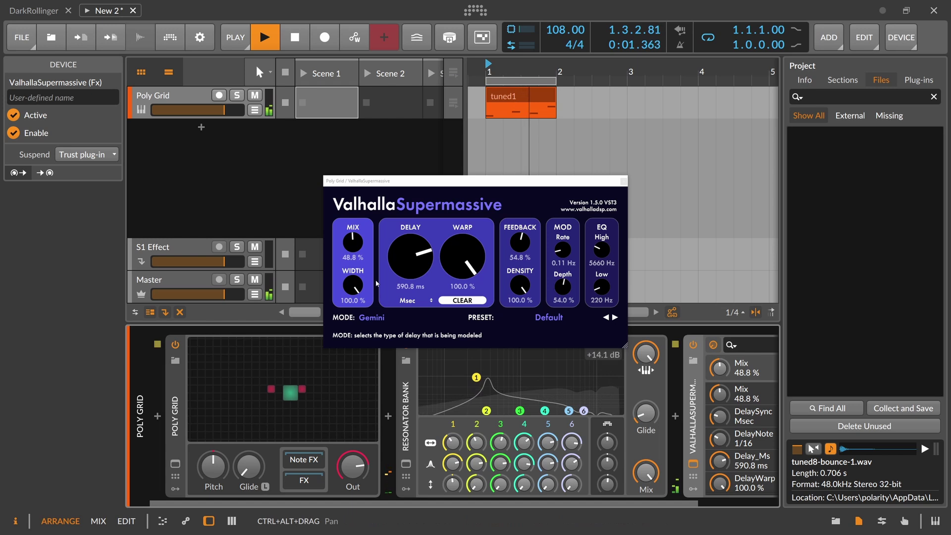
# - Set ValhallaSupermassive's high EQ cutoff to 4160 Hz and close the plug-in window
pyautogui.click(355, 243)
pyautogui.moveTo(600, 251); pyautogui.dragTo(600, 266)
pyautogui.click(624, 181)
# - Open the Poly Grid patch, compare white noise with pink, keep pink, and set the AD envelope's decay to 8.00 ms
pyautogui.doubleClick(307, 392)
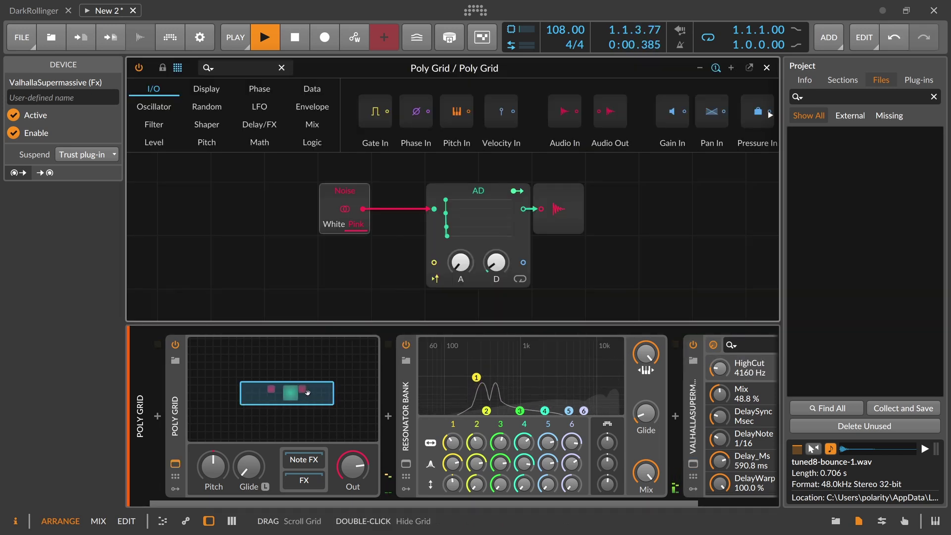
pyautogui.click(339, 228)
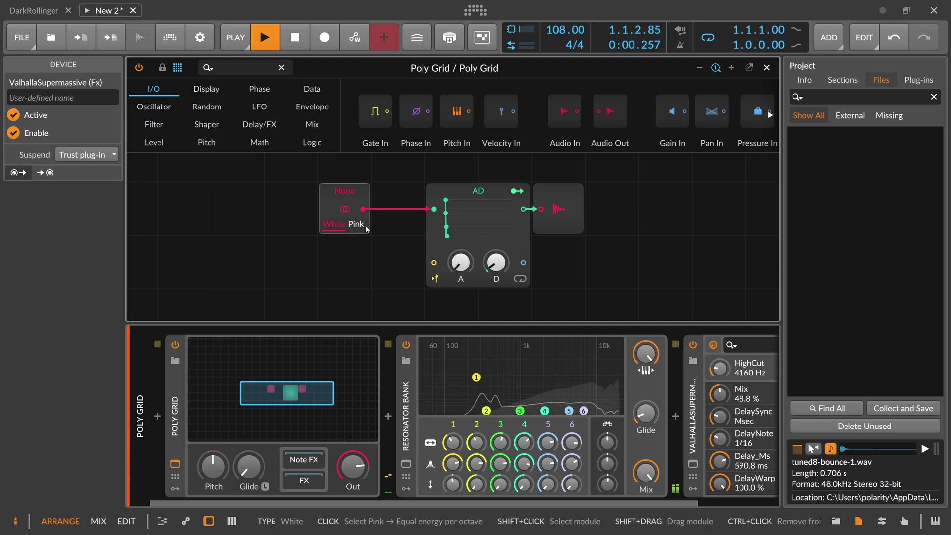
pyautogui.click(358, 229)
pyautogui.moveTo(447, 235); pyautogui.dragTo(450, 237)
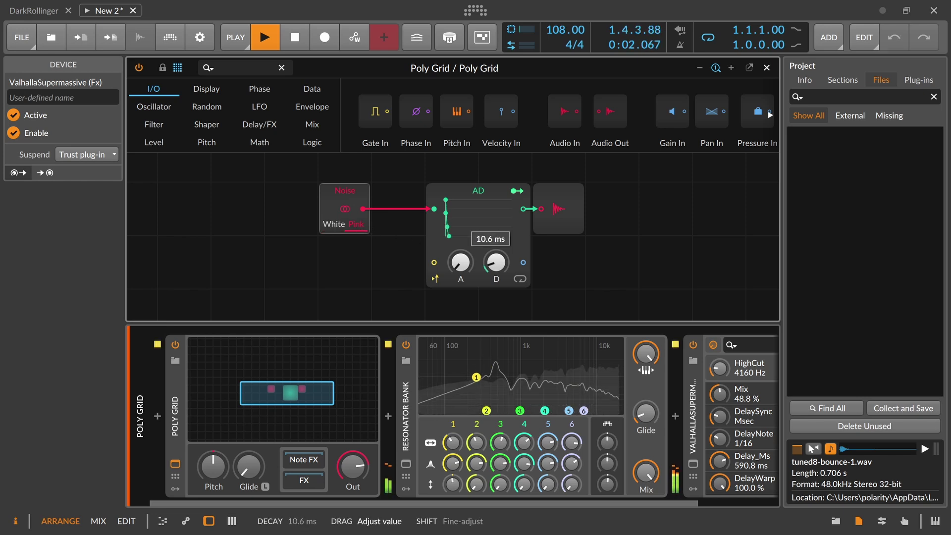
pyautogui.moveTo(448, 236); pyautogui.dragTo(449, 236)
pyautogui.press('space')
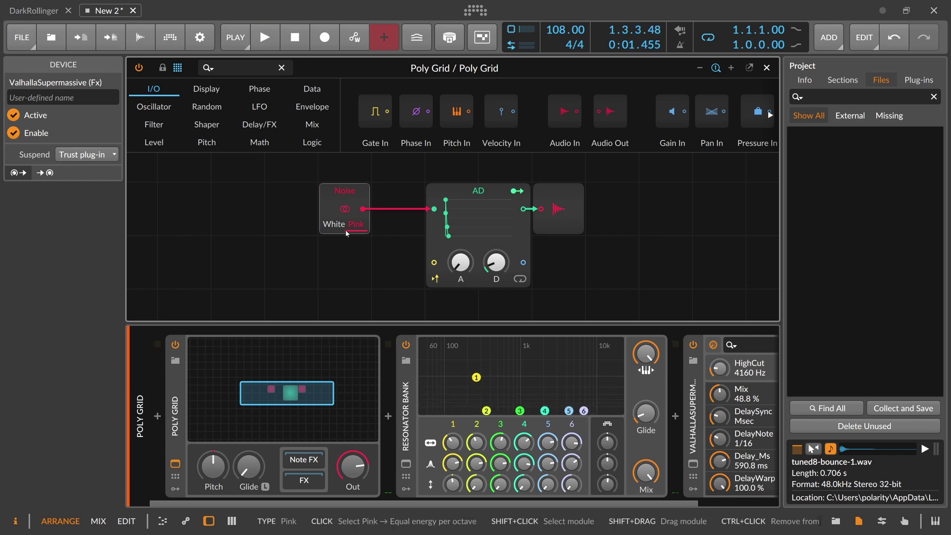
# - Replace the Noise module with a Sawtooth oscillator feeding the AD envelope and audition the pattern briefly
pyautogui.click(346, 194)
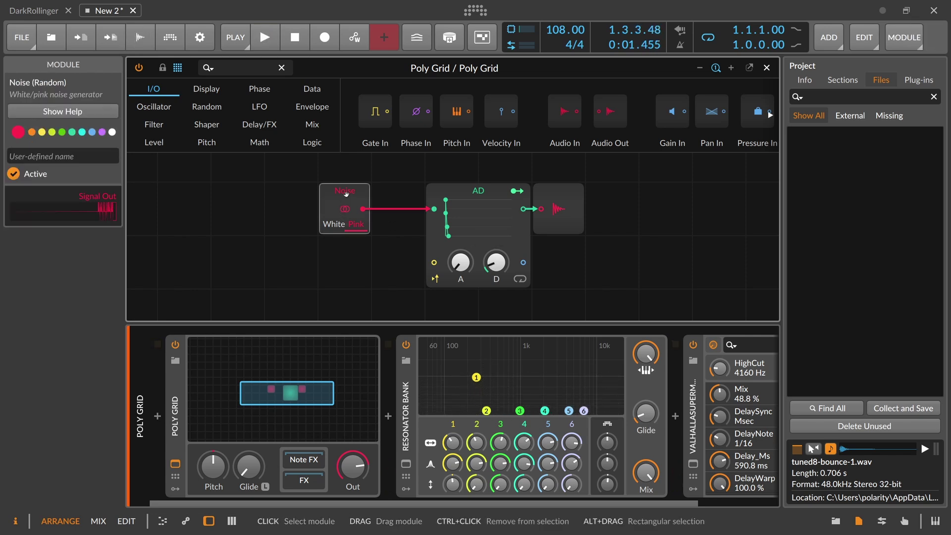
pyautogui.press('Delete')
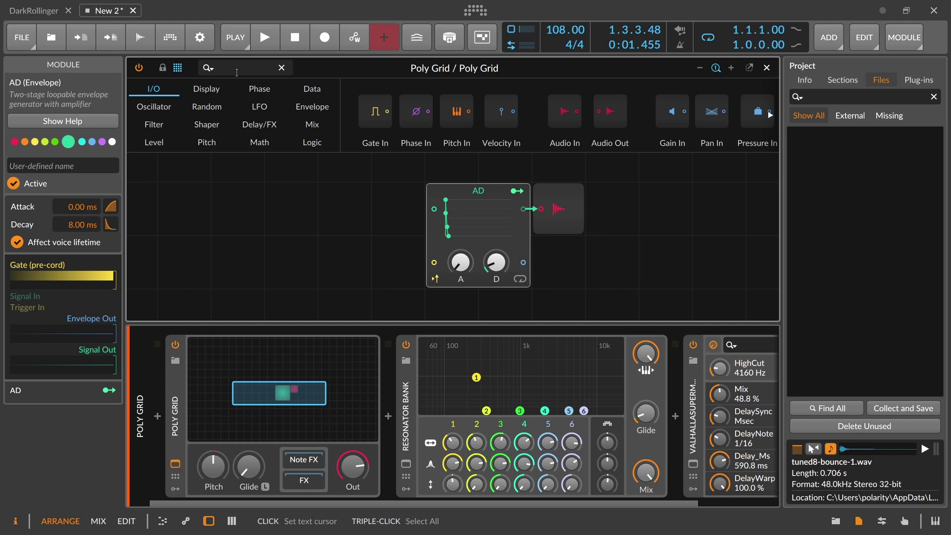
pyautogui.write('saw')
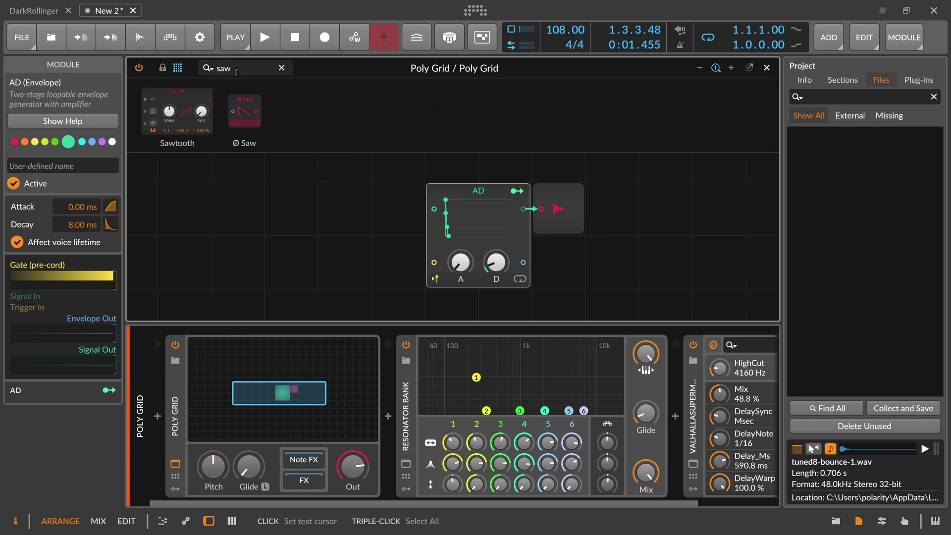
pyautogui.moveTo(187, 111); pyautogui.dragTo(432, 211)
pyautogui.press('space')
pyautogui.press('space')
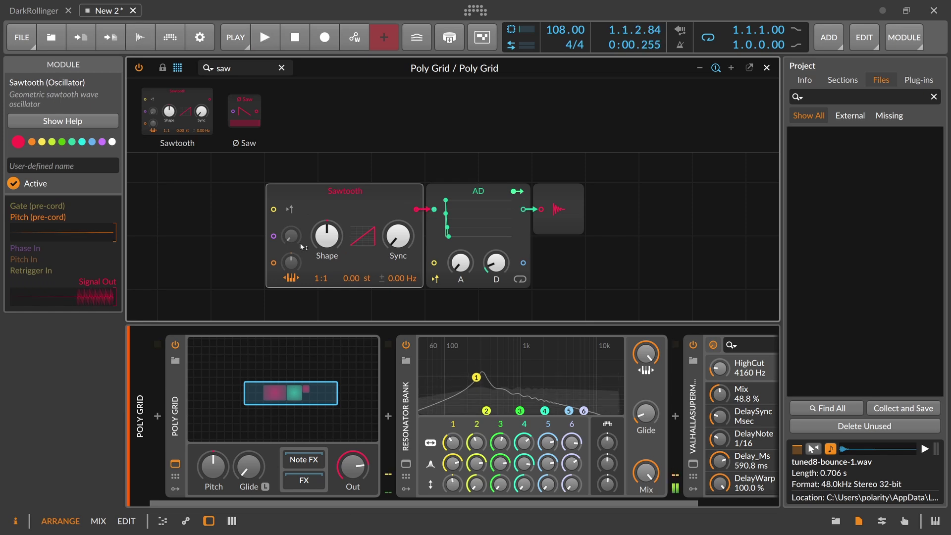
# - Try an AD decay of 397 ms and audition the sawtooth pattern
pyautogui.moveTo(494, 262); pyautogui.dragTo(494, 239)
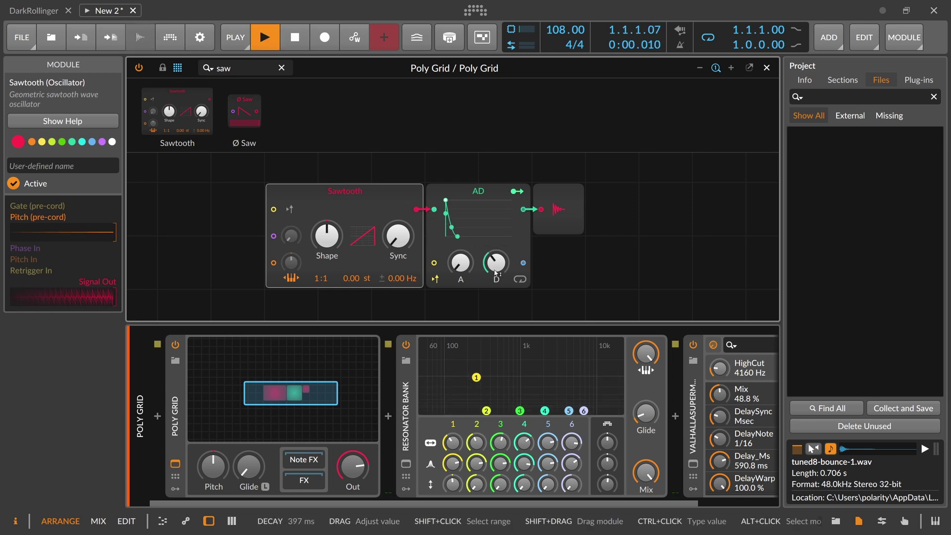
pyautogui.press('space')
pyautogui.press('space')
# - Try the sawtooth without the AD envelope by deleting the module and auditioning the sound, and undo the deletion
pyautogui.click(473, 193)
pyautogui.press('Delete')
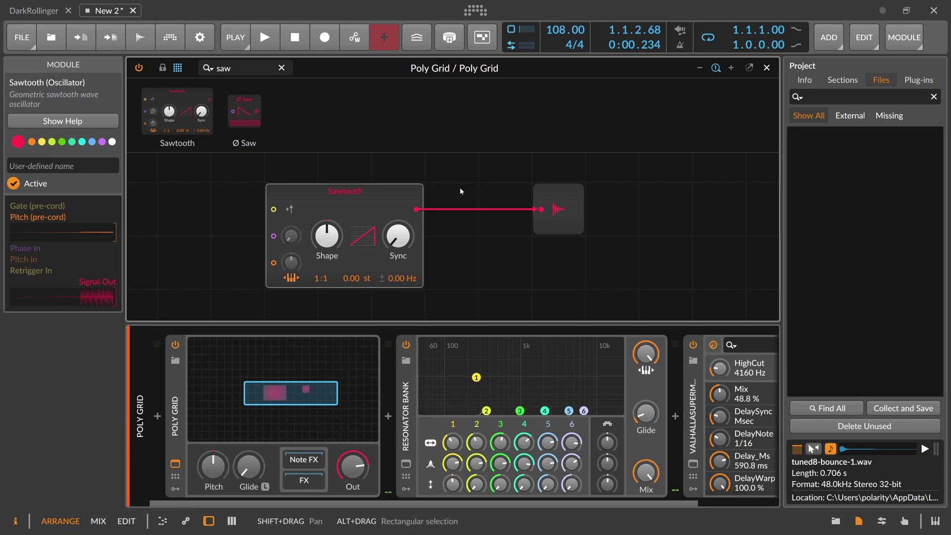
pyautogui.press('space')
pyautogui.press('space')
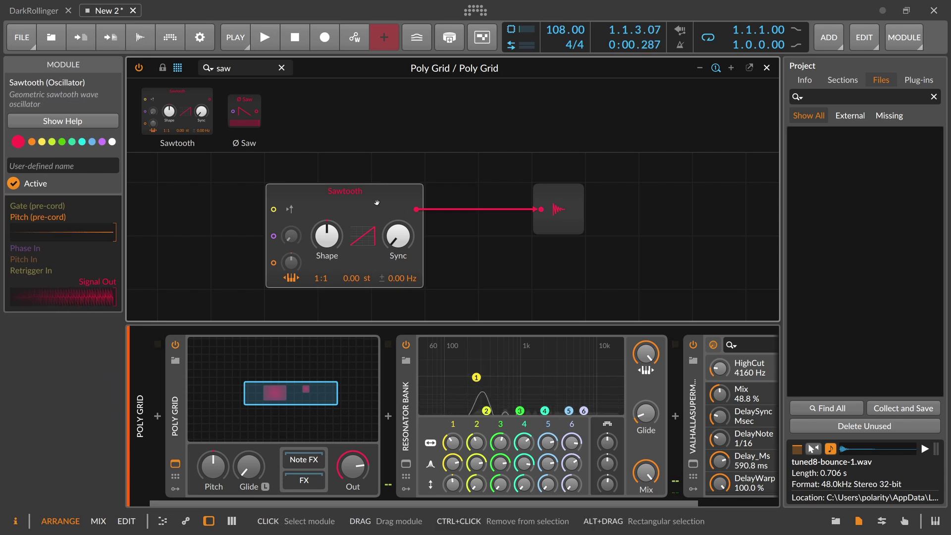
pyautogui.press('space')
pyautogui.press('space')
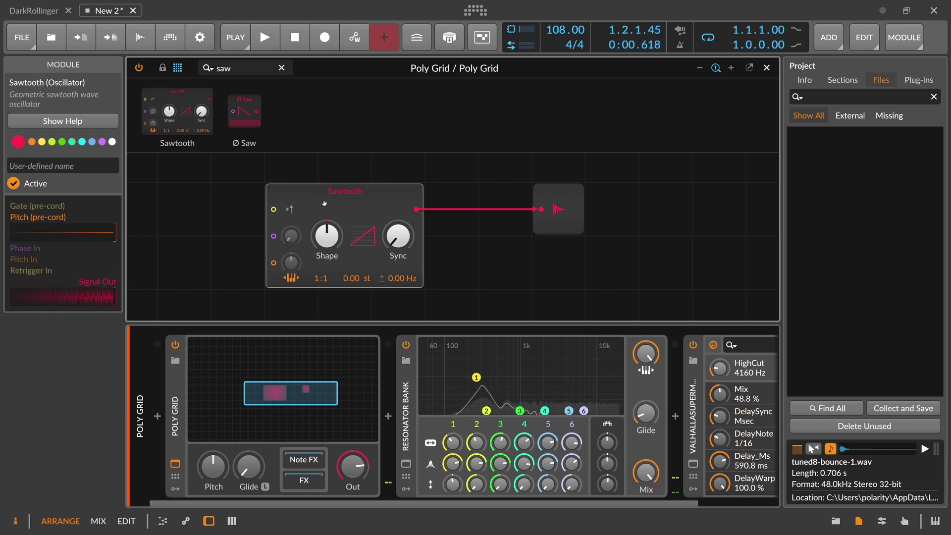
pyautogui.hotkey('ctrl', 'z')
# - Audition the sawtooth with an AD decay of 8.00 s and reduce the decay to 2.99 s
pyautogui.moveTo(495, 263); pyautogui.dragTo(495, 233)
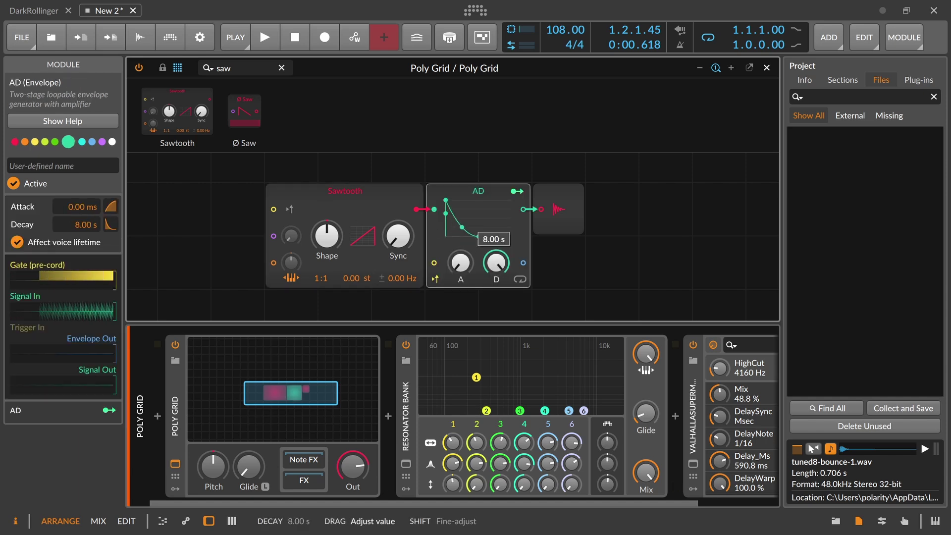
pyautogui.press('space')
pyautogui.press('space')
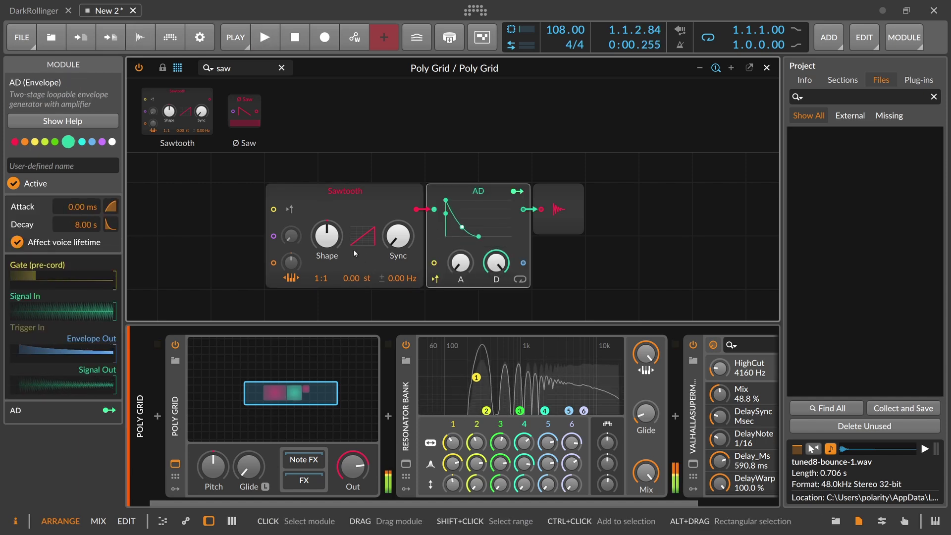
pyautogui.moveTo(495, 262)
pyautogui.mouseDown()
pyautogui.moveTo(495, 281)
pyautogui.moveTo(496, 266)
pyautogui.mouseUp()
pyautogui.moveTo(324, 279)
pyautogui.mouseDown()
pyautogui.moveTo(324, 265)
pyautogui.moveTo(325, 279)
pyautogui.mouseUp()
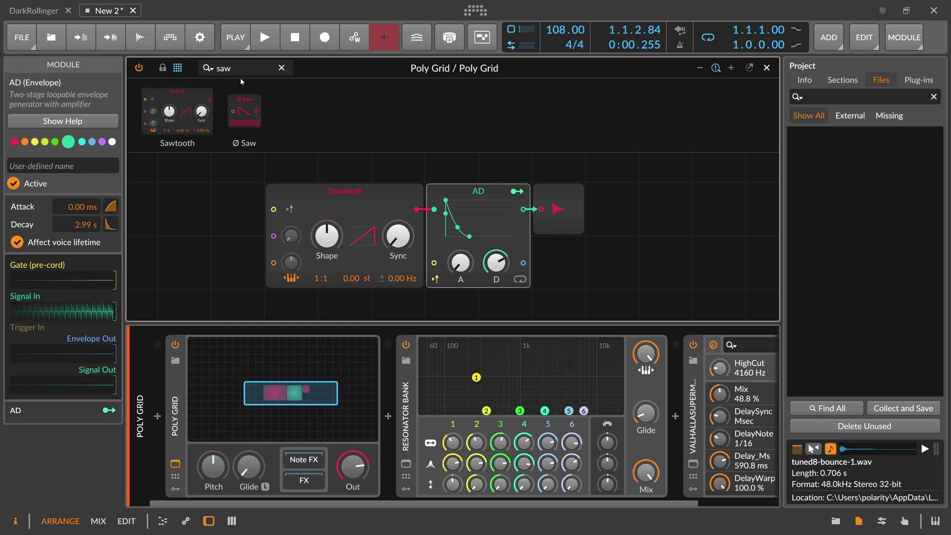
# - Feed a Pitch module set to -128.00 into the Sawtooth's pitch input, with 120.00 st modulation amount and keyboard tracking off
pyautogui.press('BackSpace')
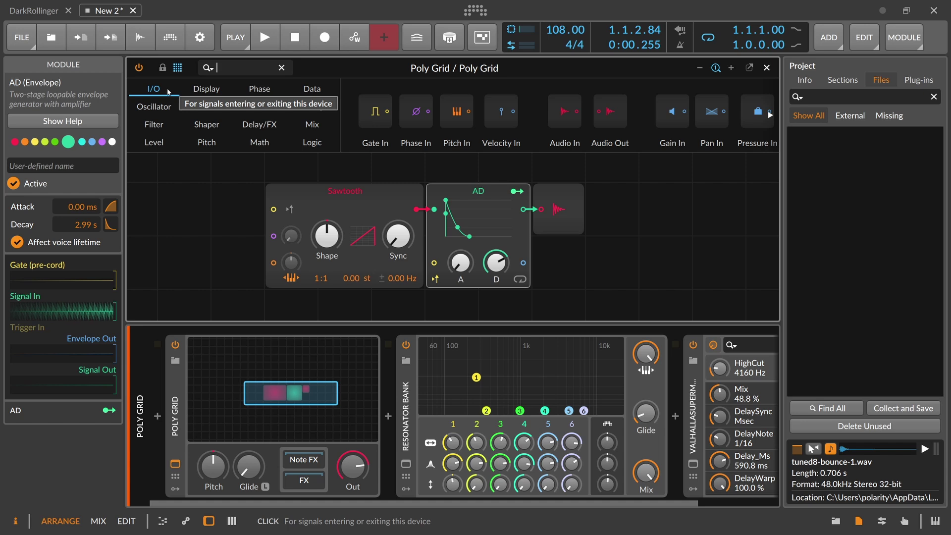
pyautogui.write('pitch')
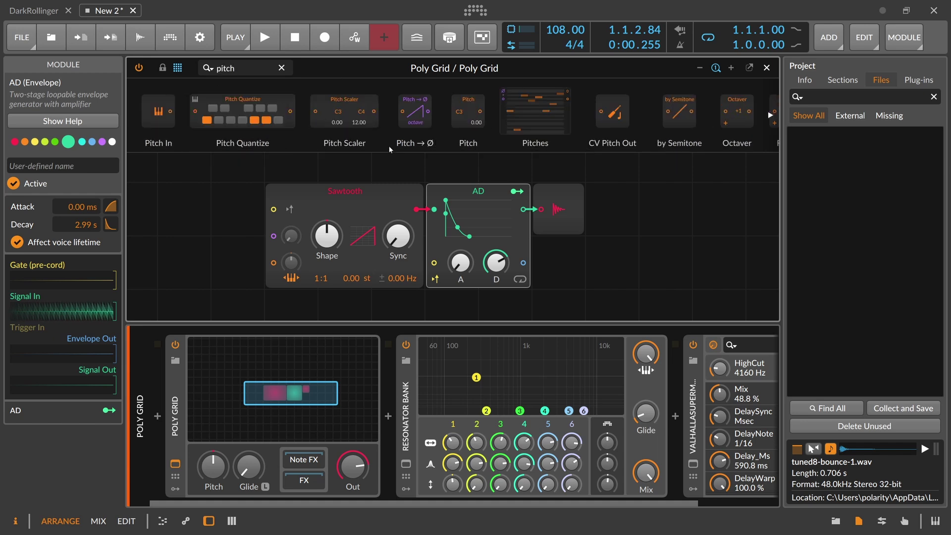
pyautogui.moveTo(468, 112); pyautogui.dragTo(227, 317)
pyautogui.moveTo(227, 270); pyautogui.dragTo(227, 277)
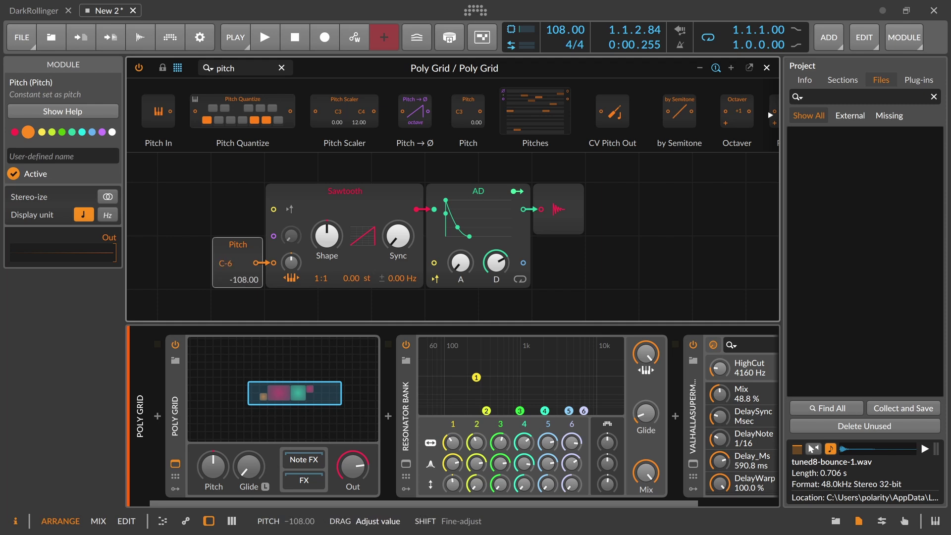
pyautogui.moveTo(293, 266); pyautogui.dragTo(292, 213)
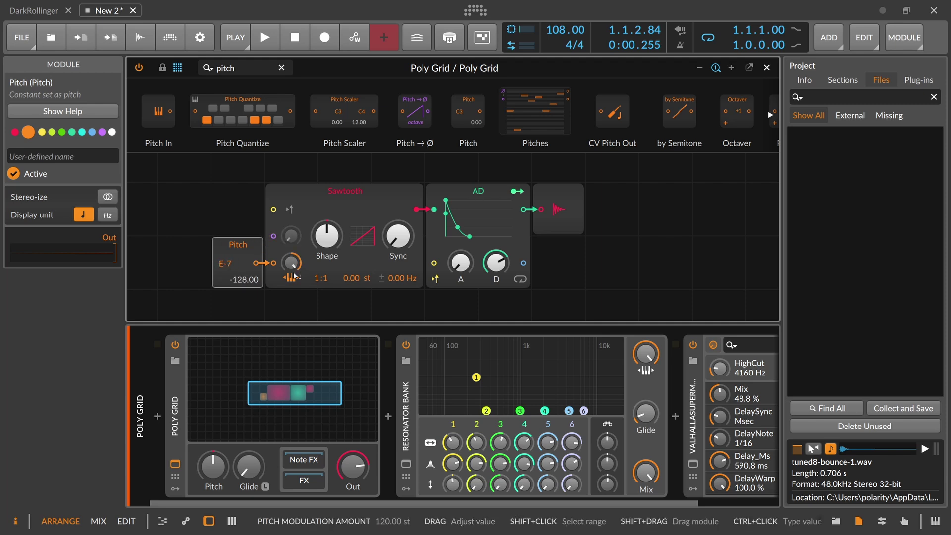
# - Audition the pattern with the Resonator Bank and ValhallaSupermassive bypassed, re-enable both devices, and stop playback
pyautogui.press('space')
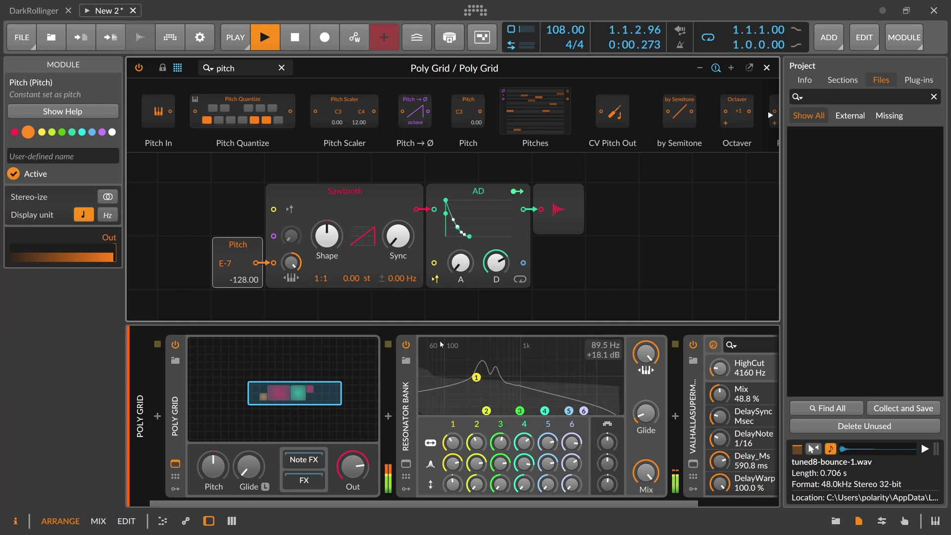
pyautogui.click(408, 344)
pyautogui.press('space')
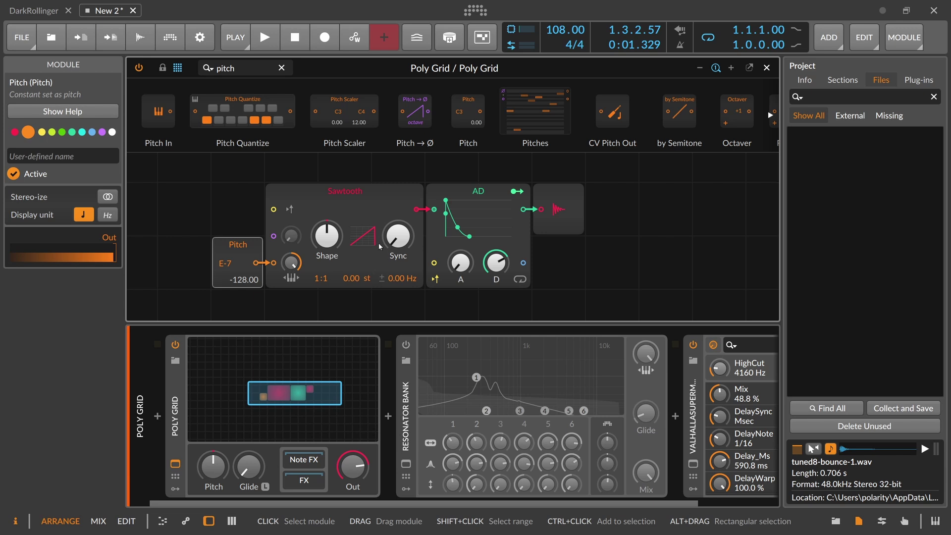
pyautogui.press('space')
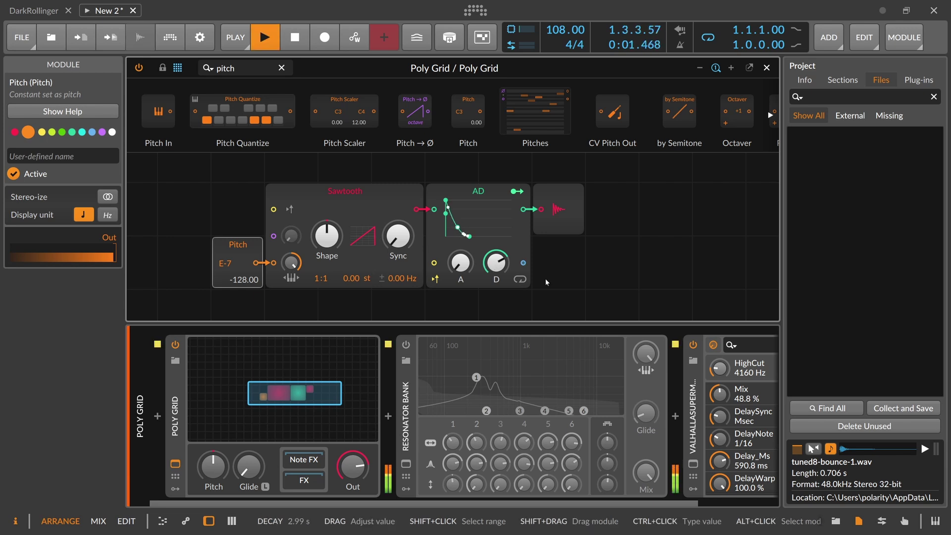
pyautogui.click(693, 345)
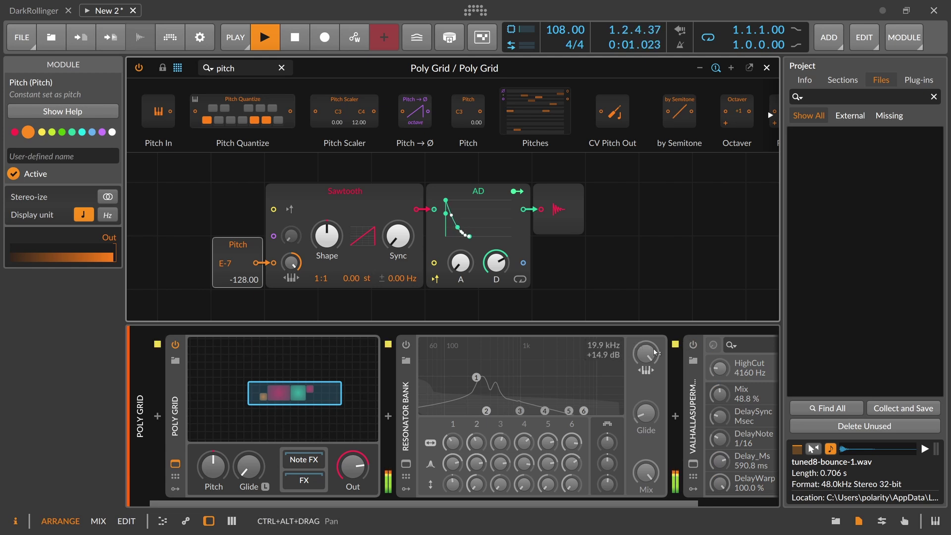
pyautogui.click(693, 345)
pyautogui.click(407, 345)
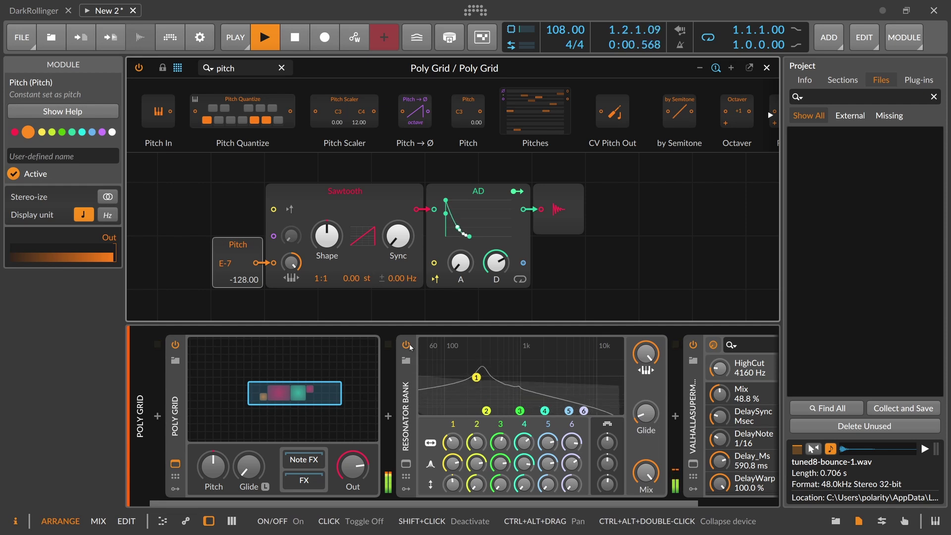
pyautogui.press('space')
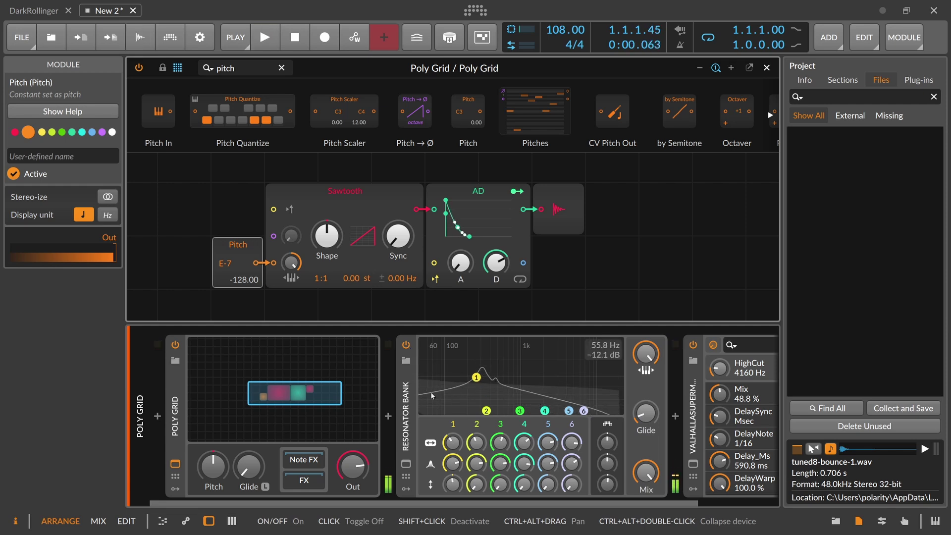
# - Delete the Resonator Bank from the Poly Grid track's device chain
pyautogui.click(414, 401)
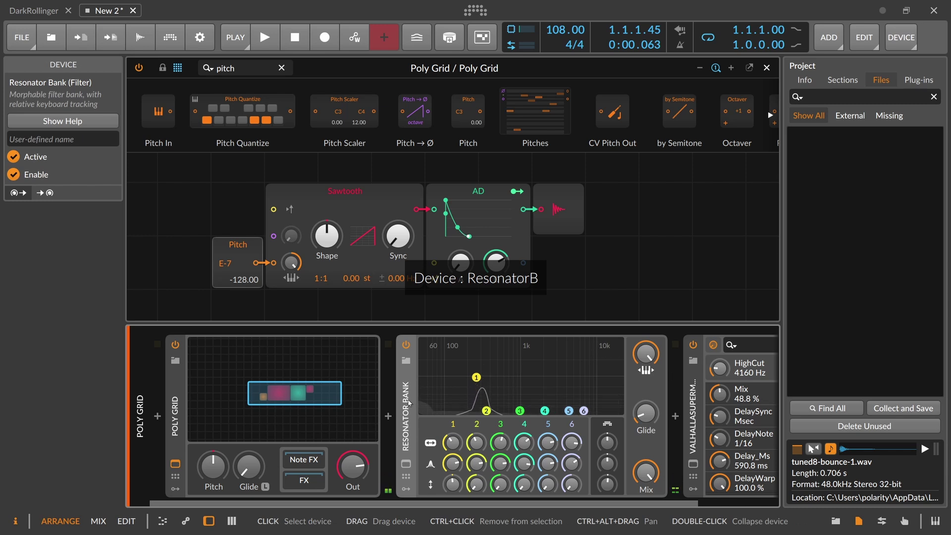
pyautogui.press('Delete')
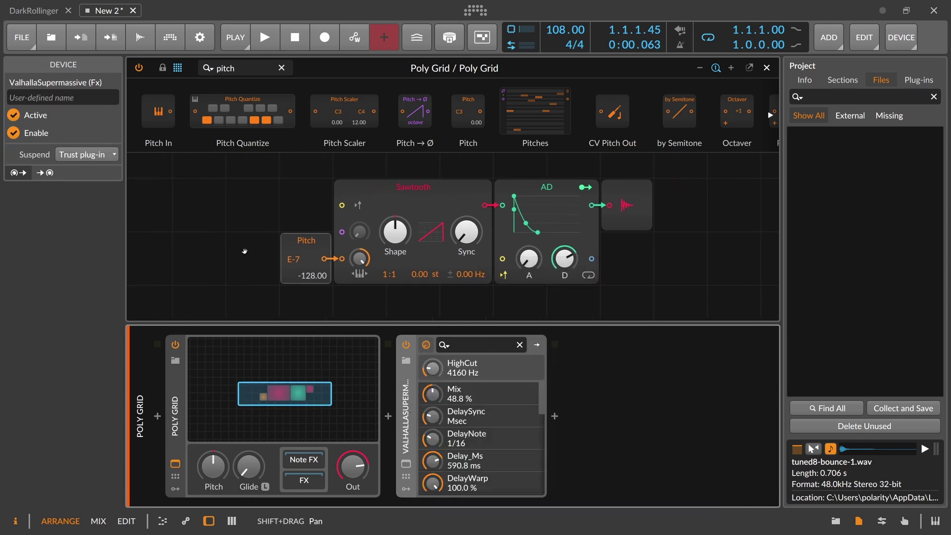
# - Close the grid editor, look at the tuned1 clip's notes, and return to the Poly Grid patch in the device chain
pyautogui.click(209, 521)
pyautogui.moveTo(415, 411); pyautogui.dragTo(340, 402)
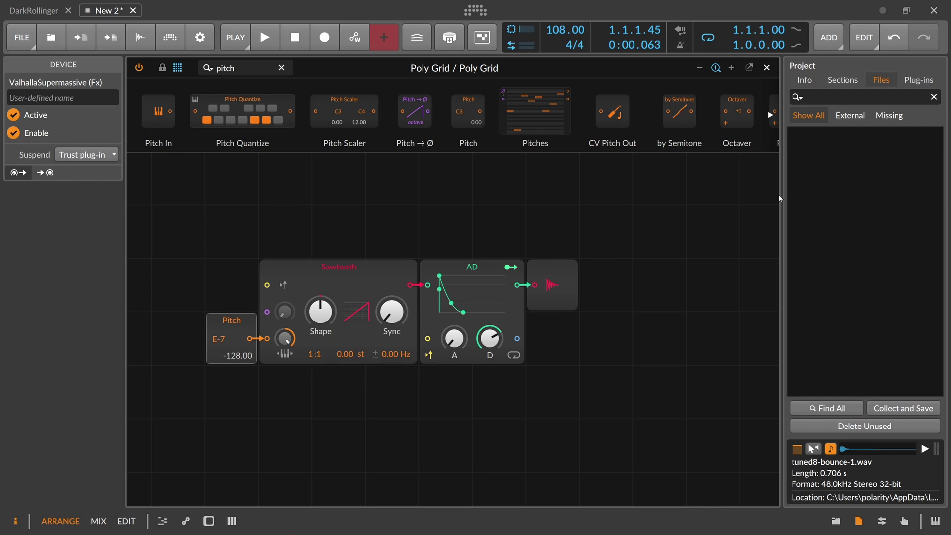
pyautogui.click(767, 67)
pyautogui.click(218, 97)
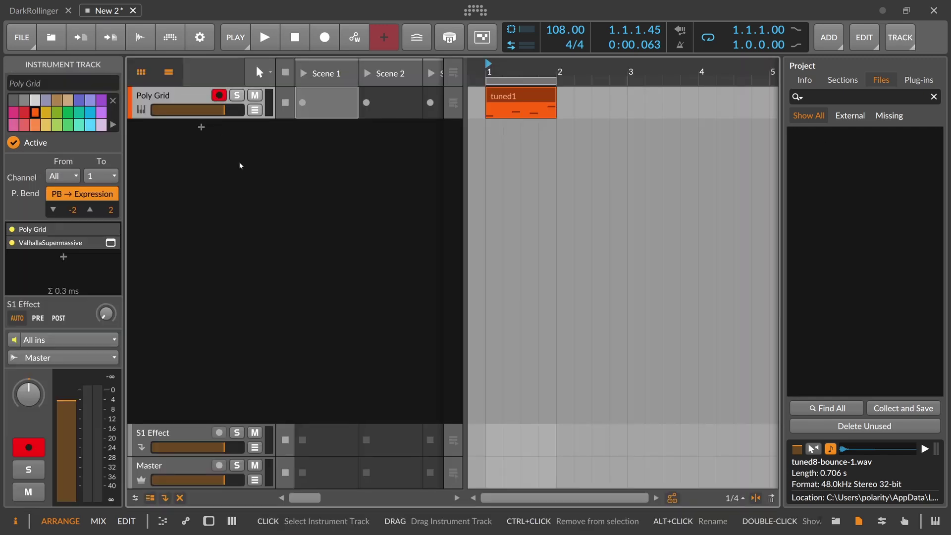
pyautogui.doubleClick(514, 95)
pyautogui.doubleClick(194, 103)
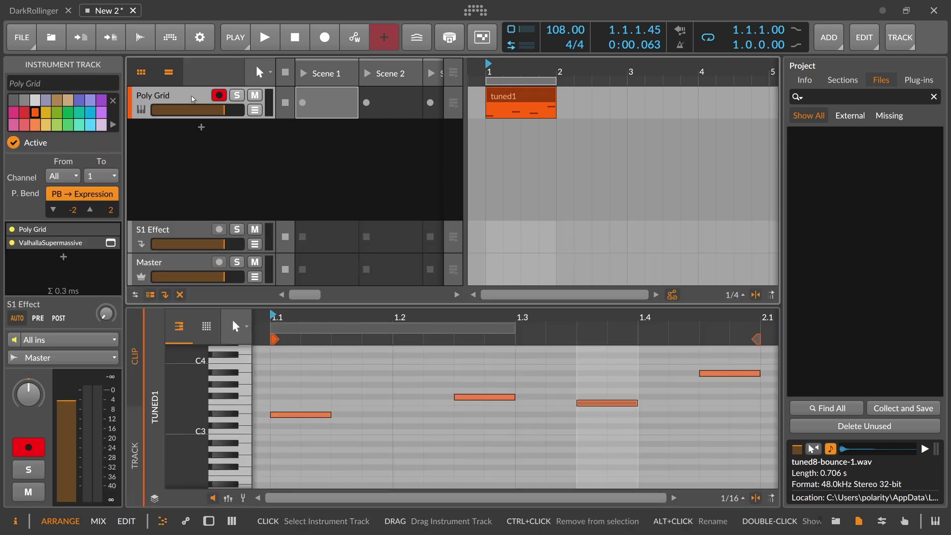
pyautogui.click(339, 396)
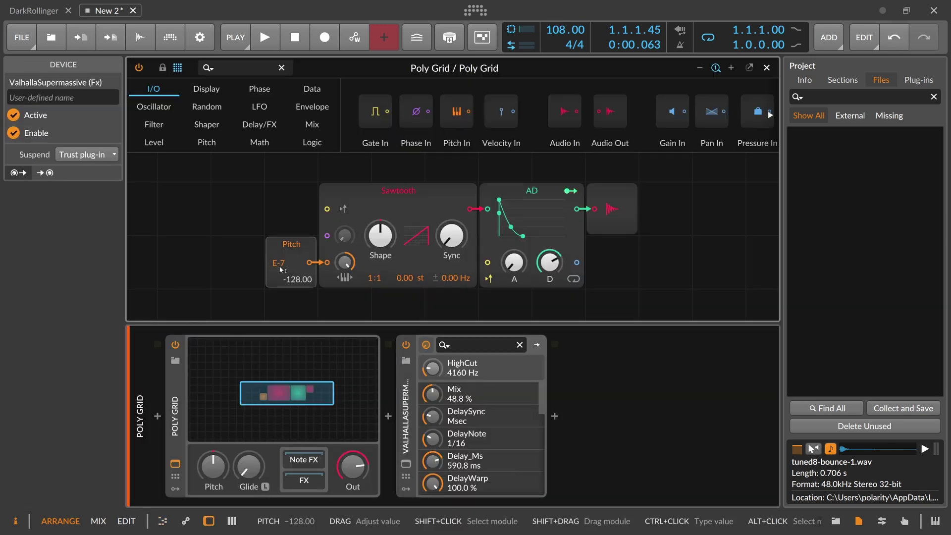
pyautogui.moveTo(381, 170); pyautogui.dragTo(293, 178)
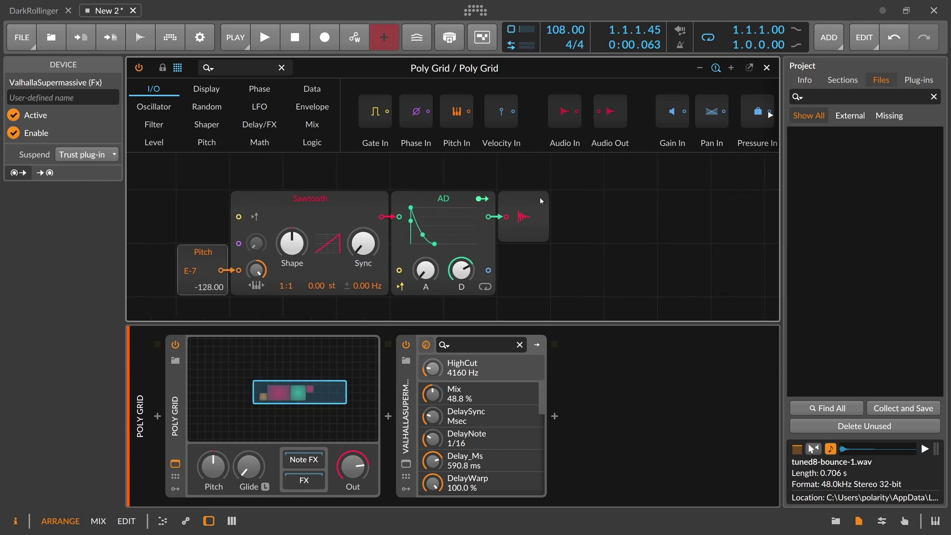
# - Move the Audio Out module further along the chain and insert a Comb filter between the AD envelope and Audio Out
pyautogui.click(570, 211)
pyautogui.moveTo(529, 199); pyautogui.dragTo(689, 201)
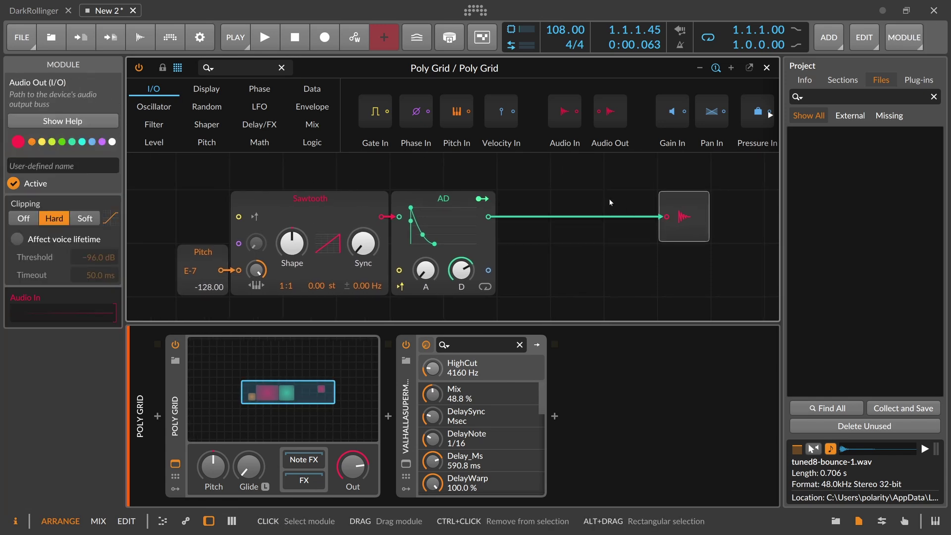
pyautogui.click(234, 67)
pyautogui.write('comb')
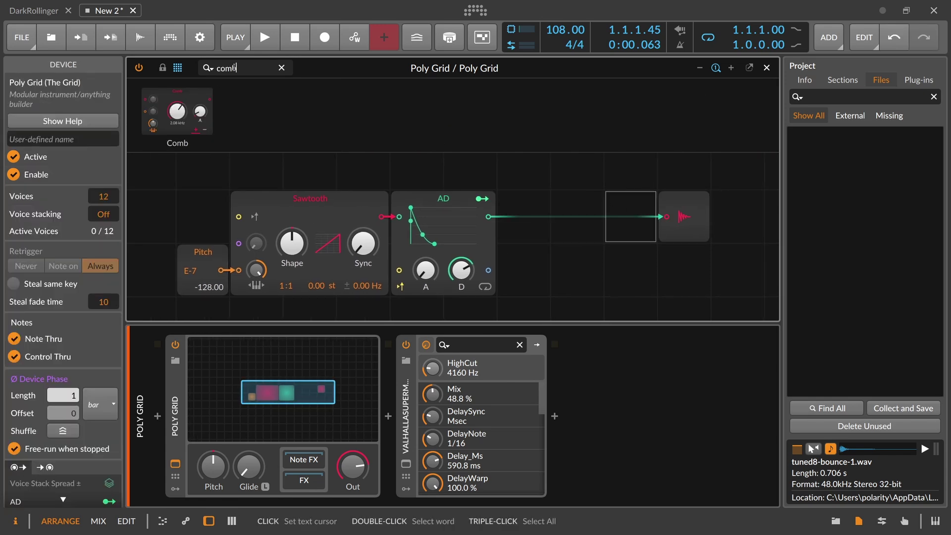
pyautogui.moveTo(498, 201); pyautogui.dragTo(503, 241)
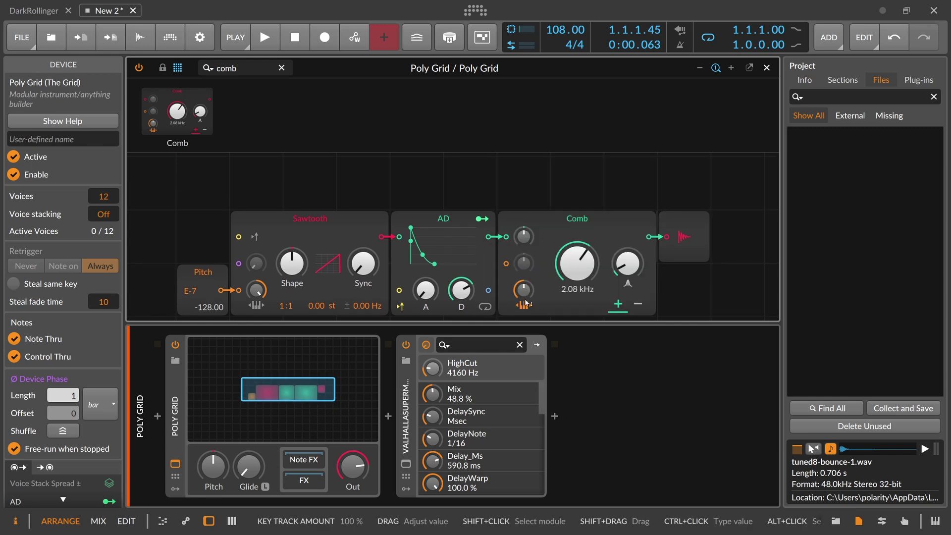
# - Set the Comb's cutoff to 262 Hz and its resonance to about 1.49 s, auditioning the pattern
pyautogui.scroll(-2, 532, 279)
pyautogui.doubleClick(572, 214)
pyautogui.moveTo(627, 210)
pyautogui.mouseDown()
pyautogui.moveTo(627, 156)
pyautogui.moveTo(627, 217)
pyautogui.mouseUp()
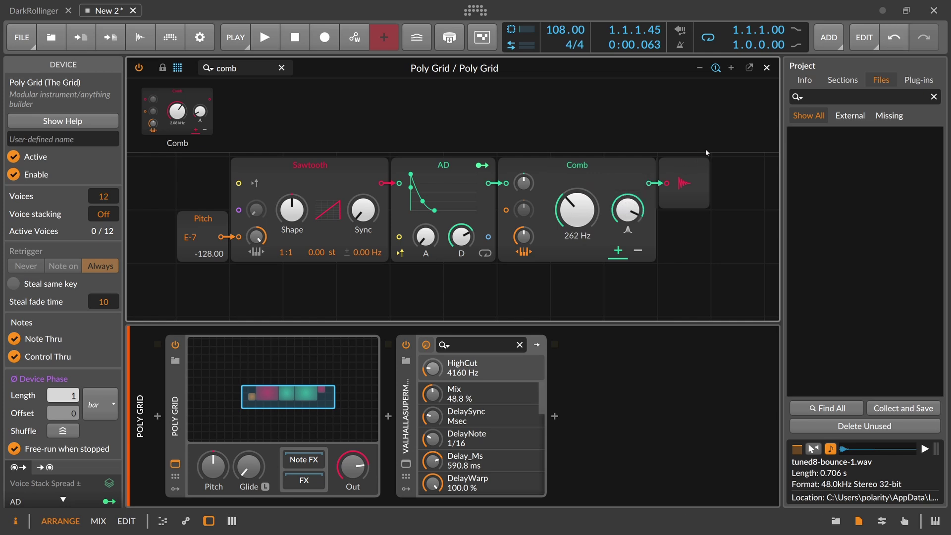
pyautogui.press('space')
pyautogui.scroll(2, 604, 212)
pyautogui.scroll(-1, 604, 213)
pyautogui.scroll(1, 605, 213)
pyautogui.moveTo(628, 264); pyautogui.dragTo(627, 275)
pyautogui.press('space')
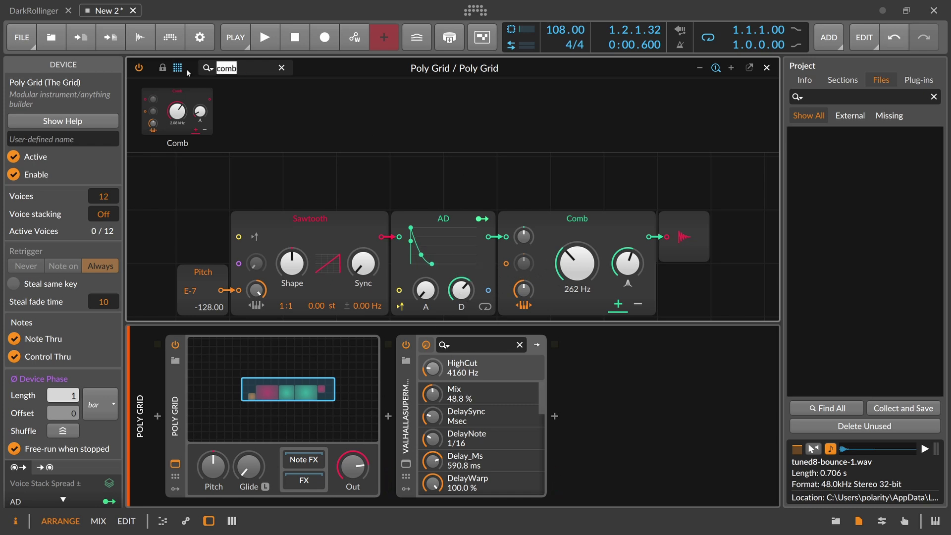
# - Insert a High-pass filter at 339 Hz before the Comb and shorten the AD's decay to 79.5 ms during playback
pyautogui.press('BackSpace')
pyautogui.write('high')
pyautogui.moveTo(162, 110); pyautogui.dragTo(524, 250)
pyautogui.press('space')
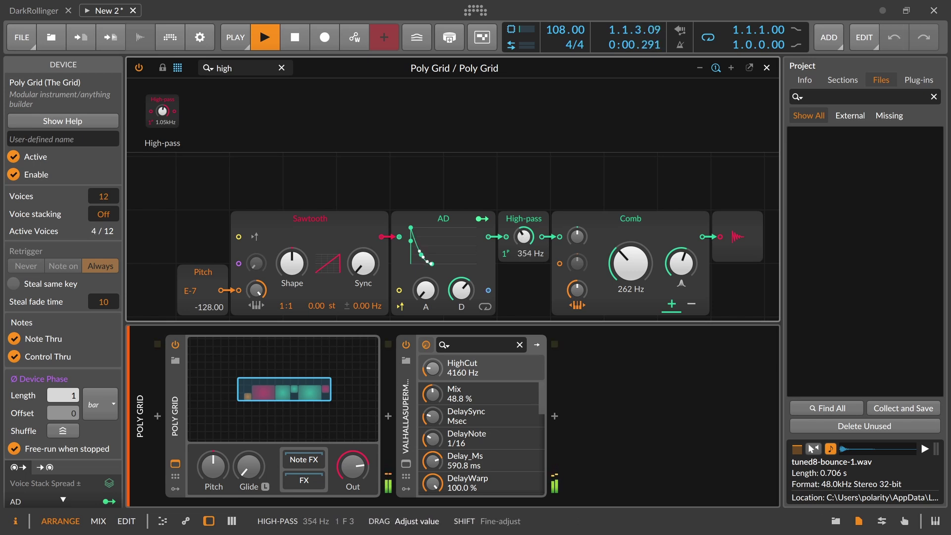
pyautogui.click(613, 270)
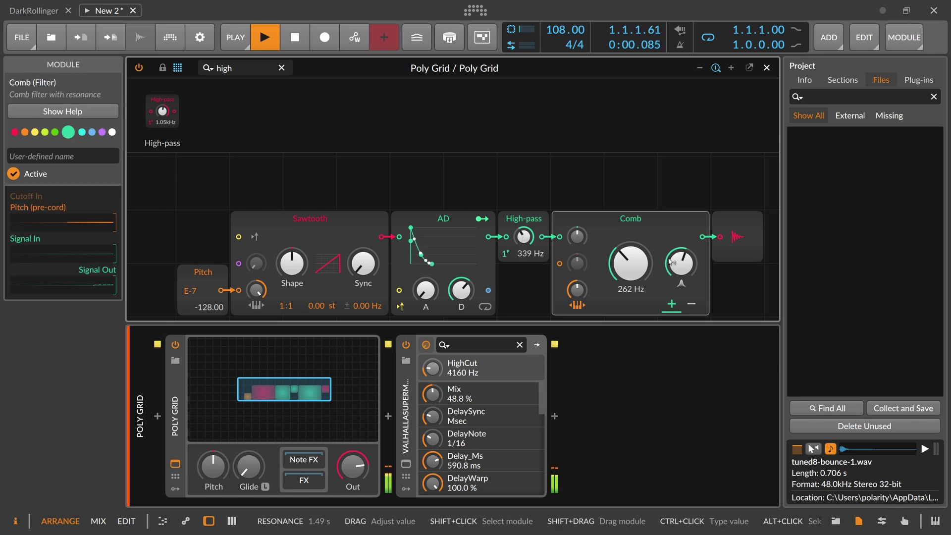
pyautogui.moveTo(462, 289); pyautogui.dragTo(461, 314)
pyautogui.press('space')
# - Rearrange the chain so the AD envelope follows the Comb, with the High-pass directly after the Sawtooth, and start playback
pyautogui.click(435, 221)
pyautogui.moveTo(438, 222); pyautogui.dragTo(760, 222)
pyautogui.moveTo(524, 219); pyautogui.dragTo(425, 224)
pyautogui.moveTo(581, 221); pyautogui.dragTo(474, 222)
pyautogui.moveTo(730, 223); pyautogui.dragTo(622, 226)
pyautogui.press('space')
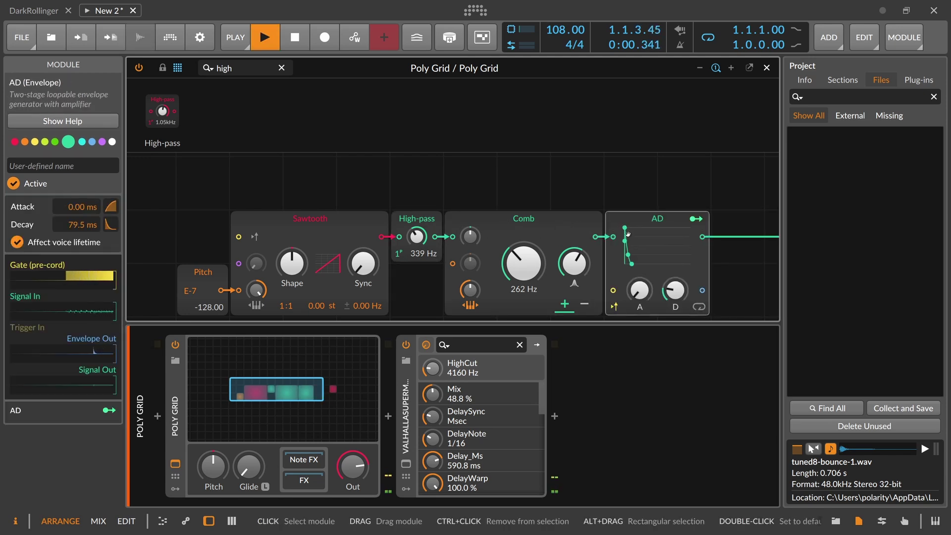
# - Set the AD's decay to 791 ms and raise the Comb's resonance while auditioning
pyautogui.moveTo(632, 263); pyautogui.dragTo(640, 263)
pyautogui.press('space')
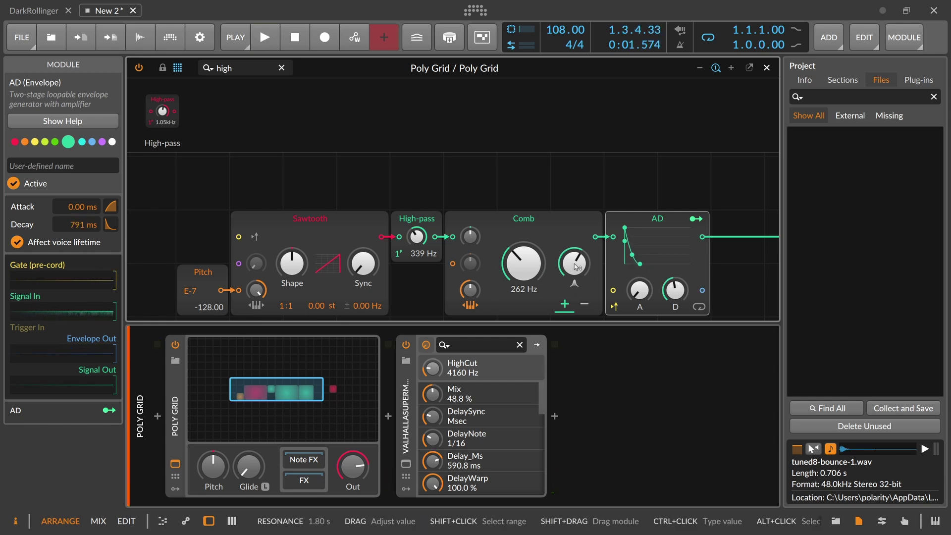
pyautogui.moveTo(577, 259); pyautogui.dragTo(573, 262)
pyautogui.moveTo(575, 265)
pyautogui.mouseDown()
pyautogui.moveTo(576, 255)
pyautogui.moveTo(575, 269)
pyautogui.mouseUp()
pyautogui.press('space')
pyautogui.scroll(-1, 575, 262)
pyautogui.scroll(-4, 421, 276)
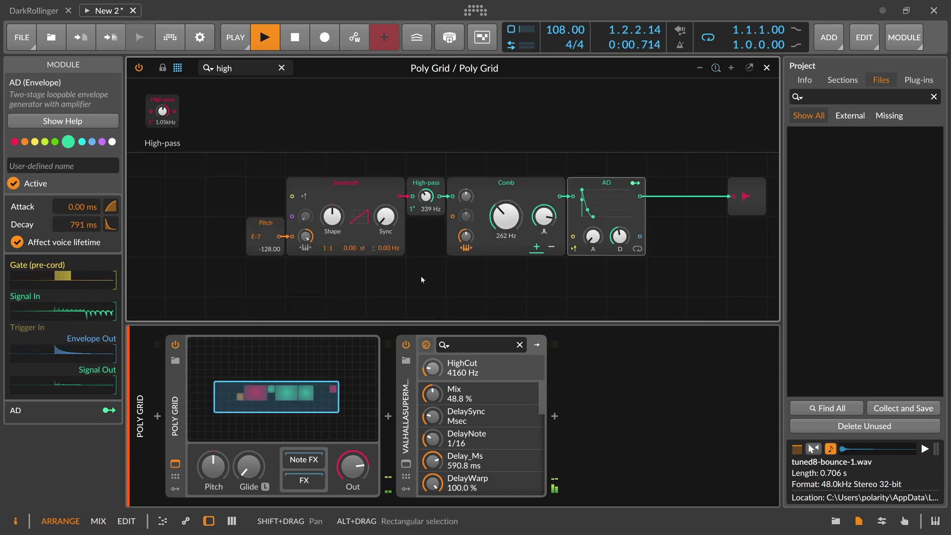
# - Add a Flanger+ module below the Comb and feed it from the High-pass output
pyautogui.moveTo(242, 68); pyautogui.dragTo(174, 68)
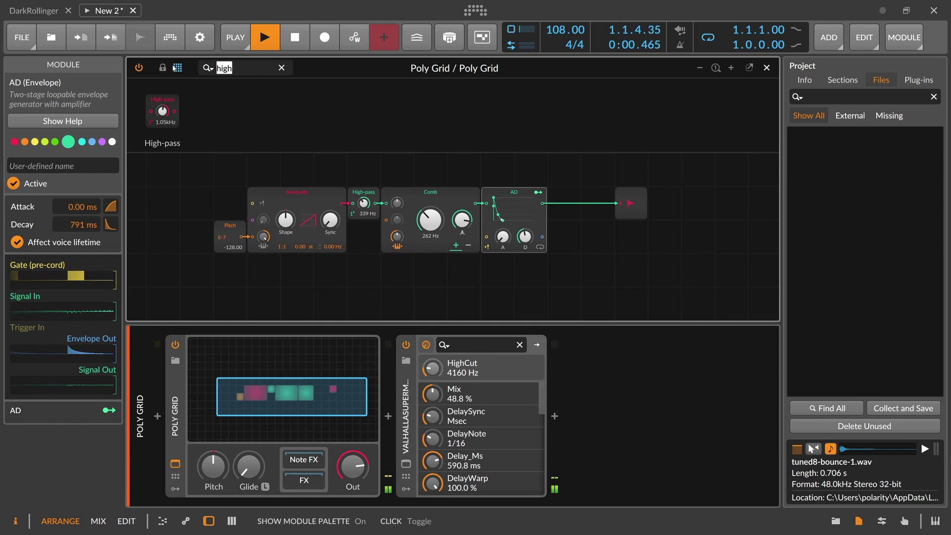
pyautogui.press('BackSpace')
pyautogui.write('ph')
pyautogui.press('BackSpace')
pyautogui.press('BackSpace')
pyautogui.write('fla')
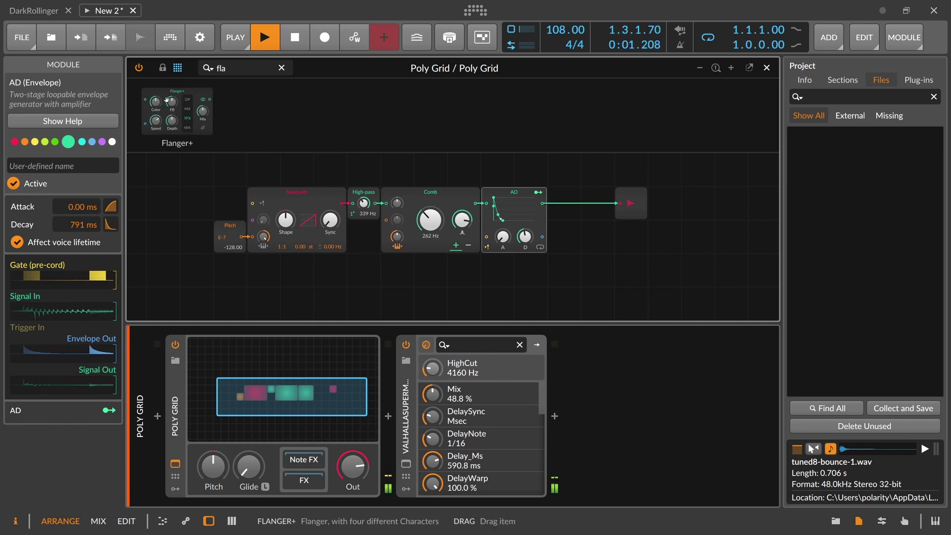
pyautogui.moveTo(168, 101); pyautogui.dragTo(414, 271)
pyautogui.moveTo(375, 206); pyautogui.dragTo(386, 270)
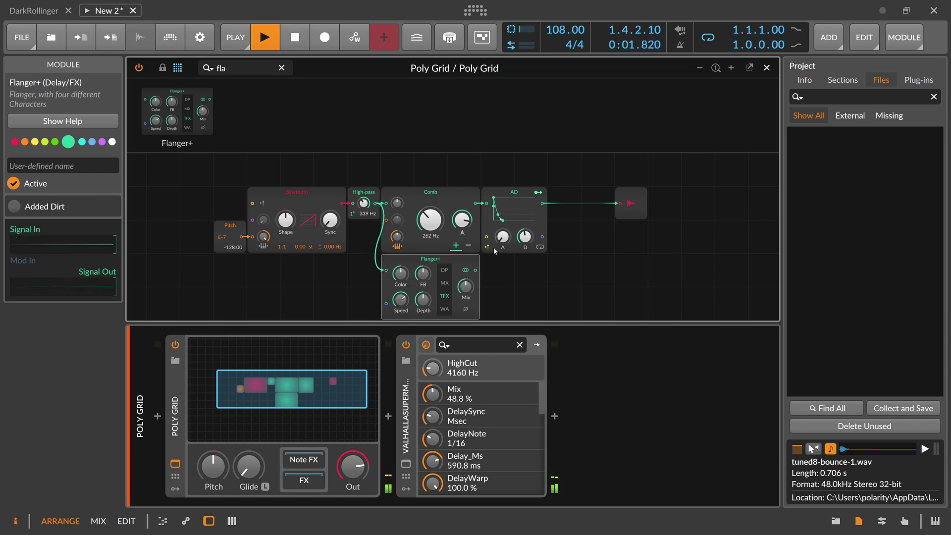
# - Insert a Mixer between the Comb and the AD, and connect the Flanger+ output to its second channel
pyautogui.doubleClick(243, 68)
pyautogui.write('mix')
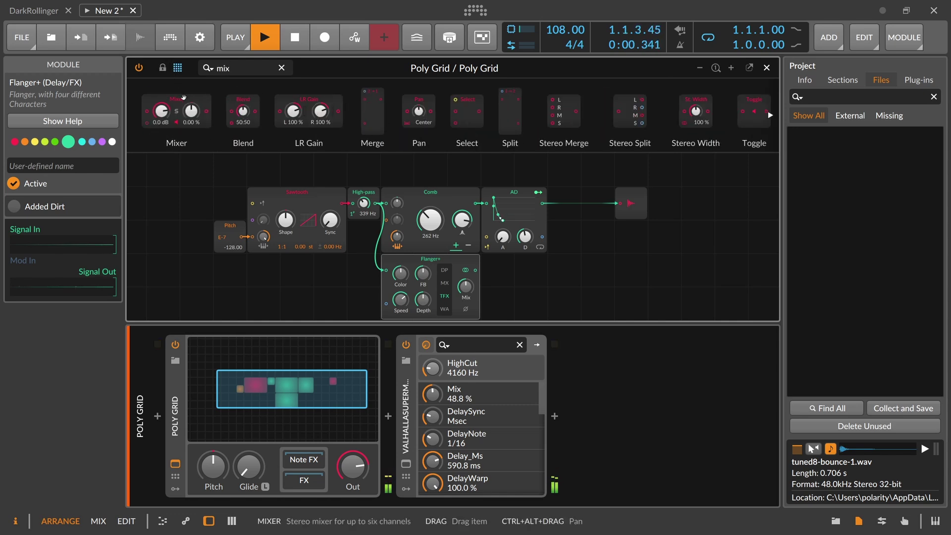
pyautogui.moveTo(184, 98)
pyautogui.mouseDown()
pyautogui.moveTo(492, 200)
pyautogui.moveTo(477, 206)
pyautogui.mouseUp()
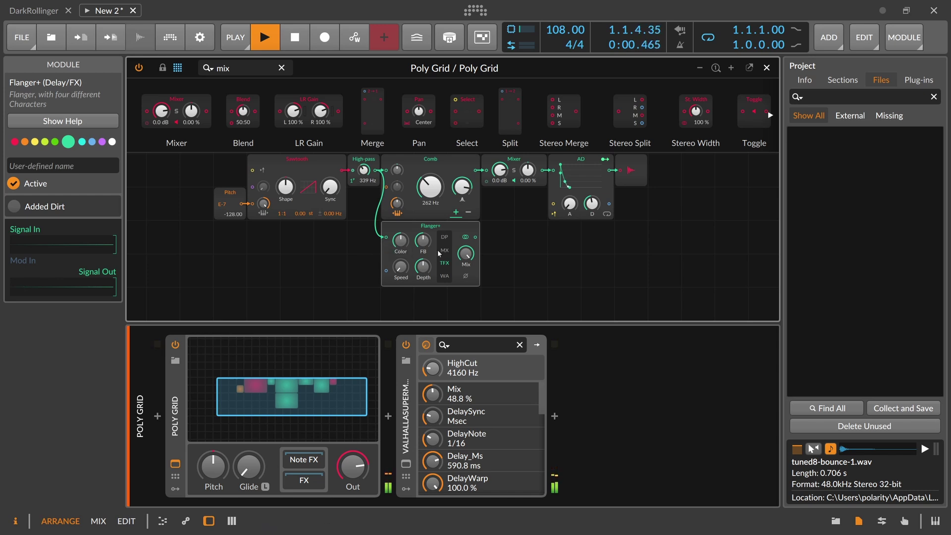
pyautogui.moveTo(475, 237); pyautogui.dragTo(489, 186)
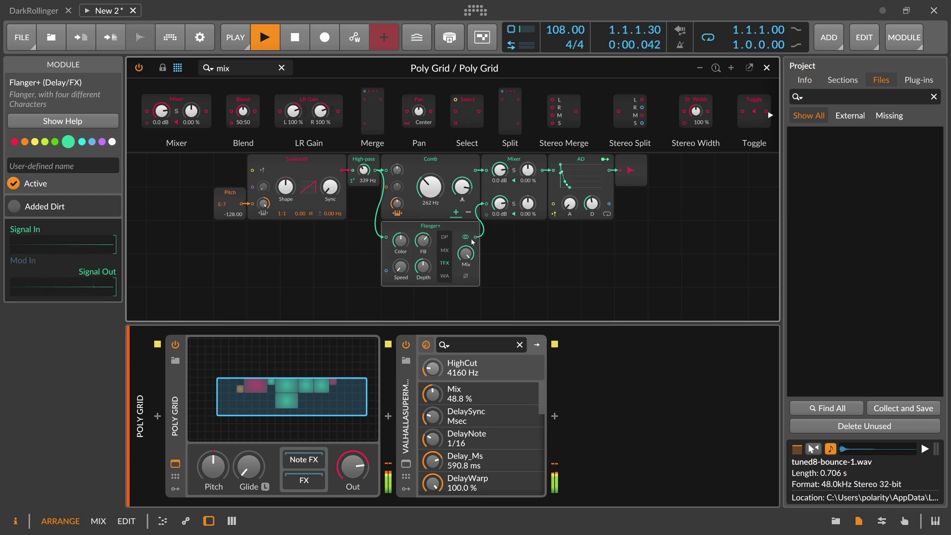
# - Set the Flanger+ to the MX character with 97.7 % feedback and minimum depth, and lower the Comb's drive to about -27 dB
pyautogui.moveTo(423, 241); pyautogui.dragTo(423, 230)
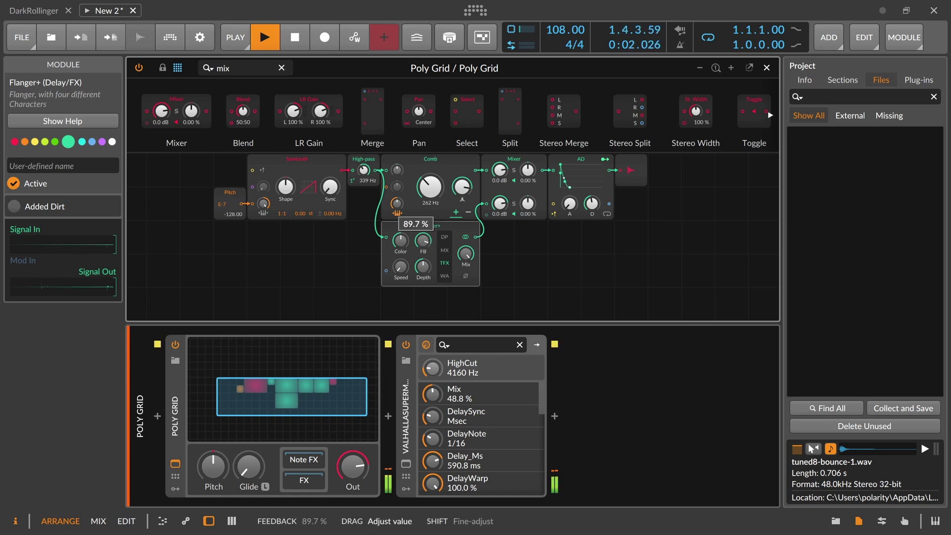
pyautogui.moveTo(397, 170); pyautogui.dragTo(397, 181)
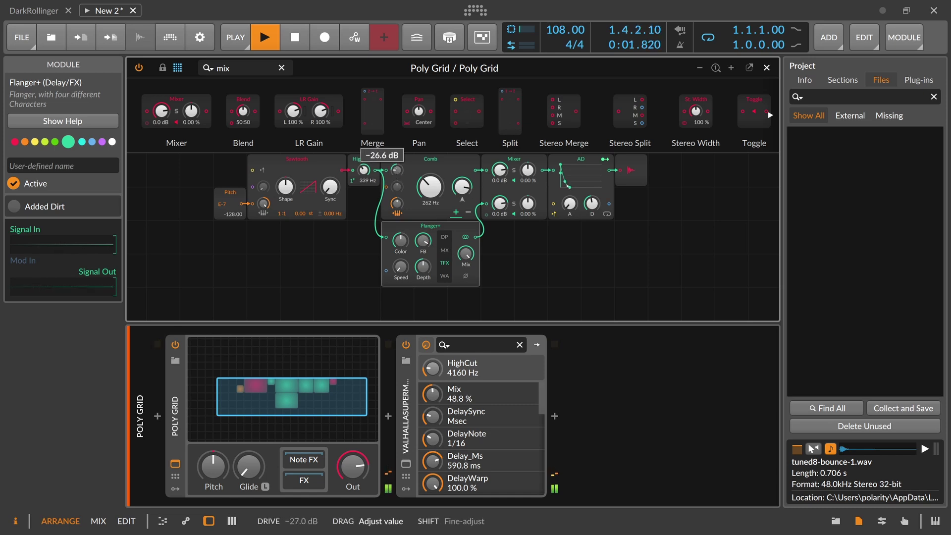
pyautogui.moveTo(400, 241); pyautogui.dragTo(401, 238)
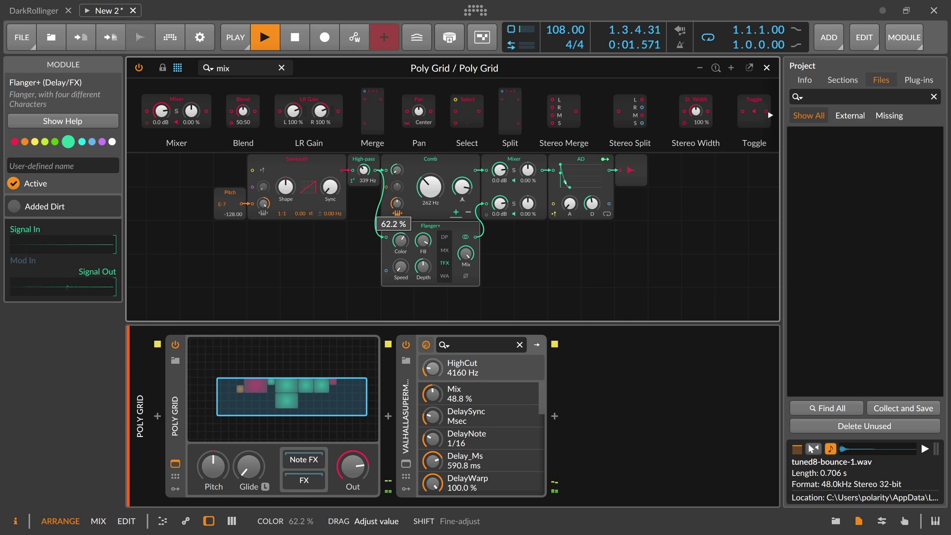
pyautogui.click(445, 251)
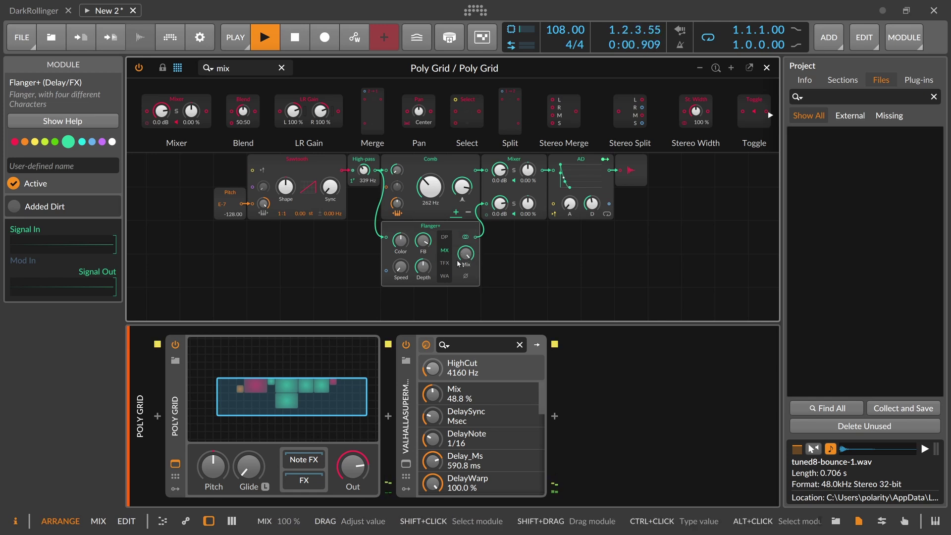
pyautogui.moveTo(422, 267); pyautogui.dragTo(423, 317)
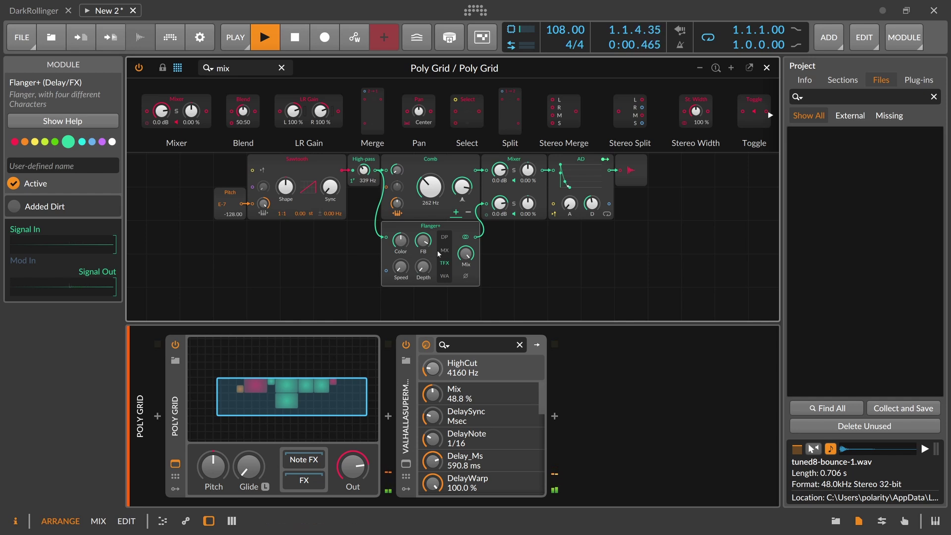
pyautogui.click(423, 240)
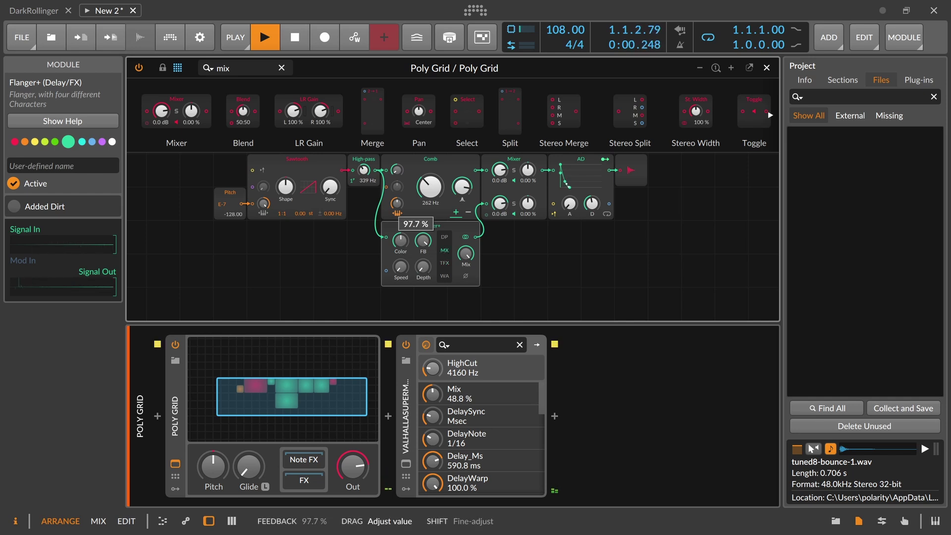
pyautogui.scroll(1, 456, 247)
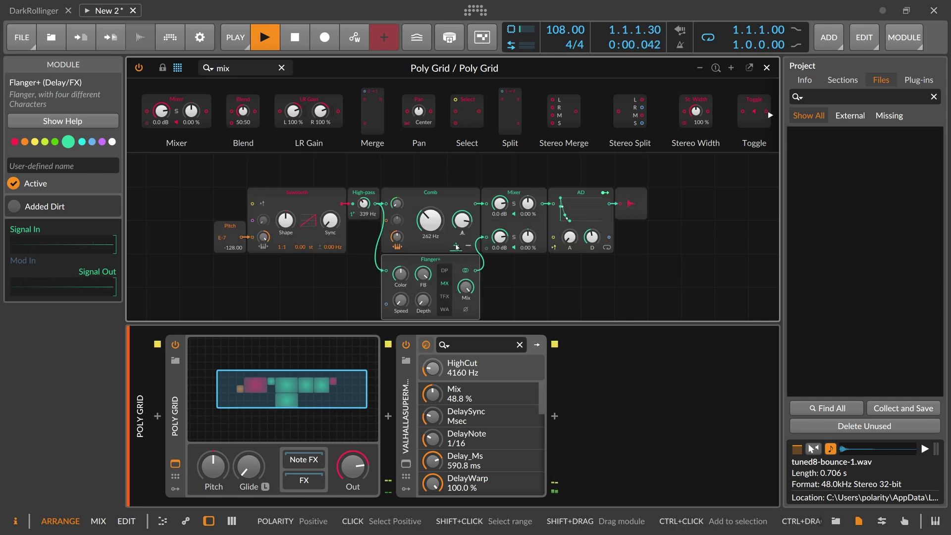
pyautogui.scroll(-1, 458, 236)
pyautogui.scroll(1, 459, 235)
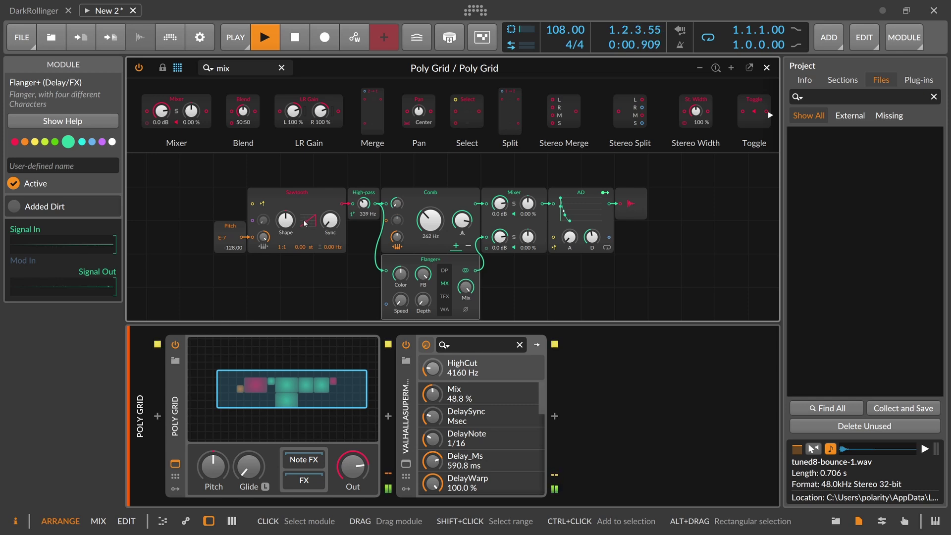
pyautogui.moveTo(330, 226); pyautogui.dragTo(288, 207)
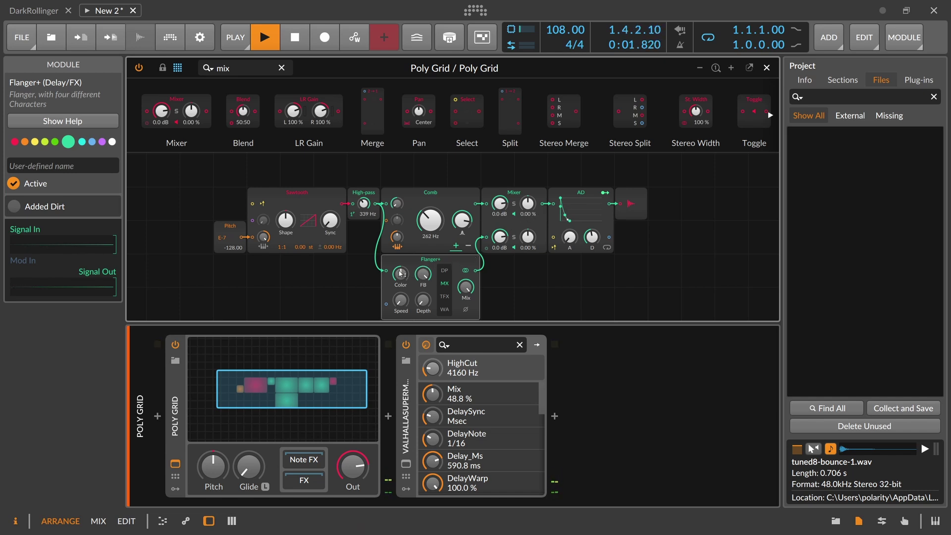
# - Hide the device chain to enlarge the grid, and add a Pitch In module feeding a Modulator Out
pyautogui.click(209, 521)
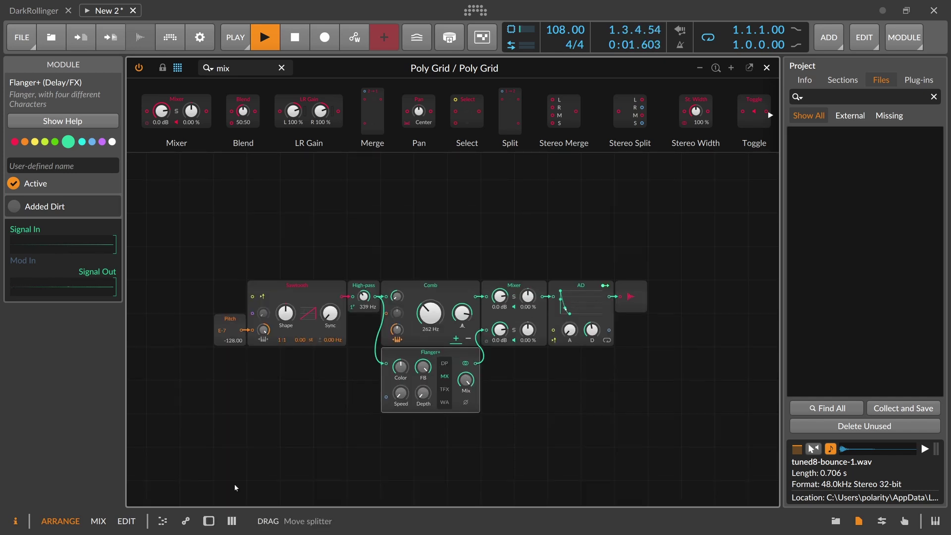
pyautogui.doubleClick(231, 69)
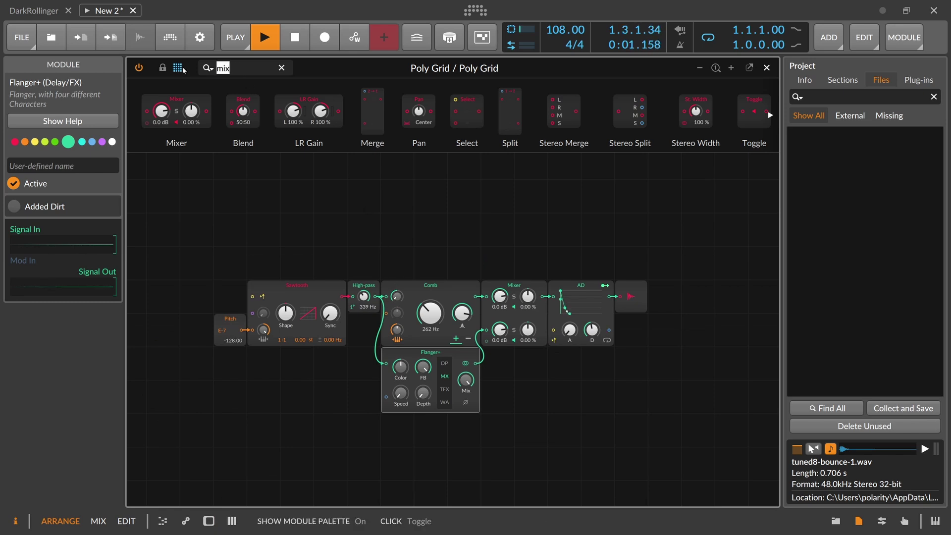
pyautogui.write('pitch')
pyautogui.moveTo(159, 112); pyautogui.dragTo(297, 391)
pyautogui.doubleClick(227, 70)
pyautogui.write('mod')
pyautogui.moveTo(258, 111); pyautogui.dragTo(322, 397)
# - Map the pitch-driven Modulator Out to the Flanger+'s Color parameter
pyautogui.click(330, 397)
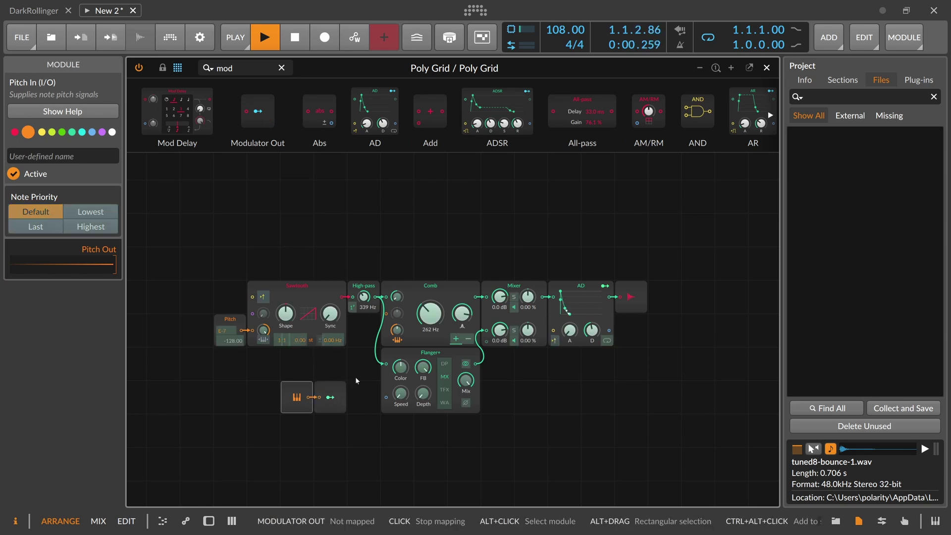
pyautogui.moveTo(402, 368); pyautogui.dragTo(403, 315)
pyautogui.click(333, 397)
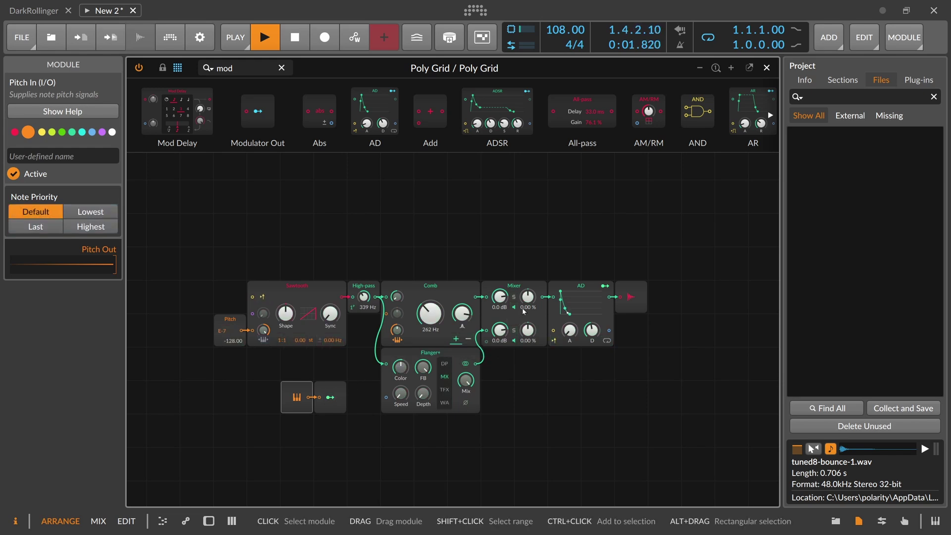
# - Raise the Comb's drive, set the Mixer's first channel to -7.7 dB, and readjust the pitch modulation on the Flanger+'s Color
pyautogui.moveTo(397, 297); pyautogui.dragTo(397, 276)
pyautogui.moveTo(500, 297); pyautogui.dragTo(500, 303)
pyautogui.moveTo(331, 397); pyautogui.dragTo(401, 367)
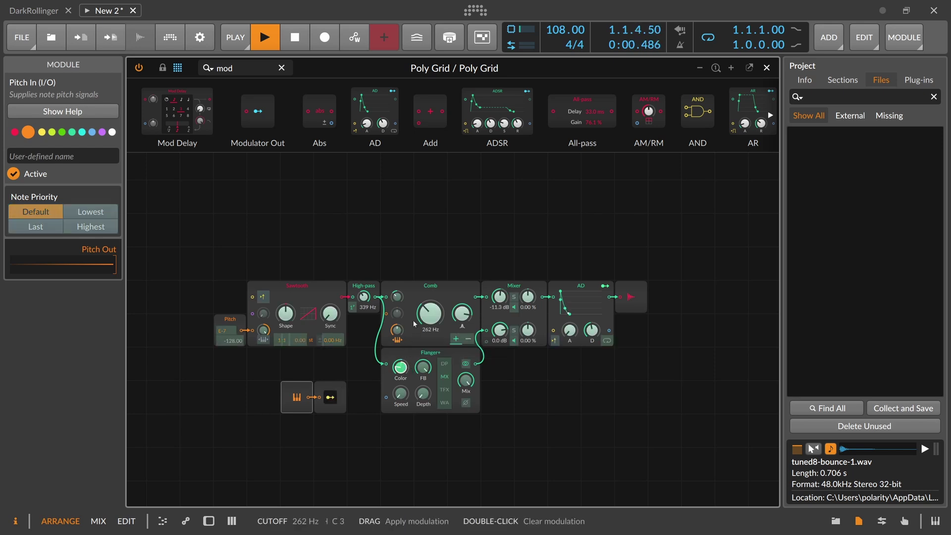
pyautogui.moveTo(400, 301); pyautogui.dragTo(453, 226)
pyautogui.scroll(1, 421, 317)
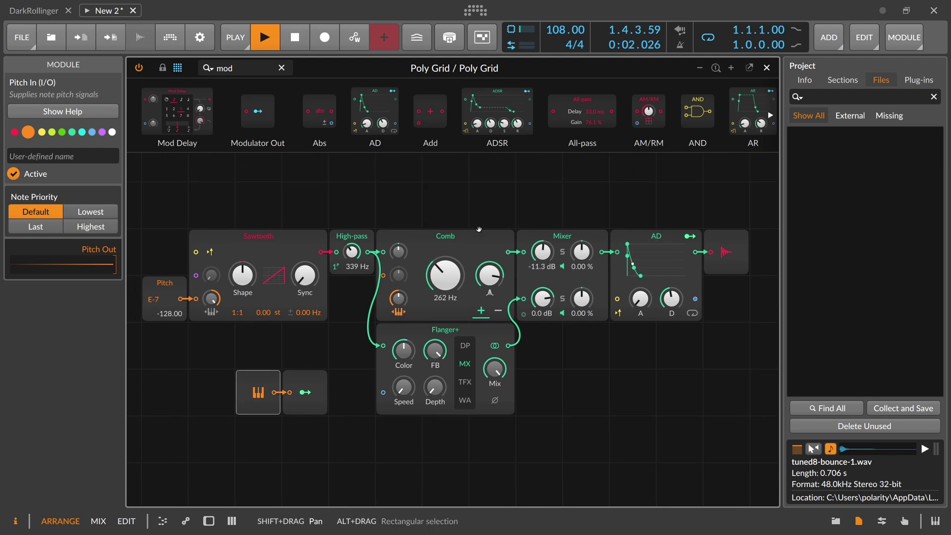
pyautogui.moveTo(543, 253); pyautogui.dragTo(543, 248)
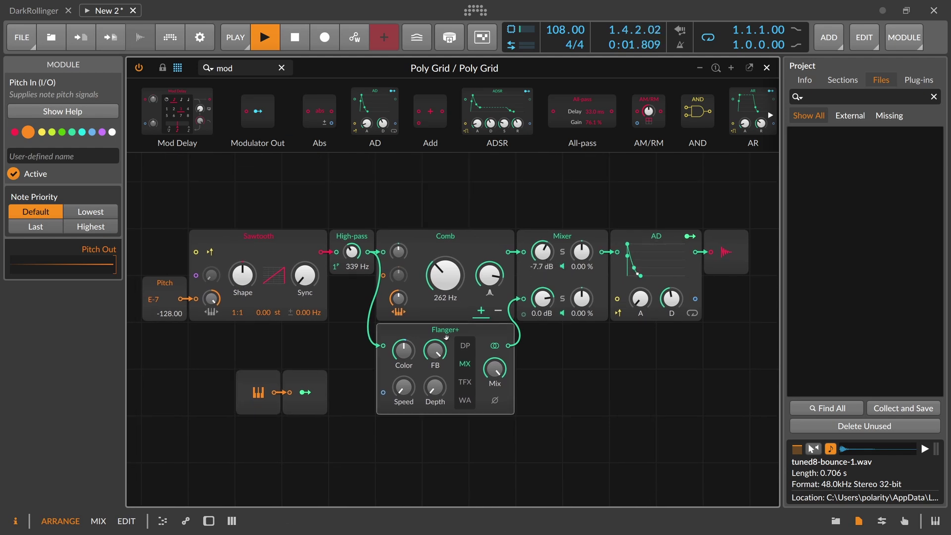
# - Replace the Flanger+ with a Phaser+, increase its depth, and choose the MF character after trying GS
pyautogui.rightClick(445, 336)
pyautogui.click(497, 480)
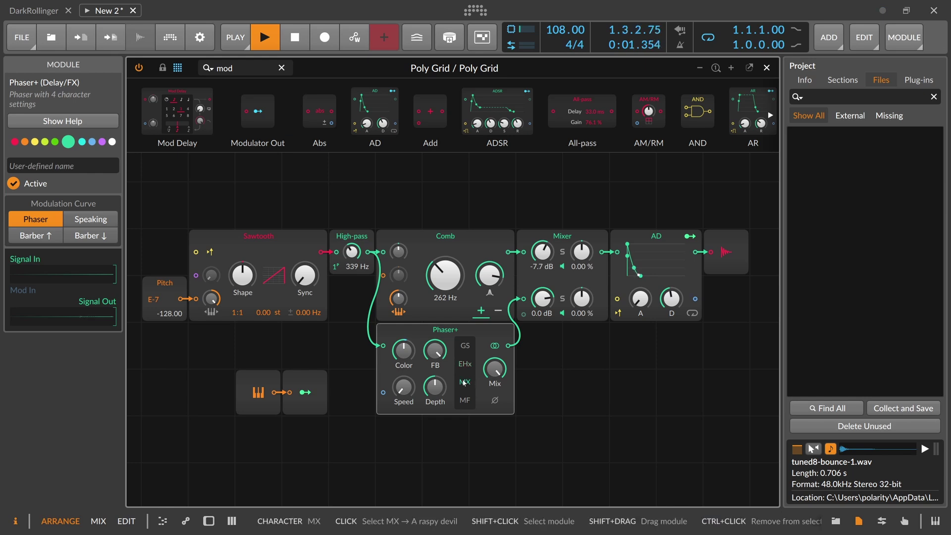
pyautogui.click(465, 345)
pyautogui.moveTo(439, 373)
pyautogui.mouseDown()
pyautogui.moveTo(439, 391)
pyautogui.moveTo(439, 363)
pyautogui.moveTo(441, 389)
pyautogui.mouseUp()
pyautogui.click(462, 400)
# - Lengthen the AD's decay and set the Phaser+'s modulation depth to 60.8 %
pyautogui.moveTo(666, 306); pyautogui.dragTo(666, 295)
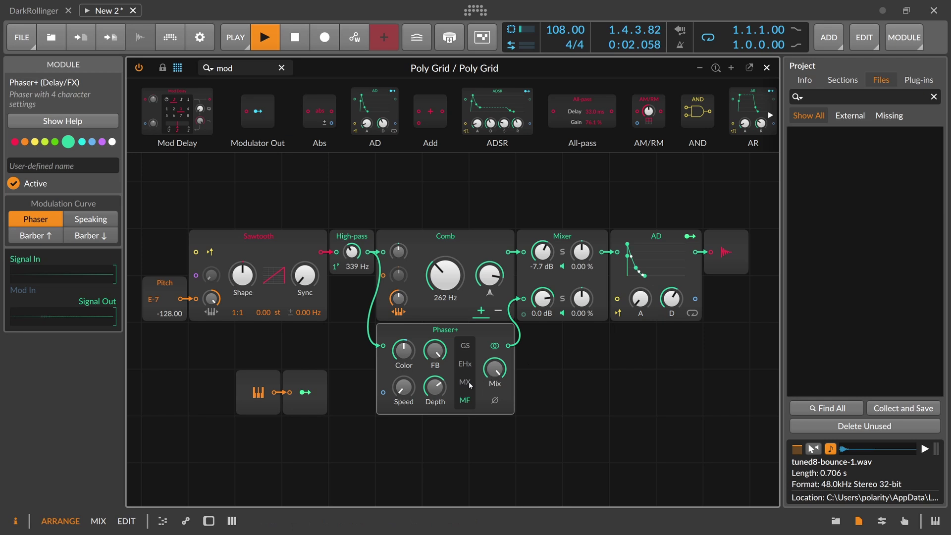
pyautogui.moveTo(435, 388); pyautogui.dragTo(435, 389)
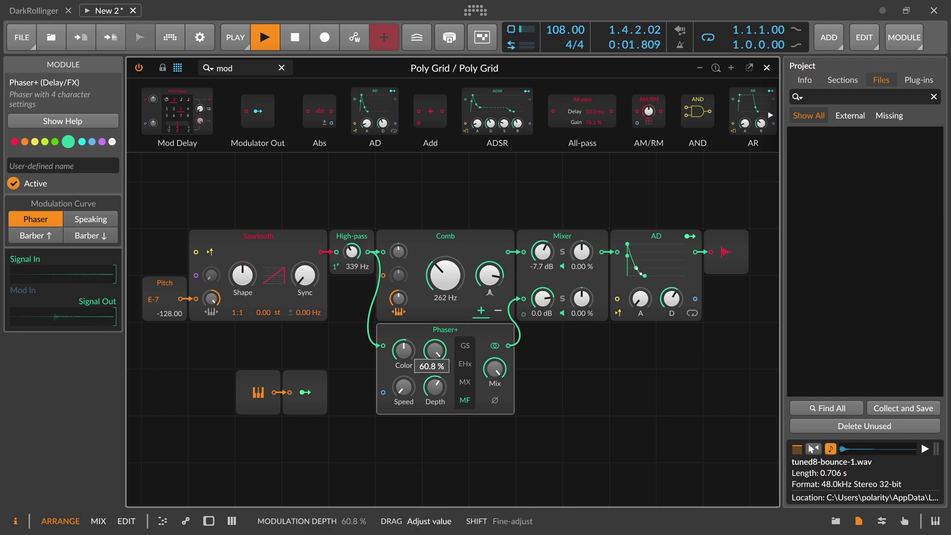
# - Lower the Phaser+'s depth
pyautogui.moveTo(435, 388); pyautogui.dragTo(435, 388)
pyautogui.moveTo(435, 389); pyautogui.dragTo(444, 393)
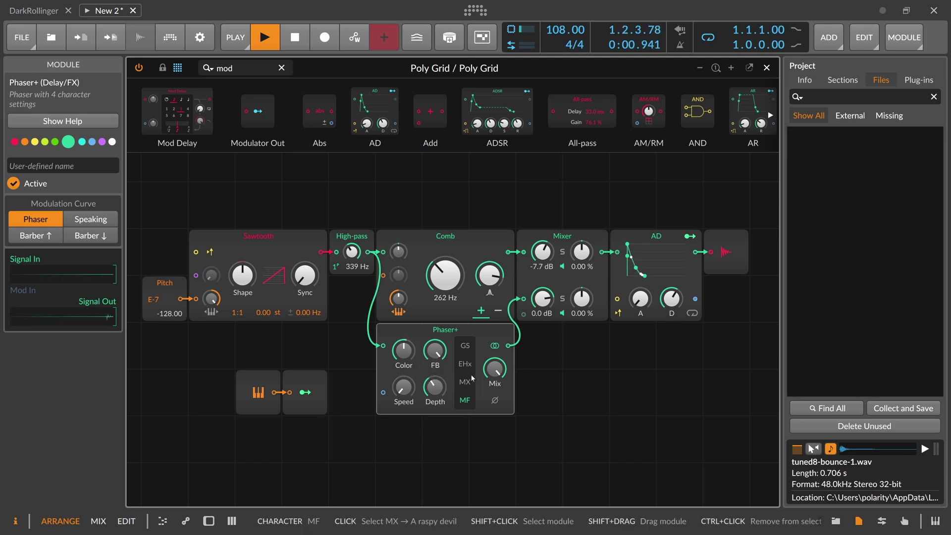
# - Clear the Poly Grid patch down to a single Audio Out and search the modules for "filter"
pyautogui.moveTo(727, 219); pyautogui.dragTo(637, 247)
pyautogui.moveTo(243, 69); pyautogui.dragTo(198, 70)
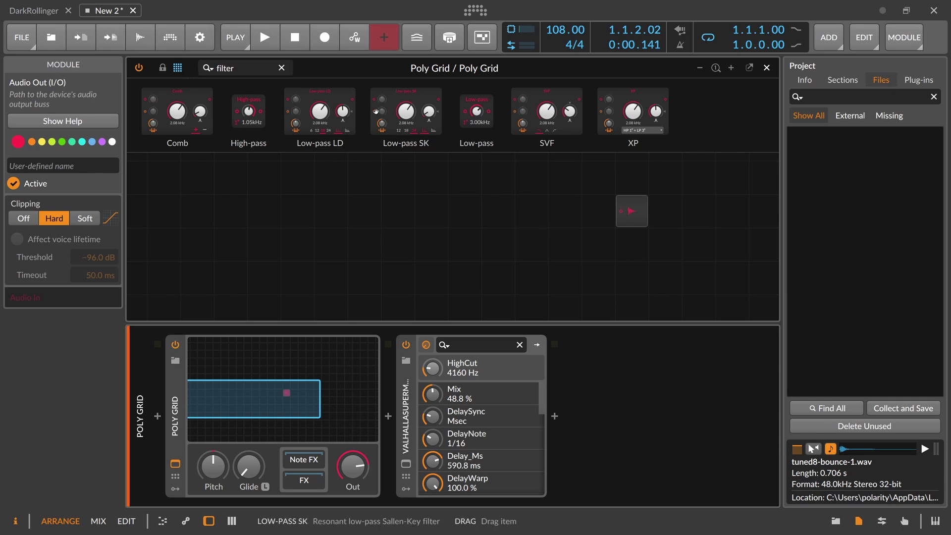
pyautogui.click(388, 417)
pyautogui.write('fil')
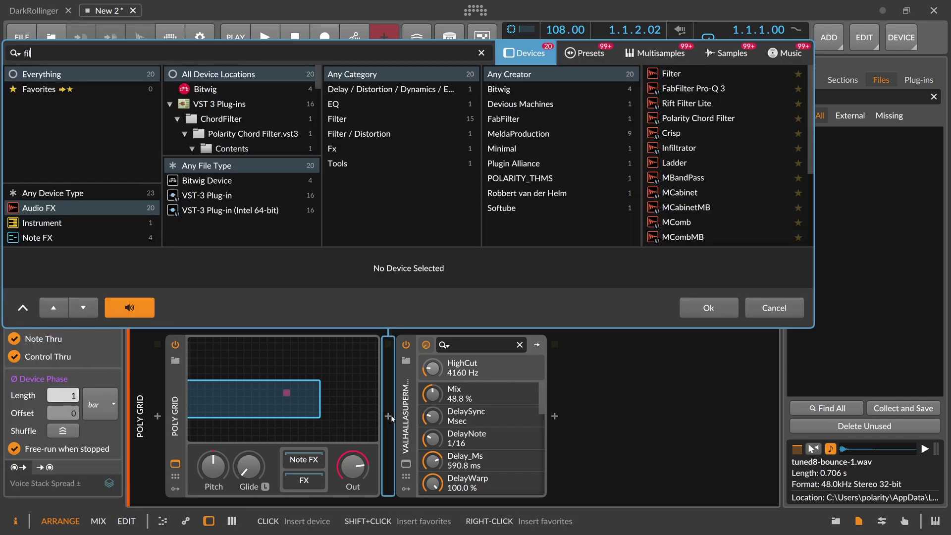
pyautogui.press('Escape')
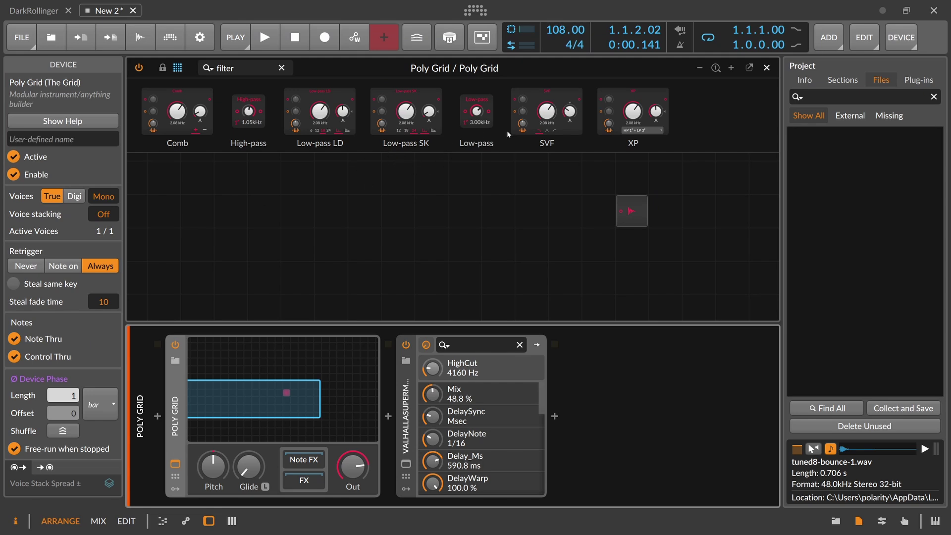
# - Add an XP filter module and connect its signal output to the Audio Out
pyautogui.moveTo(633, 111); pyautogui.dragTo(372, 203)
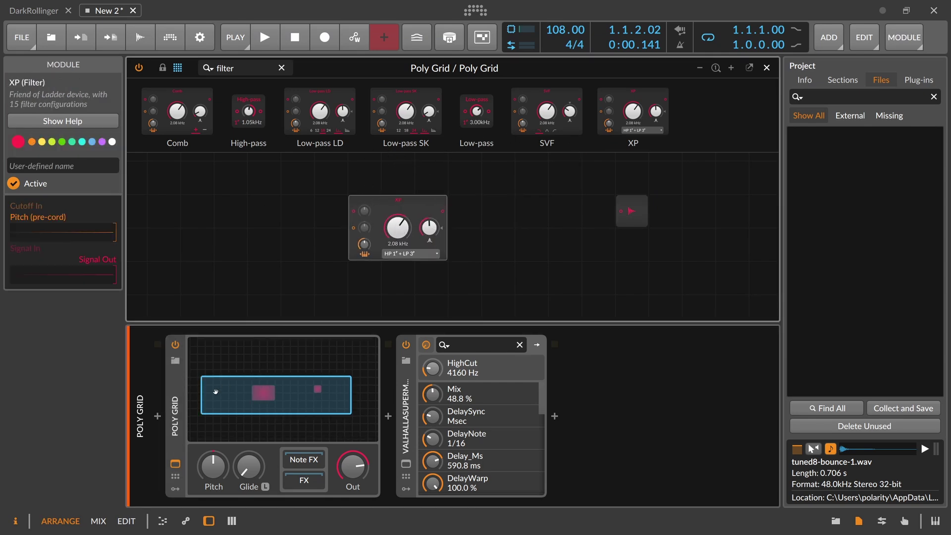
pyautogui.click(142, 217)
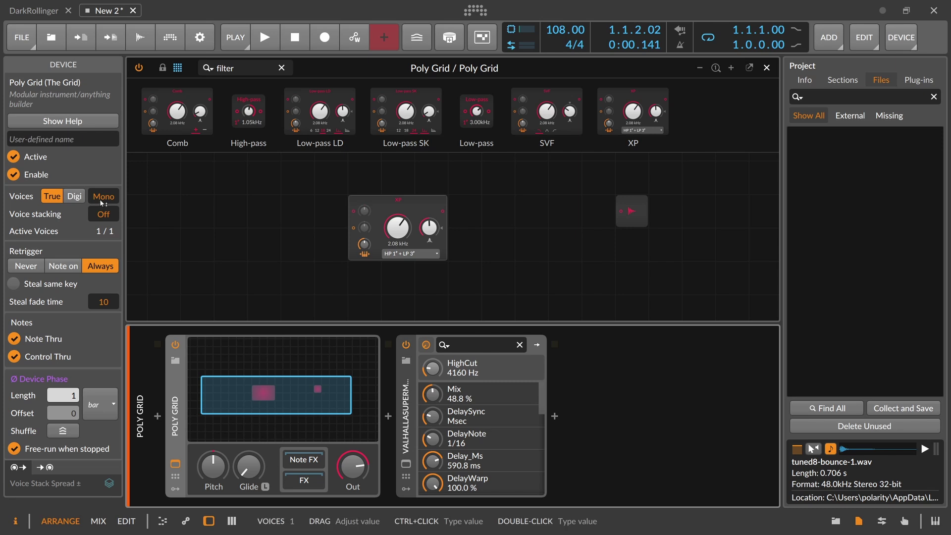
pyautogui.click(426, 203)
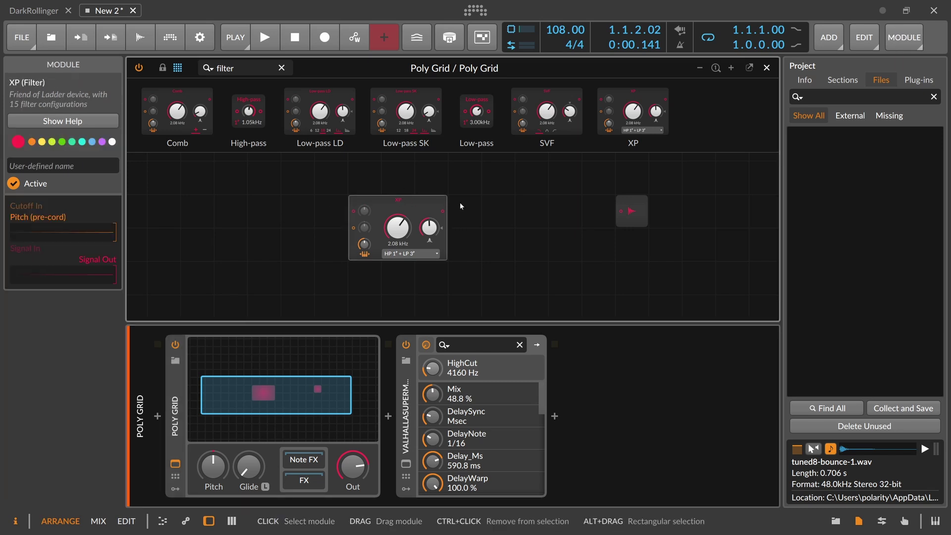
pyautogui.moveTo(442, 211); pyautogui.dragTo(623, 213)
pyautogui.moveTo(429, 204); pyautogui.dragTo(433, 206)
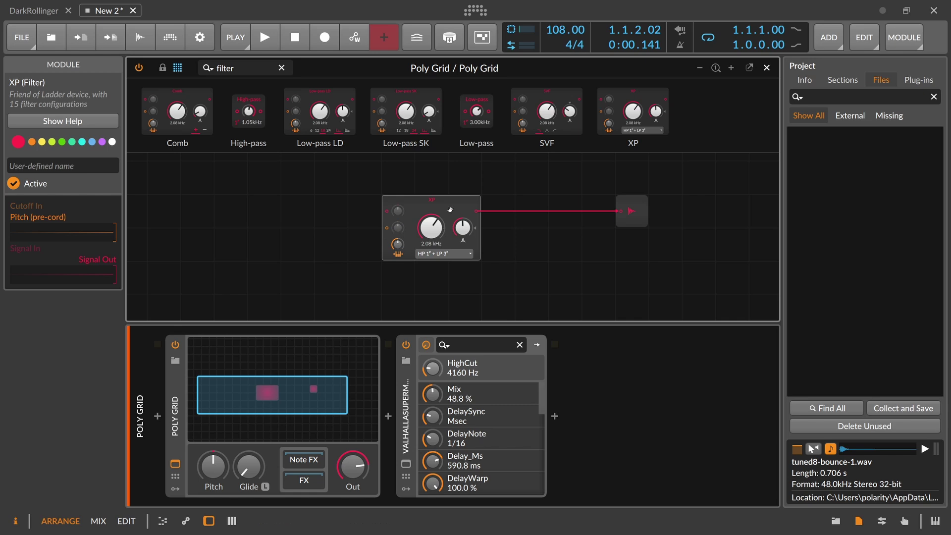
# - Lower the XP filter's cutoff to 746 Hz and set its configuration to Band-pass 4ᴾ (12dB/oct)
pyautogui.click(177, 373)
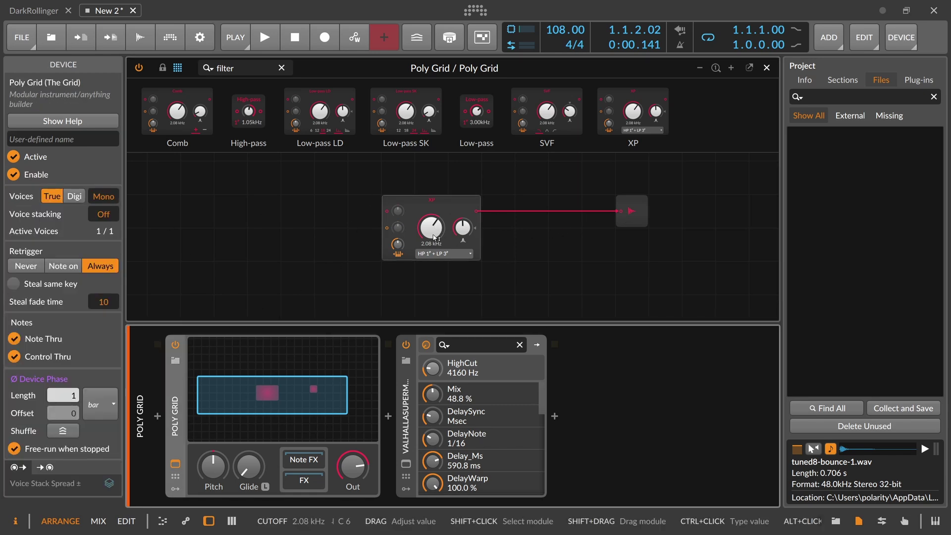
pyautogui.moveTo(429, 237); pyautogui.dragTo(430, 256)
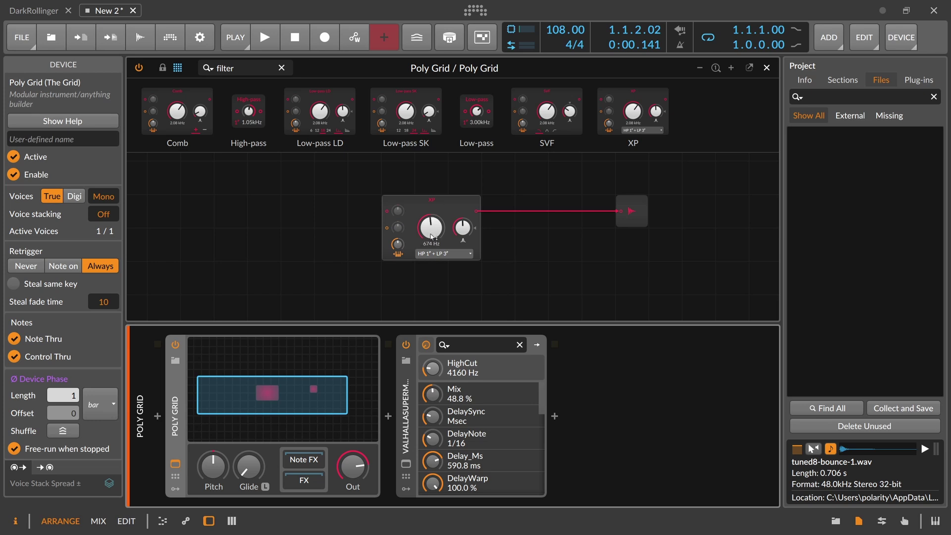
pyautogui.click(433, 257)
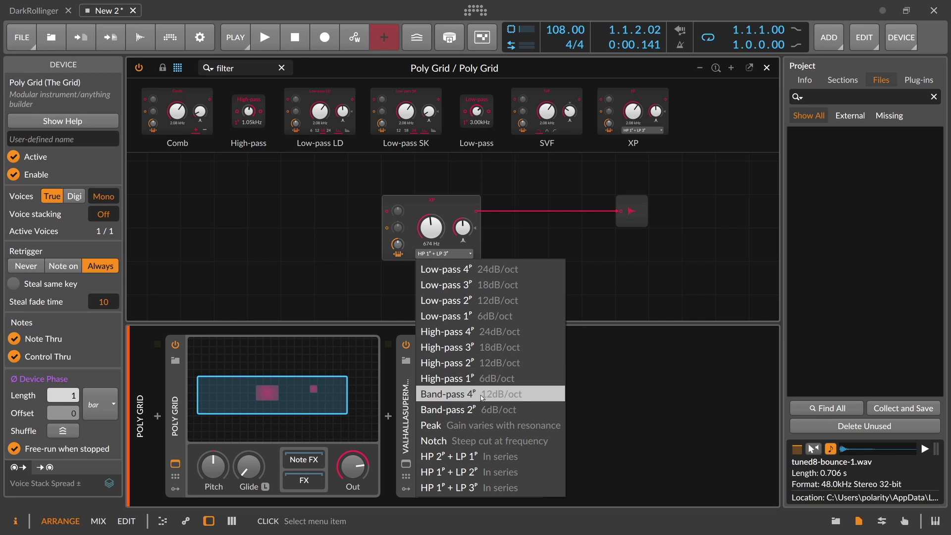
pyautogui.click(482, 395)
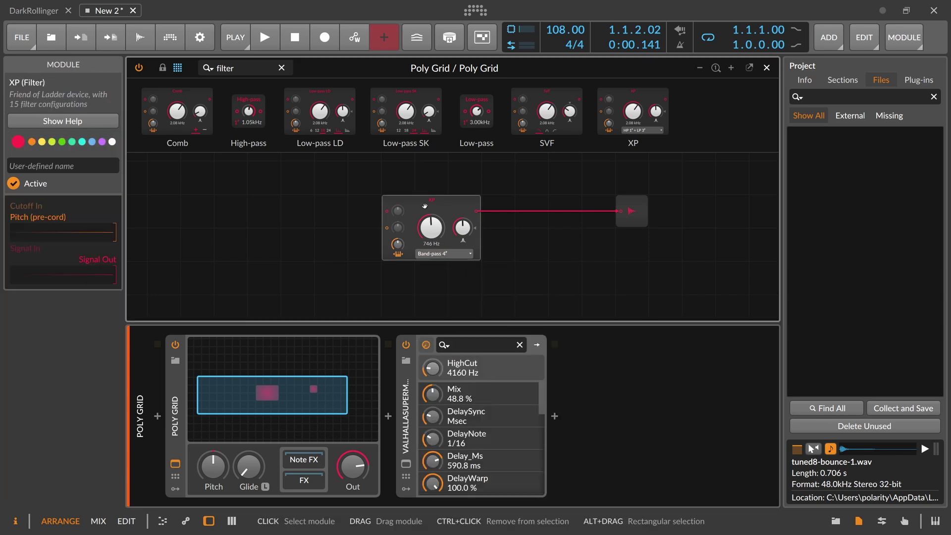
# - Vary the XP's resonance around self-oscillation, ending at about 102 %, and lower its cutoff to 19.4 Hz
pyautogui.moveTo(462, 227)
pyautogui.mouseDown()
pyautogui.moveTo(462, 217)
pyautogui.moveTo(469, 229)
pyautogui.mouseUp()
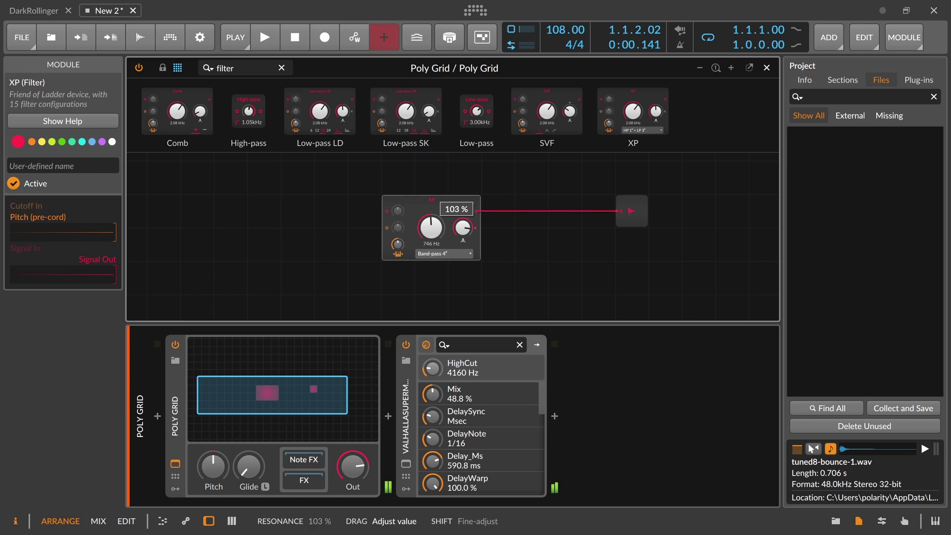
pyautogui.moveTo(470, 228); pyautogui.dragTo(462, 250)
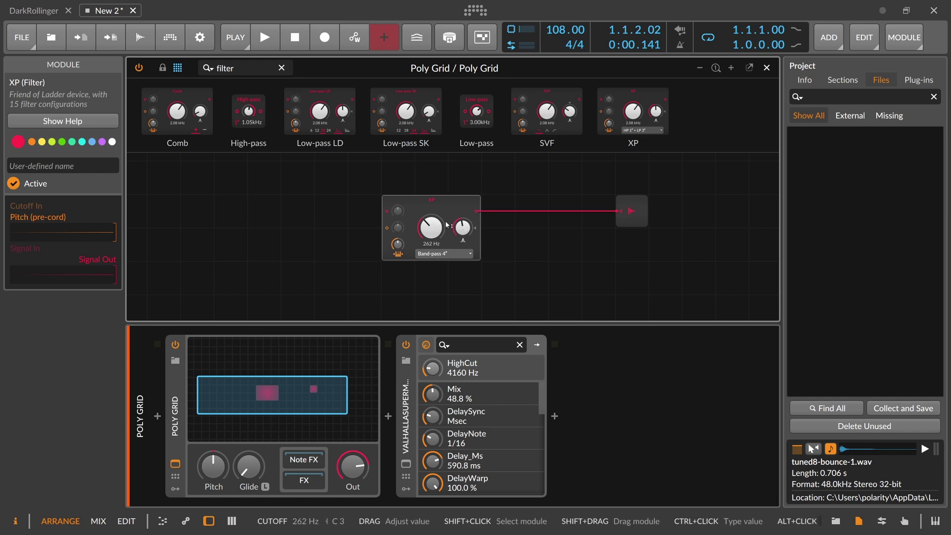
pyautogui.moveTo(463, 227); pyautogui.dragTo(462, 236)
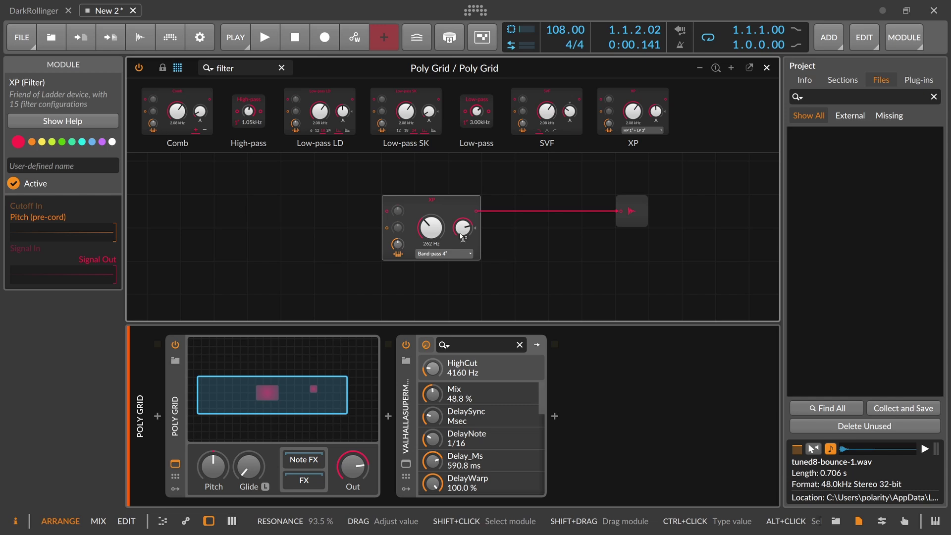
pyautogui.moveTo(461, 240)
pyautogui.mouseDown()
pyautogui.moveTo(438, 233)
pyautogui.moveTo(463, 235)
pyautogui.mouseUp()
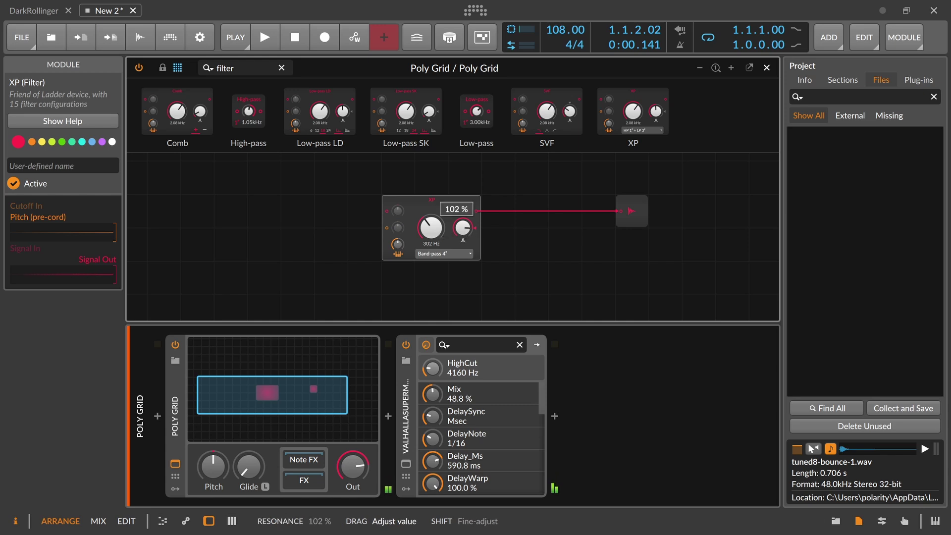
pyautogui.moveTo(463, 234); pyautogui.dragTo(463, 235)
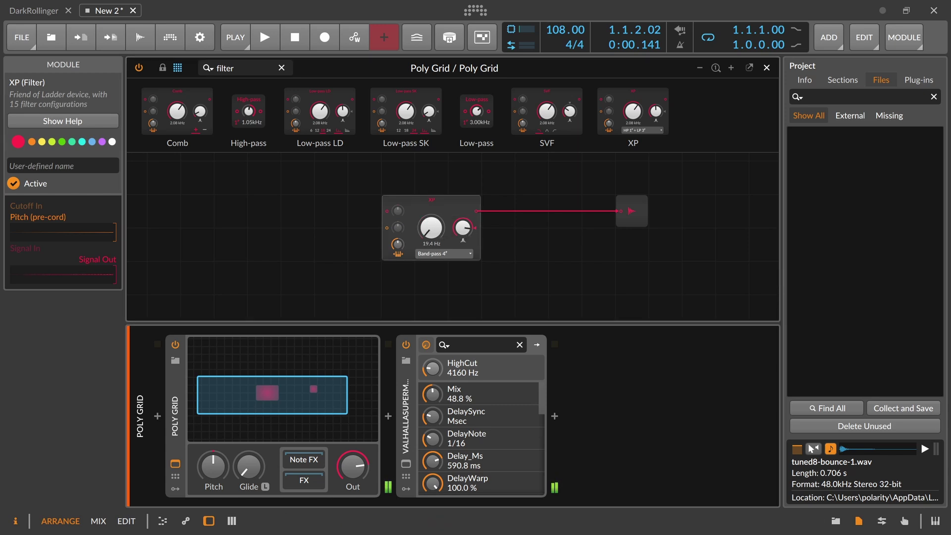
pyautogui.click(436, 211)
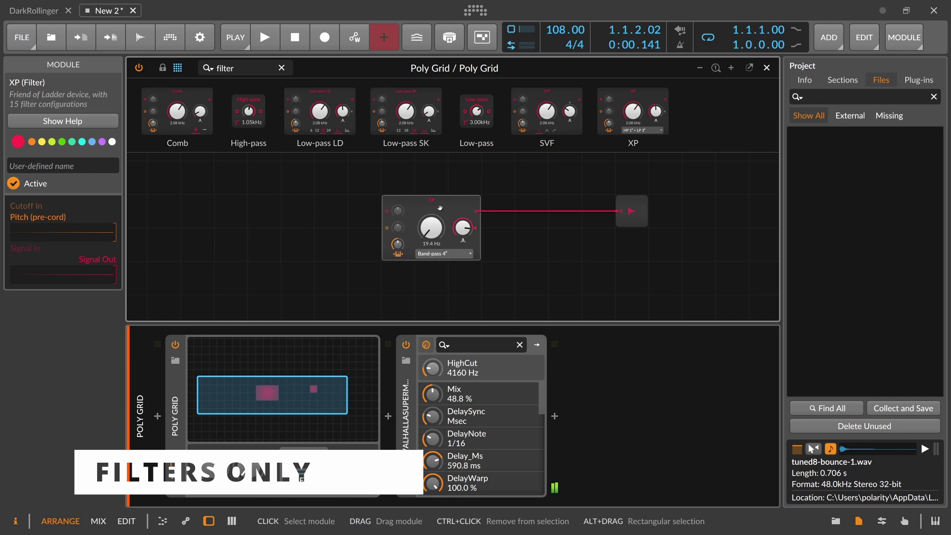
# - Search the modules for "gate" and place a Gates sequencer before the XP filter
pyautogui.click(282, 68)
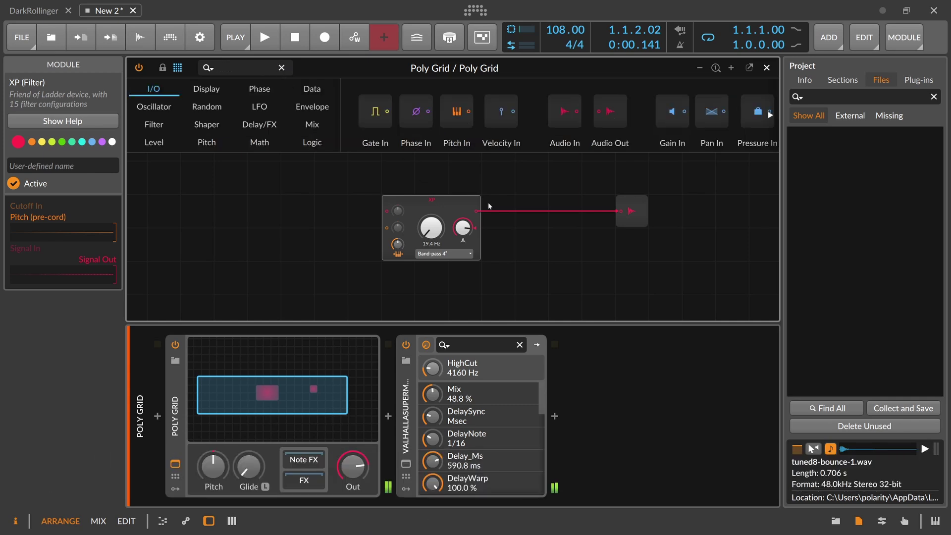
pyautogui.click(244, 72)
pyautogui.write('gate')
pyautogui.moveTo(372, 110); pyautogui.dragTo(240, 243)
pyautogui.moveTo(248, 70); pyautogui.dragTo(185, 69)
pyautogui.write('o')
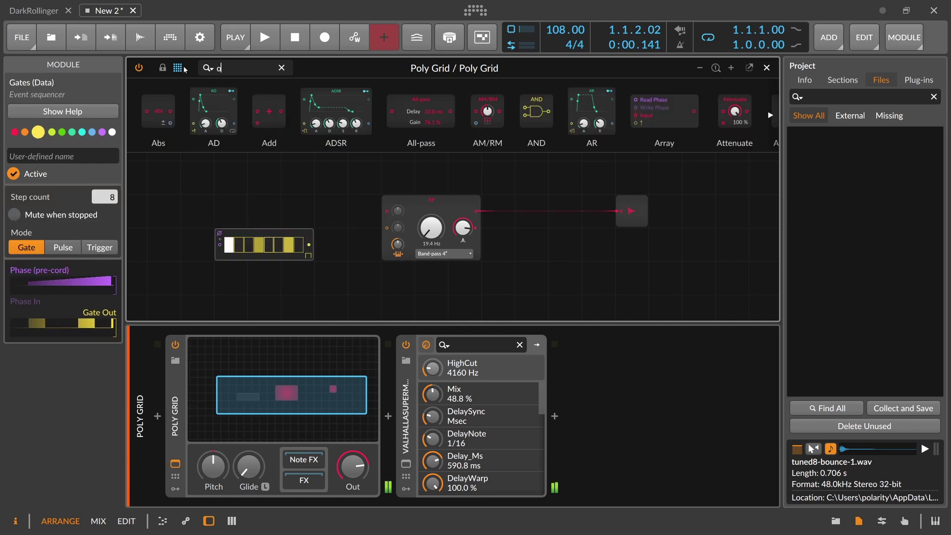
pyautogui.write('ut')
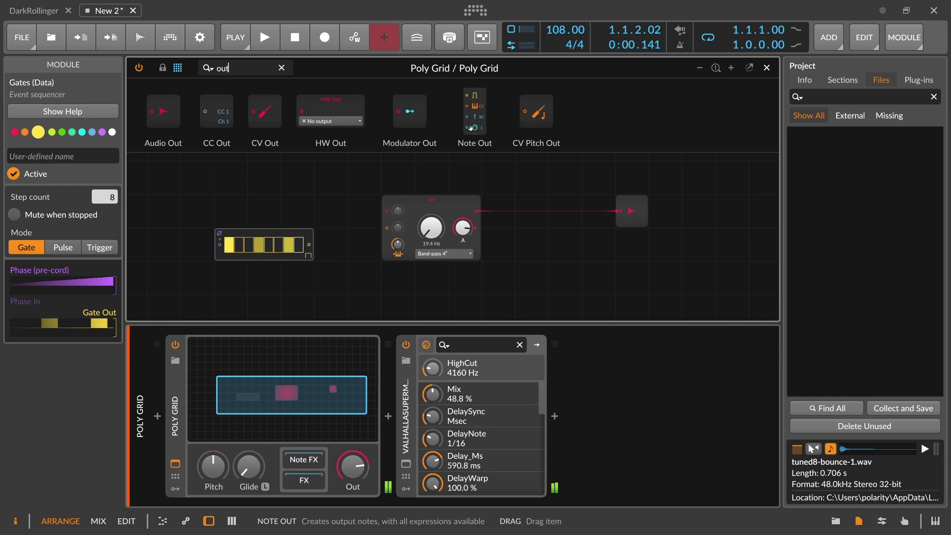
# - Add an Oscilloscope fed by the Gates output and set its mode to Slow
pyautogui.moveTo(231, 69); pyautogui.dragTo(144, 69)
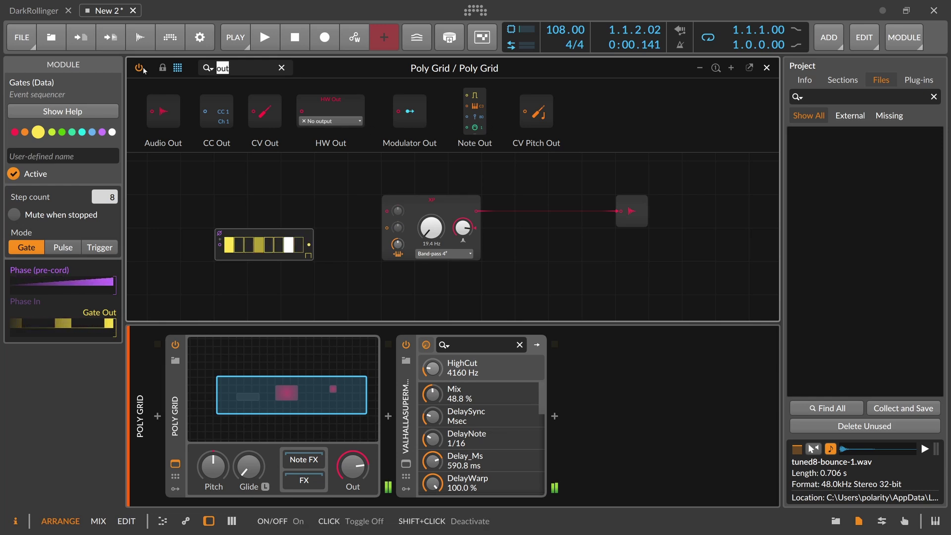
pyautogui.write('osc')
pyautogui.moveTo(167, 111); pyautogui.dragTo(309, 245)
pyautogui.click(287, 210)
pyautogui.click(321, 263)
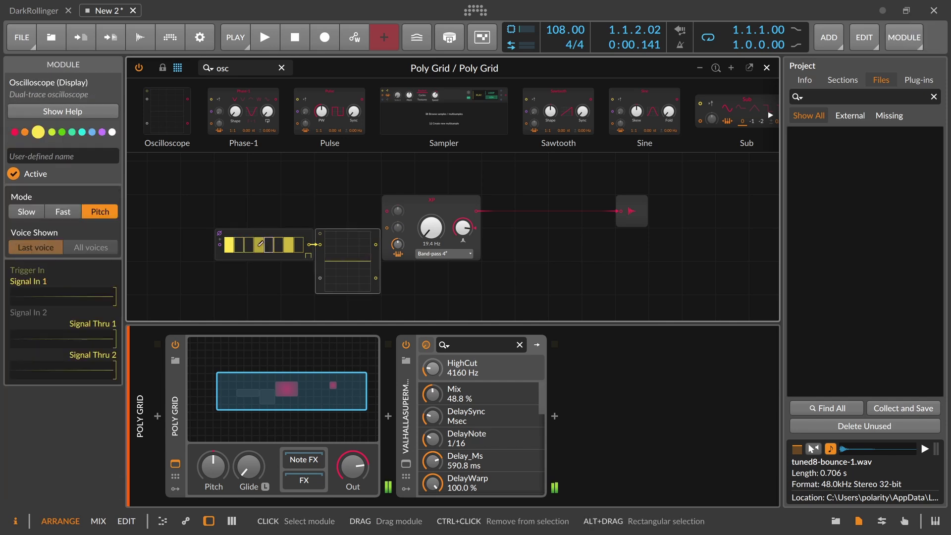
pyautogui.click(23, 213)
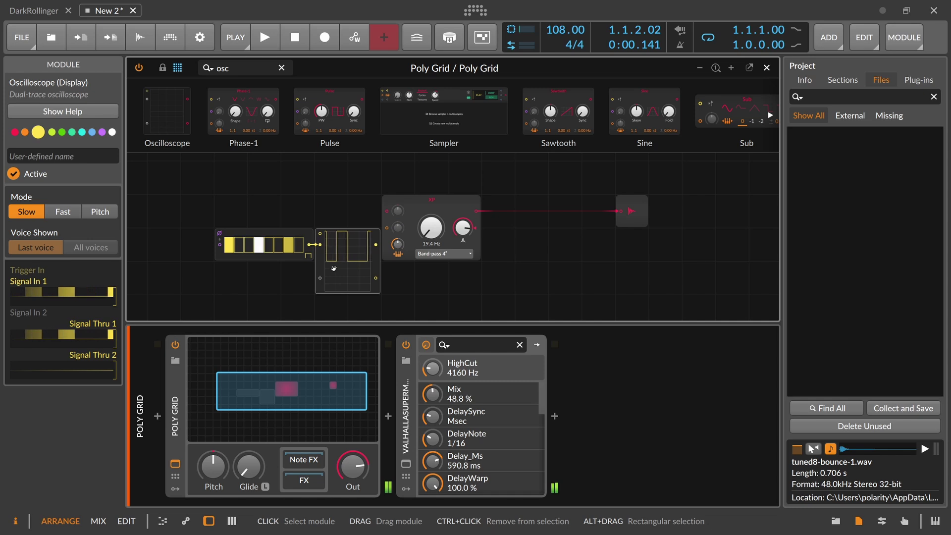
# - Try the Gates module's Trigger output mode and switch it to Pulse
pyautogui.click(308, 256)
pyautogui.click(341, 300)
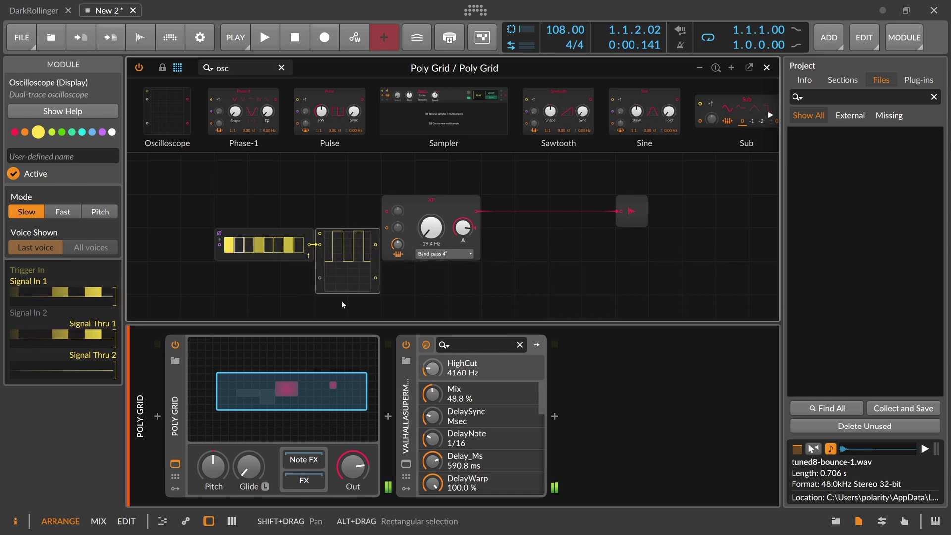
pyautogui.click(306, 254)
pyautogui.click(344, 291)
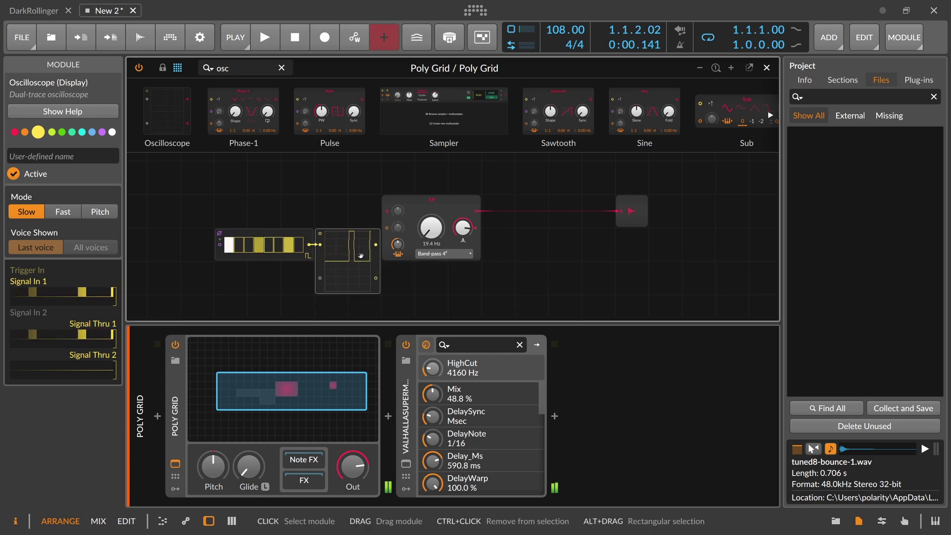
# - Add a Triggers module and connect its output to the Oscilloscope and the XP filter's signal input
pyautogui.moveTo(272, 235); pyautogui.dragTo(239, 235)
pyautogui.write('t')
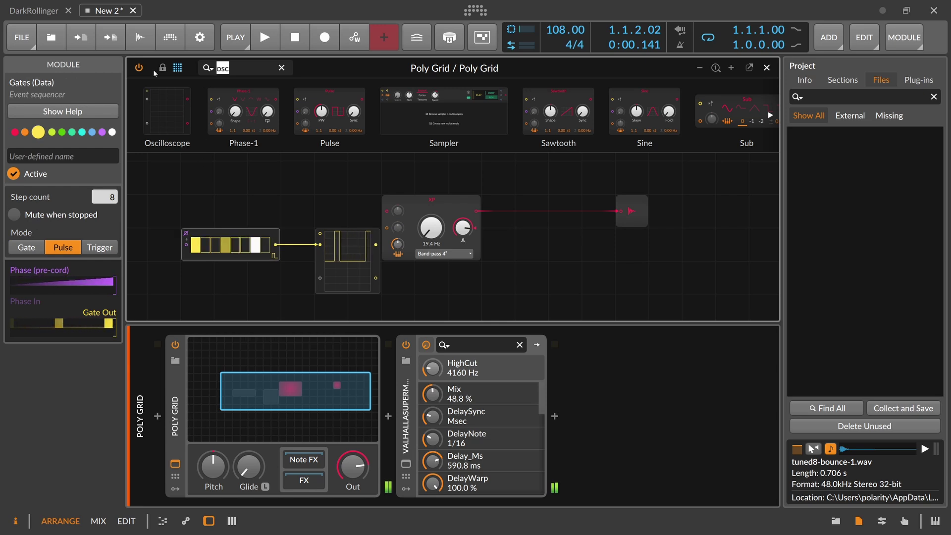
pyautogui.write('rigger')
pyautogui.moveTo(207, 111); pyautogui.dragTo(322, 244)
pyautogui.moveTo(237, 289); pyautogui.dragTo(431, 204)
pyautogui.moveTo(239, 289); pyautogui.dragTo(239, 318)
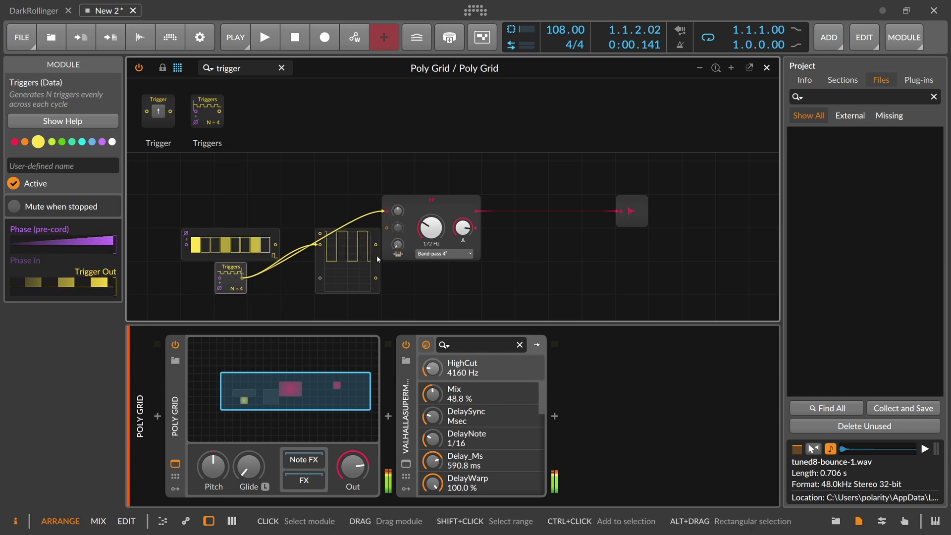
# - Delete the Gates module and move the Triggers module up in line with the XP filter
pyautogui.click(377, 255)
pyautogui.click(231, 231)
pyautogui.press('Delete')
pyautogui.moveTo(237, 272); pyautogui.dragTo(238, 206)
# - Insert a trigger-mode Clock Quantize after the Triggers (N = 10), clocked by a second Triggers module with N = 16
pyautogui.click(228, 69)
pyautogui.write('clock')
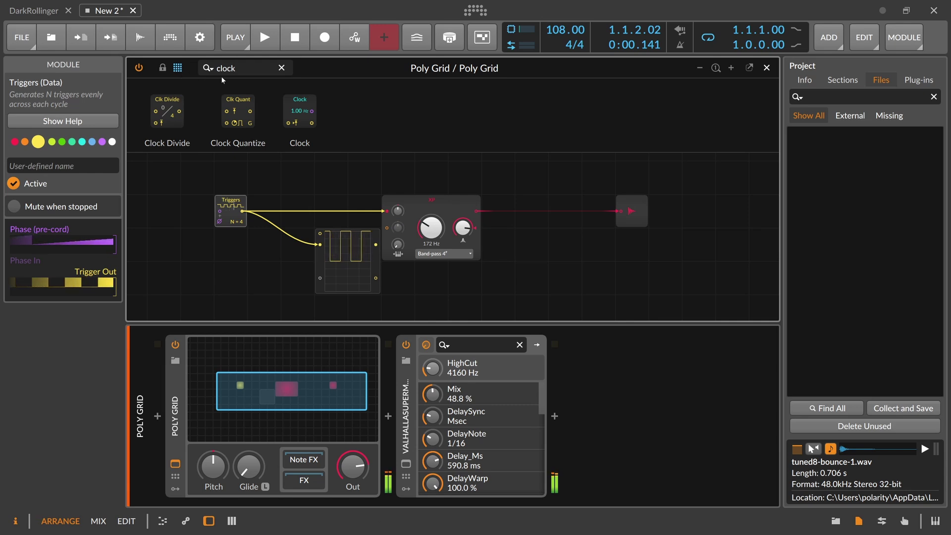
pyautogui.moveTo(262, 175); pyautogui.dragTo(237, 209)
pyautogui.click(276, 222)
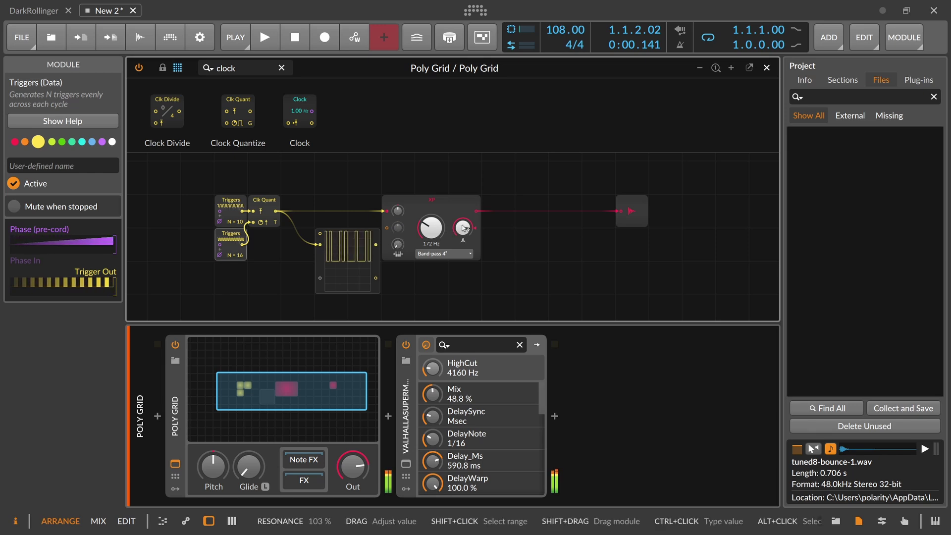
# - Delete the Oscilloscope module
pyautogui.click(330, 258)
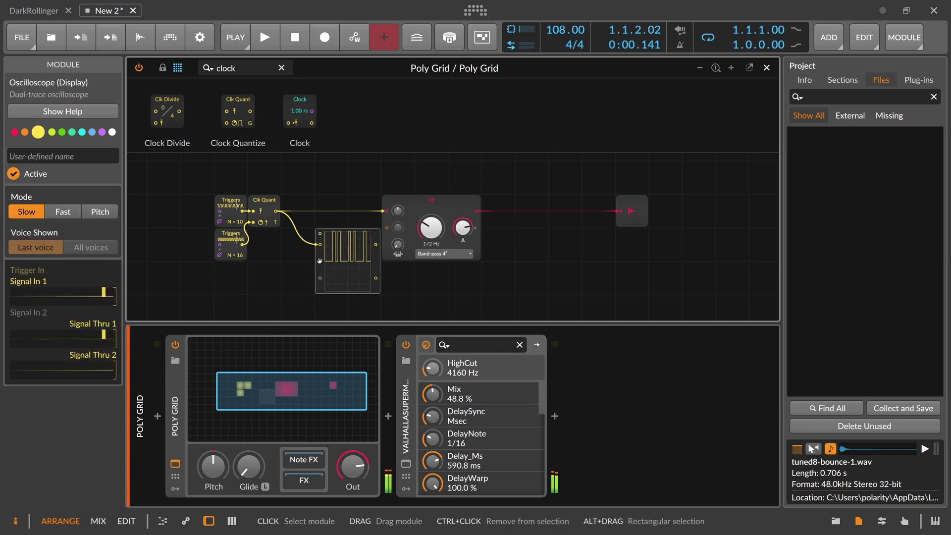
pyautogui.press('Delete')
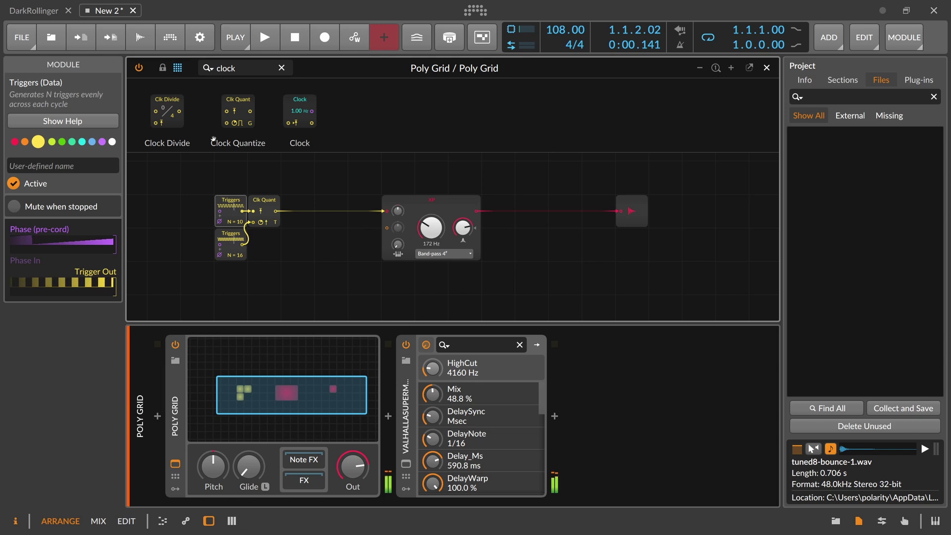
# - Add a Pitch Quantize module below the XP filter and enable only F and the five black keys
pyautogui.moveTo(236, 71); pyautogui.dragTo(151, 68)
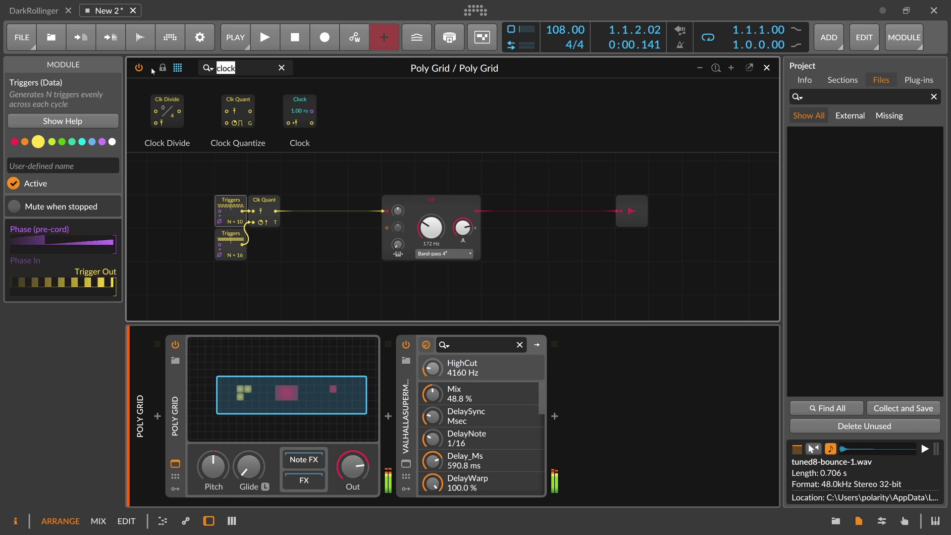
pyautogui.write('qua')
pyautogui.moveTo(379, 112); pyautogui.dragTo(333, 280)
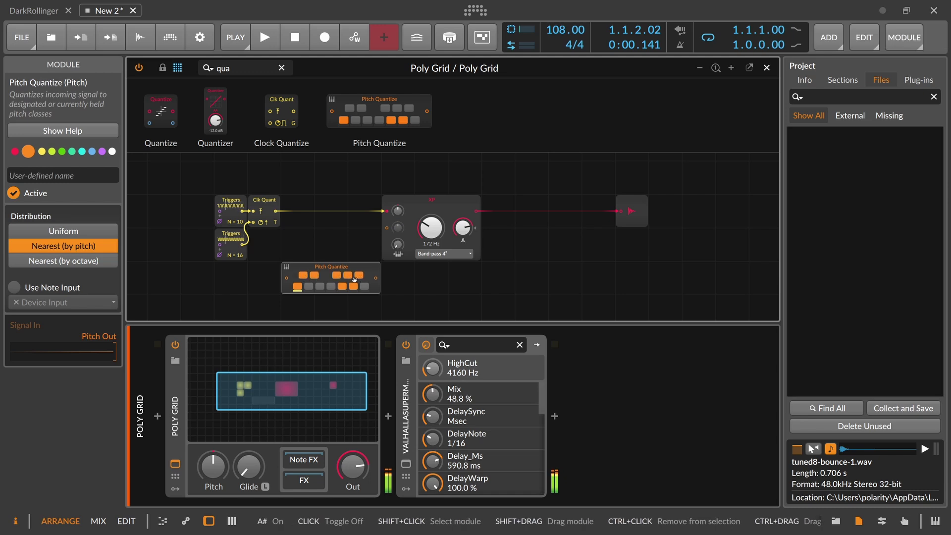
pyautogui.click(298, 287)
pyautogui.click(331, 287)
pyautogui.click(342, 287)
pyautogui.click(353, 286)
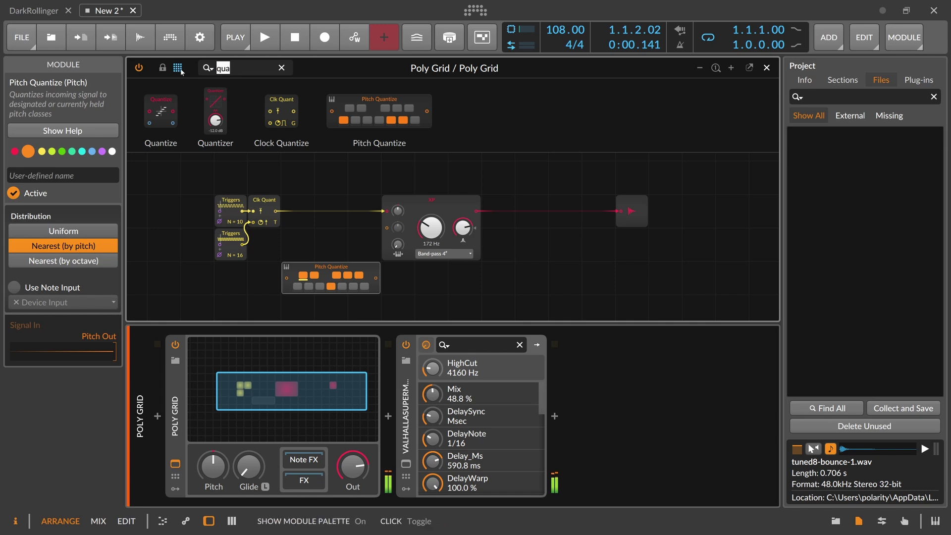
# - Add an S/H LFO module in front of the Pitch Quantize and feed it into the quantizer's input
pyautogui.write('rand')
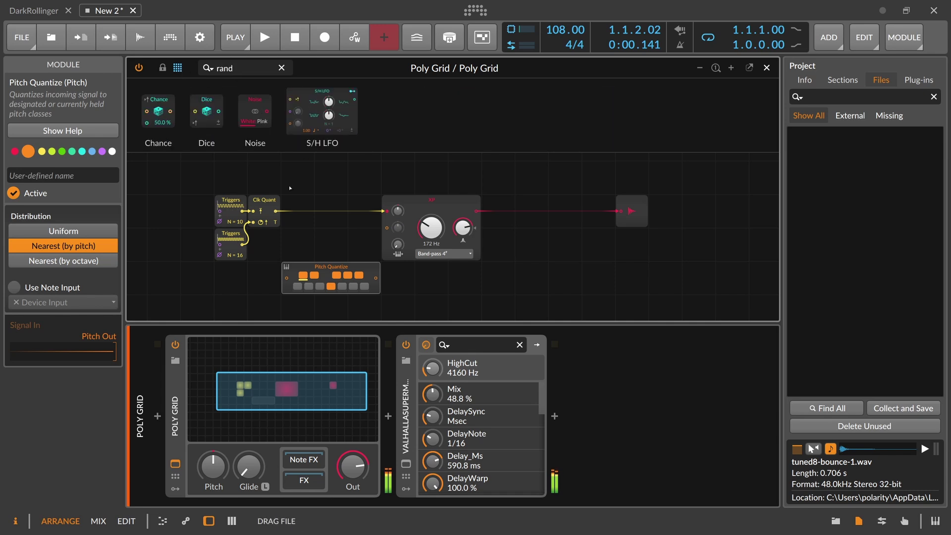
pyautogui.moveTo(306, 156); pyautogui.dragTo(292, 281)
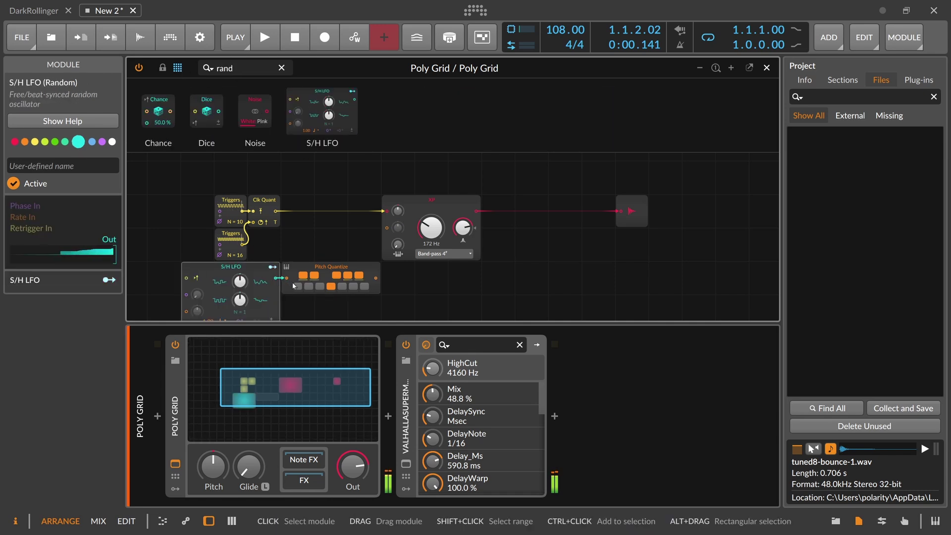
pyautogui.scroll(-1, 268, 281)
# - Insert an Attenuate at 15.5 % between the S/H LFO and Pitch Quantize, and patch the quantizer's output to the XP filter's cutoff input
pyautogui.moveTo(240, 71); pyautogui.dragTo(165, 70)
pyautogui.write('att')
pyautogui.moveTo(226, 171); pyautogui.dragTo(299, 282)
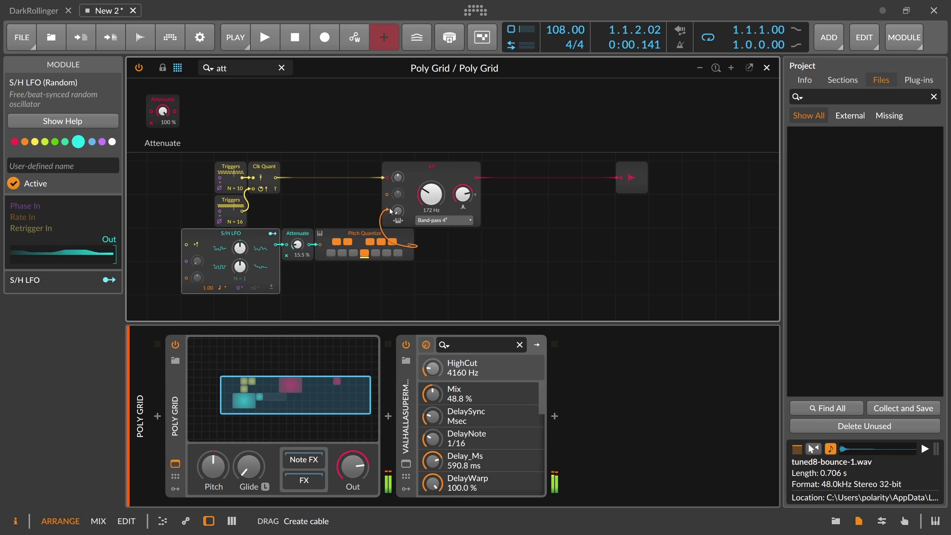
pyautogui.moveTo(388, 210); pyautogui.dragTo(387, 195)
# - Insert a Sample / Hold after the Pitch Quantize and trigger it from the Clock Quantize output
pyautogui.doubleClick(221, 68)
pyautogui.write('sam')
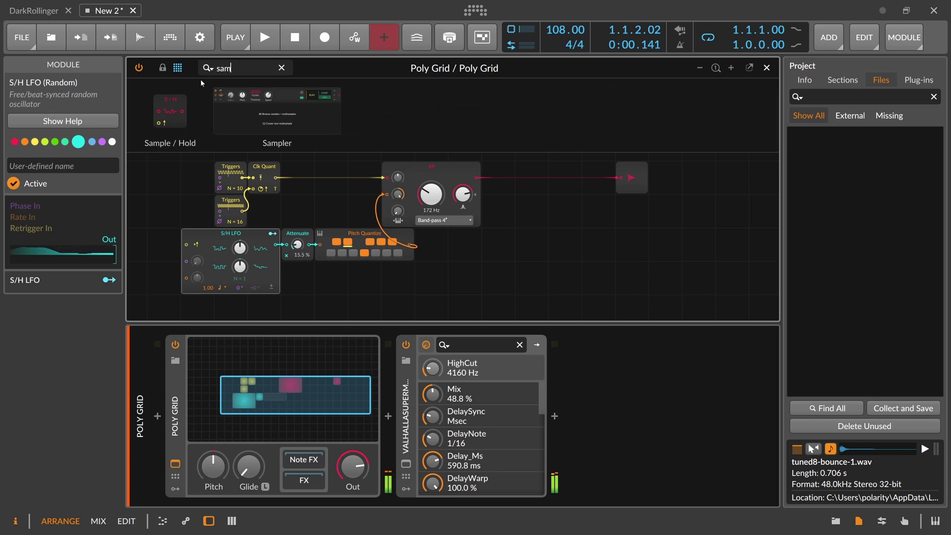
pyautogui.moveTo(410, 242); pyautogui.dragTo(412, 243)
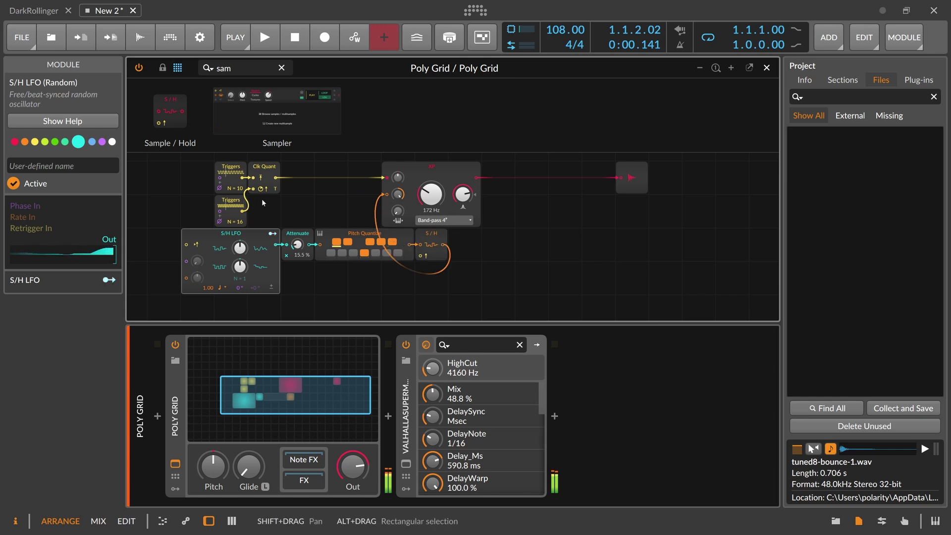
pyautogui.moveTo(275, 178); pyautogui.dragTo(420, 255)
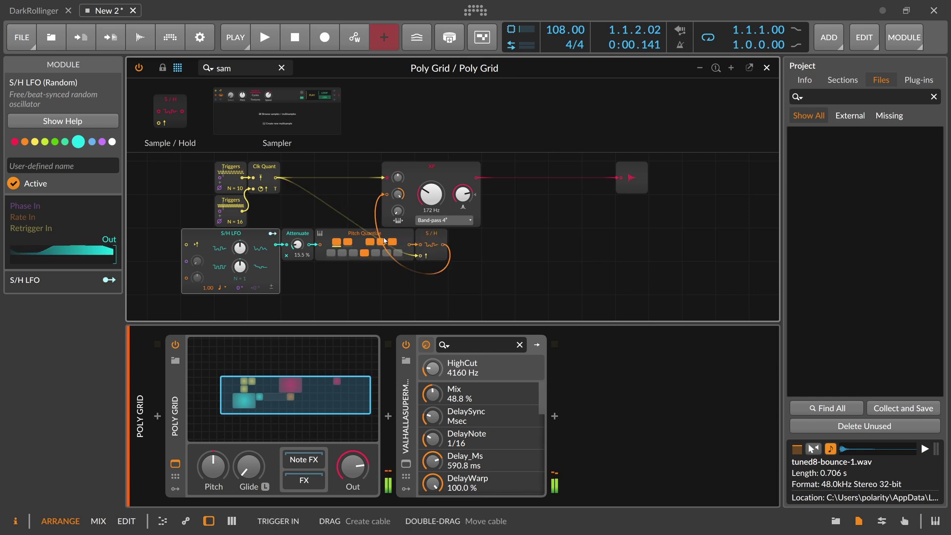
# - Set the upper Triggers to N = 6 and insert a Gate Length of 0.42 ms after the Clock Quantize
pyautogui.moveTo(239, 189); pyautogui.dragTo(238, 192)
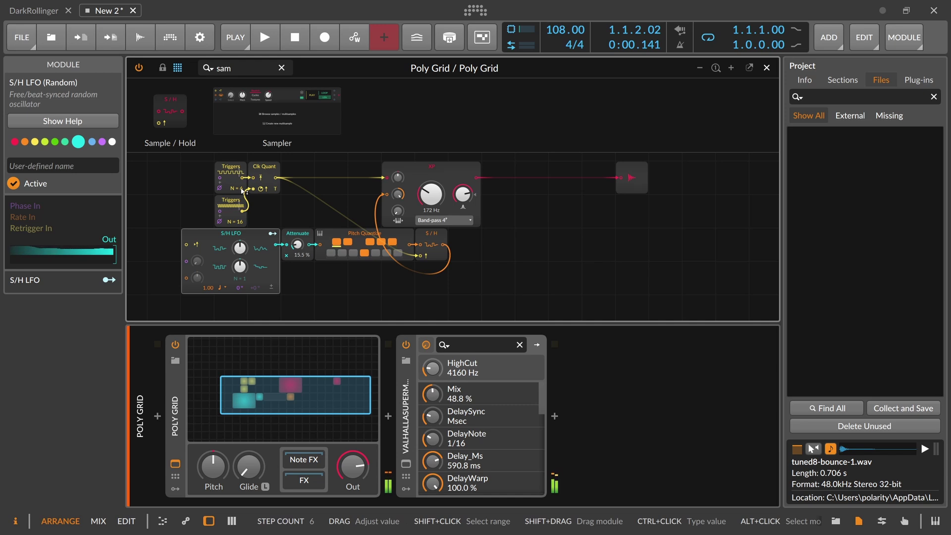
pyautogui.moveTo(235, 69); pyautogui.dragTo(171, 69)
pyautogui.press('BackSpace')
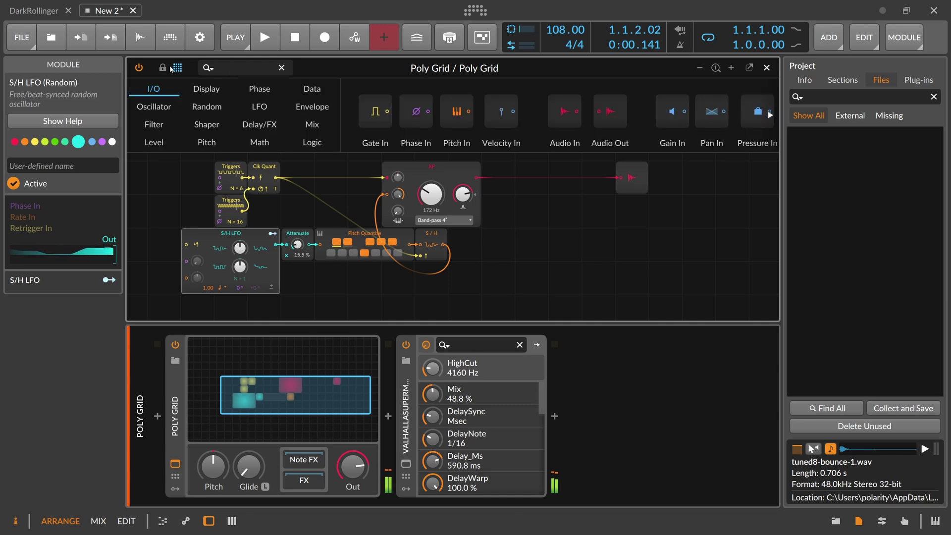
pyautogui.write('qu')
pyautogui.moveTo(229, 69); pyautogui.dragTo(179, 67)
pyautogui.press('BackSpace')
pyautogui.write('gate')
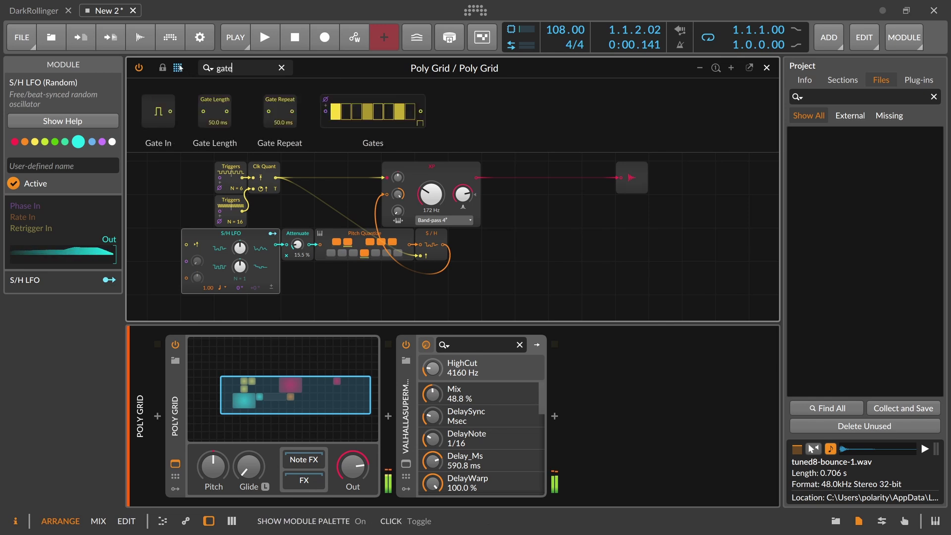
pyautogui.moveTo(216, 109); pyautogui.dragTo(298, 178)
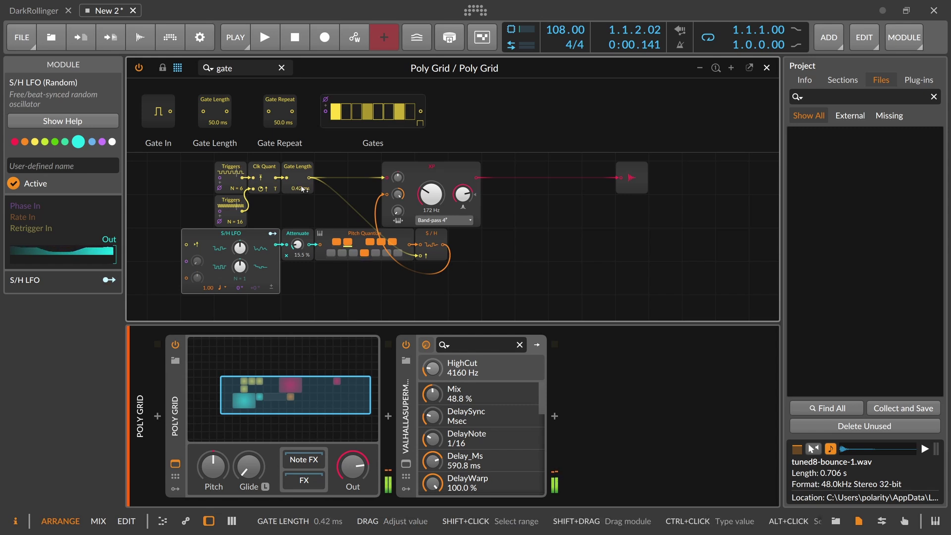
# - Set the Attenuate between the S/H LFO and Pitch Quantize to 23.0 %
pyautogui.moveTo(298, 245); pyautogui.dragTo(297, 237)
pyautogui.click(221, 288)
pyautogui.click(263, 87)
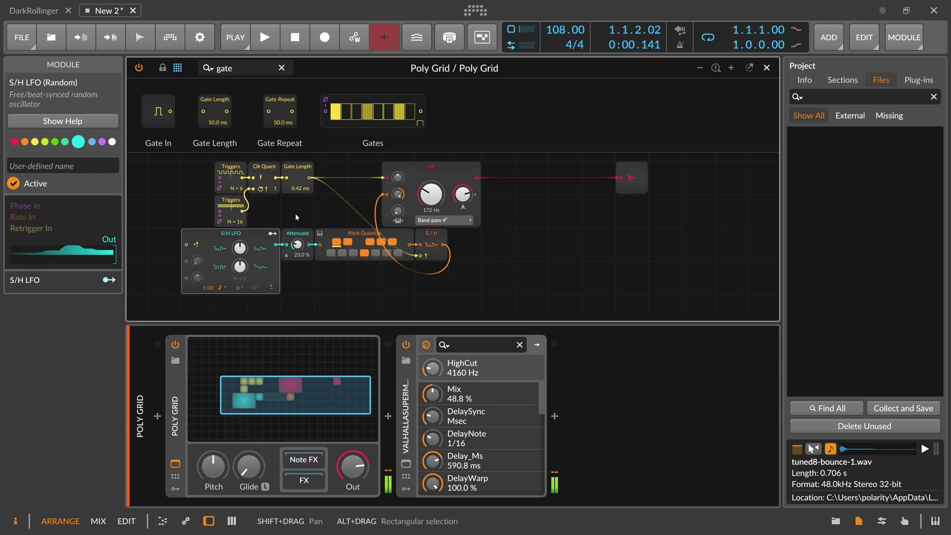
# - Switch the XP filter to the two-pole band-pass mode and adjust its resonance to 101 %
pyautogui.moveTo(461, 193); pyautogui.dragTo(461, 189)
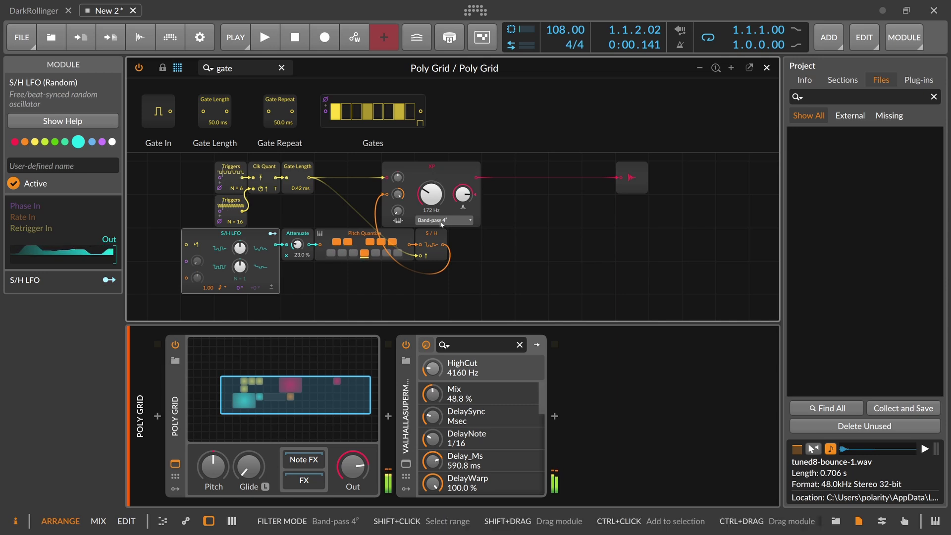
pyautogui.click(441, 221)
pyautogui.click(455, 376)
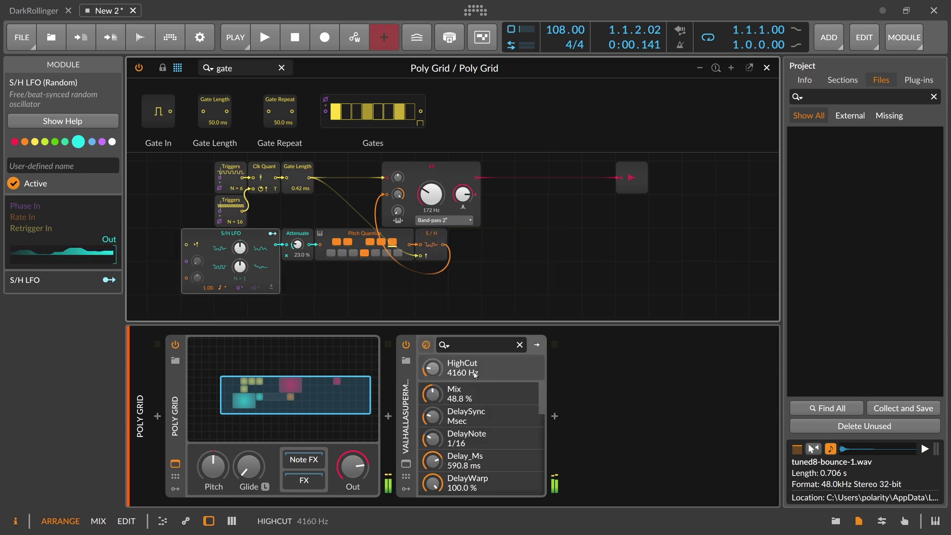
pyautogui.moveTo(471, 203); pyautogui.dragTo(471, 203)
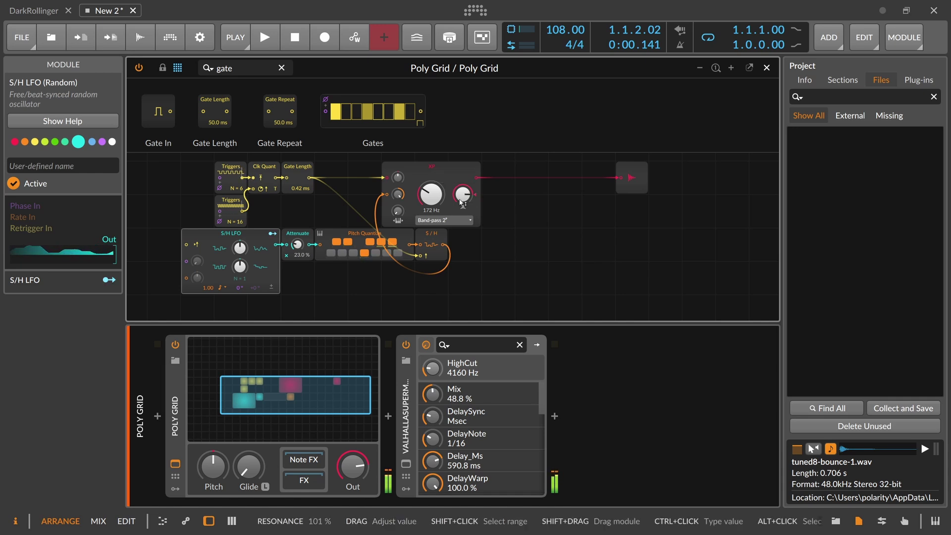
# - Try the XP filter's Peak and HP 2 + LP 1 modes, and settle on HP 1 + LP 2
pyautogui.click(443, 220)
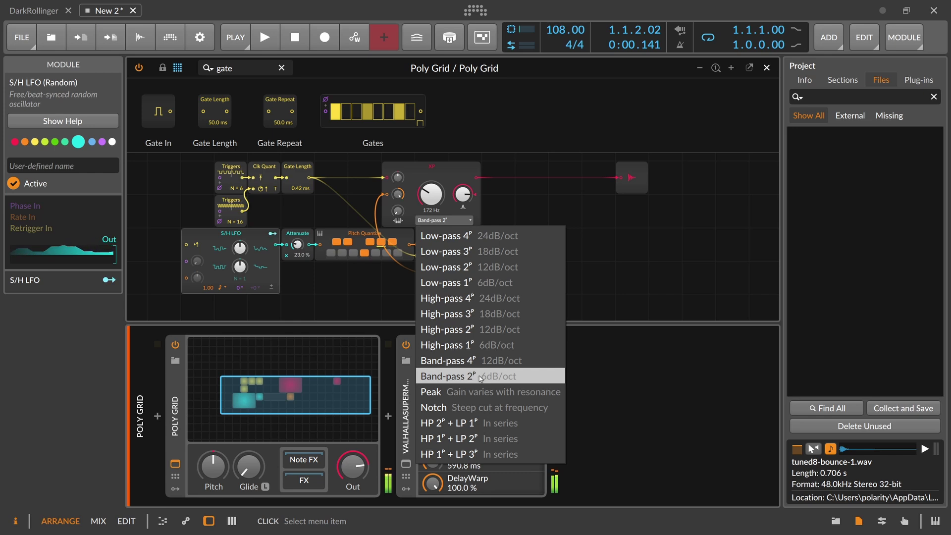
pyautogui.click(480, 392)
pyautogui.moveTo(462, 194)
pyautogui.click(444, 220)
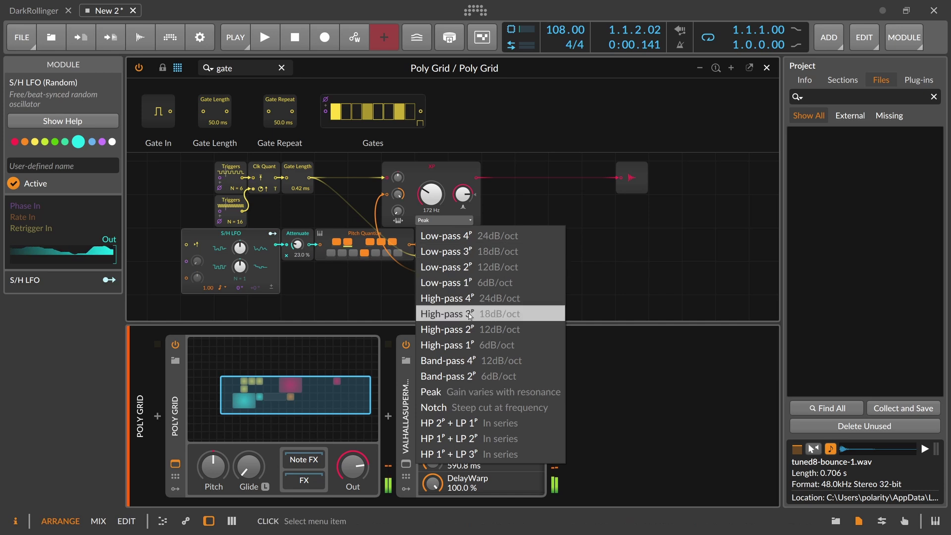
pyautogui.click(472, 423)
pyautogui.click(469, 220)
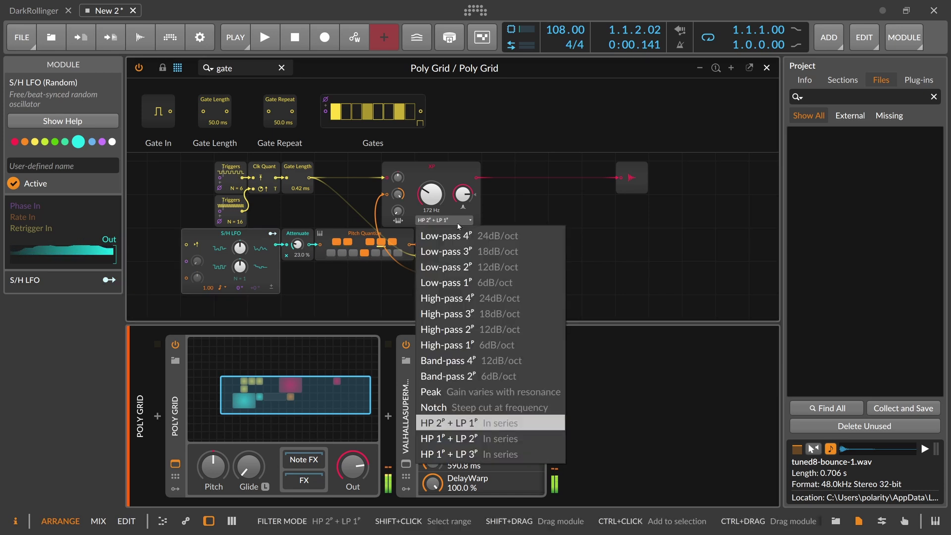
pyautogui.click(475, 438)
pyautogui.moveTo(463, 193)
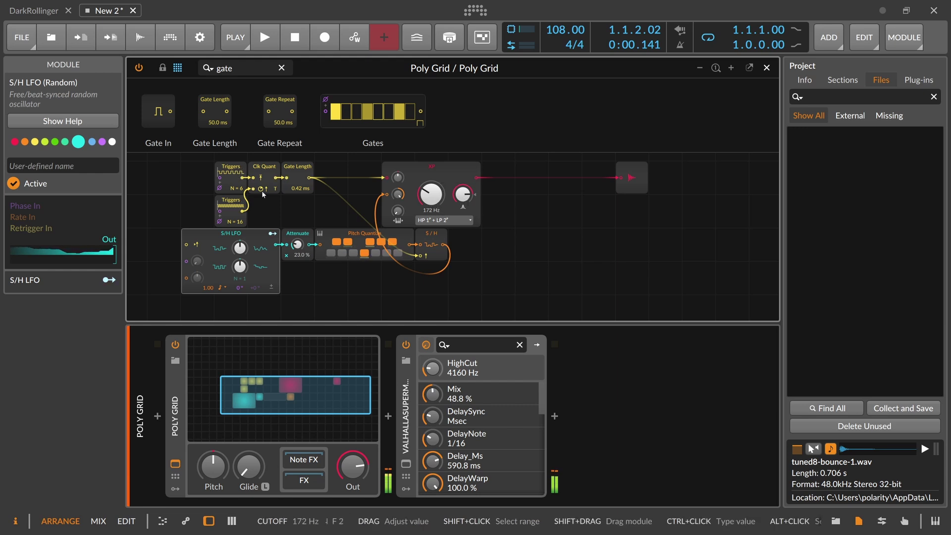
# - Set the upper Triggers to N = 9 and shift the S/H LFO, Attenuate, Pitch Quantize and Sample / Hold modules left of the XP filter
pyautogui.moveTo(242, 190); pyautogui.dragTo(241, 187)
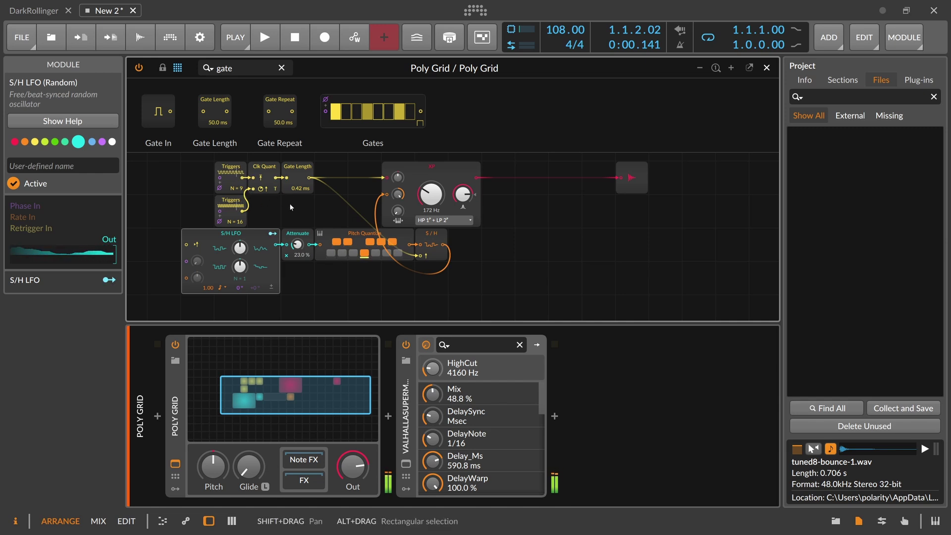
pyautogui.moveTo(296, 207); pyautogui.dragTo(388, 239)
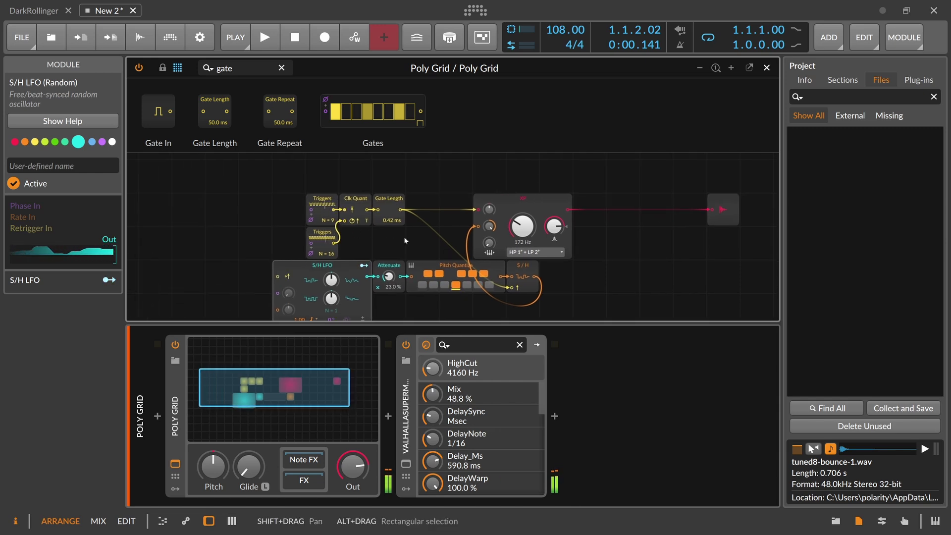
pyautogui.scroll(-1, 435, 251)
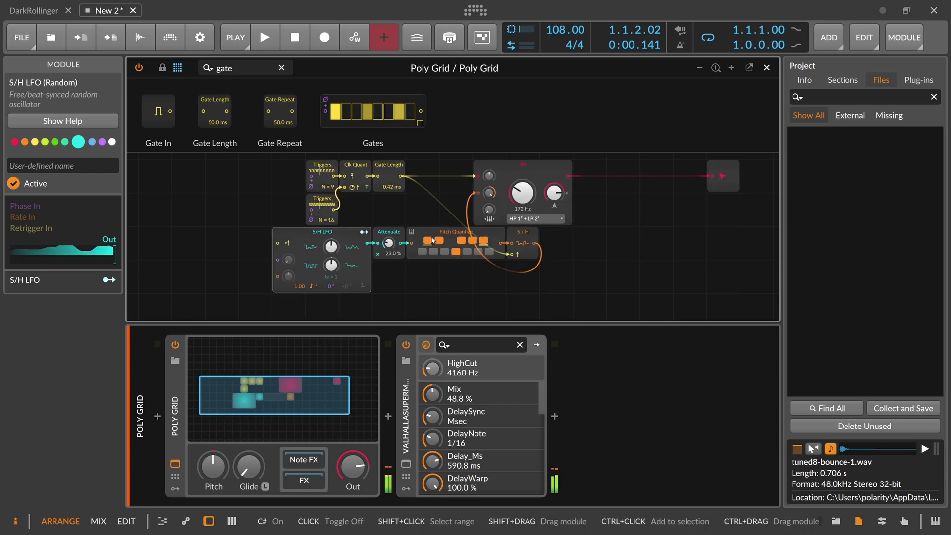
pyautogui.moveTo(583, 278); pyautogui.dragTo(232, 239)
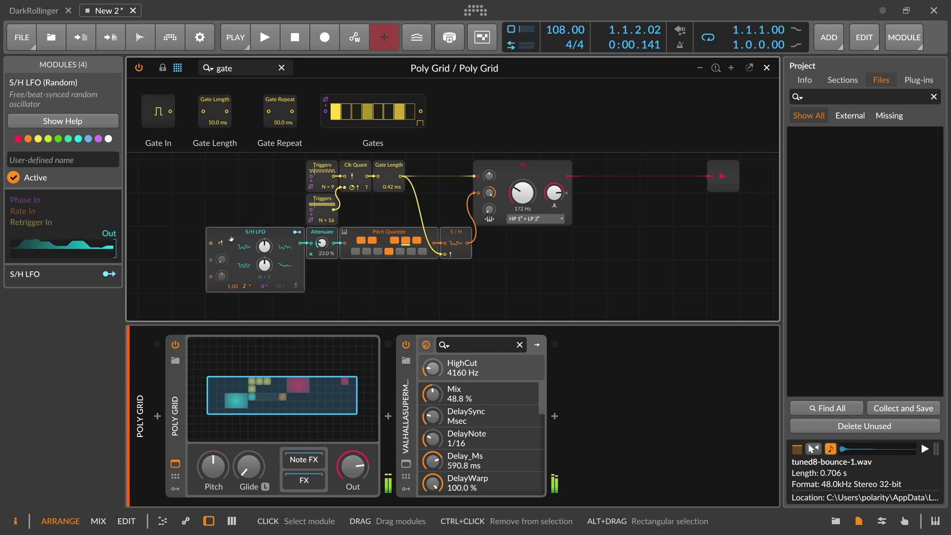
pyautogui.click(243, 216)
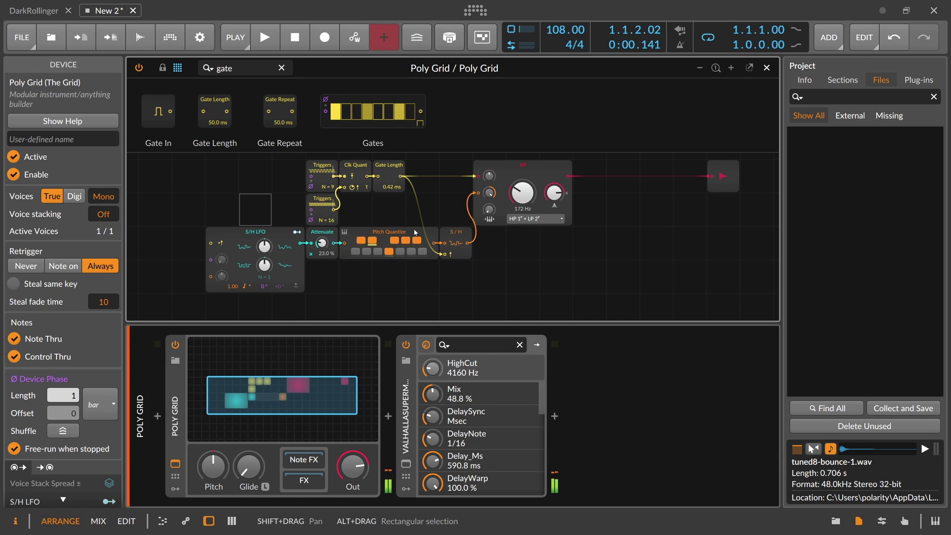
# - Open ValhallaSupermassive and set mix 34.8 %, delay 558.5 ms, feedback 81.6 %, mod rate 0.10 Hz and mod depth 0 %
pyautogui.click(406, 464)
pyautogui.moveTo(353, 243); pyautogui.dragTo(353, 231)
pyautogui.moveTo(410, 257); pyautogui.dragTo(411, 243)
pyautogui.moveTo(507, 245); pyautogui.dragTo(522, 229)
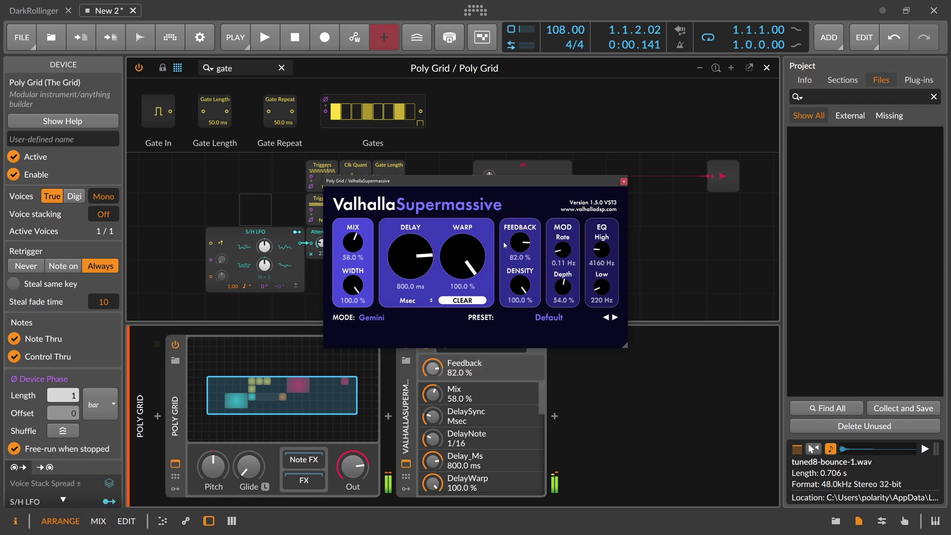
pyautogui.moveTo(410, 258); pyautogui.dragTo(515, 249)
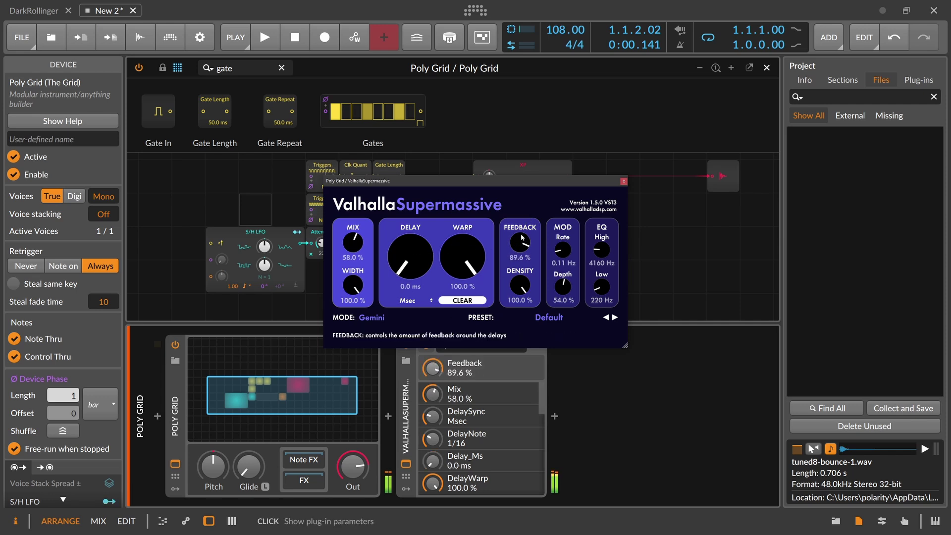
pyautogui.moveTo(563, 287); pyautogui.dragTo(564, 364)
pyautogui.moveTo(563, 251); pyautogui.dragTo(563, 254)
pyautogui.click(423, 262)
pyautogui.moveTo(424, 263); pyautogui.dragTo(440, 202)
pyautogui.moveTo(525, 243); pyautogui.dragTo(523, 257)
pyautogui.moveTo(359, 249); pyautogui.dragTo(361, 272)
# - Add a Delay-2 device after ValhallaSupermassive, close the reverb's plug-in window, and lower the project tempo to 85 BPM
pyautogui.click(555, 416)
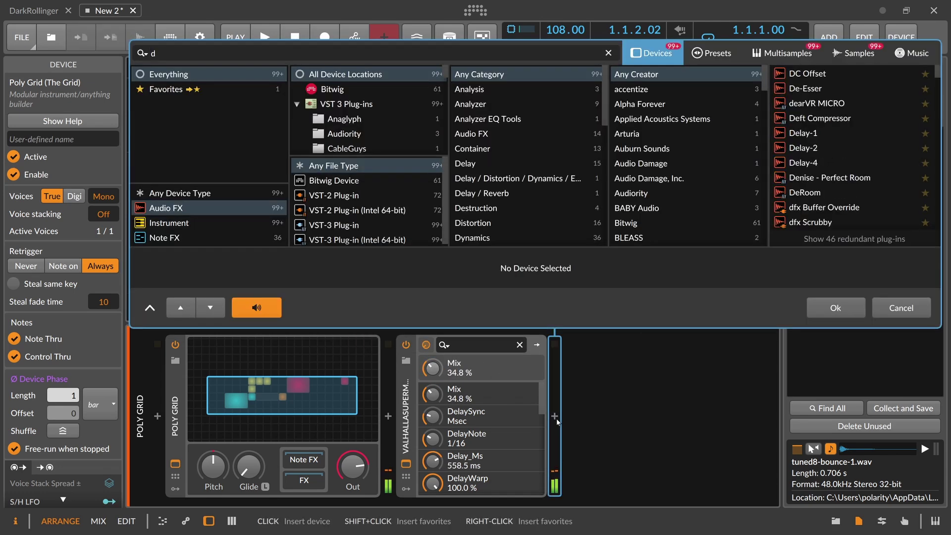
pyautogui.write('delay')
pyautogui.press('Down')
pyautogui.press('Return')
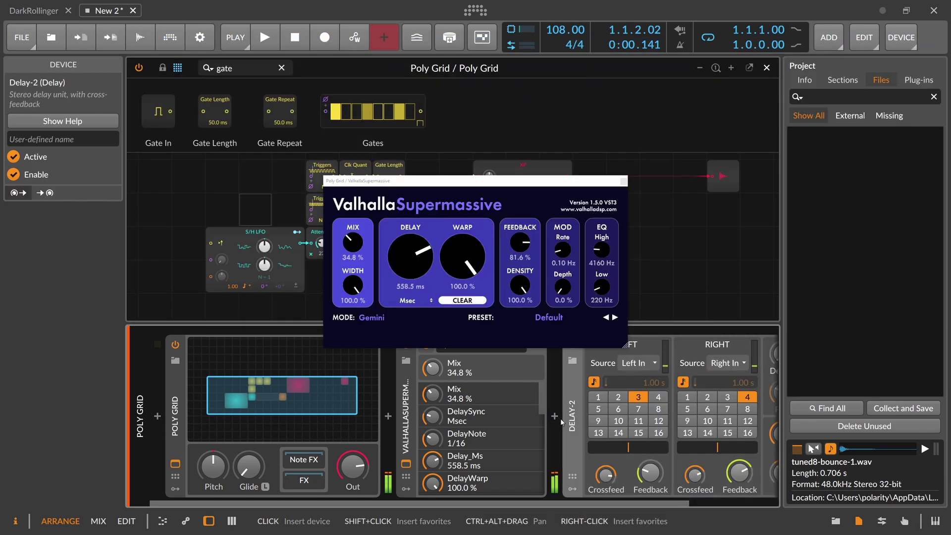
pyautogui.click(624, 182)
pyautogui.moveTo(536, 47); pyautogui.dragTo(537, 60)
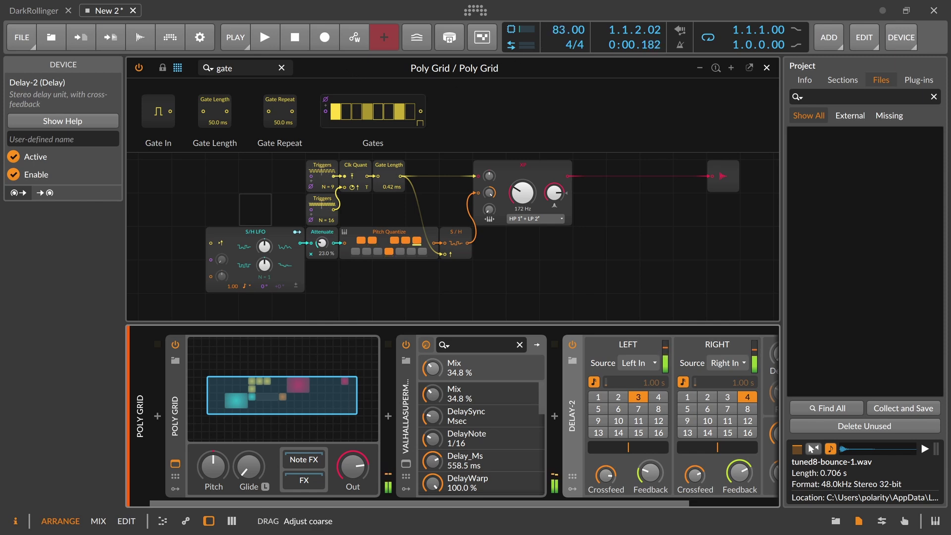
# - Duplicate the XP filter with its input connections and place the copy directly below the original
pyautogui.click(520, 220)
pyautogui.click(527, 172)
pyautogui.click(524, 168)
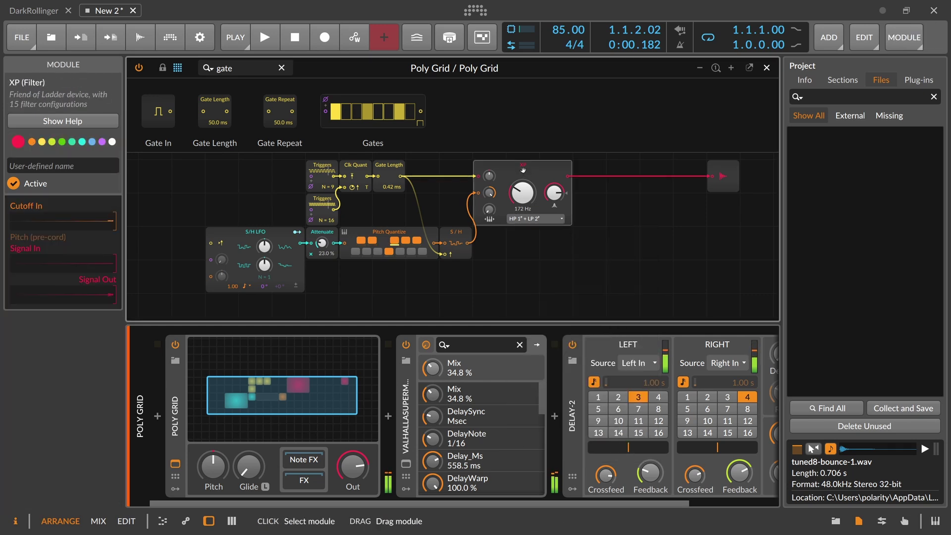
pyautogui.moveTo(517, 171); pyautogui.dragTo(515, 250)
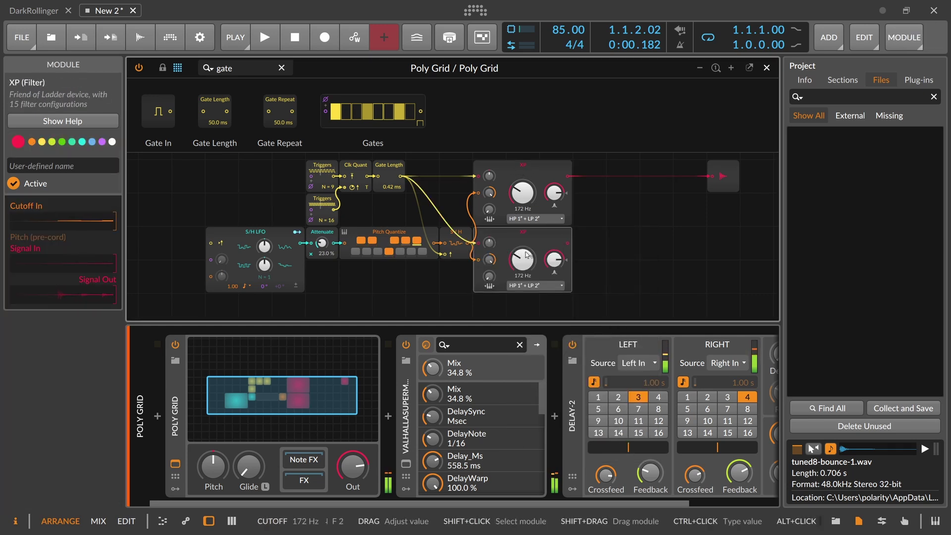
# - Insert a Mixer module between the upper XP filter and the audio output
pyautogui.moveTo(245, 66); pyautogui.dragTo(165, 59)
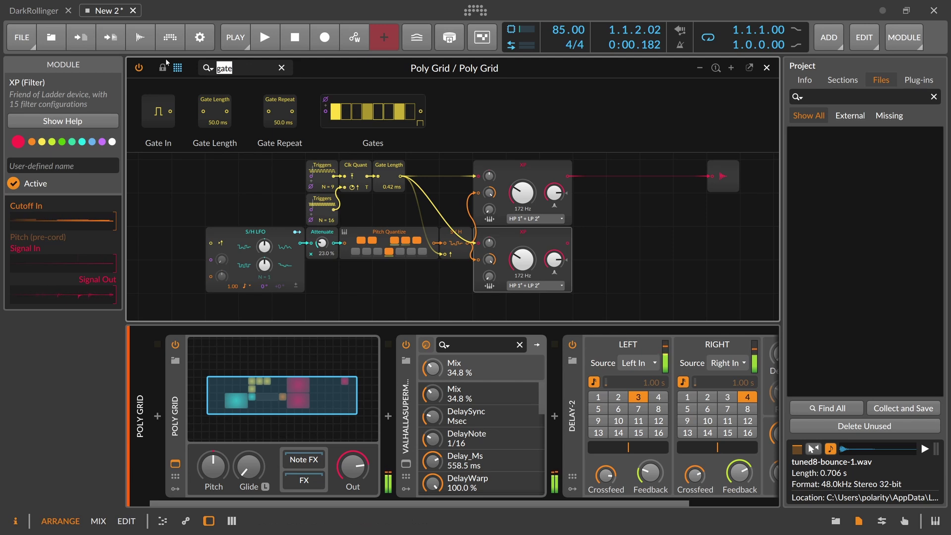
pyautogui.write('mix')
pyautogui.moveTo(183, 104); pyautogui.dragTo(607, 180)
# - Add a Long Delay after the lower XP filter and patch its output into the Mixer's second channel
pyautogui.hotkey('ctrl', 'a')
pyautogui.write('del')
pyautogui.moveTo(269, 110); pyautogui.dragTo(601, 264)
pyautogui.click(601, 263)
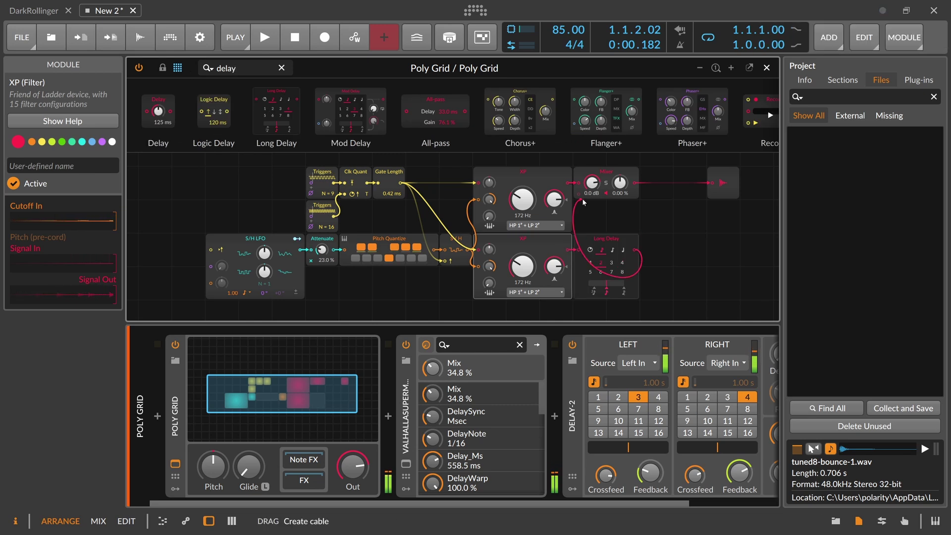
# - Set the lower XP filter to the two-pole band-pass mode and the Long Delay's time to 4 steps
pyautogui.click(535, 292)
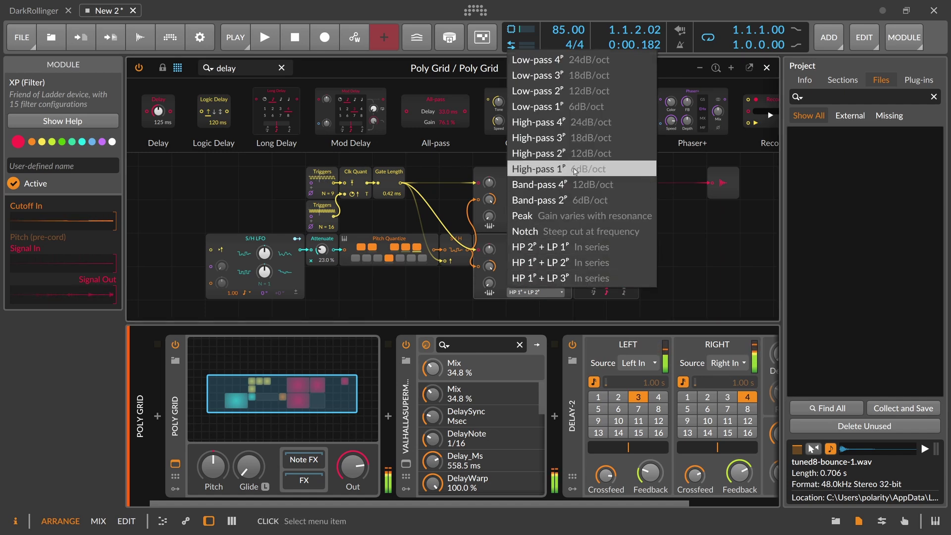
pyautogui.click(572, 200)
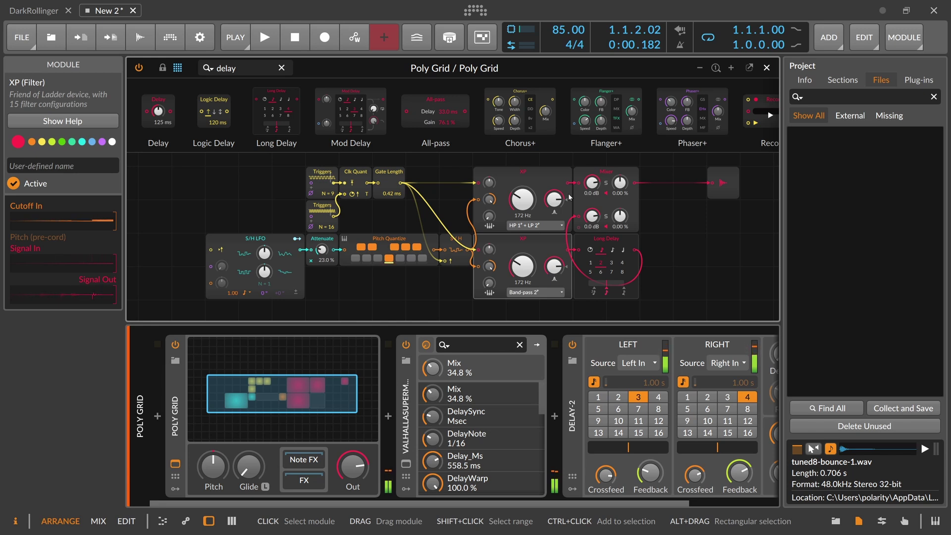
pyautogui.click(622, 264)
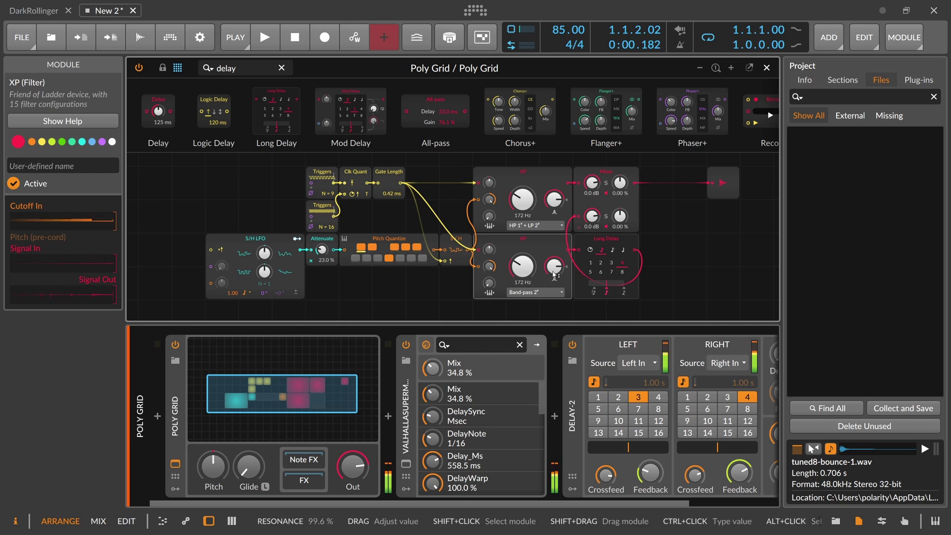
# - Tune the upper XP filter's cutoff to C3 and the lower XP filter's cutoff to C4
pyautogui.moveTo(536, 273); pyautogui.dragTo(536, 263)
pyautogui.keyDown('ctrl'); pyautogui.click(528, 274); pyautogui.keyUp('ctrl')
pyautogui.write('C')
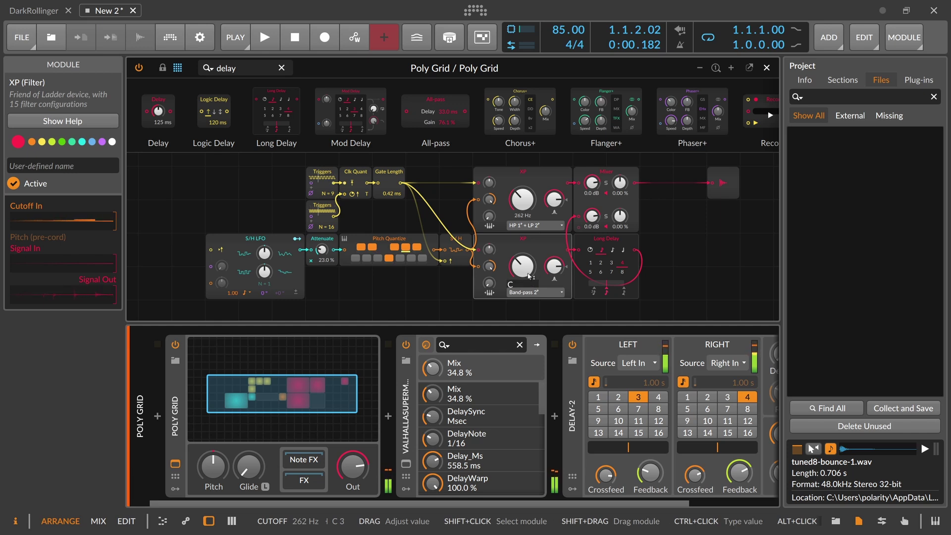
pyautogui.write('4')
pyautogui.press('Return')
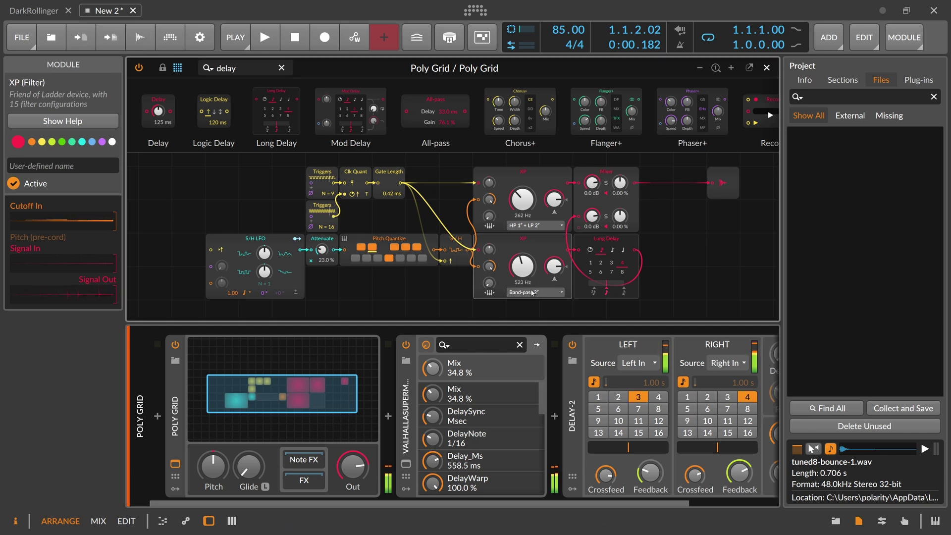
# - Set the lower XP filter to the four-pole band-pass mode and fine-tune the resonance of both XP filters
pyautogui.click(533, 292)
pyautogui.click(538, 192)
pyautogui.moveTo(567, 262); pyautogui.dragTo(567, 261)
pyautogui.moveTo(553, 199); pyautogui.dragTo(554, 199)
pyautogui.moveTo(554, 266); pyautogui.dragTo(554, 263)
pyautogui.moveTo(553, 199); pyautogui.dragTo(554, 203)
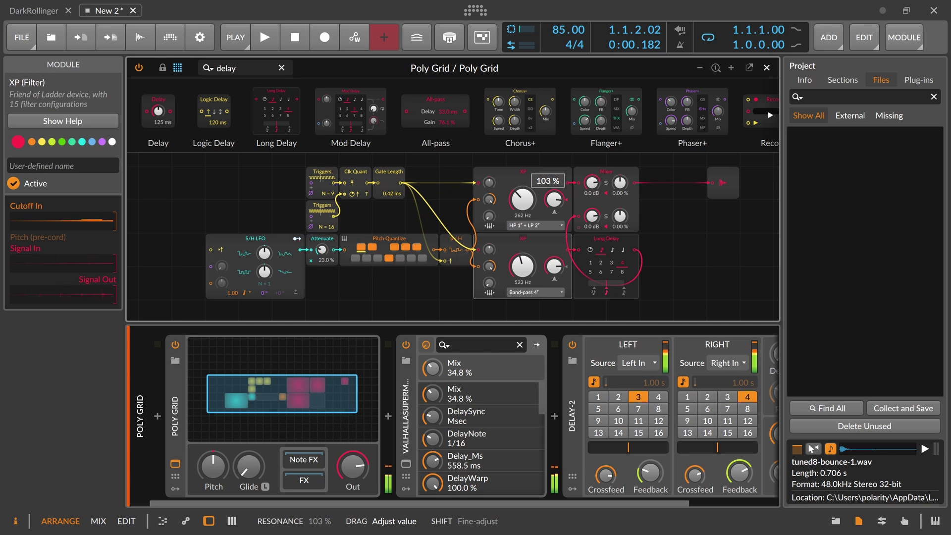
pyautogui.moveTo(554, 202); pyautogui.dragTo(554, 200)
# - Duplicate the band-pass XP filter with its inputs, placing it directly below, and remove the copy's cutoff modulation cable
pyautogui.scroll(-2, 592, 244)
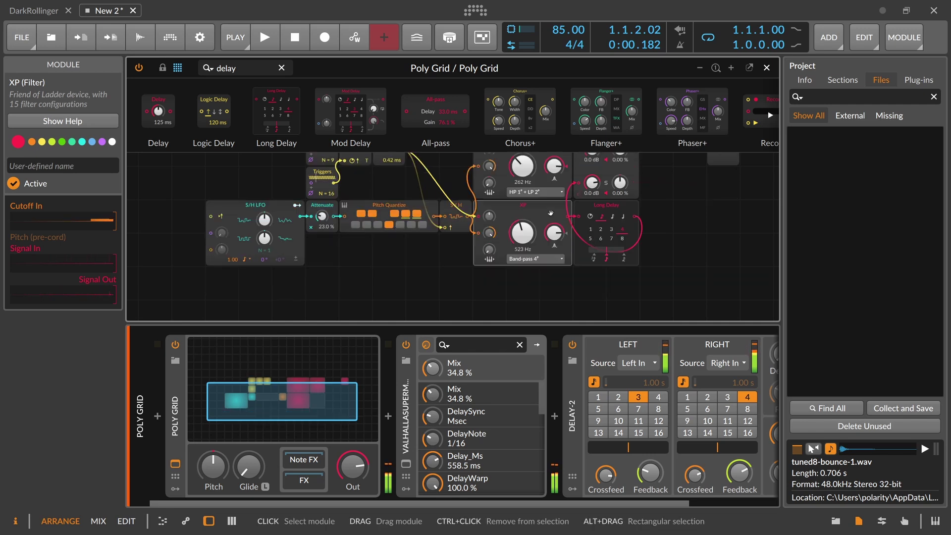
pyautogui.moveTo(250, 69); pyautogui.dragTo(186, 72)
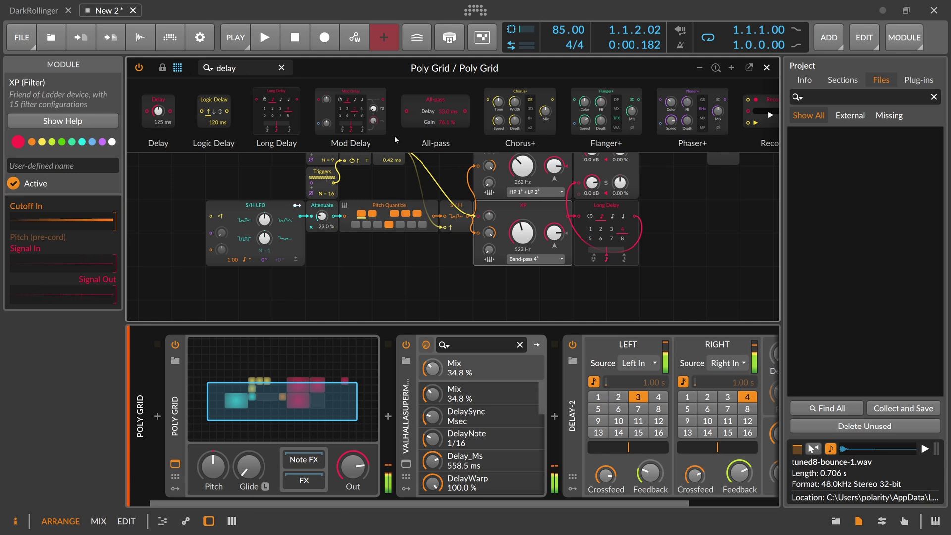
pyautogui.hotkey('ctrl', 'd')
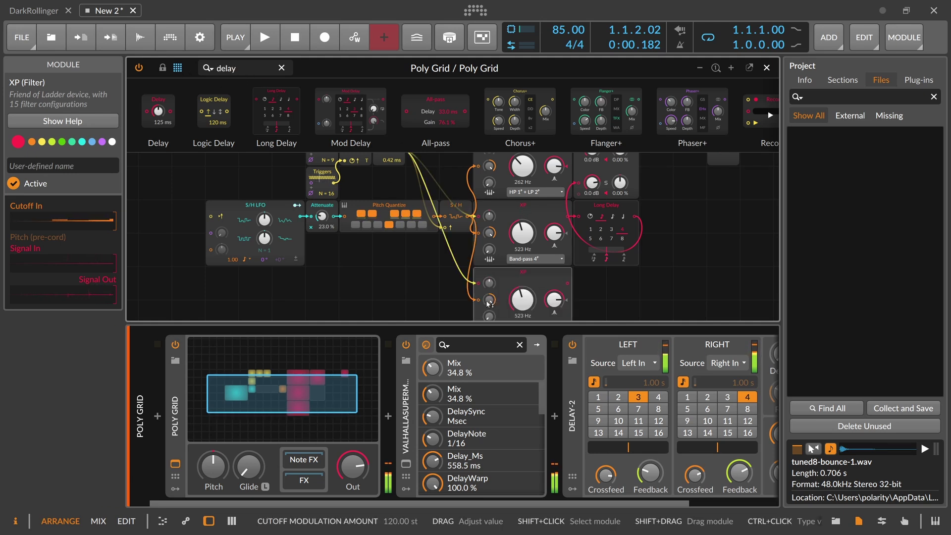
pyautogui.moveTo(478, 300); pyautogui.dragTo(448, 290)
pyautogui.scroll(-2, 521, 270)
pyautogui.scroll(1, 521, 269)
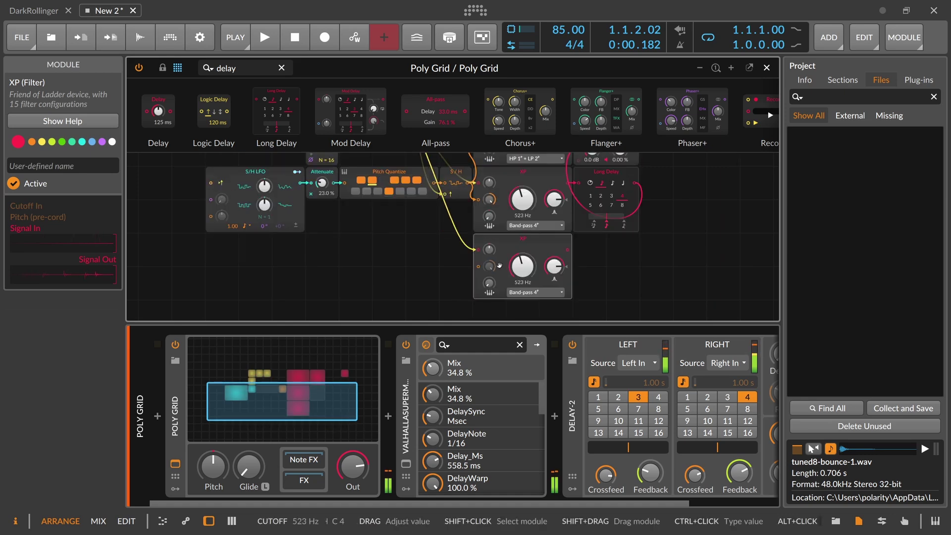
pyautogui.scroll(2, 570, 261)
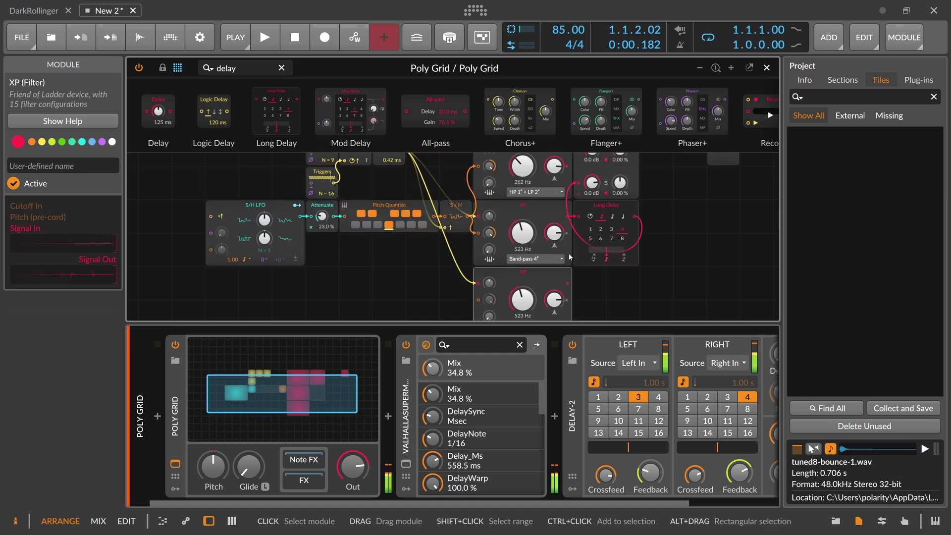
# - Extend the Mixer with a third channel fed by the new bottom XP filter and lower that filter's cutoff to about 89 Hz
pyautogui.moveTo(584, 238); pyautogui.dragTo(522, 293)
pyautogui.scroll(-2, 582, 239)
pyautogui.moveTo(554, 266); pyautogui.dragTo(554, 266)
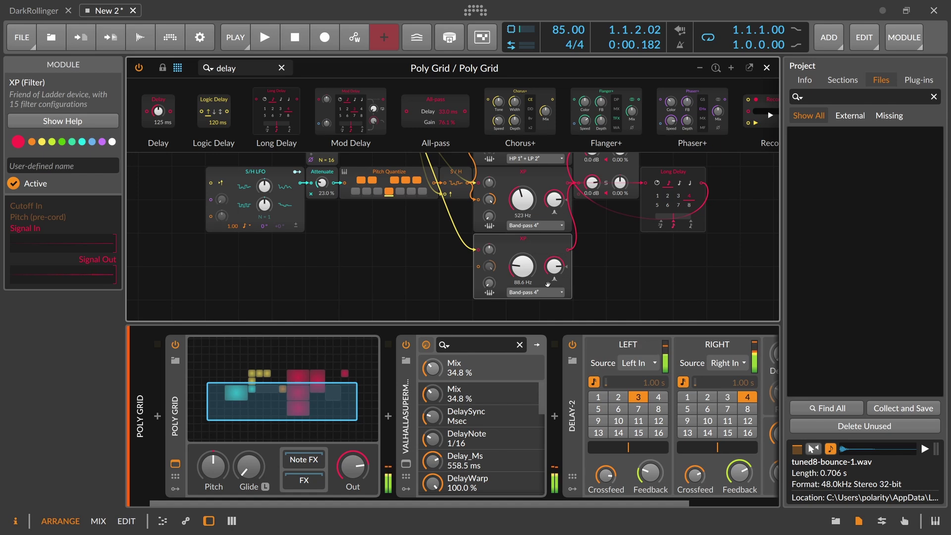
# - Try the two-pole band-pass and Peak modes on the bottom XP filter and lower its cutoff to about 65 Hz
pyautogui.click(535, 292)
pyautogui.click(567, 199)
pyautogui.click(539, 292)
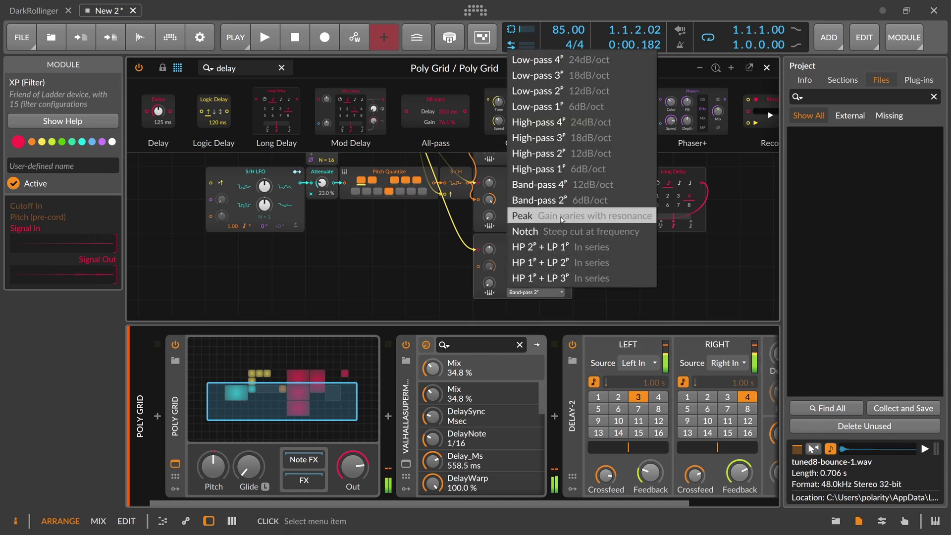
pyautogui.click(525, 215)
pyautogui.moveTo(523, 266); pyautogui.dragTo(554, 266)
# - Insert a Chance module of about 25% before the bottom XP filter's input and adjust the filter's cutoff to about 63.5 Hz
pyautogui.scroll(1, 535, 248)
pyautogui.moveTo(248, 68); pyautogui.dragTo(456, 287)
pyautogui.write('chan')
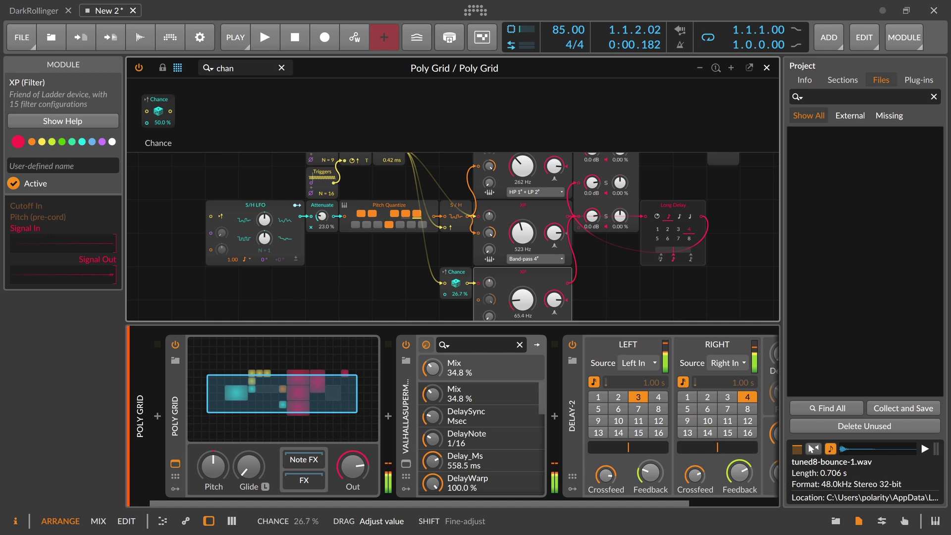
pyautogui.scroll(-1, 535, 277)
pyautogui.moveTo(524, 268); pyautogui.dragTo(524, 263)
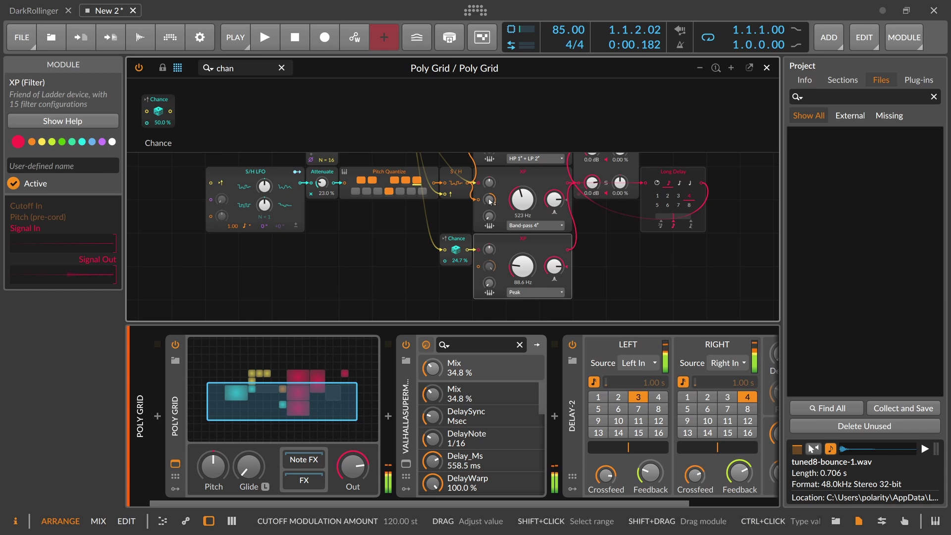
pyautogui.moveTo(523, 266)
pyautogui.mouseDown()
pyautogui.moveTo(523, 253)
pyautogui.moveTo(522, 267)
pyautogui.mouseUp()
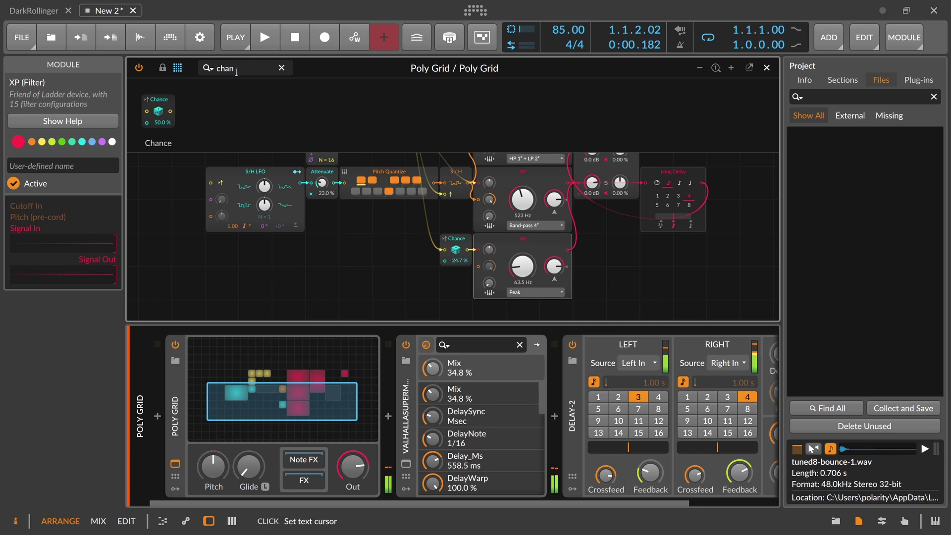
# - Insert an AD envelope between the bottom XP filter and the Mixer, and trigger it from the Gate Length output
pyautogui.doubleClick(244, 70)
pyautogui.write('ad')
pyautogui.moveTo(168, 108); pyautogui.dragTo(567, 251)
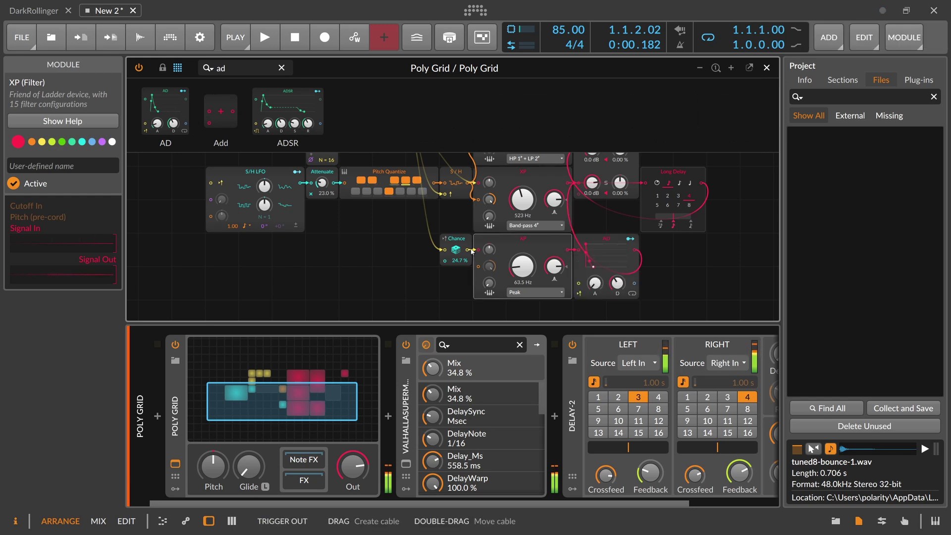
pyautogui.scroll(1, 424, 201)
pyautogui.scroll(2, 424, 201)
pyautogui.click(392, 210)
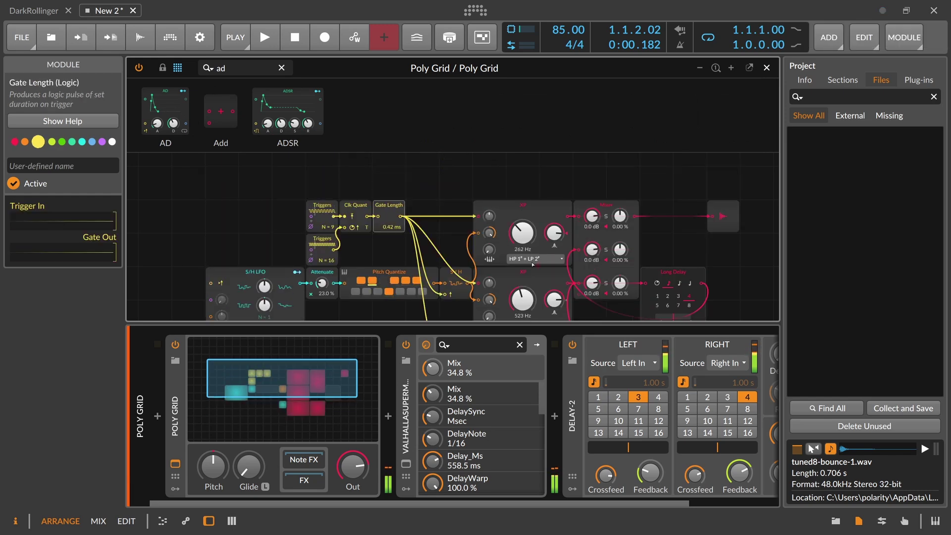
pyautogui.scroll(-2, 509, 273)
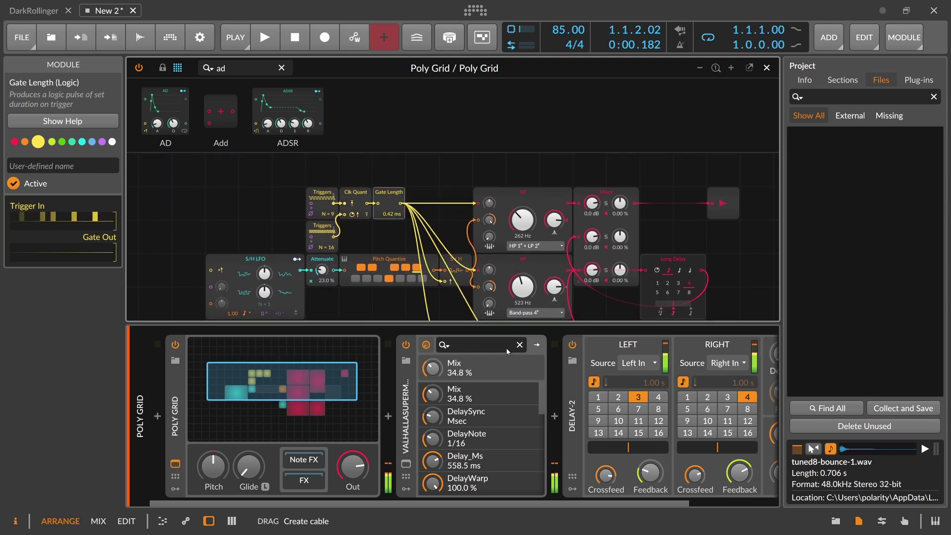
pyautogui.scroll(-3, 595, 278)
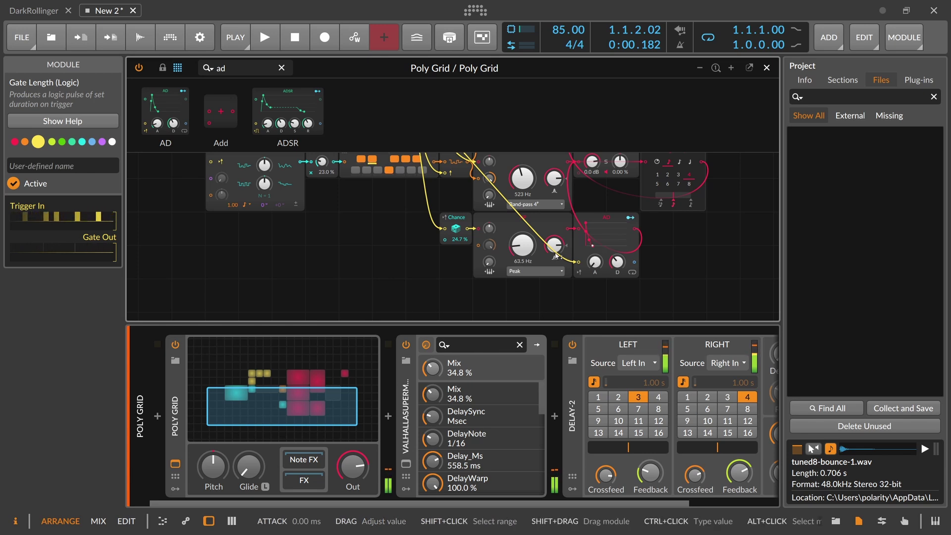
# - Lower the bottom XP filter's cutoff to about 46.9 Hz and set its mode to four-pole band-pass
pyautogui.moveTo(555, 244)
pyautogui.moveTo(522, 245); pyautogui.dragTo(523, 251)
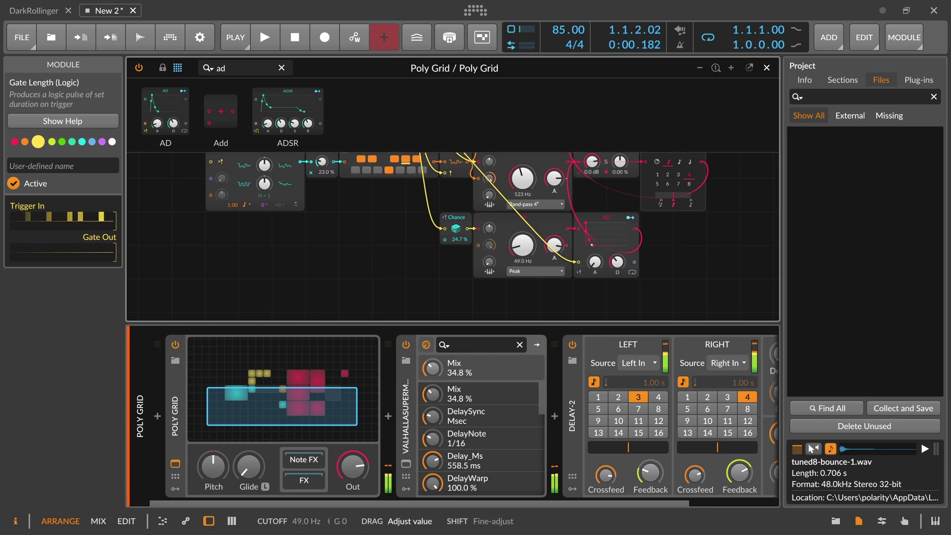
pyautogui.click(542, 271)
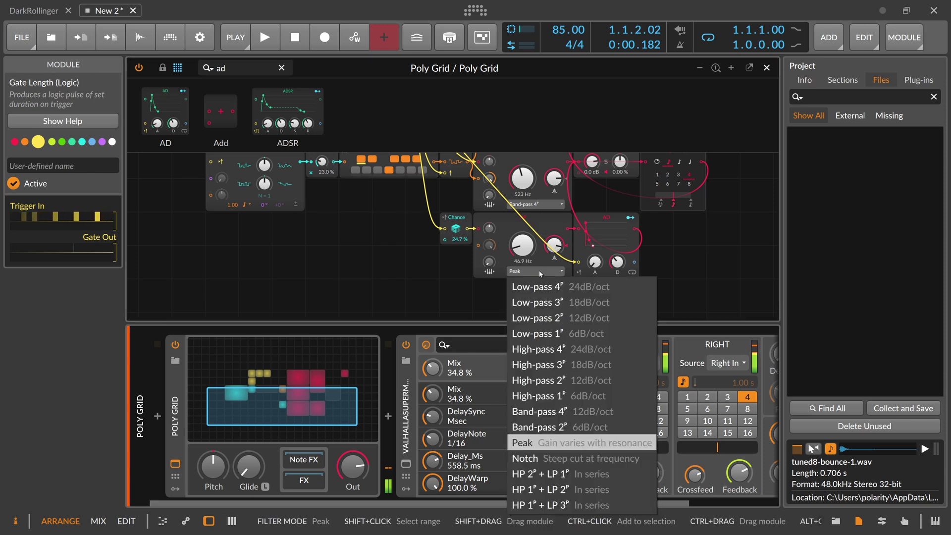
pyautogui.click(559, 409)
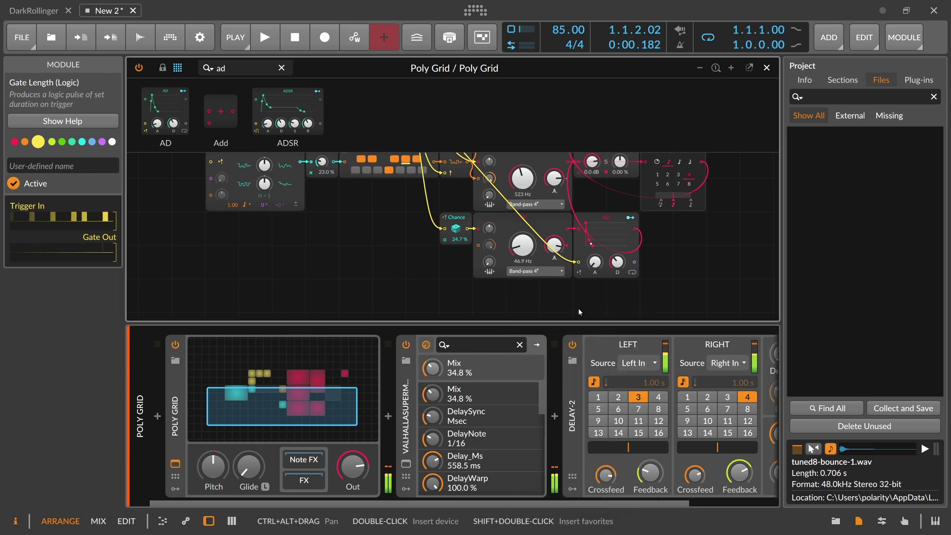
# - Lower the Mixer's second channel to about -5.7 dB and its first channel to about -0.2 dB
pyautogui.scroll(1, 622, 255)
pyautogui.scroll(1, 621, 255)
pyautogui.moveTo(593, 196); pyautogui.dragTo(593, 198)
pyautogui.moveTo(593, 162); pyautogui.dragTo(592, 164)
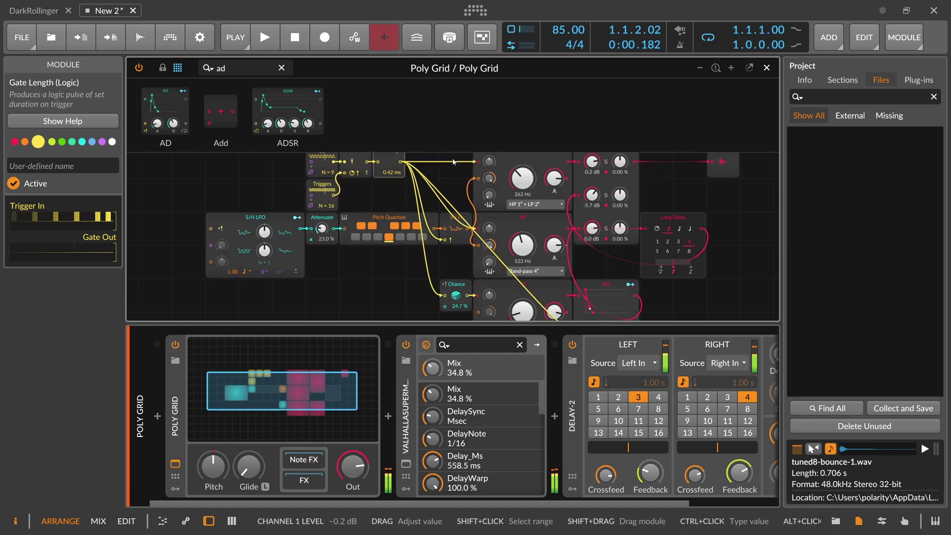
# - Insert a Distortion module after the AD envelope and set its drive to about +5.8 dB
pyautogui.doubleClick(231, 68)
pyautogui.write('dis')
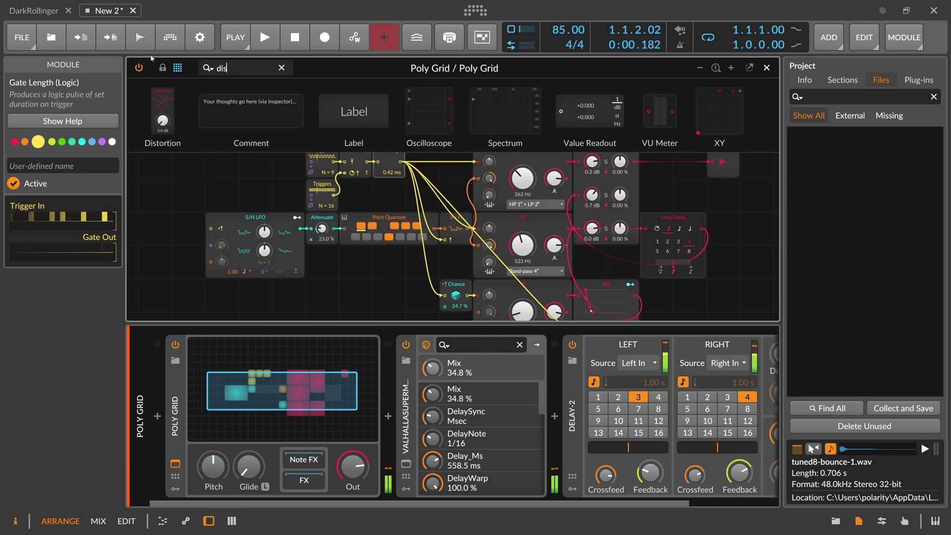
pyautogui.moveTo(159, 102); pyautogui.dragTo(656, 303)
pyautogui.scroll(-1, 659, 309)
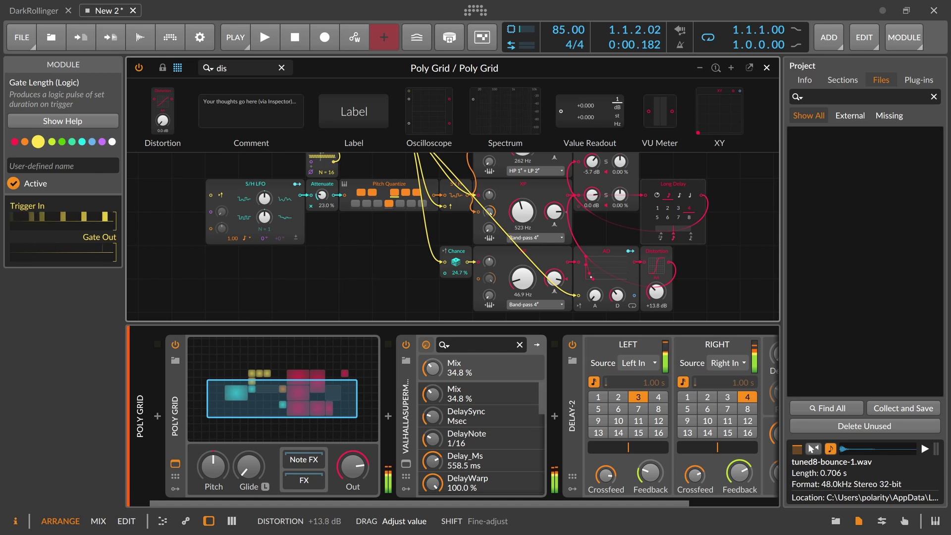
pyautogui.moveTo(656, 291); pyautogui.dragTo(656, 298)
pyautogui.scroll(1, 619, 276)
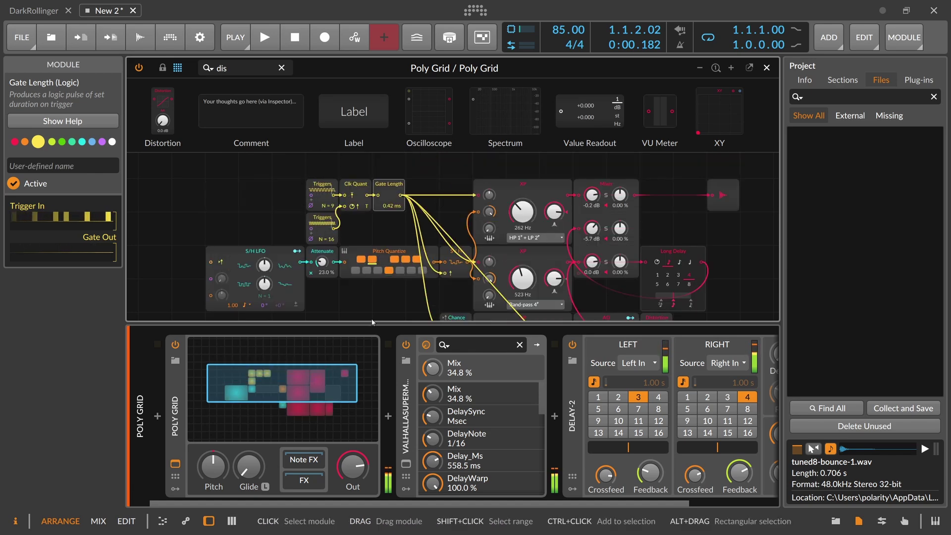
# - Hide the device chain to enlarge the patch, select the four trigger-generating modules, and clear the module search
pyautogui.click(209, 521)
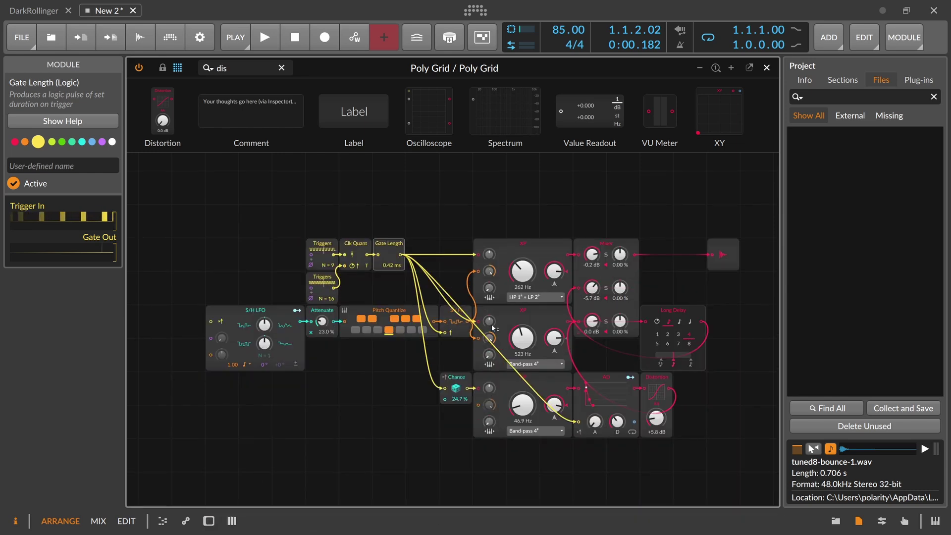
pyautogui.moveTo(298, 225); pyautogui.dragTo(384, 302)
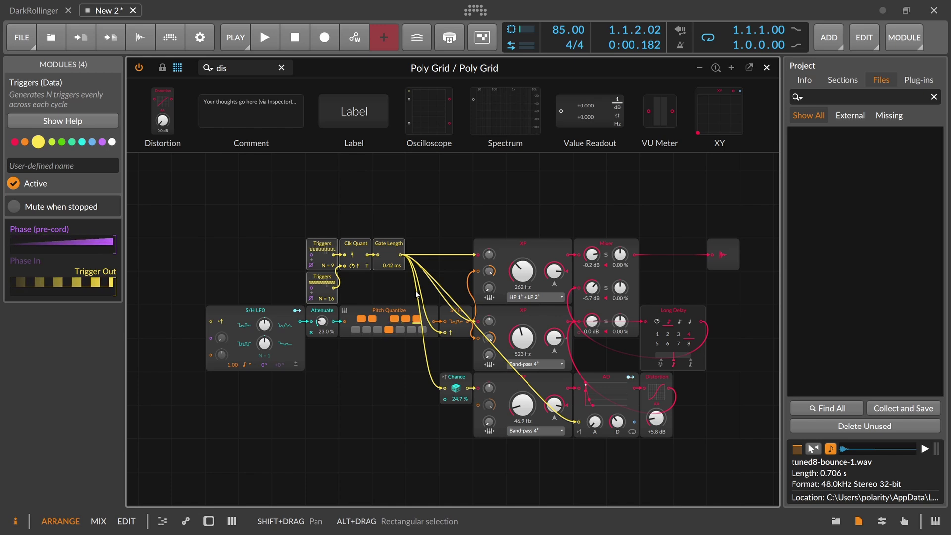
pyautogui.click(282, 68)
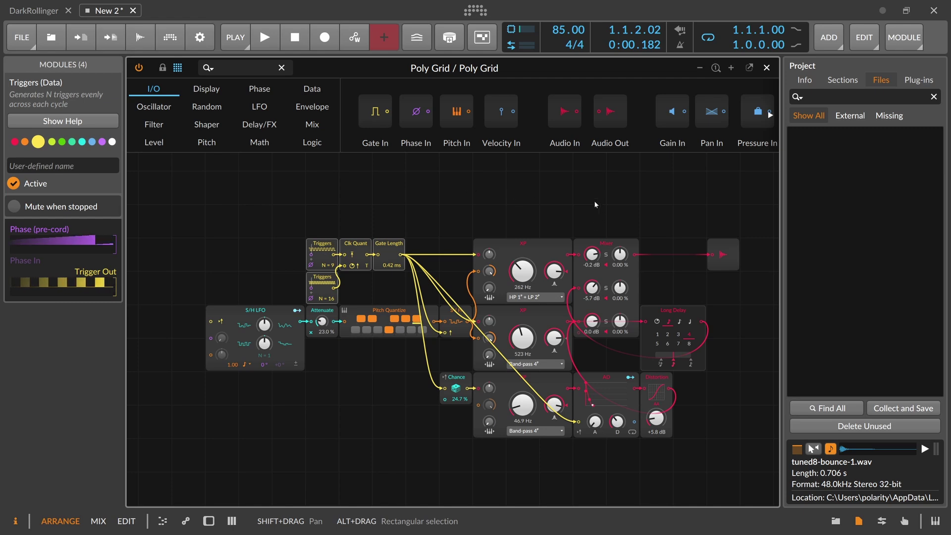
pyautogui.moveTo(602, 203); pyautogui.dragTo(582, 192)
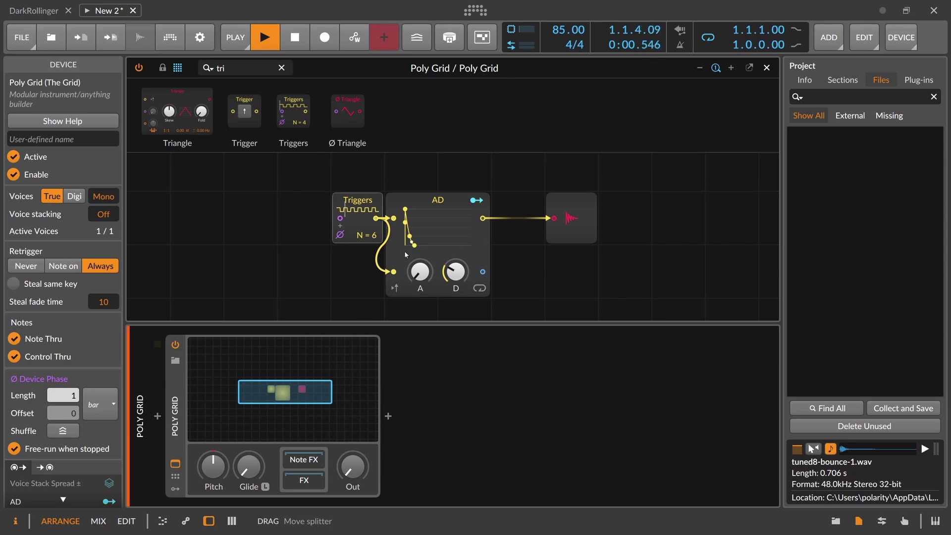
# - Inspect the AD module and audition the Triggers-driven burst by raising the Poly Grid output to about -7.6 dB and fading it back down
pyautogui.moveTo(322, 249); pyautogui.dragTo(349, 241)
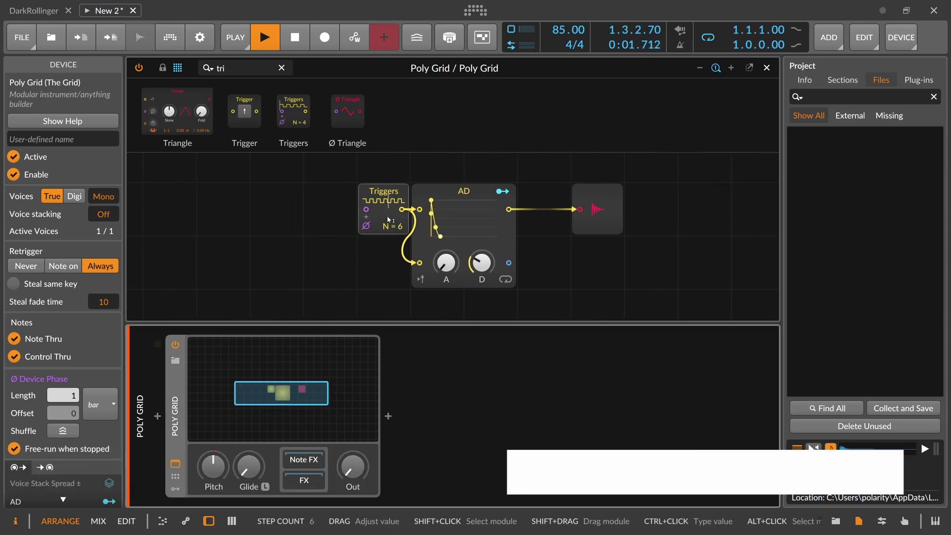
pyautogui.click(444, 192)
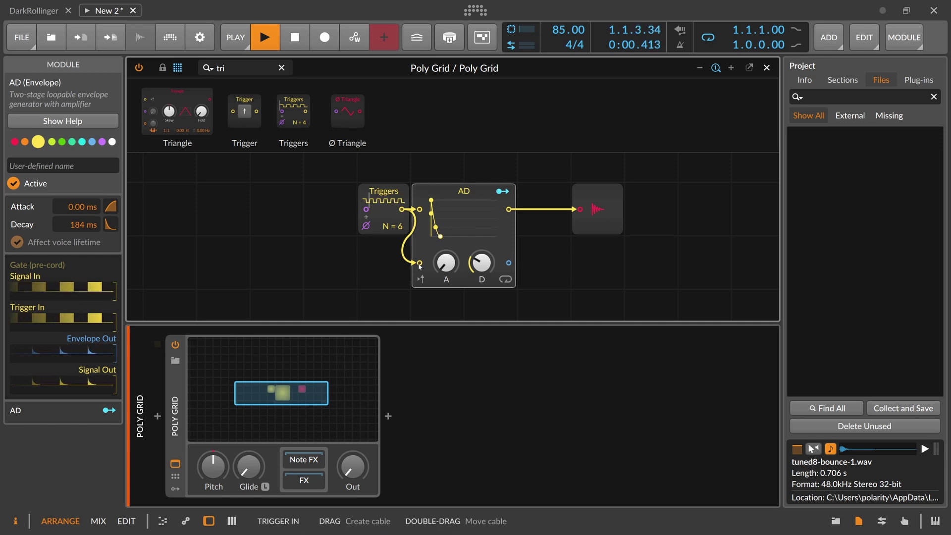
pyautogui.moveTo(353, 466); pyautogui.dragTo(353, 436)
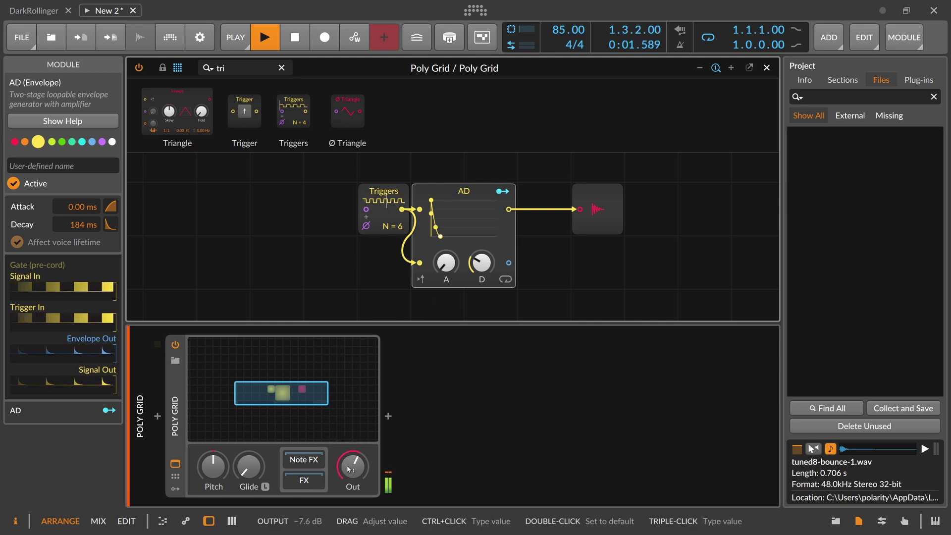
pyautogui.moveTo(353, 465); pyautogui.dragTo(354, 474)
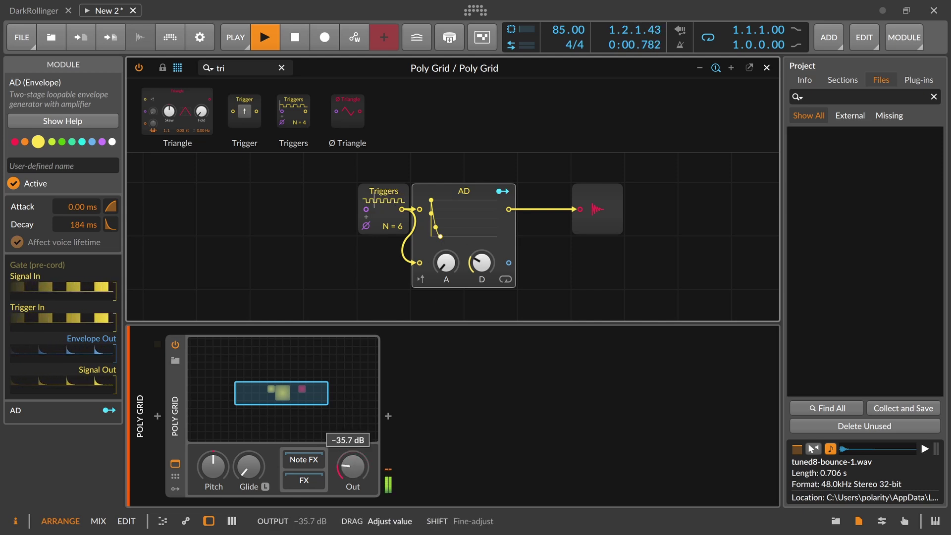
# - Insert a Delay-1 device after the Poly Grid in the device chain
pyautogui.click(389, 416)
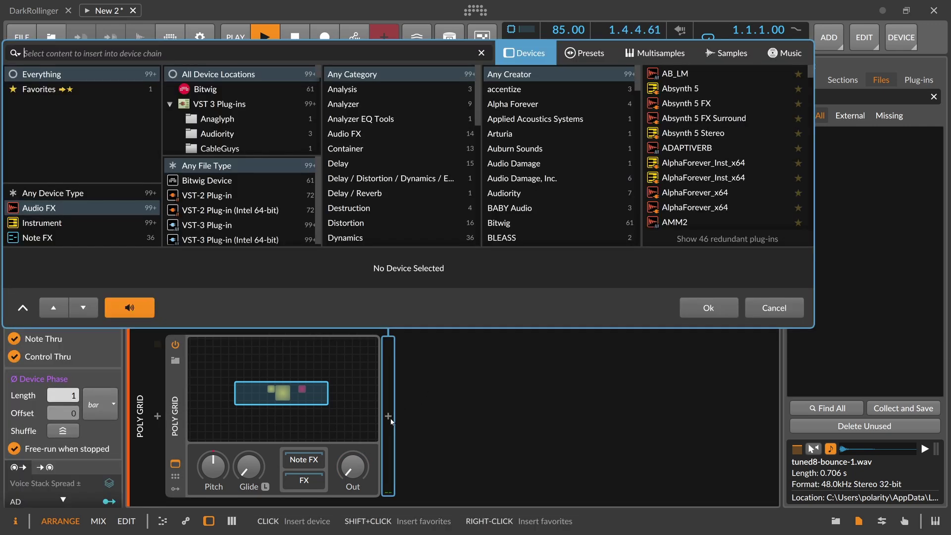
pyautogui.write('delay')
pyautogui.press('Down')
pyautogui.press('Return')
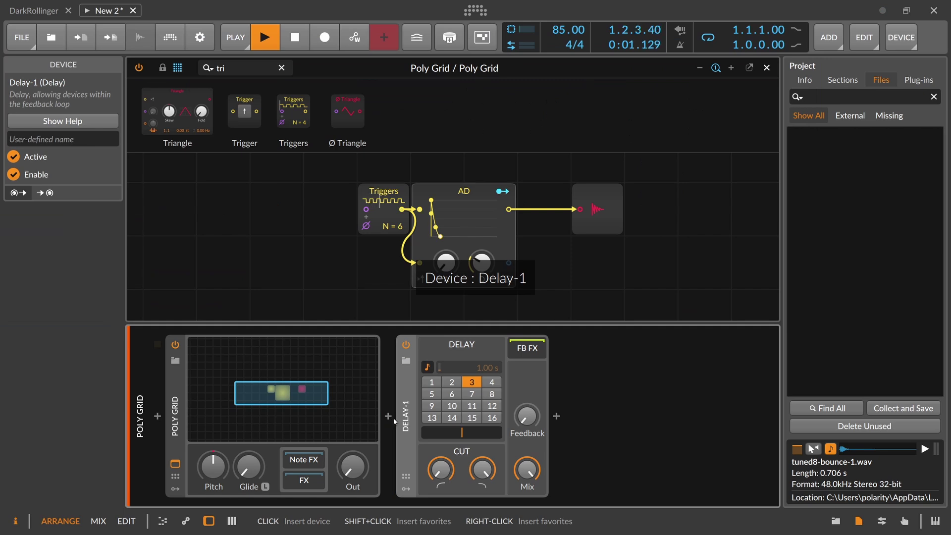
# - Turn the Poly Grid output back up and raise Delay-1's feedback to about -6.1 dB
pyautogui.doubleClick(351, 471)
pyautogui.moveTo(527, 469)
pyautogui.moveTo(528, 469); pyautogui.dragTo(526, 364)
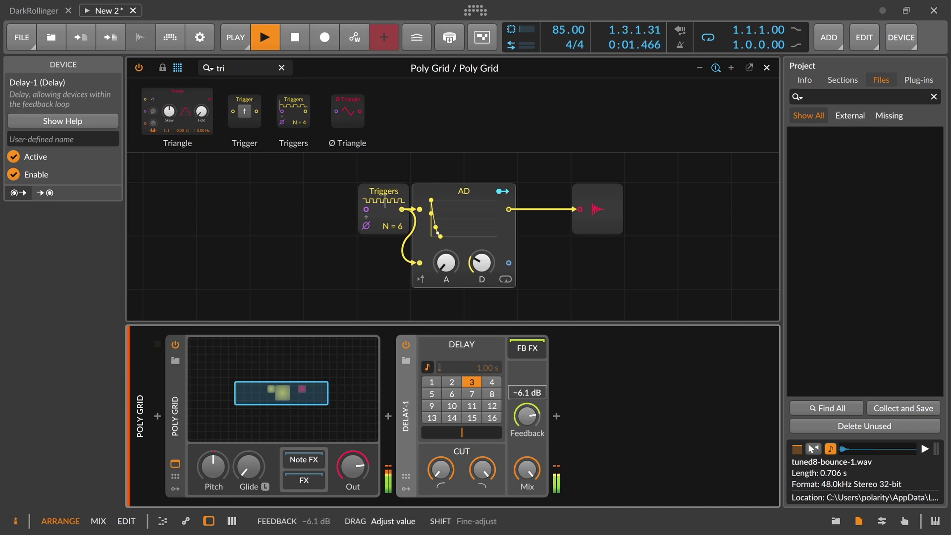
# - Switch Delay-1 from note-synced to free time, setting the delay to 10.0 ms and the feedback to about -0.8 dB
pyautogui.moveTo(365, 464); pyautogui.dragTo(361, 466)
pyautogui.moveTo(527, 417); pyautogui.dragTo(527, 410)
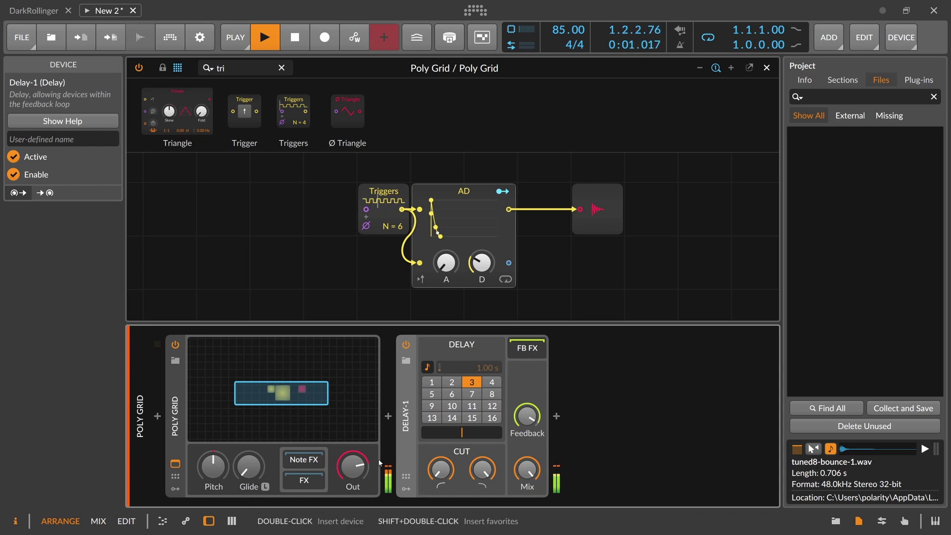
pyautogui.click(451, 368)
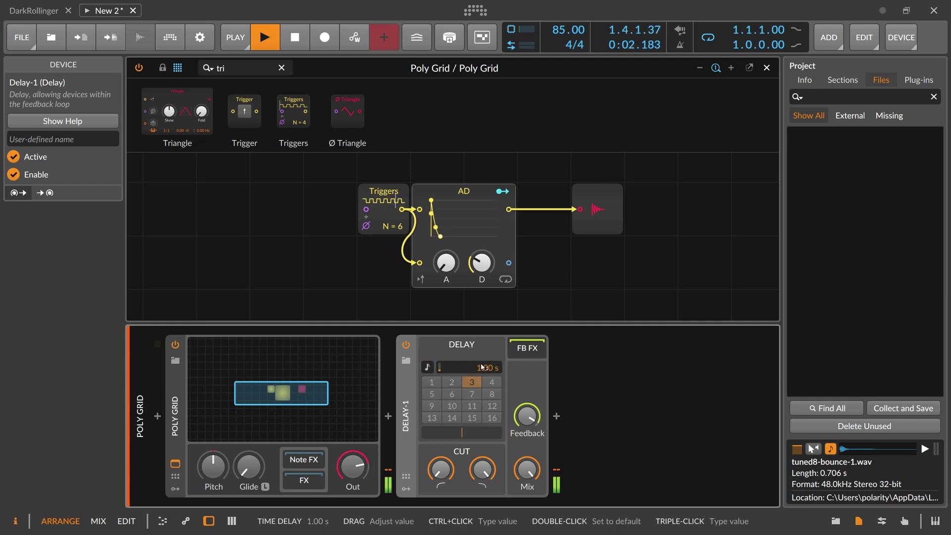
pyautogui.moveTo(486, 371); pyautogui.dragTo(486, 374)
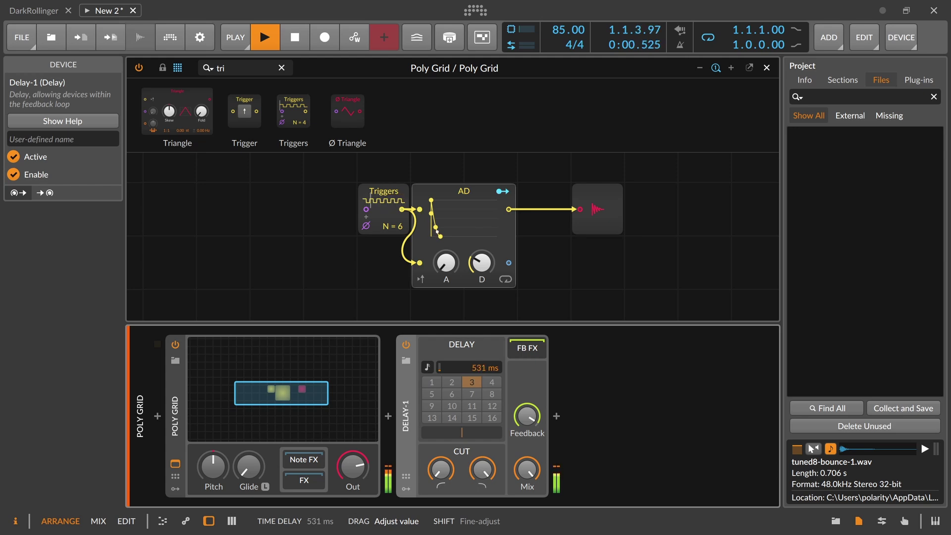
pyautogui.moveTo(486, 373); pyautogui.dragTo(486, 377)
pyautogui.moveTo(532, 414); pyautogui.dragTo(531, 415)
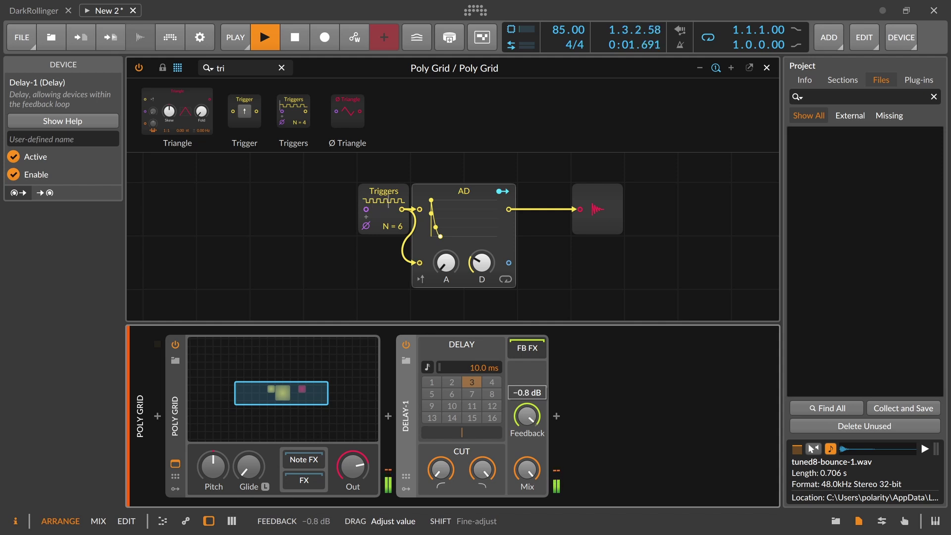
# - Adjust Delay-1's two cut filters and, with playback stopped, set the Triggers module to N = 3
pyautogui.moveTo(440, 469); pyautogui.dragTo(441, 478)
pyautogui.moveTo(483, 469); pyautogui.dragTo(483, 464)
pyautogui.press('space')
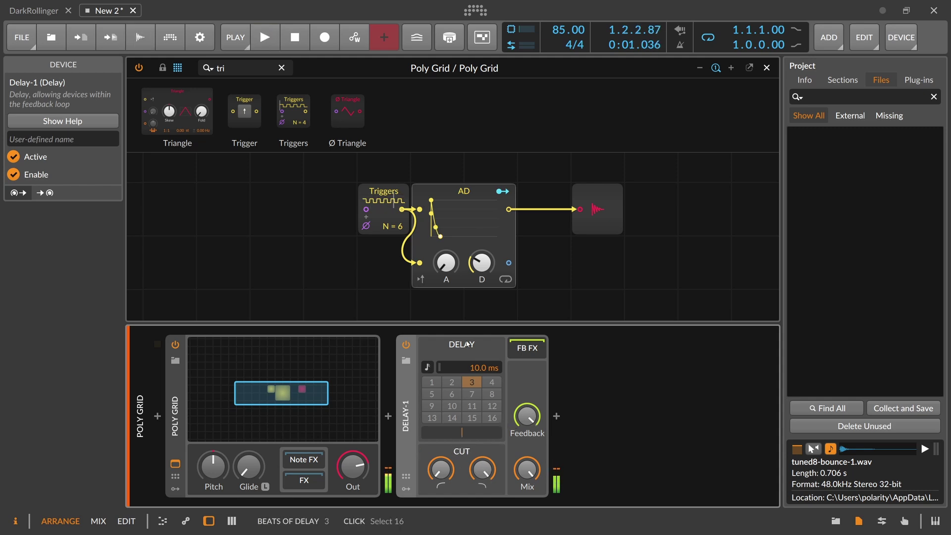
pyautogui.moveTo(404, 233); pyautogui.dragTo(404, 225)
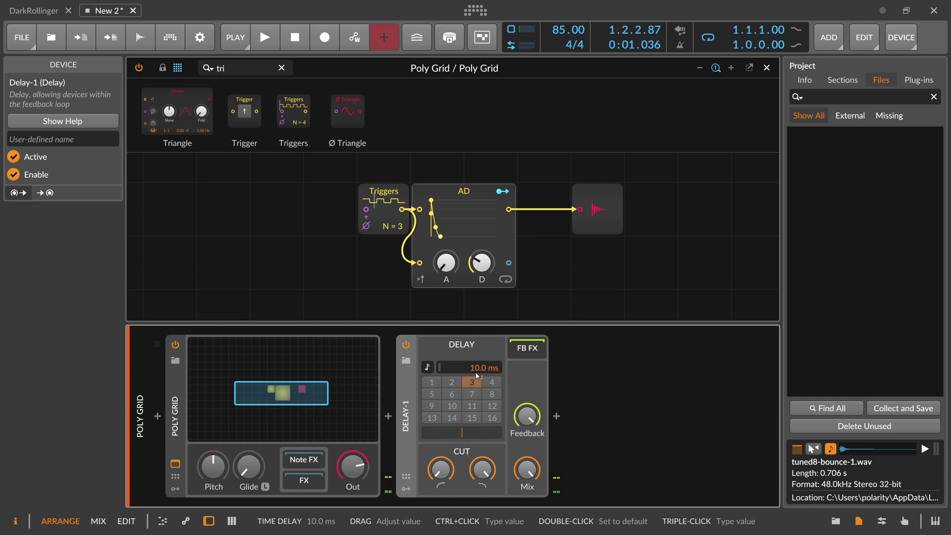
# - Restart playback, sweep Delay-1's time up to about 27.5 ms, and switch the delay back to 16th-note timing
pyautogui.moveTo(478, 375); pyautogui.dragTo(478, 375)
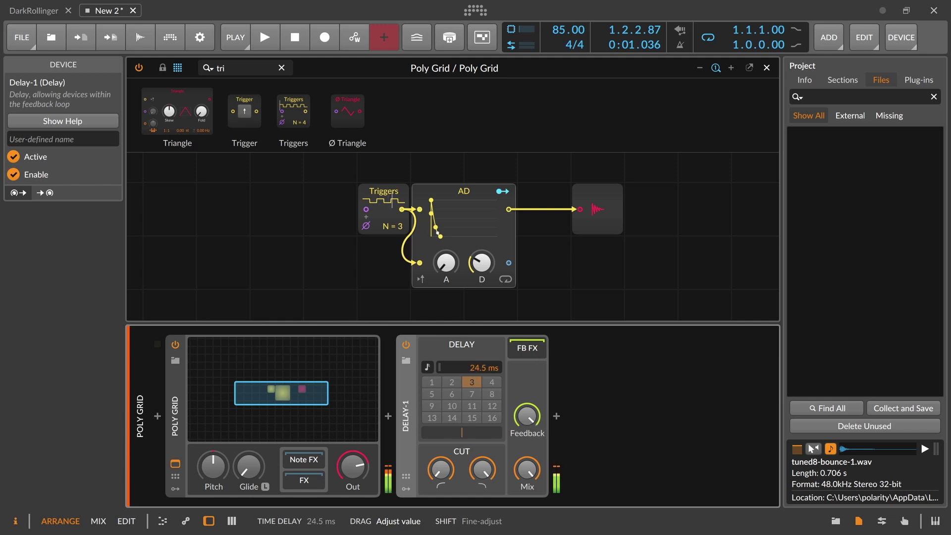
pyautogui.moveTo(479, 375); pyautogui.dragTo(477, 370)
pyautogui.press('space')
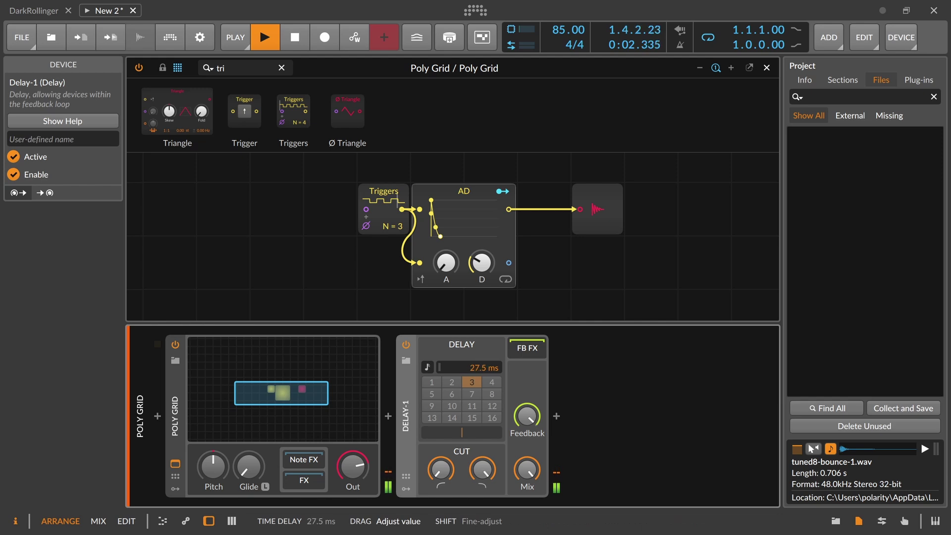
pyautogui.click(428, 368)
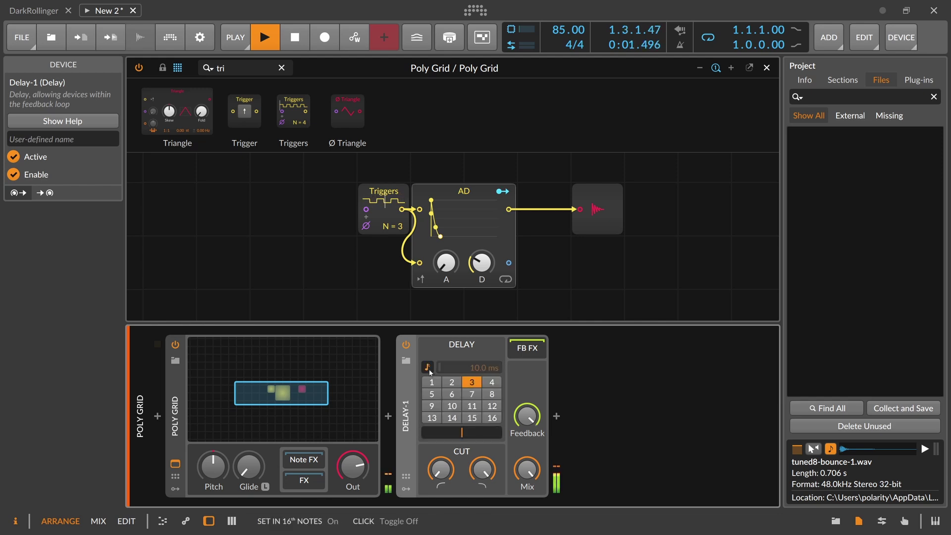
# - Replace Delay-1 with a Delay-2 device after the Poly Grid
pyautogui.press('Delete')
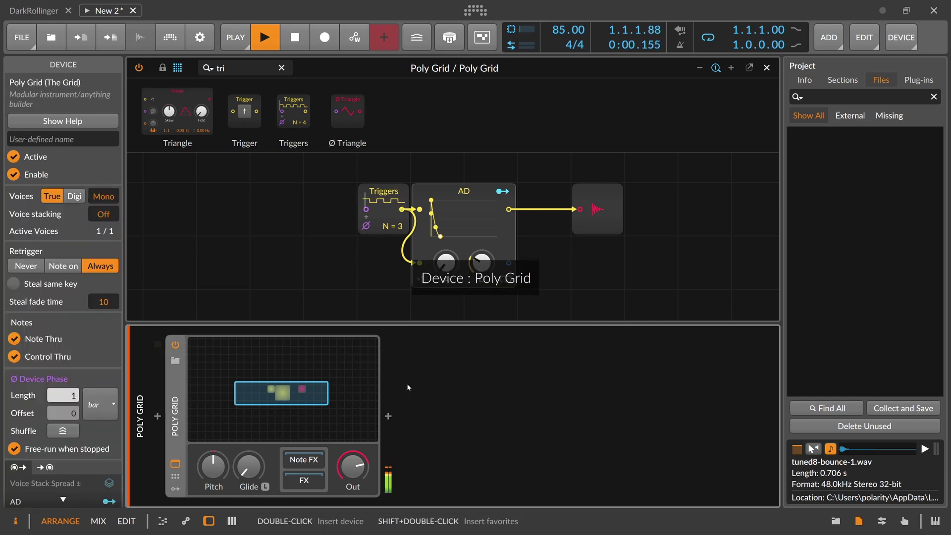
pyautogui.doubleClick(395, 420)
pyautogui.write('delay')
pyautogui.press('Down')
pyautogui.press('Down')
pyautogui.press('Return')
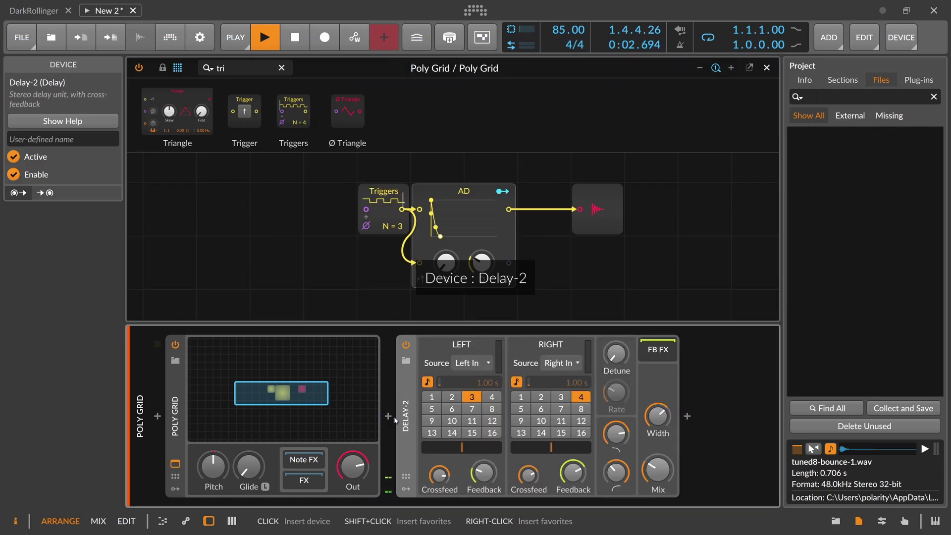
# - Switch both Delay-2 channels to free time and set the left delay to 10.0 ms and the right to 40.0 ms
pyautogui.moveTo(470, 447)
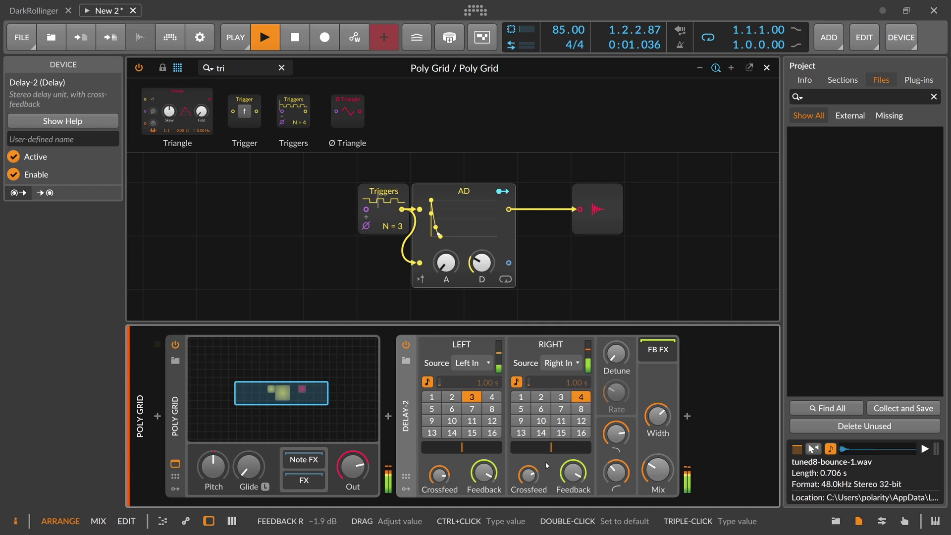
pyautogui.click(427, 382)
pyautogui.click(516, 382)
pyautogui.moveTo(470, 382); pyautogui.dragTo(448, 382)
pyautogui.moveTo(560, 382); pyautogui.dragTo(537, 383)
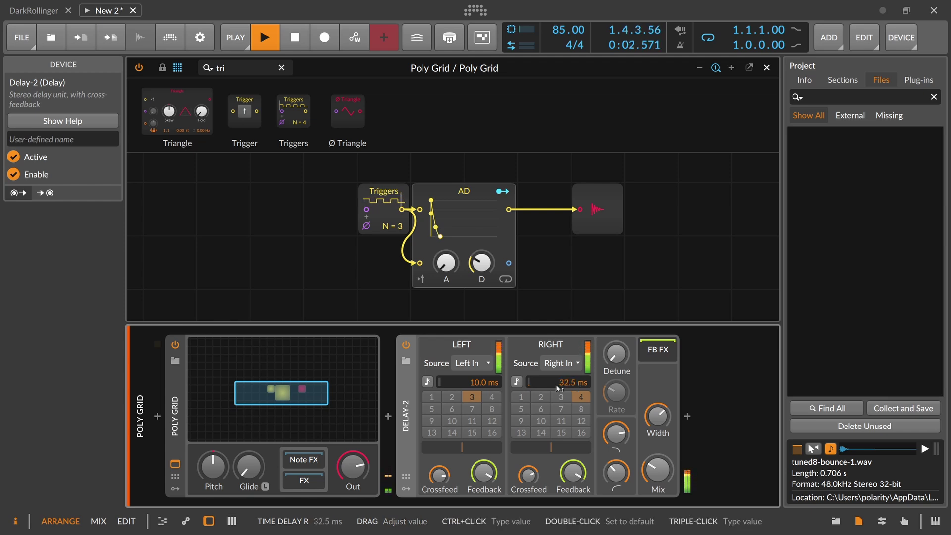
pyautogui.moveTo(568, 386); pyautogui.dragTo(568, 383)
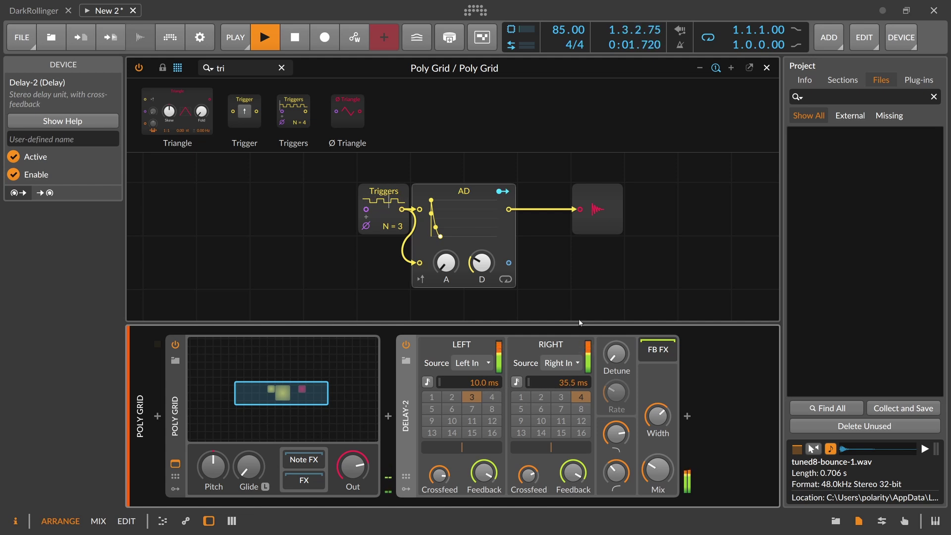
pyautogui.moveTo(567, 384); pyautogui.dragTo(568, 379)
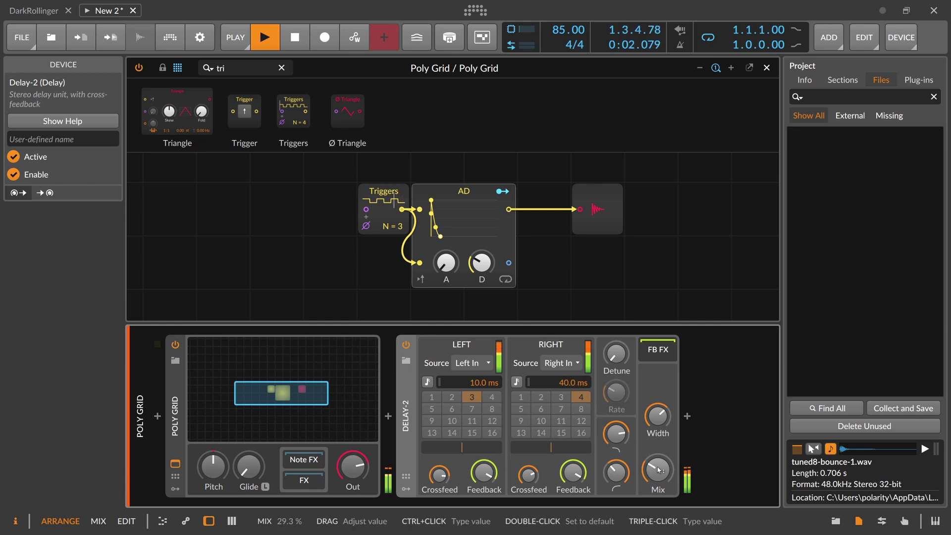
# - Add a Random modulator to Delay-2 and map it to the right delay time with an amount of +0.015
pyautogui.click(406, 489)
pyautogui.click(426, 362)
pyautogui.write('ra')
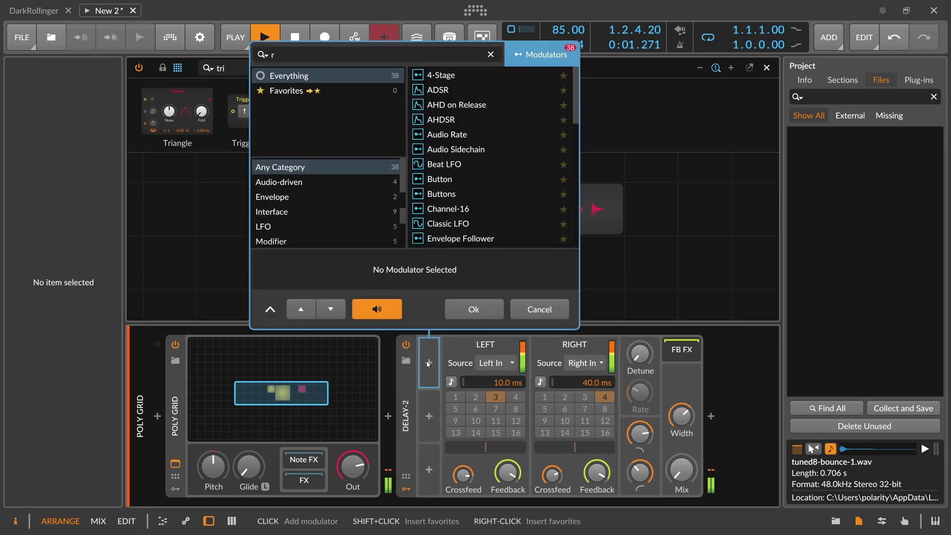
pyautogui.press('Down')
pyautogui.press('Down')
pyautogui.press('Return')
pyautogui.moveTo(444, 382); pyautogui.dragTo(612, 381)
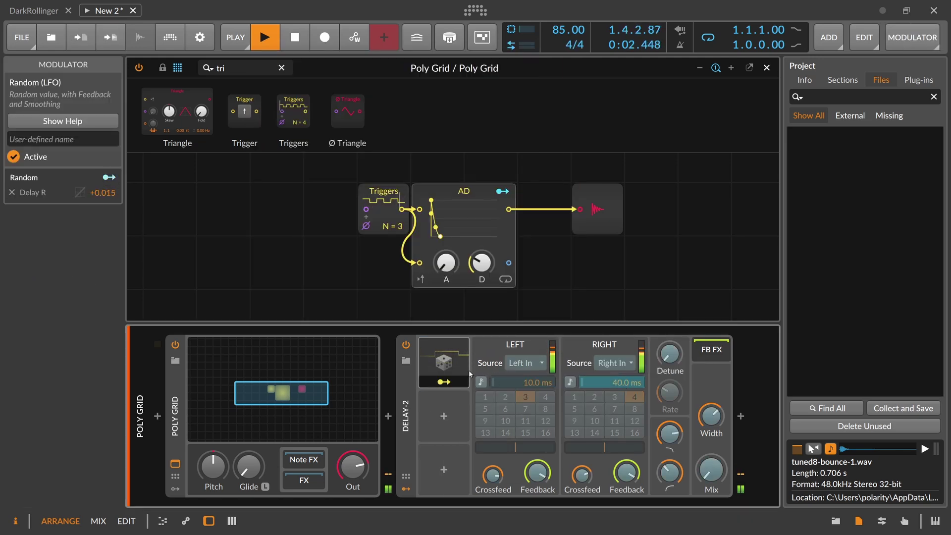
pyautogui.click(452, 378)
# - Raise Delay-2's mix and set the Random modulator's timebase to bar
pyautogui.moveTo(448, 503); pyautogui.dragTo(550, 503)
pyautogui.moveTo(721, 471); pyautogui.dragTo(721, 468)
pyautogui.click(460, 368)
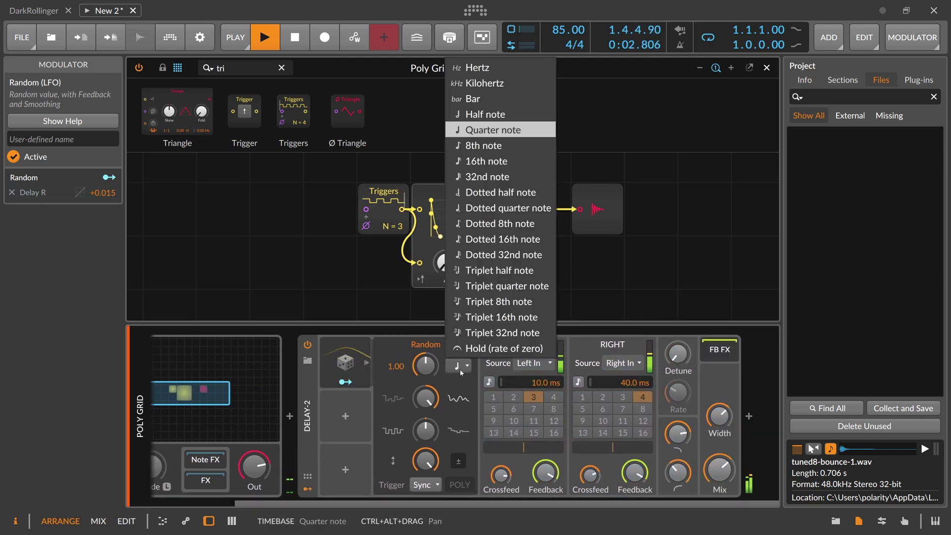
pyautogui.click(500, 115)
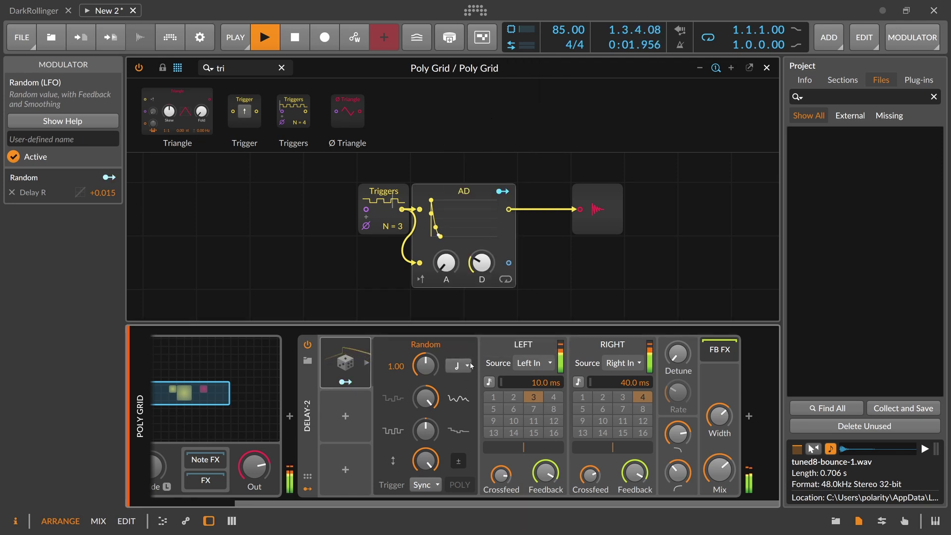
pyautogui.click(459, 367)
pyautogui.click(490, 102)
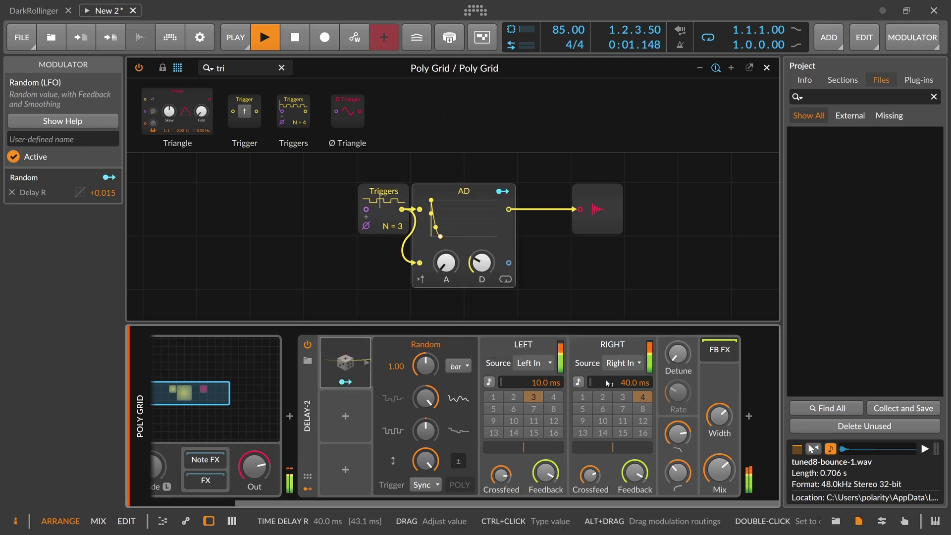
# - Adjust Delay-2's cut filters, set its right delay time to 11.0 ms, and lower the Random modulator's level
pyautogui.moveTo(636, 471); pyautogui.dragTo(679, 483)
pyautogui.moveTo(678, 434); pyautogui.dragTo(678, 430)
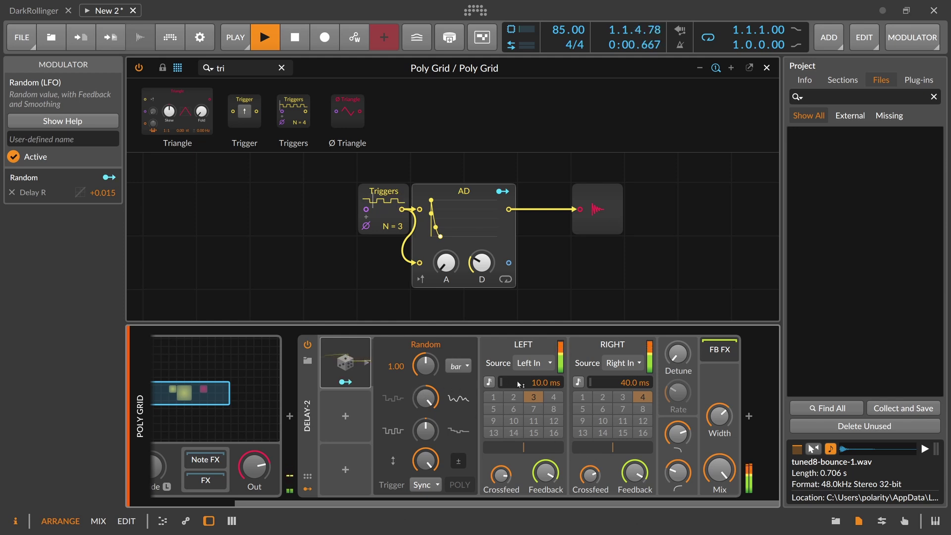
pyautogui.moveTo(624, 384); pyautogui.dragTo(624, 390)
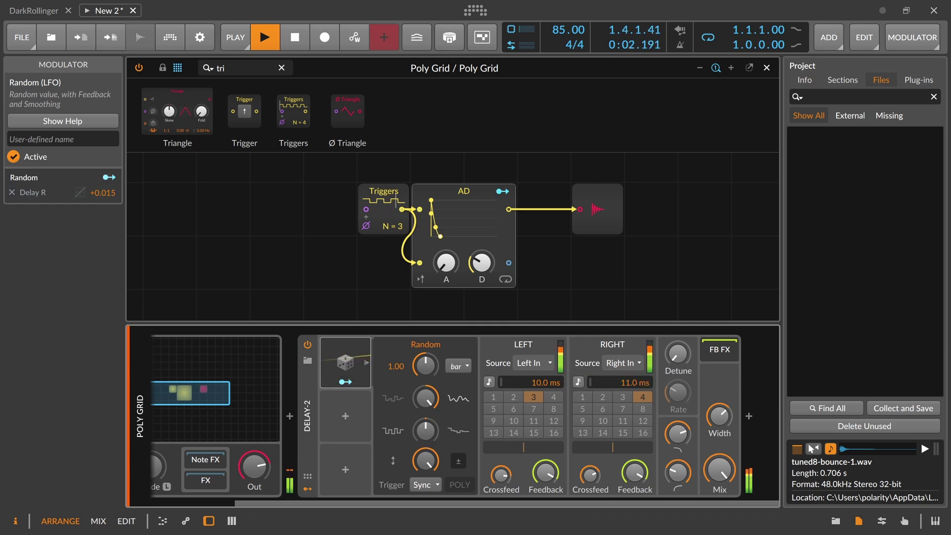
pyautogui.moveTo(425, 460); pyautogui.dragTo(425, 495)
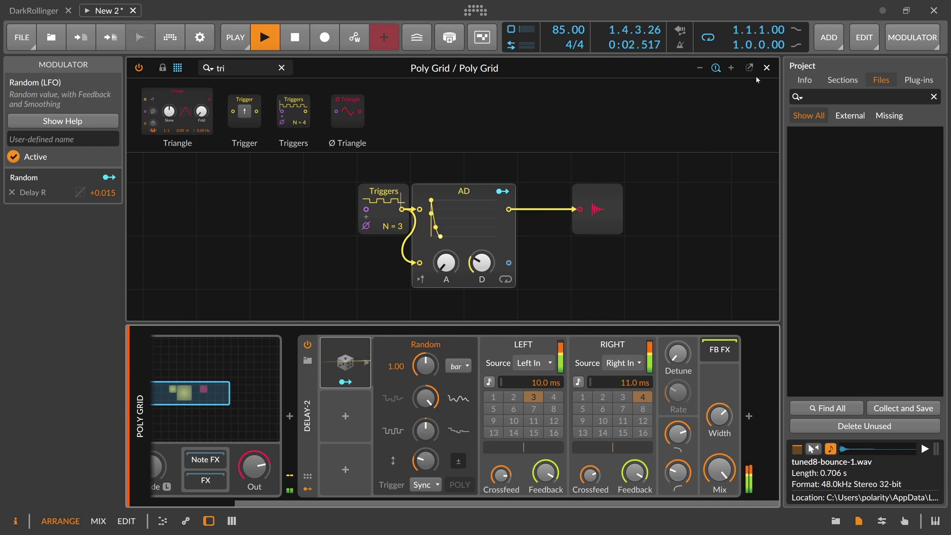
# - Close the Grid editor and add an audio track that takes its input from Poly Grid (POST)
pyautogui.click(766, 67)
pyautogui.rightClick(211, 142)
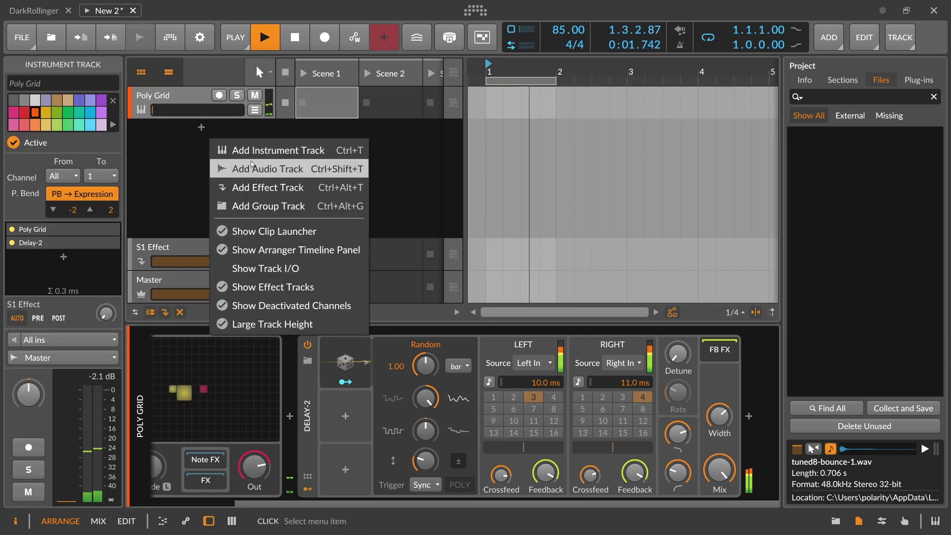
pyautogui.click(263, 169)
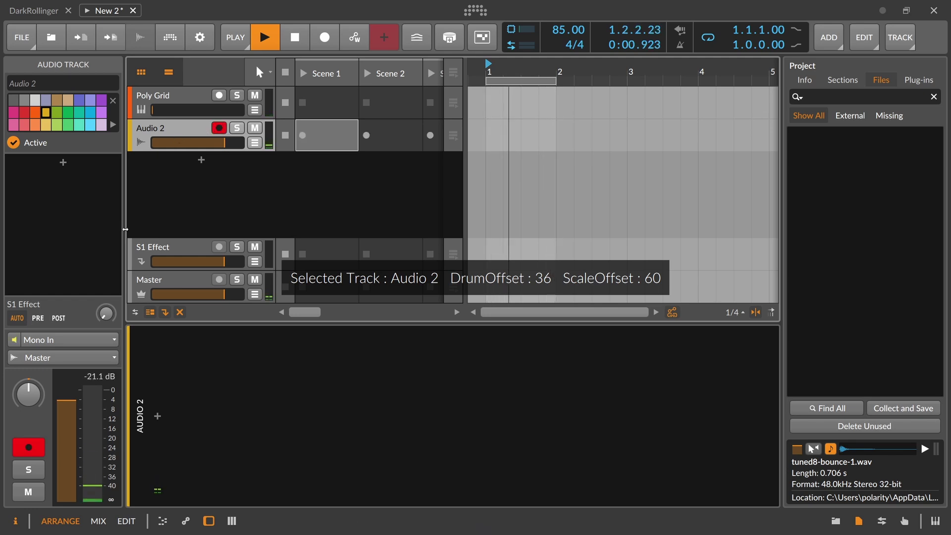
pyautogui.click(62, 340)
pyautogui.moveTo(131, 289)
pyautogui.click(209, 302)
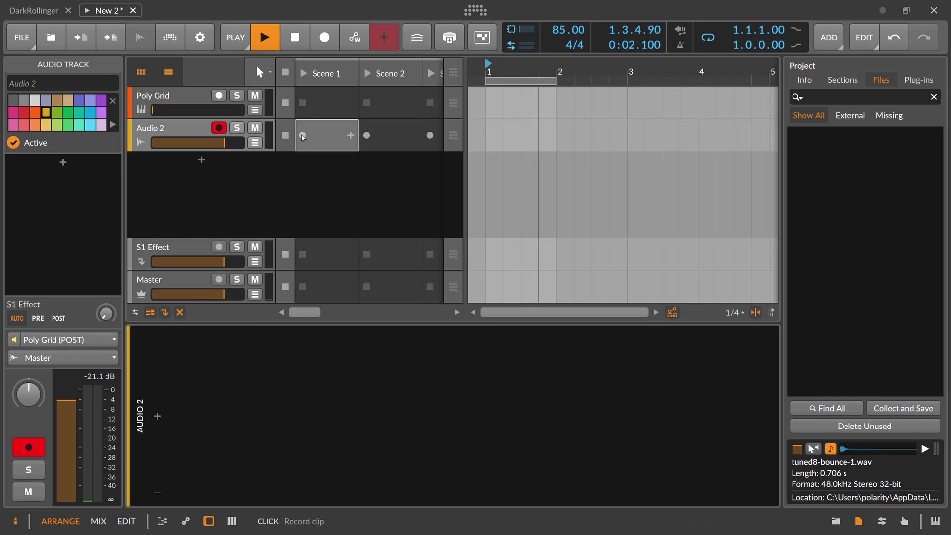
# - Record the Poly Grid at 0 dB track volume into Audio 2's Scene 1 slot, mute Poly Grid, and stop playback
pyautogui.click(302, 135)
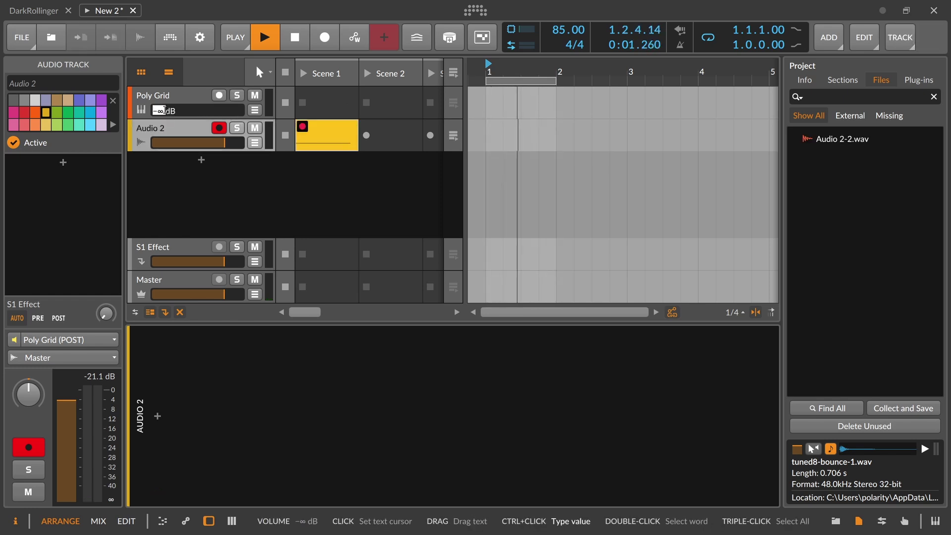
pyautogui.write('0')
pyautogui.press('Return')
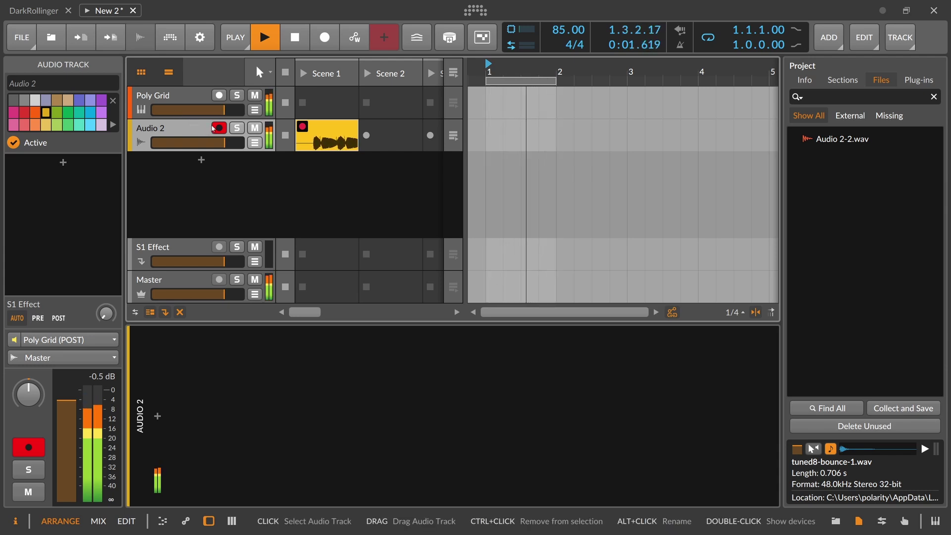
pyautogui.click(254, 95)
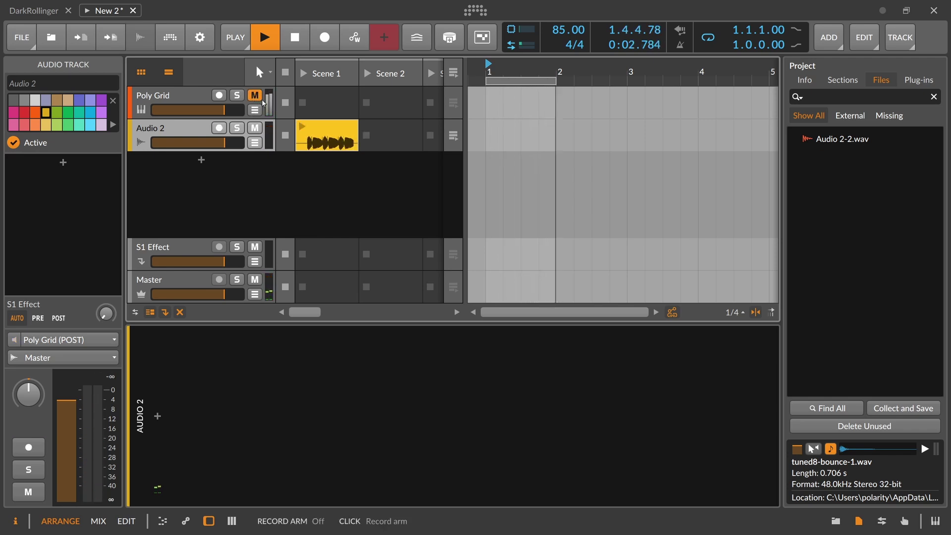
pyautogui.click(294, 38)
pyautogui.click(323, 137)
# - Add a Sampler instrument track and load the recorded Audio 2-2.wav into it
pyautogui.doubleClick(206, 165)
pyautogui.write('sampl')
pyautogui.press('Return')
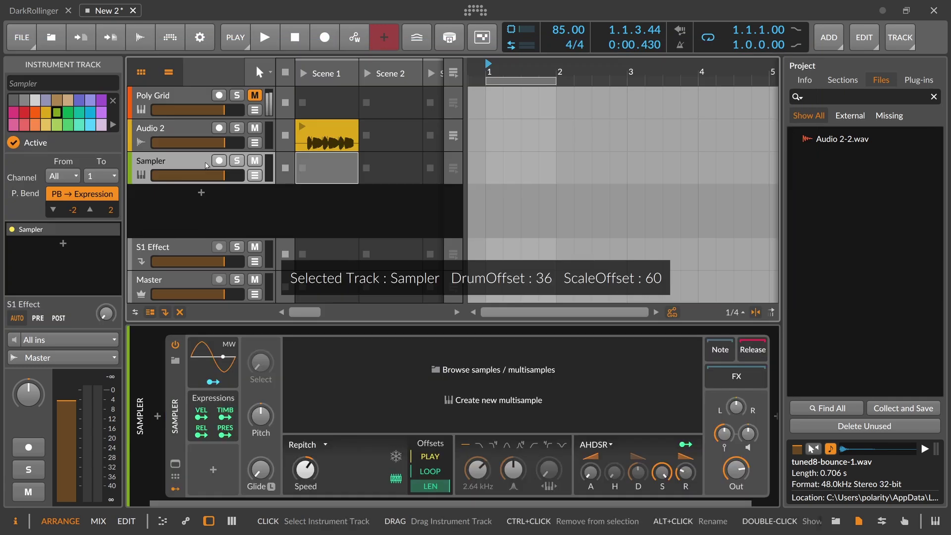
pyautogui.moveTo(829, 143); pyautogui.dragTo(446, 381)
# - Arm the Sampler track and trim playback to about 2.18–2.77 s, looping from about 2.26 to 2.70 s with 27.4% crossfade
pyautogui.moveTo(289, 359); pyautogui.dragTo(373, 360)
pyautogui.click(219, 161)
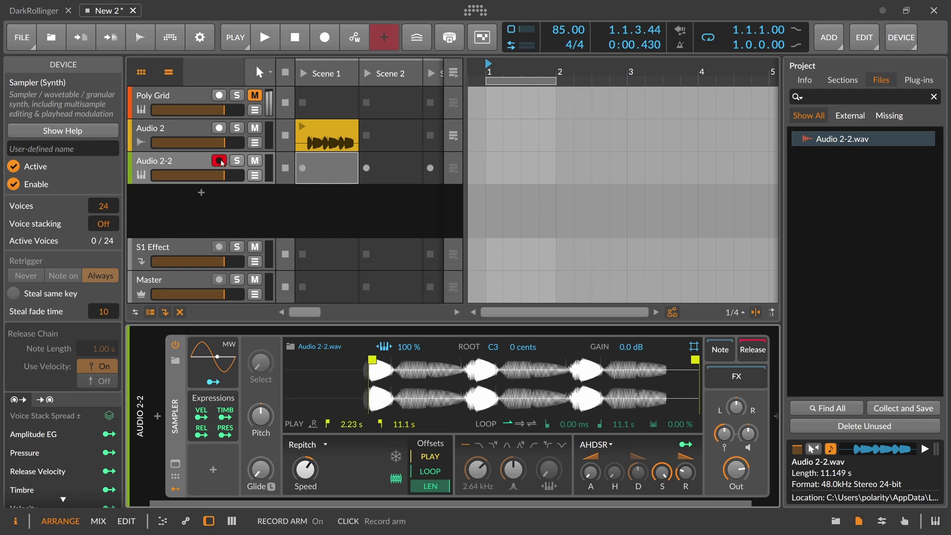
pyautogui.moveTo(371, 360); pyautogui.dragTo(368, 361)
pyautogui.moveTo(695, 359); pyautogui.dragTo(388, 380)
pyautogui.moveTo(290, 410); pyautogui.dragTo(375, 411)
pyautogui.moveTo(695, 410)
pyautogui.mouseDown()
pyautogui.moveTo(389, 411)
pyautogui.moveTo(384, 385)
pyautogui.moveTo(368, 409)
pyautogui.mouseUp()
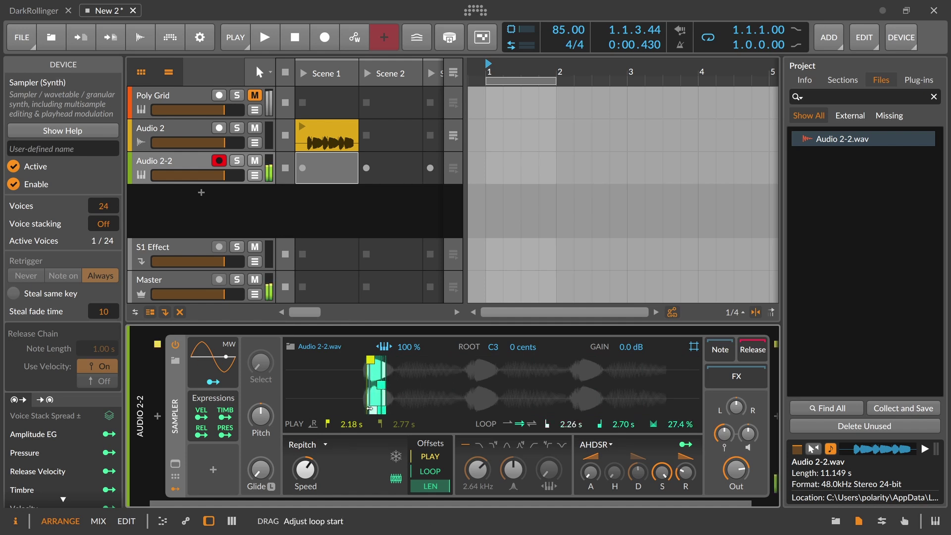
# - Detect the sample's root key from the loop region and transpose the Sampler's pitch by -24 semitones
pyautogui.rightClick(369, 409)
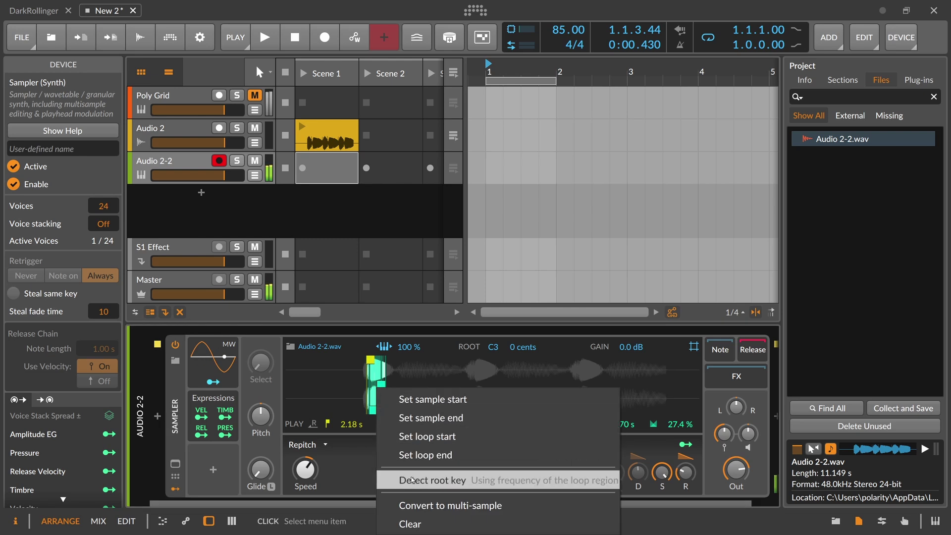
pyautogui.click(407, 418)
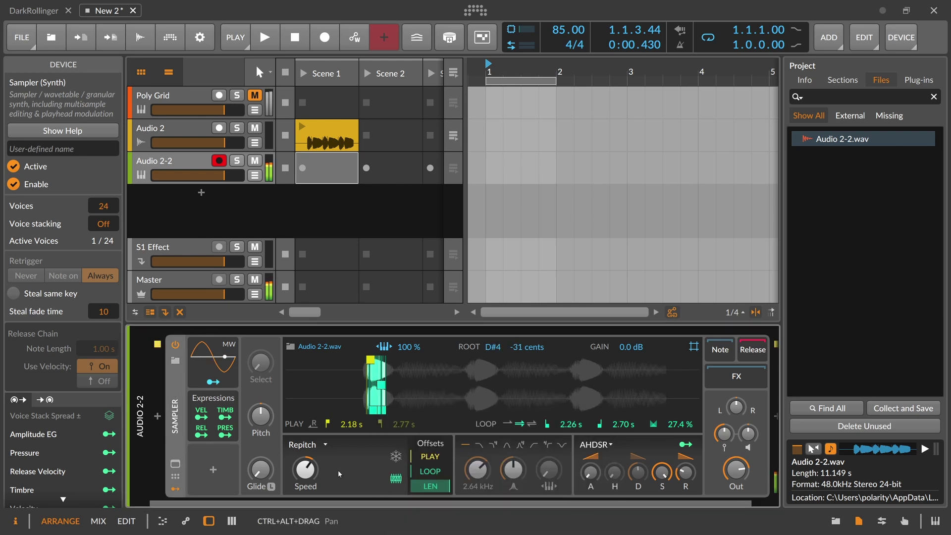
pyautogui.keyDown('ctrl'); pyautogui.click(268, 422); pyautogui.keyUp('ctrl')
pyautogui.write('-24 st')
pyautogui.press('Return')
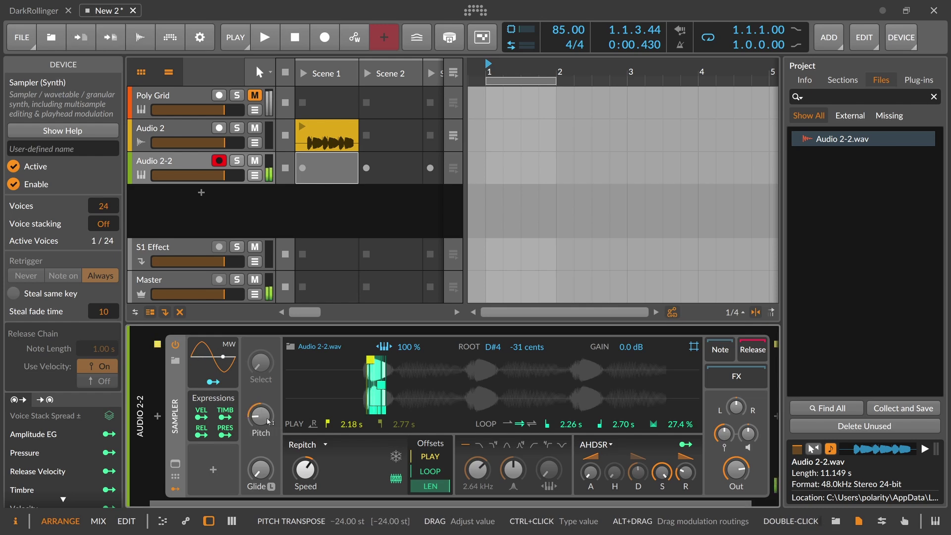
# - Insert ValhallaSupermassive into the Sampler's FX chain, close its plug-in window, and slightly lengthen the AHDSR attack
pyautogui.click(776, 418)
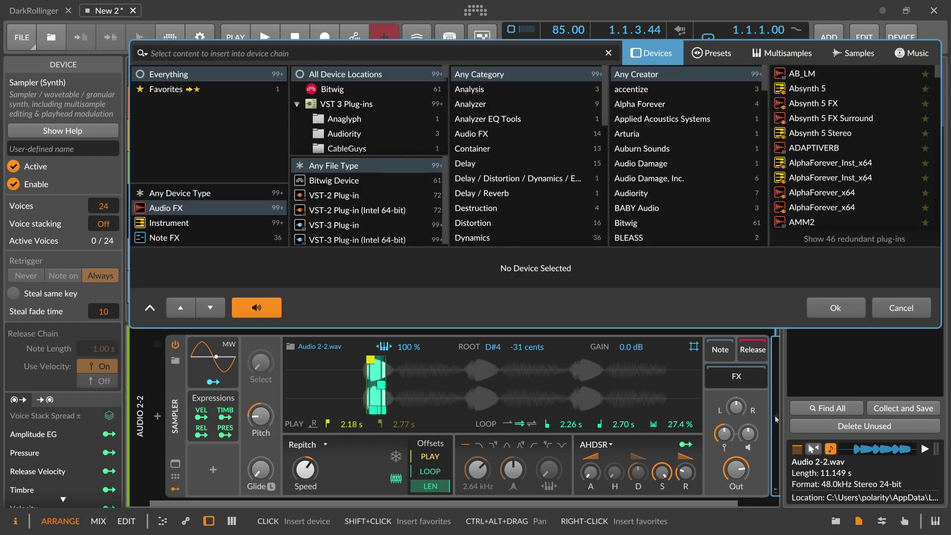
pyautogui.write('super')
pyautogui.press('Down')
pyautogui.press('Down')
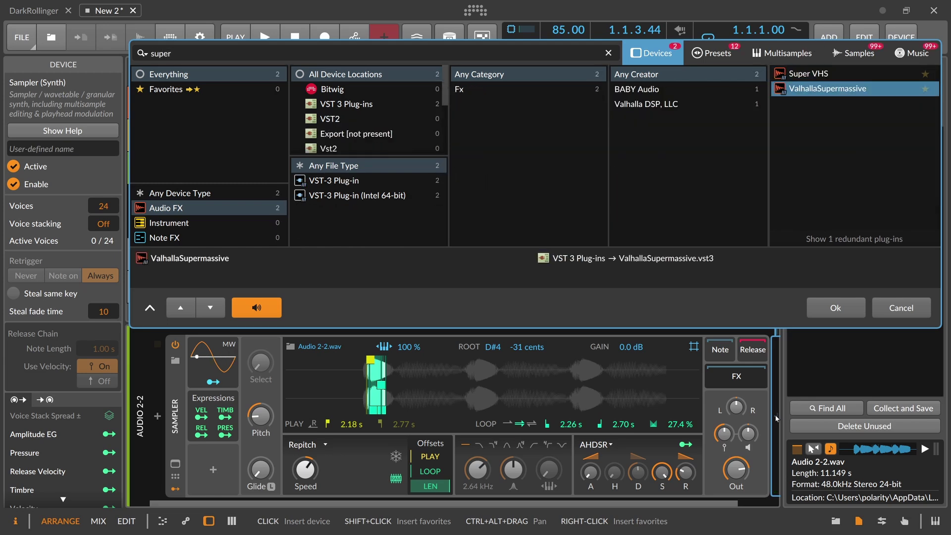
pyautogui.press('Return')
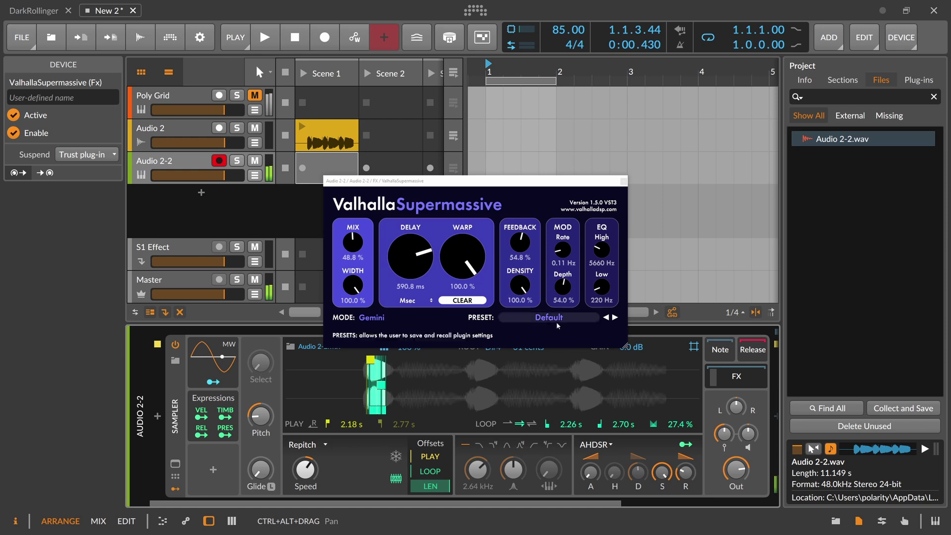
pyautogui.moveTo(591, 472); pyautogui.dragTo(591, 464)
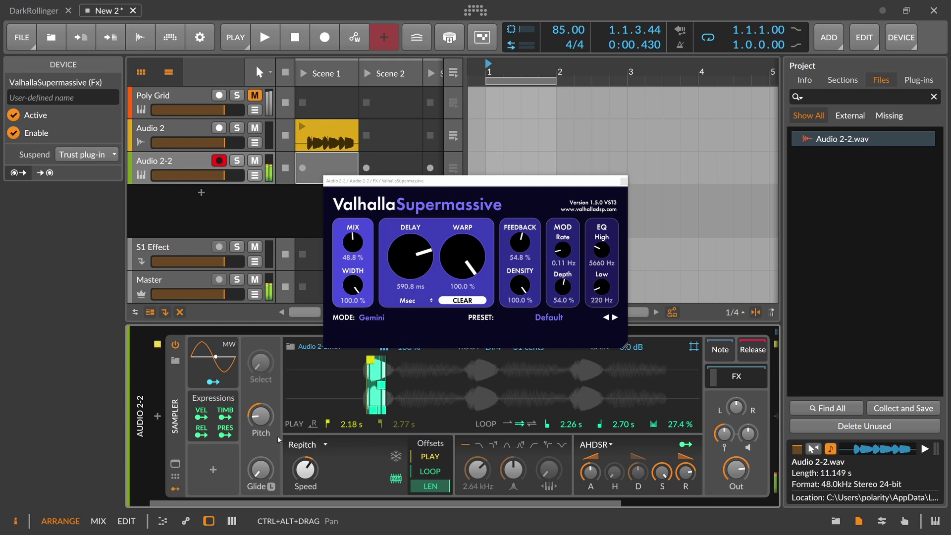
pyautogui.click(622, 182)
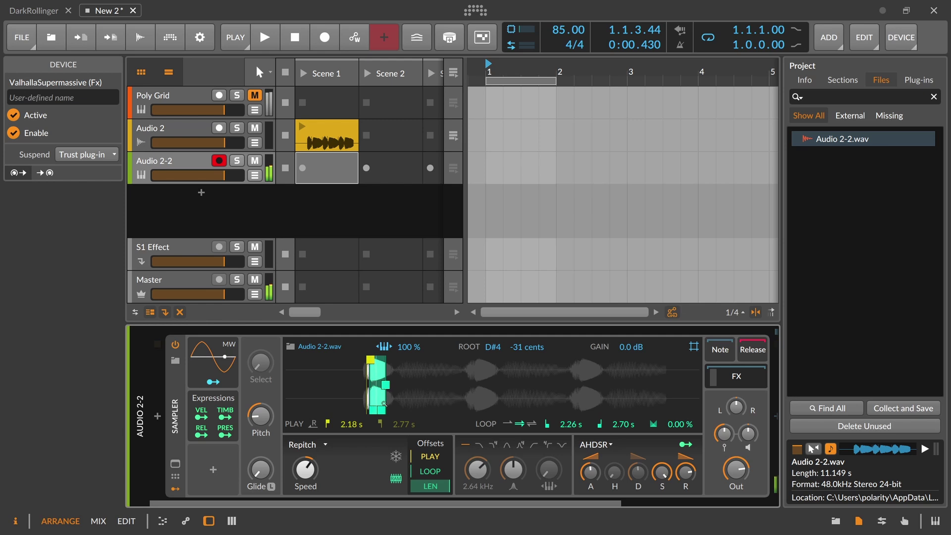
# - Extend the Sampler's loop end to about 3.86 s with 0% crossfade, and set the pitch transpose to -12 semitones
pyautogui.moveTo(383, 403); pyautogui.dragTo(430, 409)
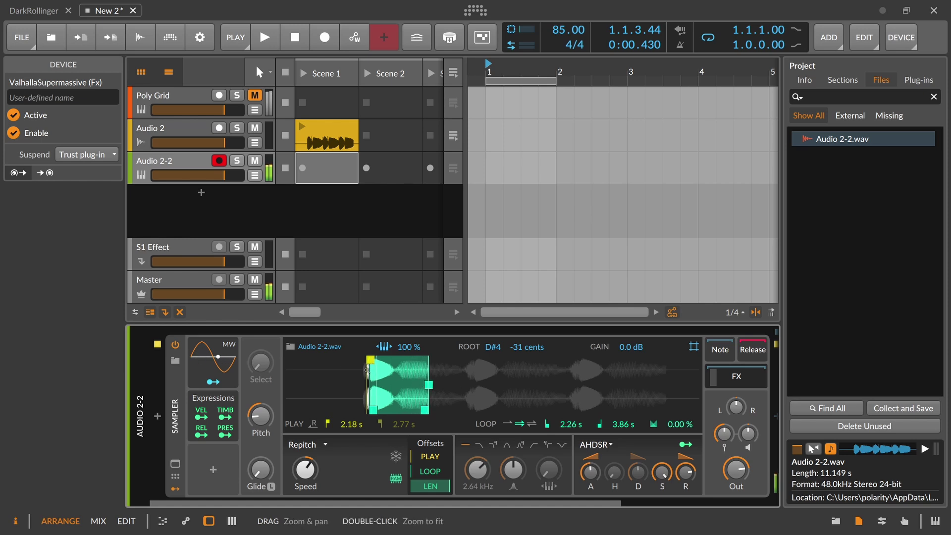
pyautogui.keyDown('ctrl'); pyautogui.click(262, 420); pyautogui.keyUp('ctrl')
pyautogui.write('-12')
pyautogui.press('Return')
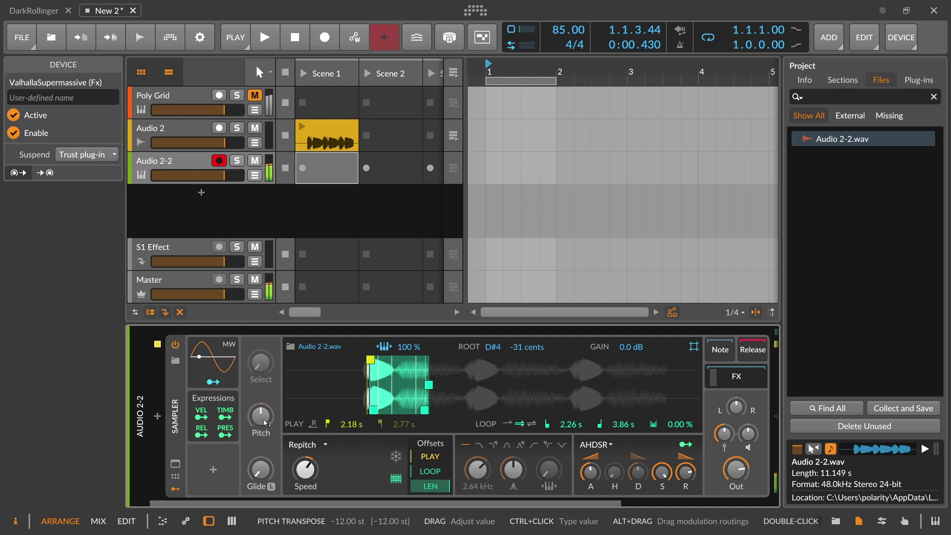
# - Delete the Audio 2-2 Sampler track and the Audio 2 track holding the recorded clip
pyautogui.click(290, 204)
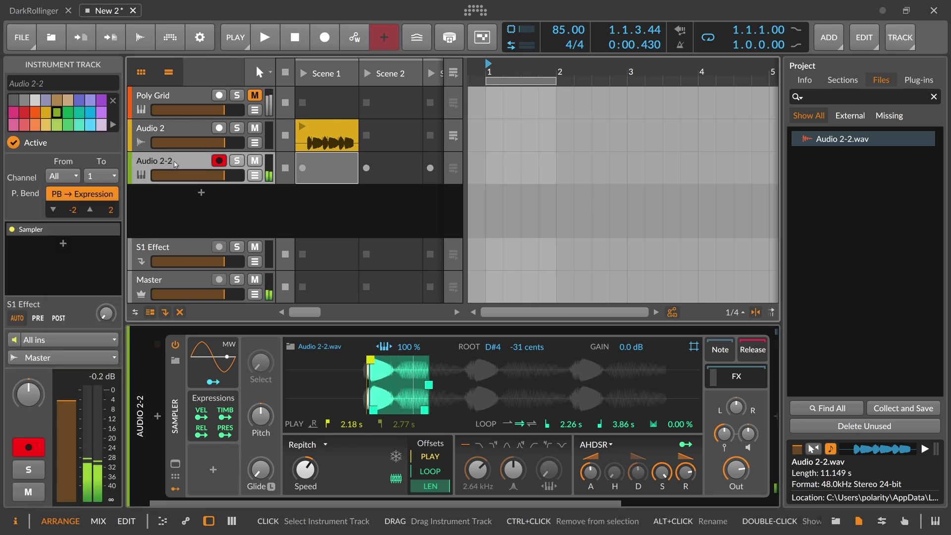
pyautogui.press('Delete')
pyautogui.press('Delete')
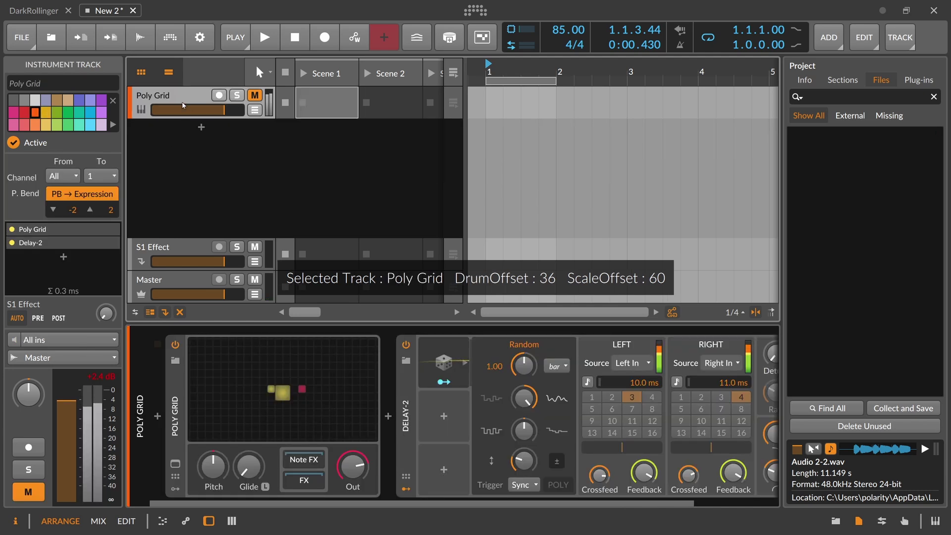